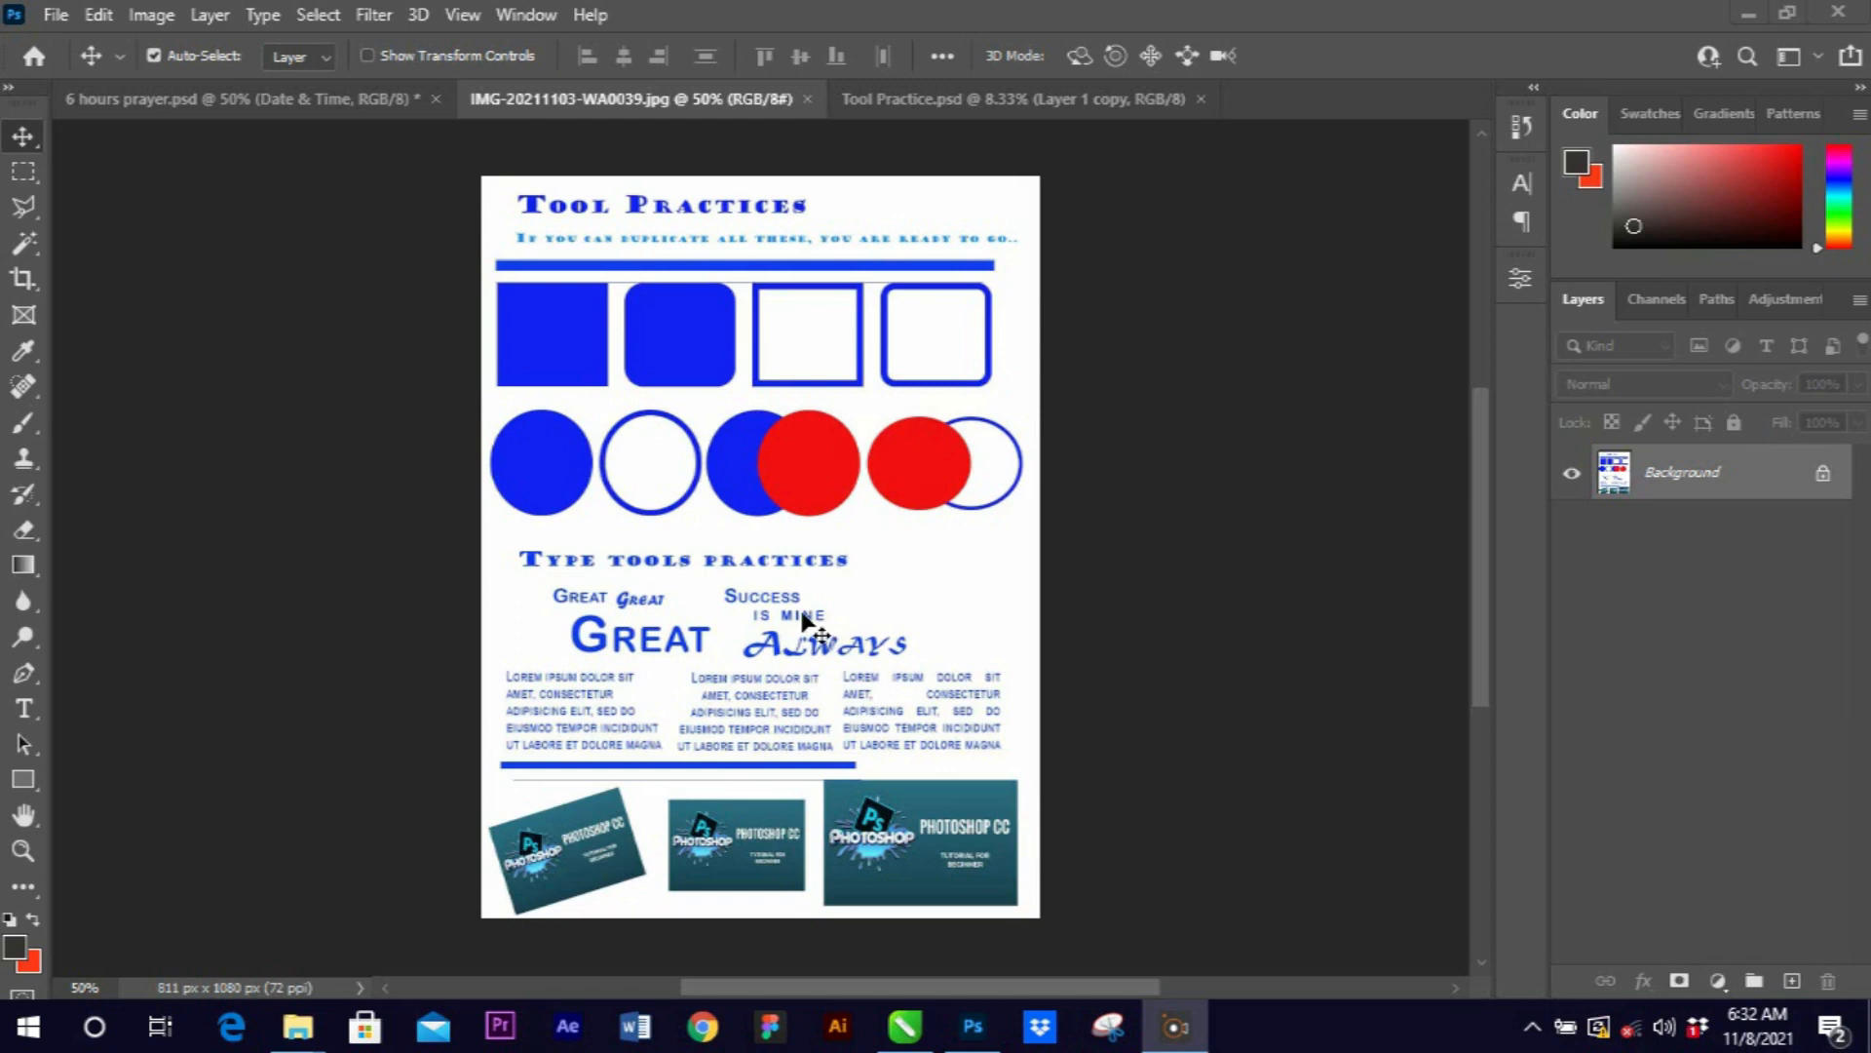
Examine the type samples, paragraph alignments and three Photoshop CC pictures in the lower half of the reference sheet.
{"action": "scroll", "coordinate": [702, 545], "scroll_direction": "down", "scroll_amount": 3}
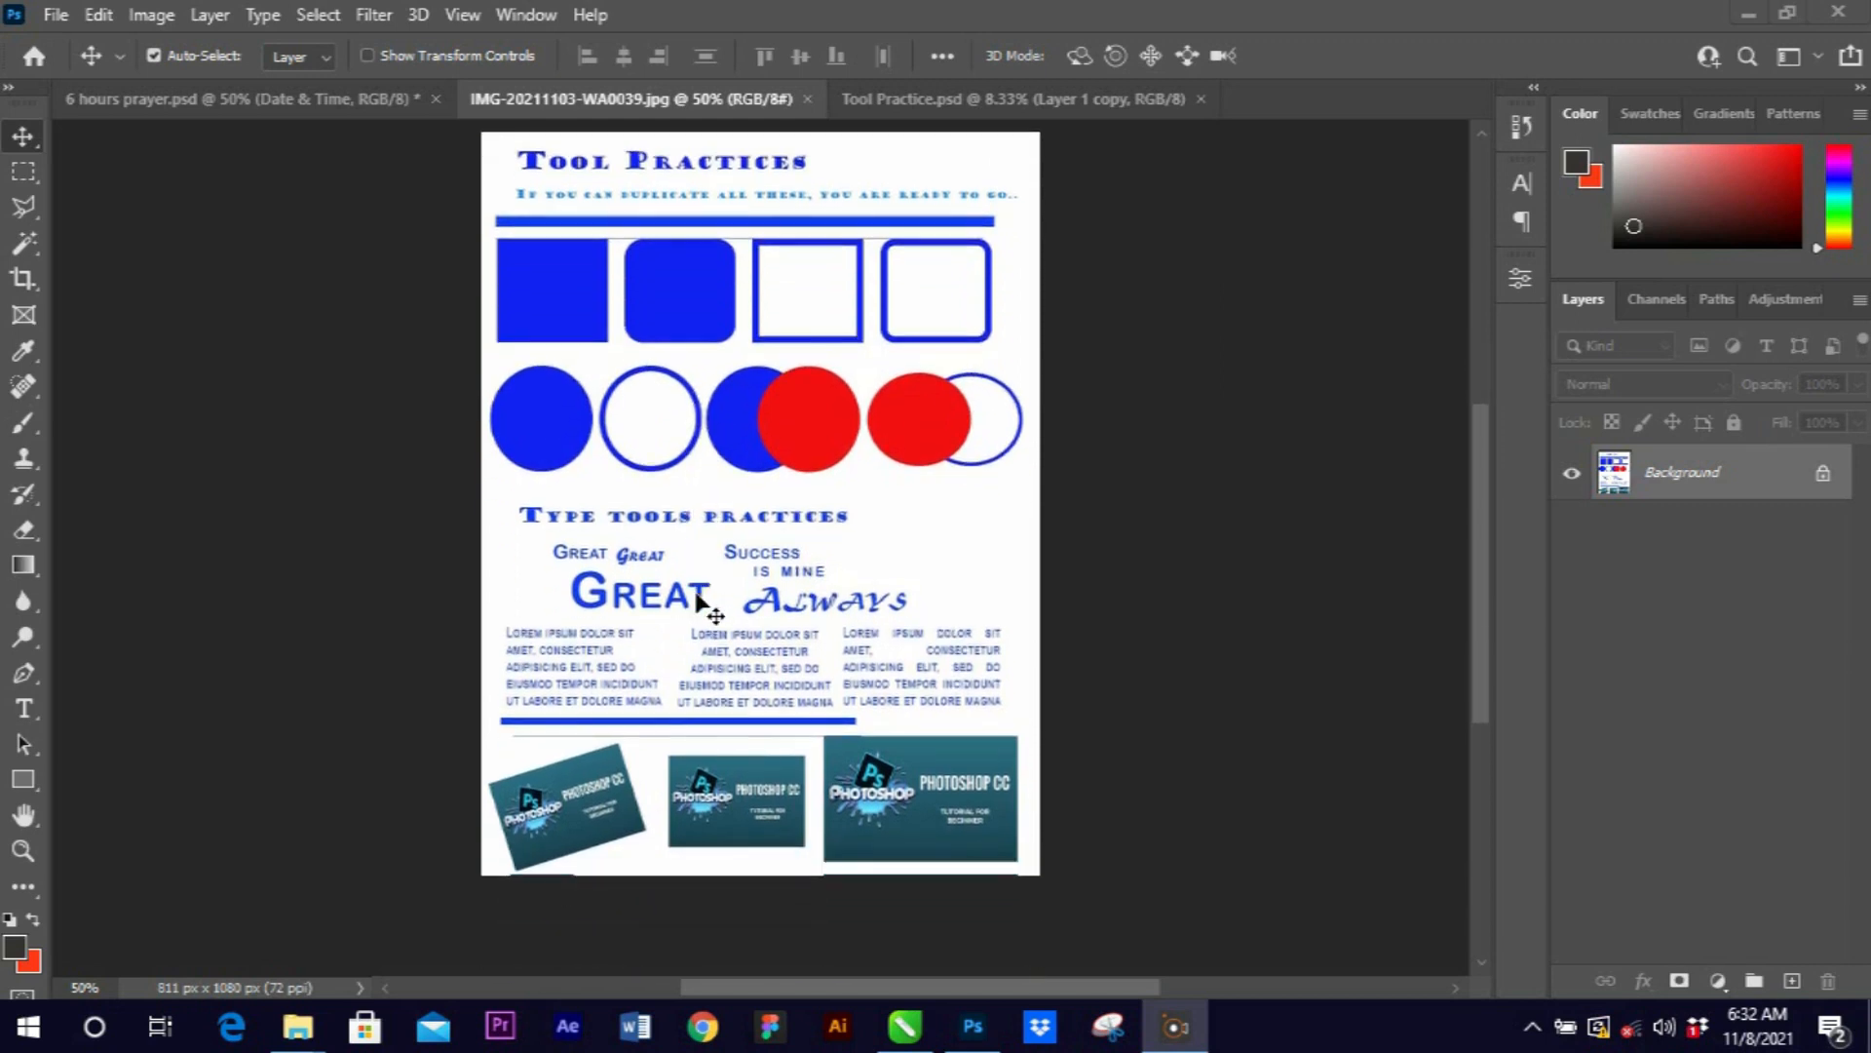
{"action": "scroll", "coordinate": [698, 600], "scroll_direction": "down", "scroll_amount": 2}
{"action": "scroll", "coordinate": [685, 648], "scroll_direction": "down", "scroll_amount": 1}
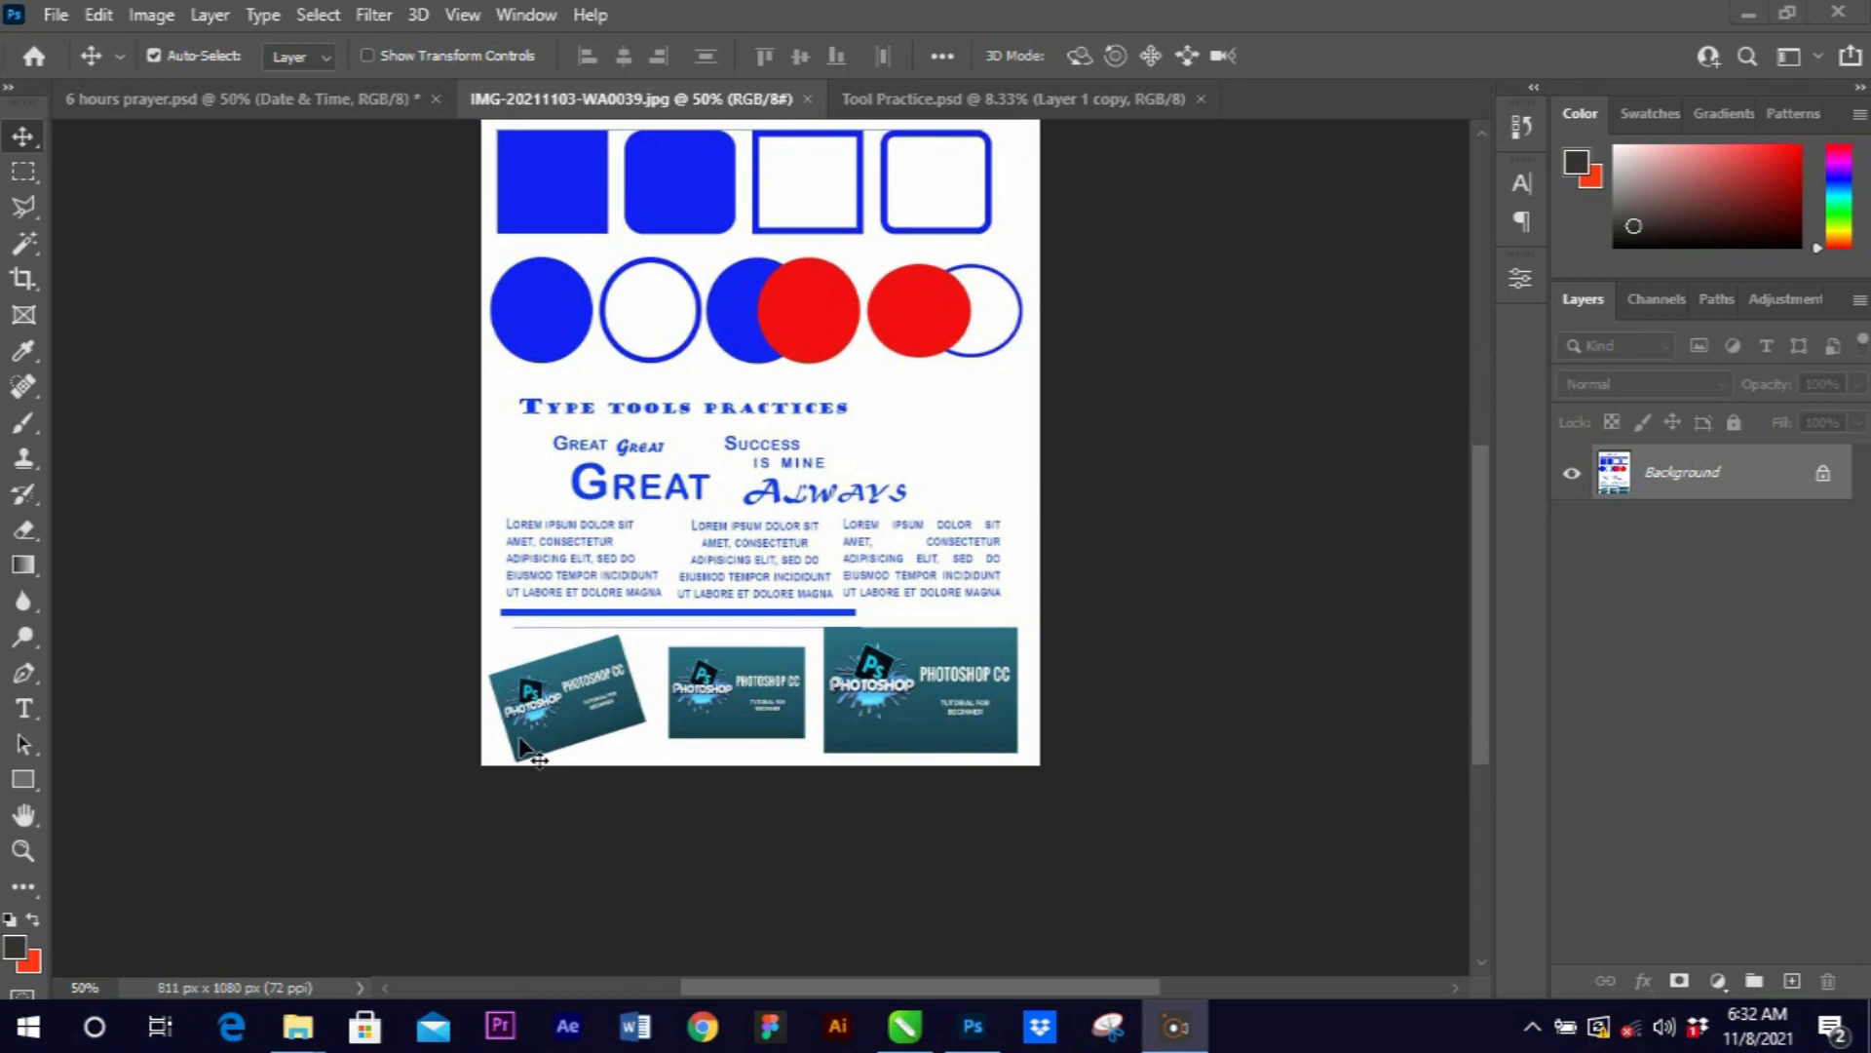
{"action": "left_click", "coordinate": [1119, 618]}
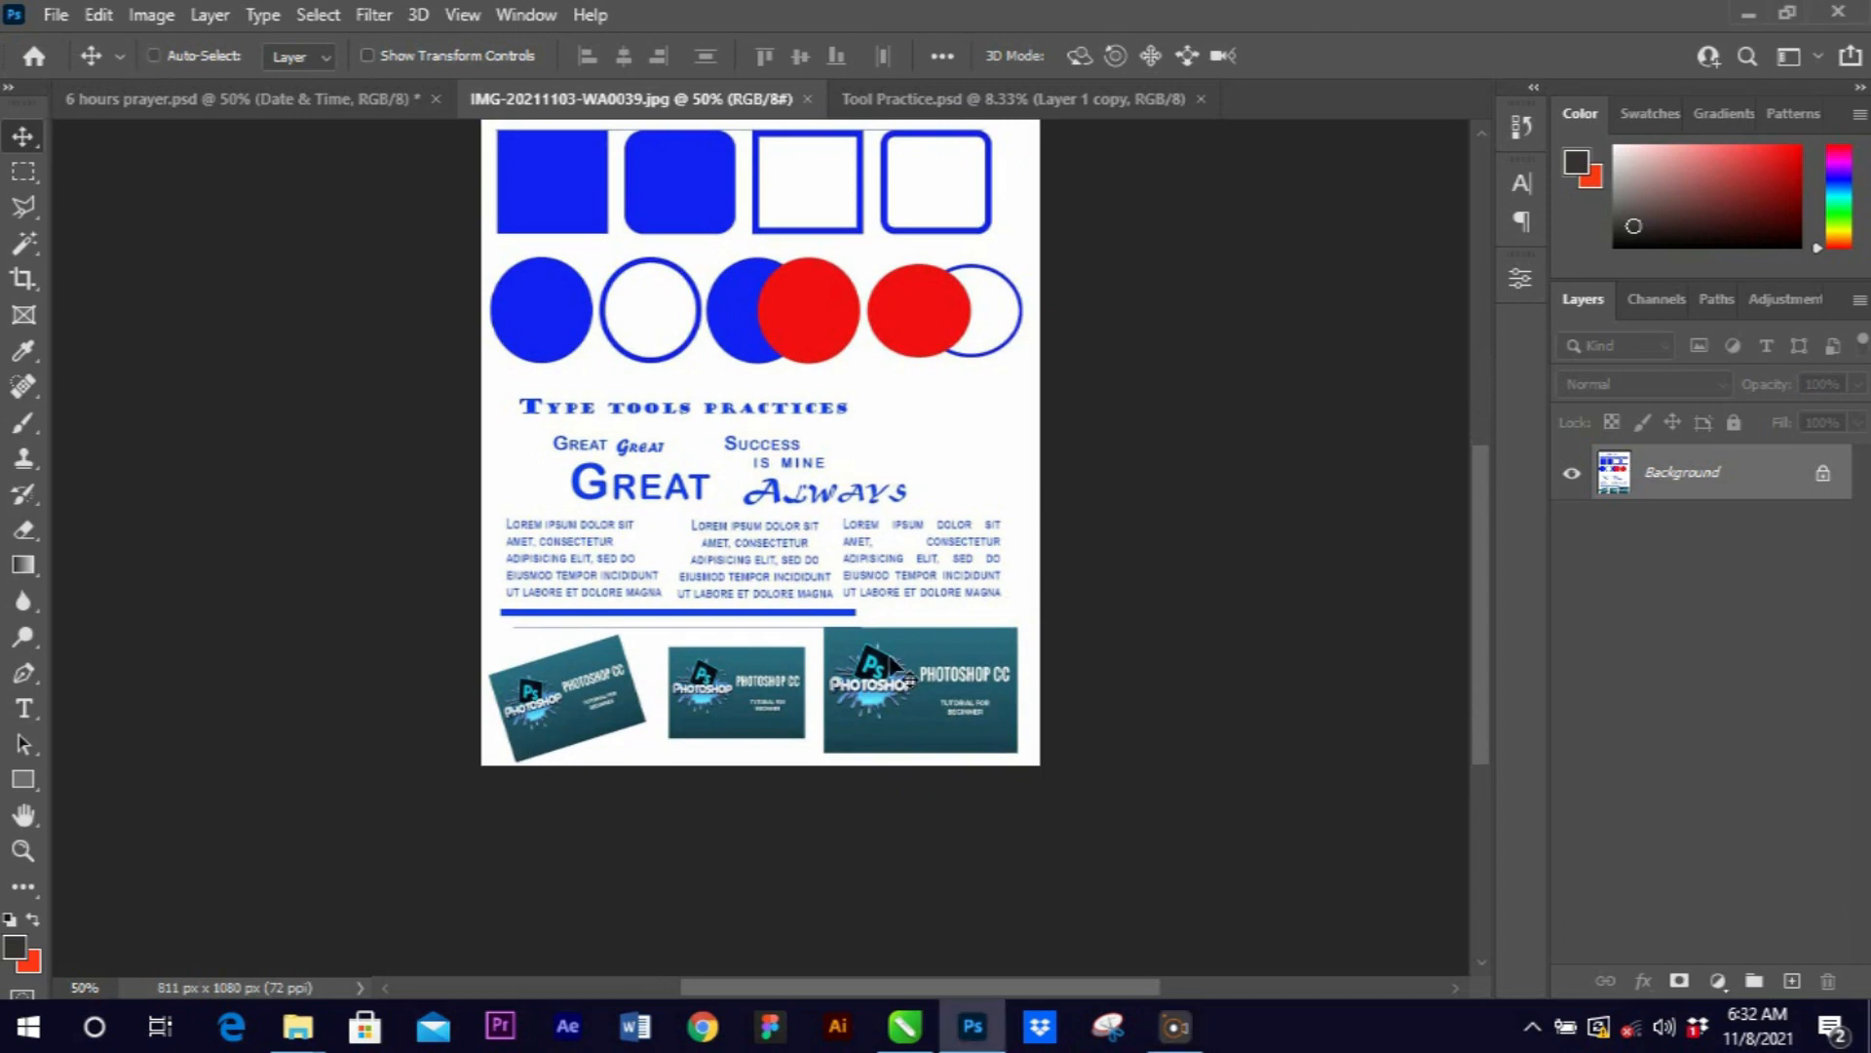
{"action": "key", "text": "ctrl+plus"}
{"action": "key", "text": "ctrl+plus"}
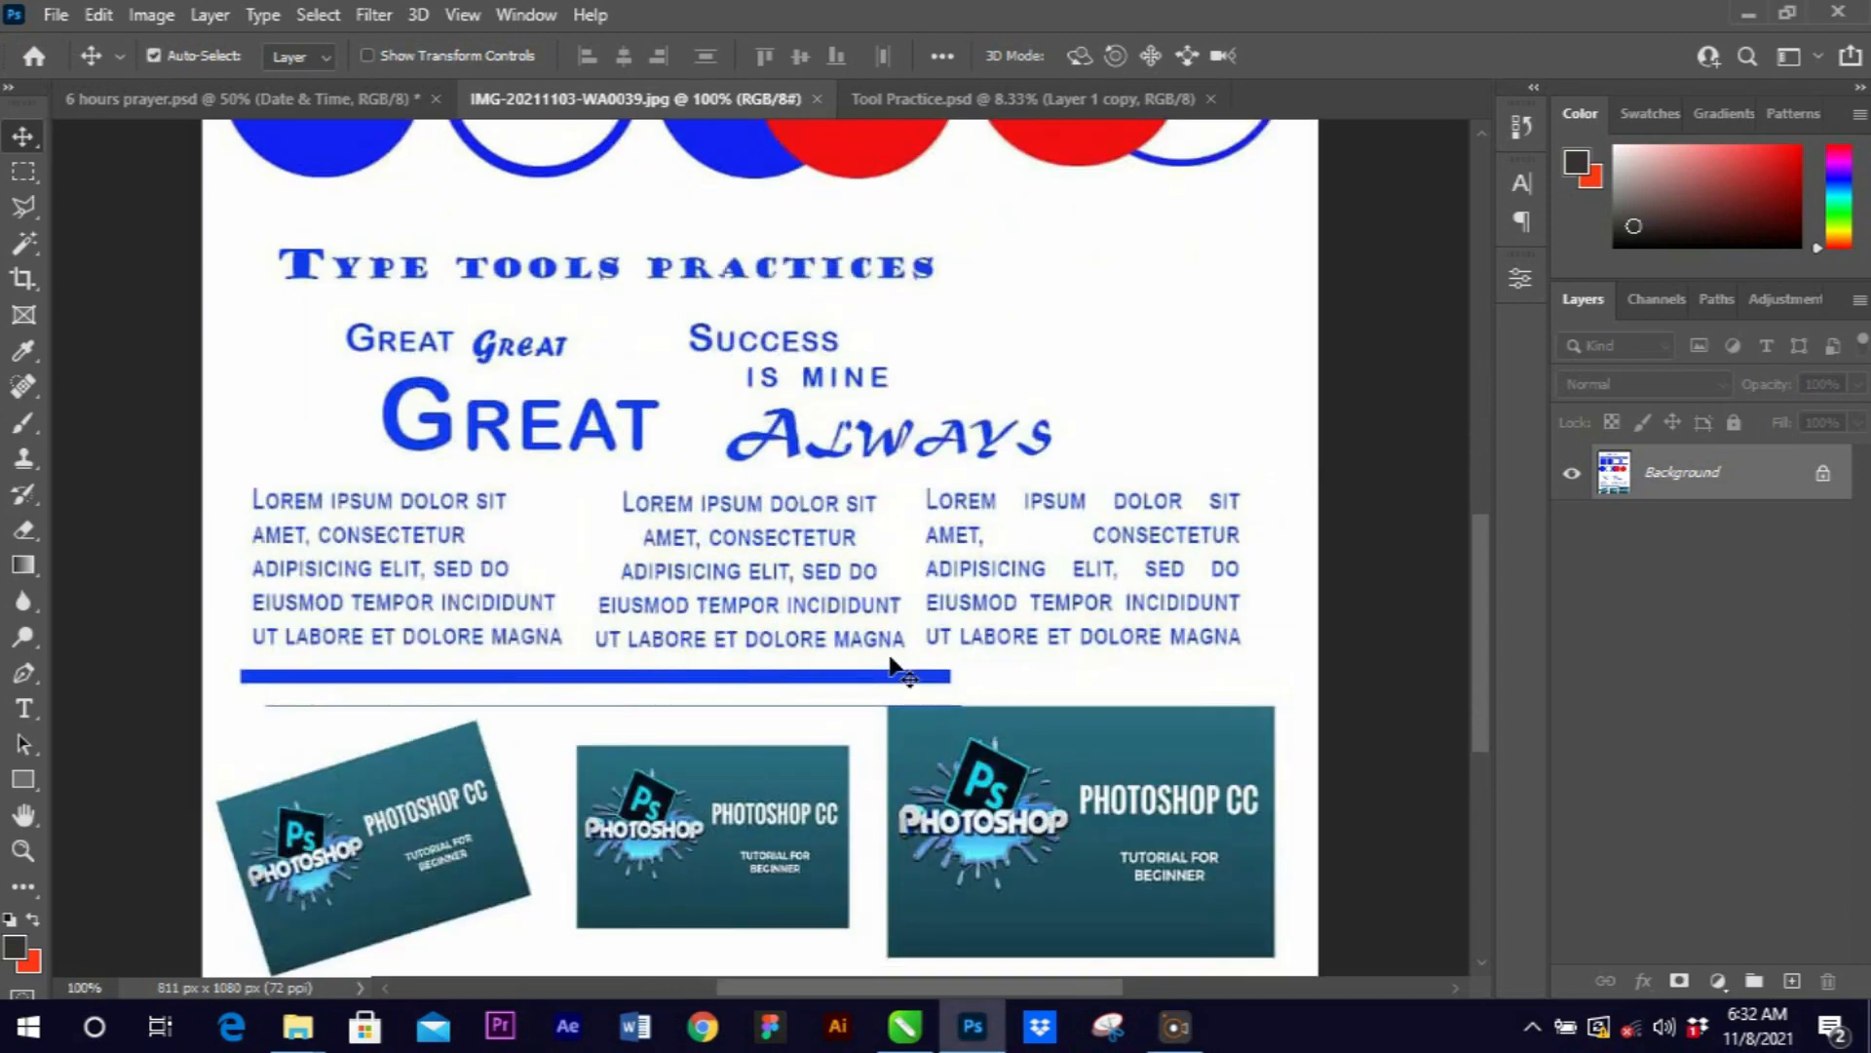
{"action": "key", "text": "ctrl+minus"}
{"action": "key", "text": "ctrl+minus"}
{"action": "key", "text": "ctrl+plus"}
{"action": "key", "text": "ctrl+plus"}
{"action": "key", "text": "ctrl+plus"}
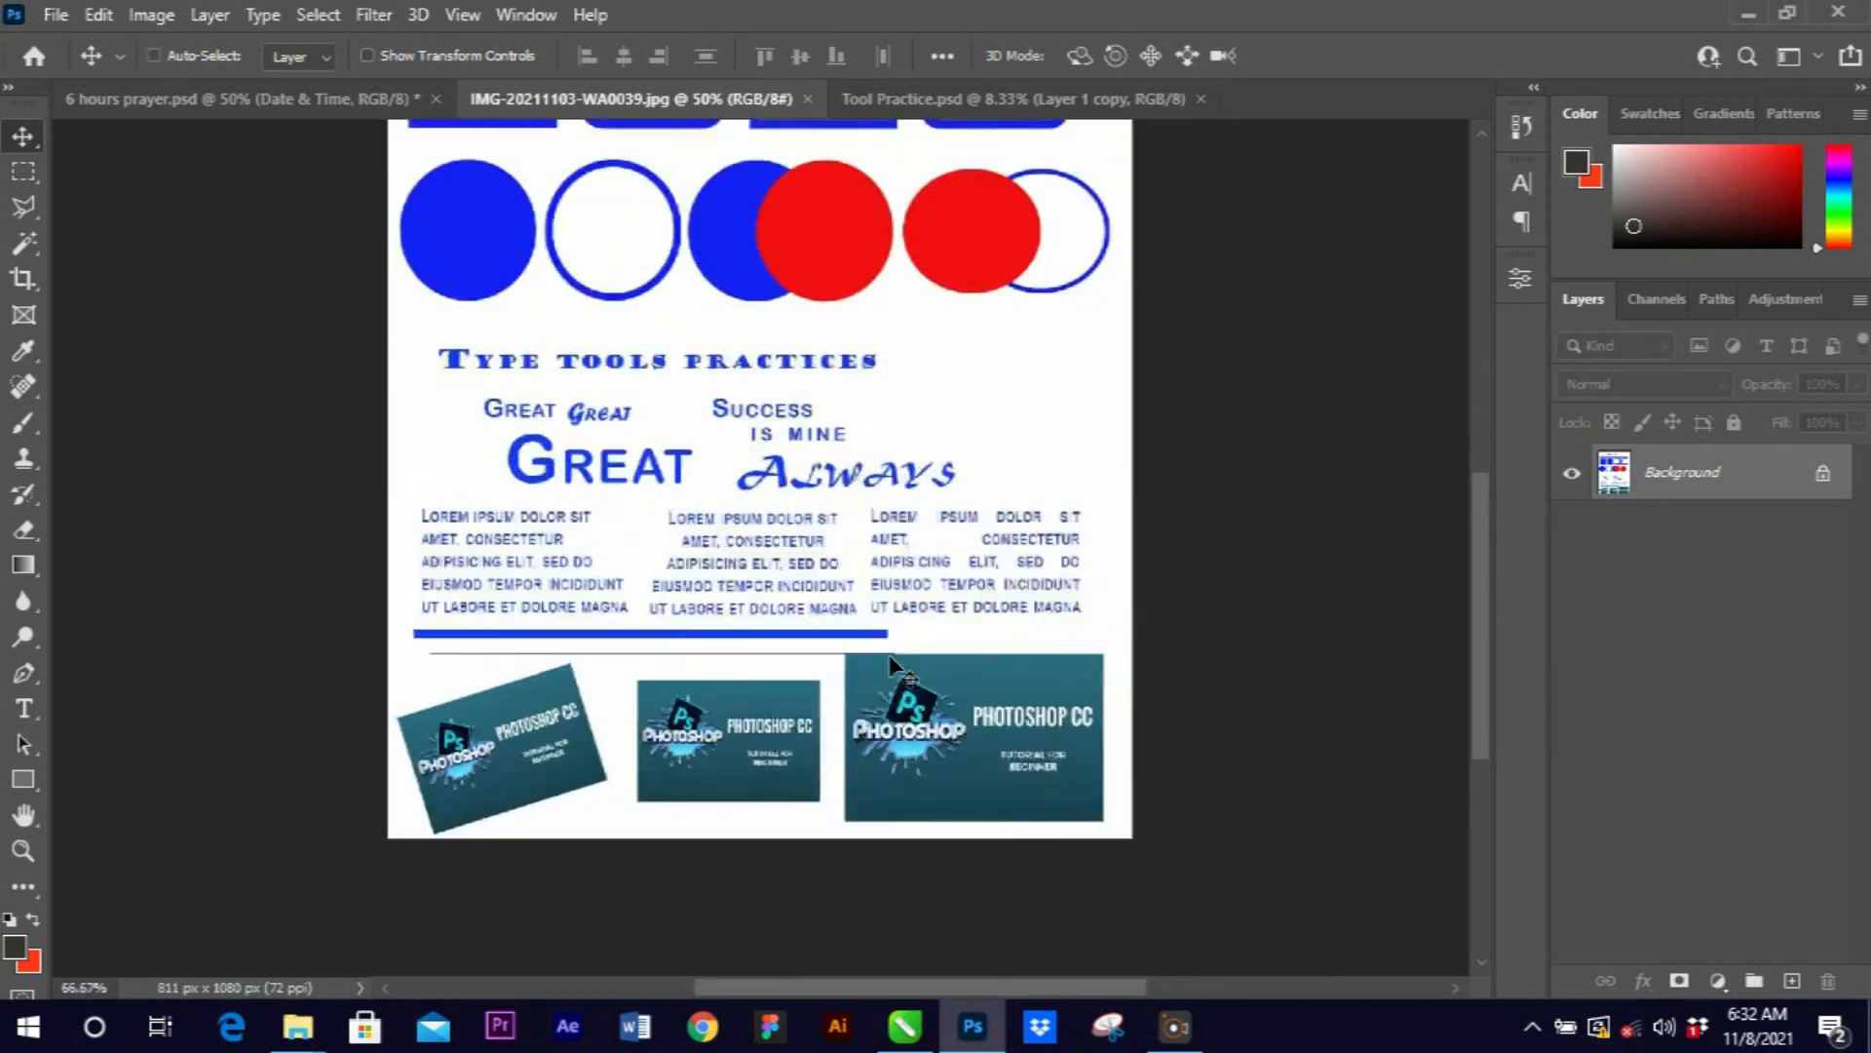
{"action": "key", "text": "ctrl+minus"}
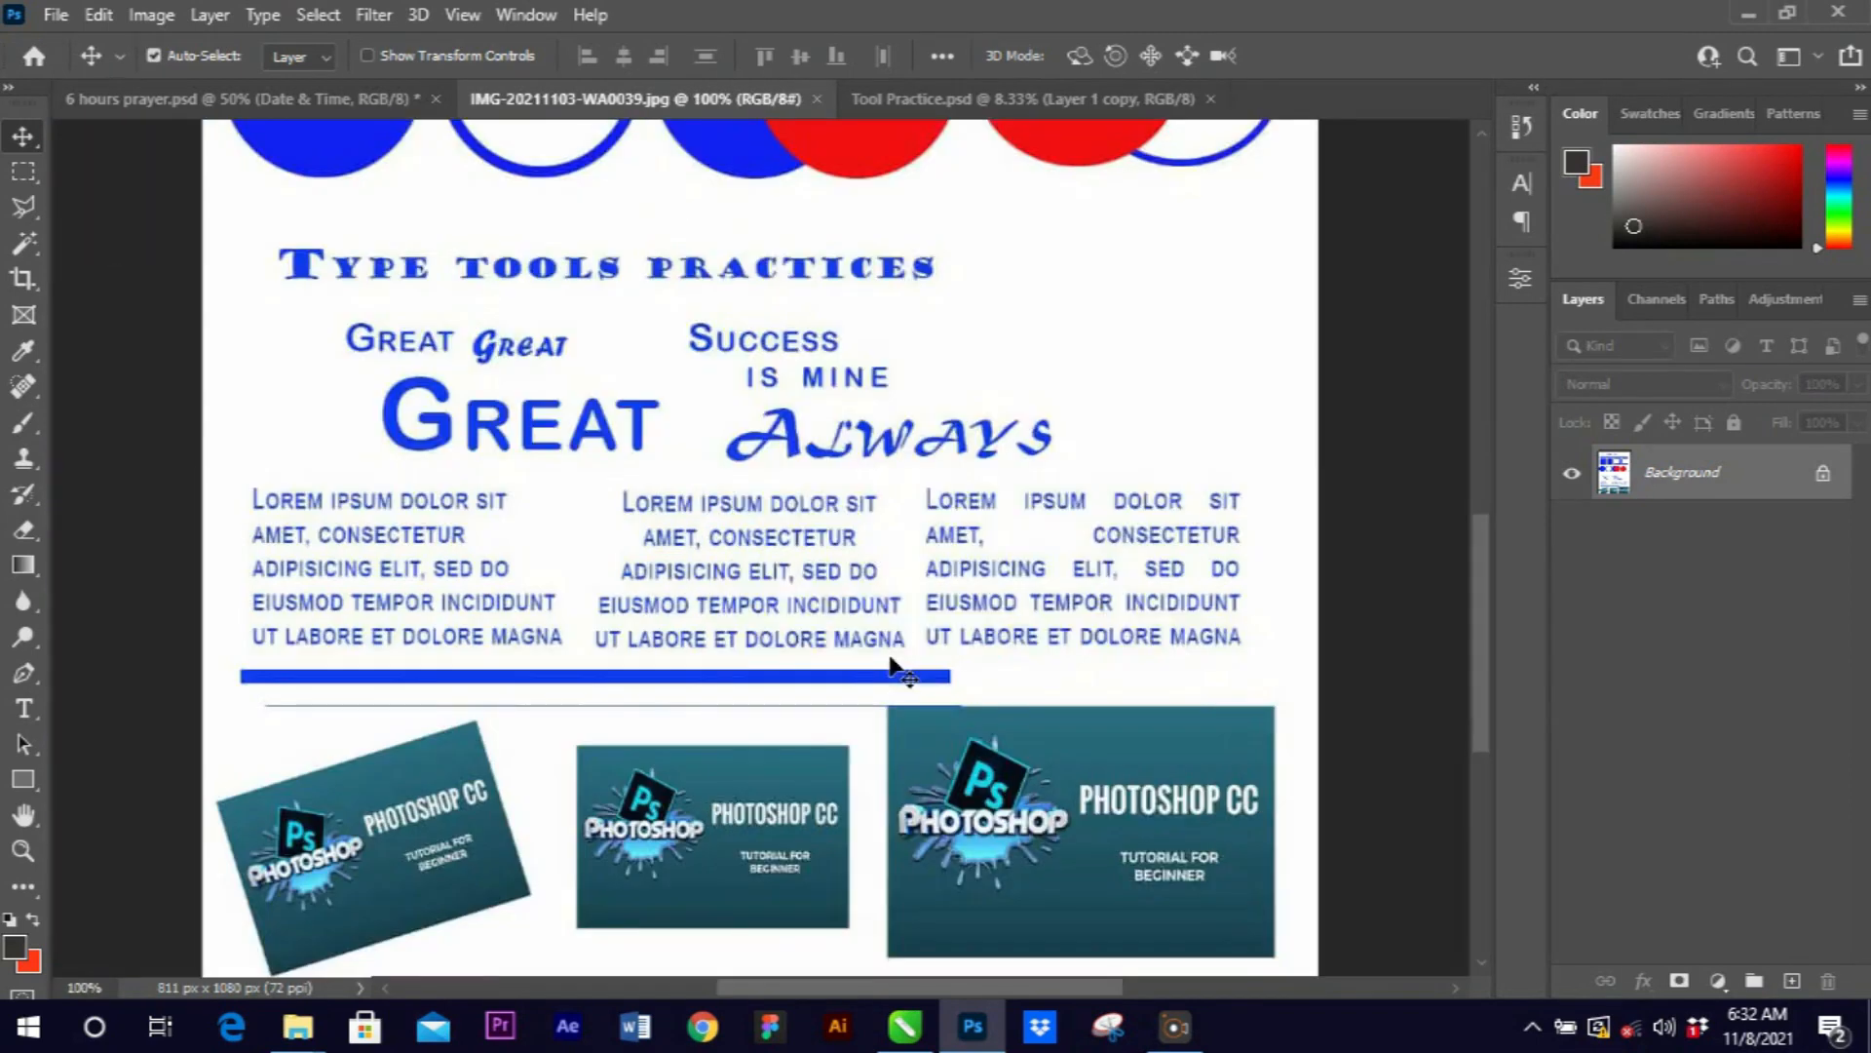
{"action": "scroll", "coordinate": [890, 643], "scroll_direction": "down", "scroll_amount": 2}
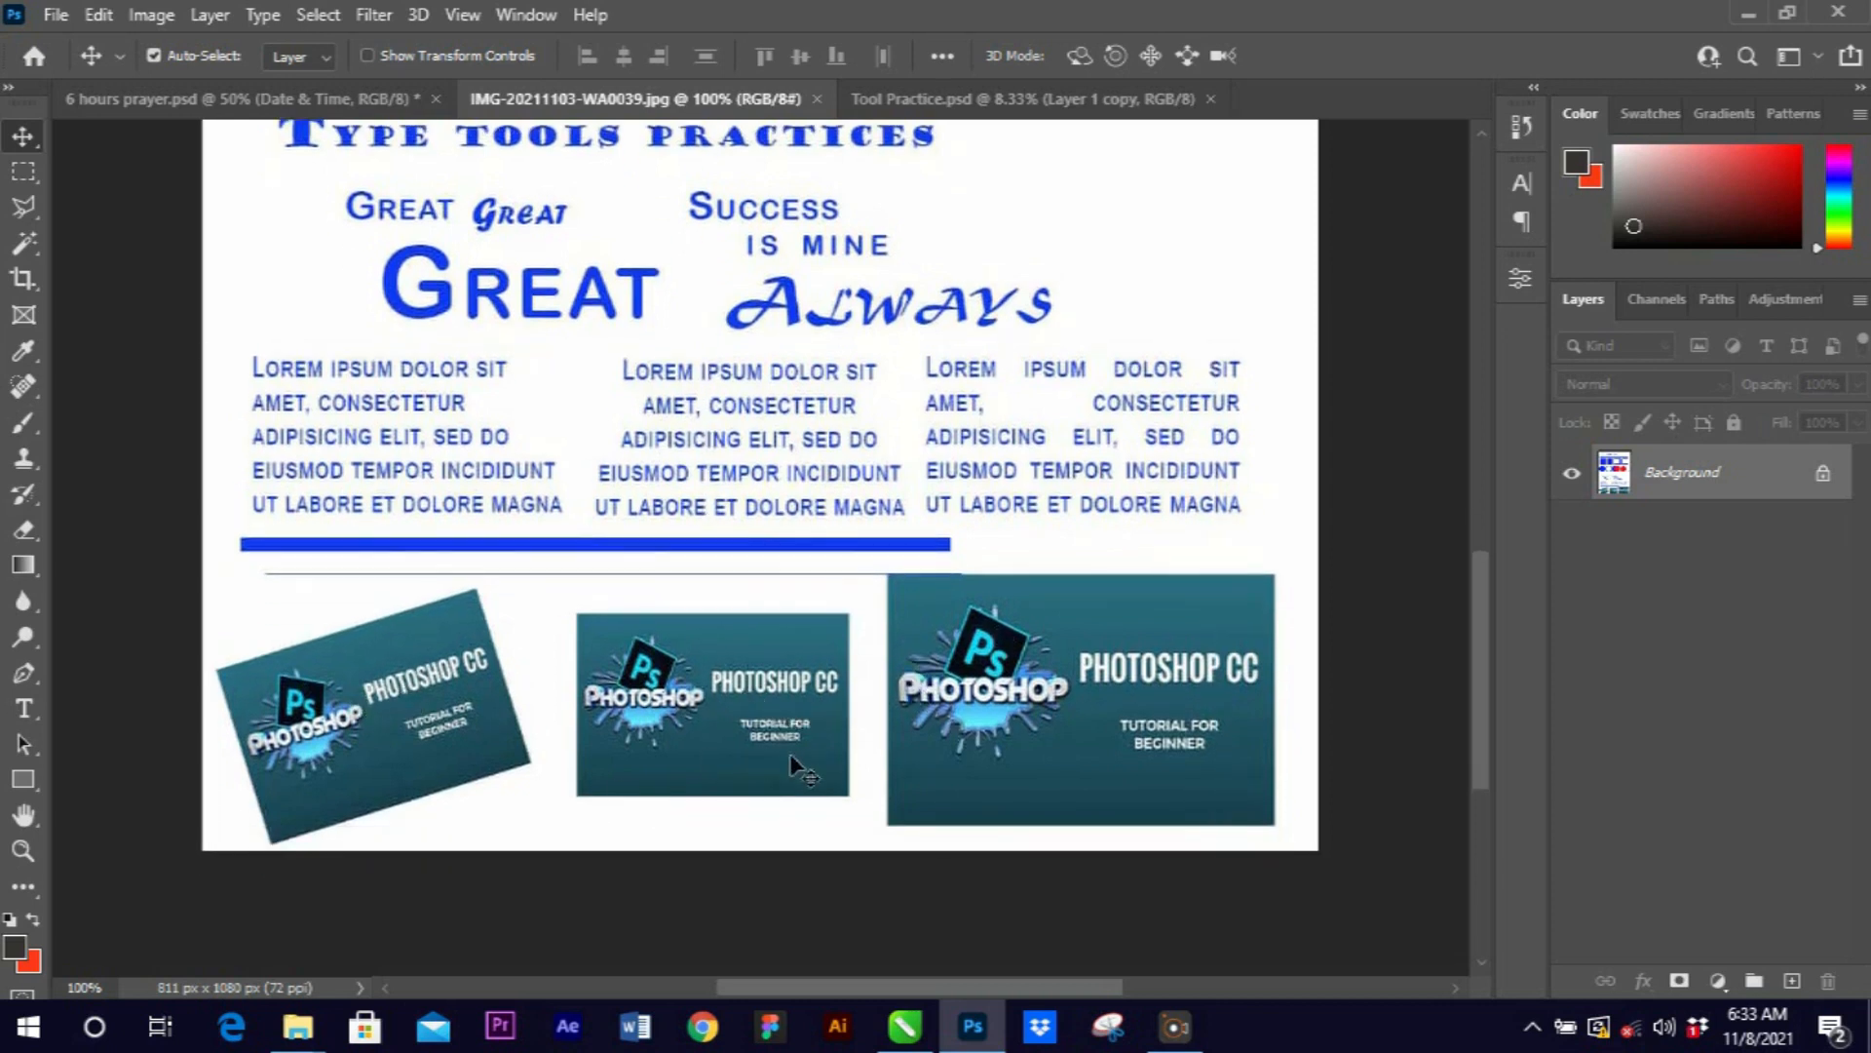
Review the reference sheet from the Tool Practices heading through the squares and circles to the Type Tools Practices section.
{"action": "scroll", "coordinate": [936, 726], "scroll_direction": "up", "scroll_amount": 2}
{"action": "scroll", "coordinate": [1034, 720], "scroll_direction": "up", "scroll_amount": 10}
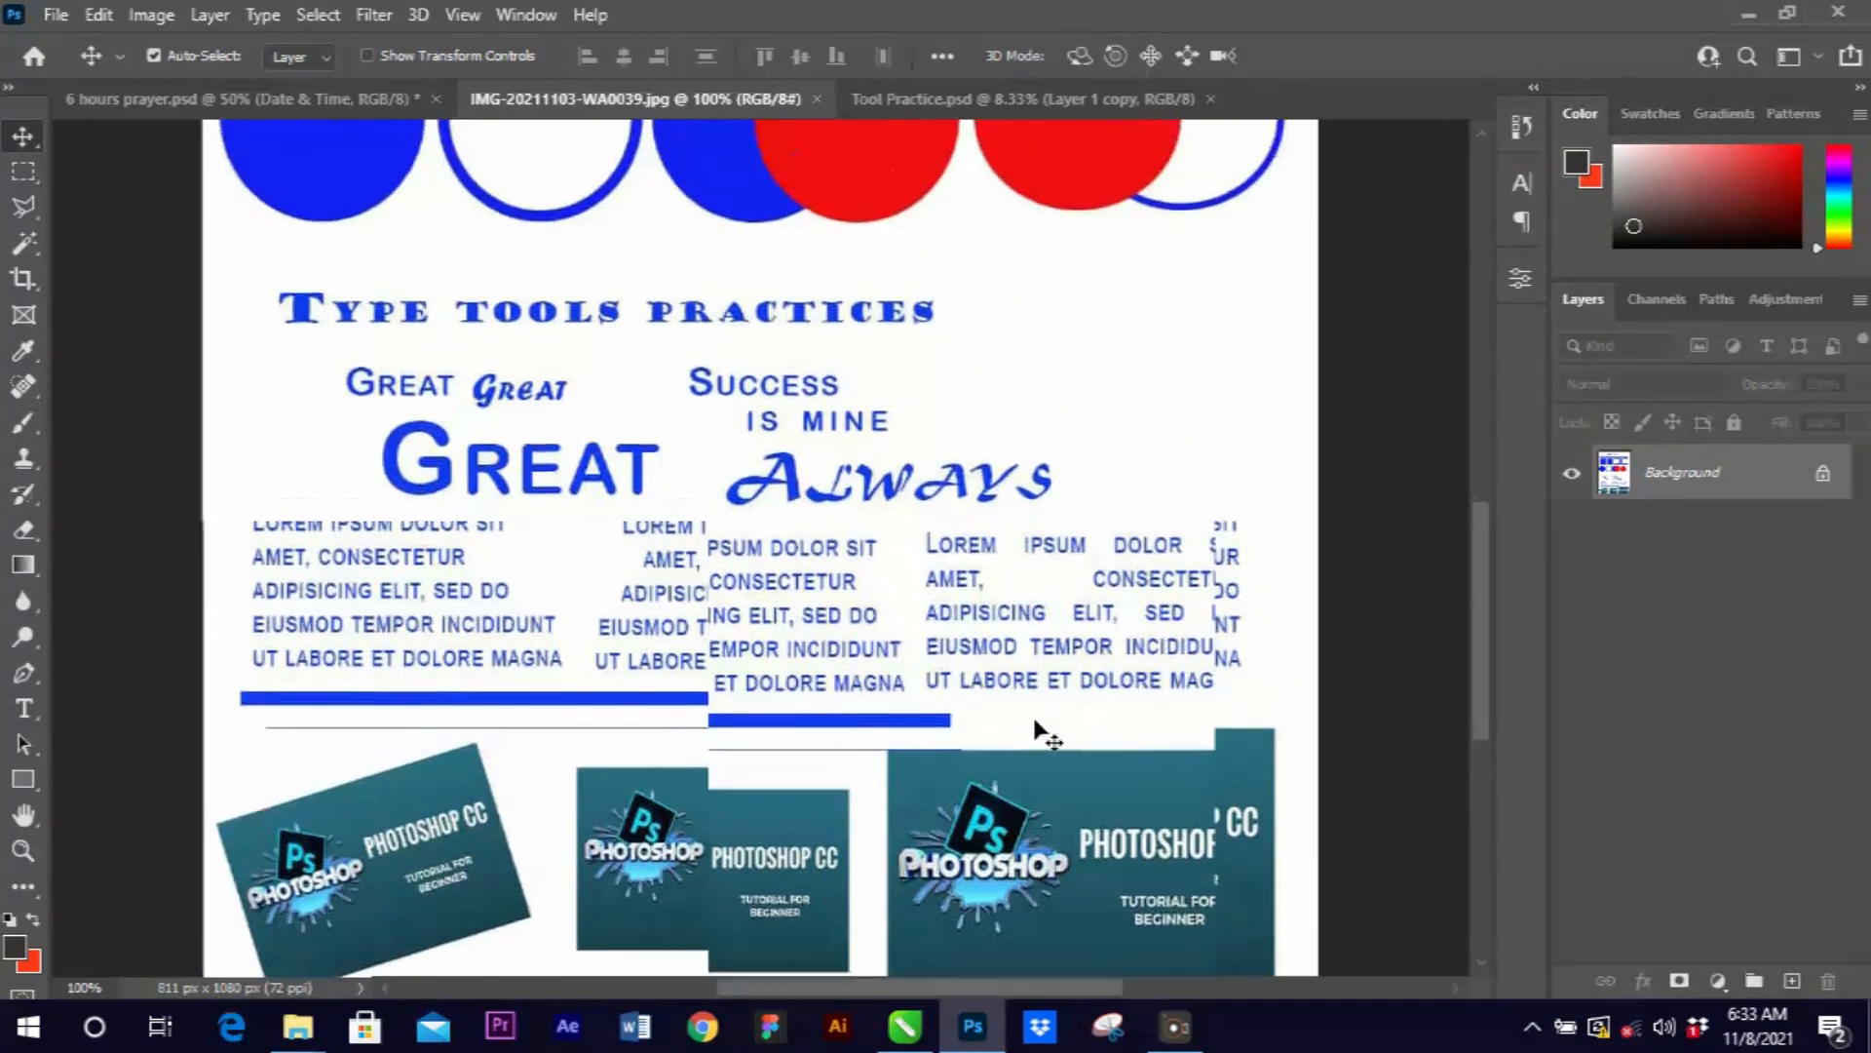
{"action": "scroll", "coordinate": [1035, 723], "scroll_direction": "up", "scroll_amount": 10}
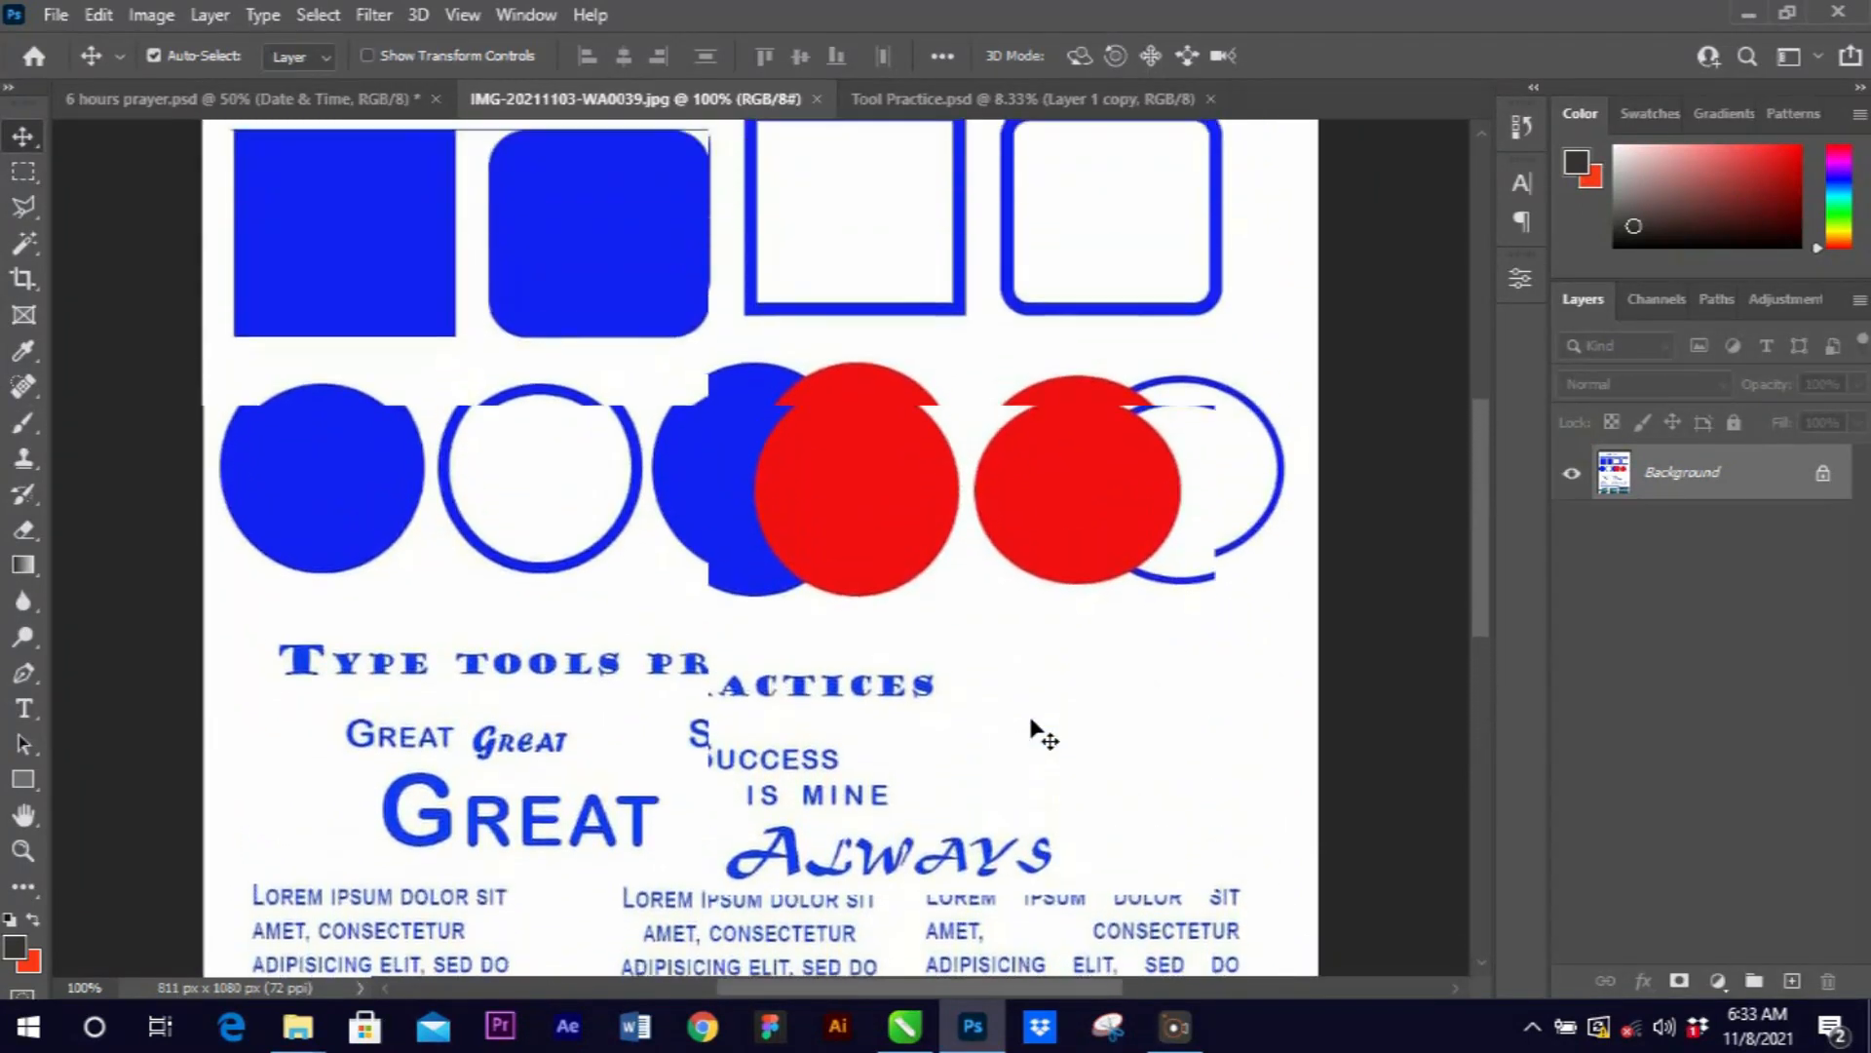
{"action": "scroll", "coordinate": [924, 639], "scroll_direction": "up", "scroll_amount": 3}
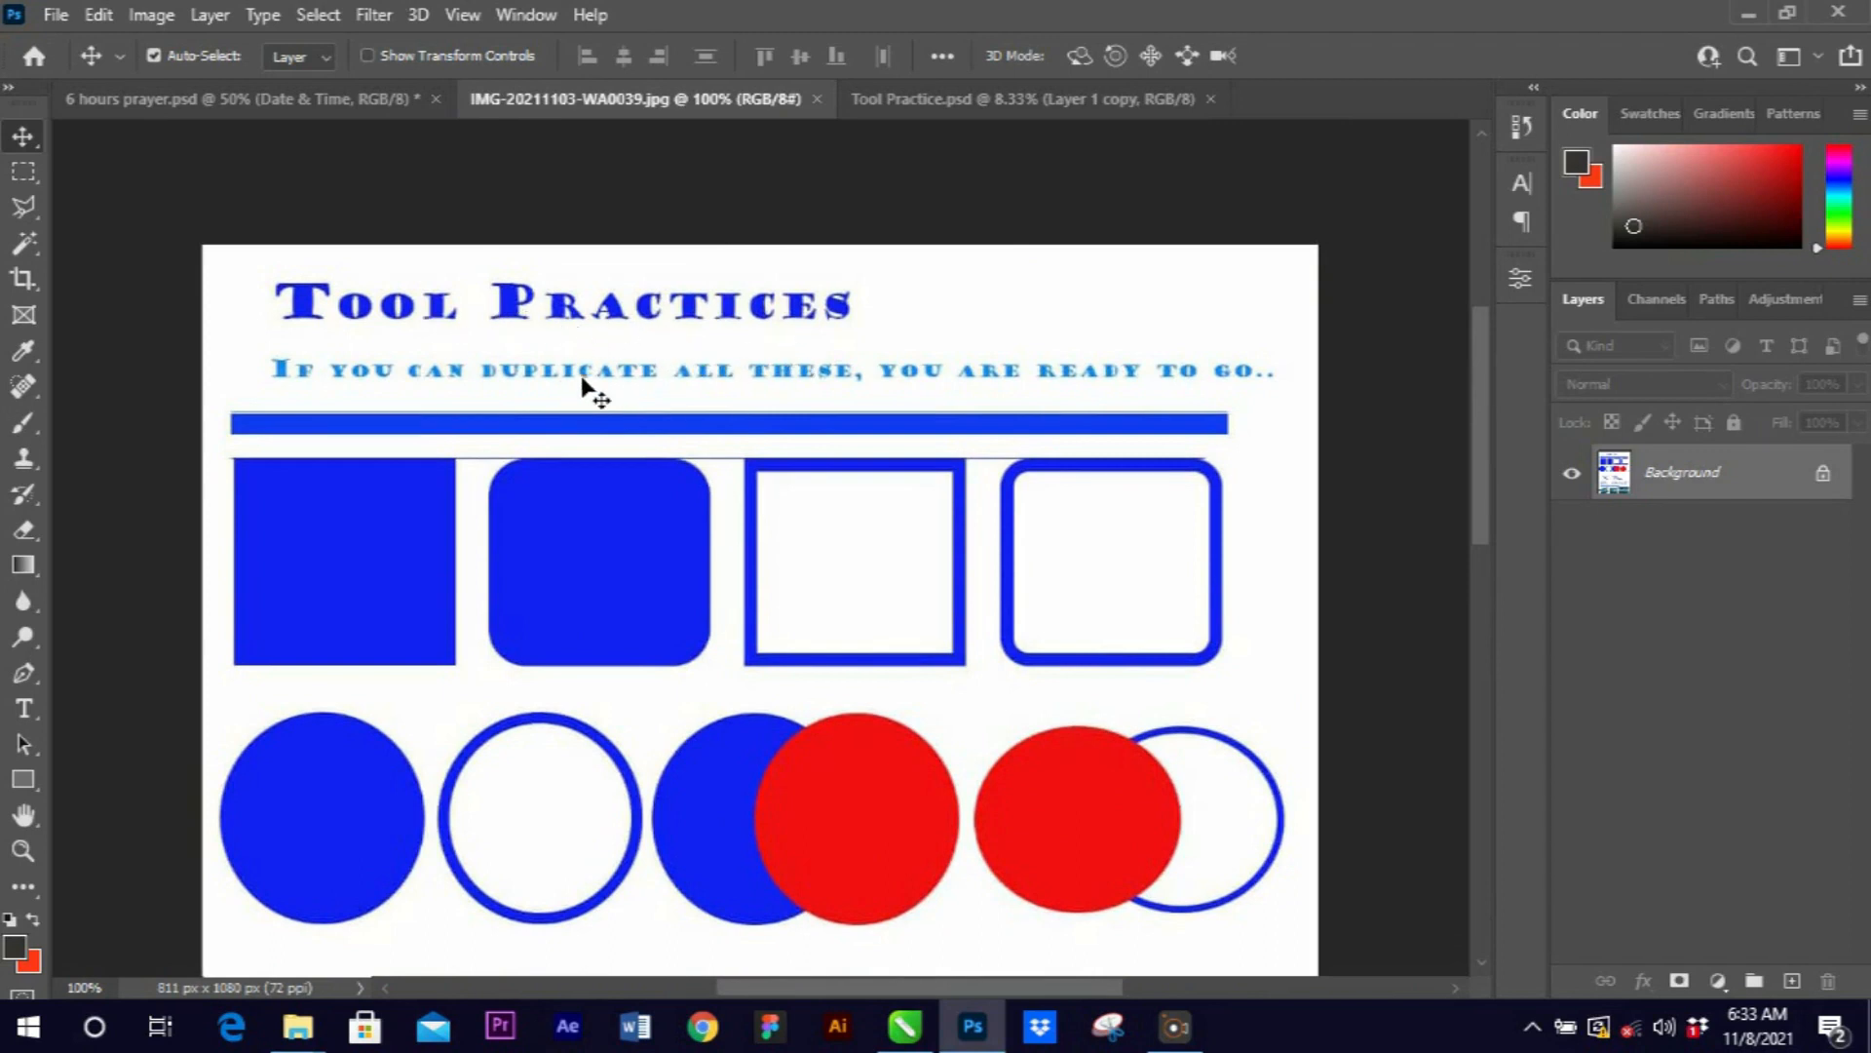
{"action": "scroll", "coordinate": [809, 443], "scroll_direction": "down", "scroll_amount": 3}
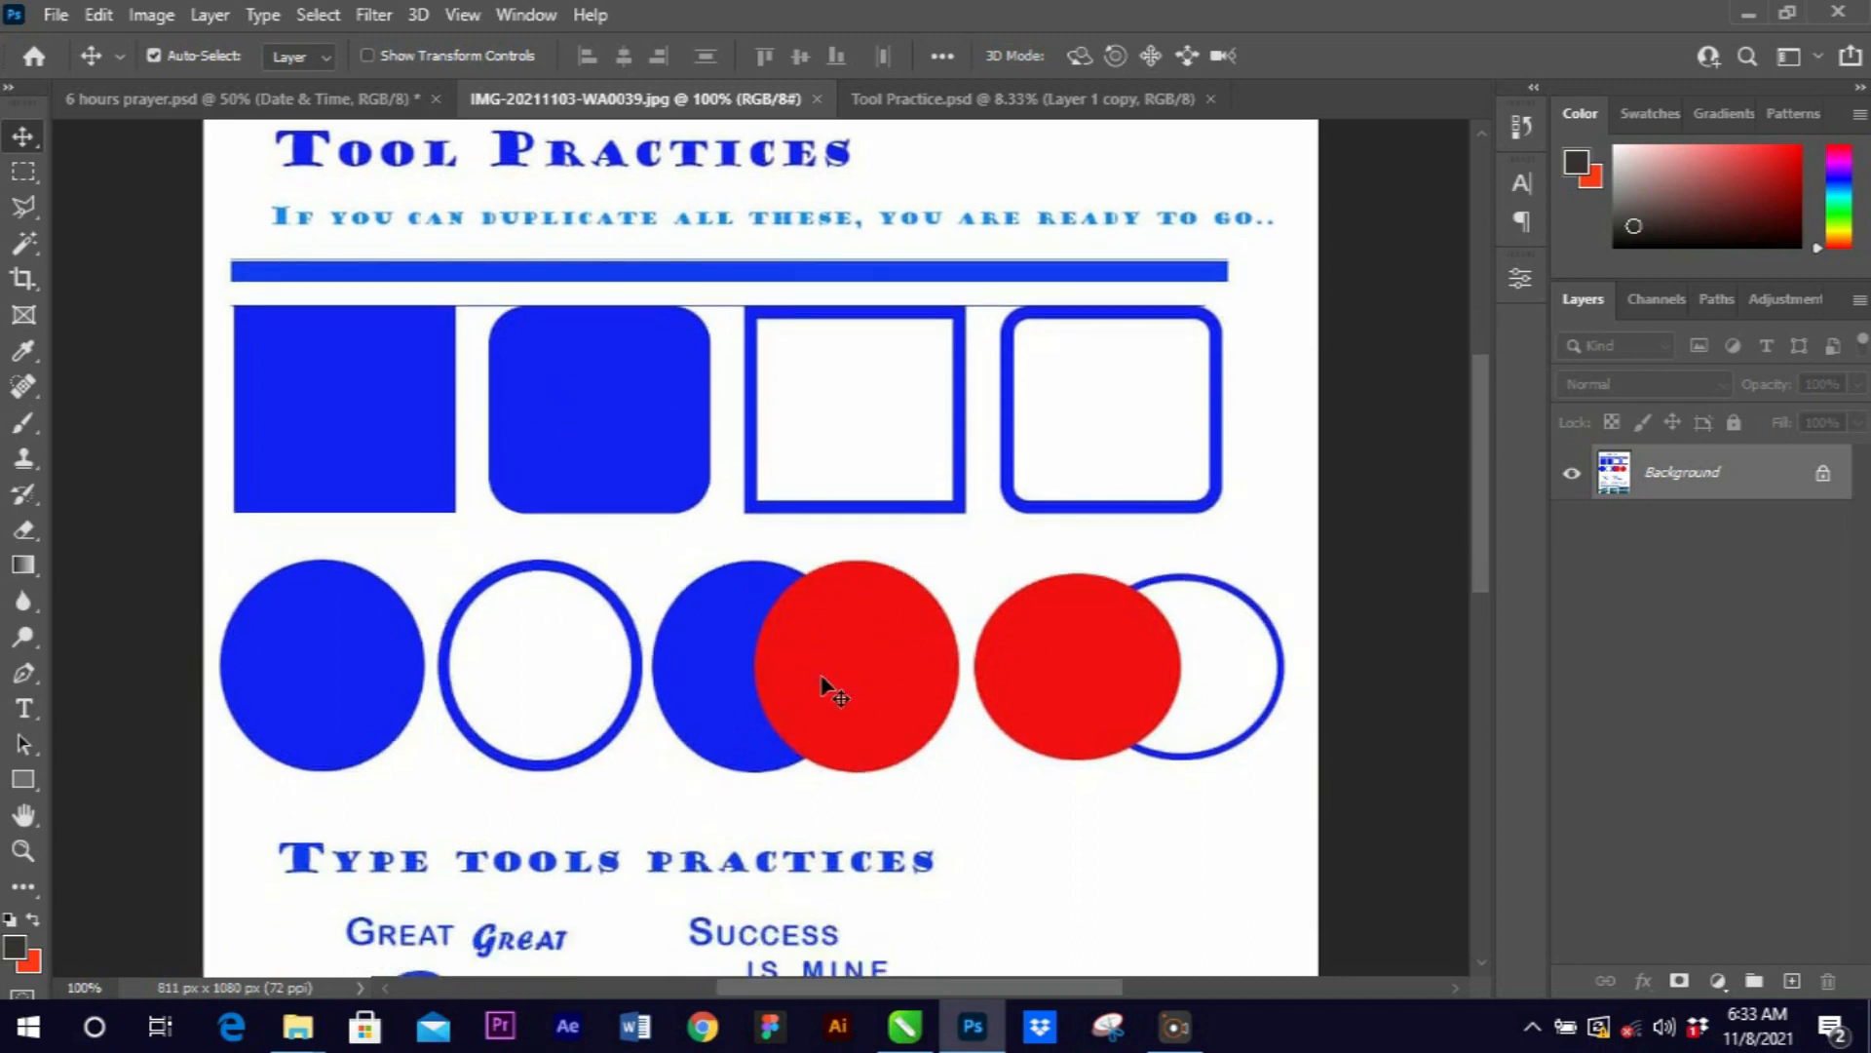
{"action": "scroll", "coordinate": [824, 682], "scroll_direction": "down", "scroll_amount": 5}
{"action": "scroll", "coordinate": [567, 574], "scroll_direction": "down", "scroll_amount": 1}
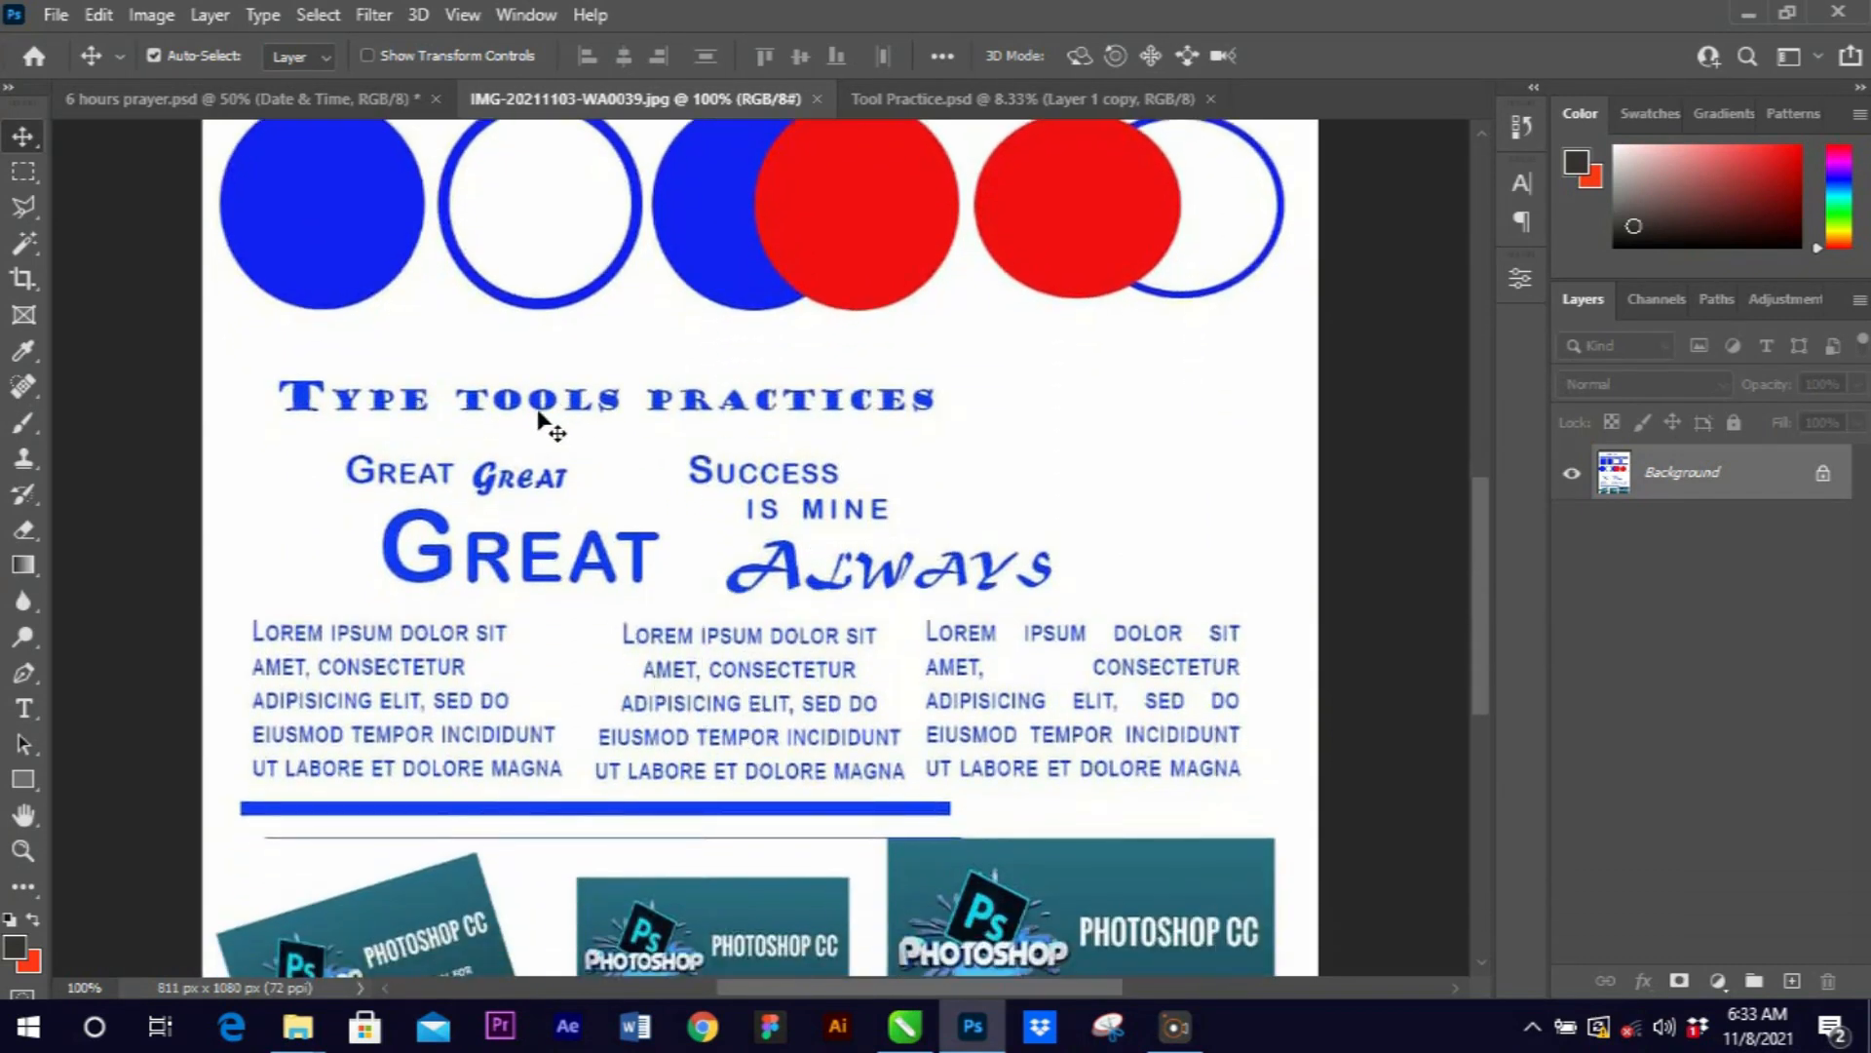
{"action": "scroll", "coordinate": [726, 555], "scroll_direction": "down", "scroll_amount": 1}
{"action": "scroll", "coordinate": [740, 585], "scroll_direction": "down", "scroll_amount": 1}
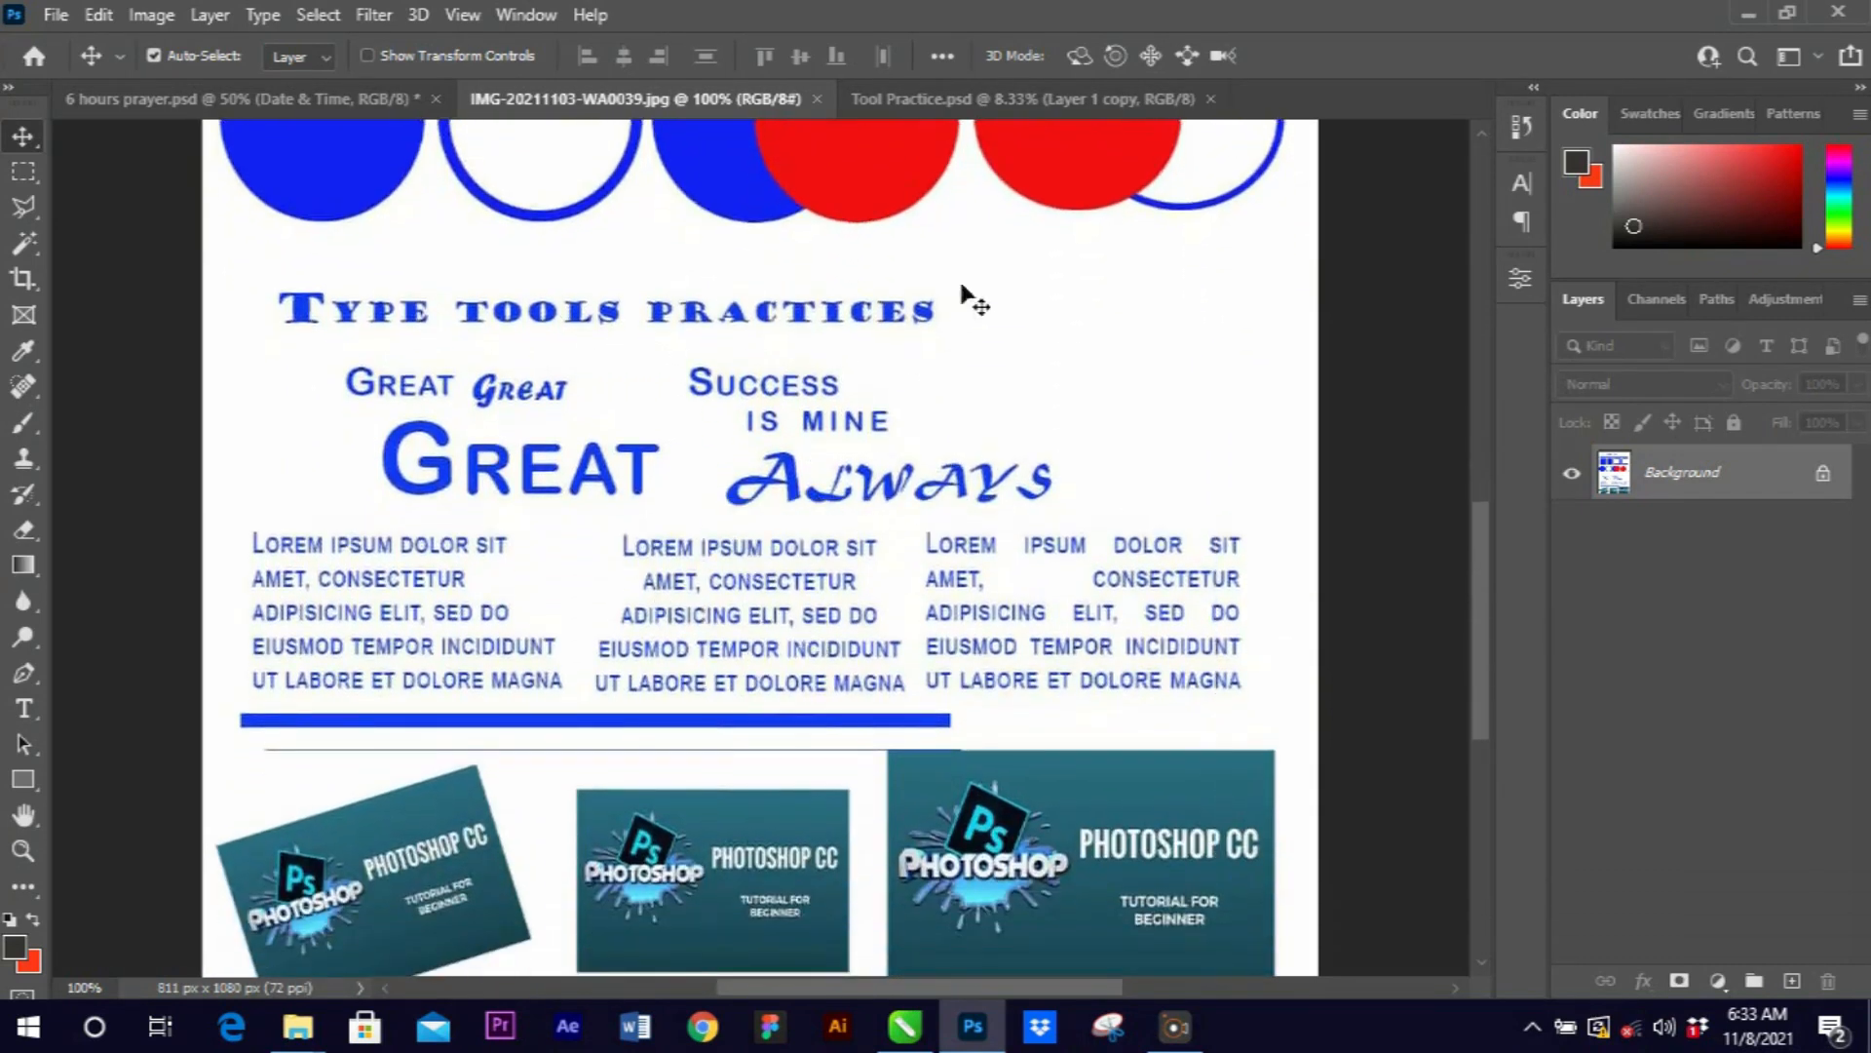
Switch to the Tool Practice.psd document and look over its shapes, text samples and flyer pictures.
{"action": "left_click", "coordinate": [1014, 95]}
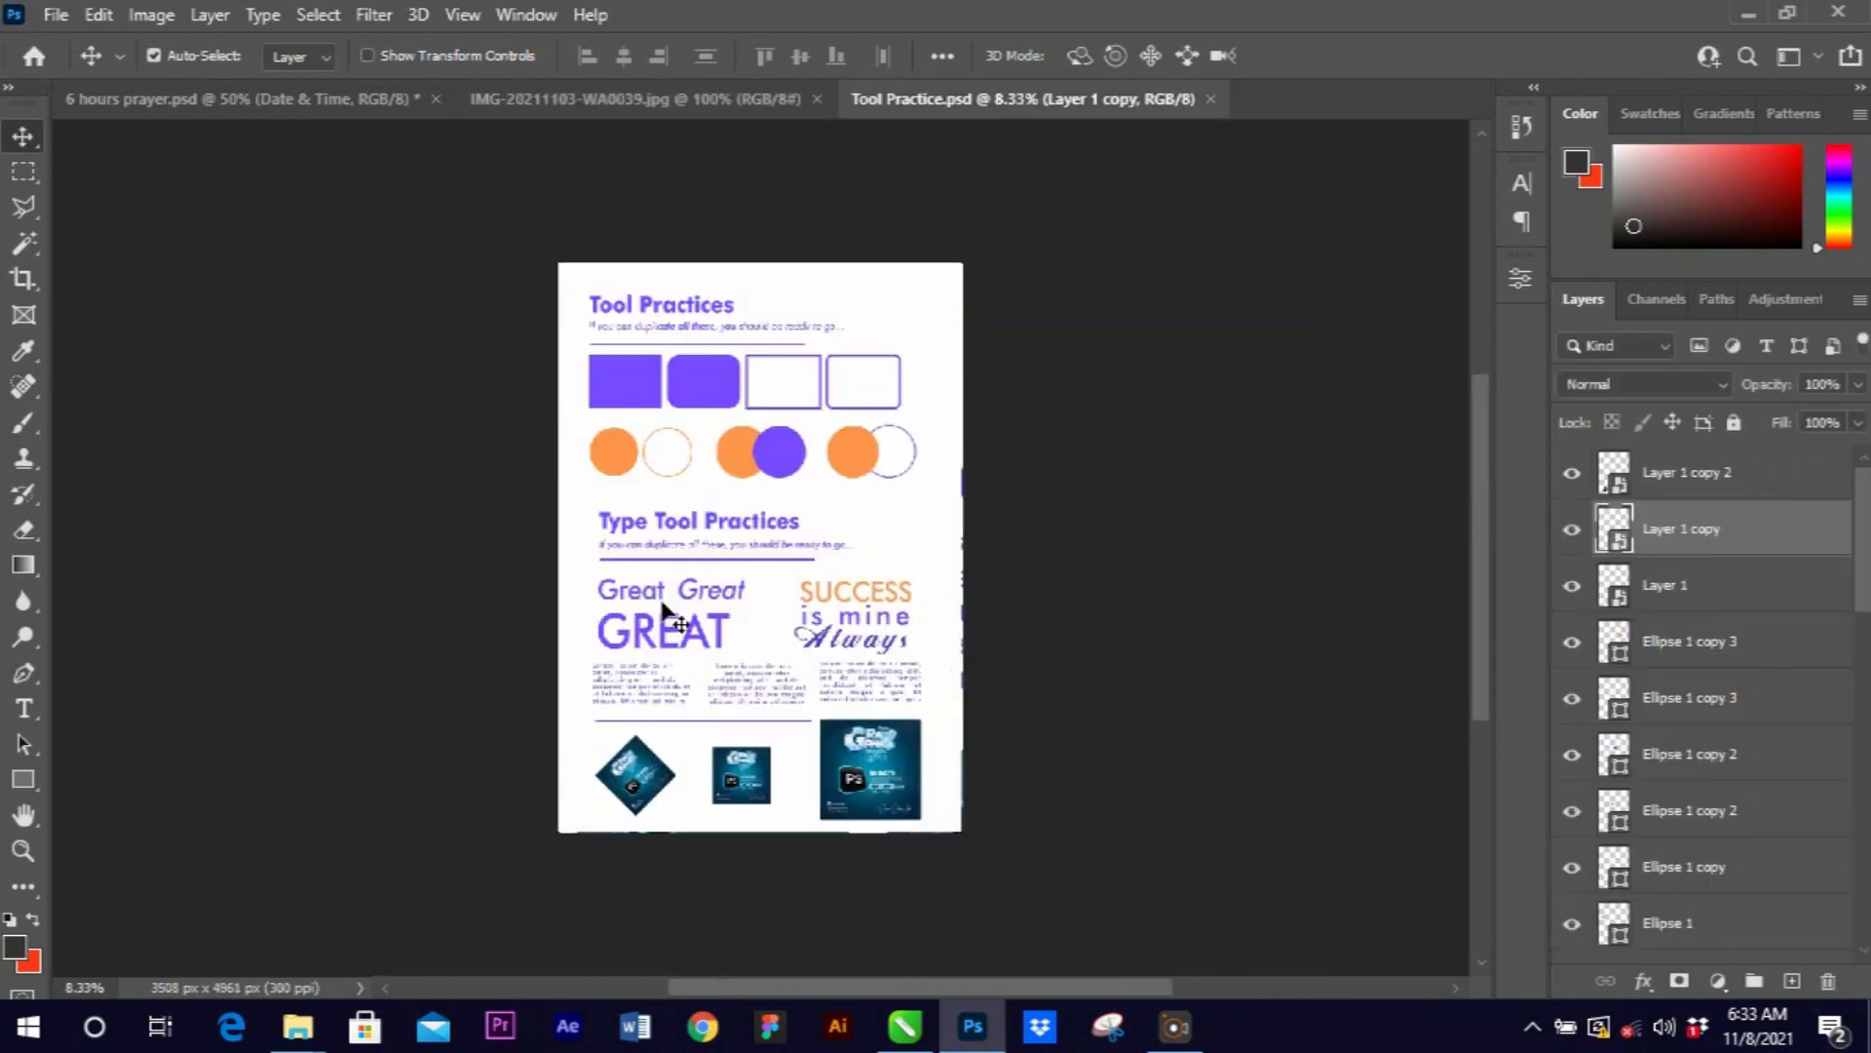
{"action": "scroll", "coordinate": [675, 648], "scroll_direction": "up", "scroll_amount": 3}
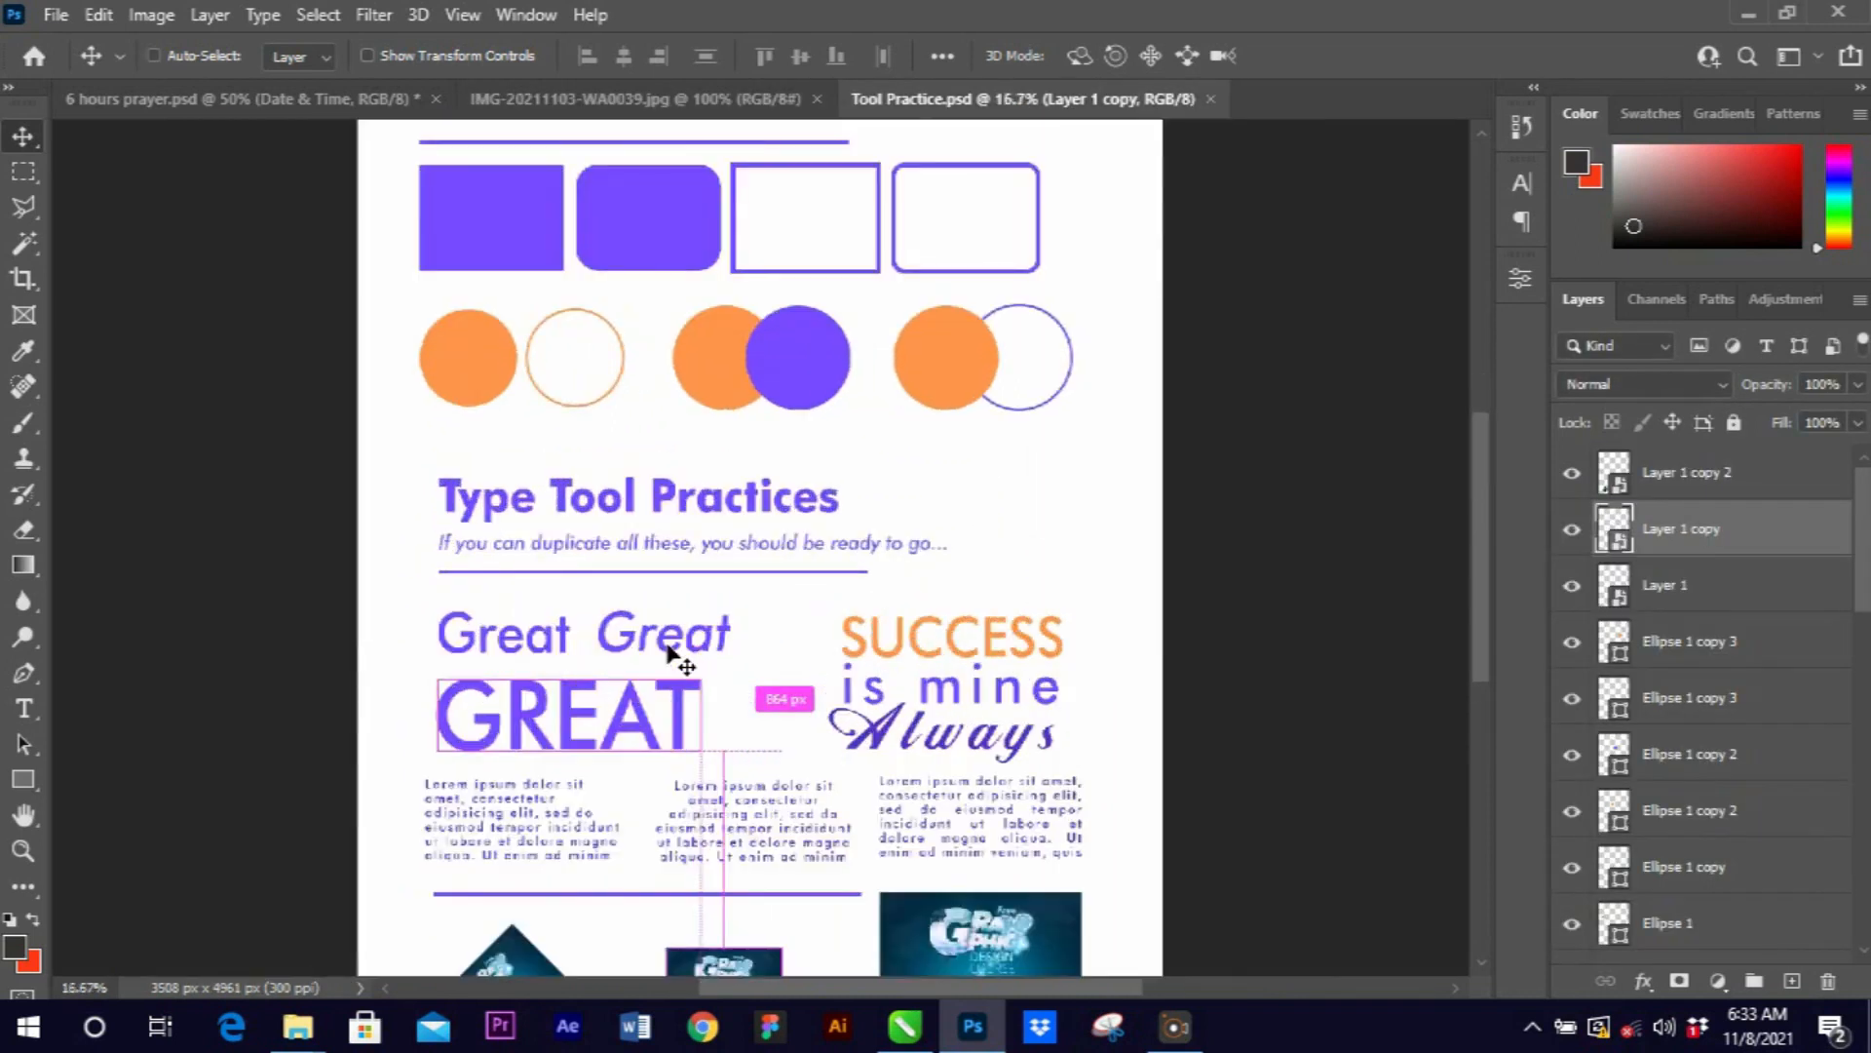
{"action": "scroll", "coordinate": [717, 619], "scroll_direction": "up", "scroll_amount": 5}
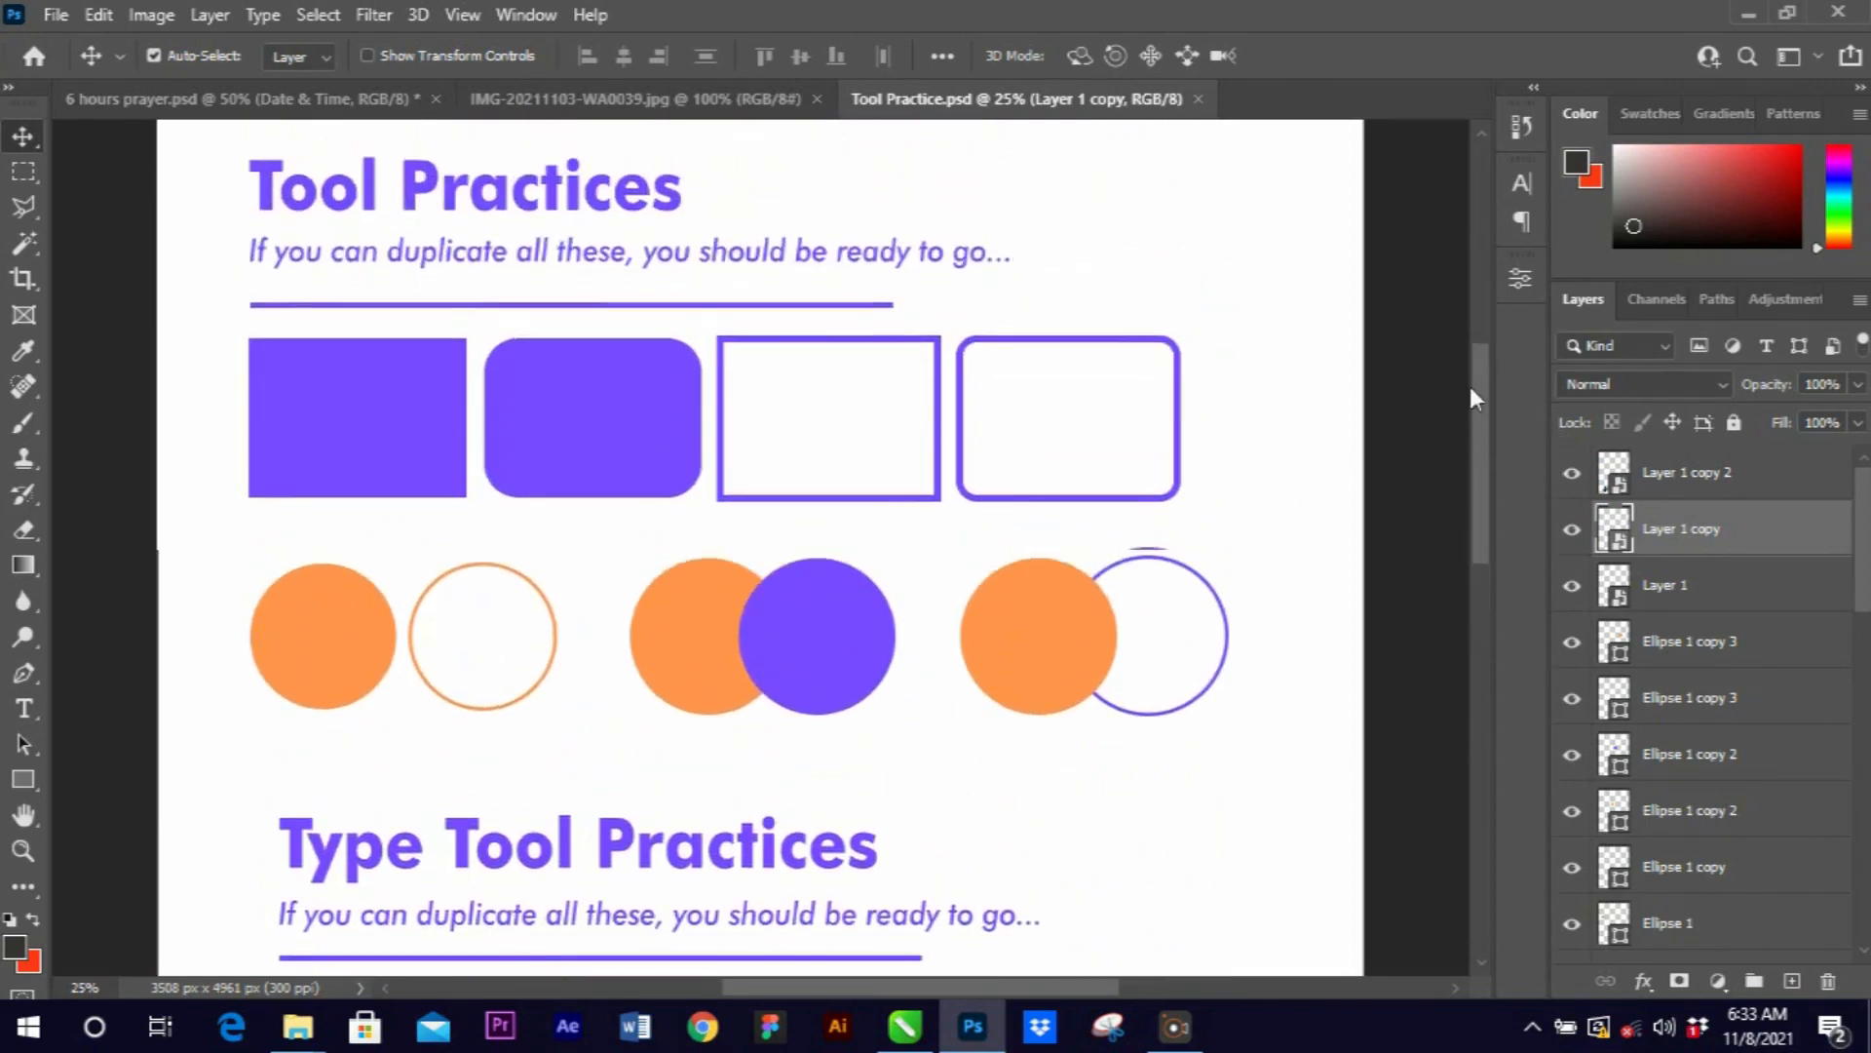
{"action": "scroll", "coordinate": [1462, 458], "scroll_direction": "down", "scroll_amount": 10}
Select the large flyer picture beside the two smaller ones and scale it proportionally to about 79.47% with Free Transform.
{"action": "left_click_drag", "start_coordinate": [1068, 593], "coordinate": [1094, 643]}
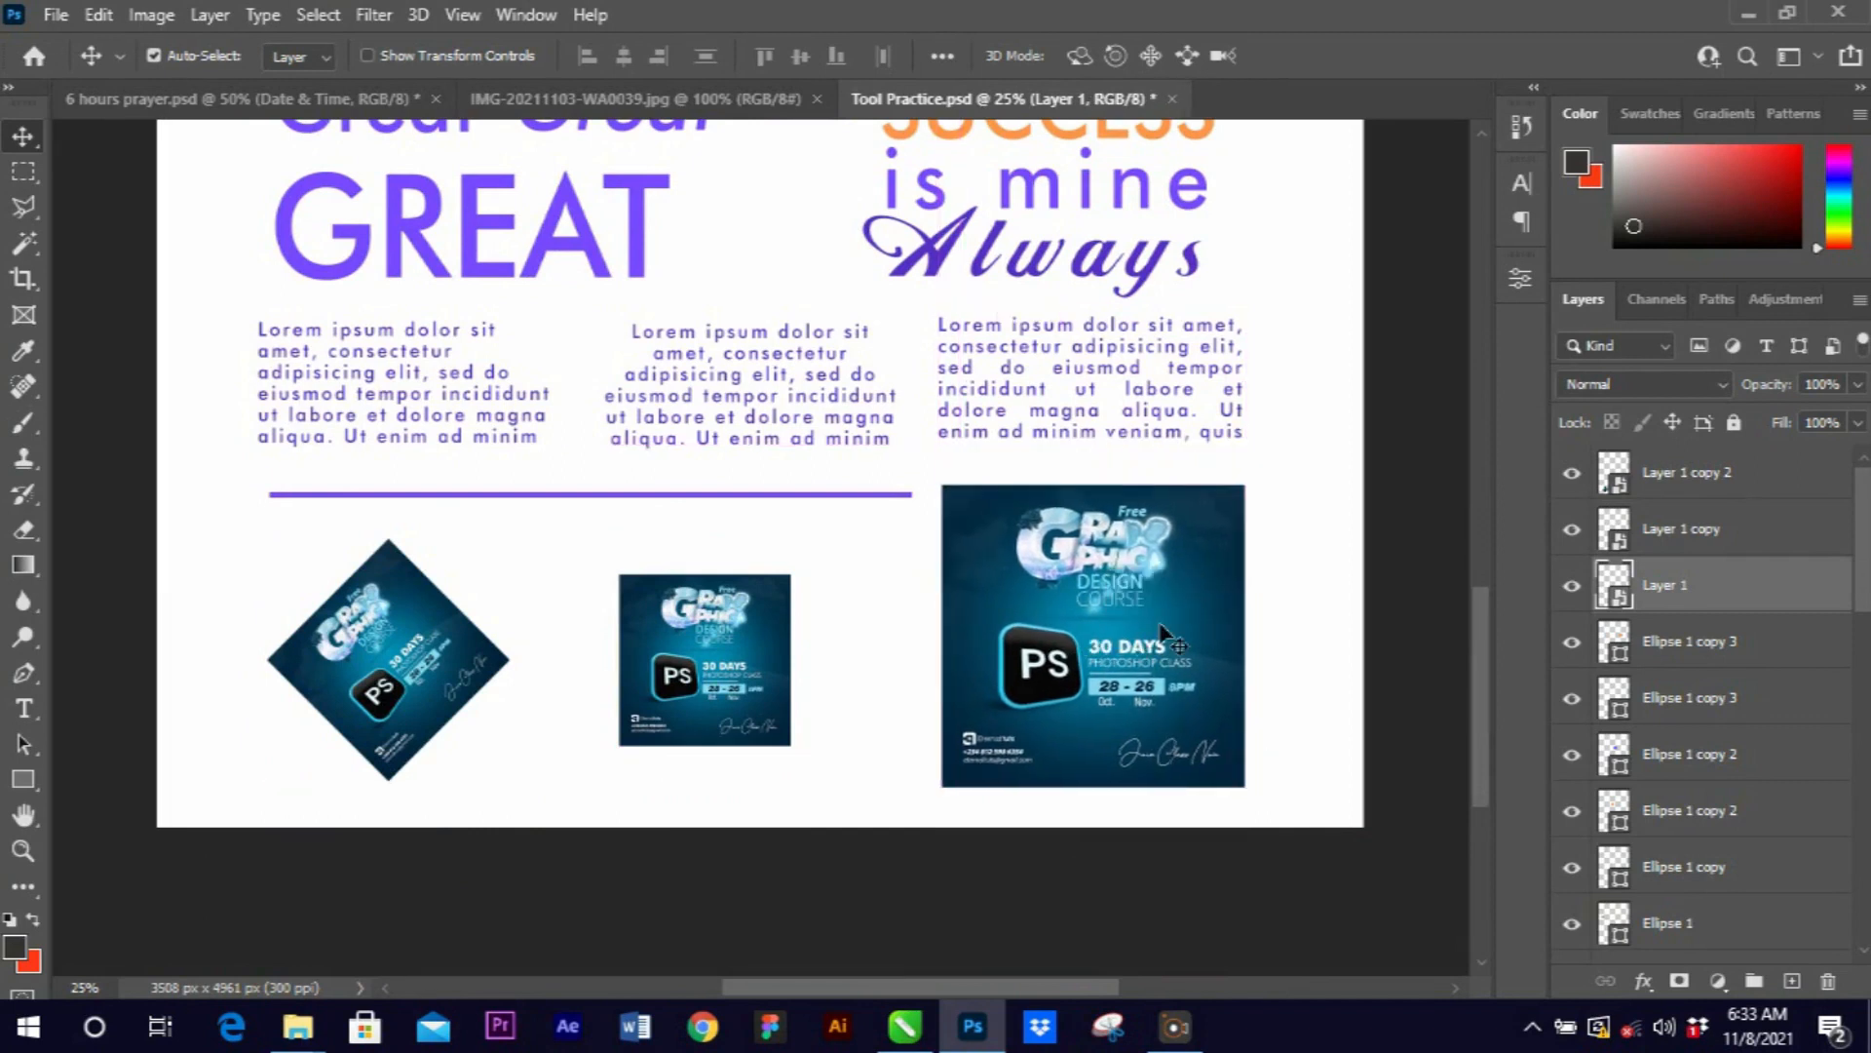
{"action": "key", "text": "ctrl+t"}
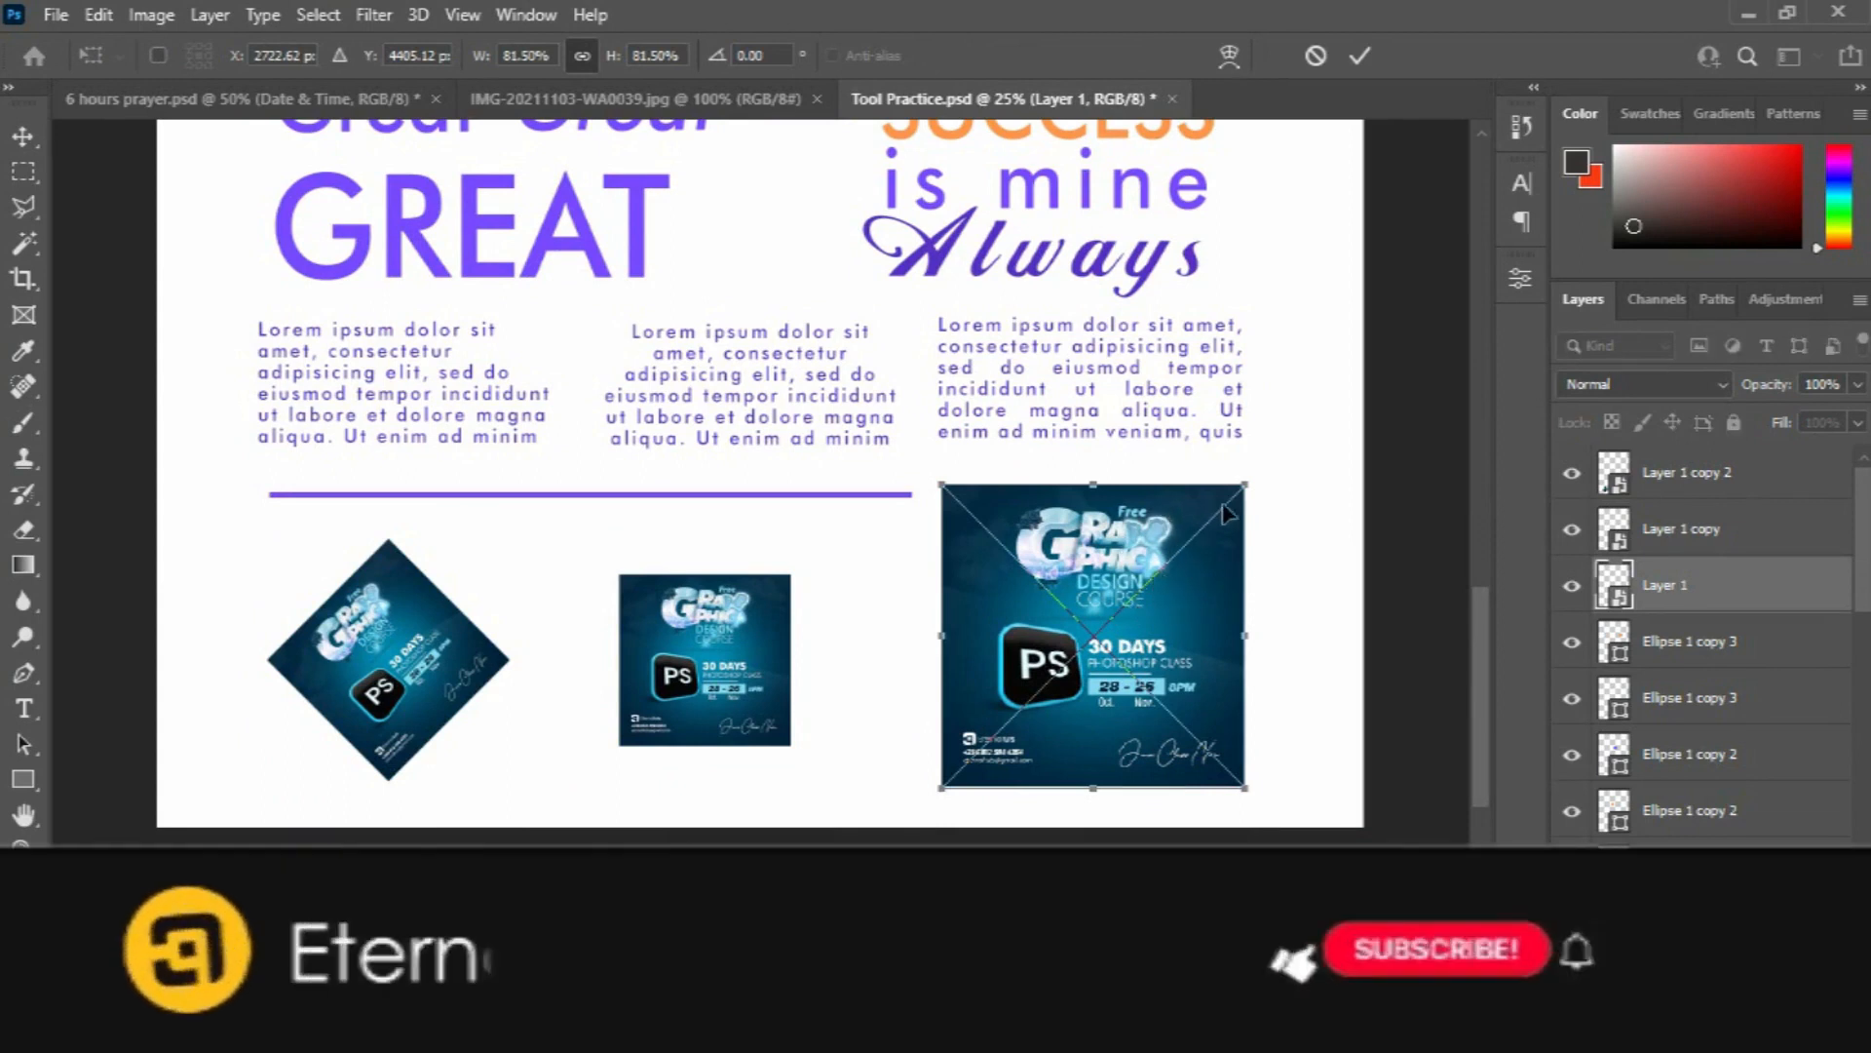
{"action": "left_click_drag", "start_coordinate": [1245, 485], "coordinate": [1269, 462]}
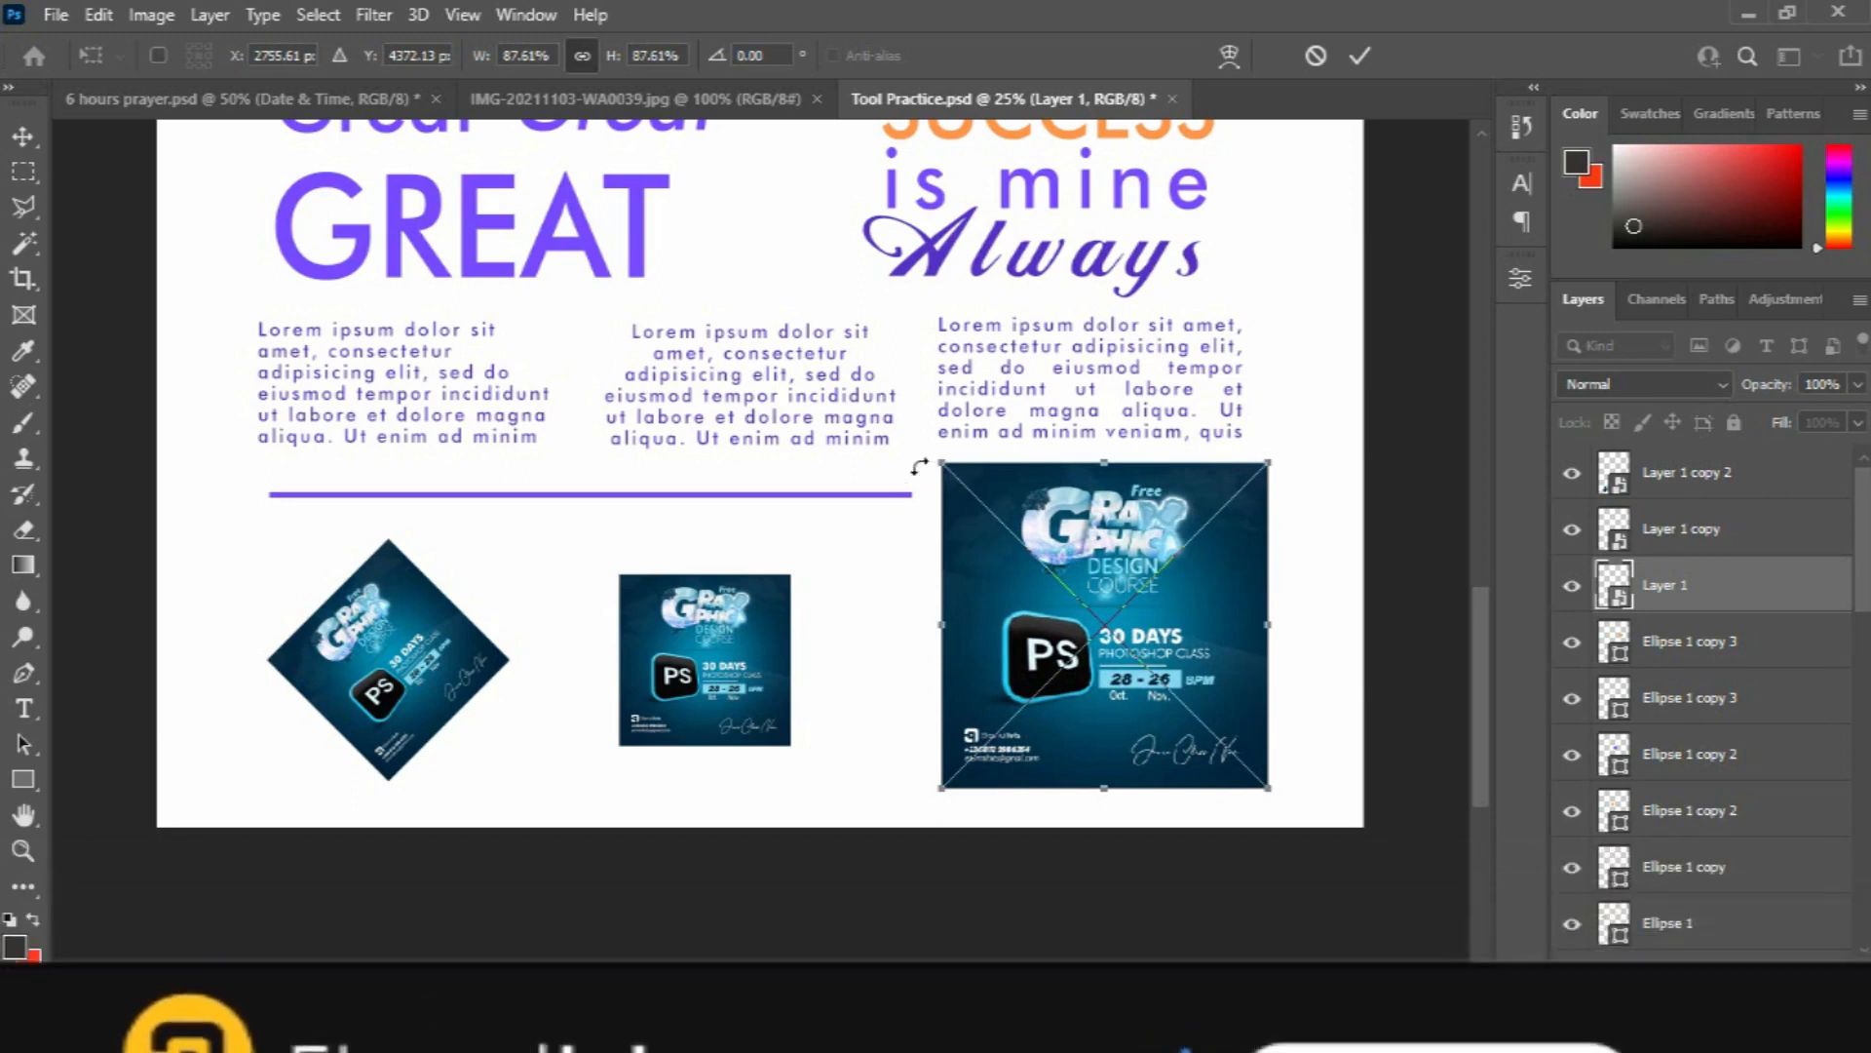
{"action": "left_click_drag", "start_coordinate": [1108, 468], "coordinate": [1092, 580]}
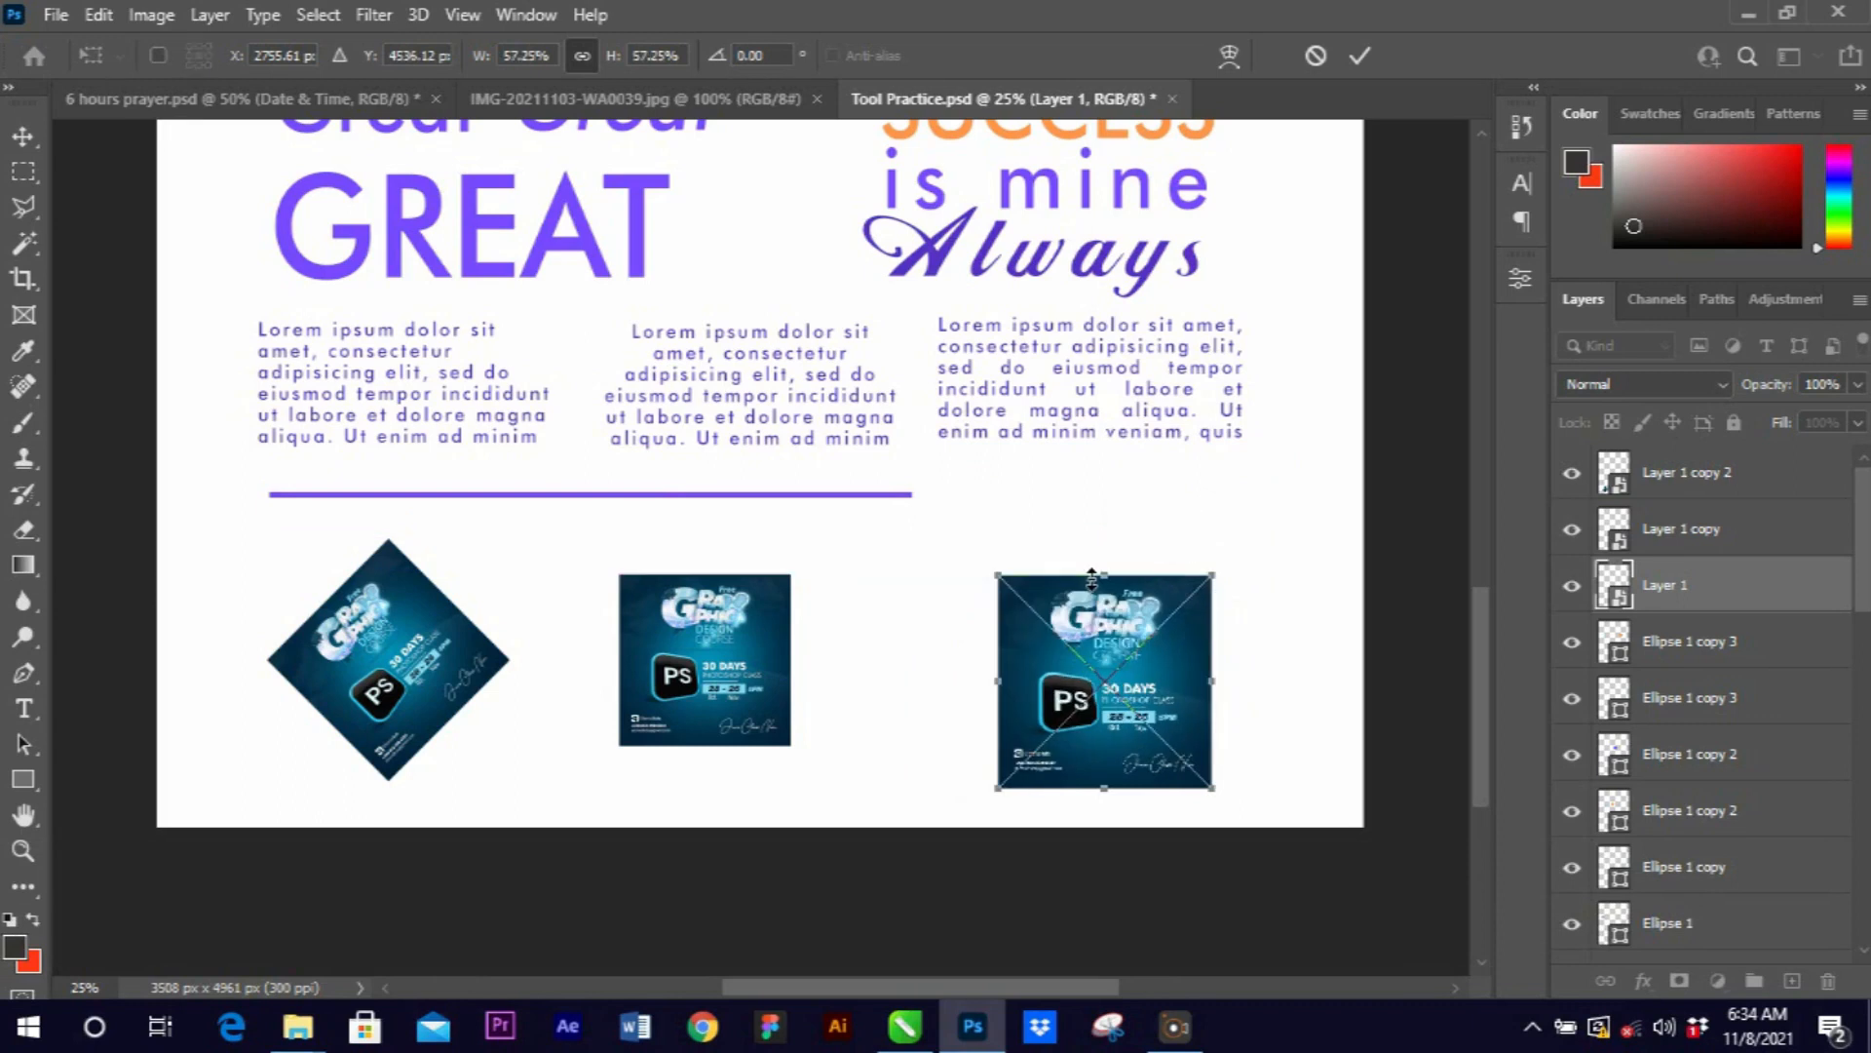
{"action": "left_click_drag", "start_coordinate": [1092, 575], "coordinate": [1089, 499]}
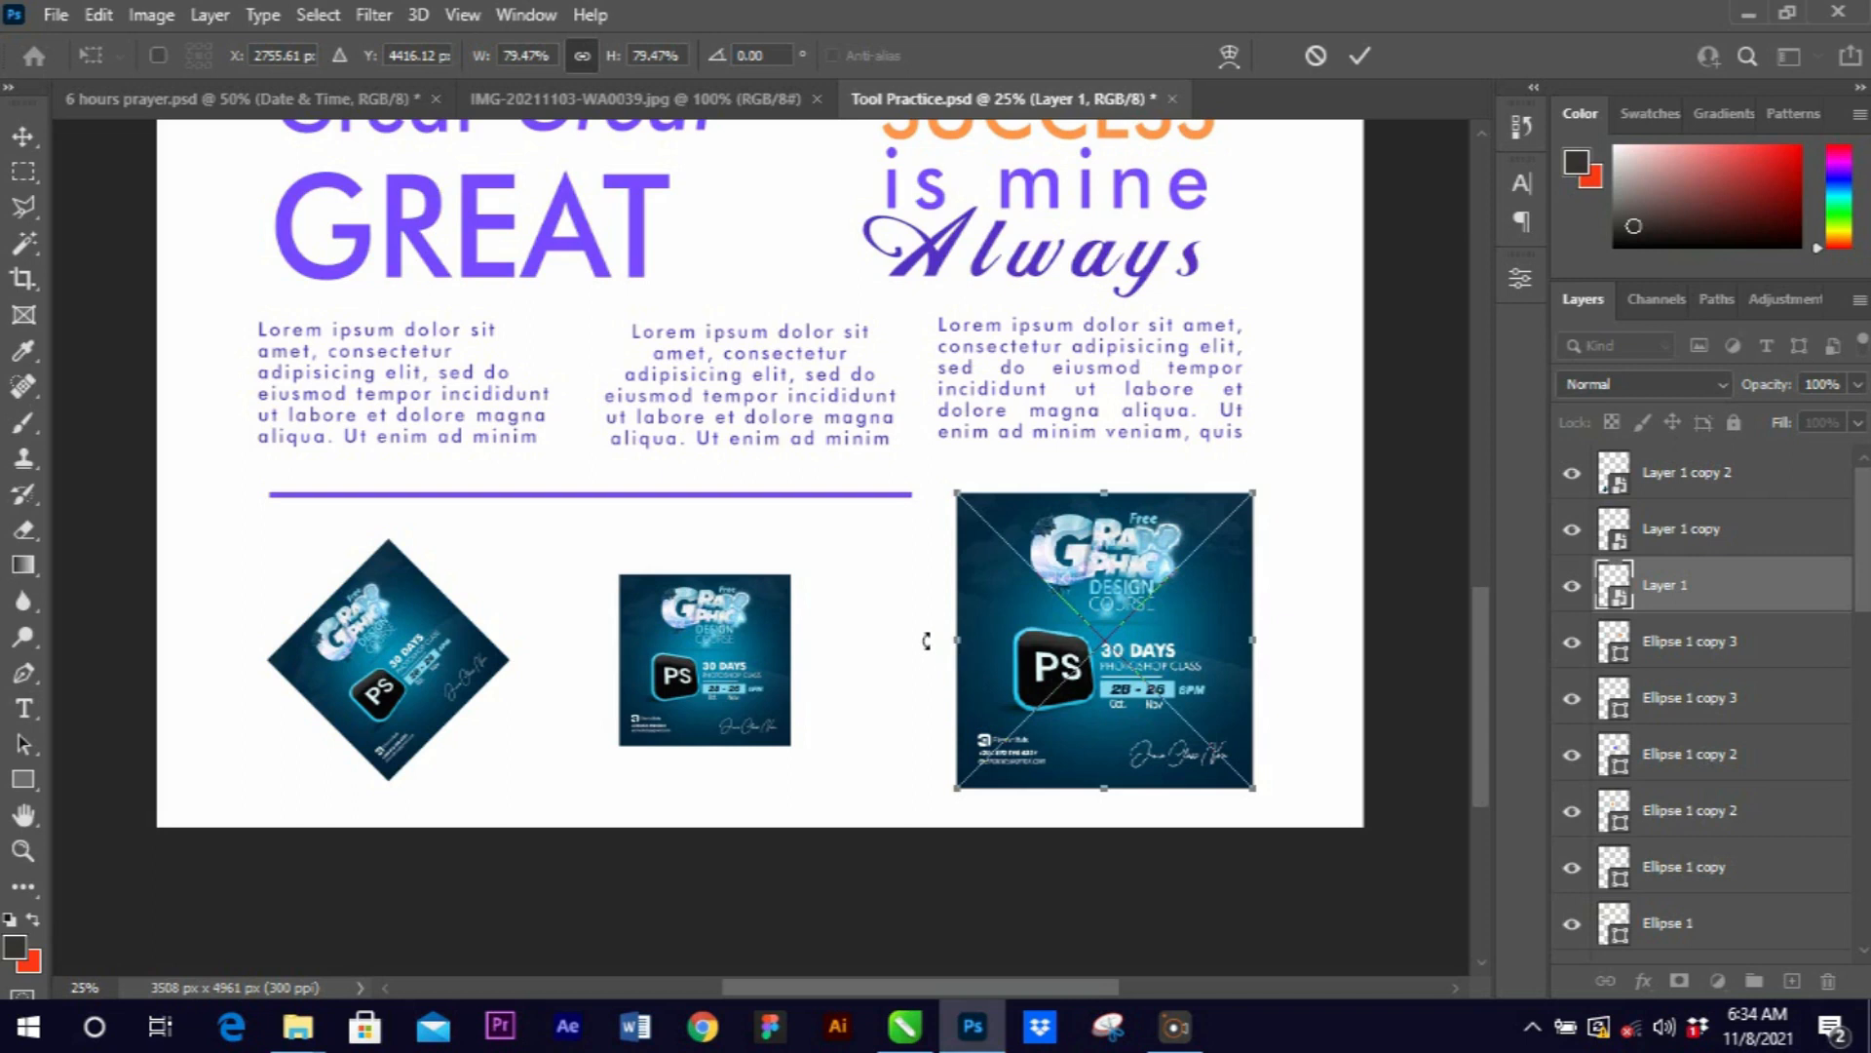
Stretch the large flyer's width non-proportionally to about 108.52%, keeping its height near 79.44%, and apply the transform.
{"action": "left_click_drag", "start_coordinate": [958, 648], "coordinate": [808, 659]}
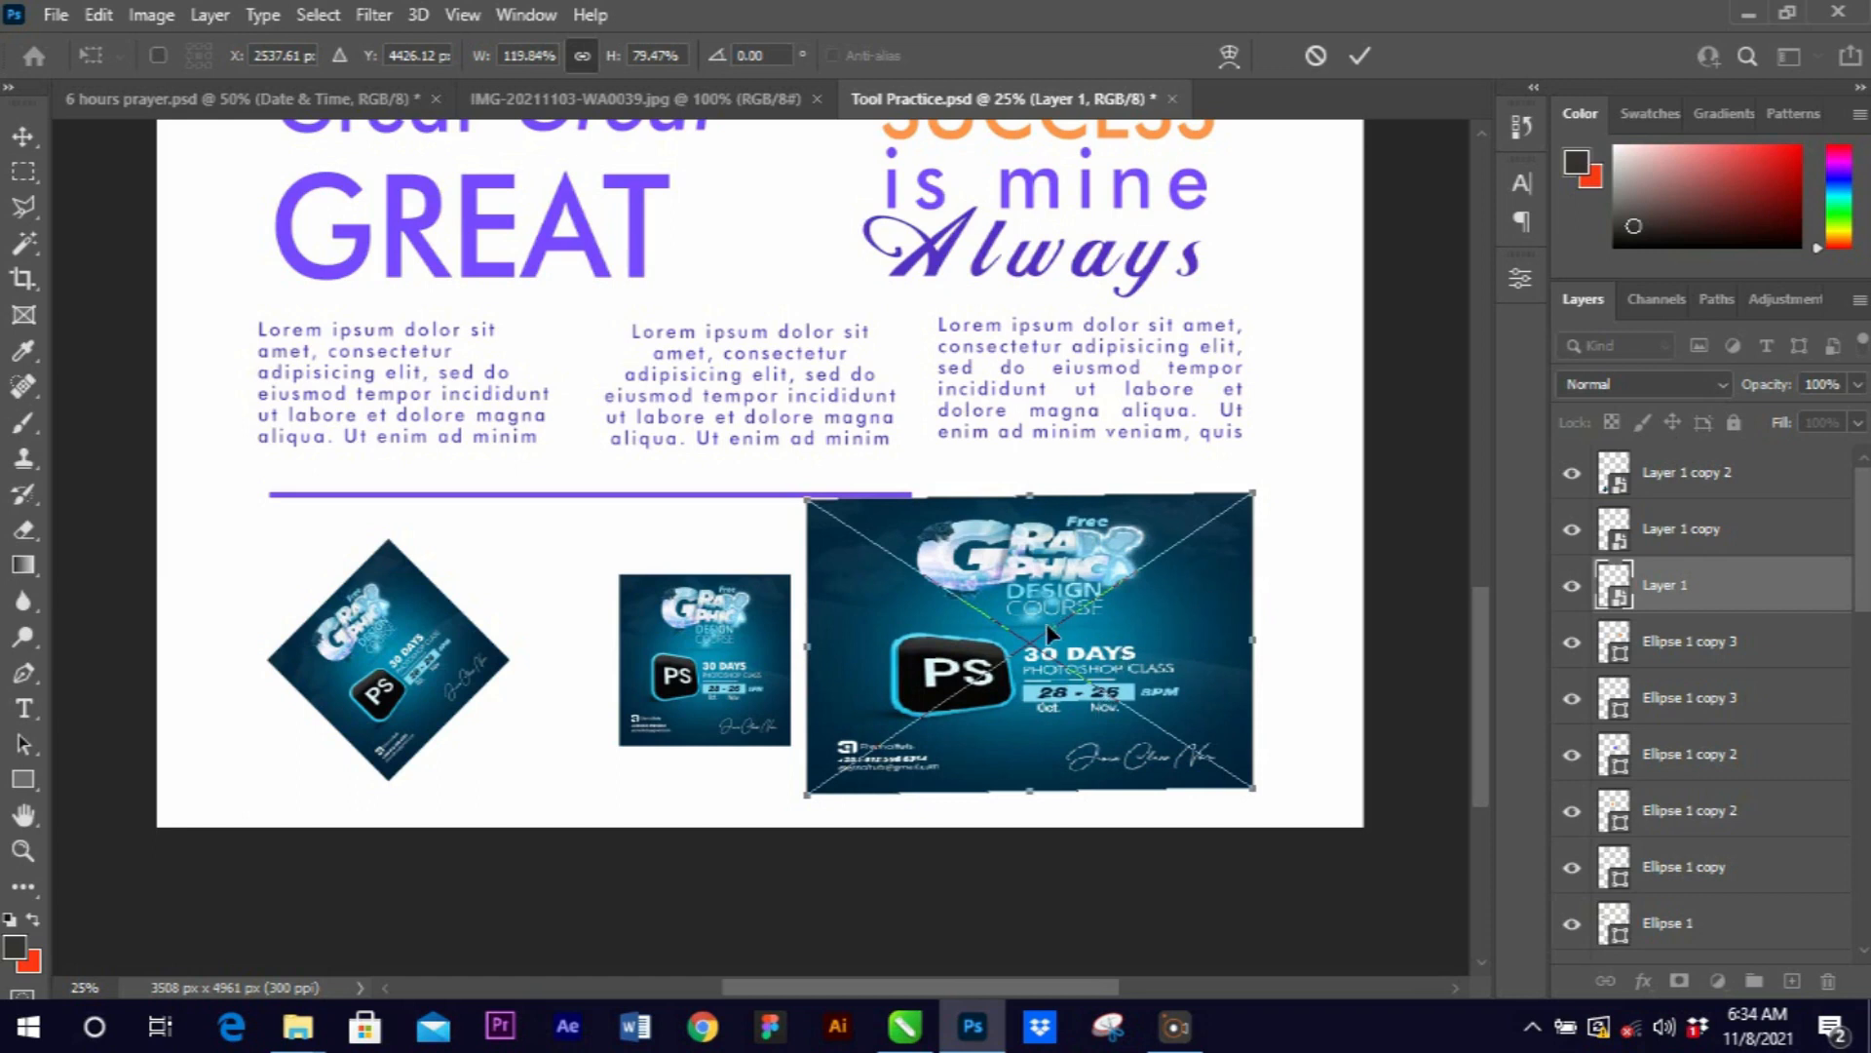
{"action": "key", "text": "ctrl+z"}
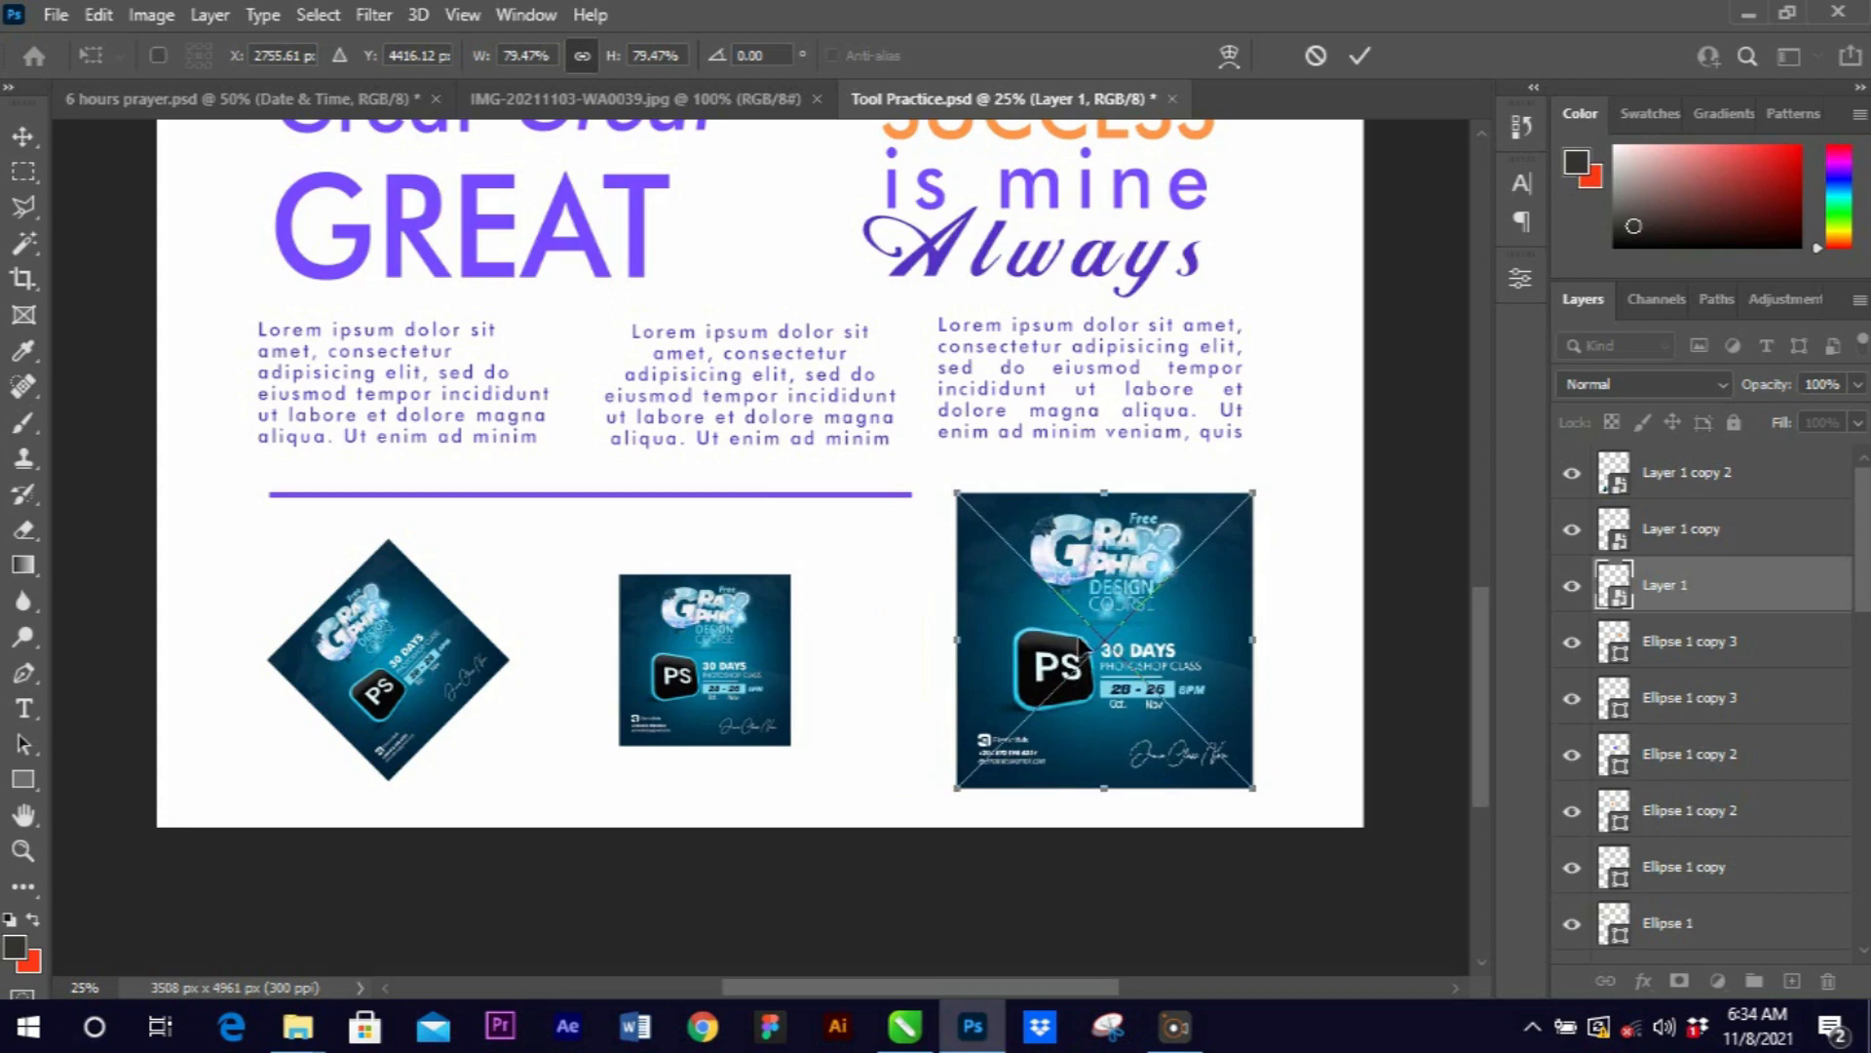
{"action": "left_click_drag", "start_coordinate": [965, 641], "coordinate": [860, 633]}
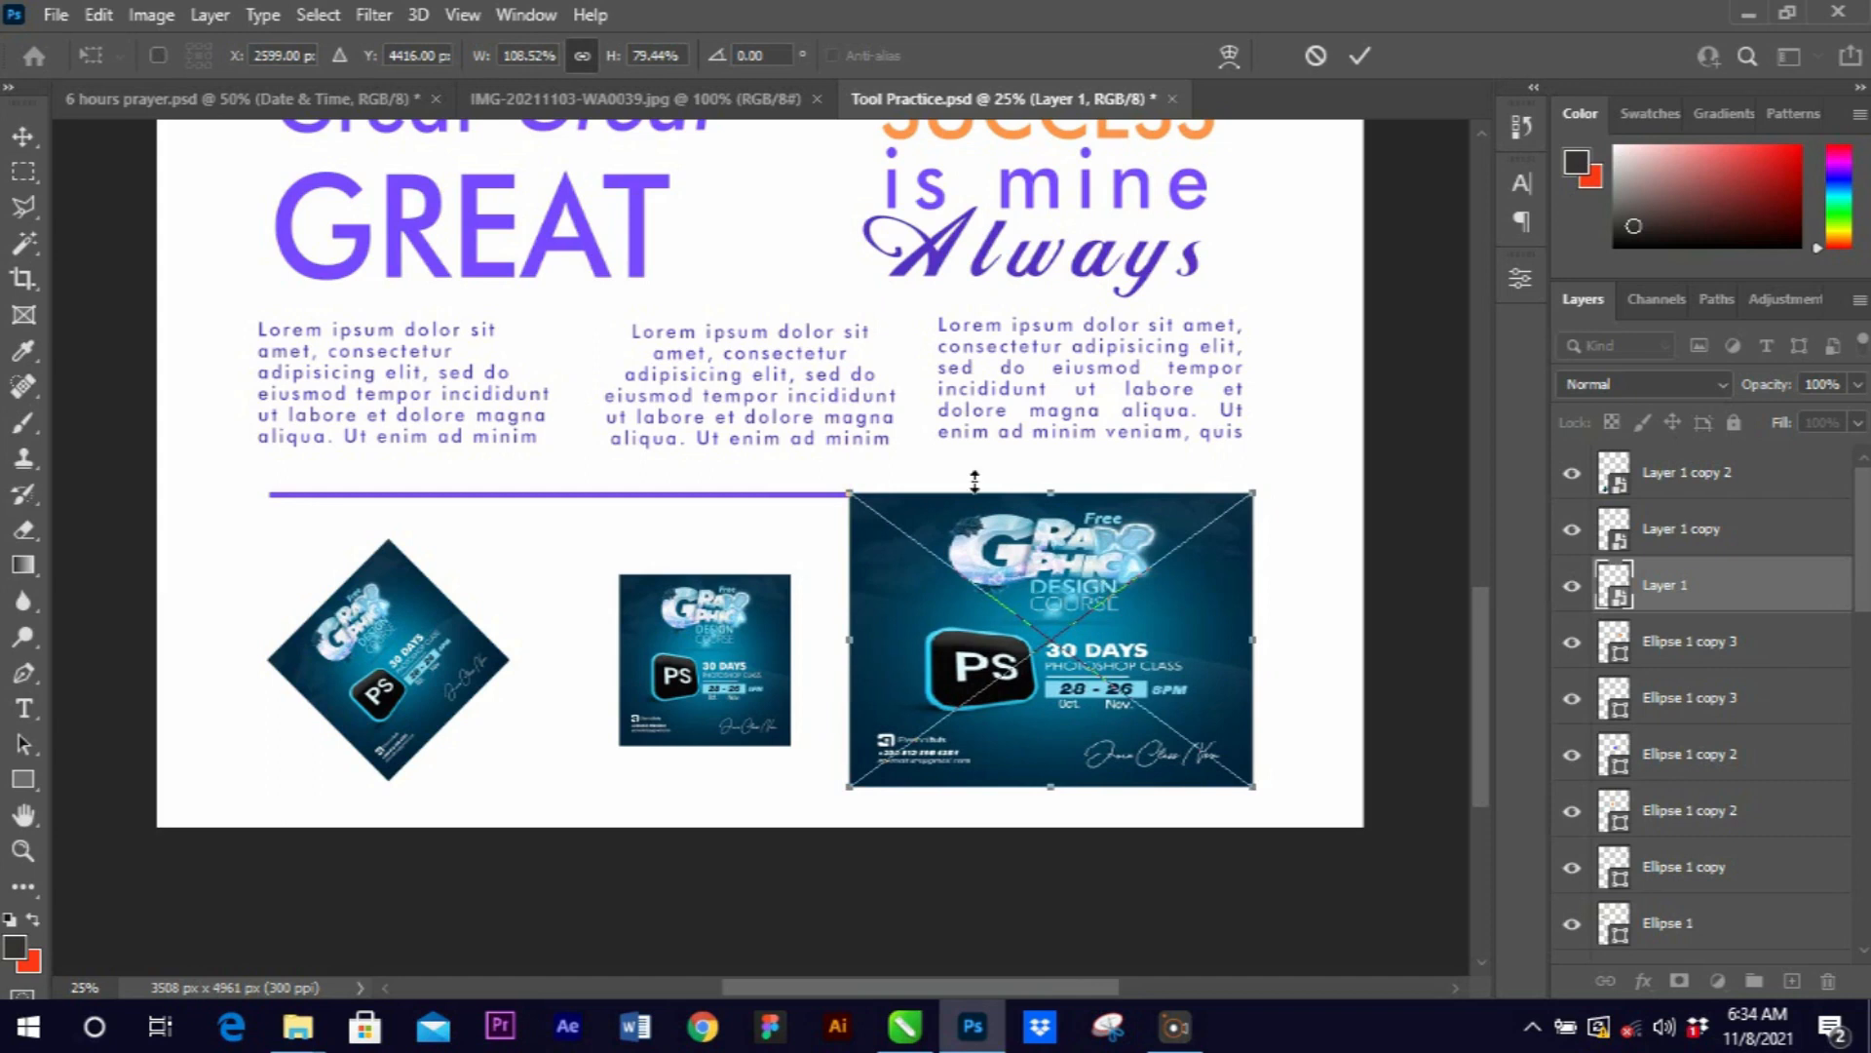
{"action": "left_click_drag", "start_coordinate": [1018, 677], "coordinate": [1092, 768]}
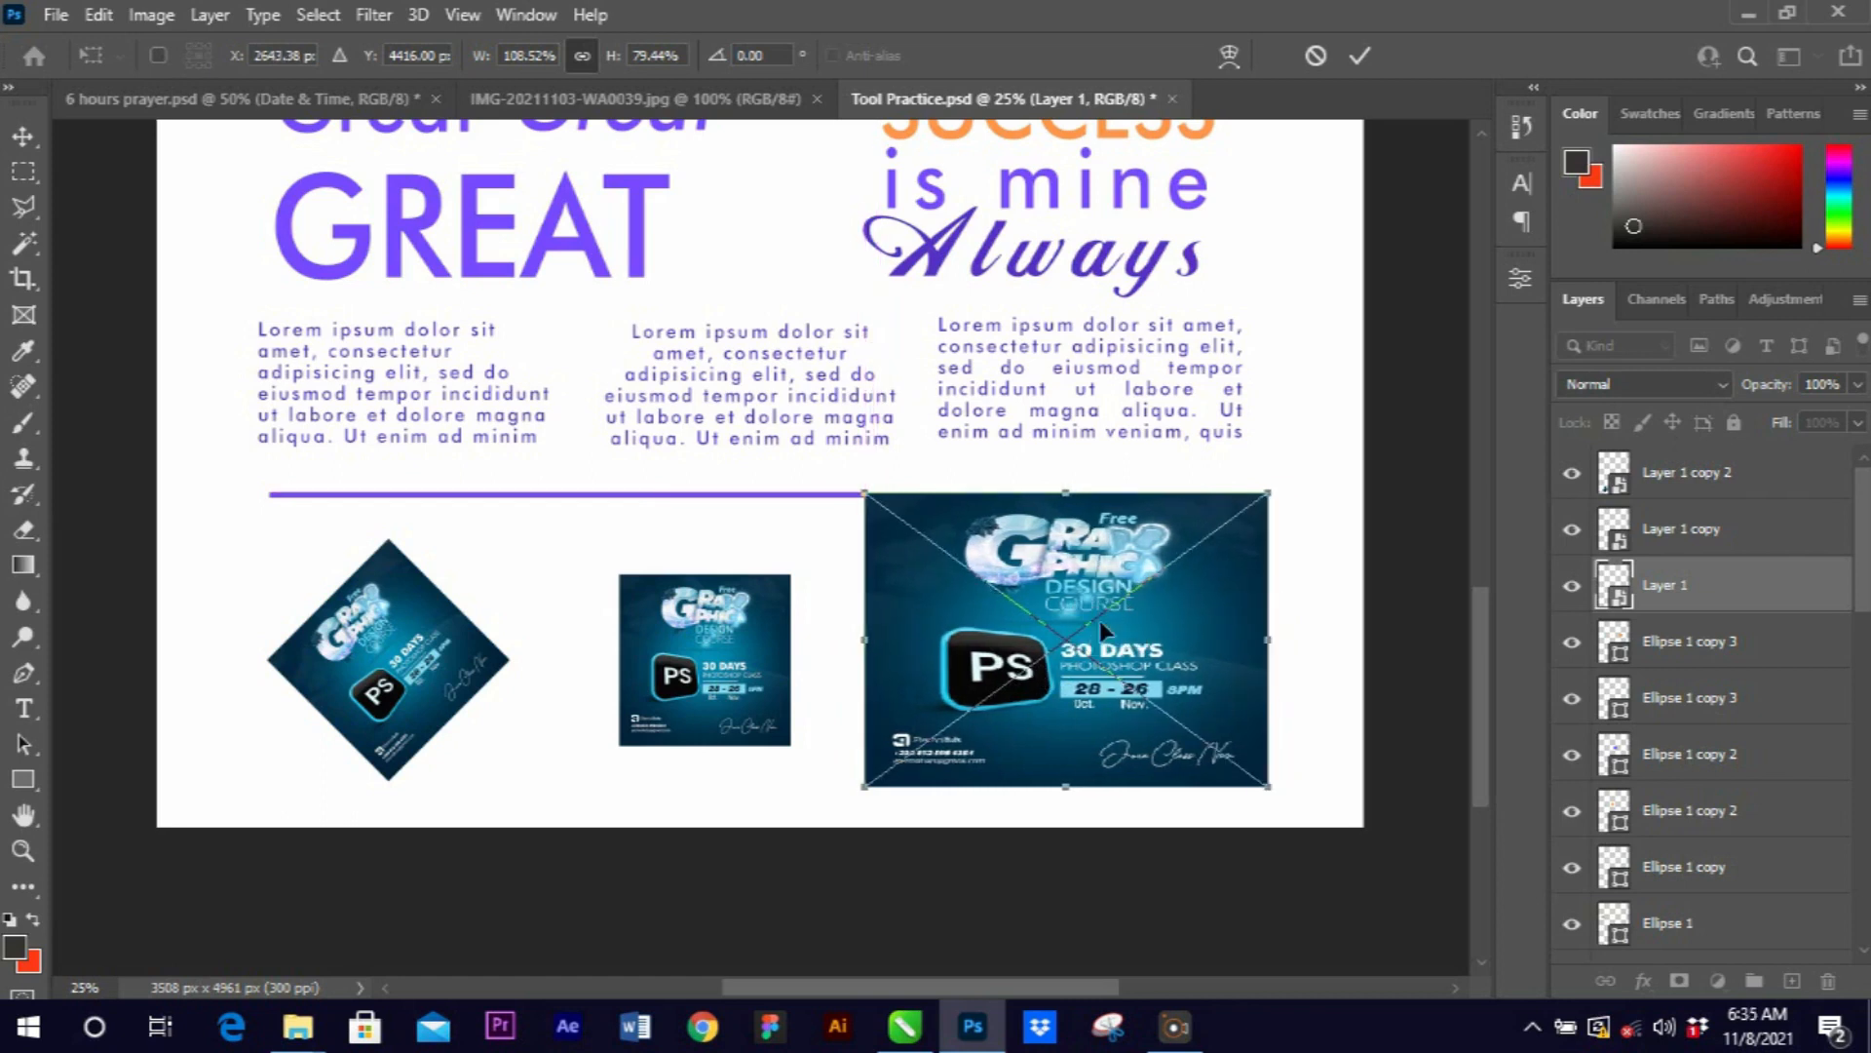
{"action": "key", "text": "ctrl+z"}
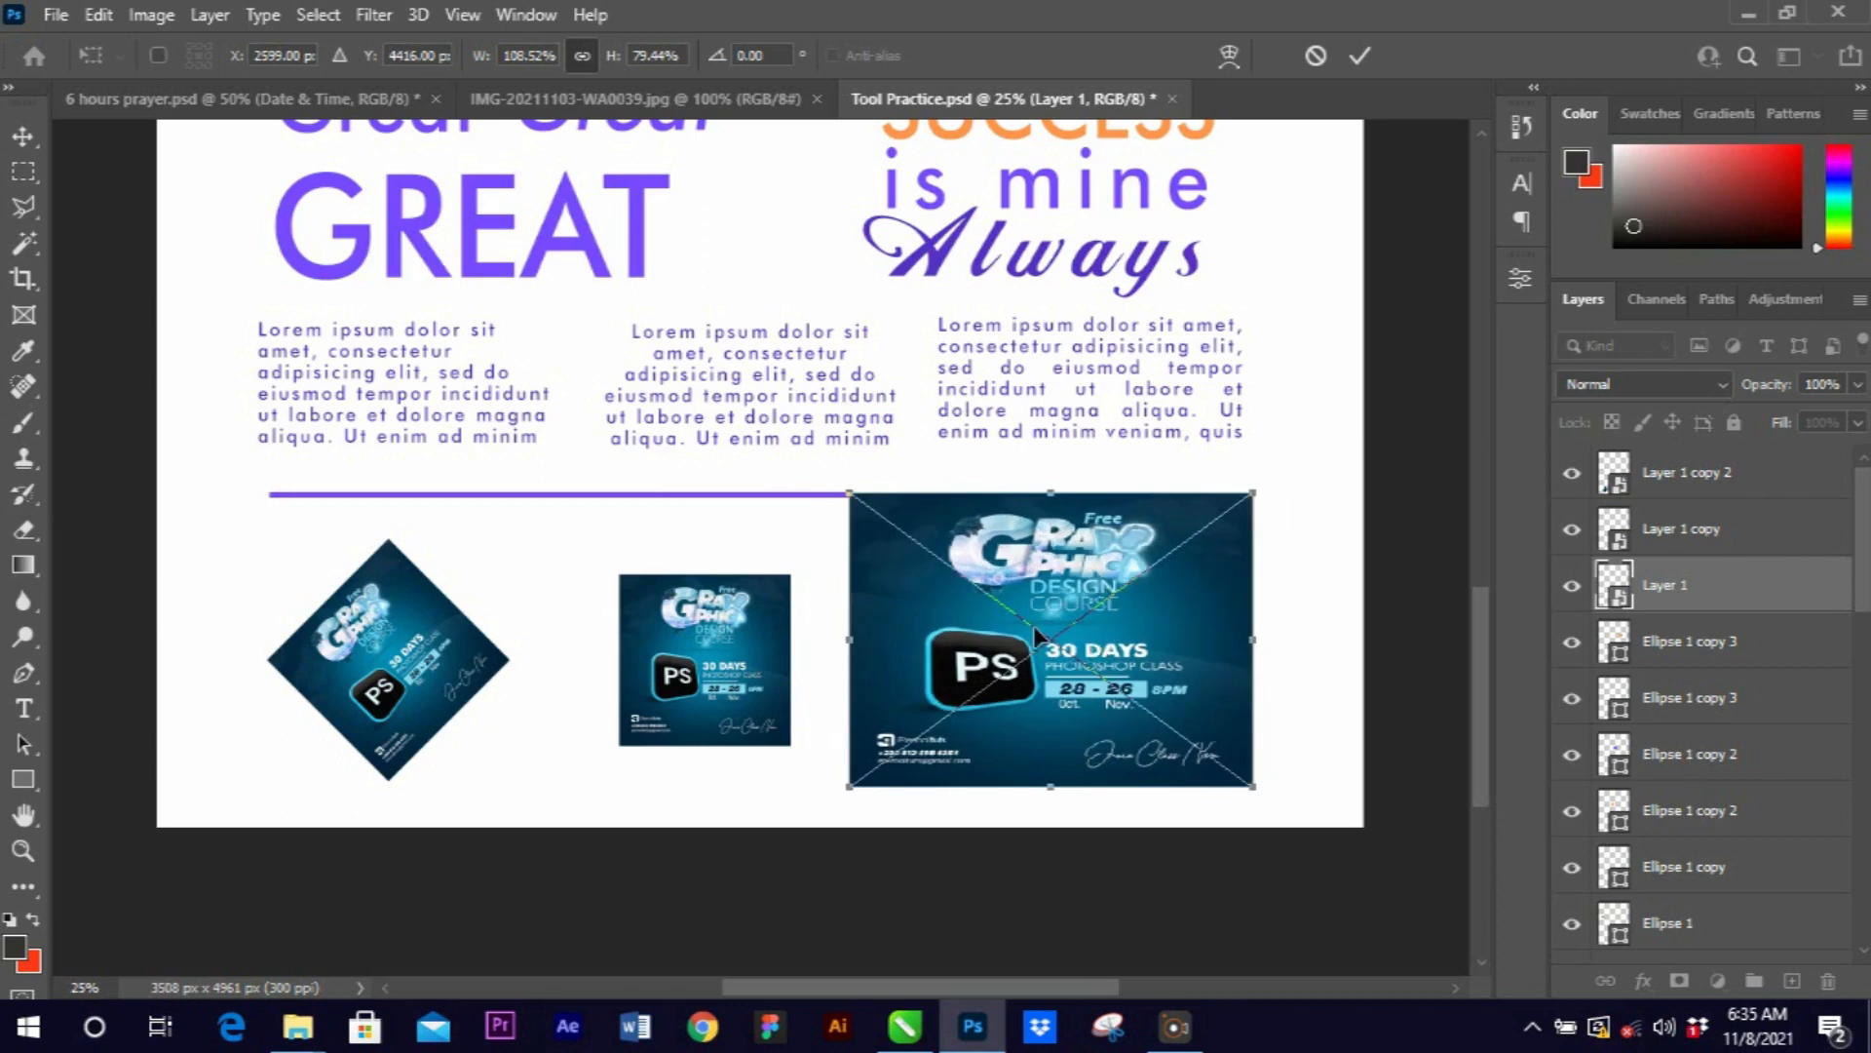
{"action": "scroll", "coordinate": [1084, 643], "scroll_direction": "up", "scroll_amount": 1}
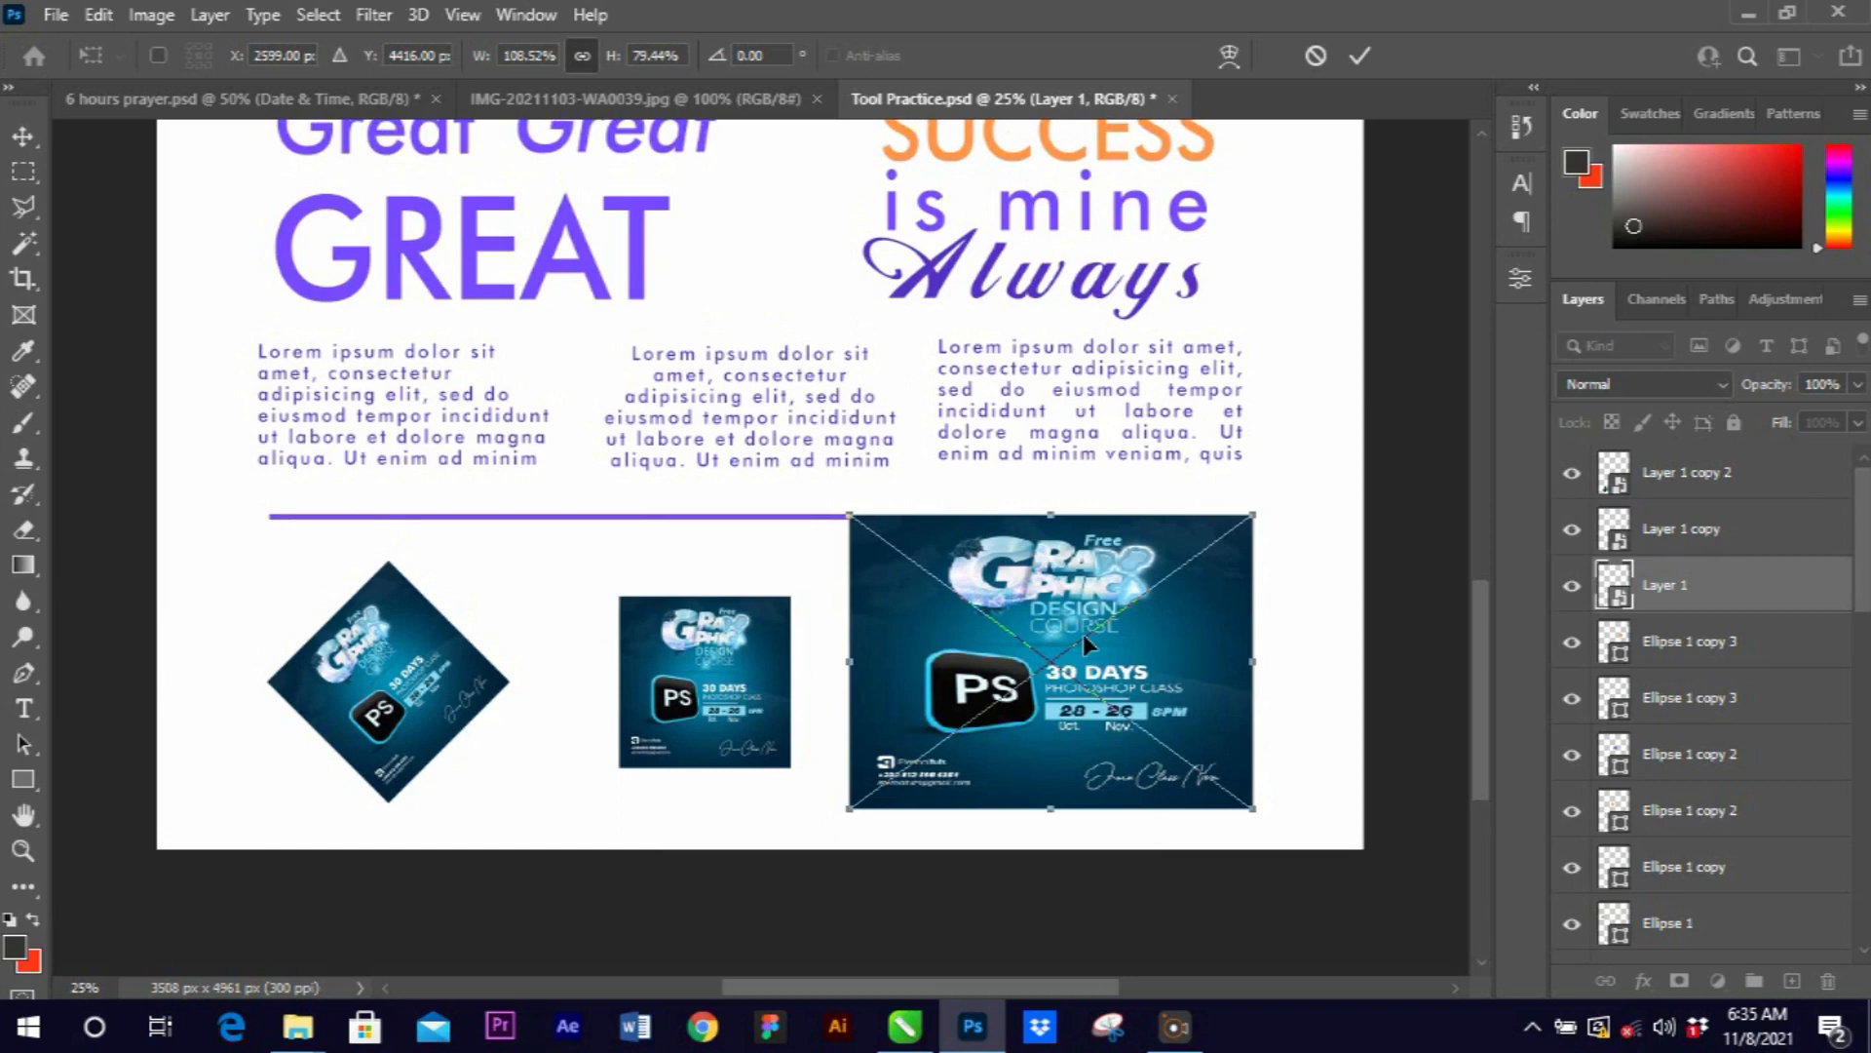
{"action": "key", "text": "Return"}
Draw an orange circle about 356 px across with the Ellipse tool, just below the orange circle that overlaps the purple outline.
{"action": "left_click_drag", "start_coordinate": [1492, 581], "coordinate": [1472, 423]}
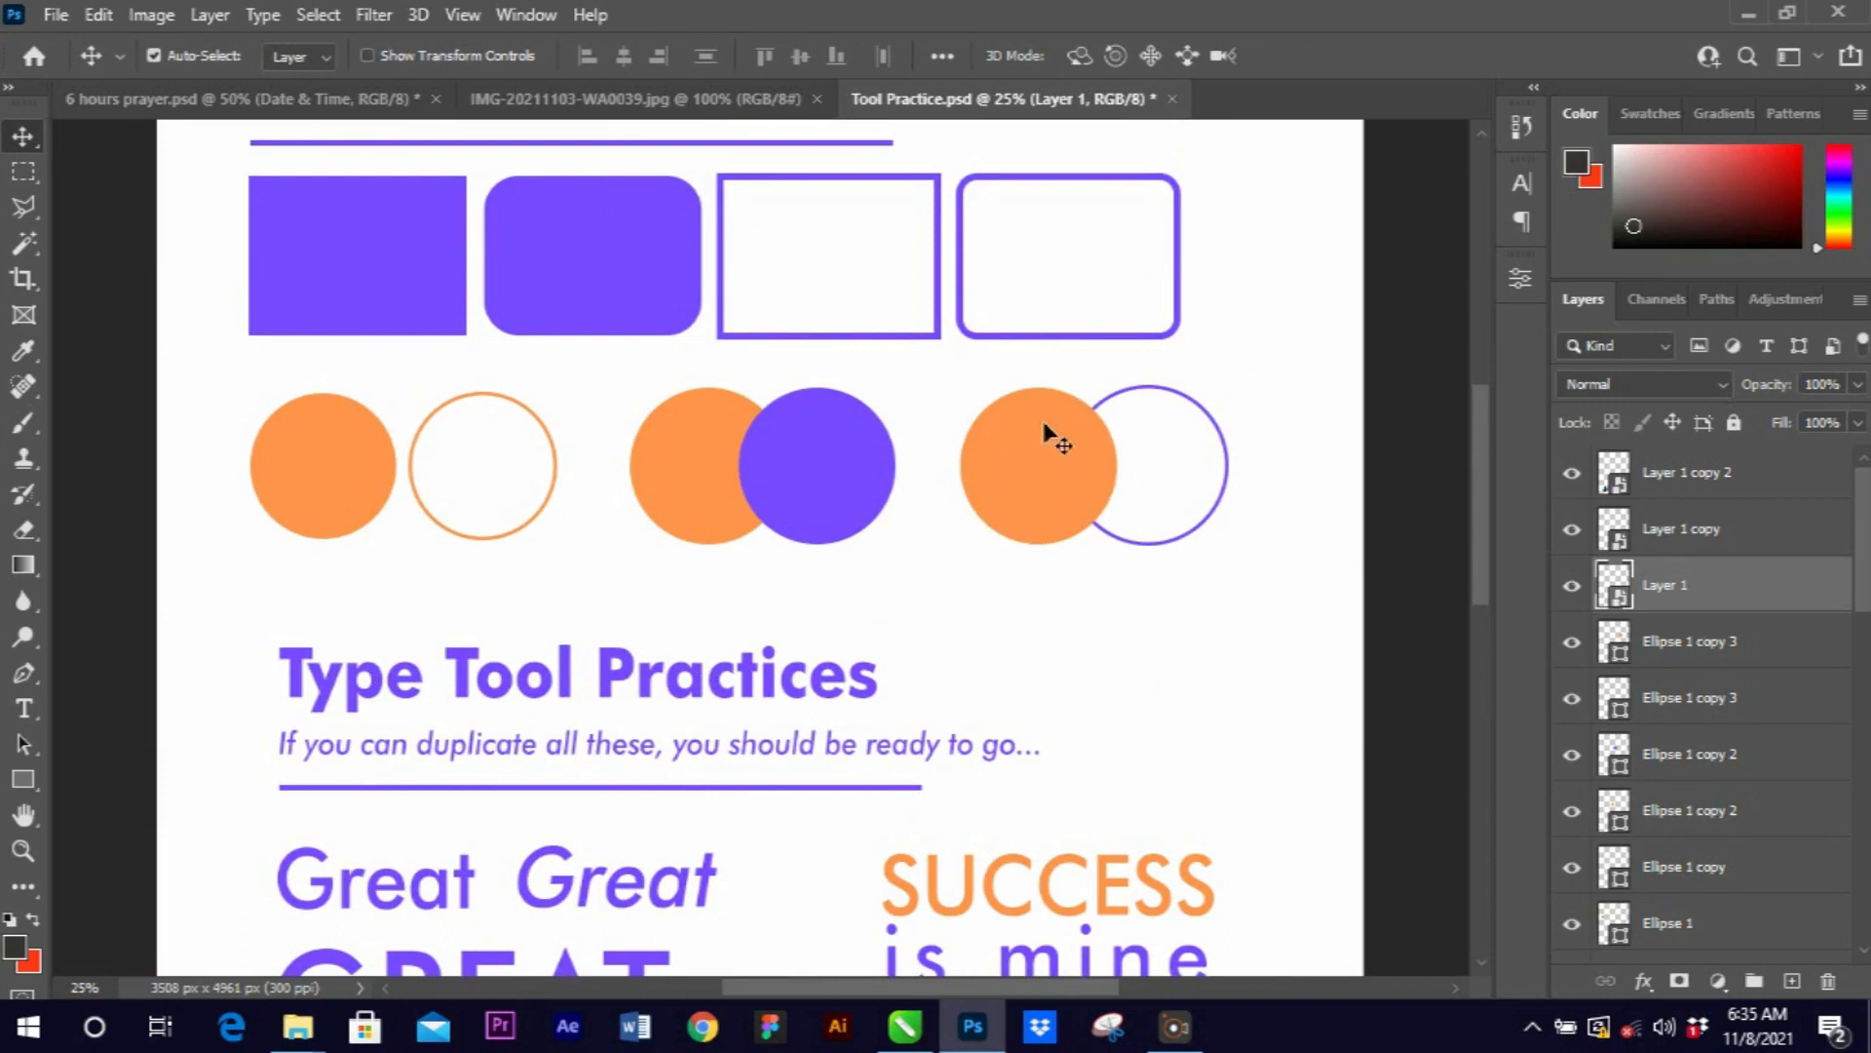
{"action": "left_click", "coordinate": [1067, 483]}
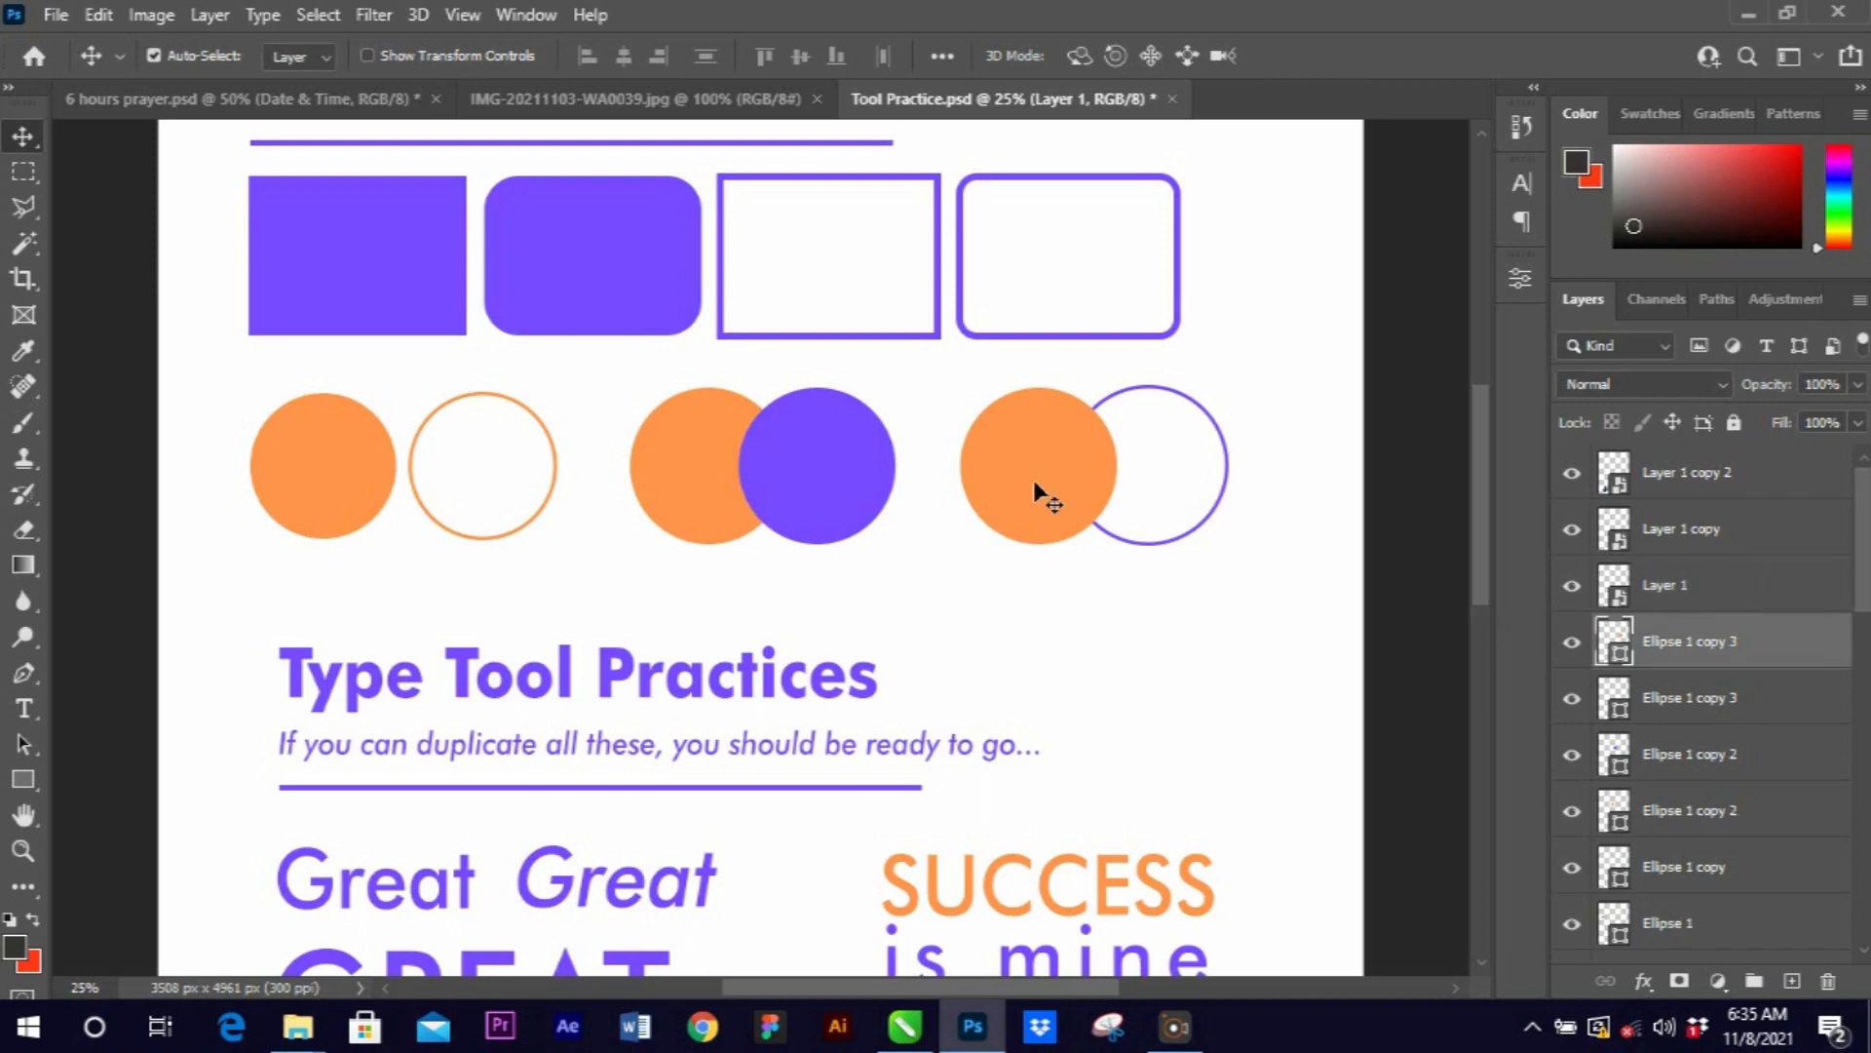
{"action": "left_click_drag", "start_coordinate": [25, 783], "coordinate": [117, 798]}
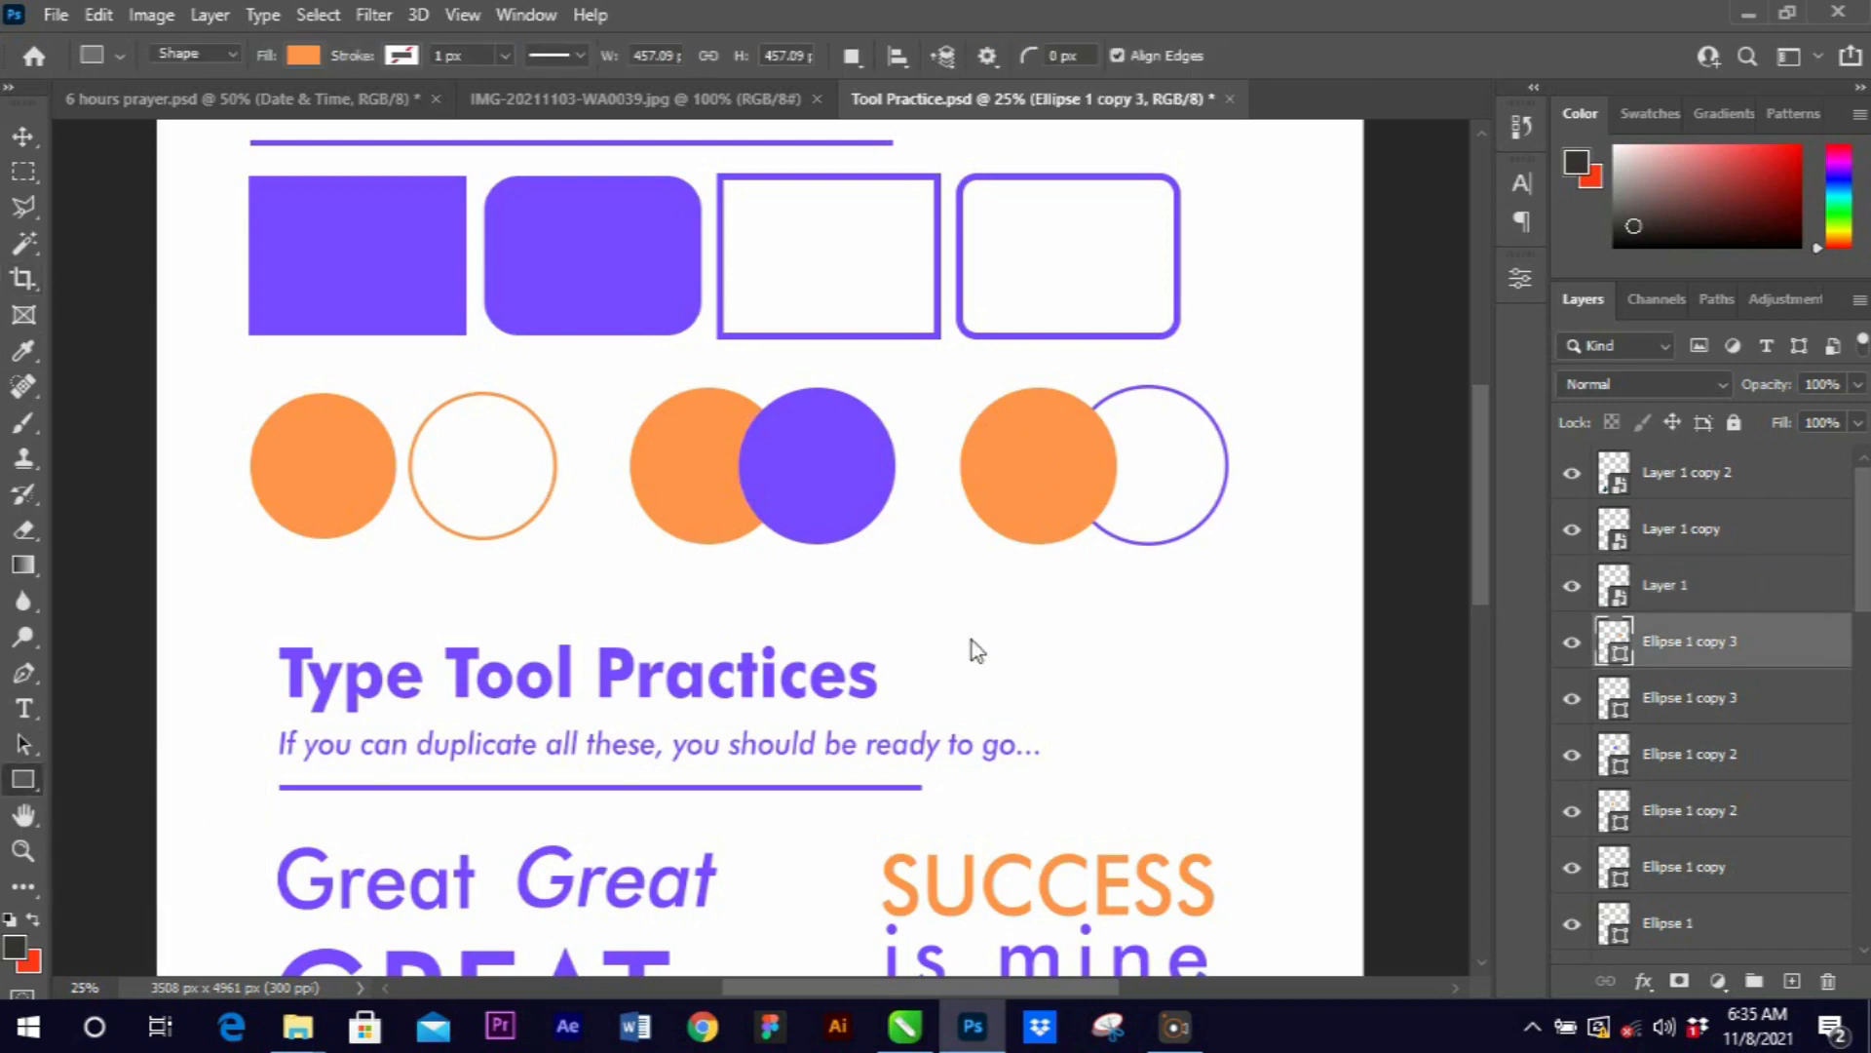
{"action": "key", "text": "shift+u"}
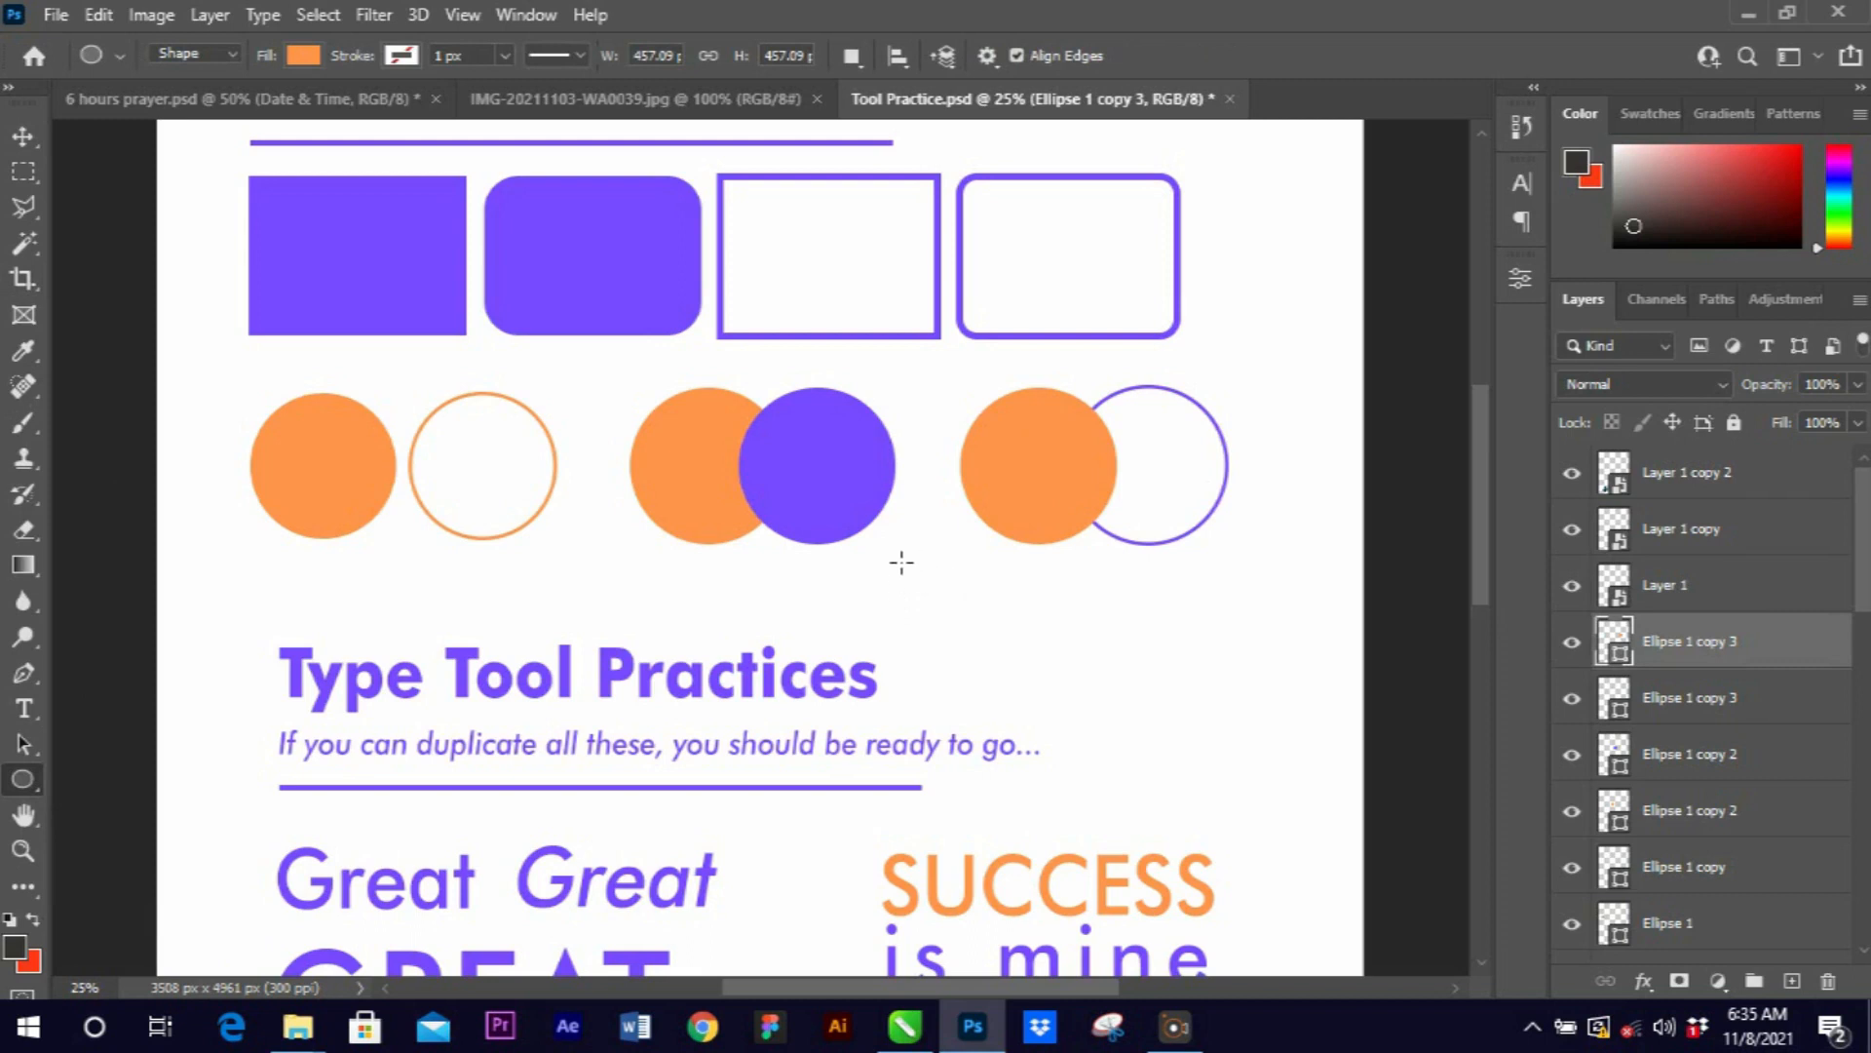
{"action": "left_click_drag", "start_coordinate": [902, 562], "coordinate": [1115, 685]}
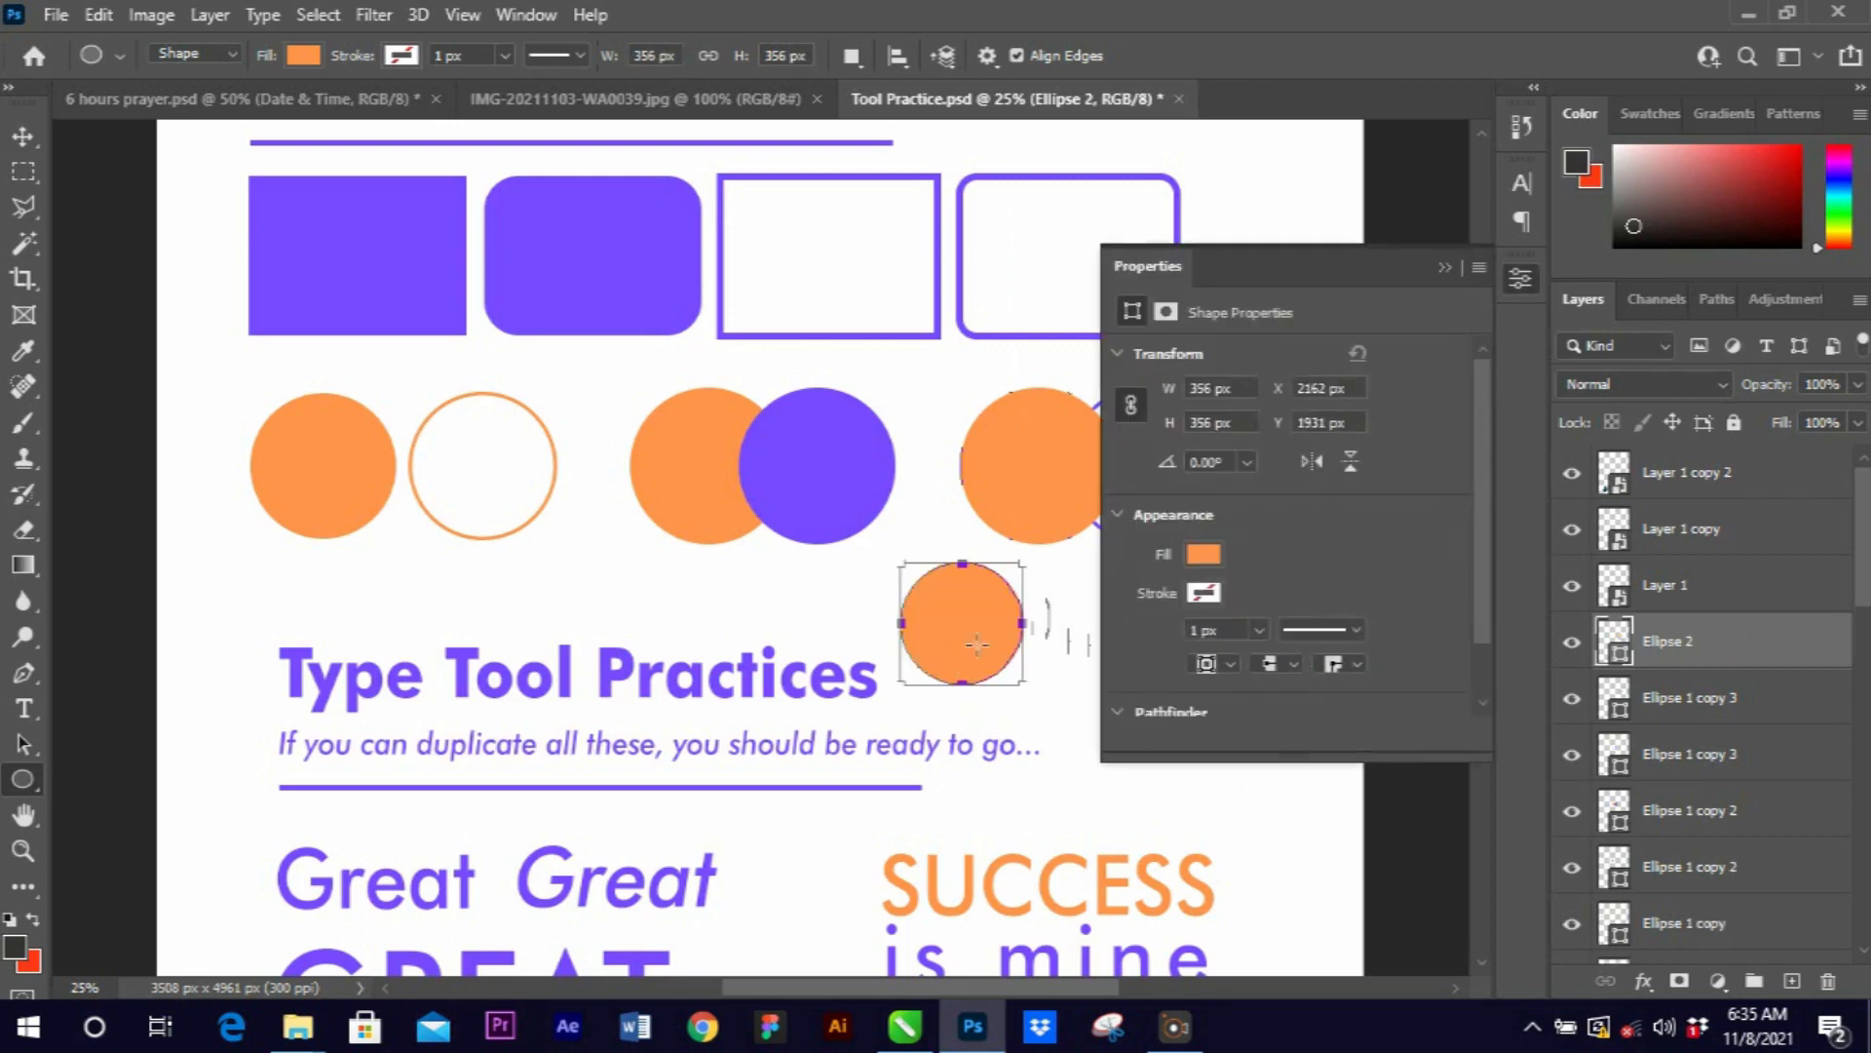
{"action": "left_click", "coordinate": [1444, 269]}
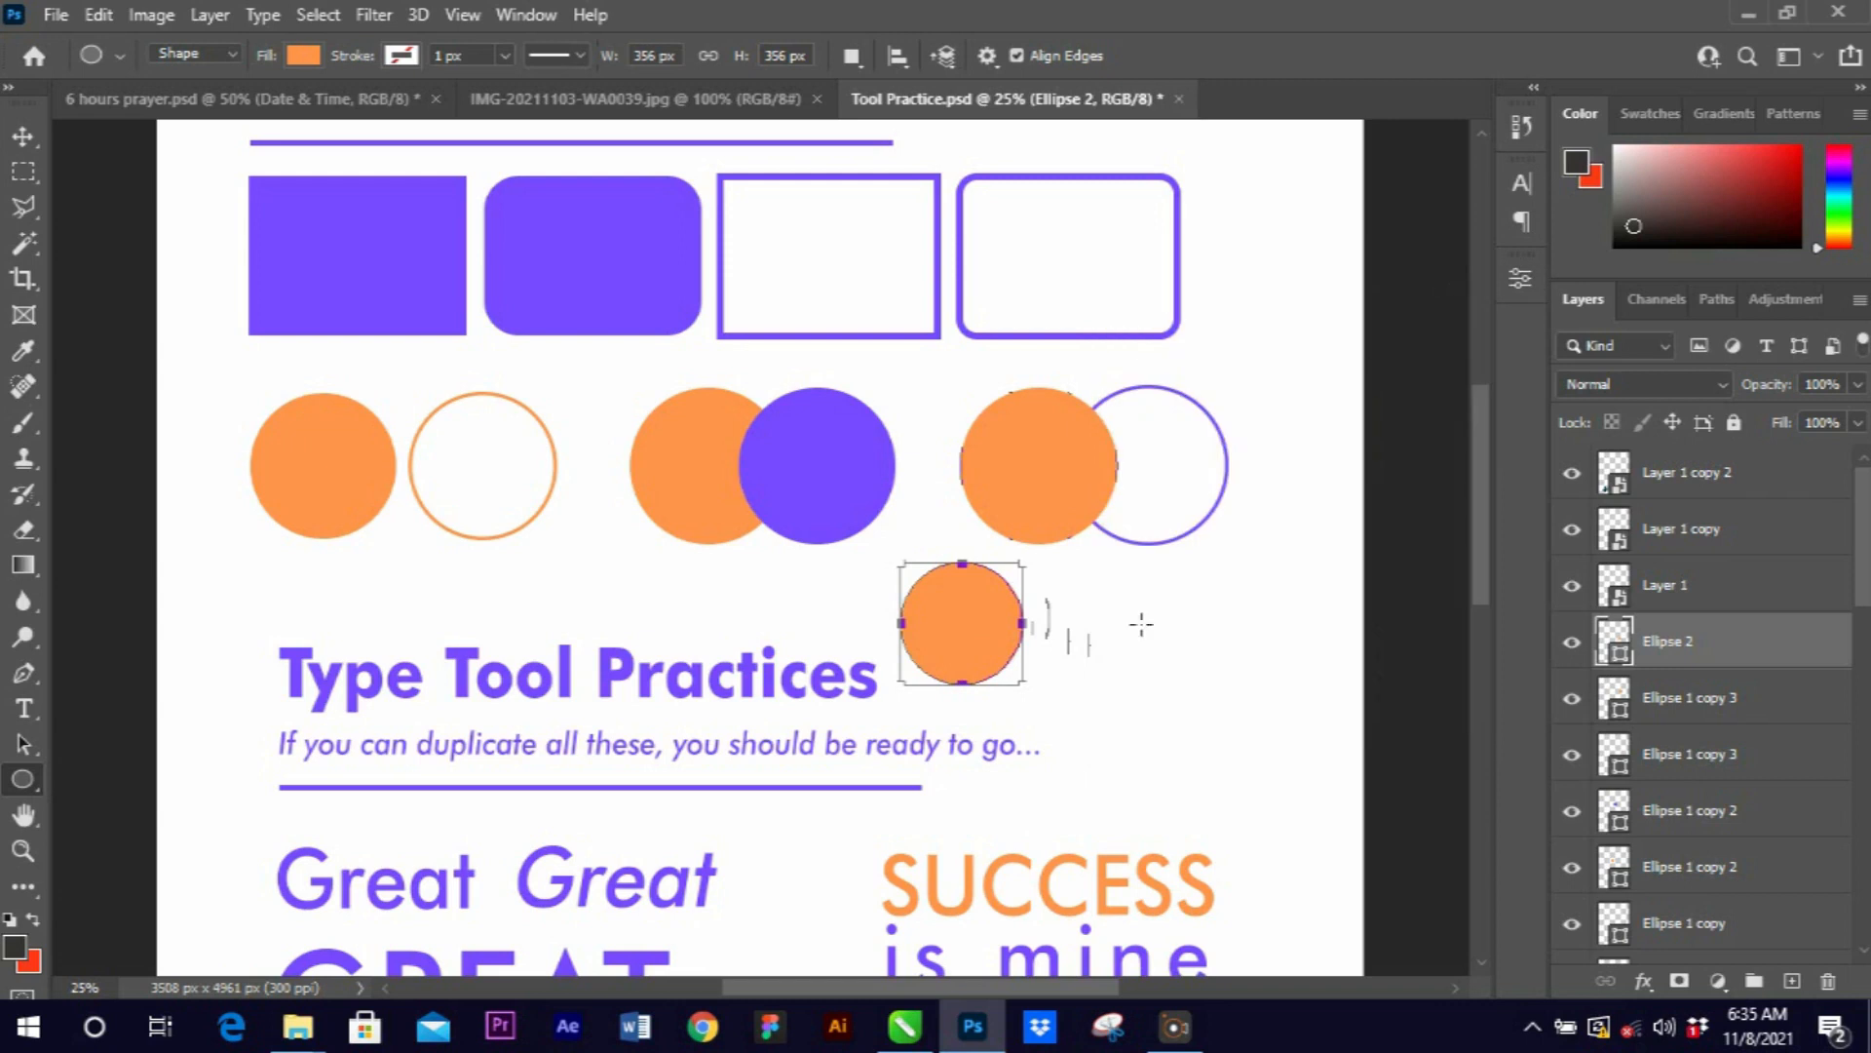
{"action": "key", "text": "v"}
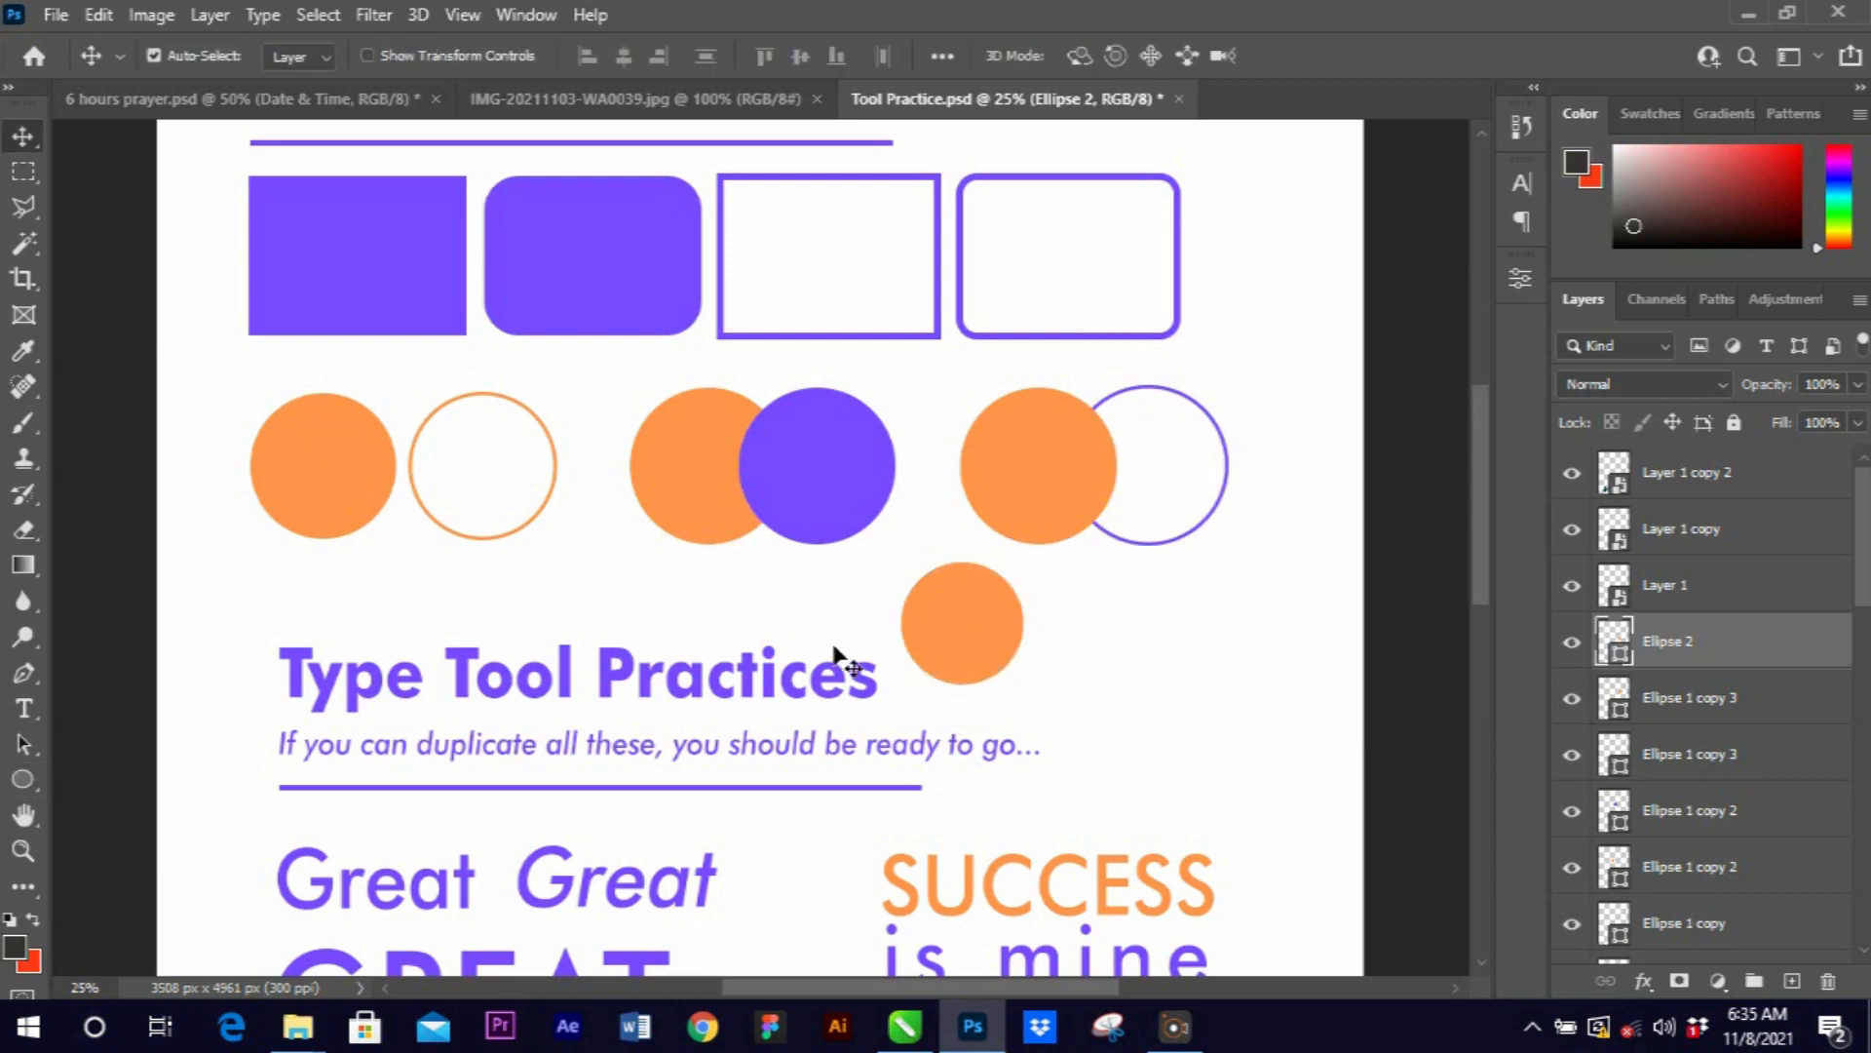
{"action": "left_click", "coordinate": [22, 777]}
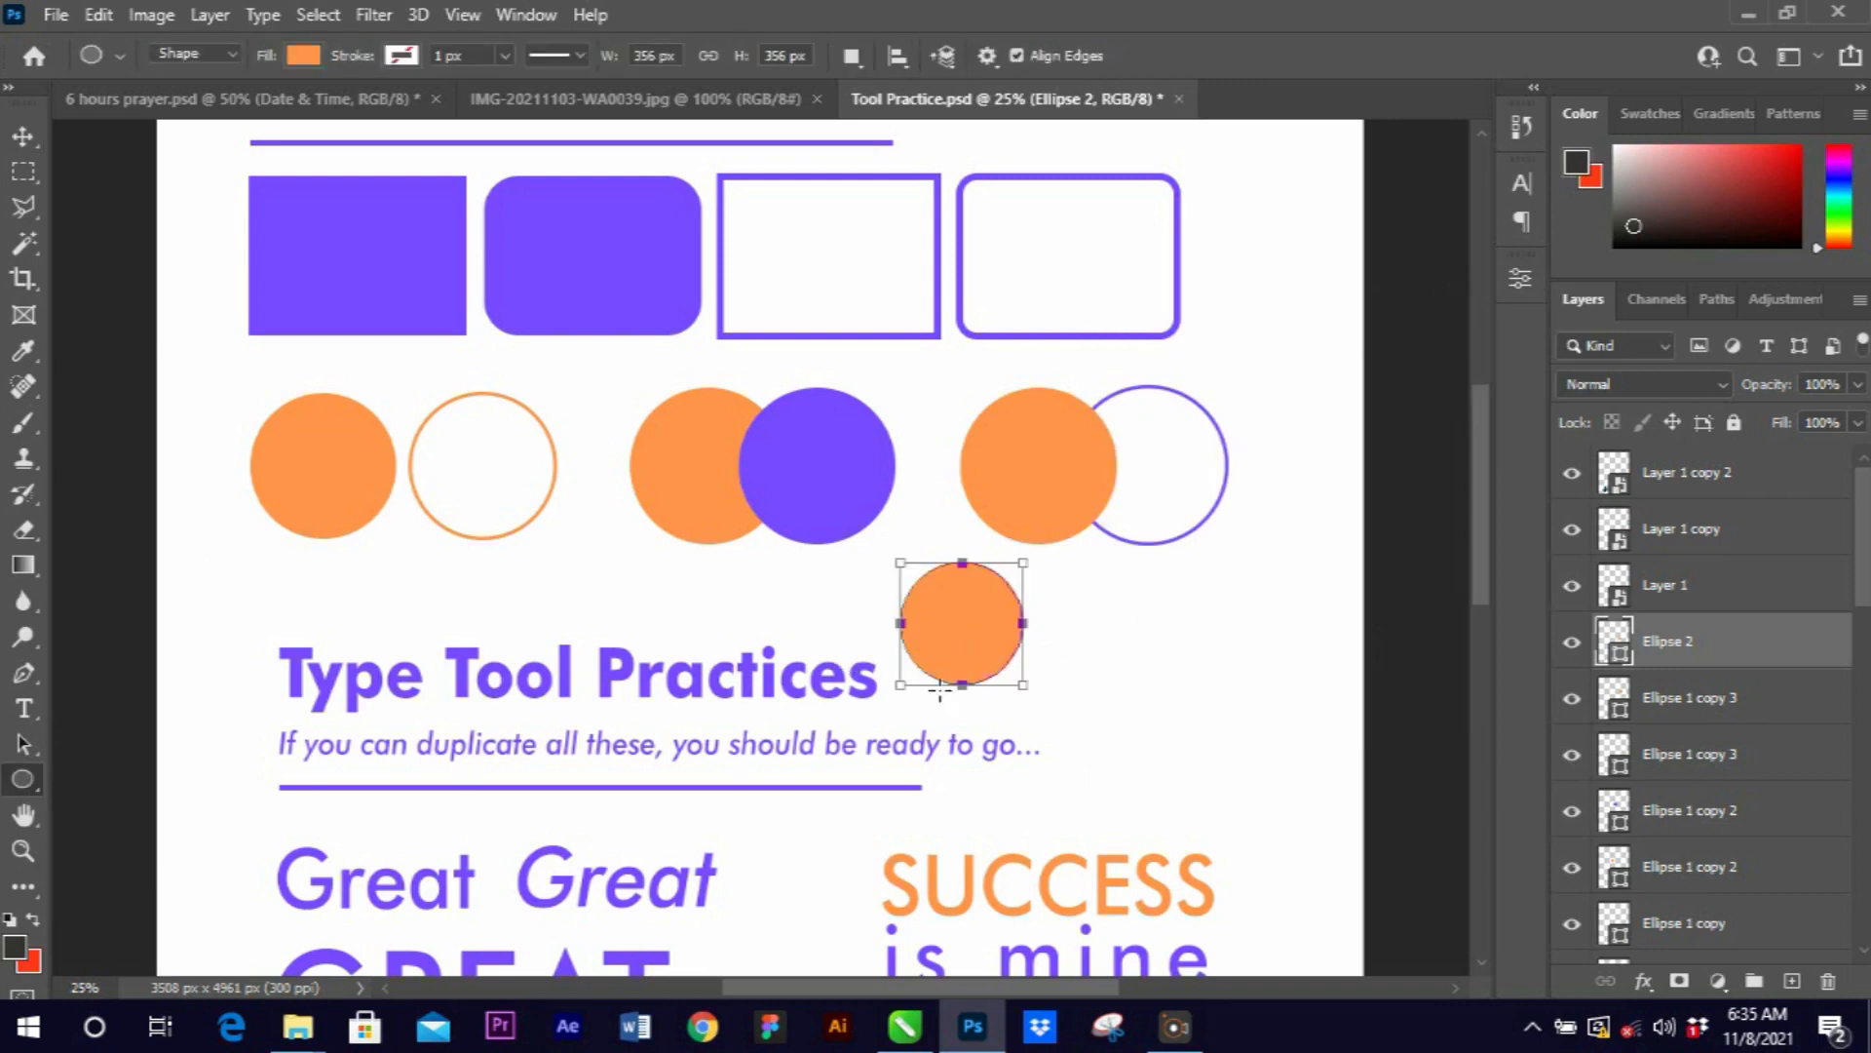
Draw an orange oval about 478 by 417 px beside the new small circle, and move it slightly up.
{"action": "left_click_drag", "start_coordinate": [1082, 596], "coordinate": [1247, 738]}
{"action": "left_click", "coordinate": [1429, 276]}
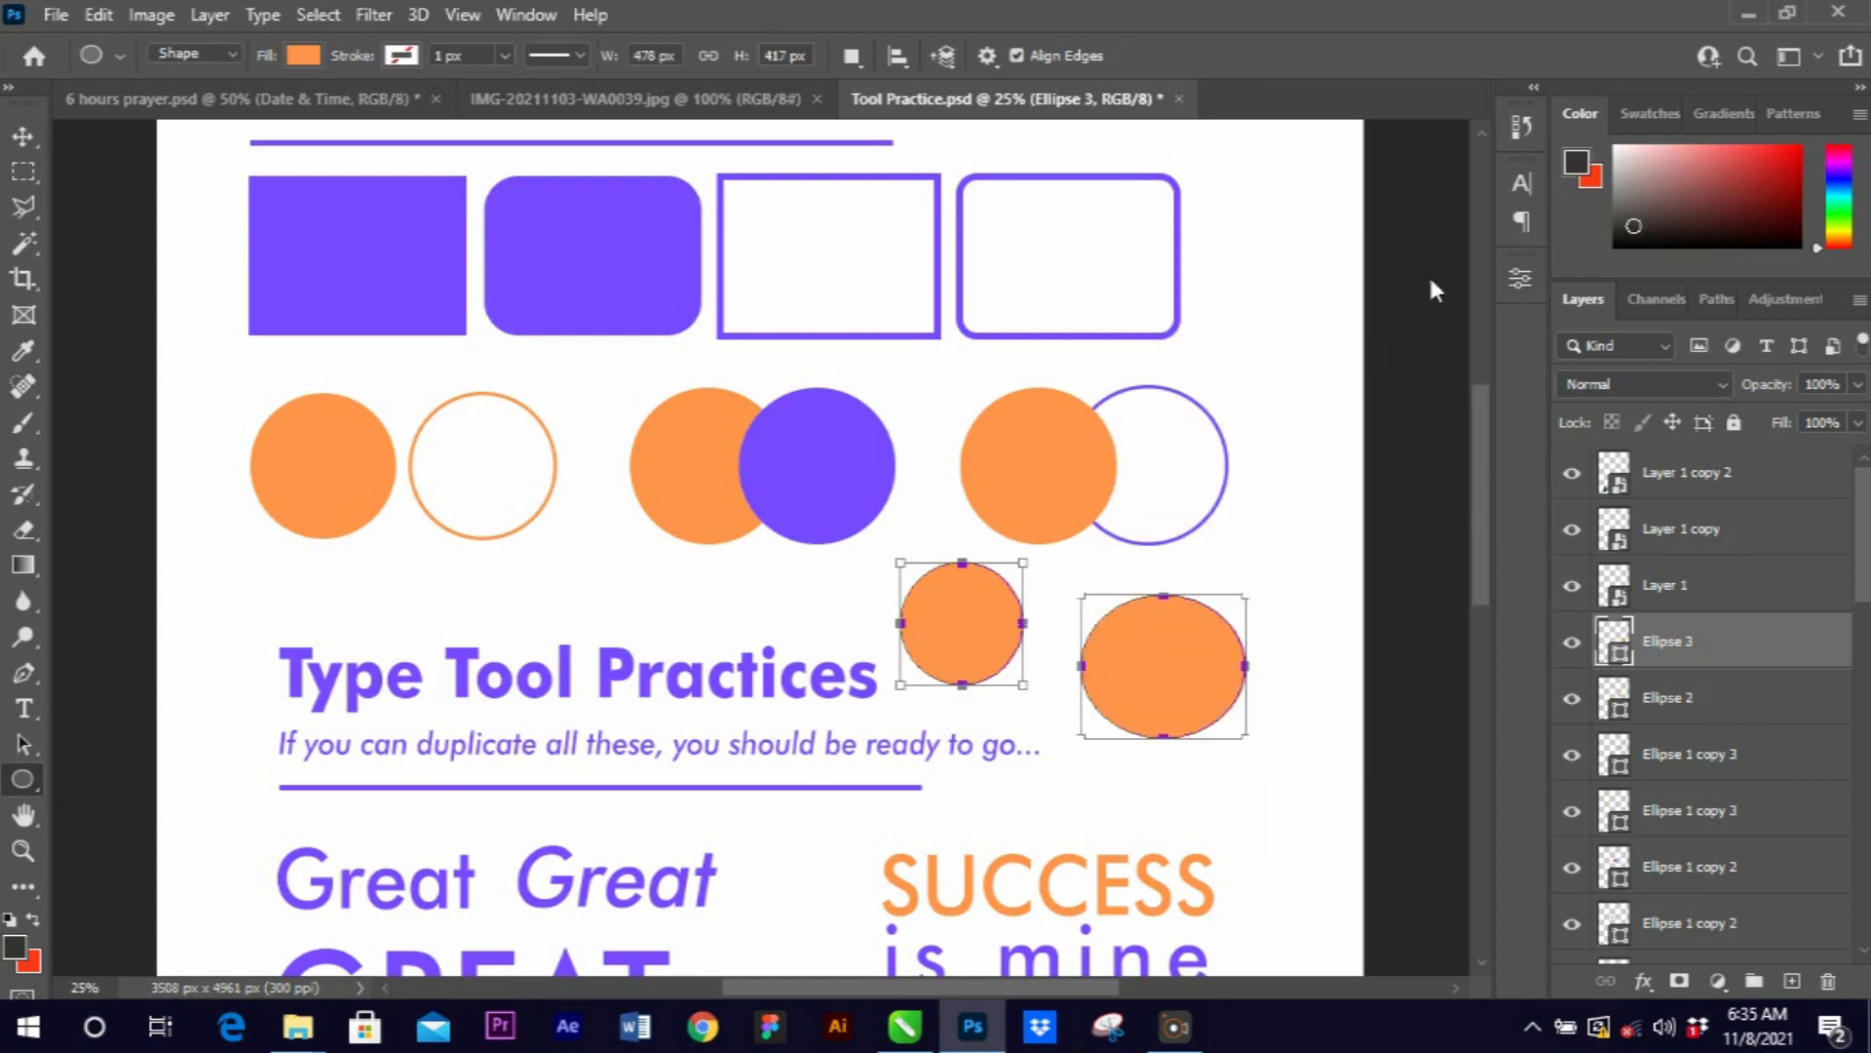
{"action": "key", "text": "v"}
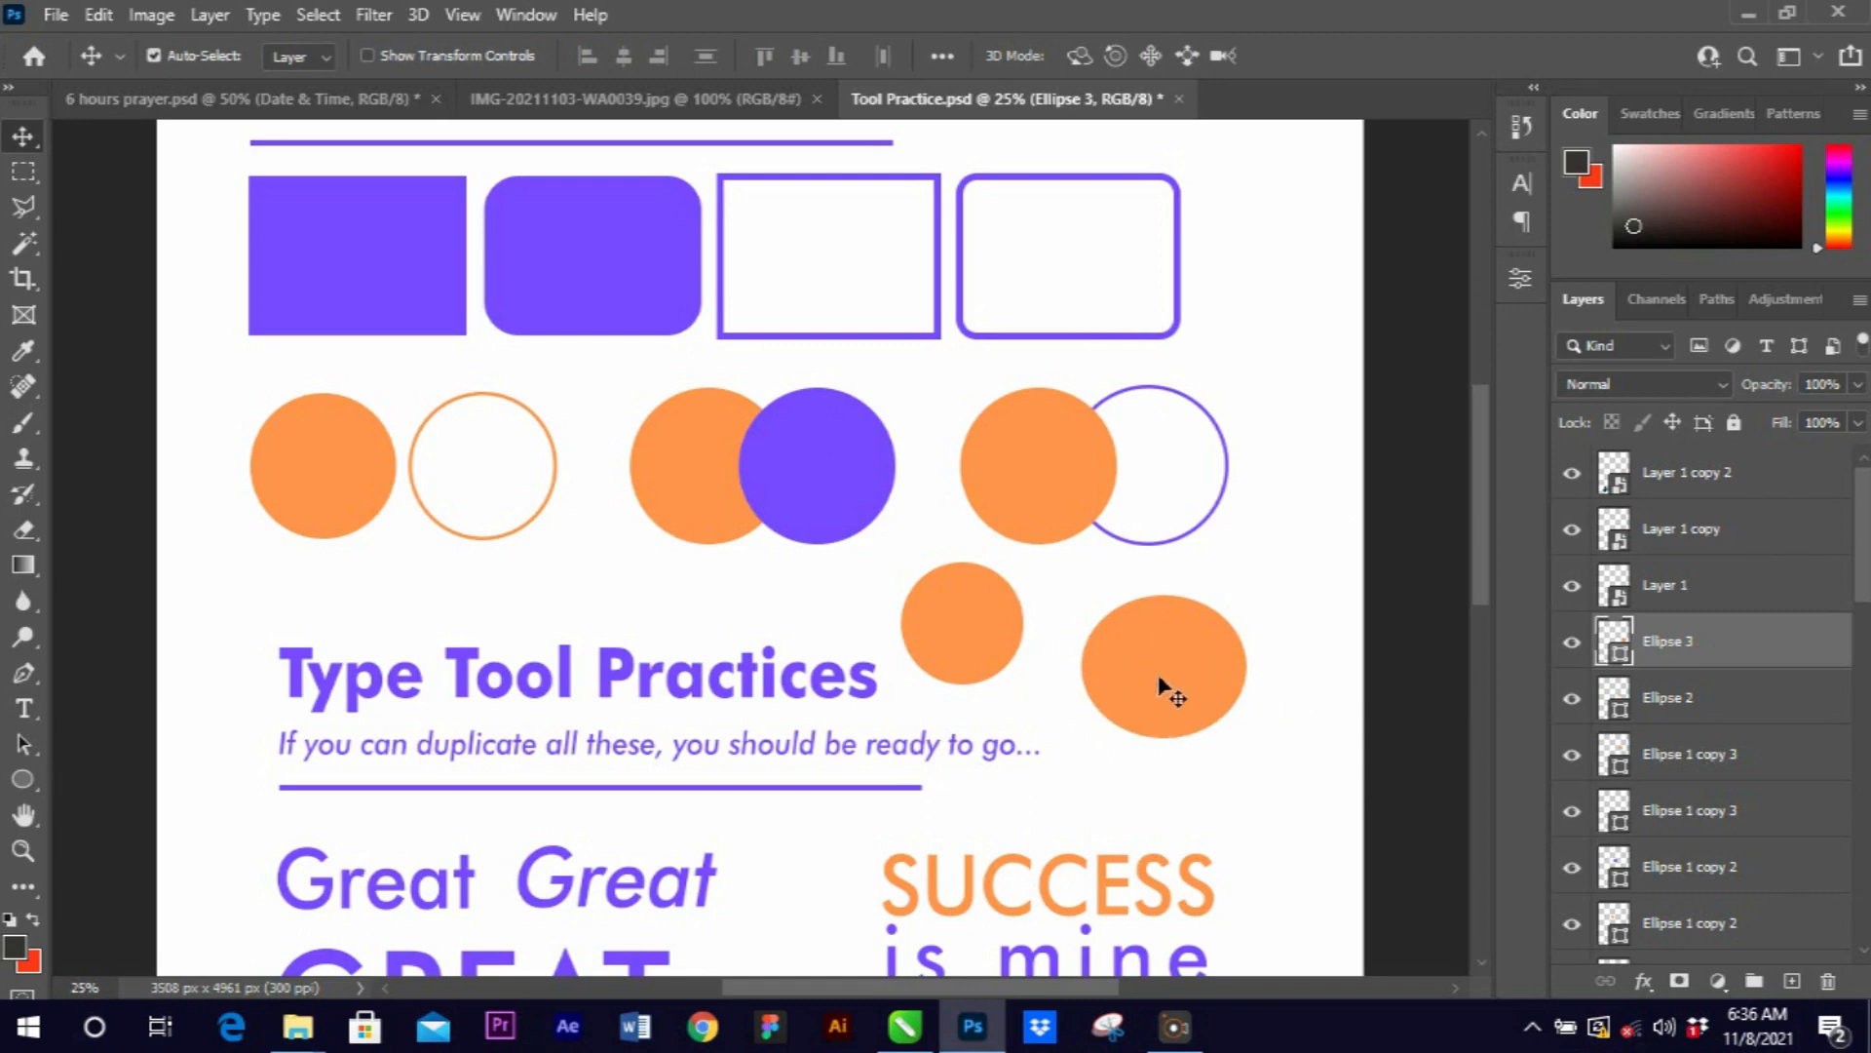
{"action": "left_click_drag", "start_coordinate": [1182, 706], "coordinate": [1179, 680]}
{"action": "key", "text": "ctrl+t"}
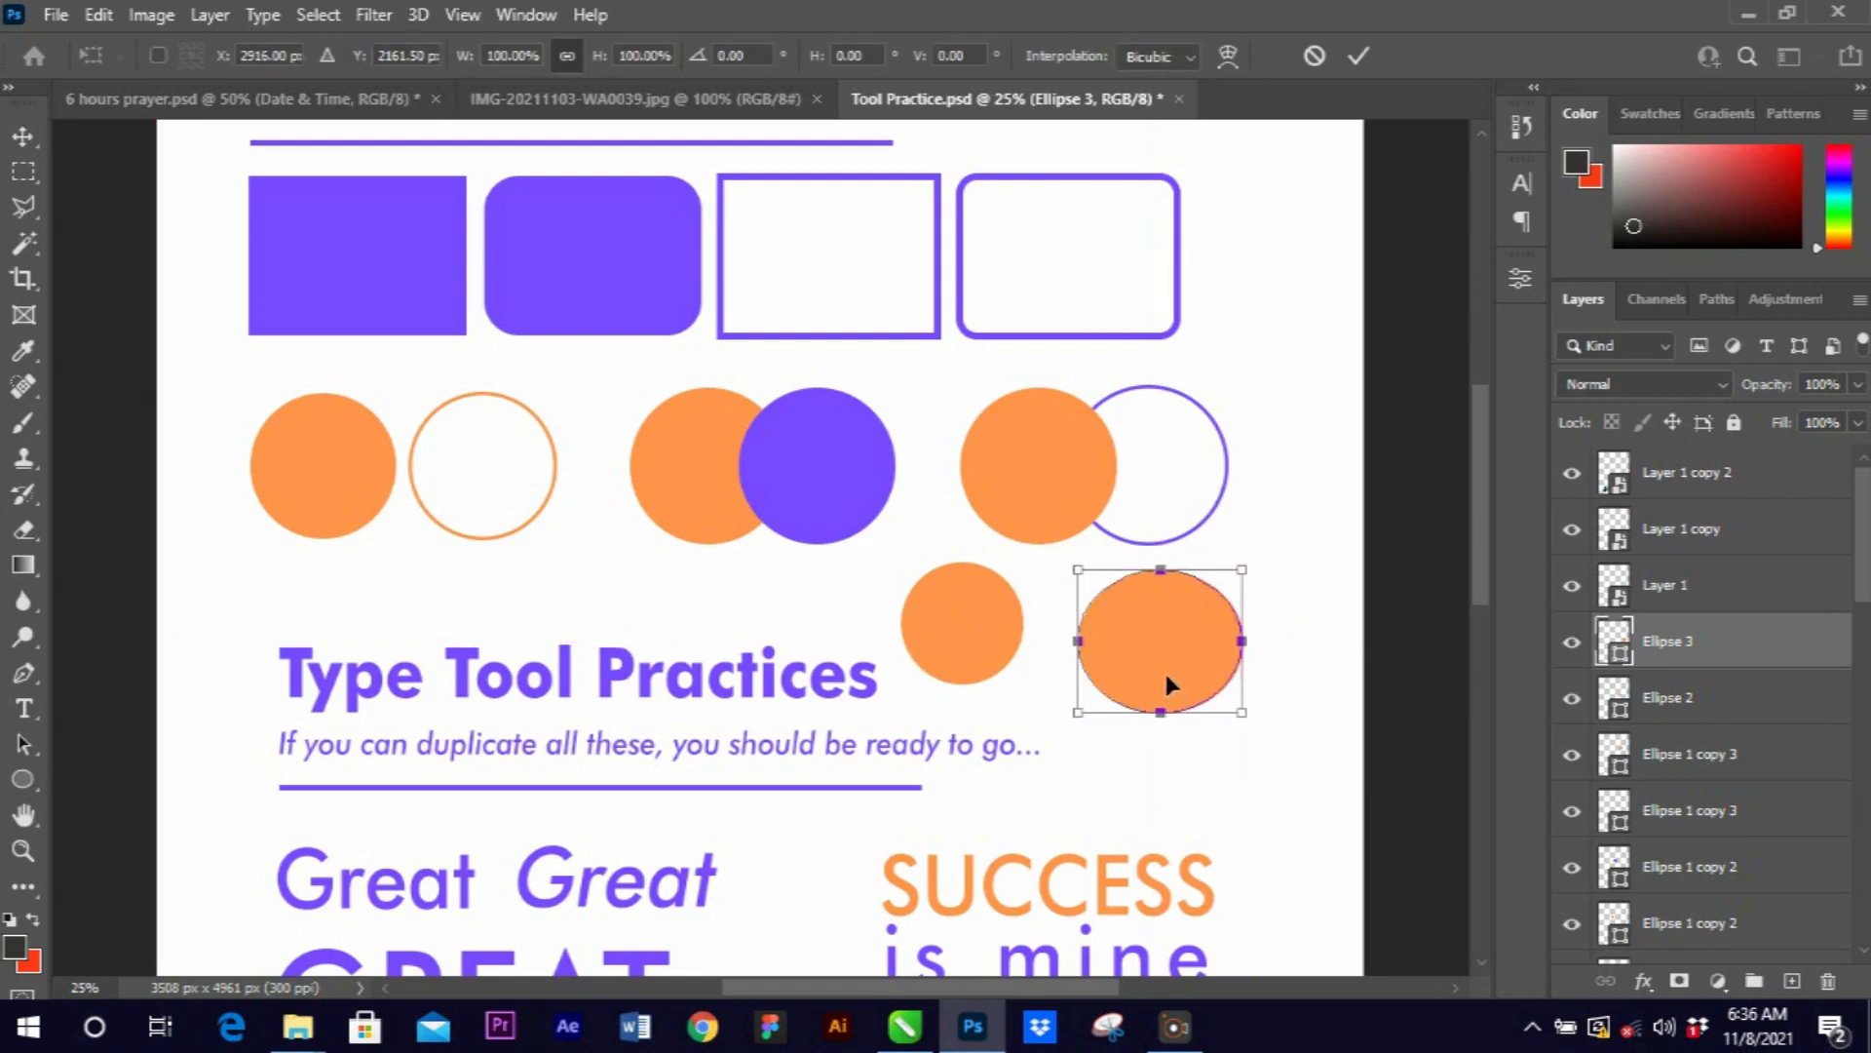
{"action": "key", "text": "Return"}
Compare the headings and shapes in IMG-20211103-WA0039.jpg with those in Tool Practice.psd.
{"action": "left_click", "coordinate": [702, 672]}
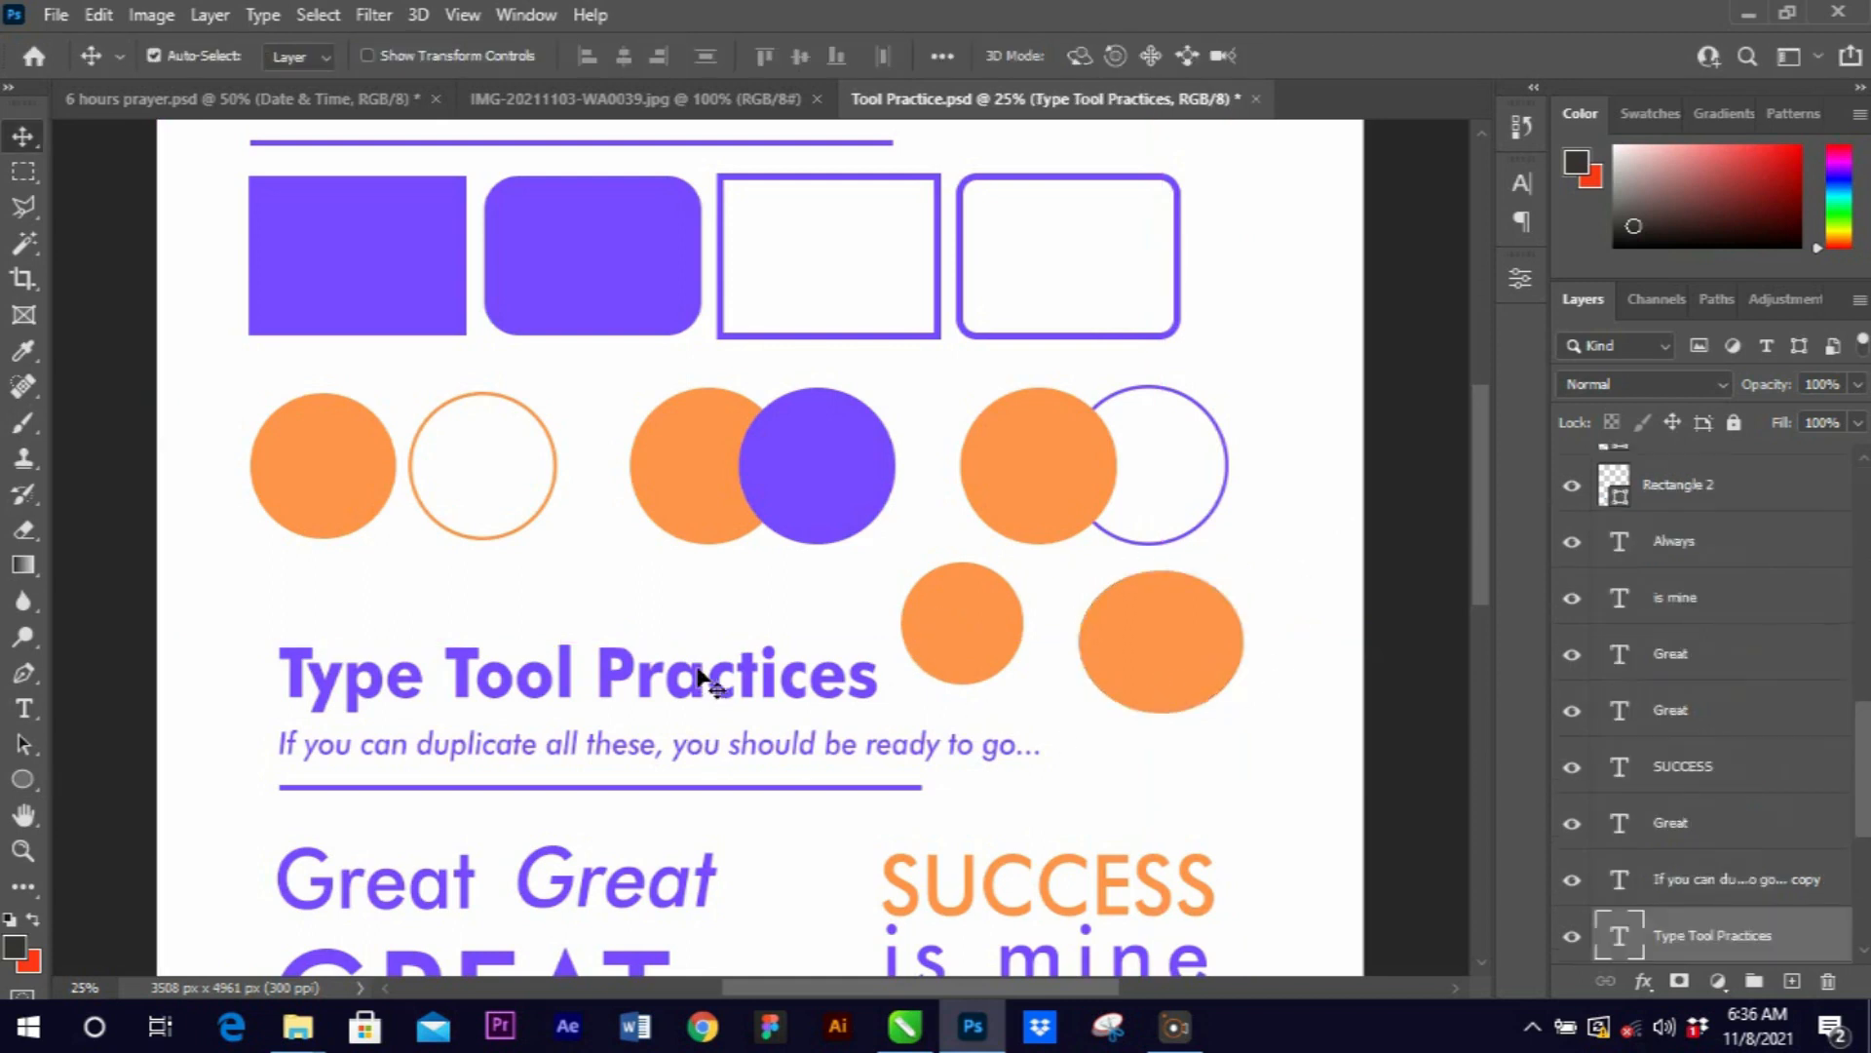
{"action": "left_click", "coordinate": [541, 99]}
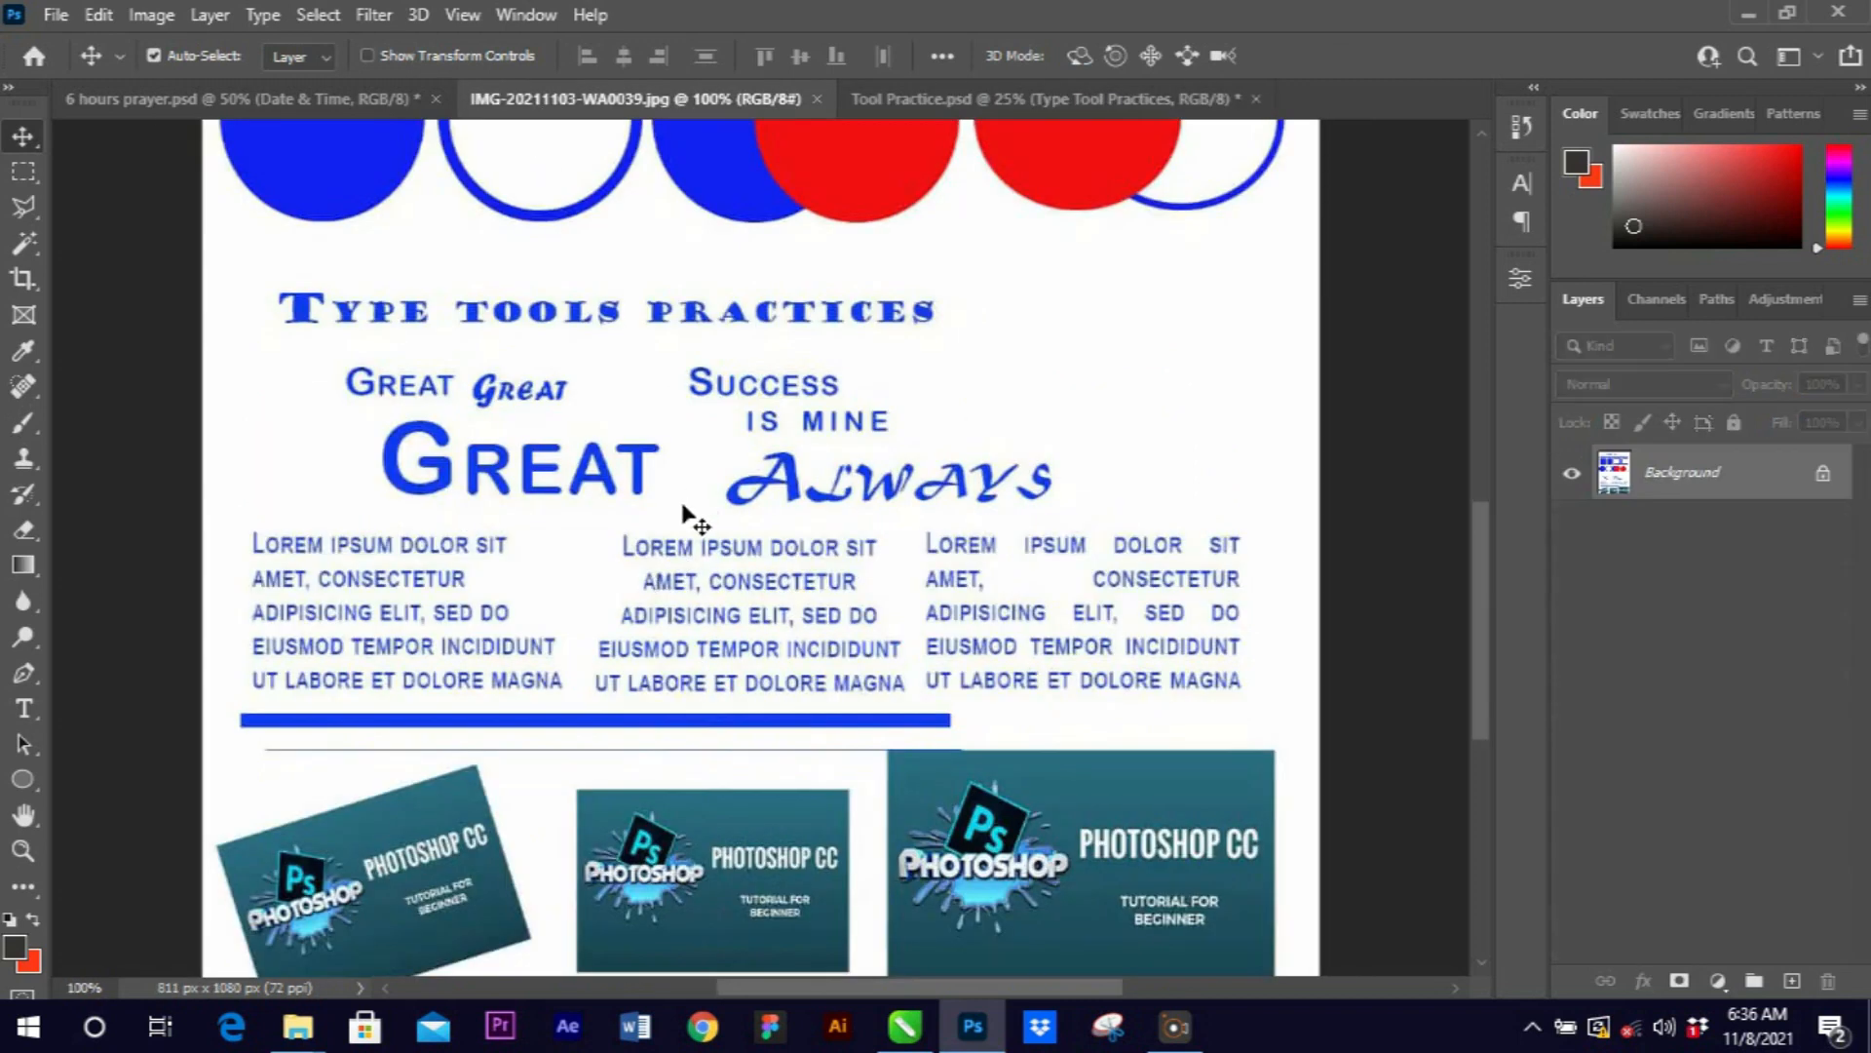
{"action": "scroll", "coordinate": [695, 517], "scroll_direction": "up", "scroll_amount": 5}
{"action": "scroll", "coordinate": [648, 484], "scroll_direction": "up", "scroll_amount": 5}
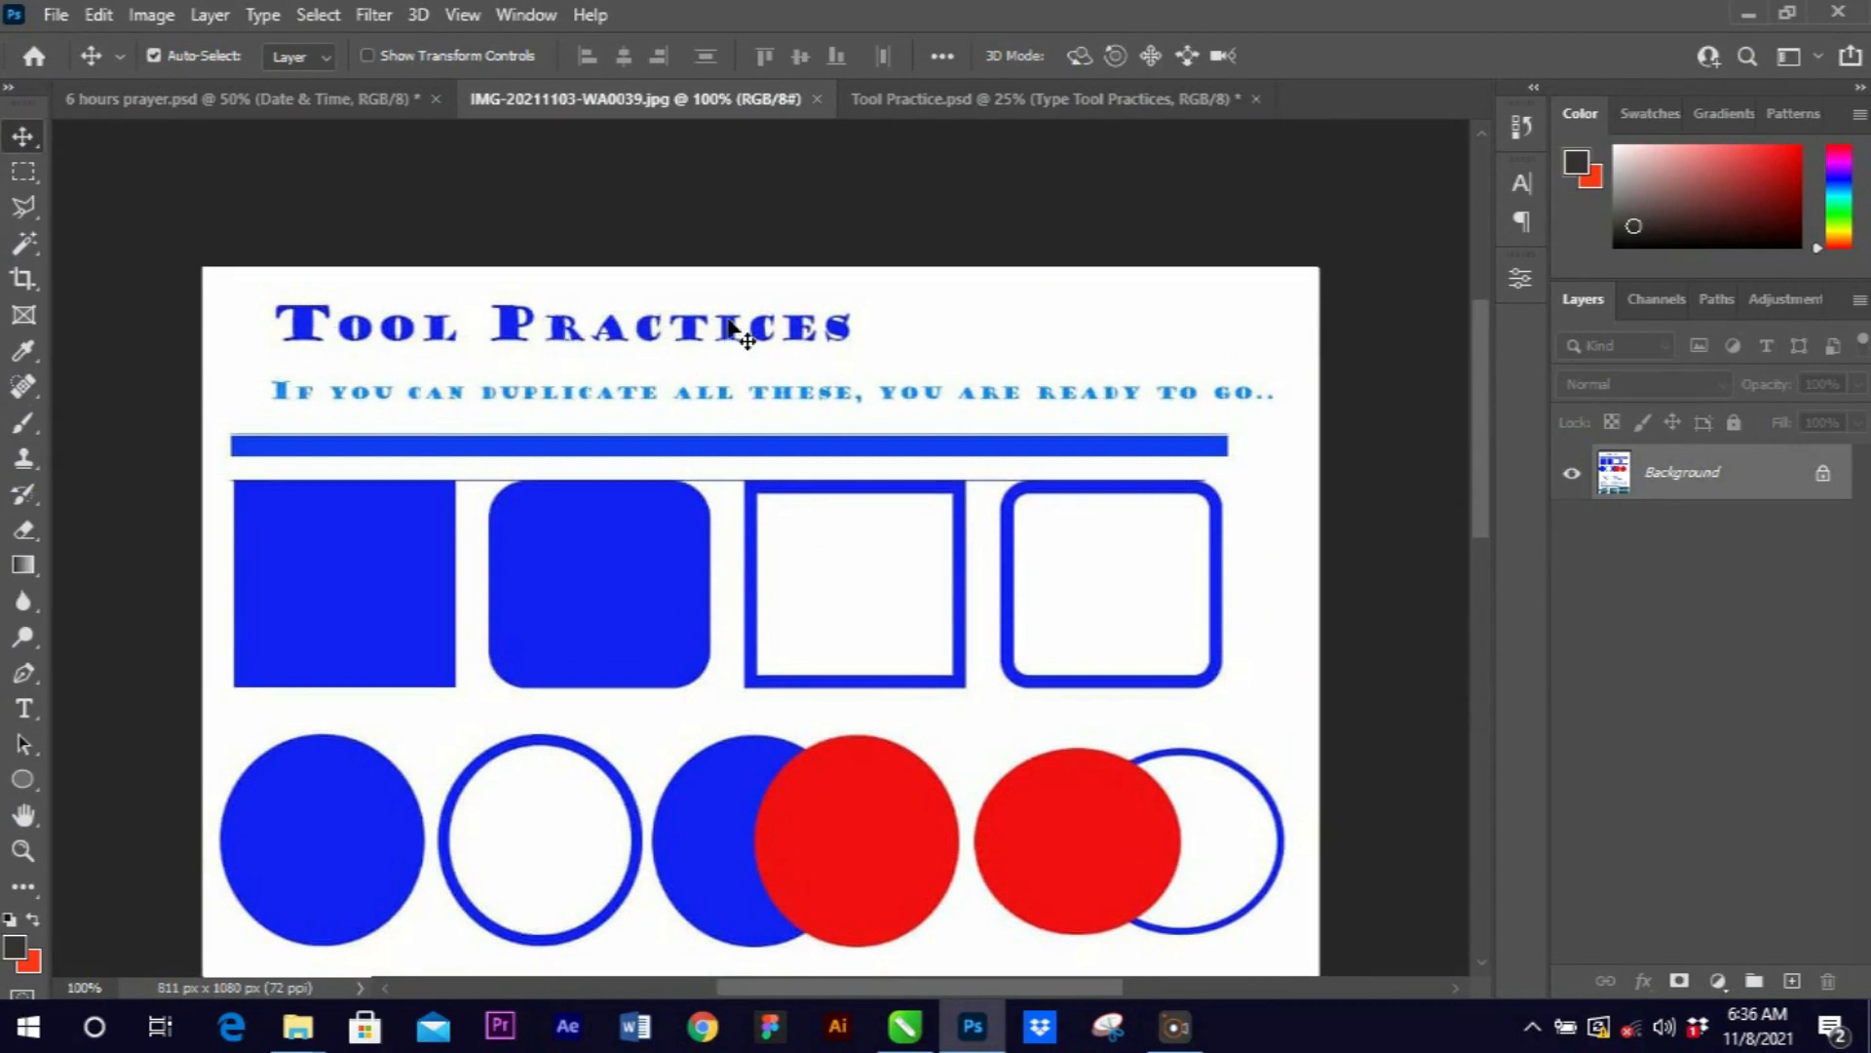
{"action": "left_click", "coordinate": [927, 99]}
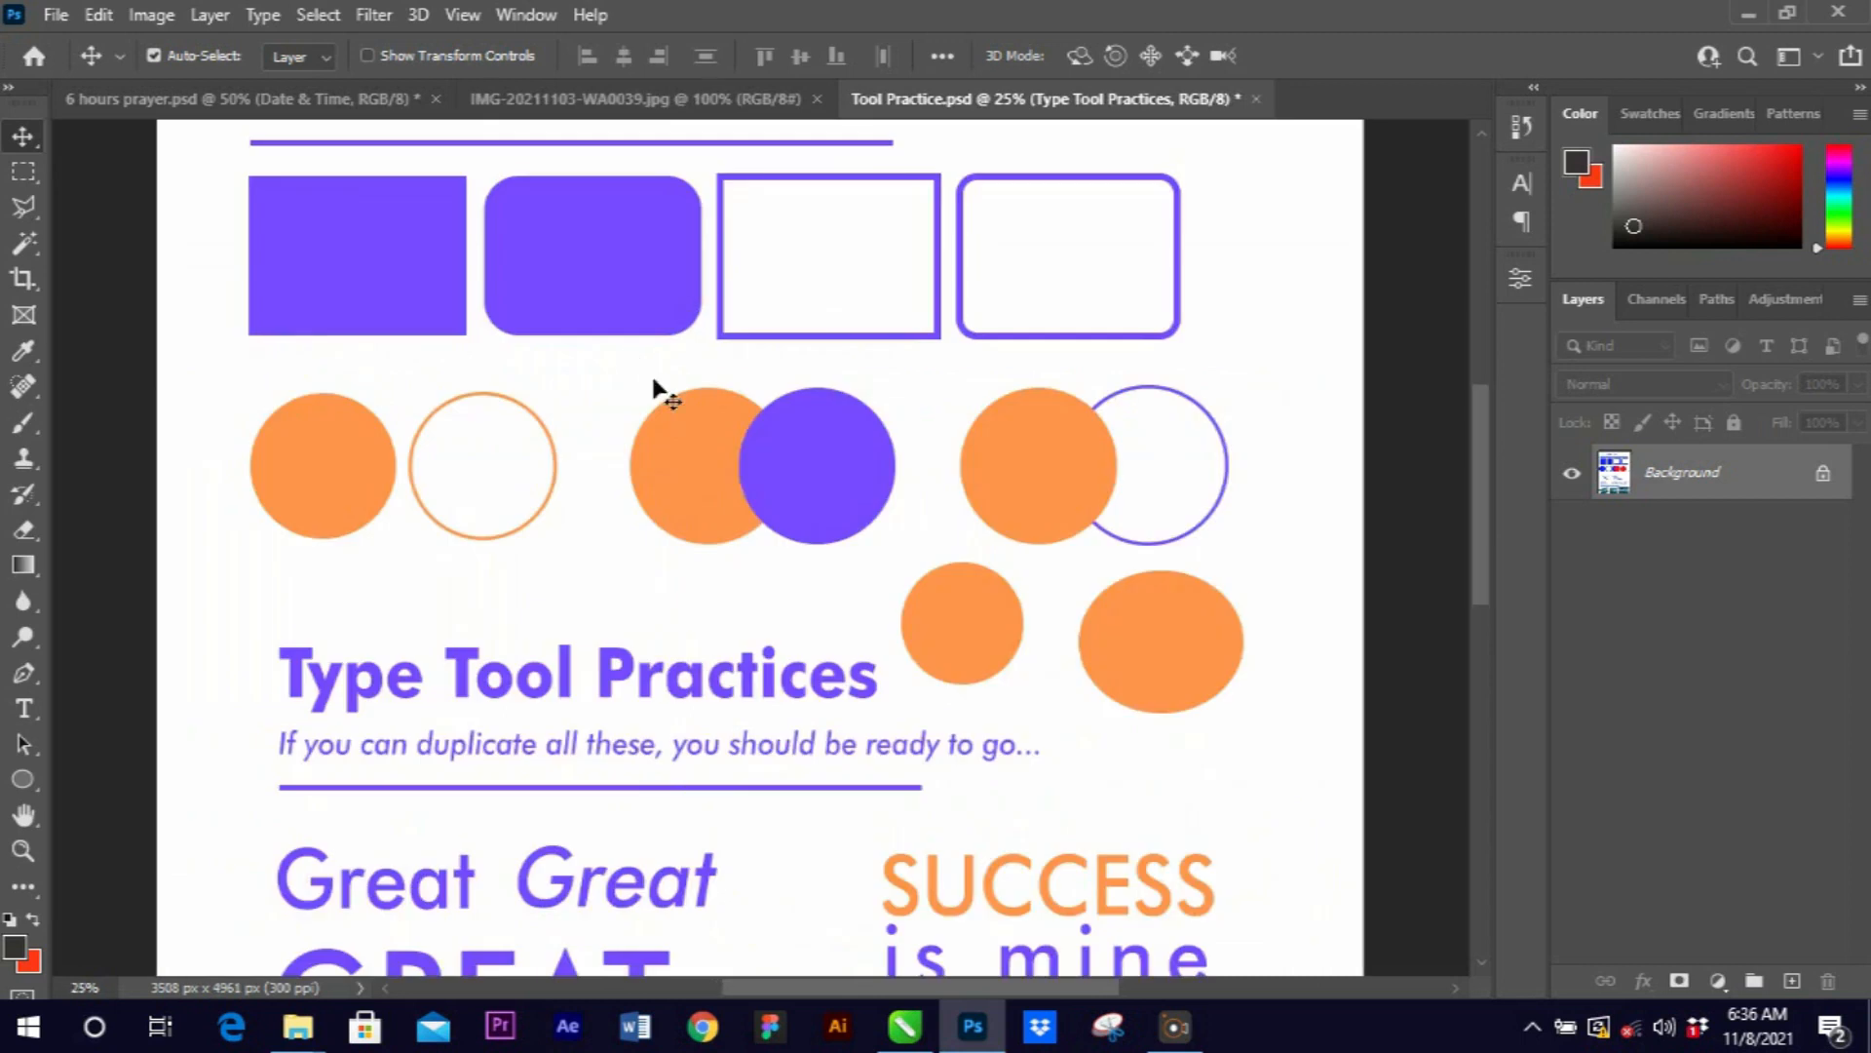
Squash the main Tool Practices heading's height to about 51.24% with Free Transform, and undo the transform.
{"action": "scroll", "coordinate": [645, 372], "scroll_direction": "up", "scroll_amount": 5}
{"action": "scroll", "coordinate": [613, 300], "scroll_direction": "up", "scroll_amount": 4}
{"action": "scroll", "coordinate": [585, 481], "scroll_direction": "down", "scroll_amount": 2}
{"action": "left_click", "coordinate": [596, 429]}
{"action": "key", "text": "ctrl+t"}
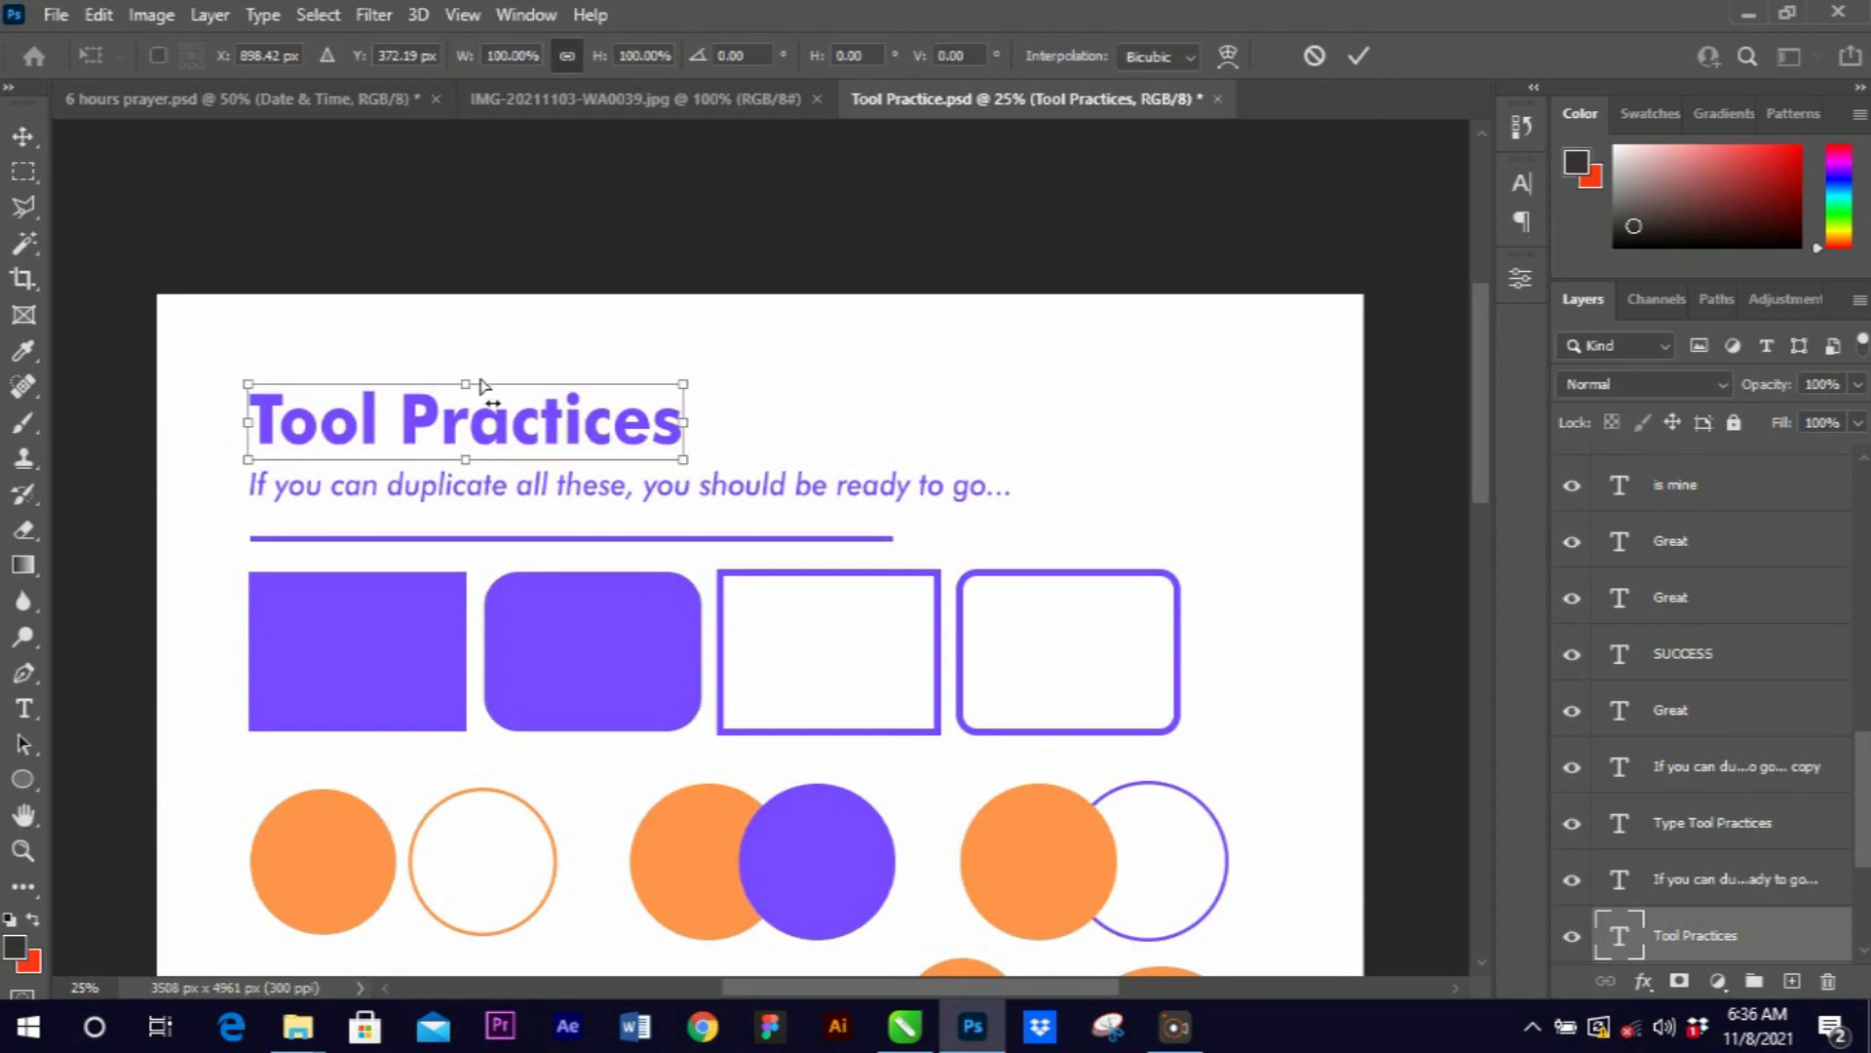
{"action": "left_click_drag", "start_coordinate": [466, 386], "coordinate": [464, 421]}
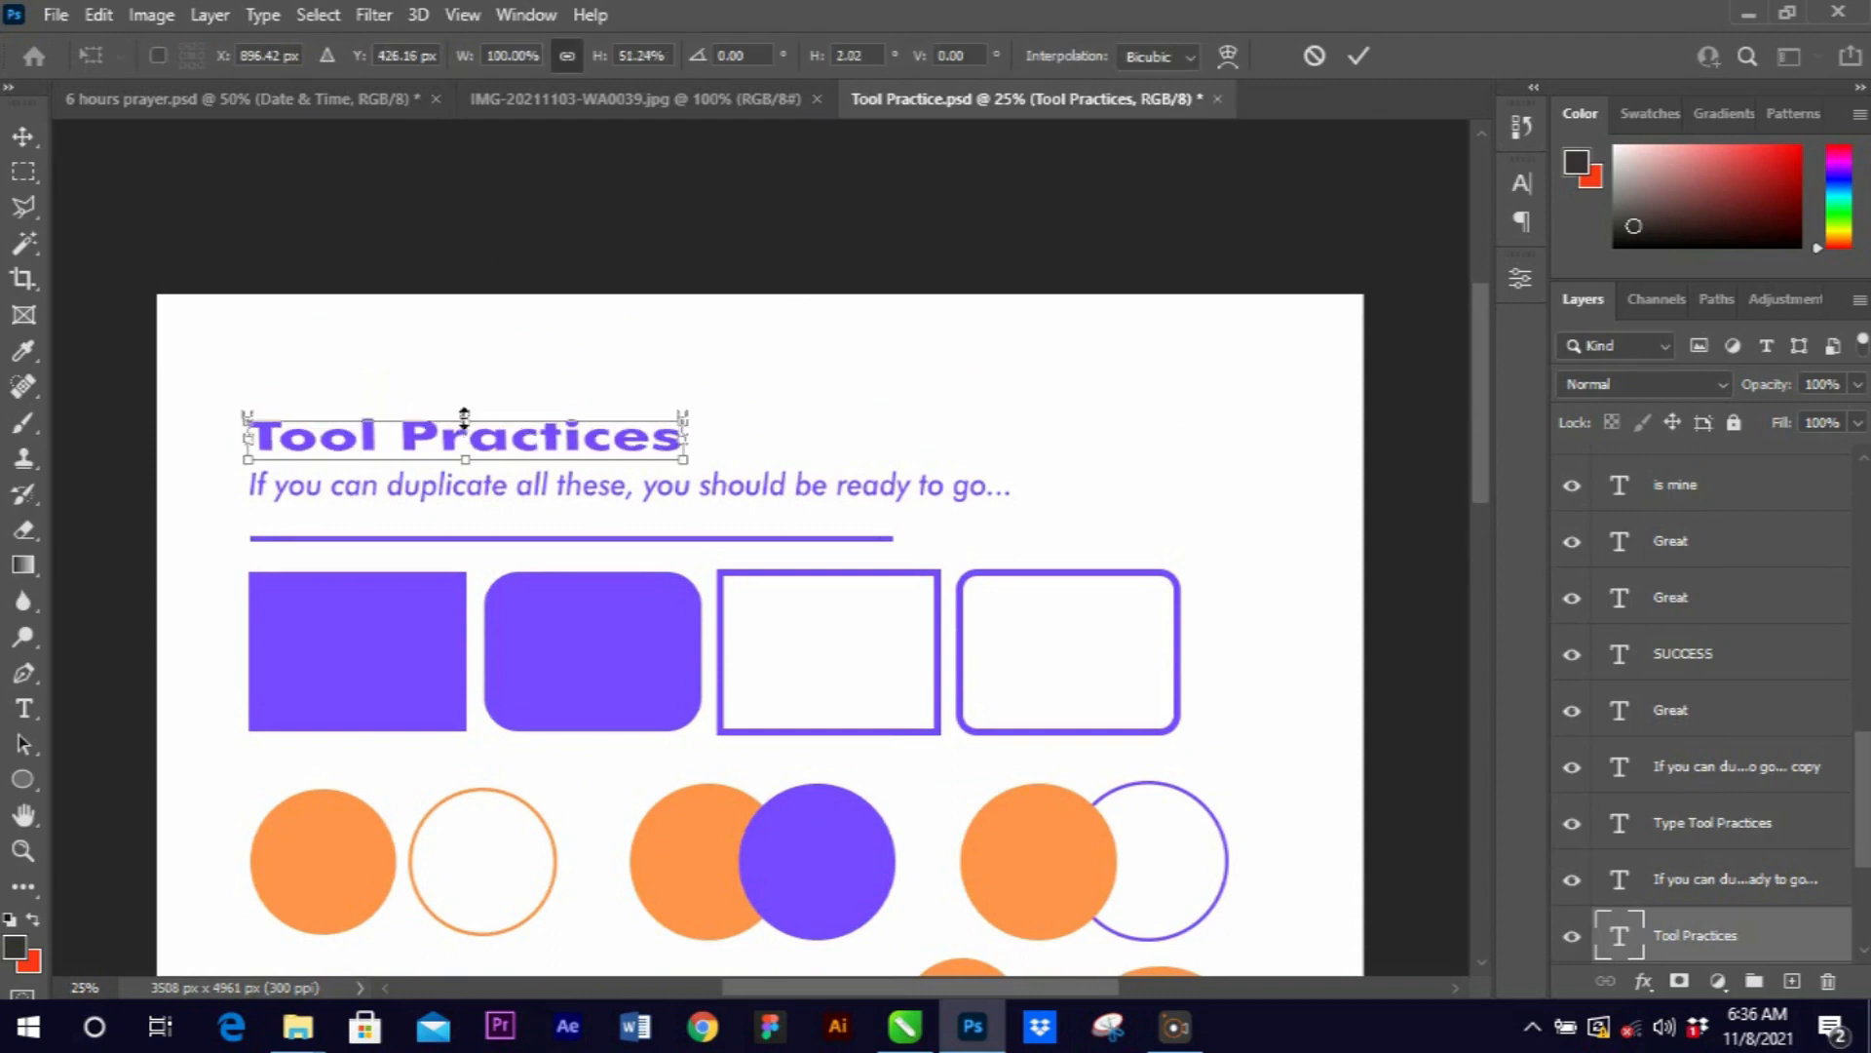
{"action": "key", "text": "Return"}
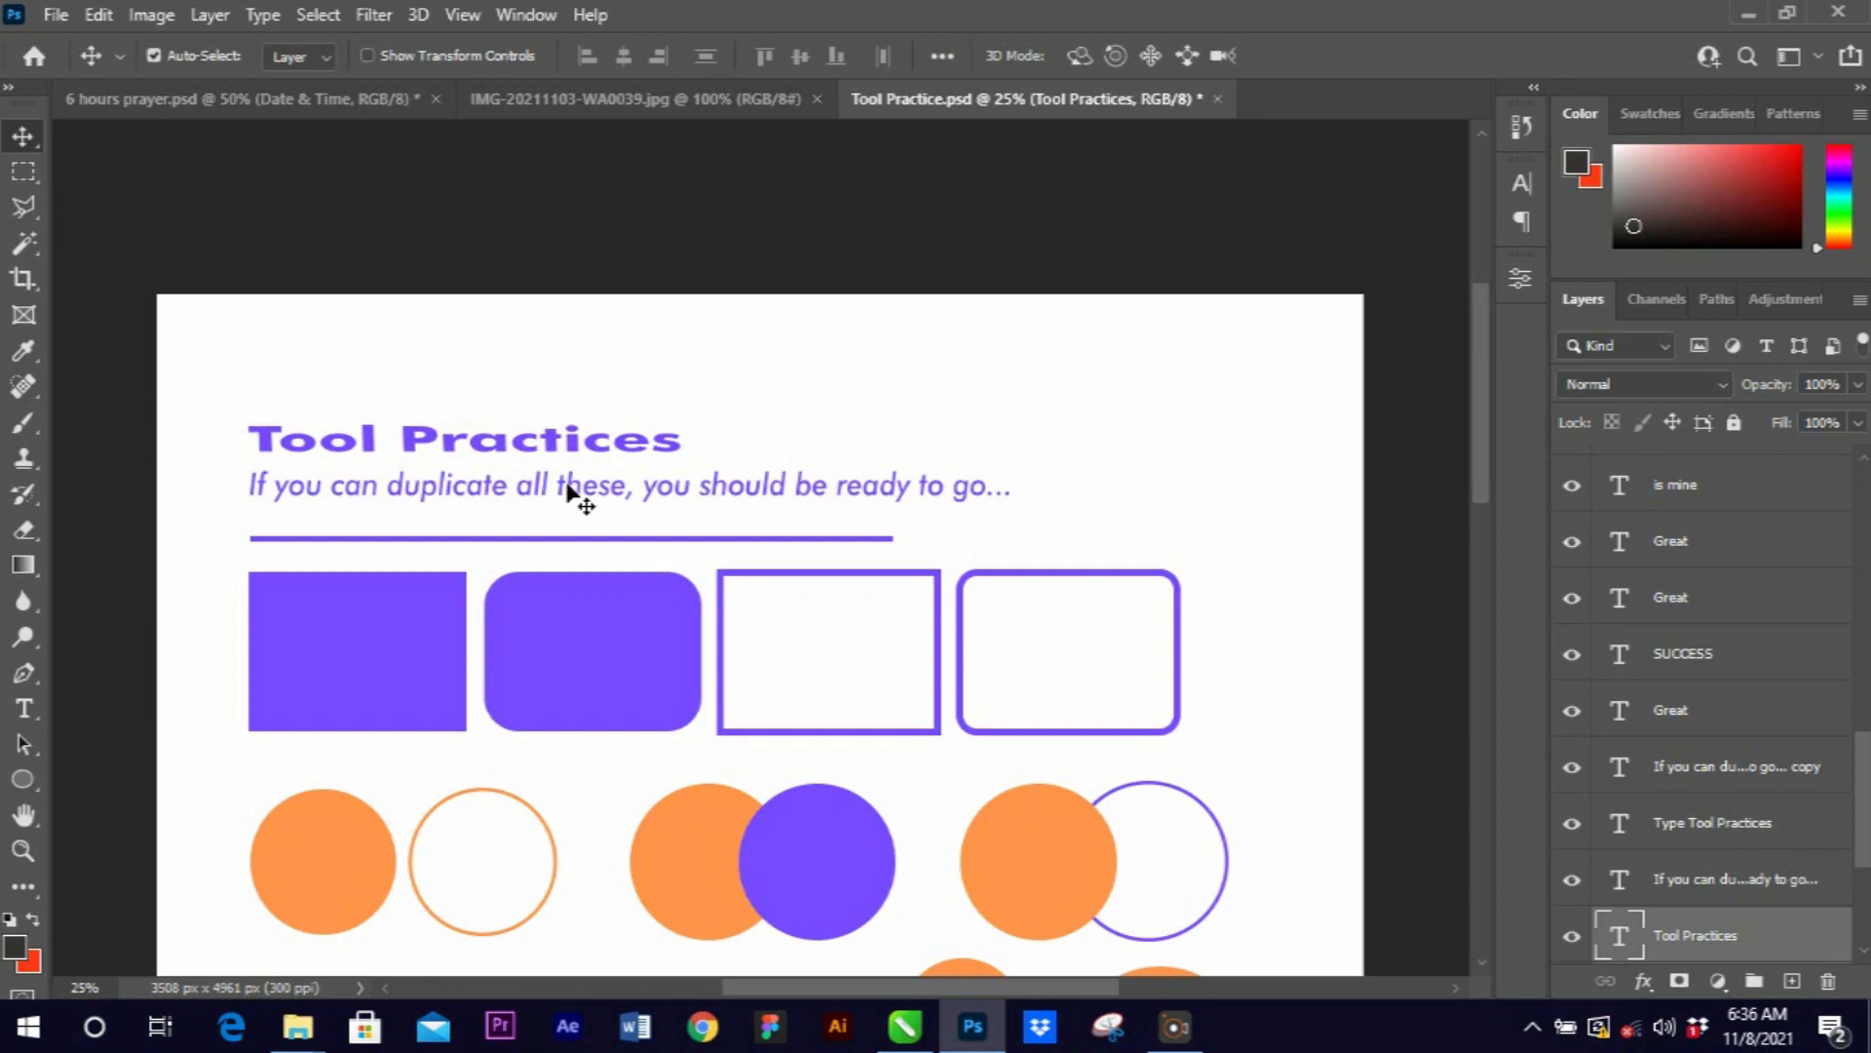
{"action": "key", "text": "ctrl+z"}
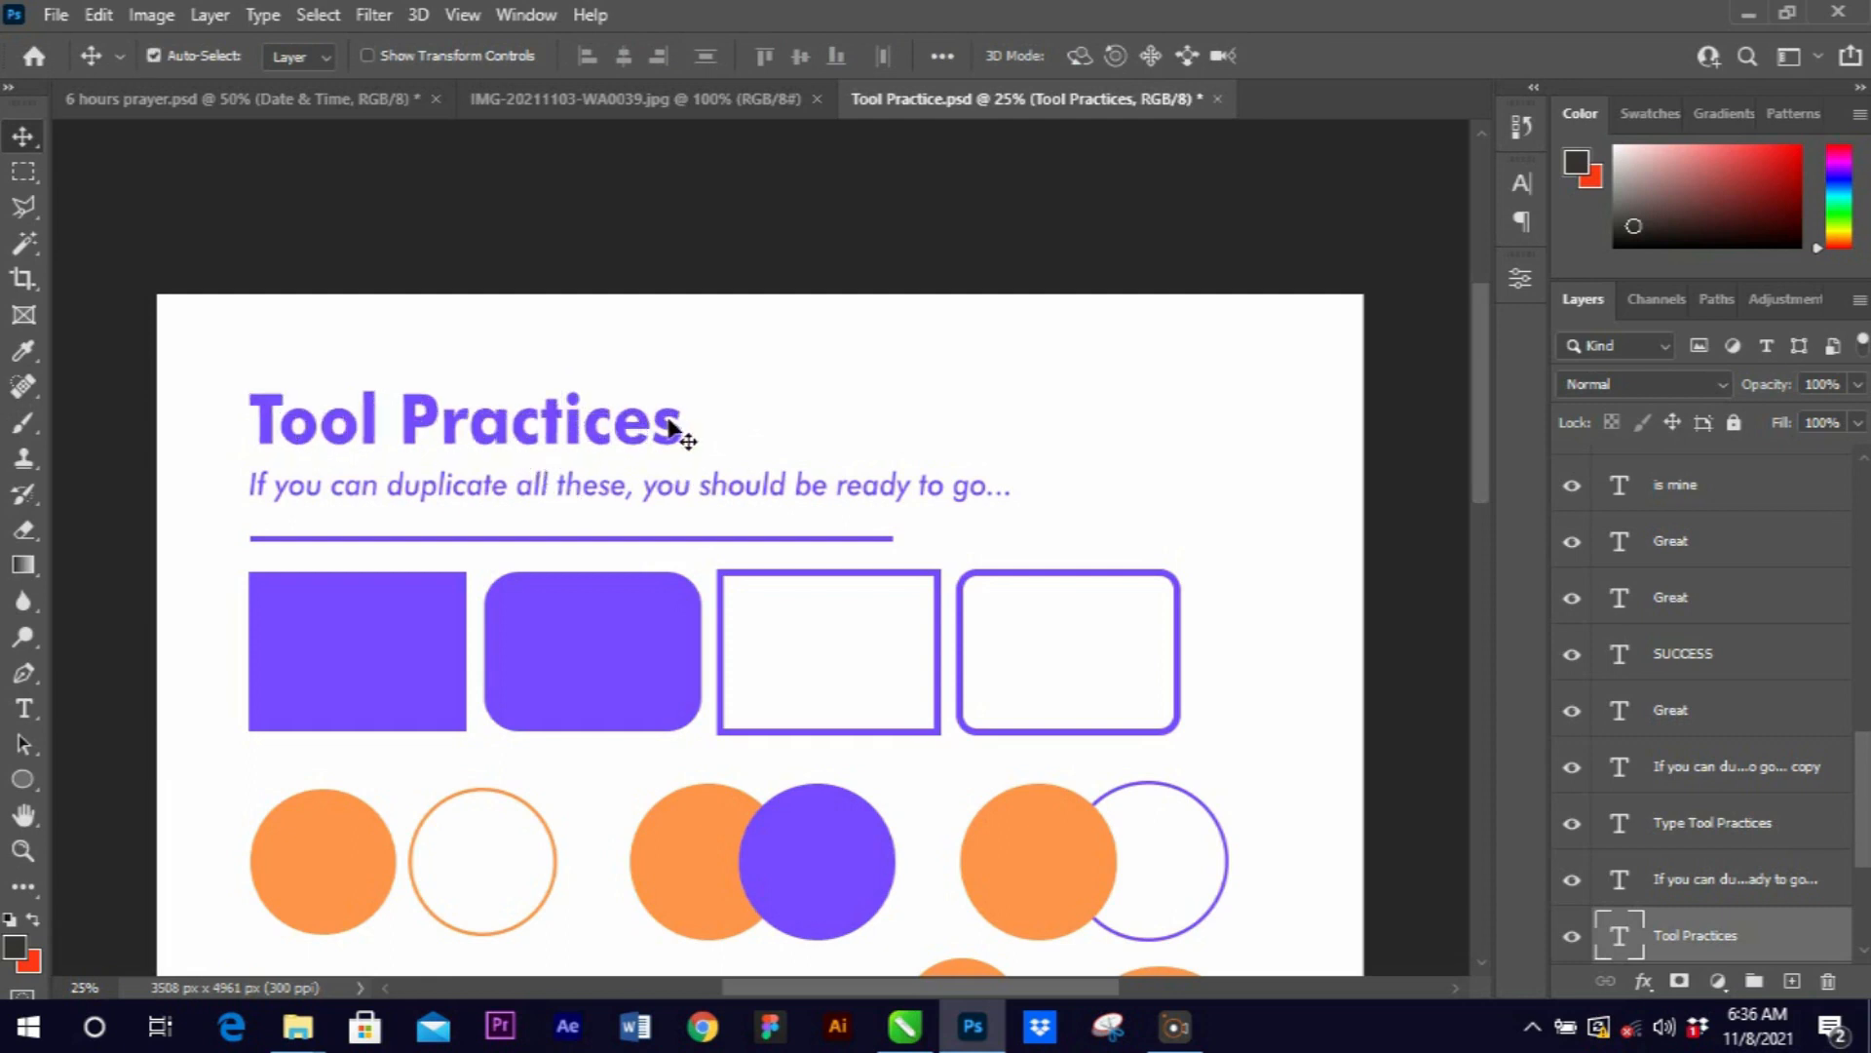
{"action": "scroll", "coordinate": [687, 438], "scroll_direction": "down", "scroll_amount": 3}
{"action": "scroll", "coordinate": [687, 547], "scroll_direction": "down", "scroll_amount": 2}
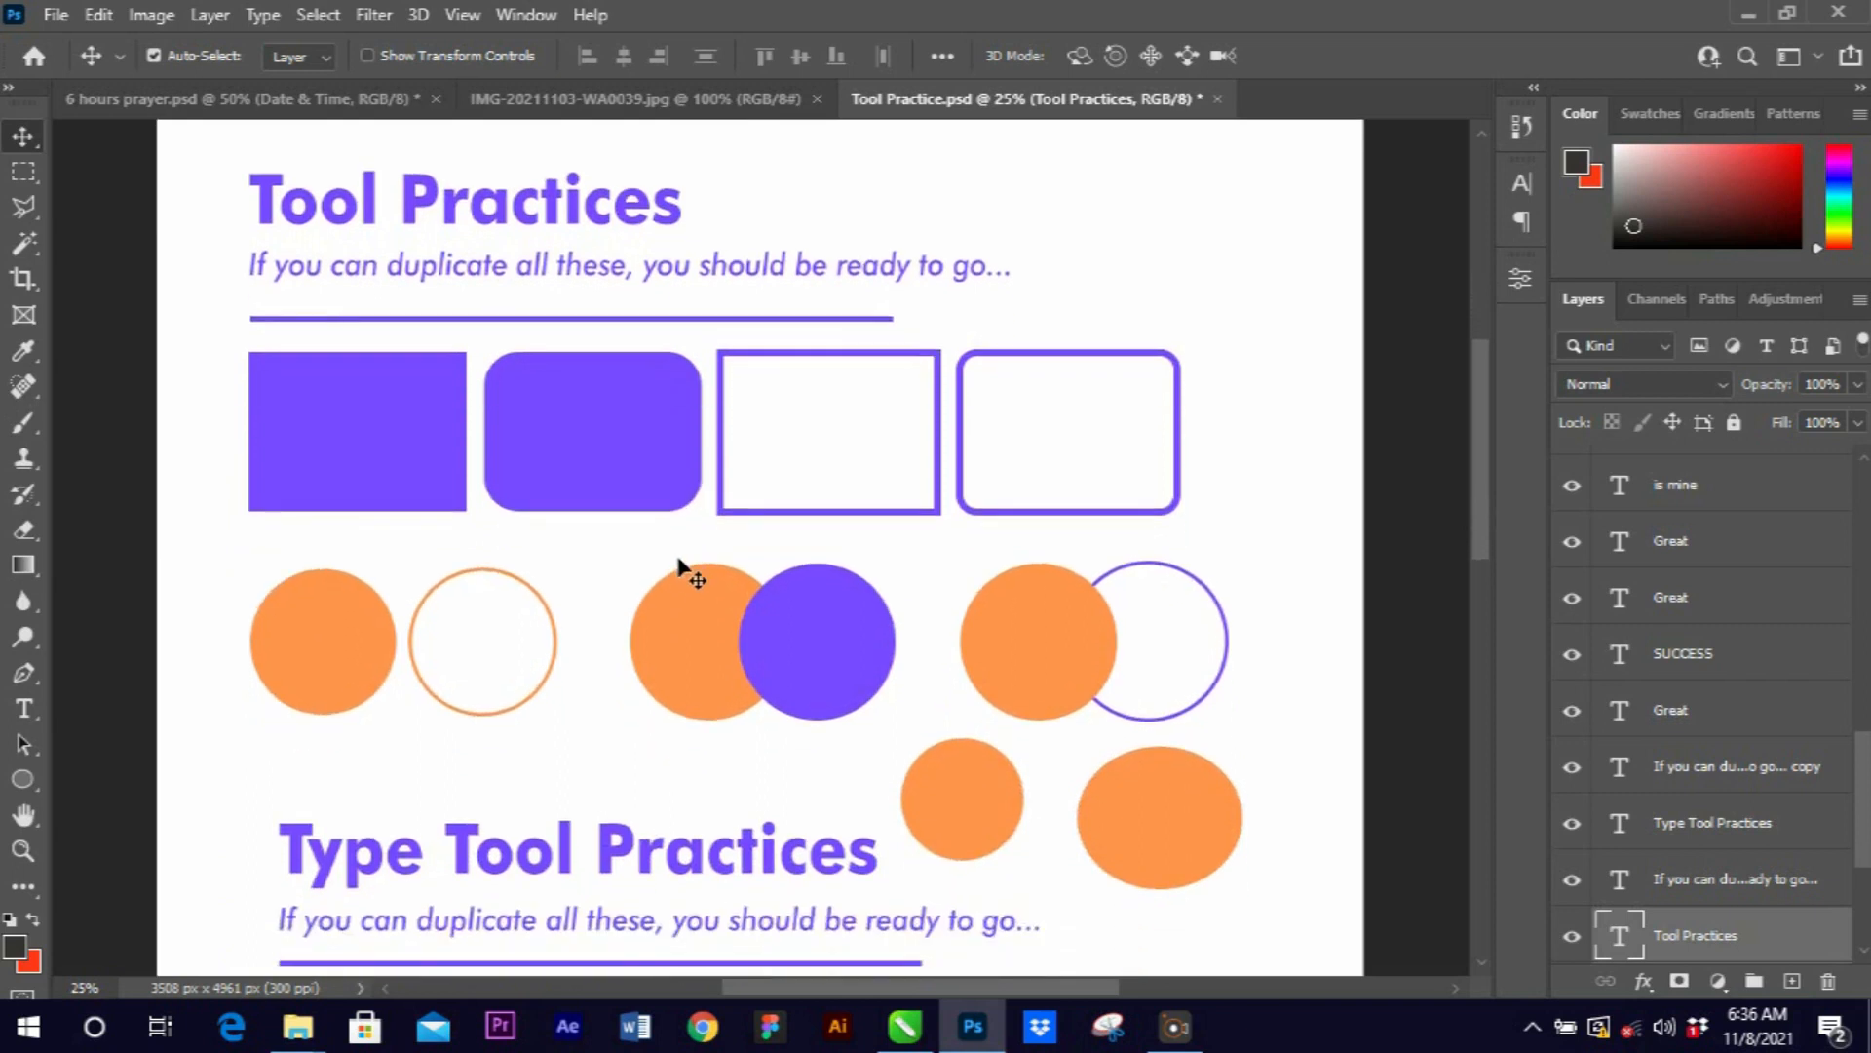
{"action": "scroll", "coordinate": [706, 569], "scroll_direction": "down", "scroll_amount": 2}
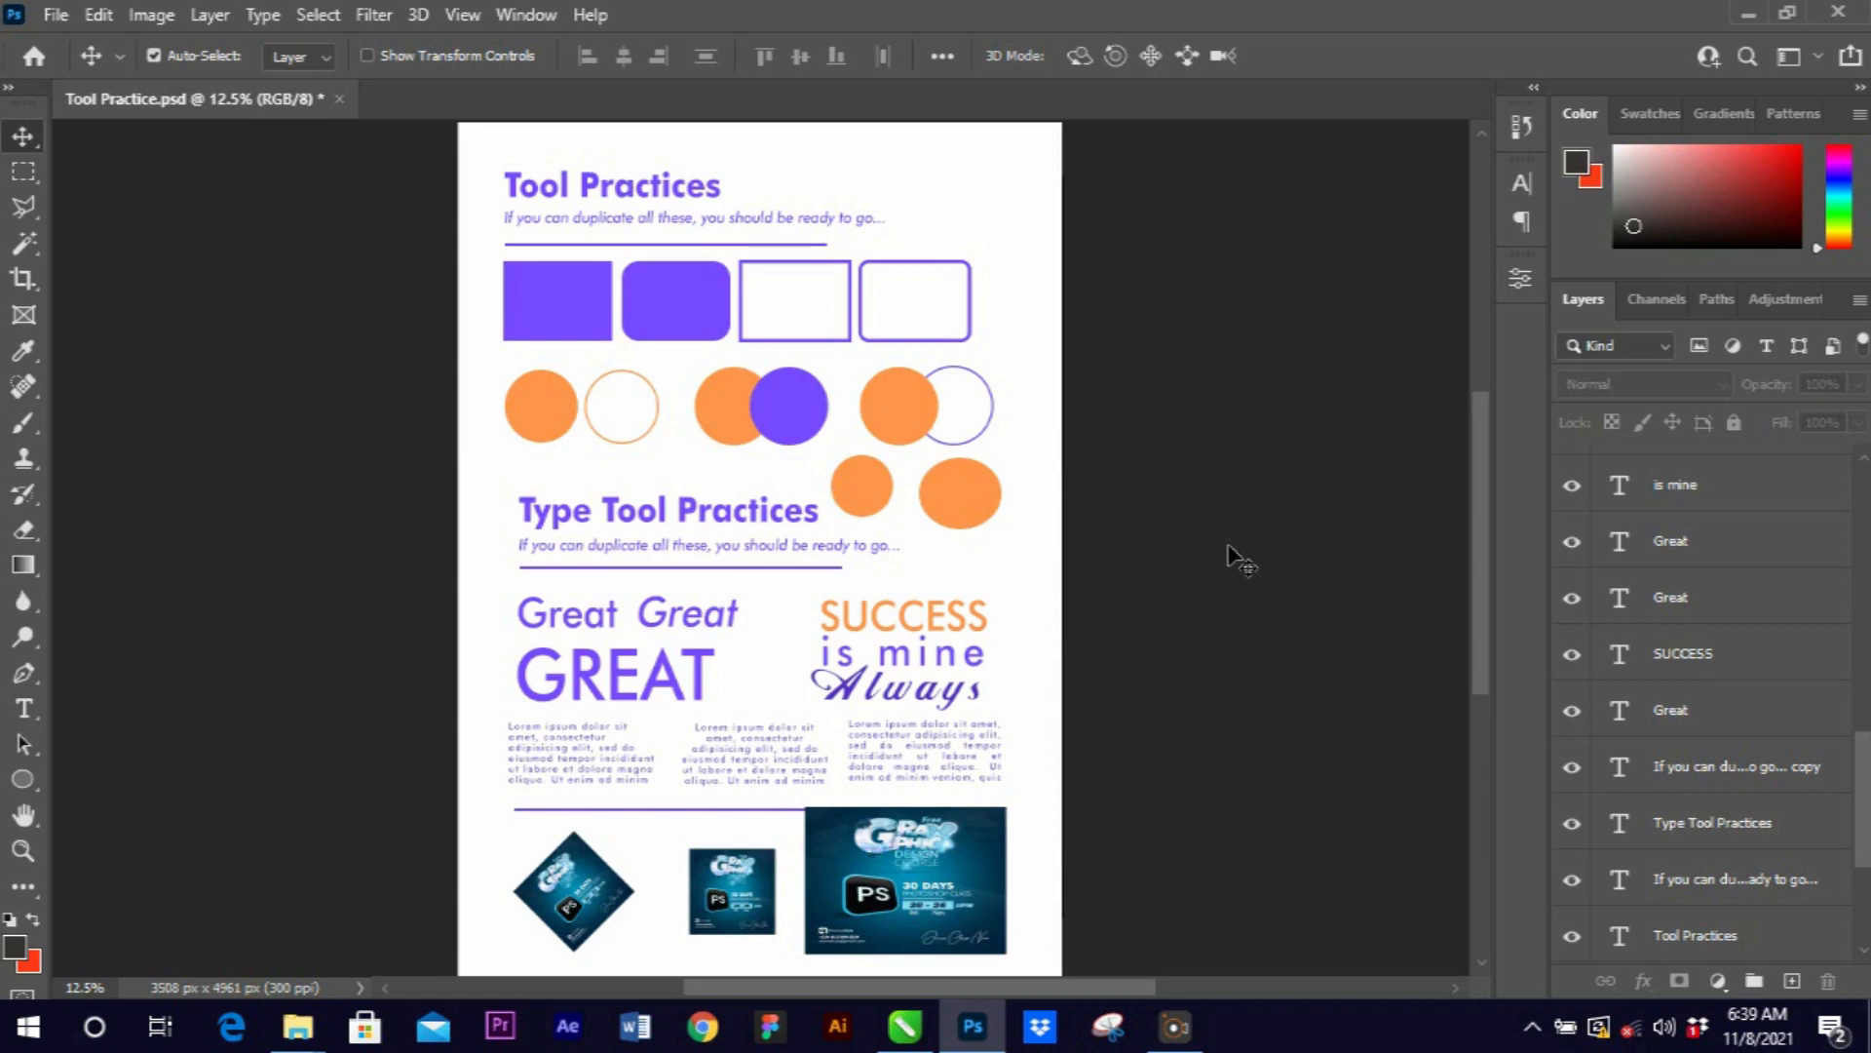
Open the GOD-MEN.psd flyer from the Home screen's recent files and view its whole design.
{"action": "left_click", "coordinate": [35, 56]}
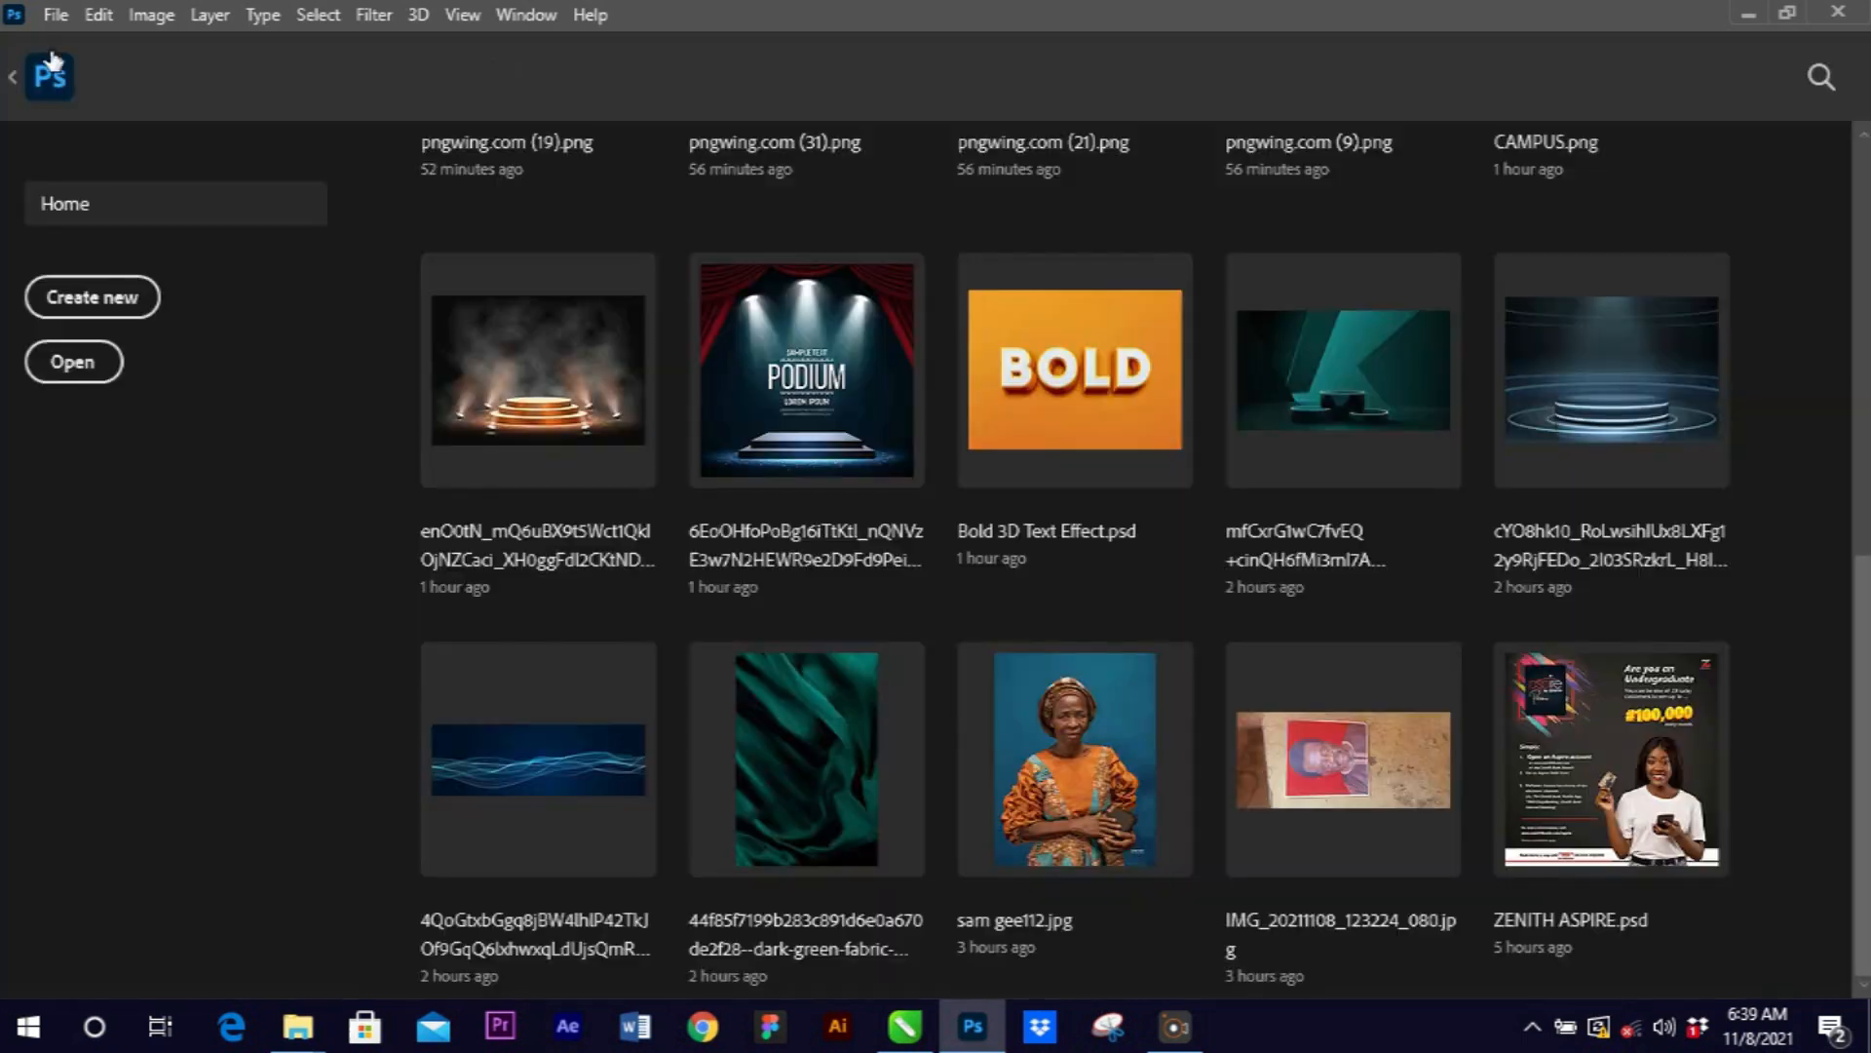
{"action": "scroll", "coordinate": [1472, 628], "scroll_direction": "up", "scroll_amount": 5}
{"action": "scroll", "coordinate": [1443, 643], "scroll_direction": "down", "scroll_amount": 5}
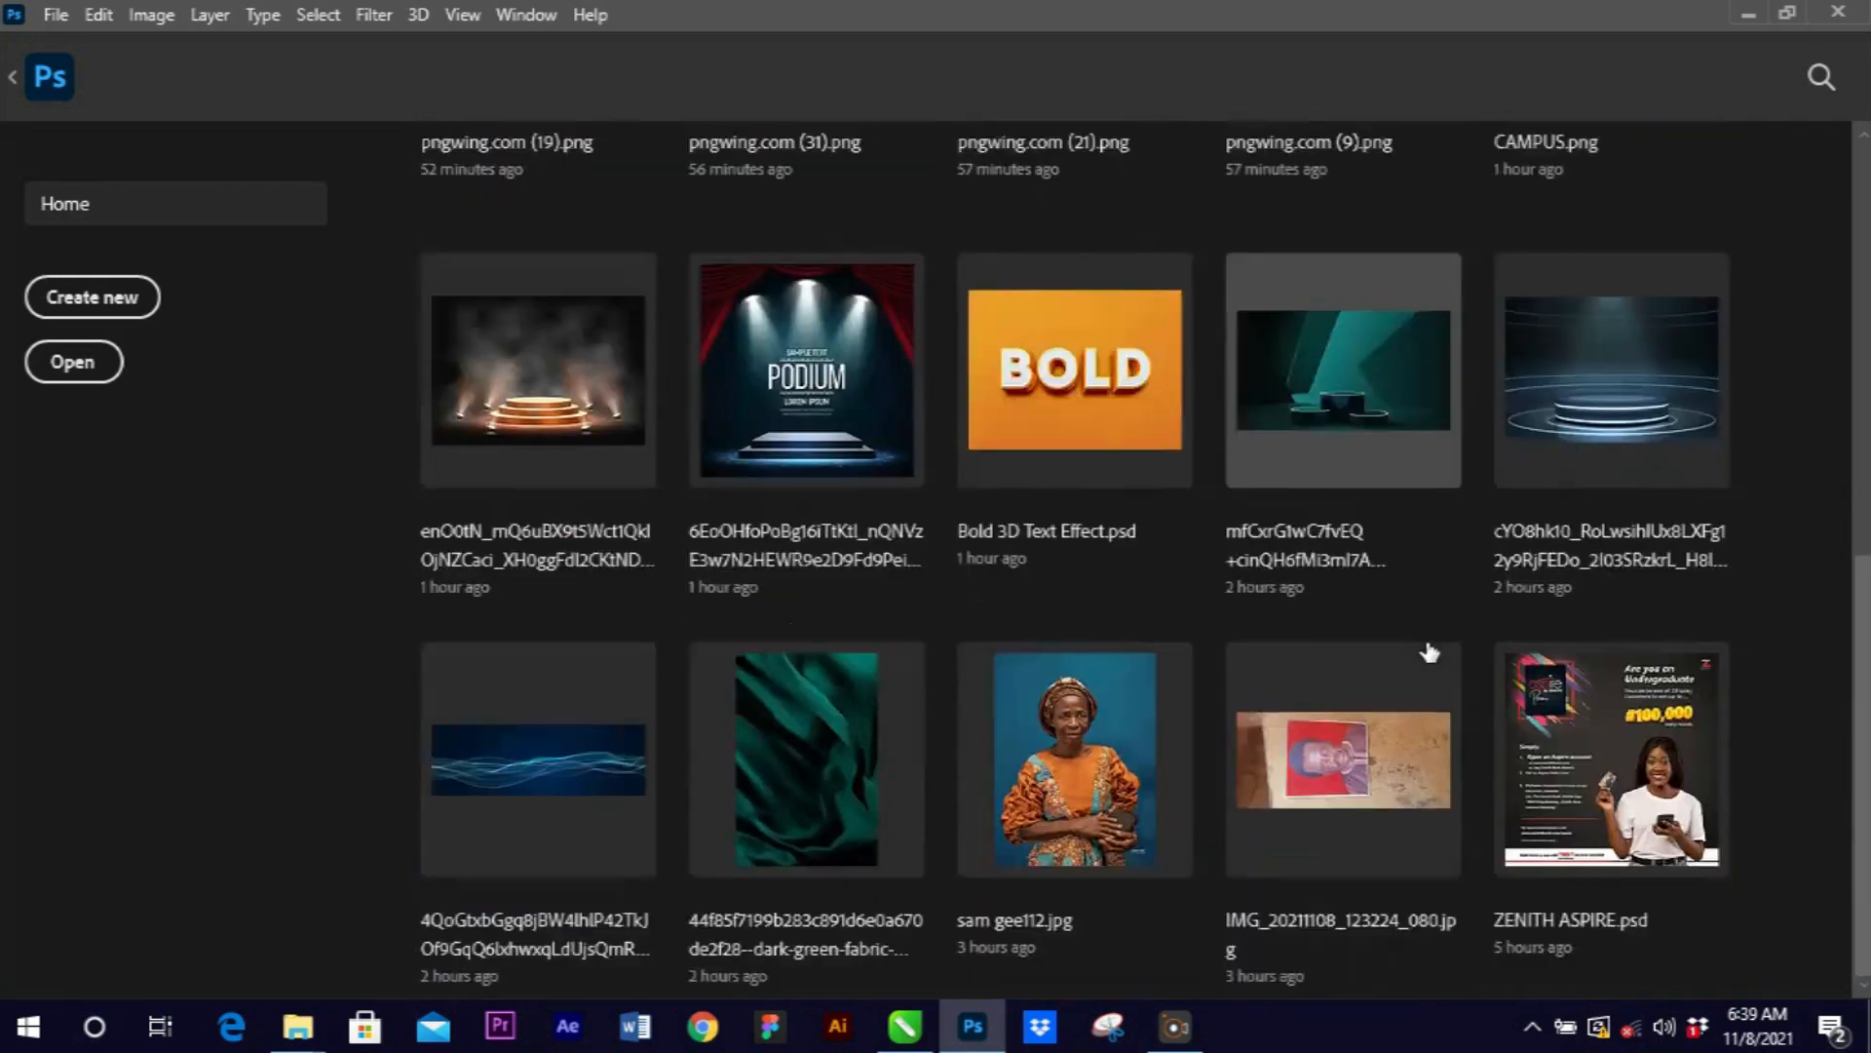
{"action": "scroll", "coordinate": [1413, 660], "scroll_direction": "up", "scroll_amount": 3}
{"action": "scroll", "coordinate": [1390, 682], "scroll_direction": "down", "scroll_amount": 2}
{"action": "scroll", "coordinate": [1384, 682], "scroll_direction": "up", "scroll_amount": 5}
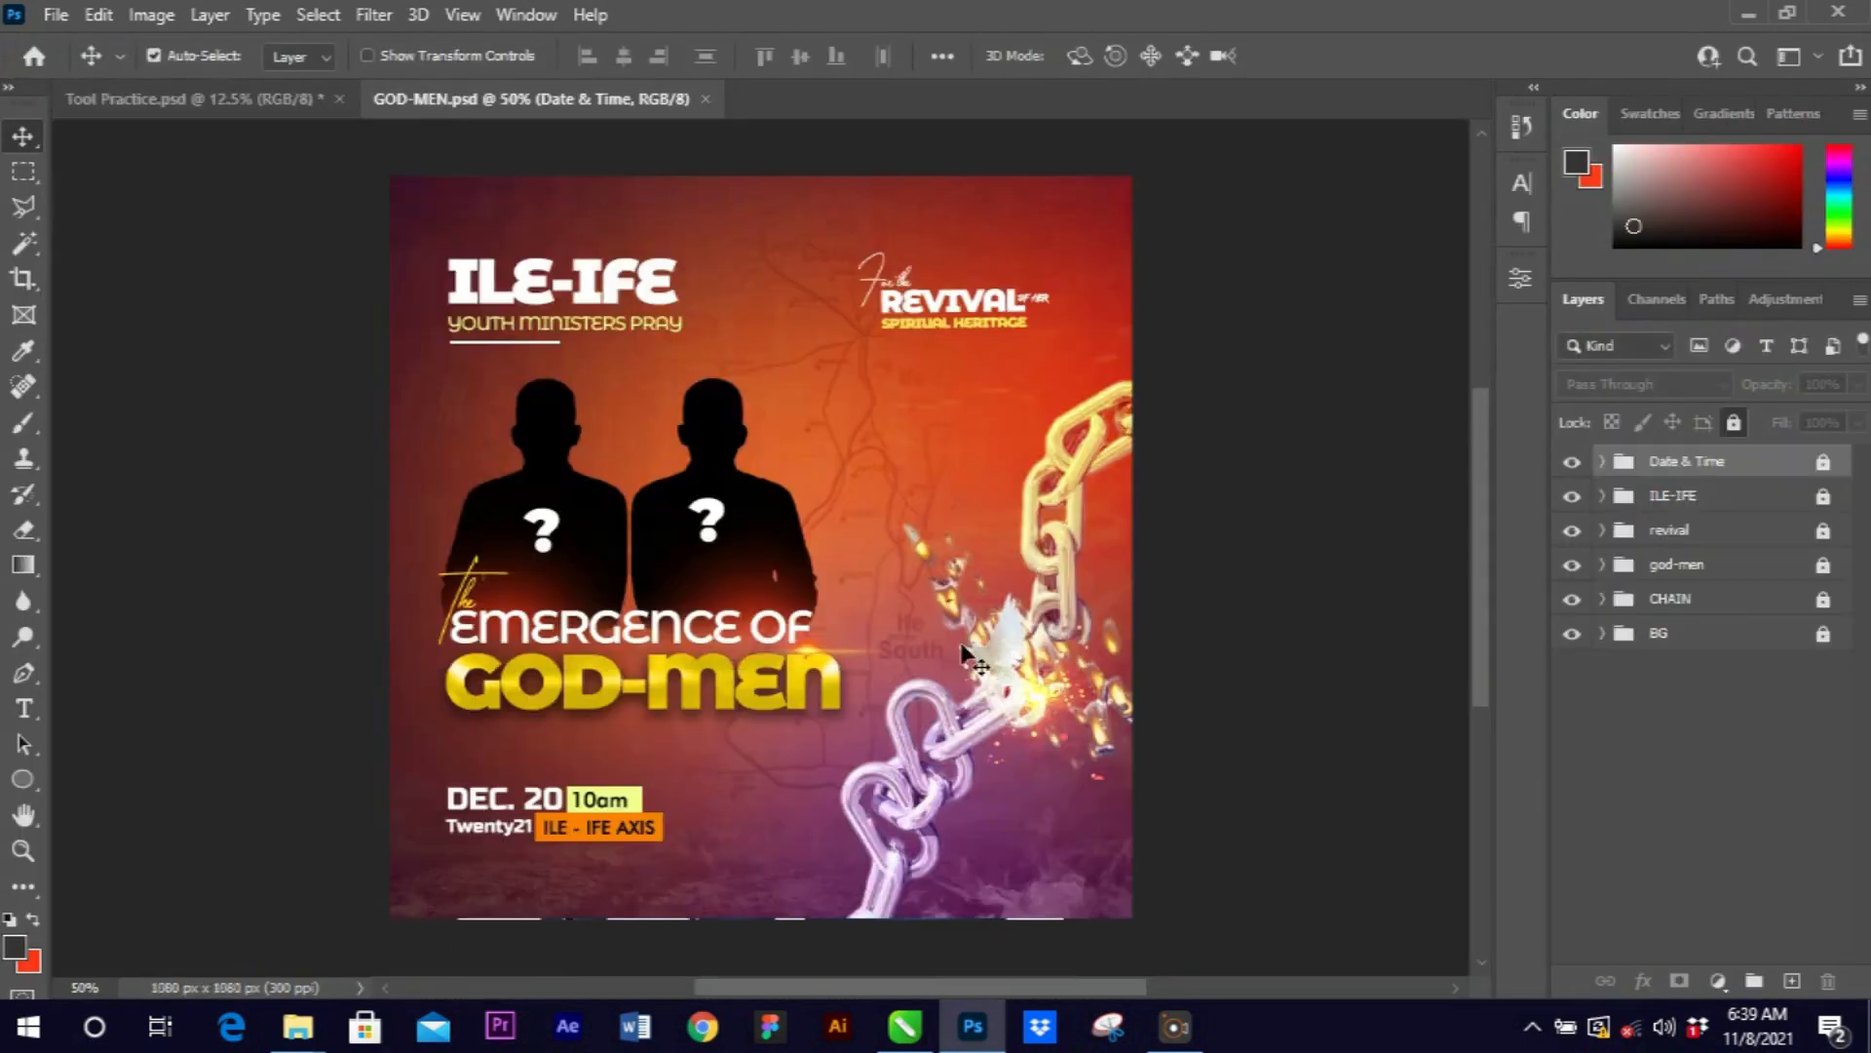
{"action": "key", "text": "ctrl+minus"}
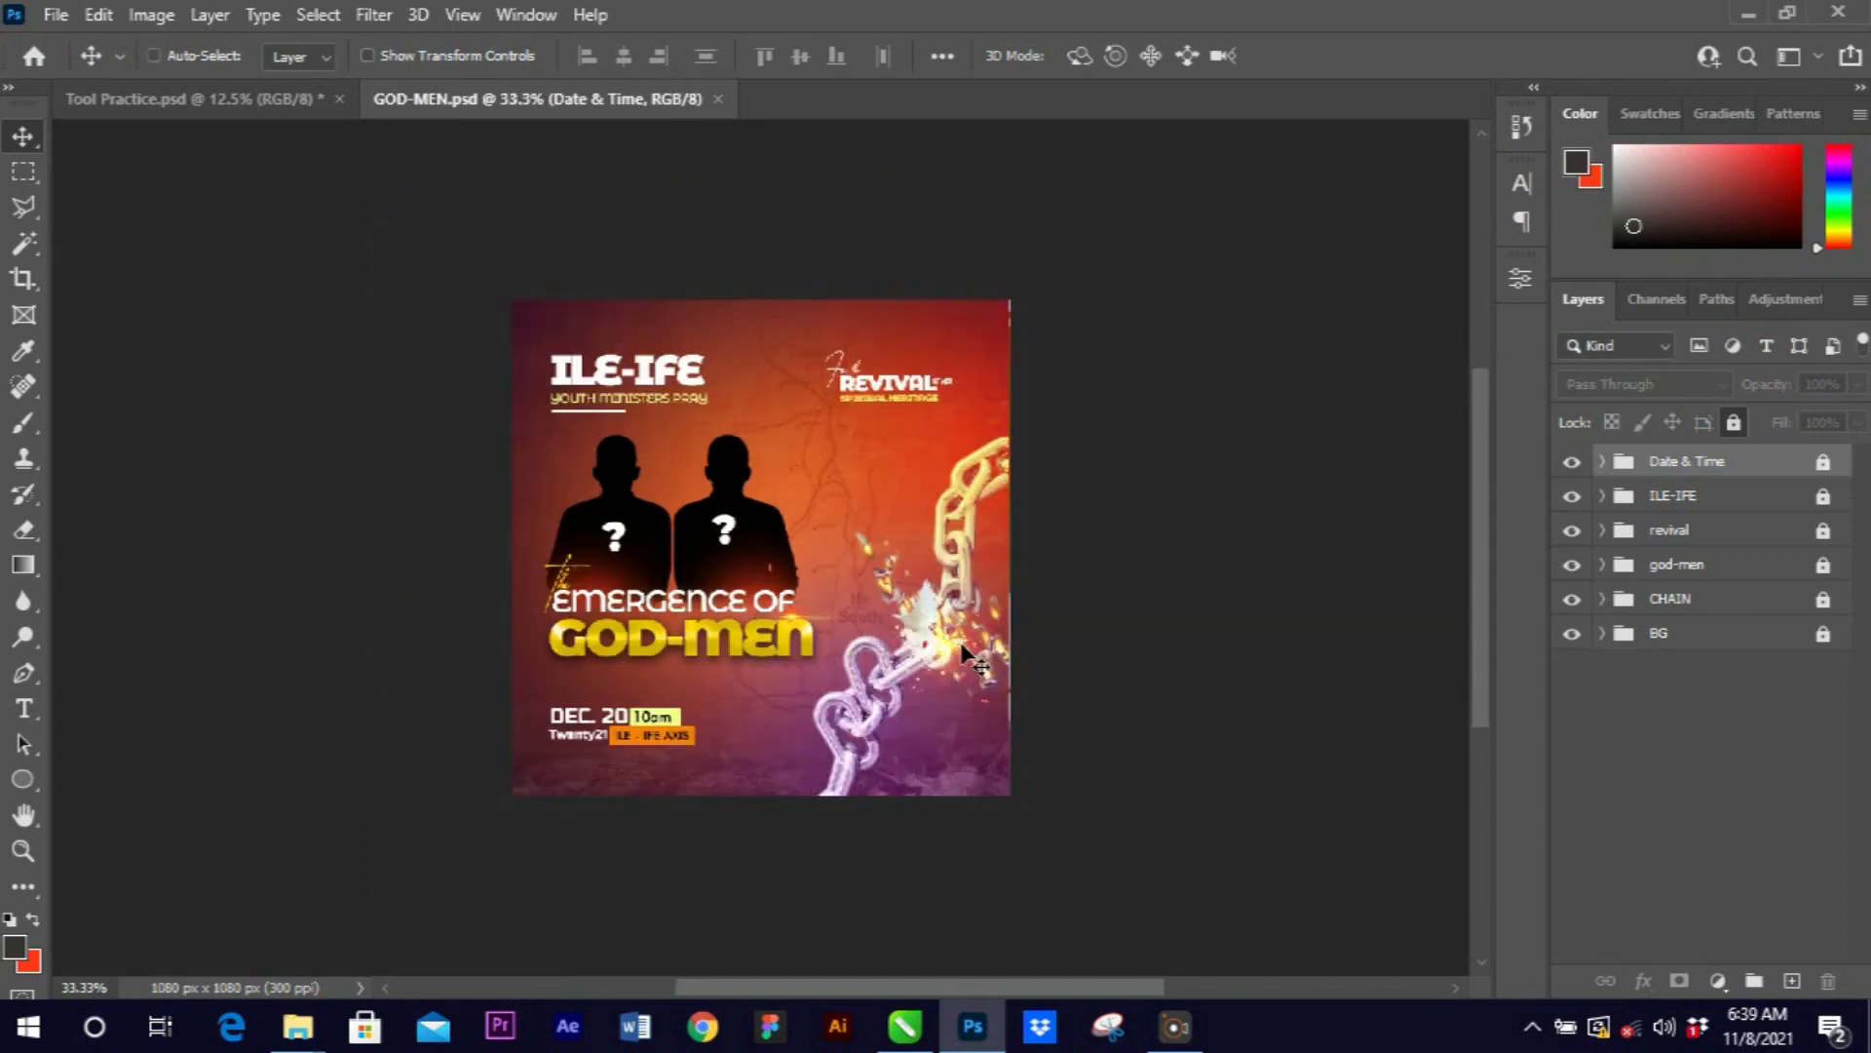
{"action": "key", "text": "ctrl+plus"}
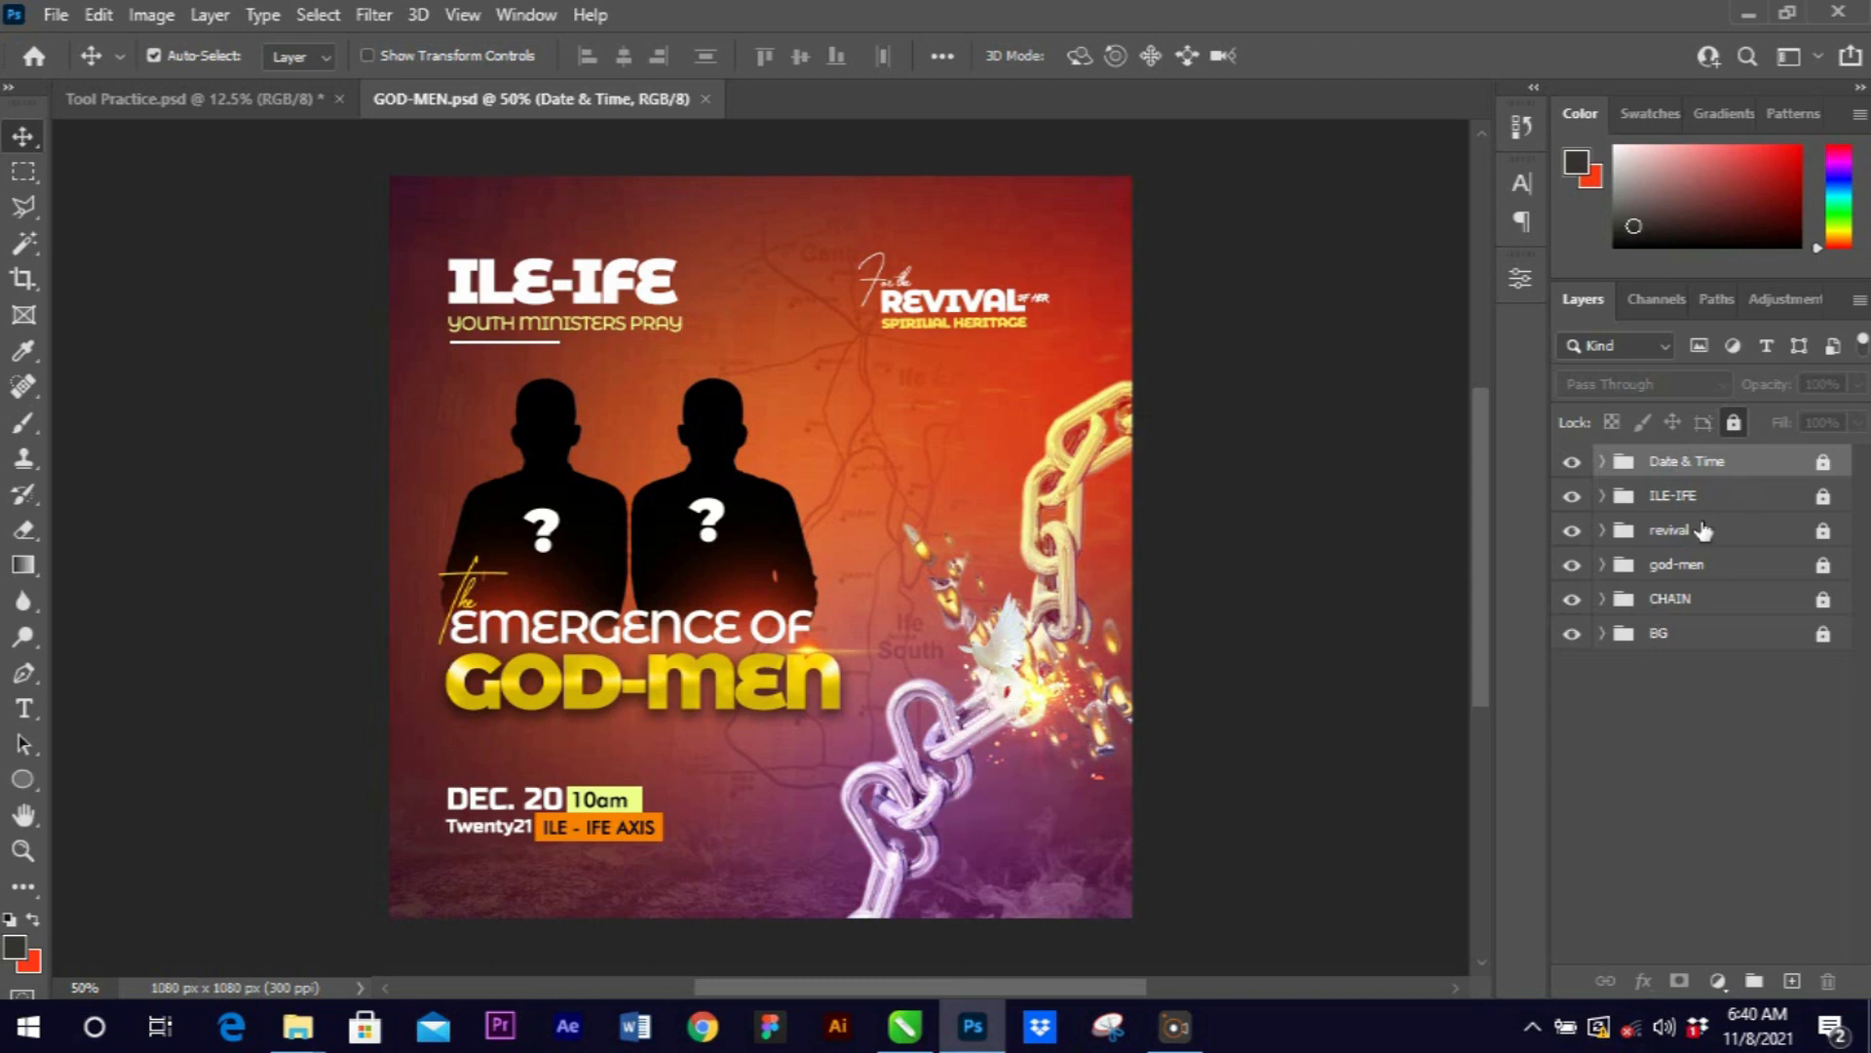
Hide the CHAIN, god-men, revival, ILE-IFE and Date & Time groups, leaving only the BG group visible.
{"action": "left_click", "coordinate": [1573, 602]}
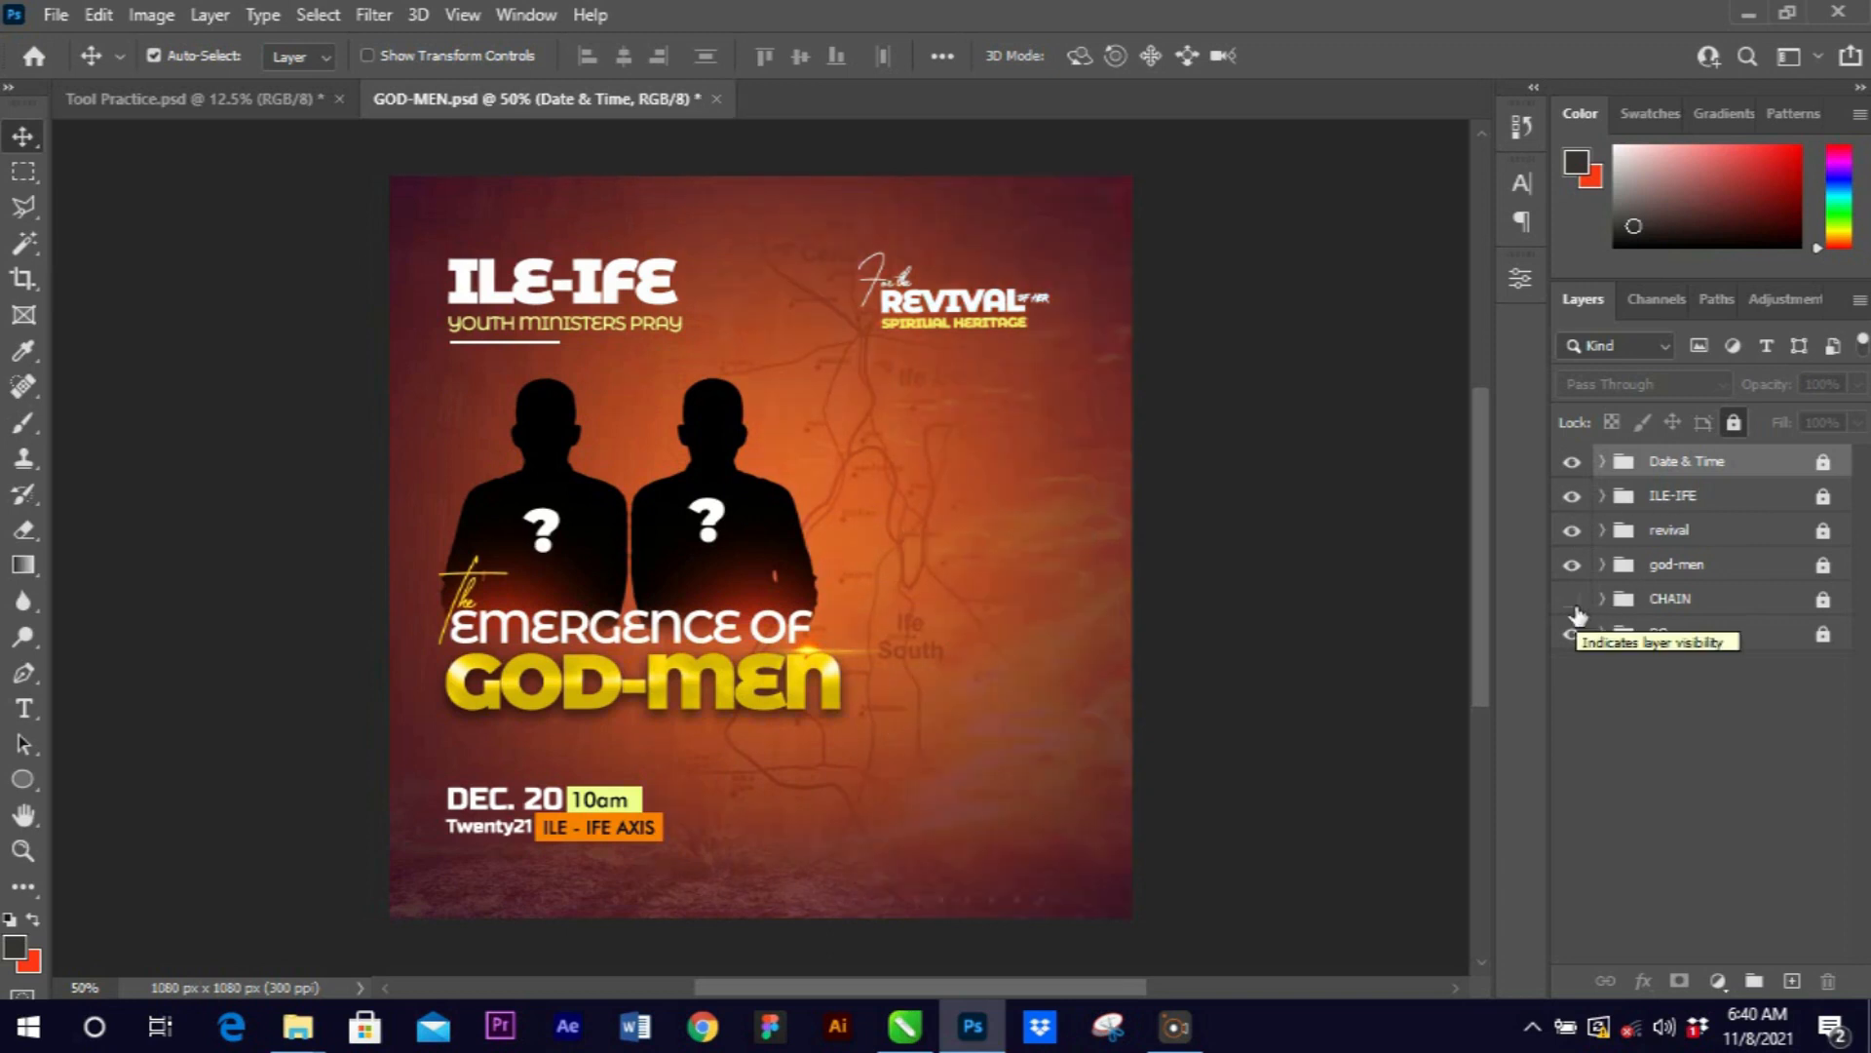
{"action": "left_click", "coordinate": [1572, 565]}
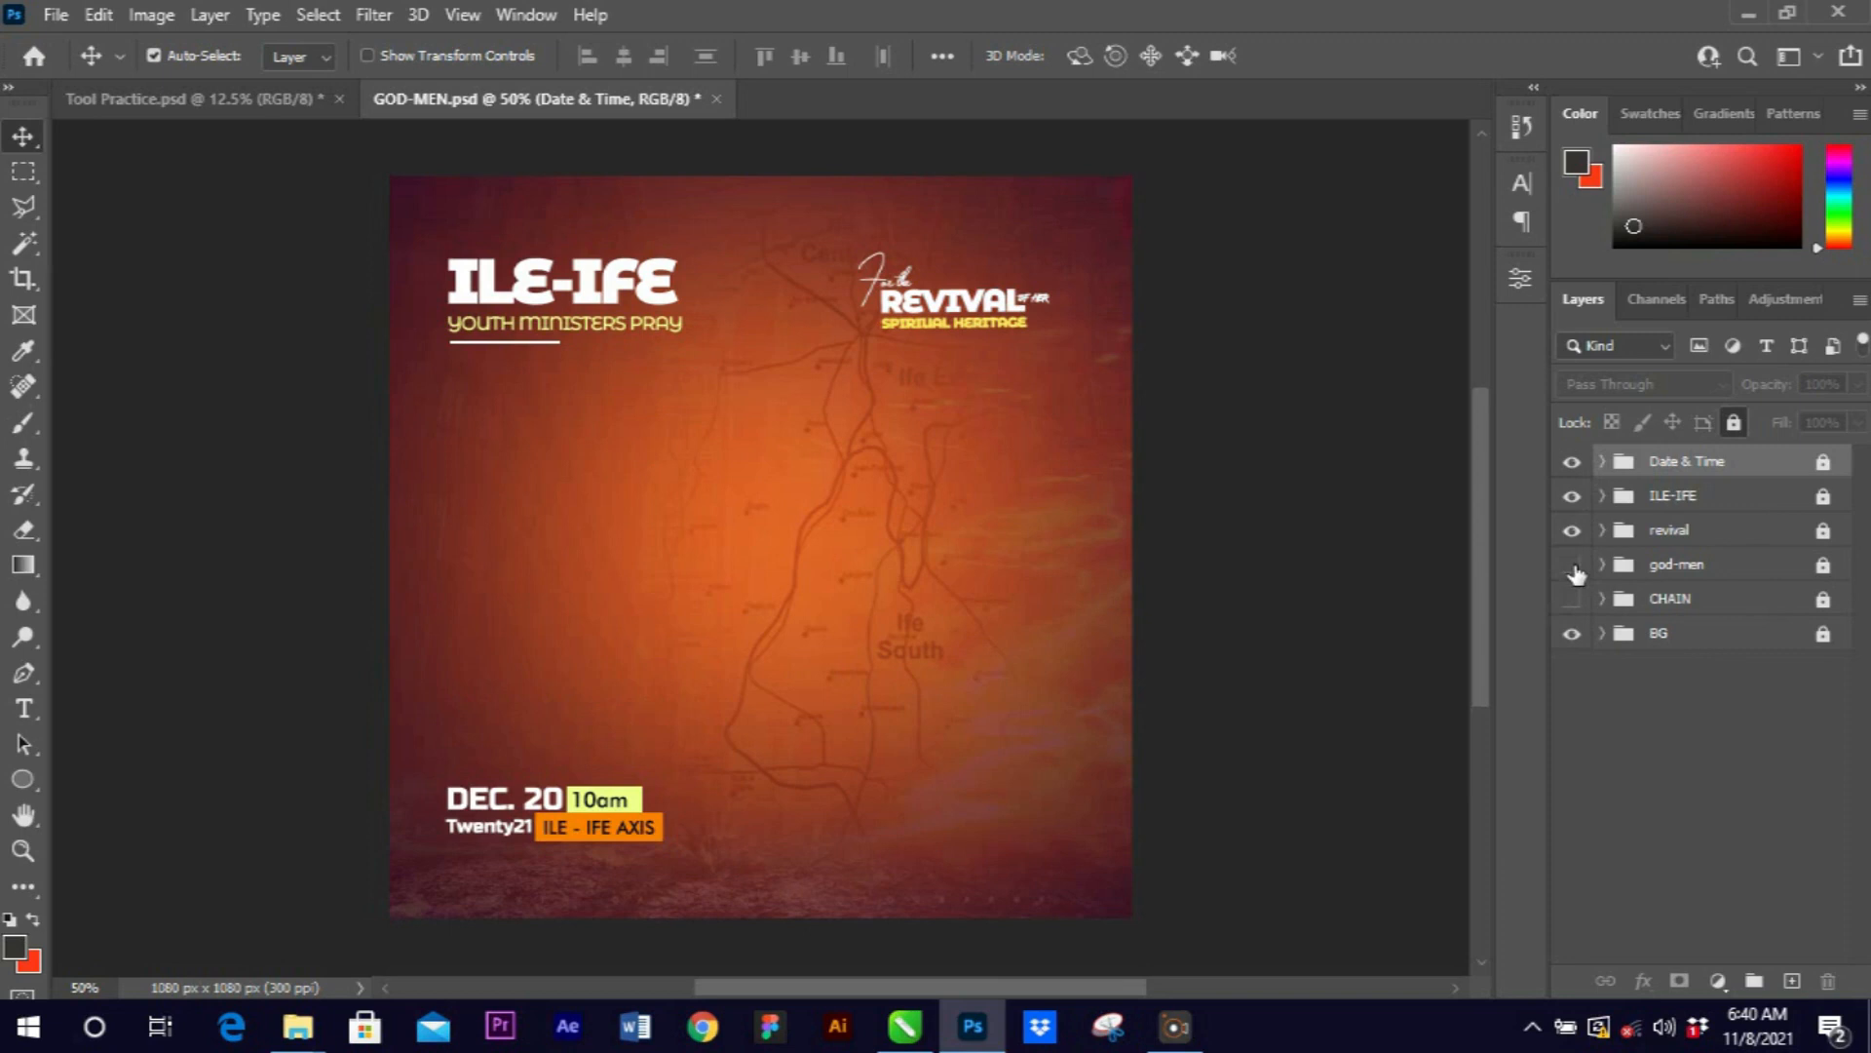
{"action": "left_click", "coordinate": [1573, 532]}
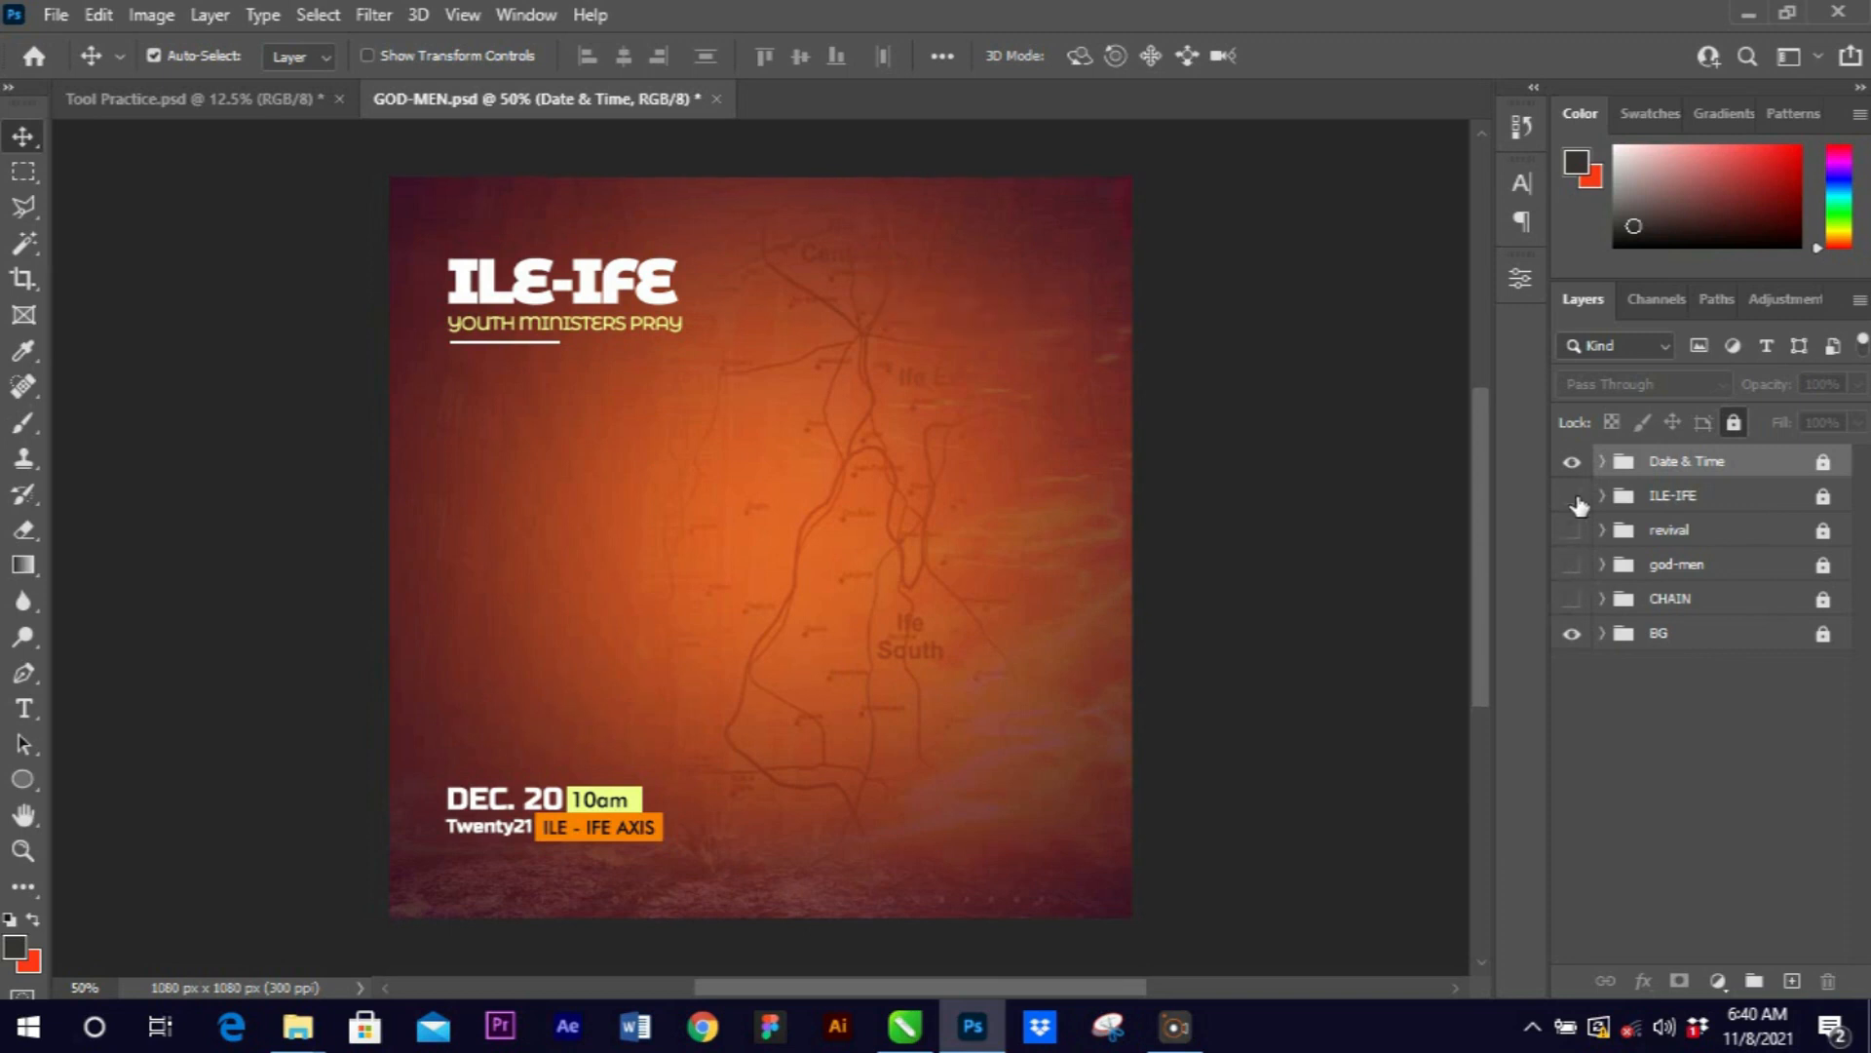
{"action": "left_click", "coordinate": [1572, 497]}
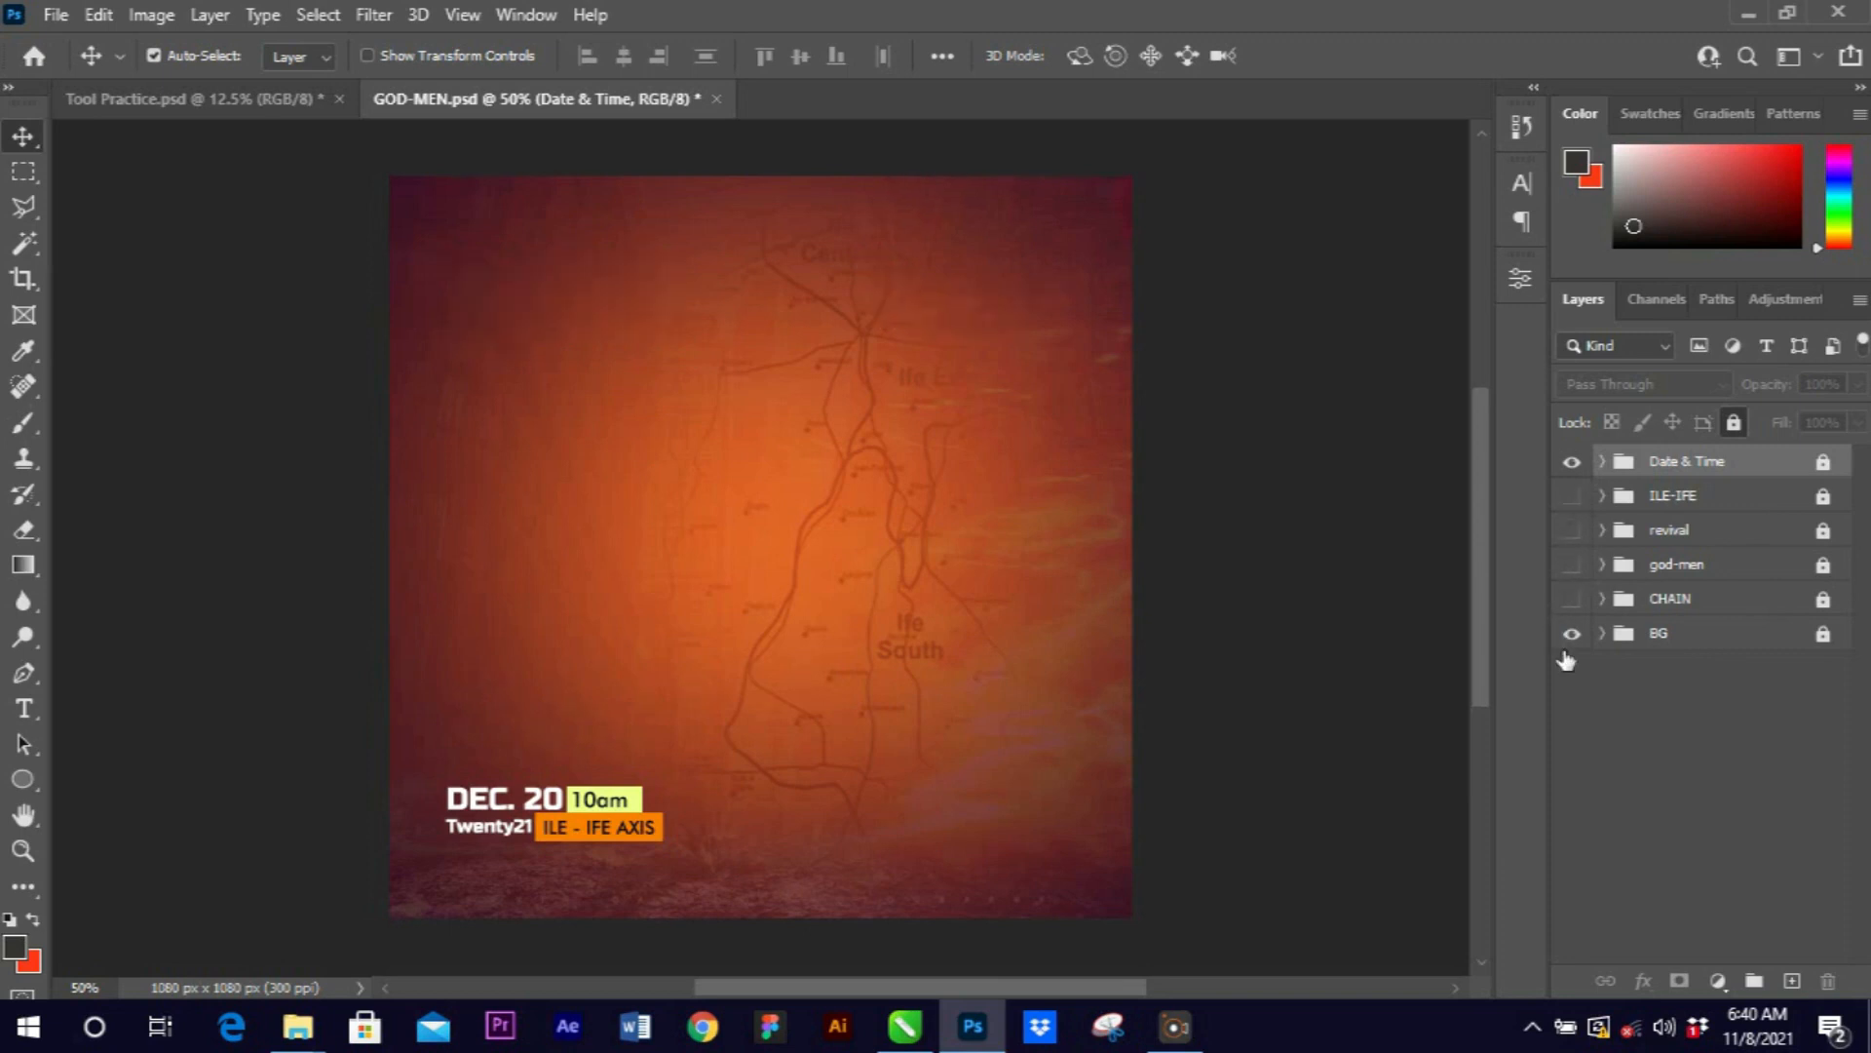
{"action": "left_click", "coordinate": [1572, 462]}
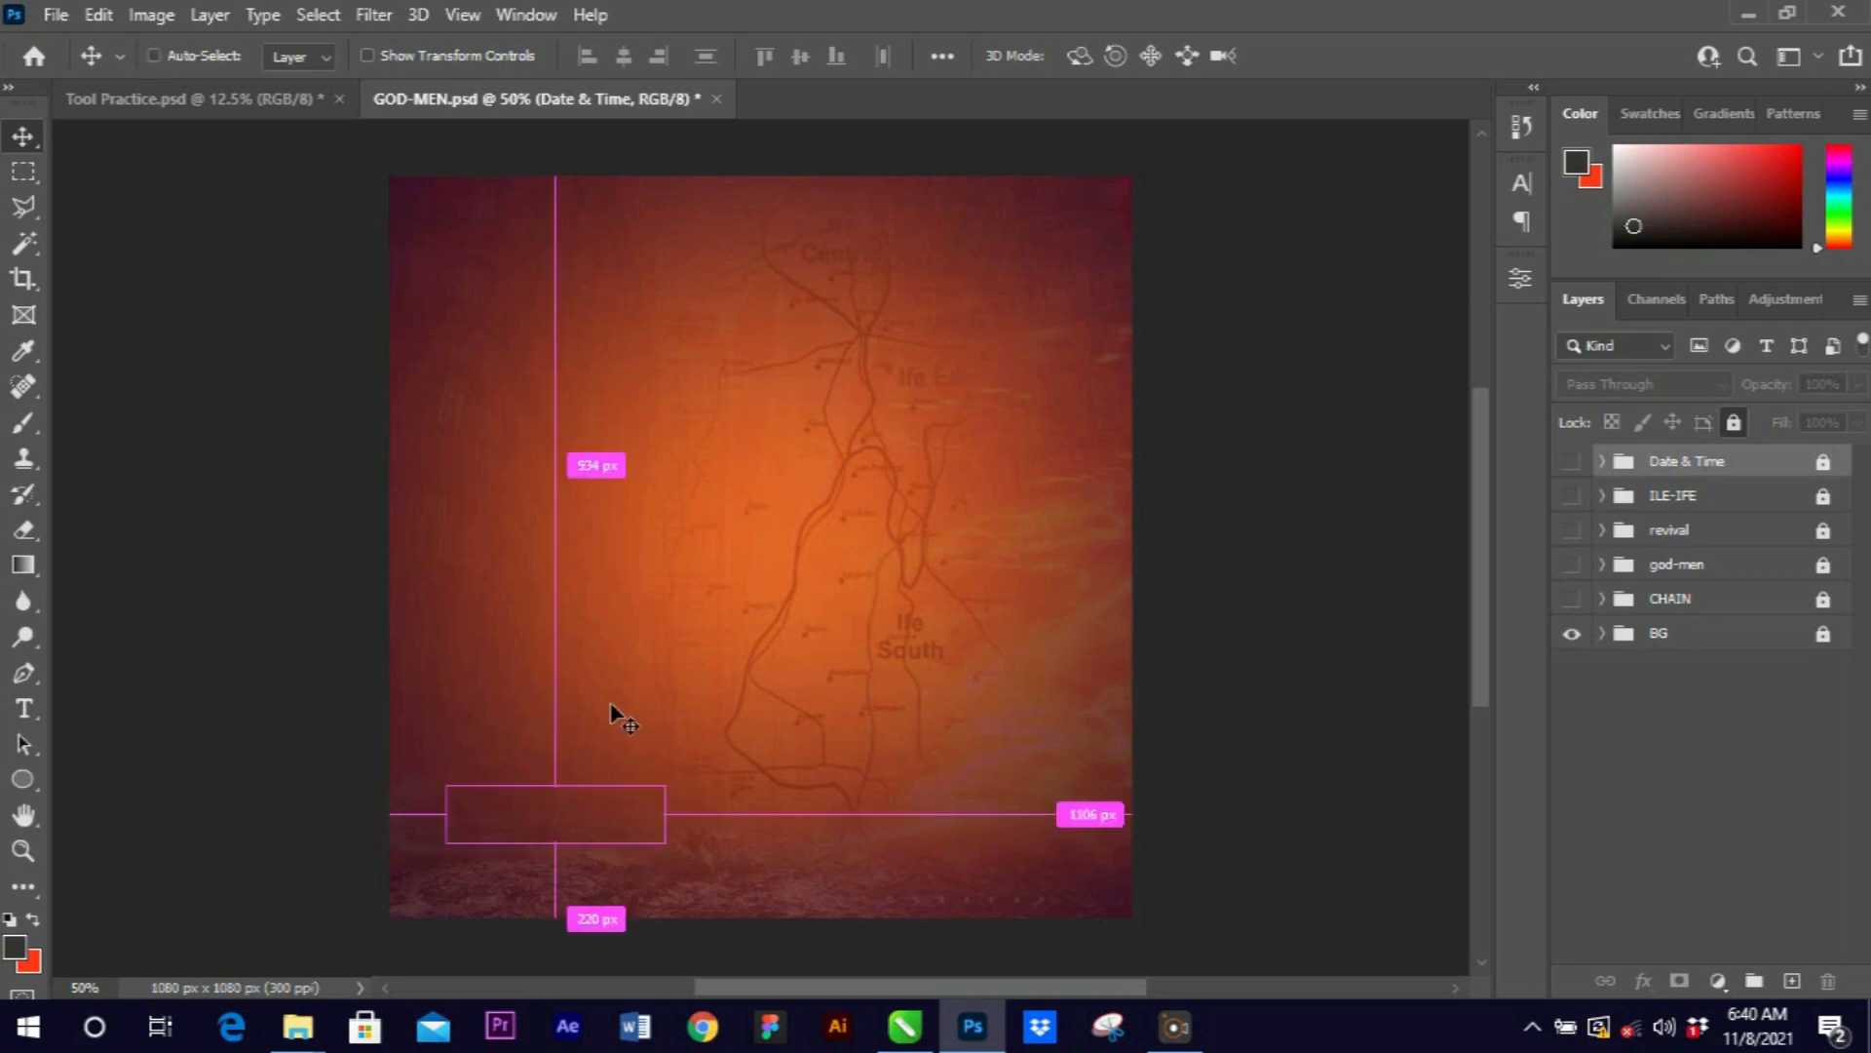
Examine the flyer background's faint map and texture up close, and show the Date & Time group again.
{"action": "key", "text": "ctrl+plus"}
{"action": "key", "text": "ctrl+plus"}
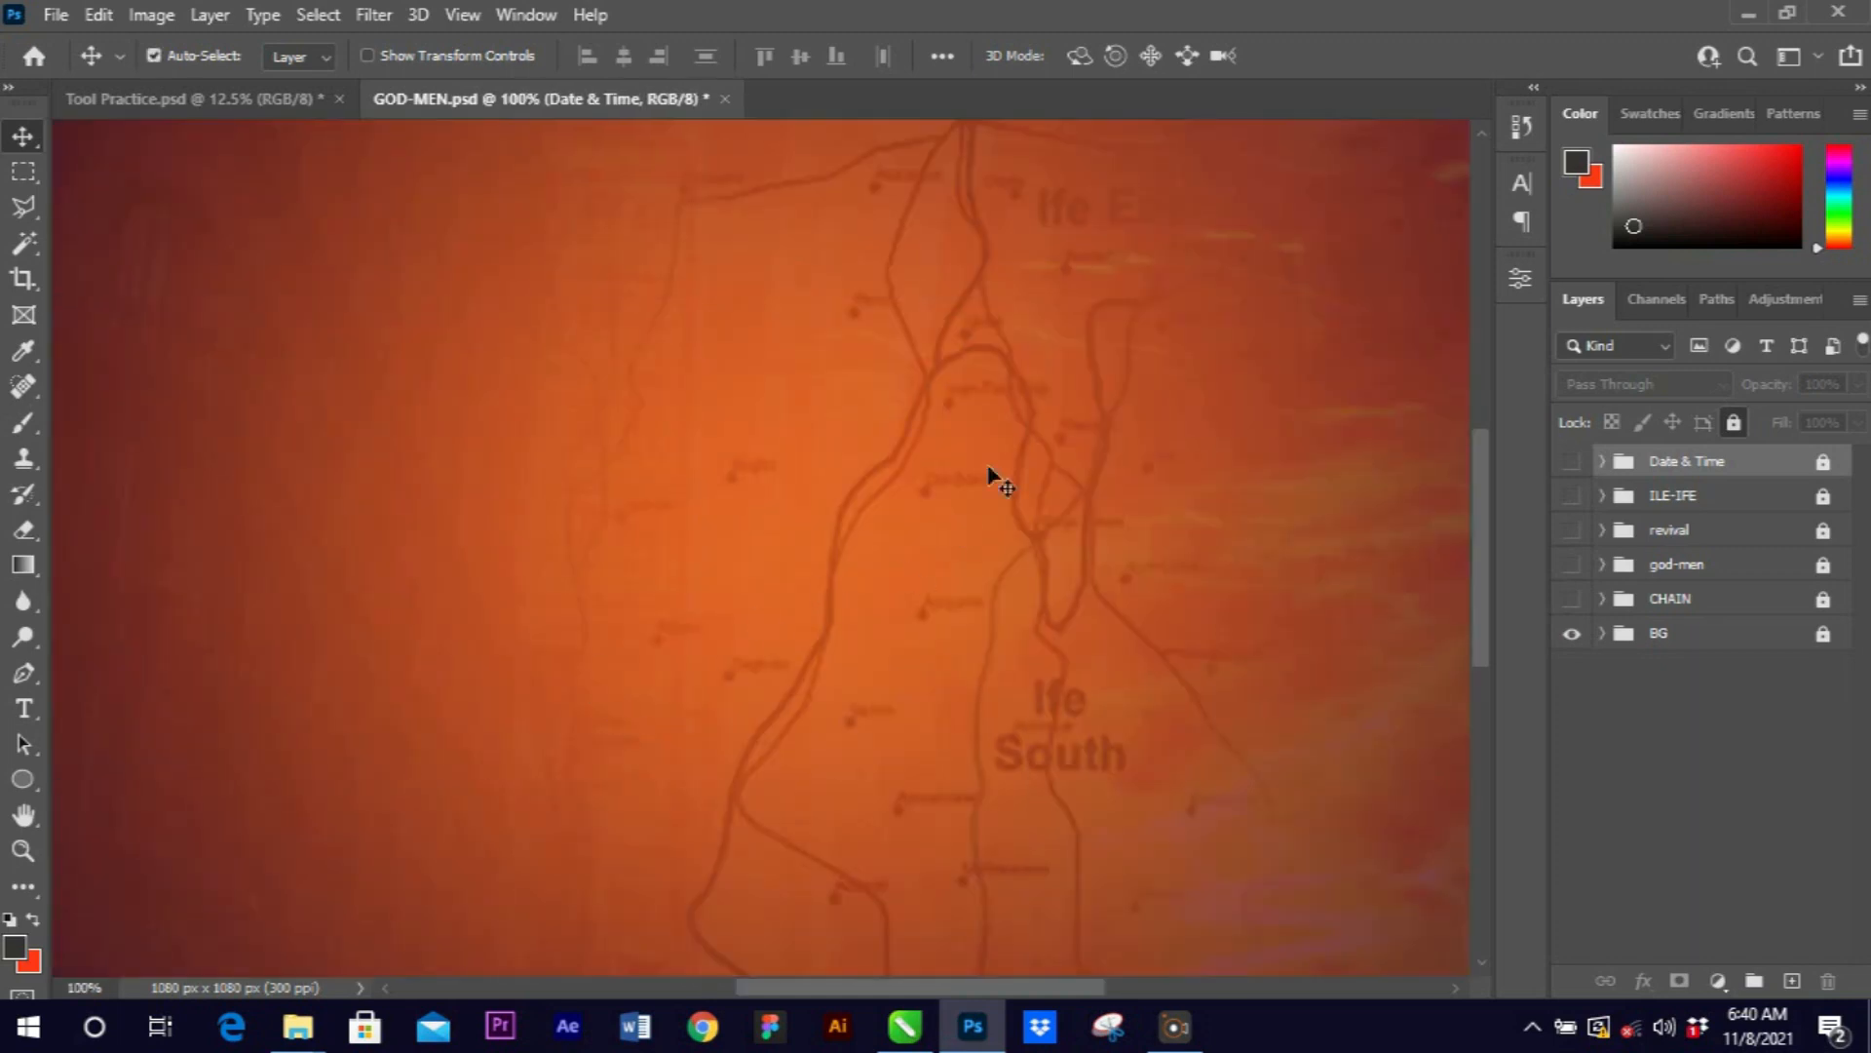
{"action": "scroll", "coordinate": [1496, 464], "scroll_direction": "up", "scroll_amount": 5}
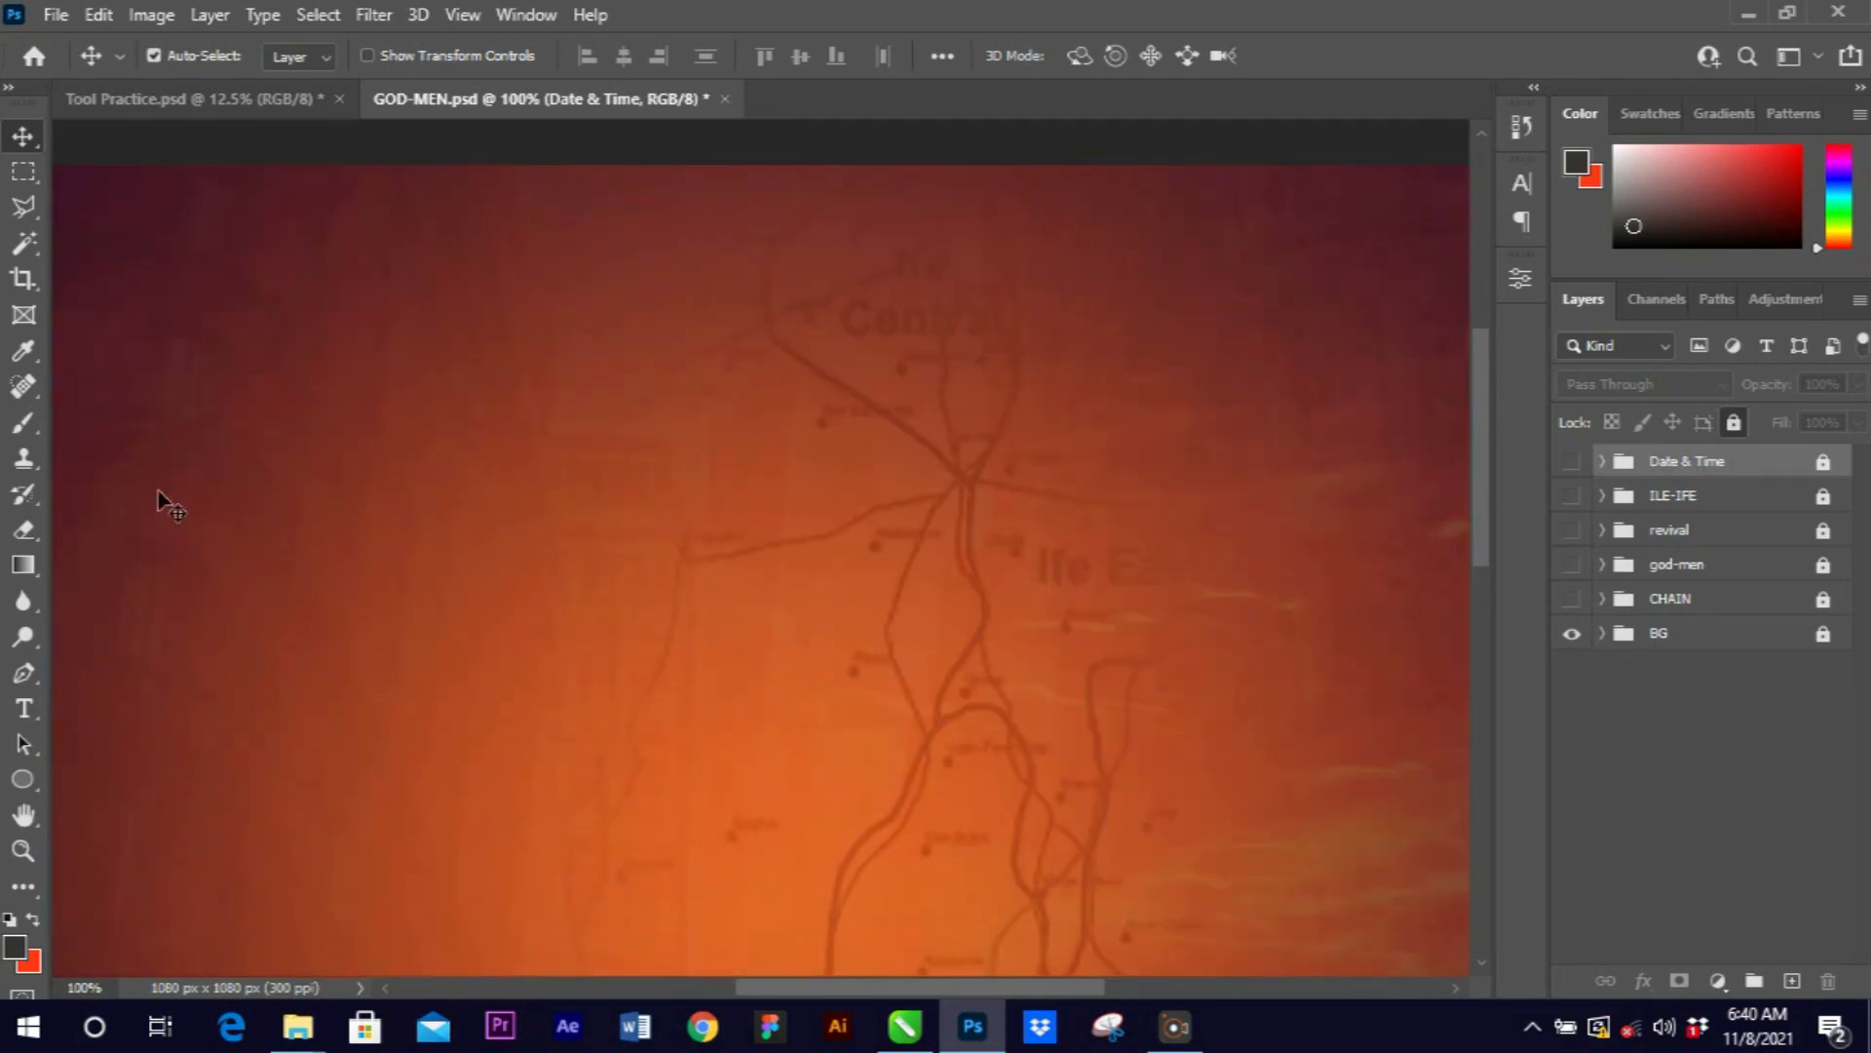
{"action": "scroll", "coordinate": [585, 683], "scroll_direction": "left", "scroll_amount": 5}
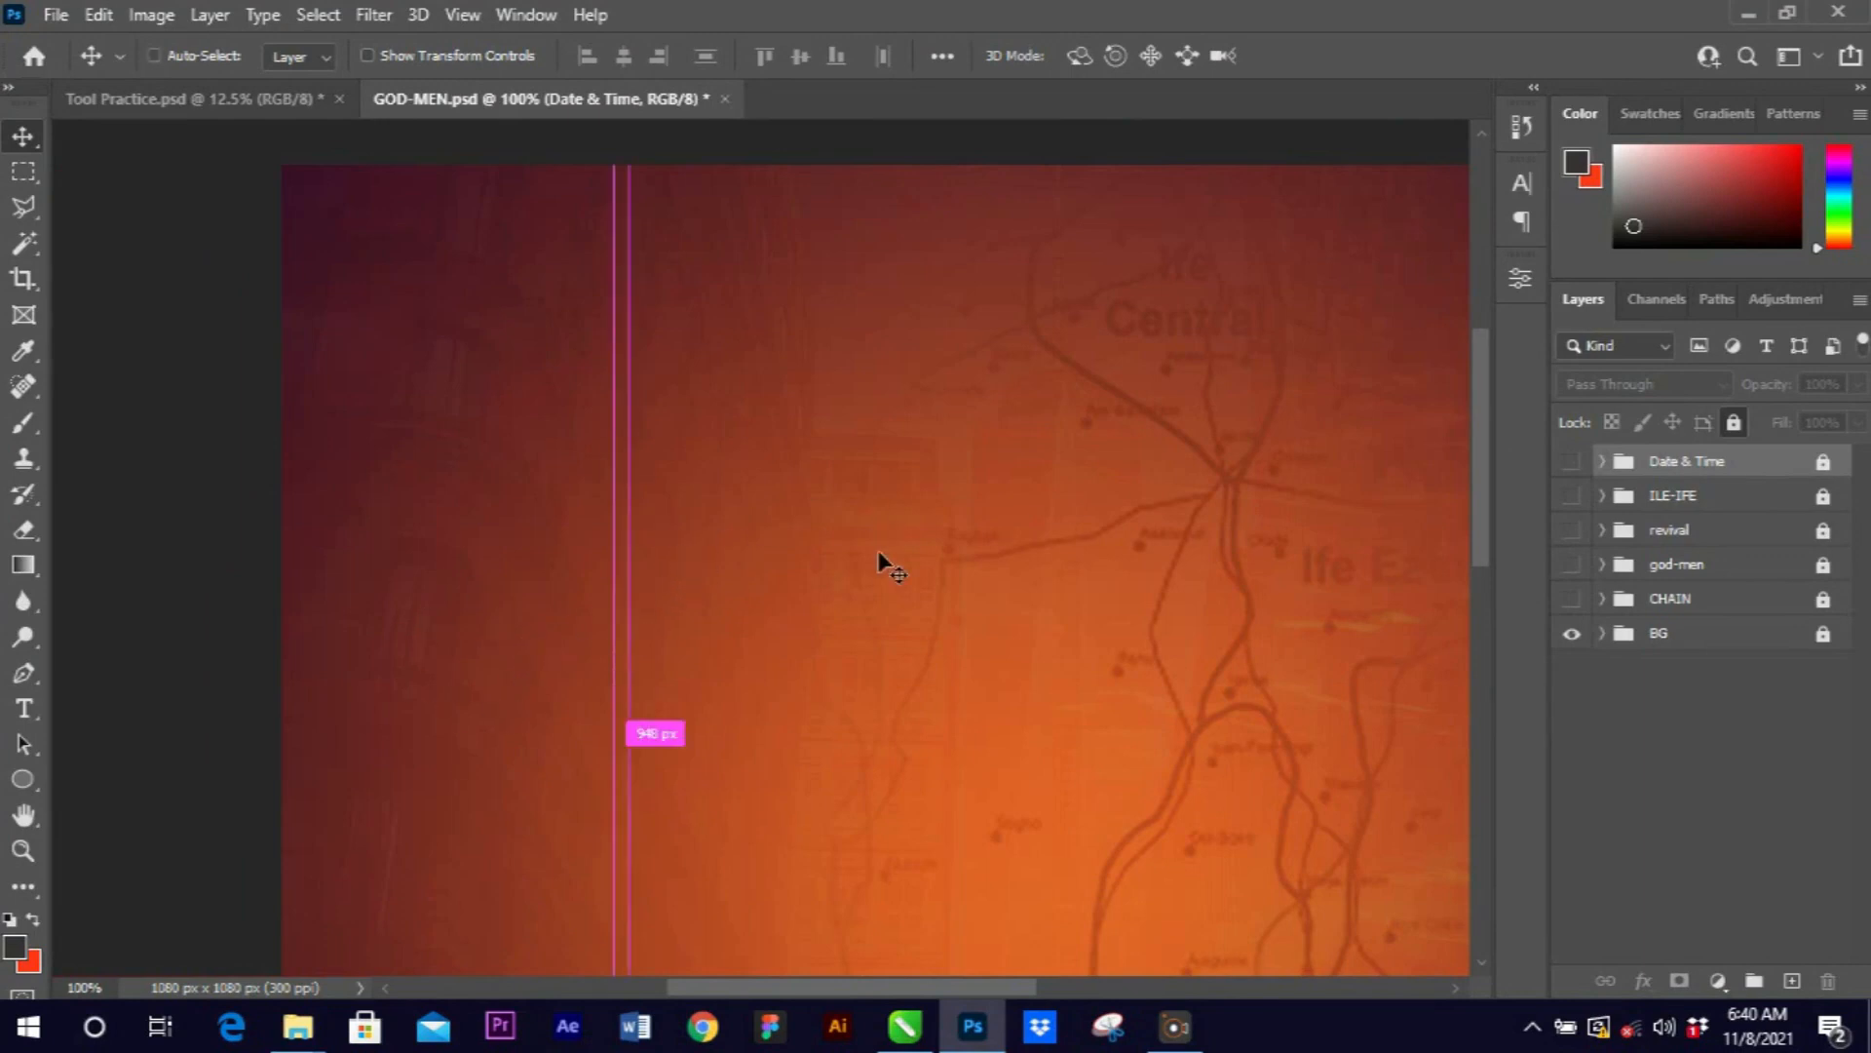
{"action": "key", "text": "ctrl+minus"}
{"action": "key", "text": "ctrl+minus"}
{"action": "scroll", "coordinate": [984, 554], "scroll_direction": "down", "scroll_amount": 3}
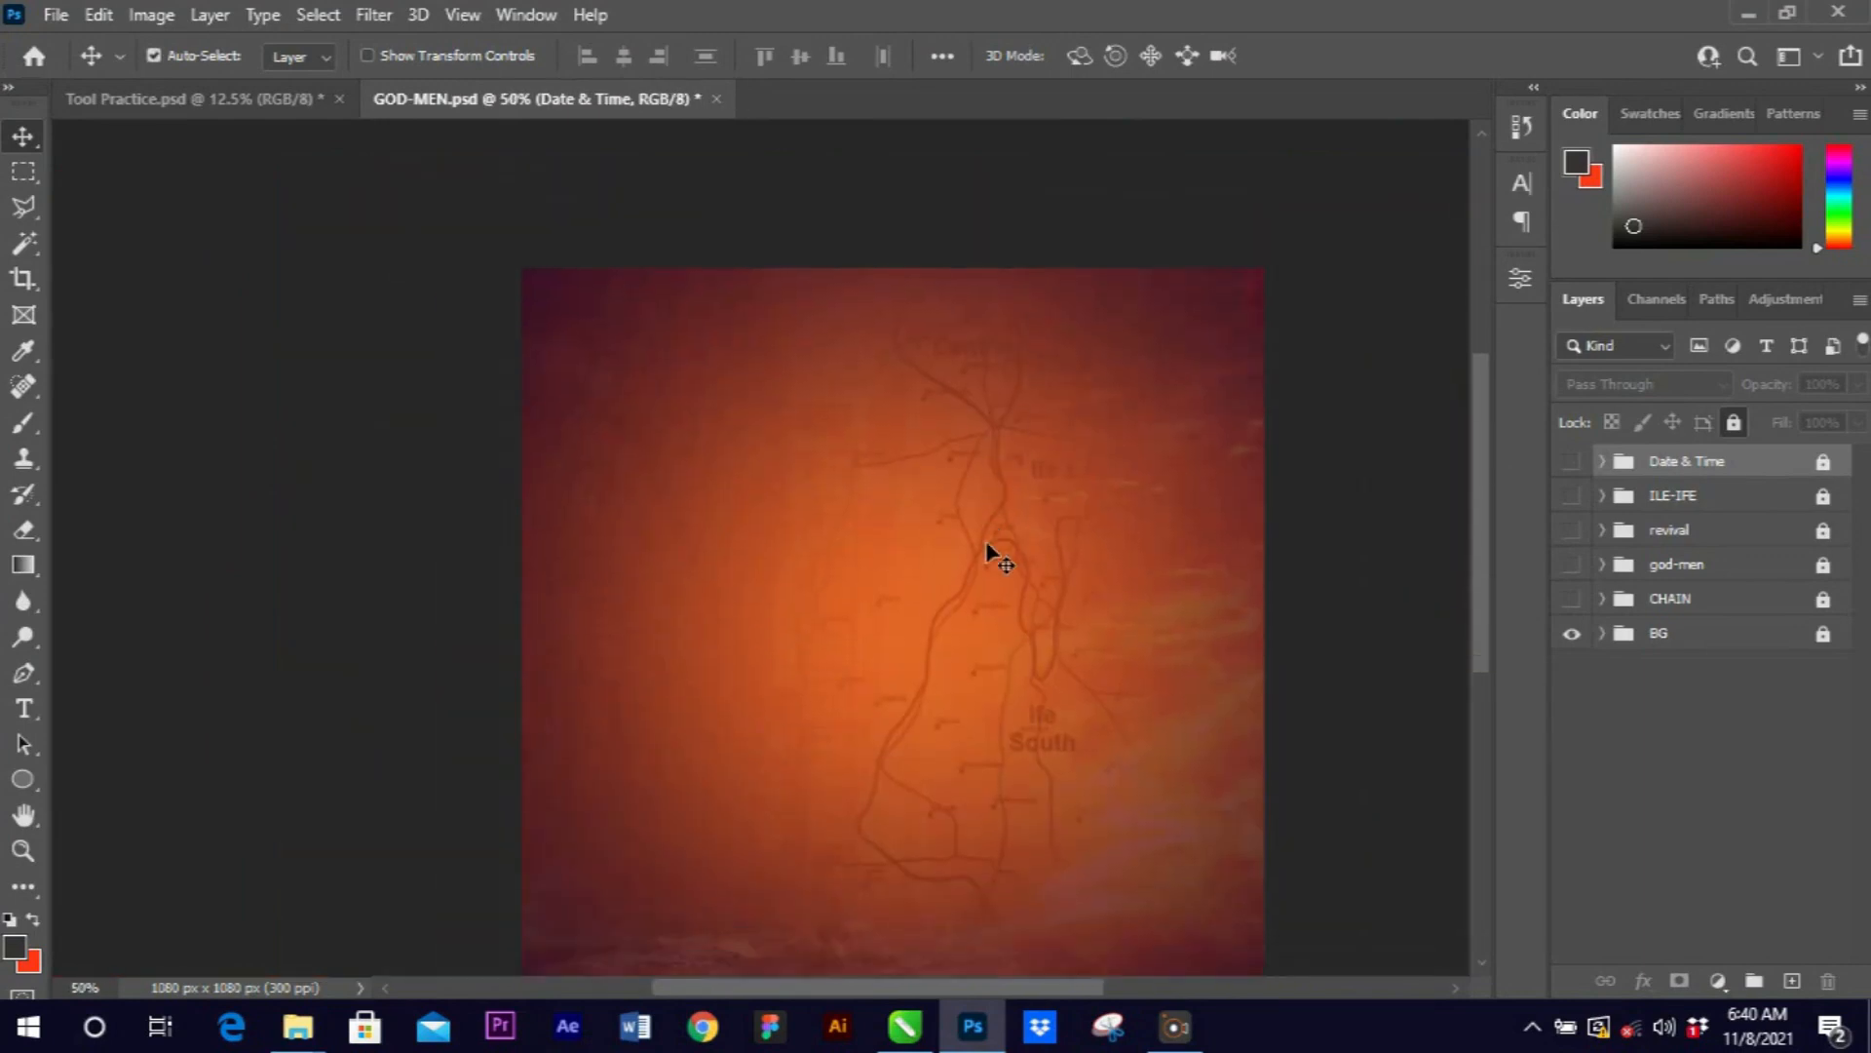
{"action": "left_click", "coordinate": [1560, 470]}
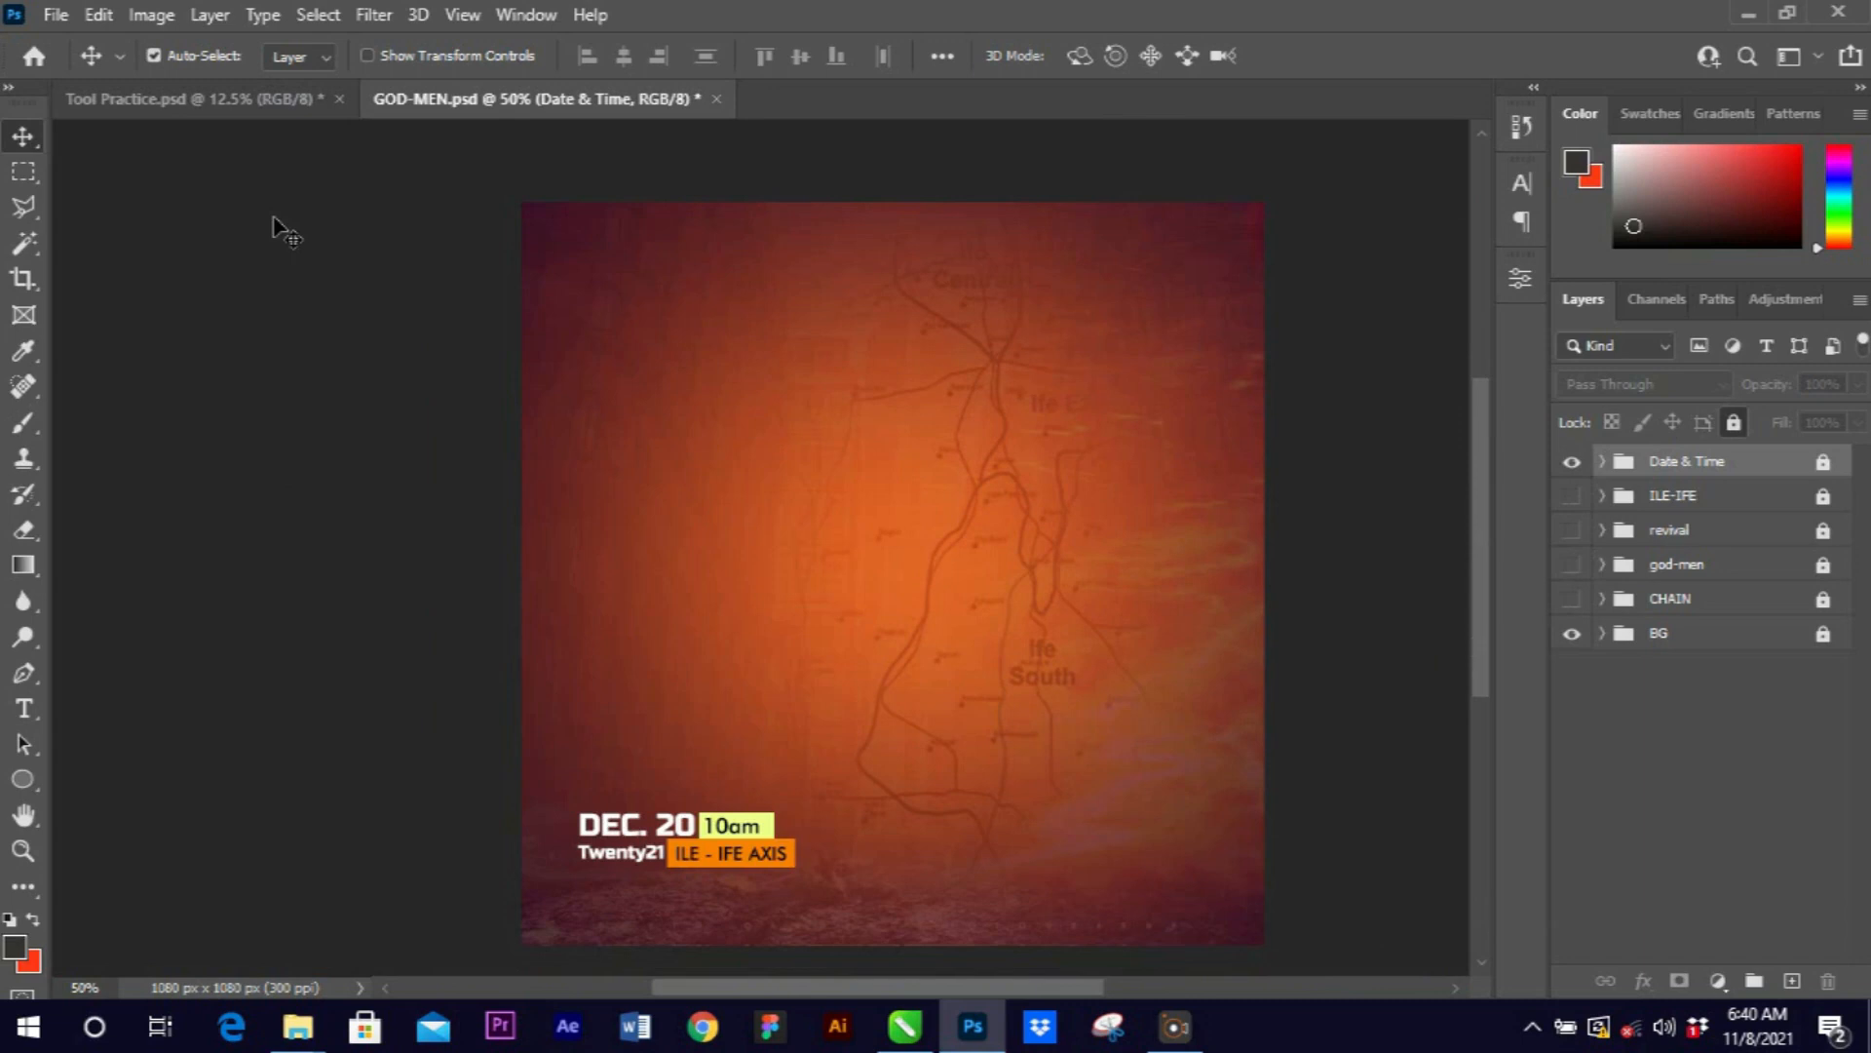
Create a new 1080 x 1080 px RGB document at 72 pixels/inch with a white background.
{"action": "key", "text": "ctrl+n"}
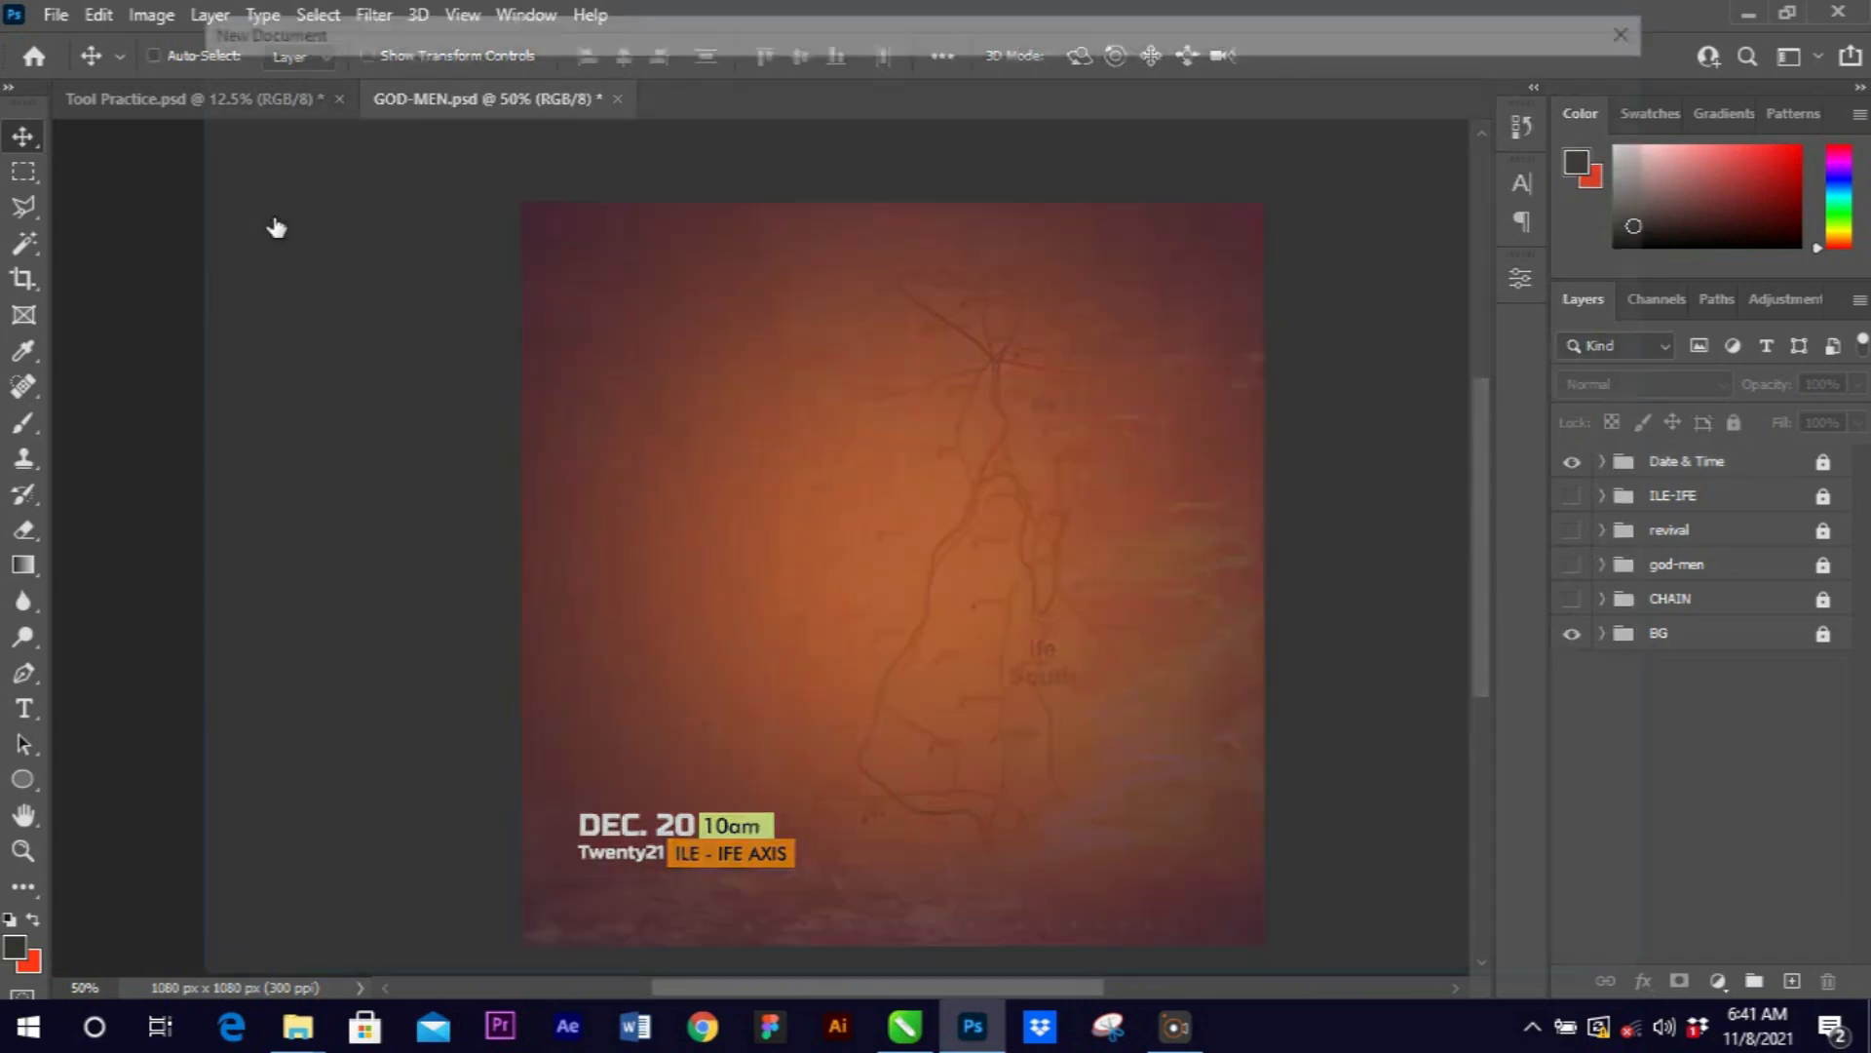
{"action": "left_click", "coordinate": [598, 305]}
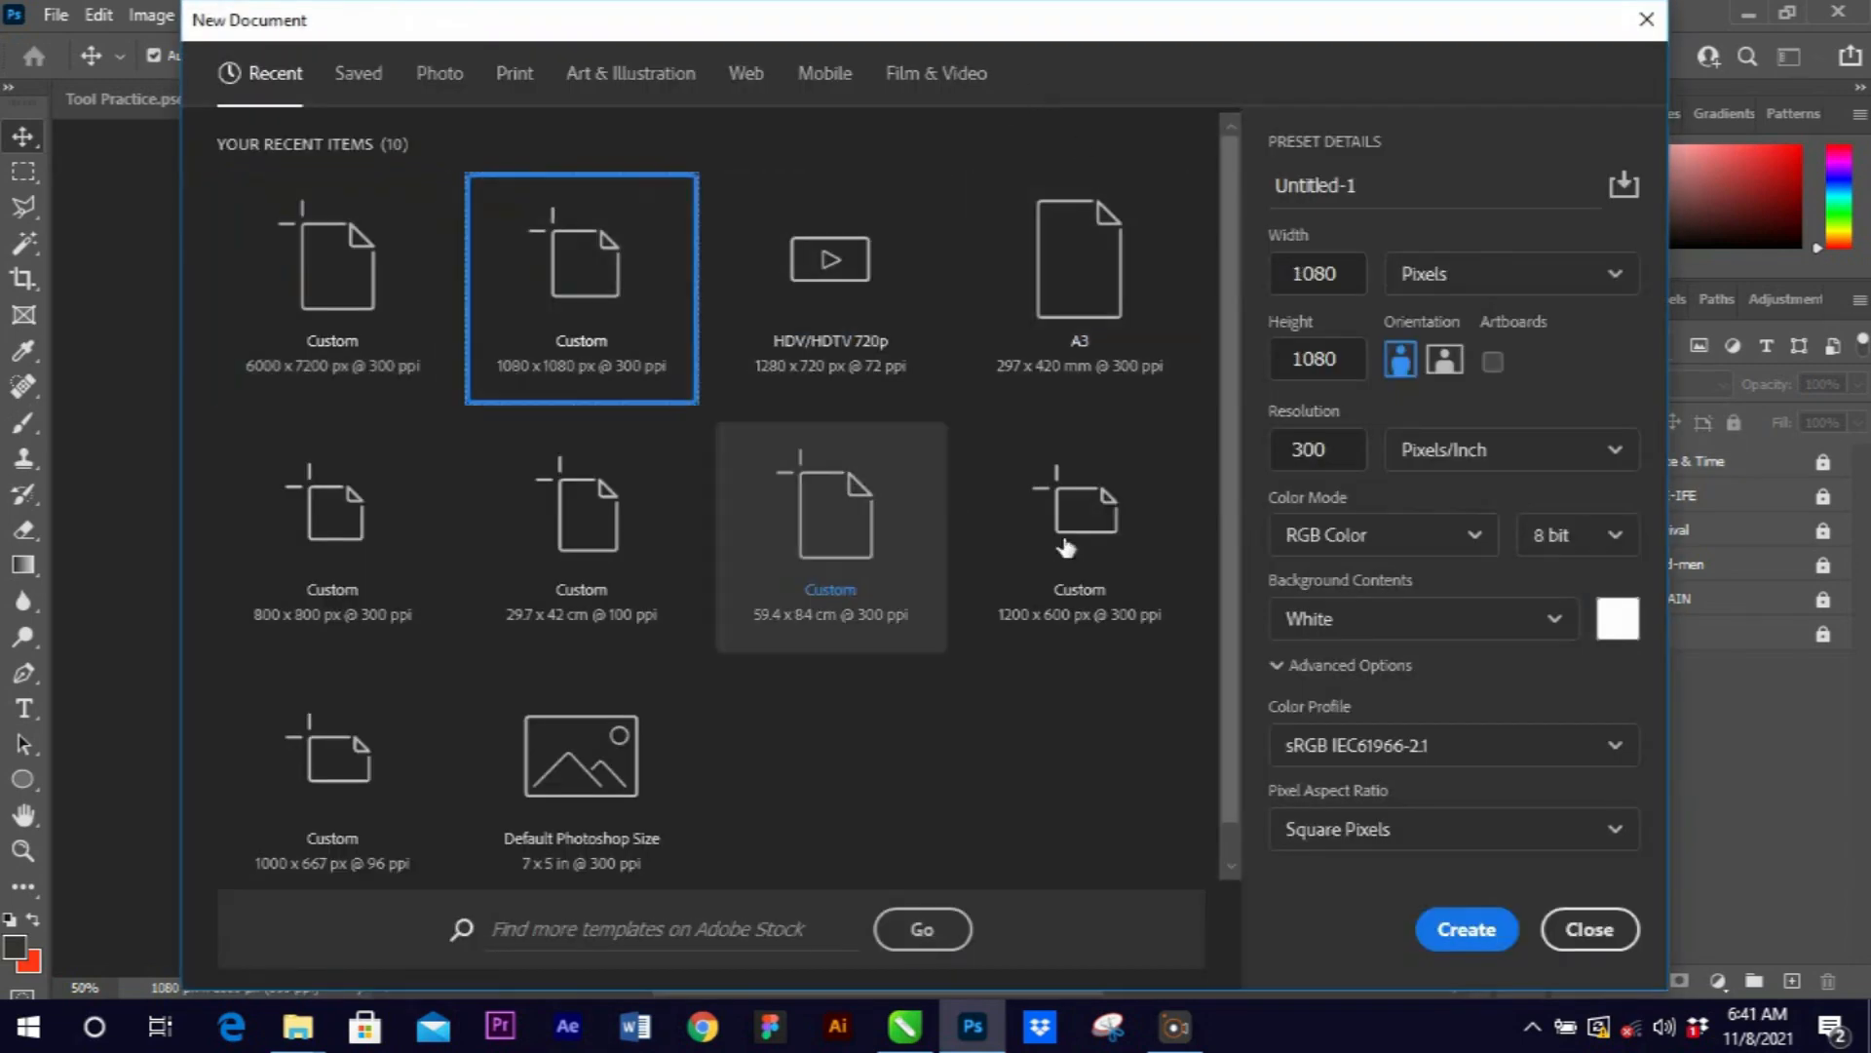
{"action": "left_click", "coordinate": [1316, 451]}
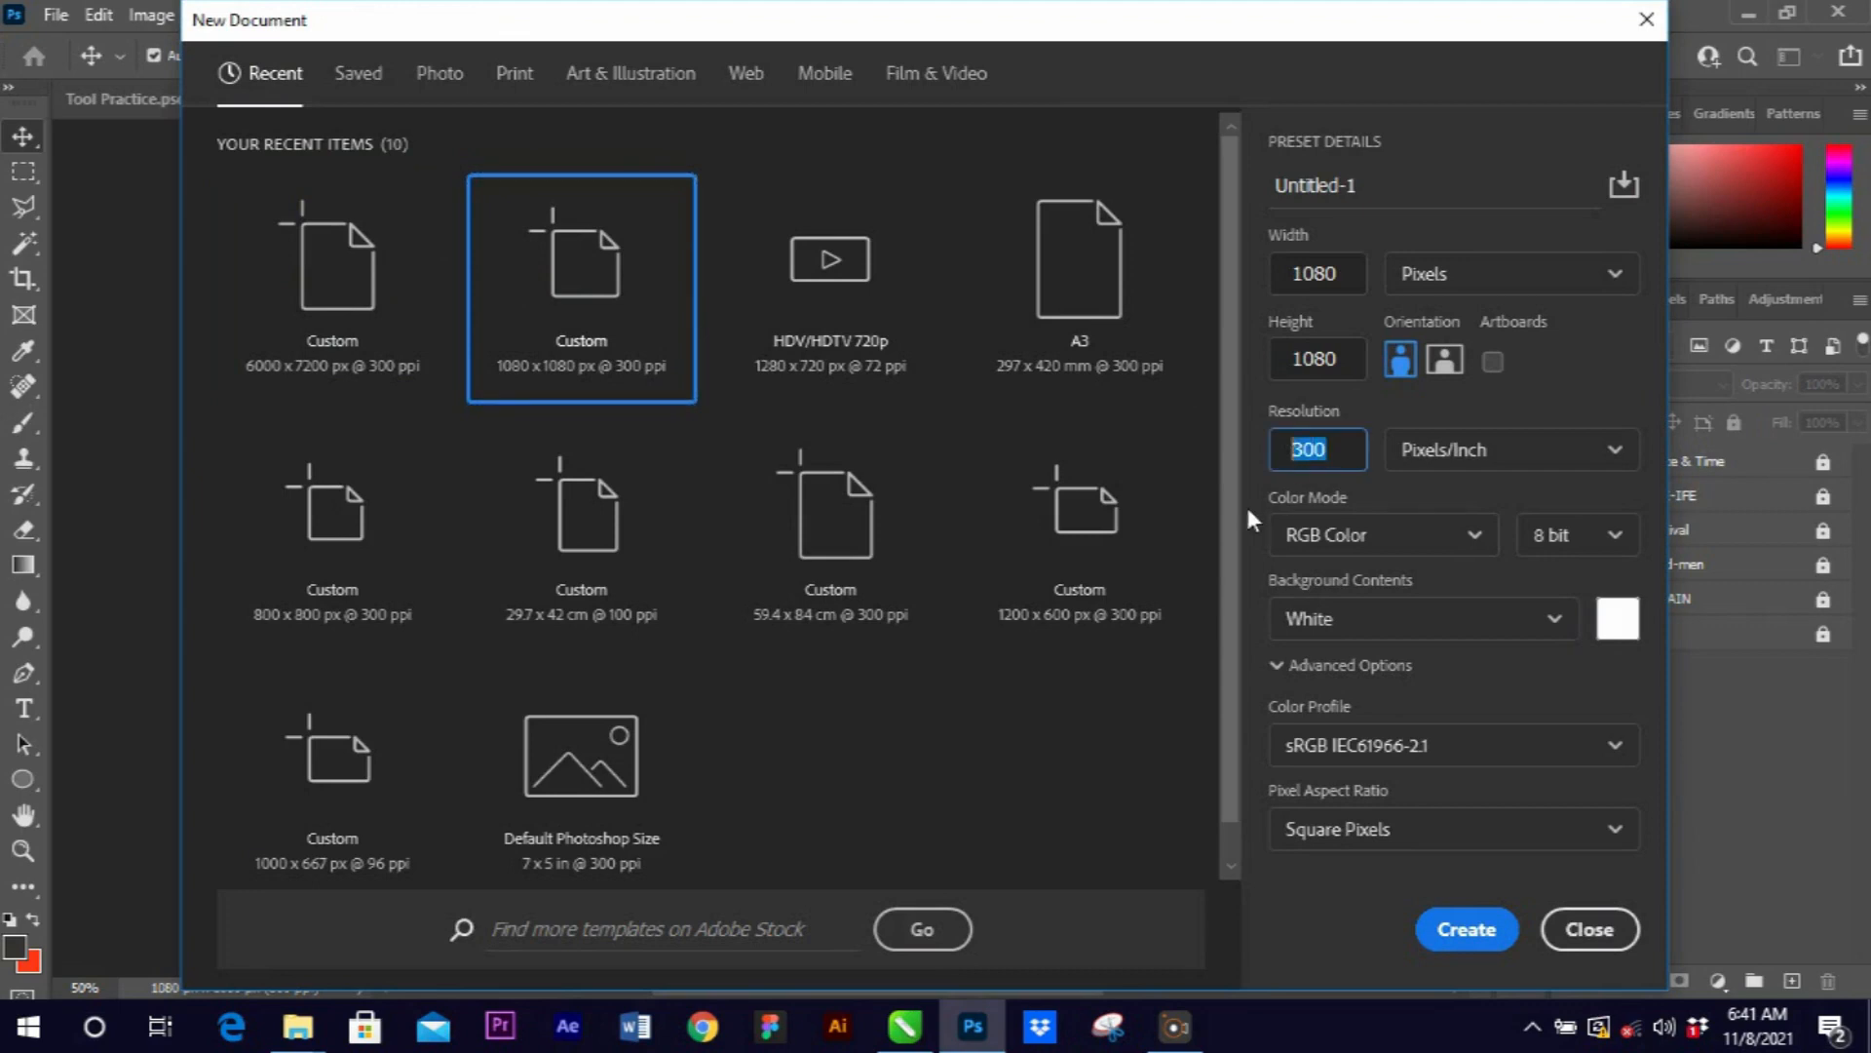
{"action": "type", "text": "72"}
{"action": "key", "text": "Return"}
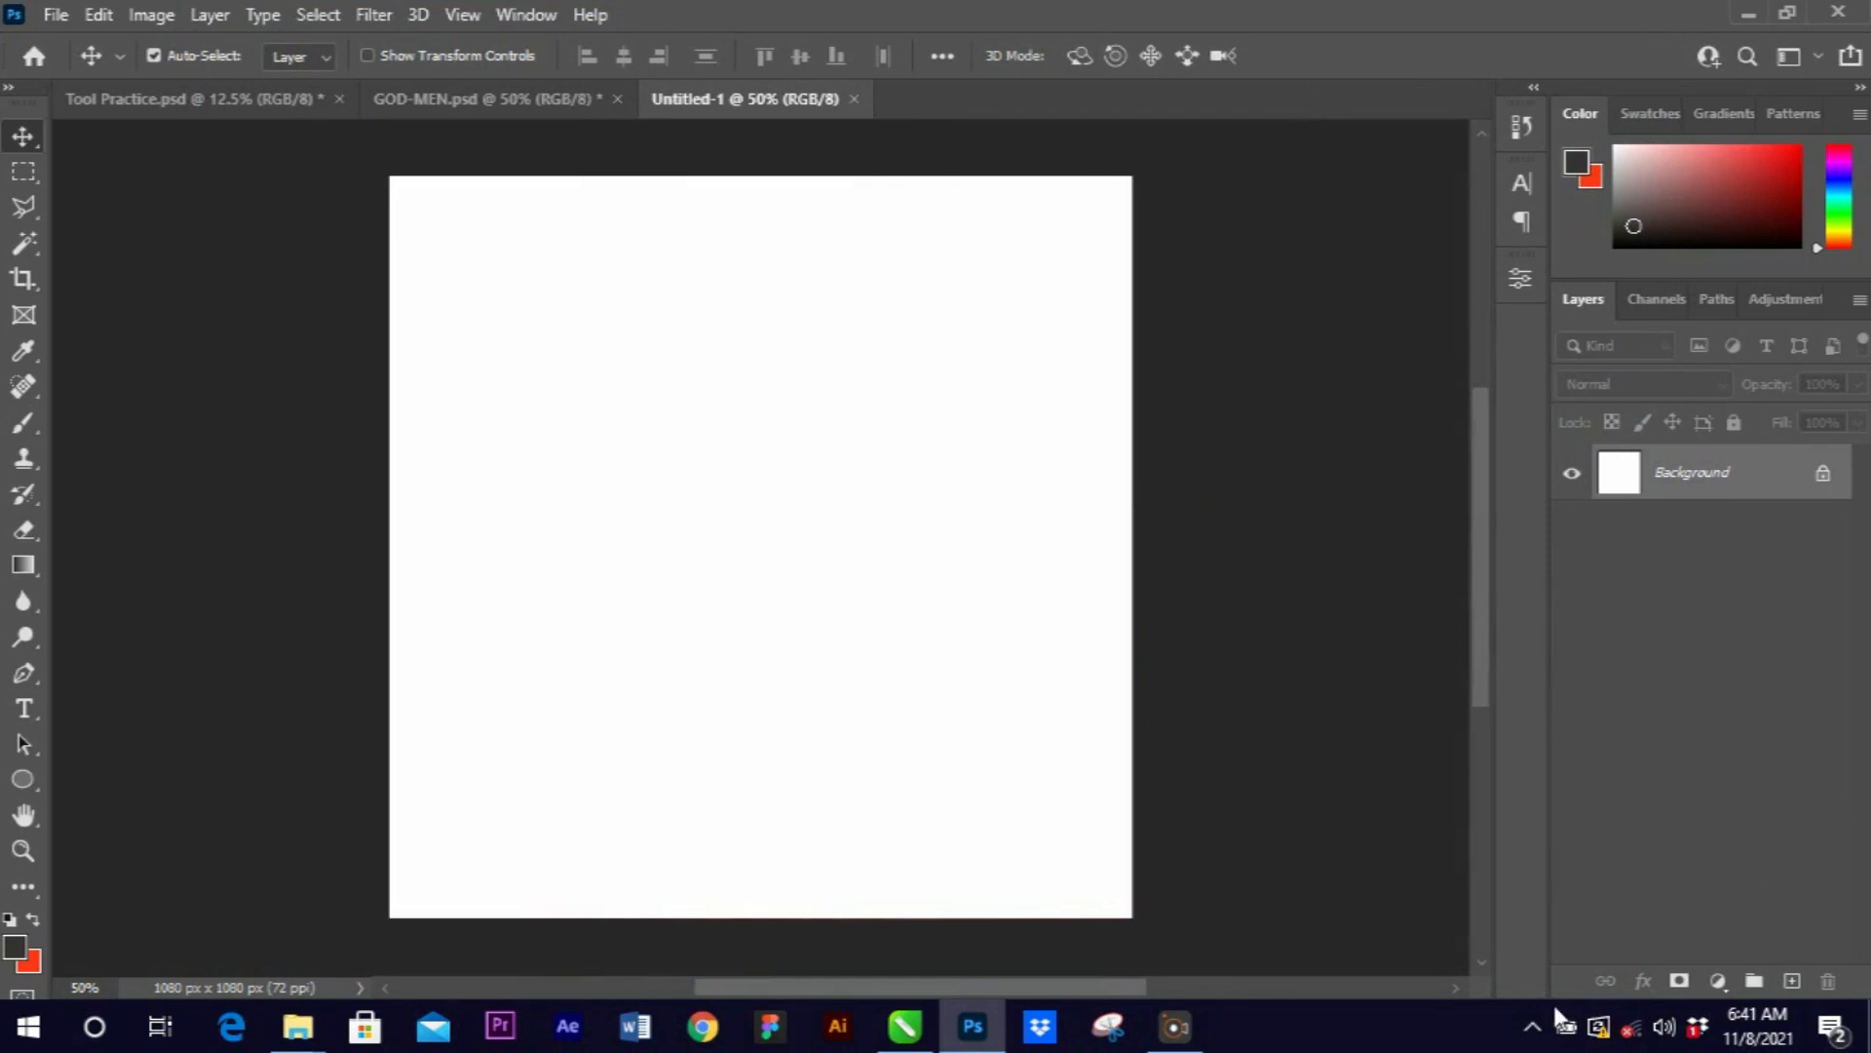
{"action": "left_click", "coordinate": [1175, 1026]}
Add a solid color fill layer above the Background in dark purple #1d0428.
{"action": "left_click", "coordinate": [1717, 980]}
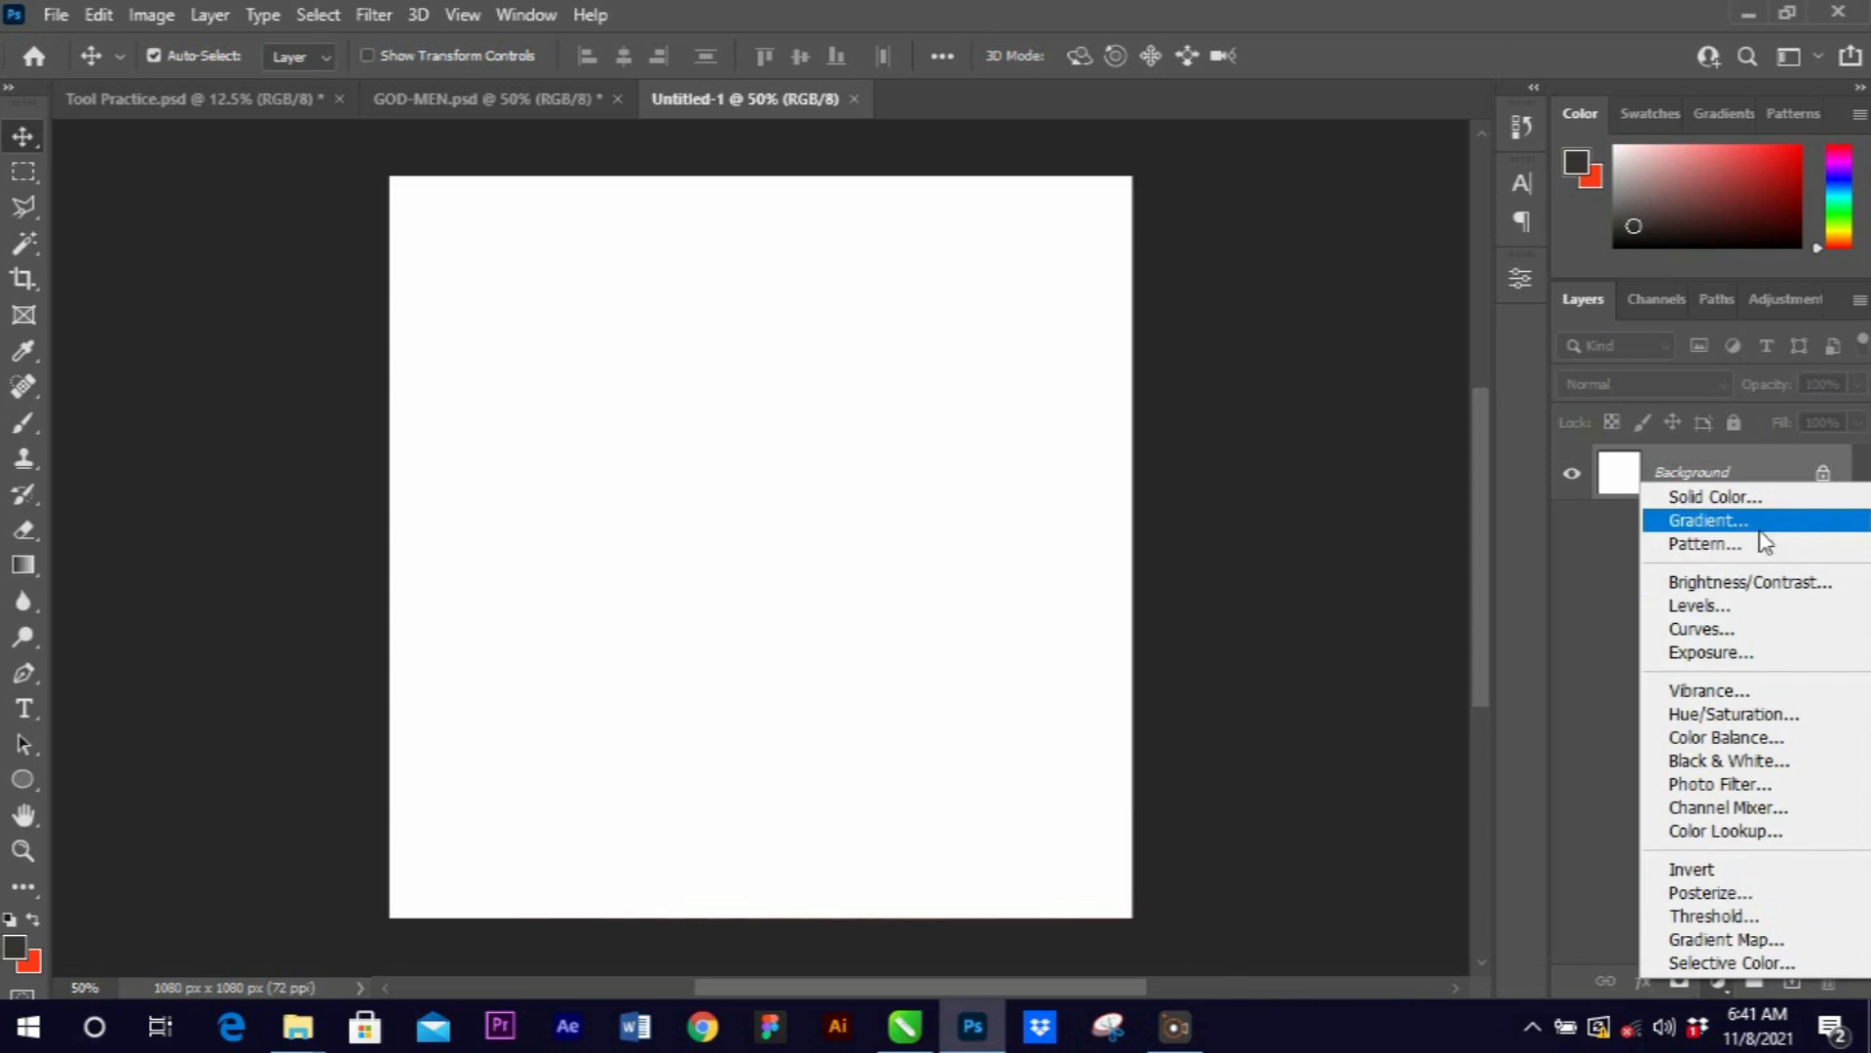
{"action": "left_click", "coordinate": [1770, 497]}
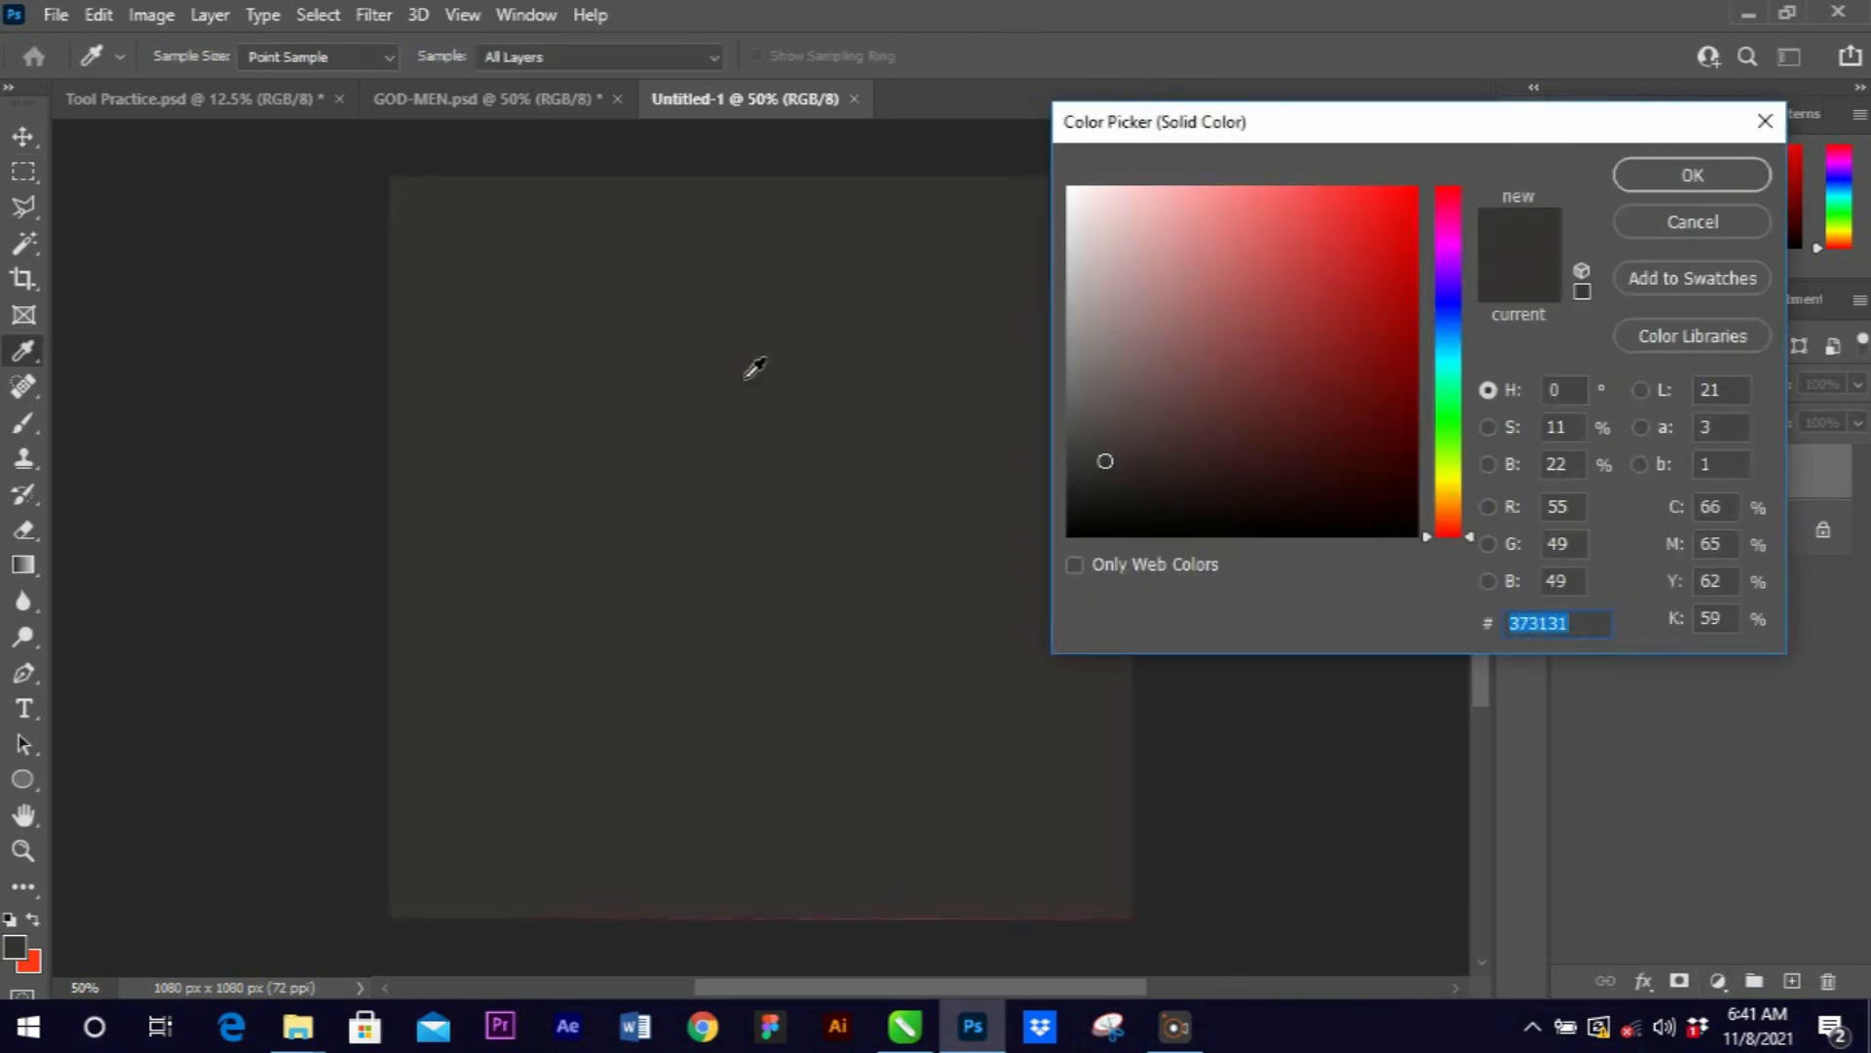
{"action": "left_click", "coordinate": [1415, 429]}
{"action": "left_click", "coordinate": [1363, 467]}
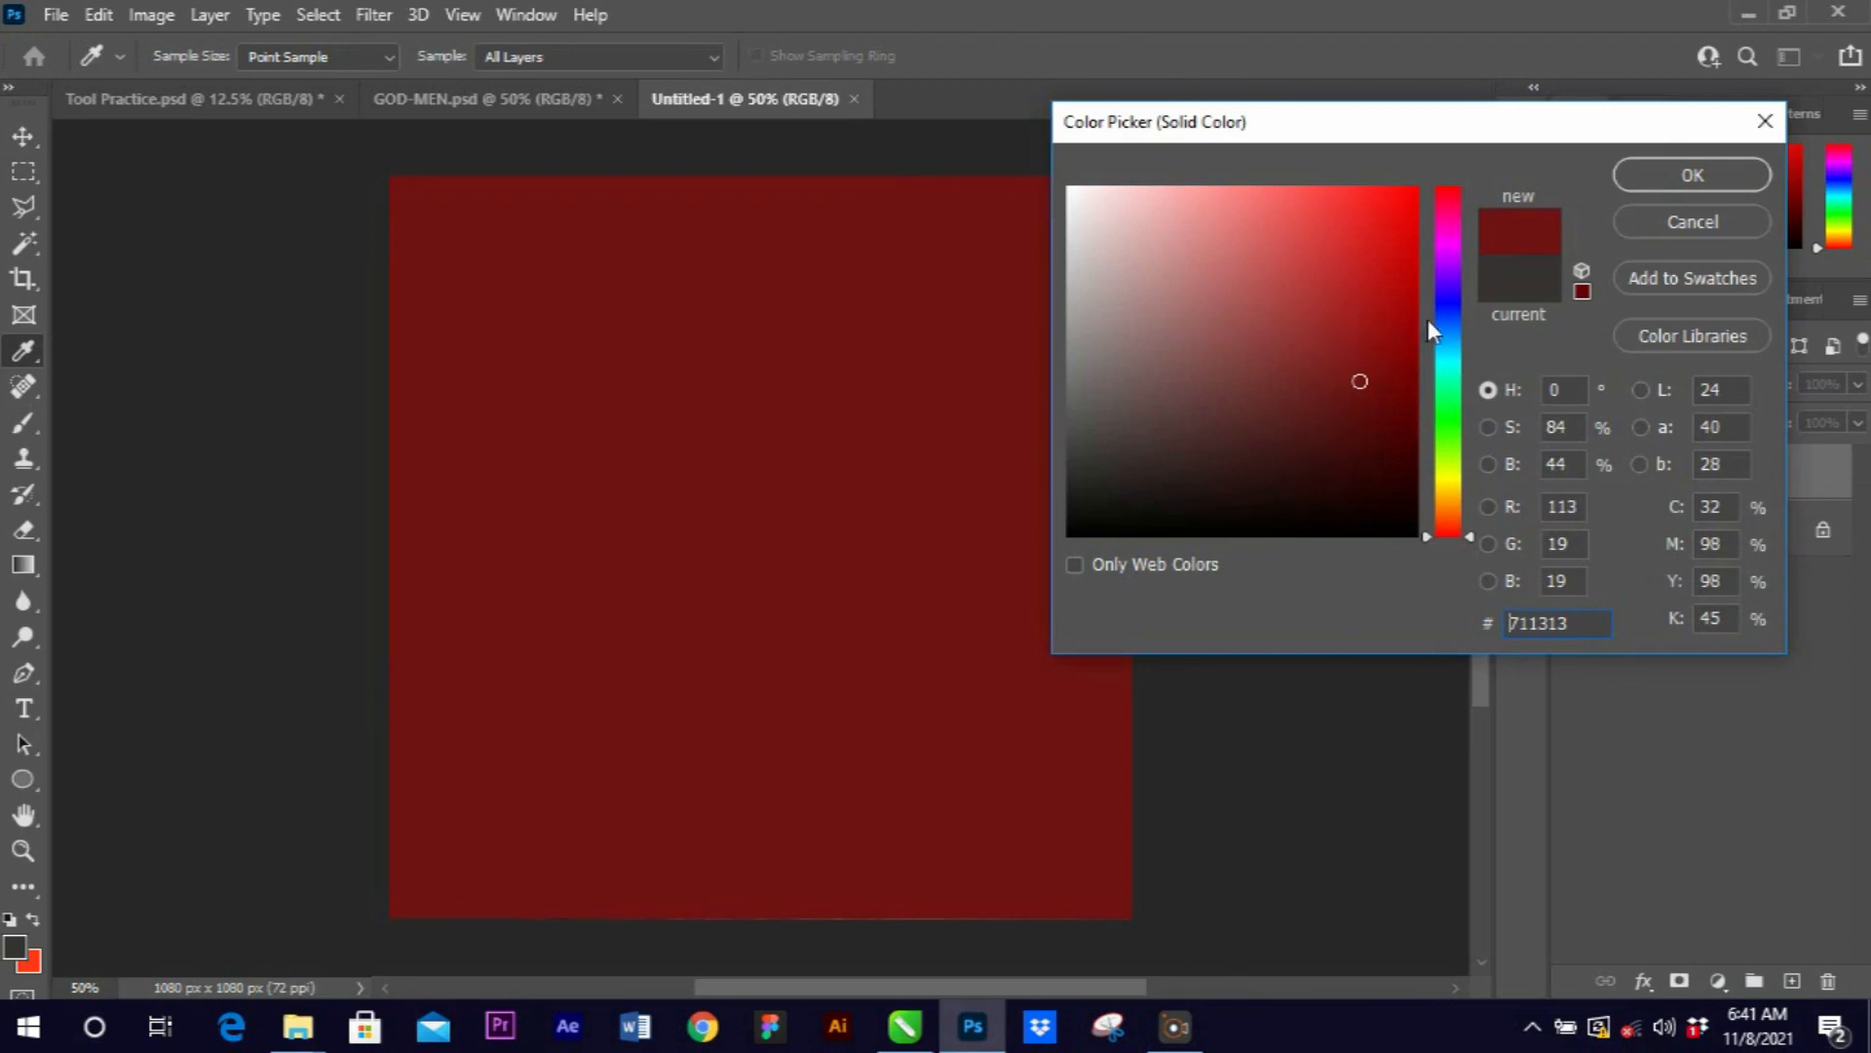
{"action": "left_click", "coordinate": [1450, 294]}
{"action": "left_click_drag", "start_coordinate": [1449, 279], "coordinate": [1449, 252]}
{"action": "left_click_drag", "start_coordinate": [1381, 399], "coordinate": [1403, 474]}
{"action": "mouse_move", "coordinate": [1470, 250]}
{"action": "left_mouse_down"}
{"action": "mouse_move", "coordinate": [1468, 332]}
{"action": "mouse_move", "coordinate": [1468, 262]}
{"action": "left_mouse_up"}
{"action": "mouse_move", "coordinate": [1351, 374]}
{"action": "left_mouse_down"}
{"action": "mouse_move", "coordinate": [1316, 335]}
{"action": "mouse_move", "coordinate": [1358, 366]}
{"action": "mouse_move", "coordinate": [1132, 335]}
{"action": "mouse_move", "coordinate": [1405, 319]}
{"action": "mouse_move", "coordinate": [1401, 476]}
{"action": "mouse_move", "coordinate": [1382, 482]}
{"action": "left_mouse_up"}
{"action": "left_click", "coordinate": [1688, 176]}
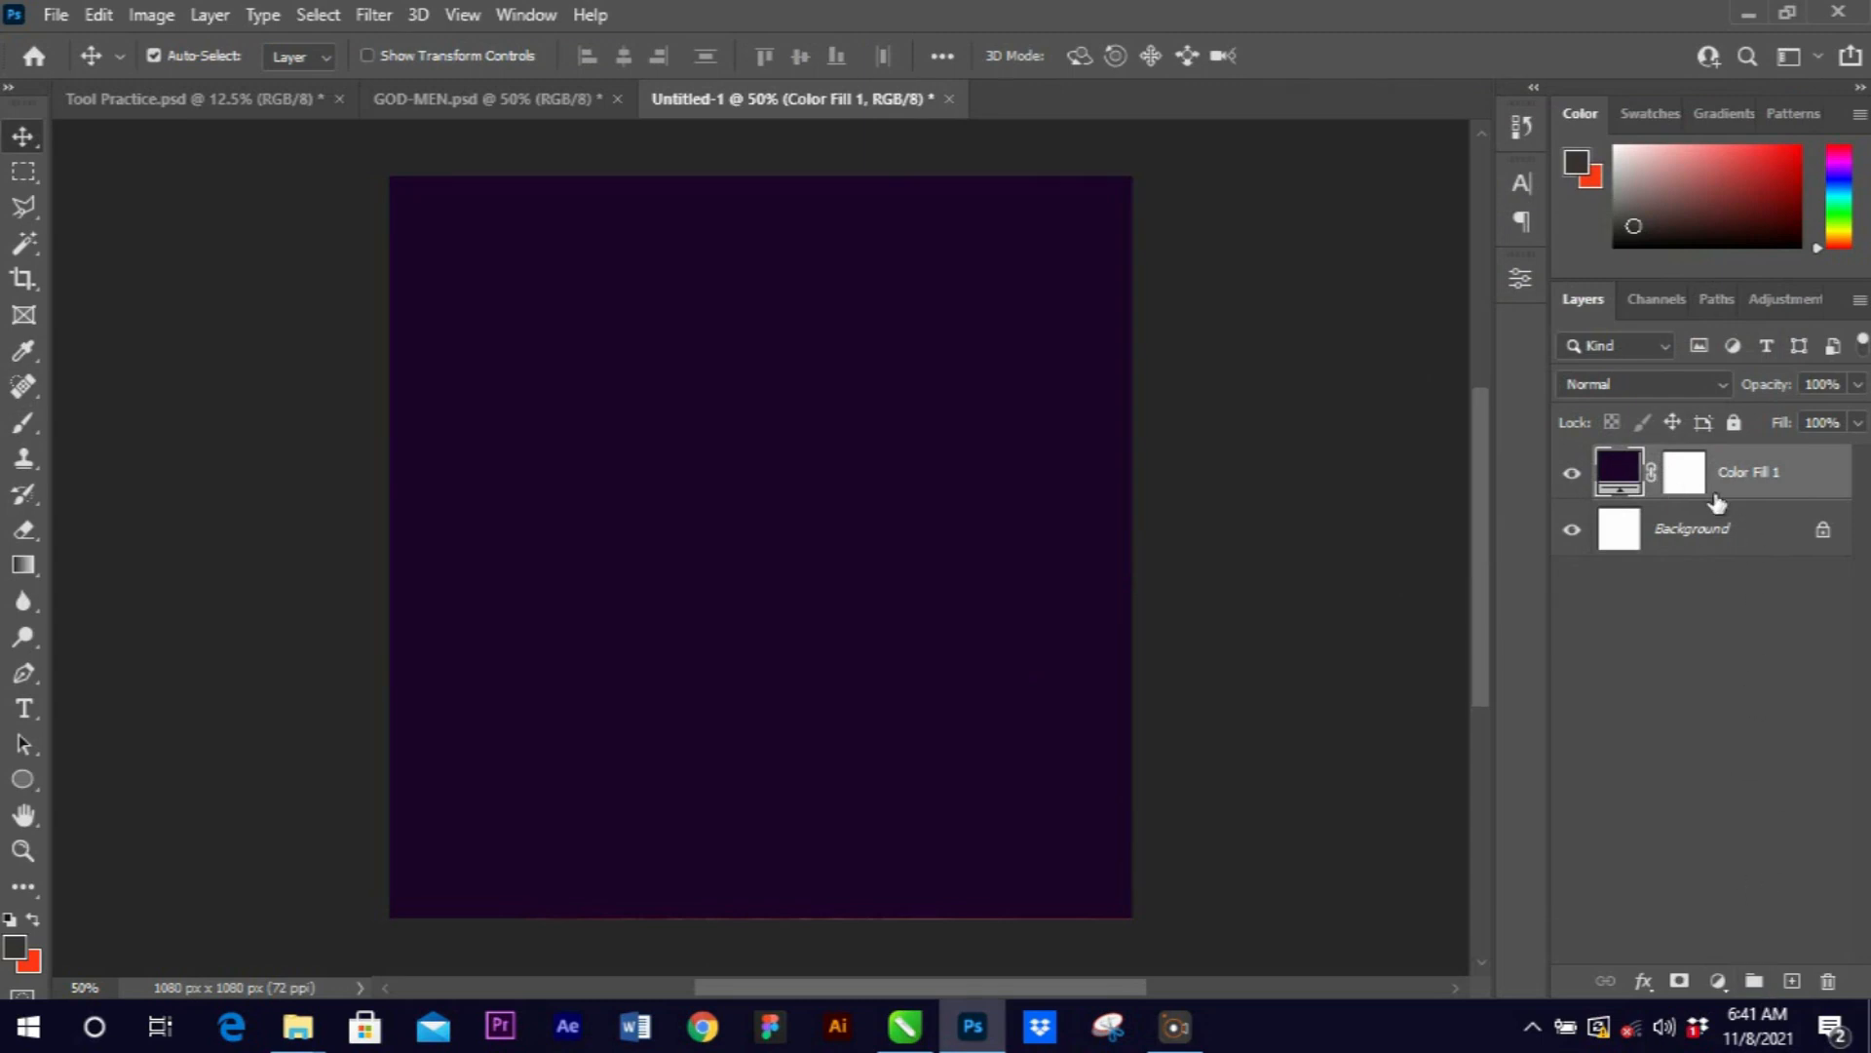
Create a new empty layer above the color fill and set up a soft Brush at 1102 px with 0% hardness.
{"action": "left_click", "coordinate": [1792, 982]}
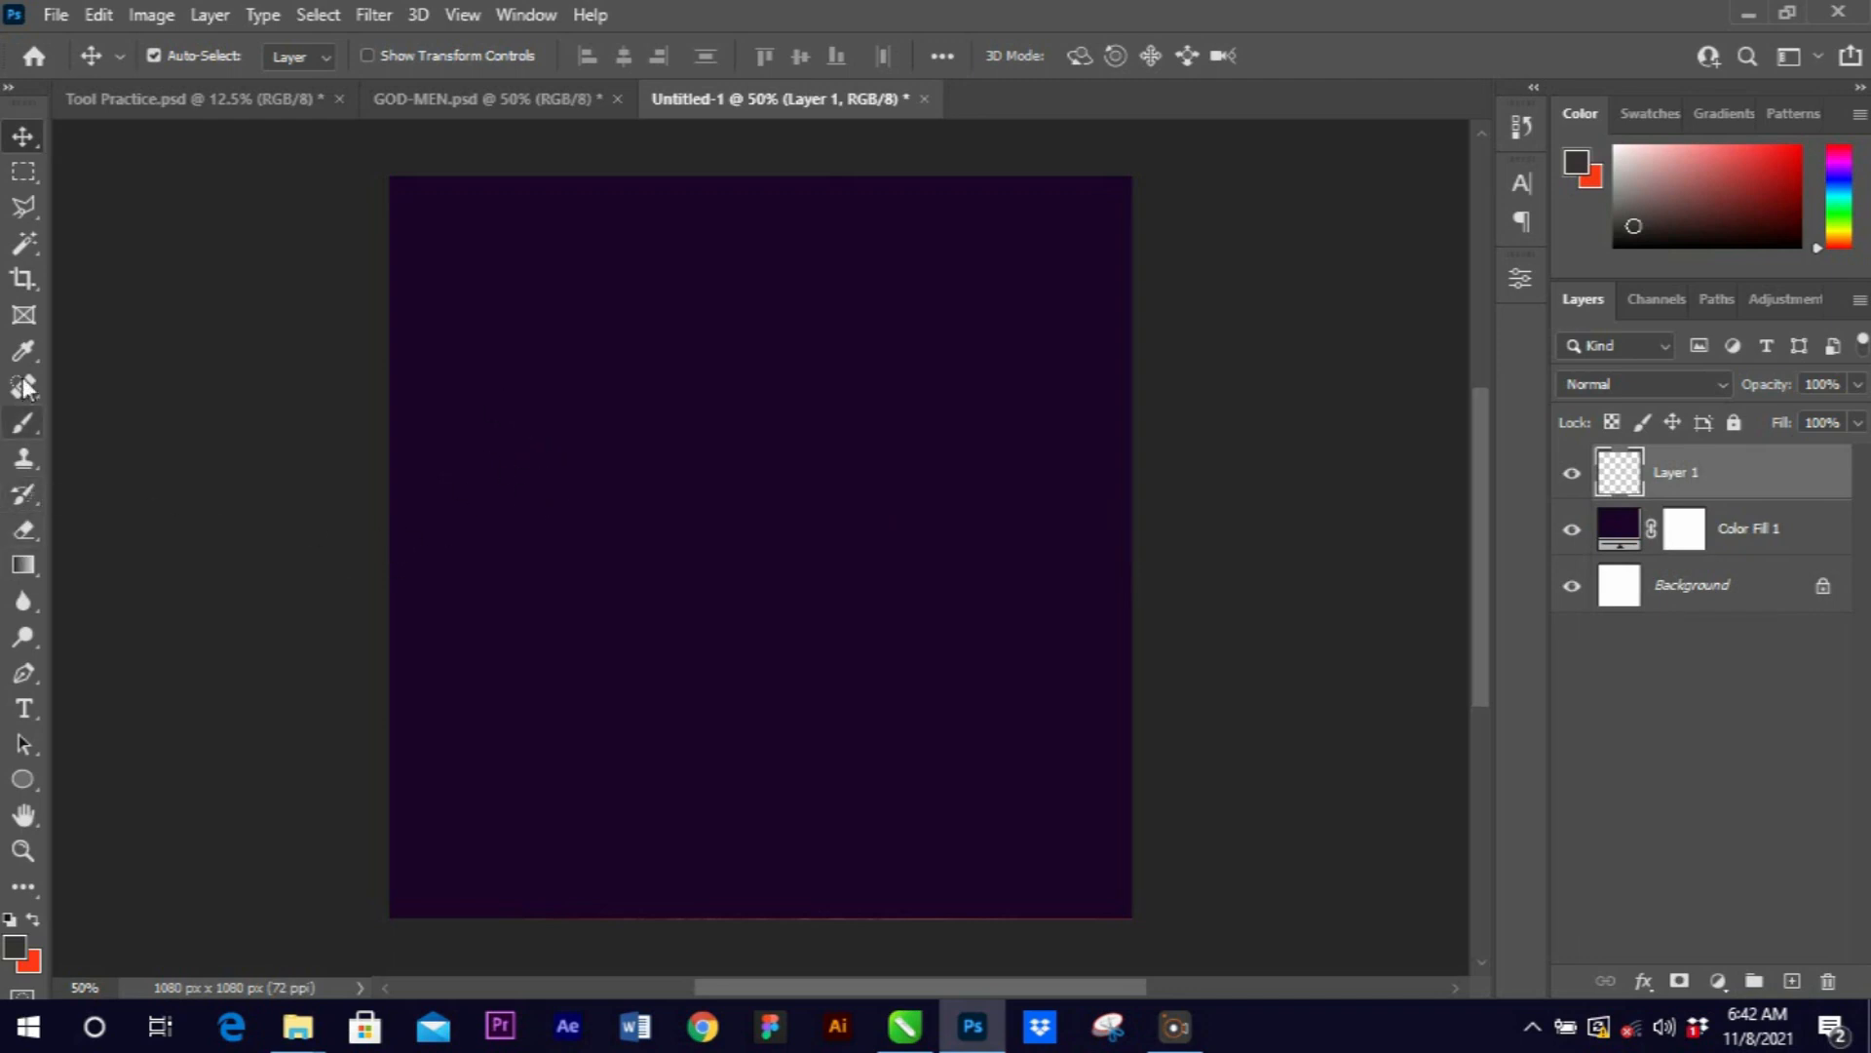
{"action": "left_click", "coordinate": [21, 423]}
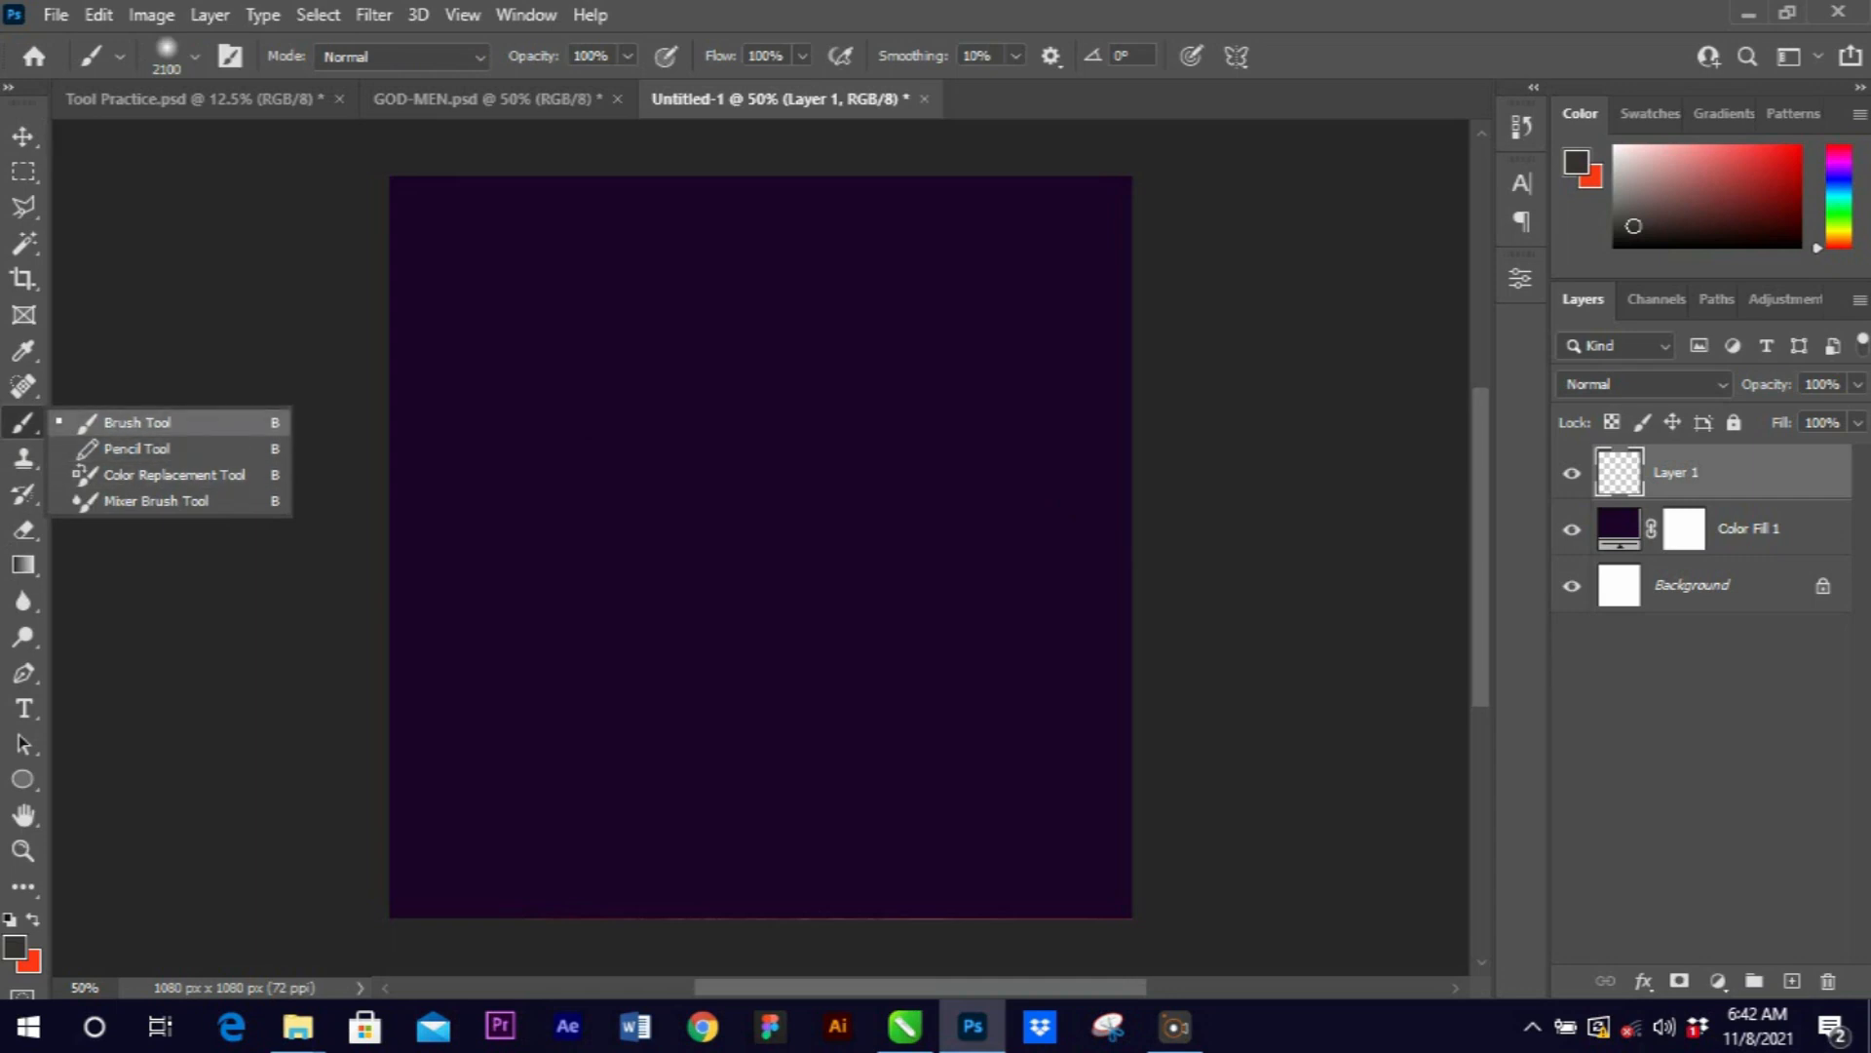
{"action": "left_click", "coordinate": [136, 422]}
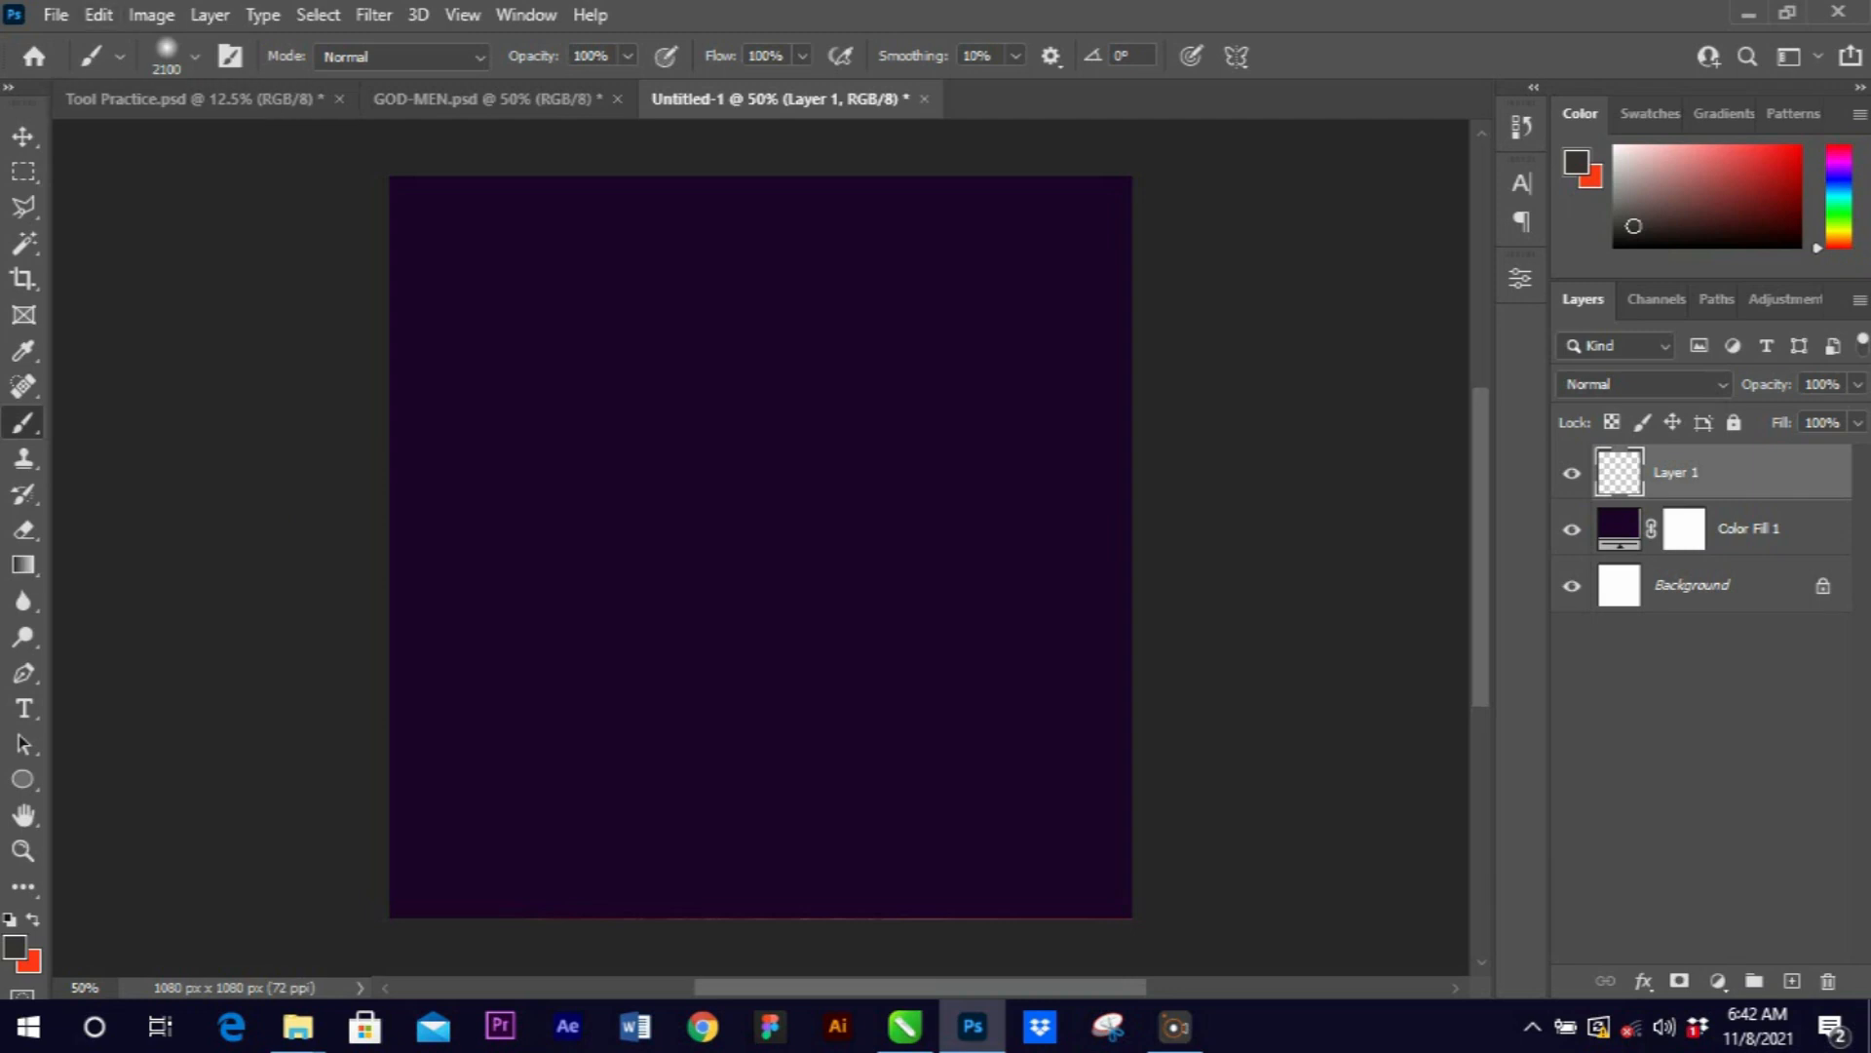
{"action": "left_click", "coordinate": [195, 56]}
{"action": "mouse_move", "coordinate": [314, 144]}
{"action": "left_mouse_down"}
{"action": "mouse_move", "coordinate": [234, 144]}
{"action": "mouse_move", "coordinate": [311, 144]}
{"action": "left_mouse_up"}
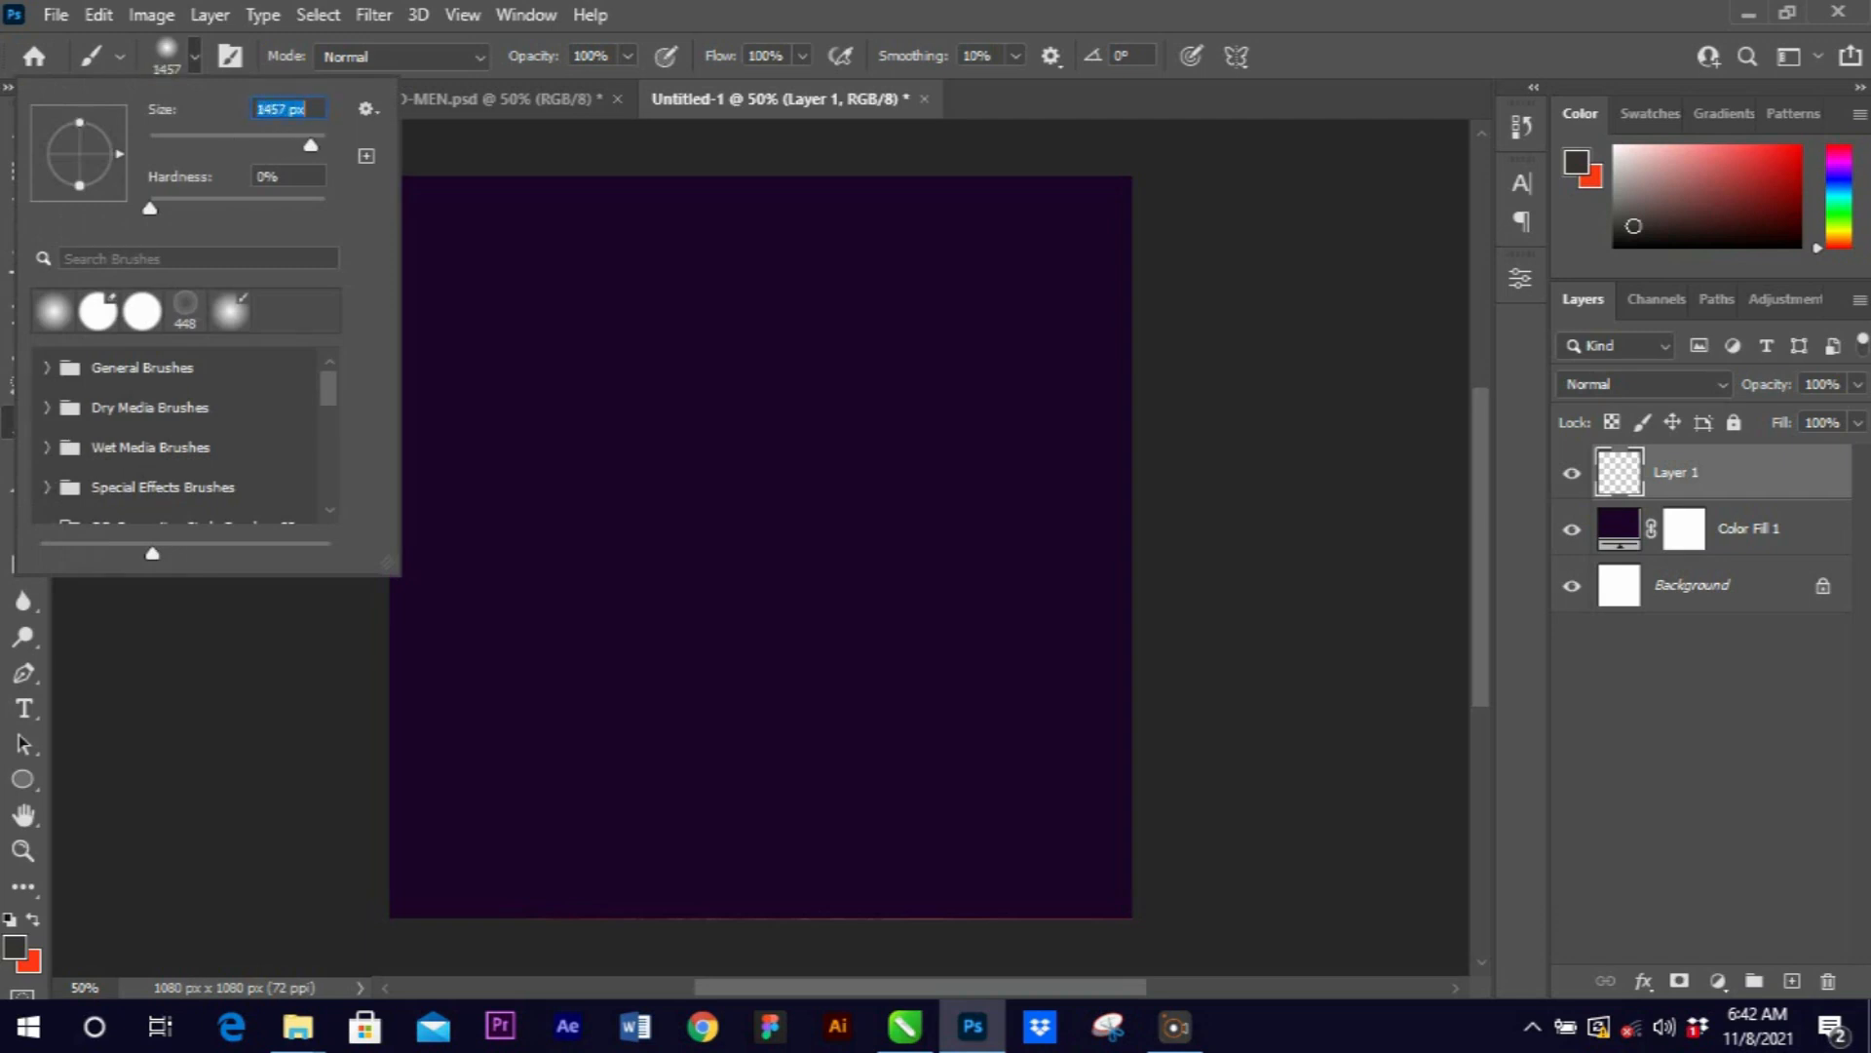
{"action": "left_click_drag", "start_coordinate": [311, 145], "coordinate": [309, 145]}
{"action": "key", "text": "Return"}
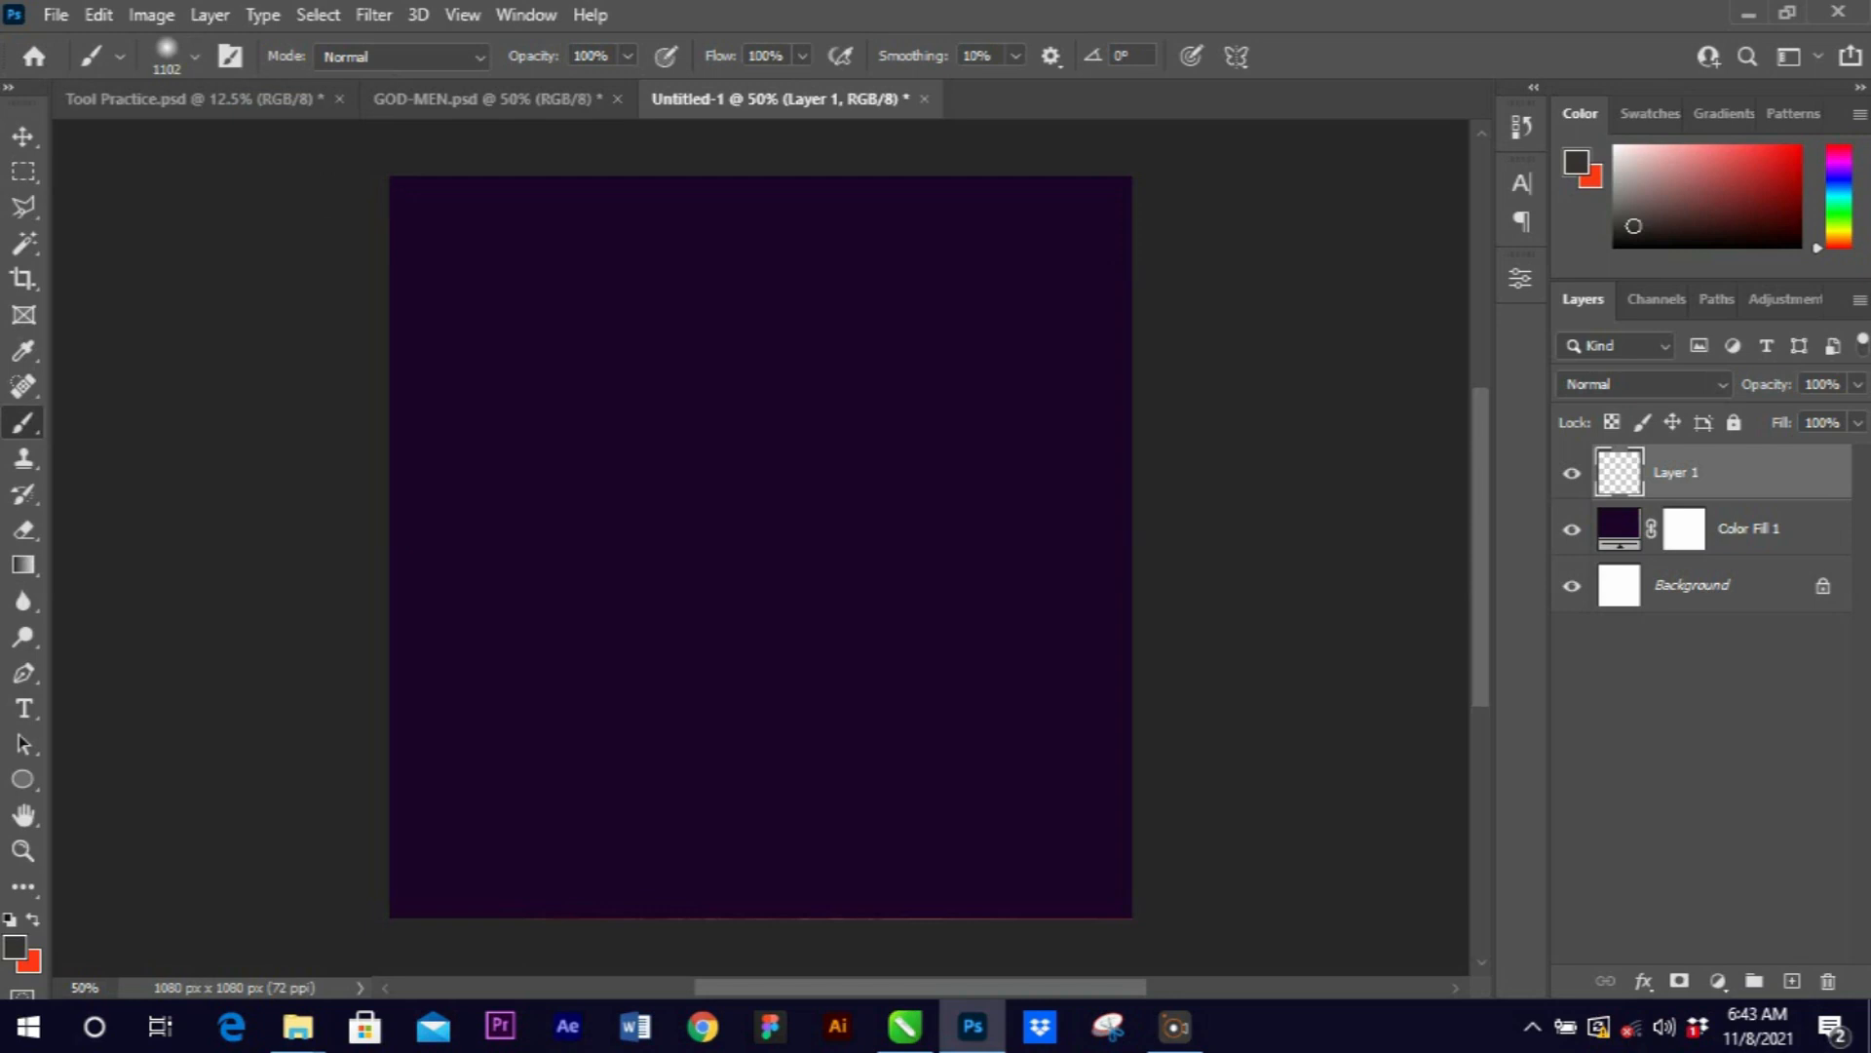
Swap the foreground and background colors back and forth, ending with orange-red as the foreground color.
{"action": "key", "text": "x"}
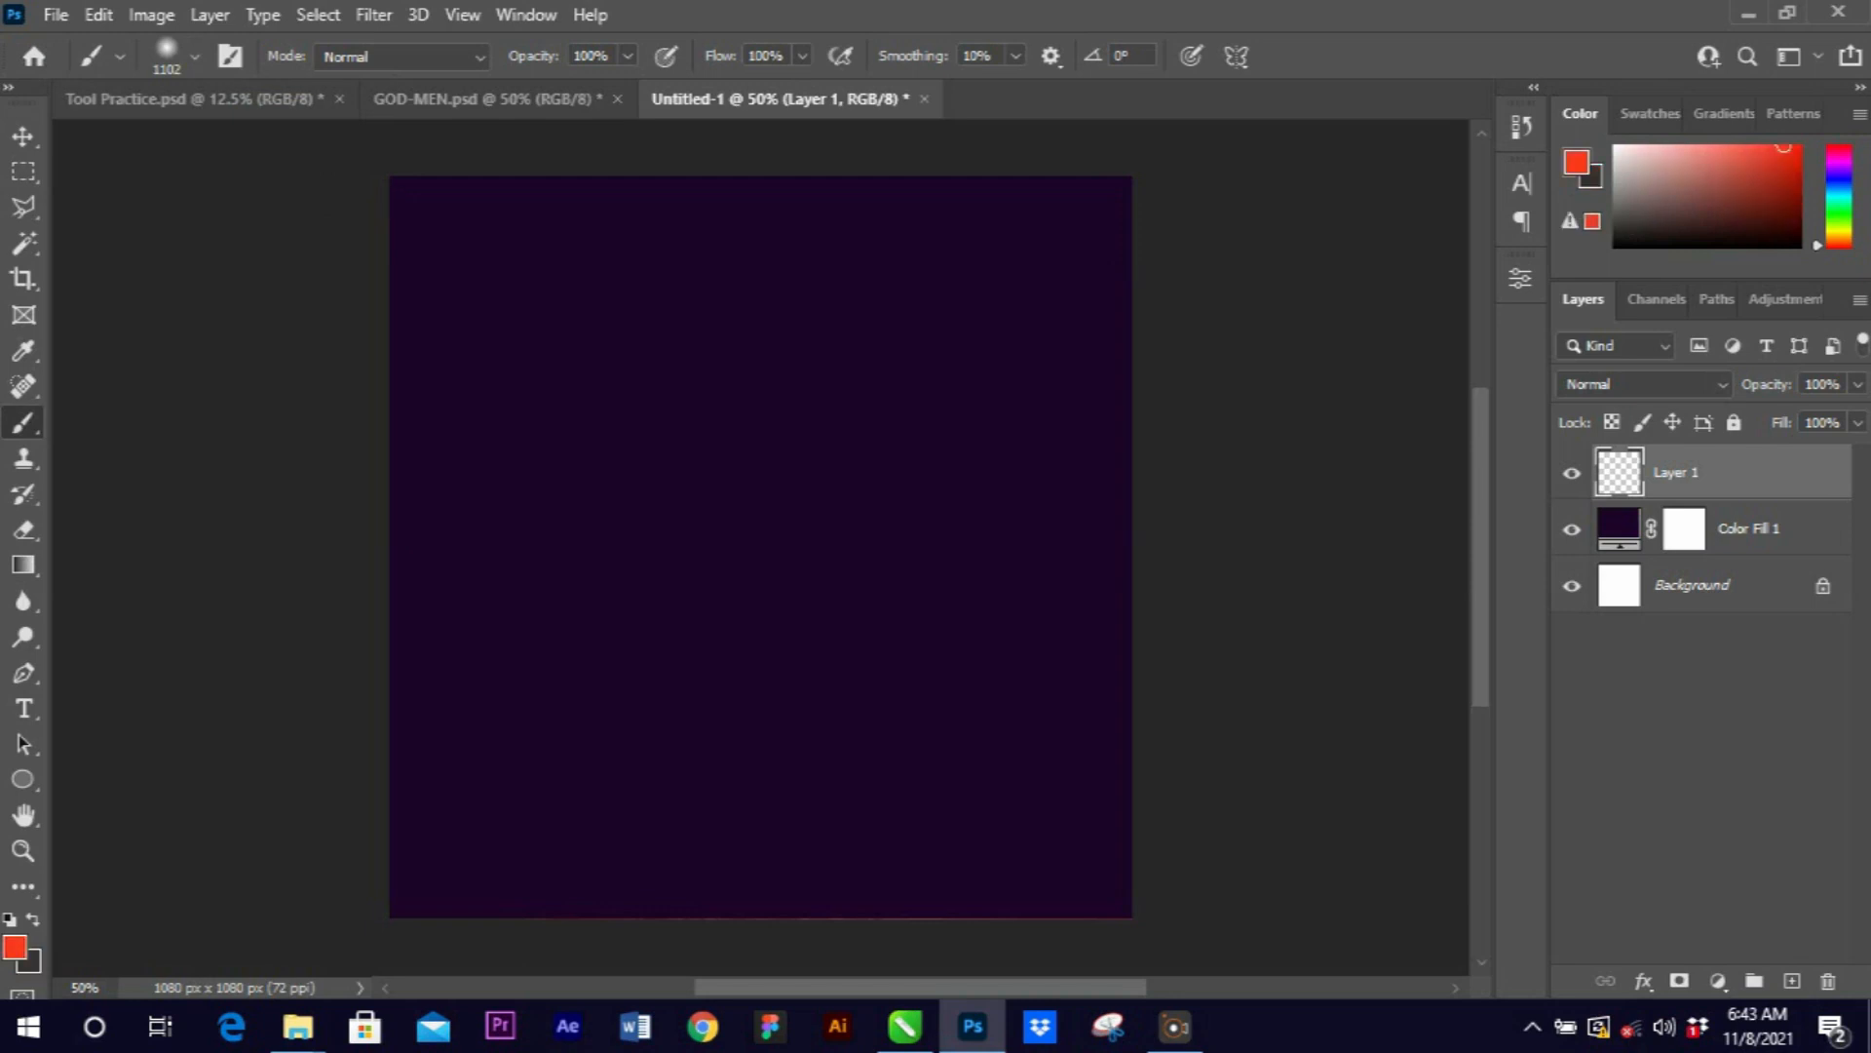
{"action": "key", "text": "x"}
{"action": "key", "text": "x"}
{"action": "key", "text": "x"}
{"action": "key", "text": "x"}
{"action": "key", "text": "x"}
{"action": "key", "text": "x"}
{"action": "key", "text": "x"}
{"action": "key", "text": "x"}
{"action": "key", "text": "x"}
{"action": "key", "text": "x"}
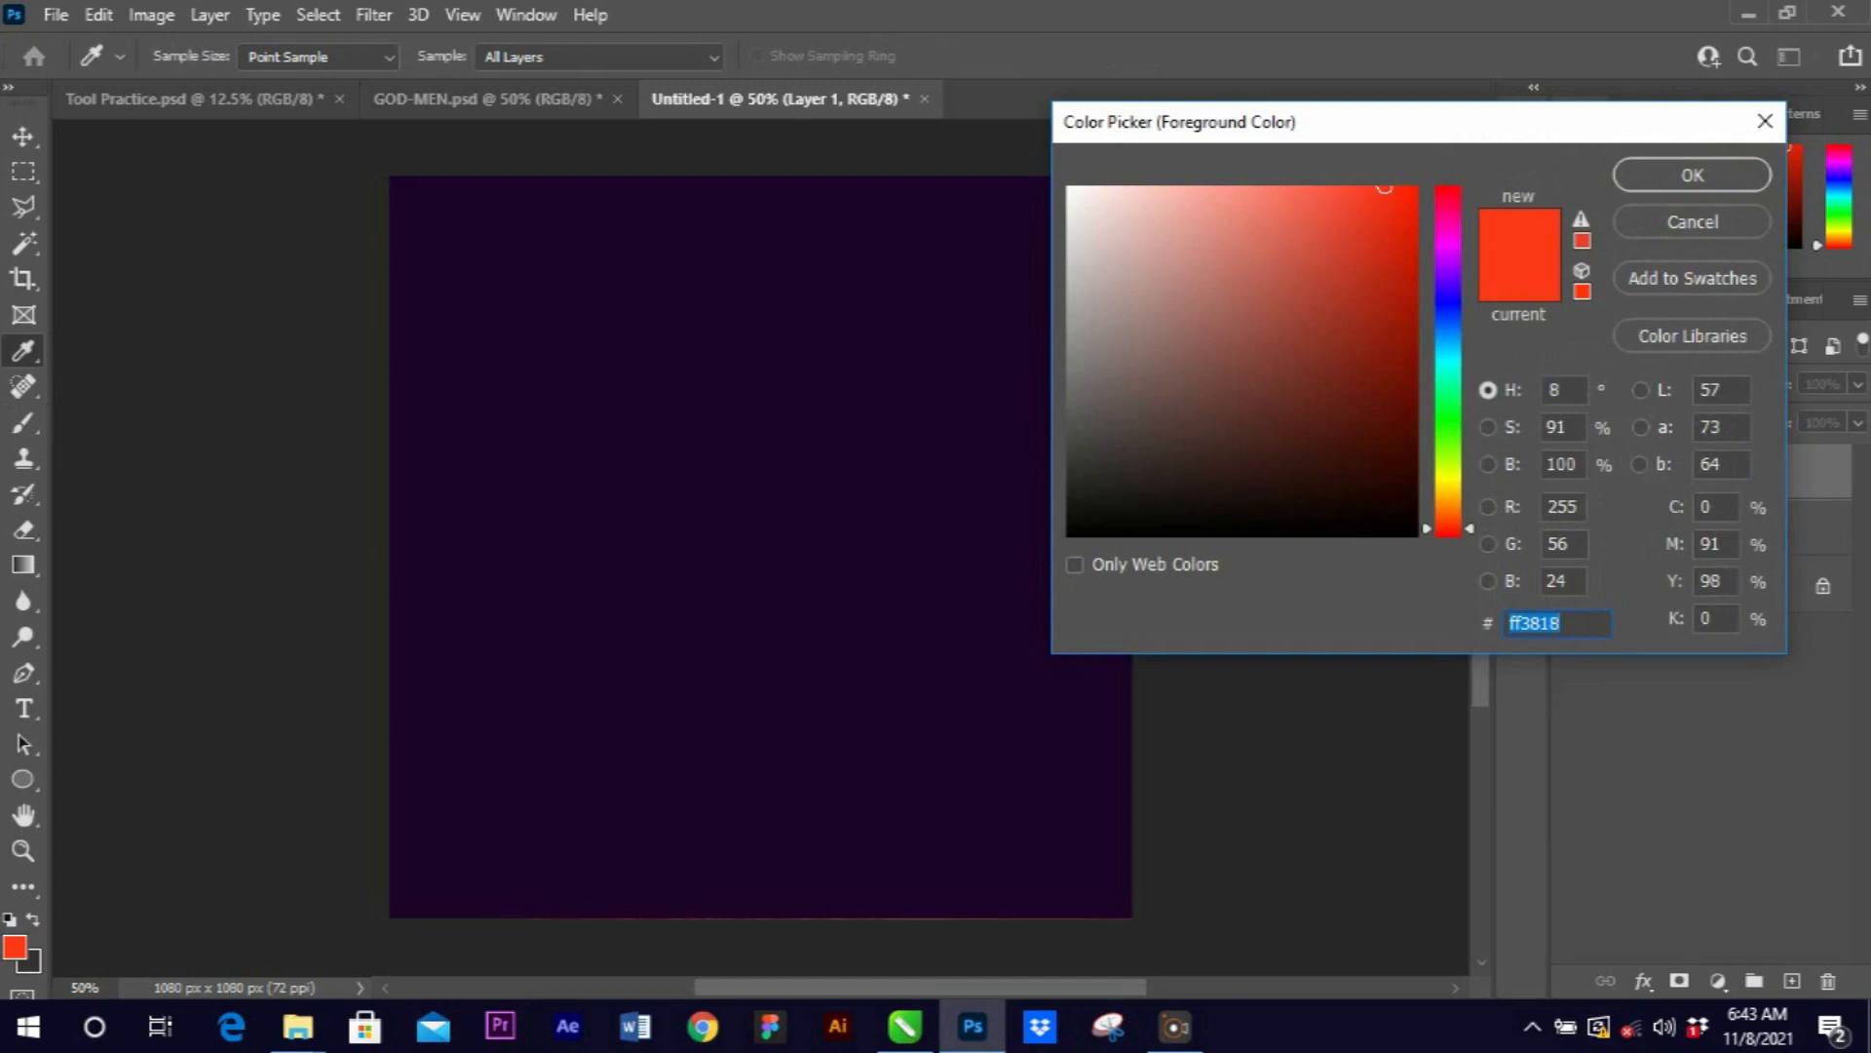
Set the foreground color to bright purple #8d1cbe for the Brush tool.
{"action": "left_click", "coordinate": [1090, 426]}
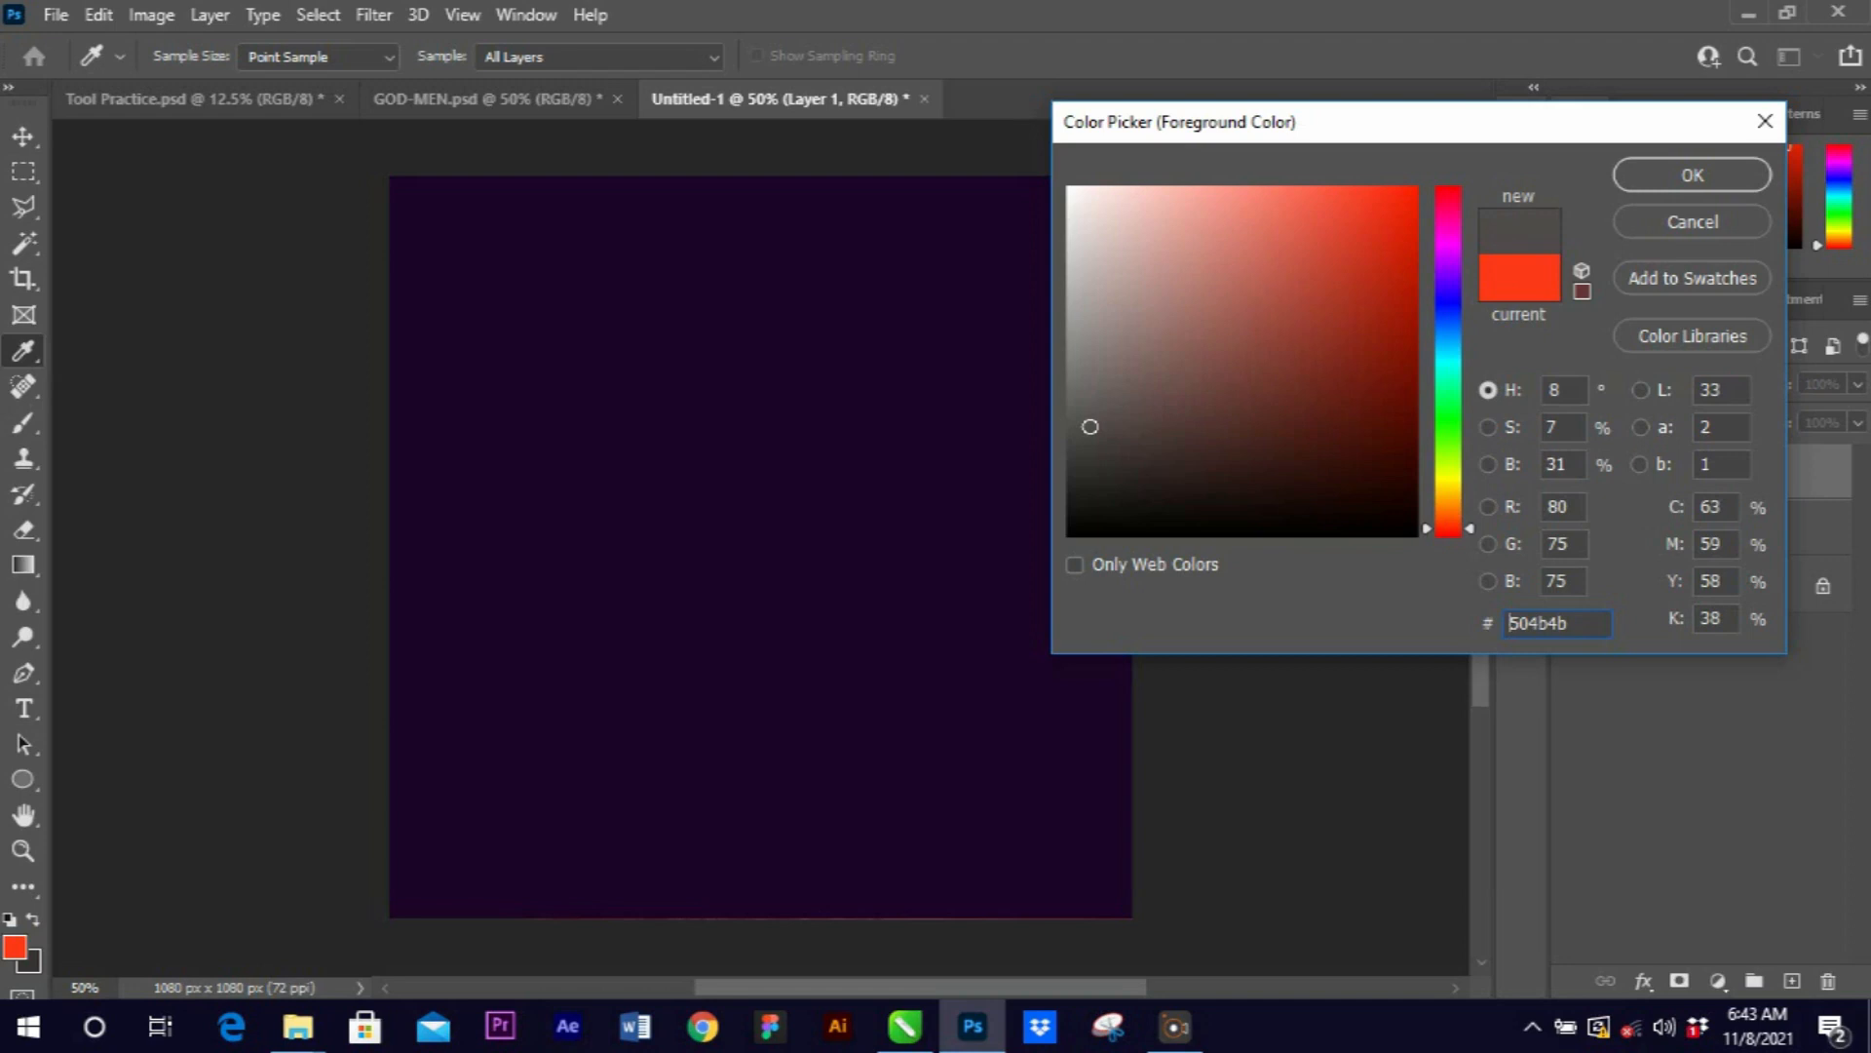
{"action": "type", "text": "1d0428"}
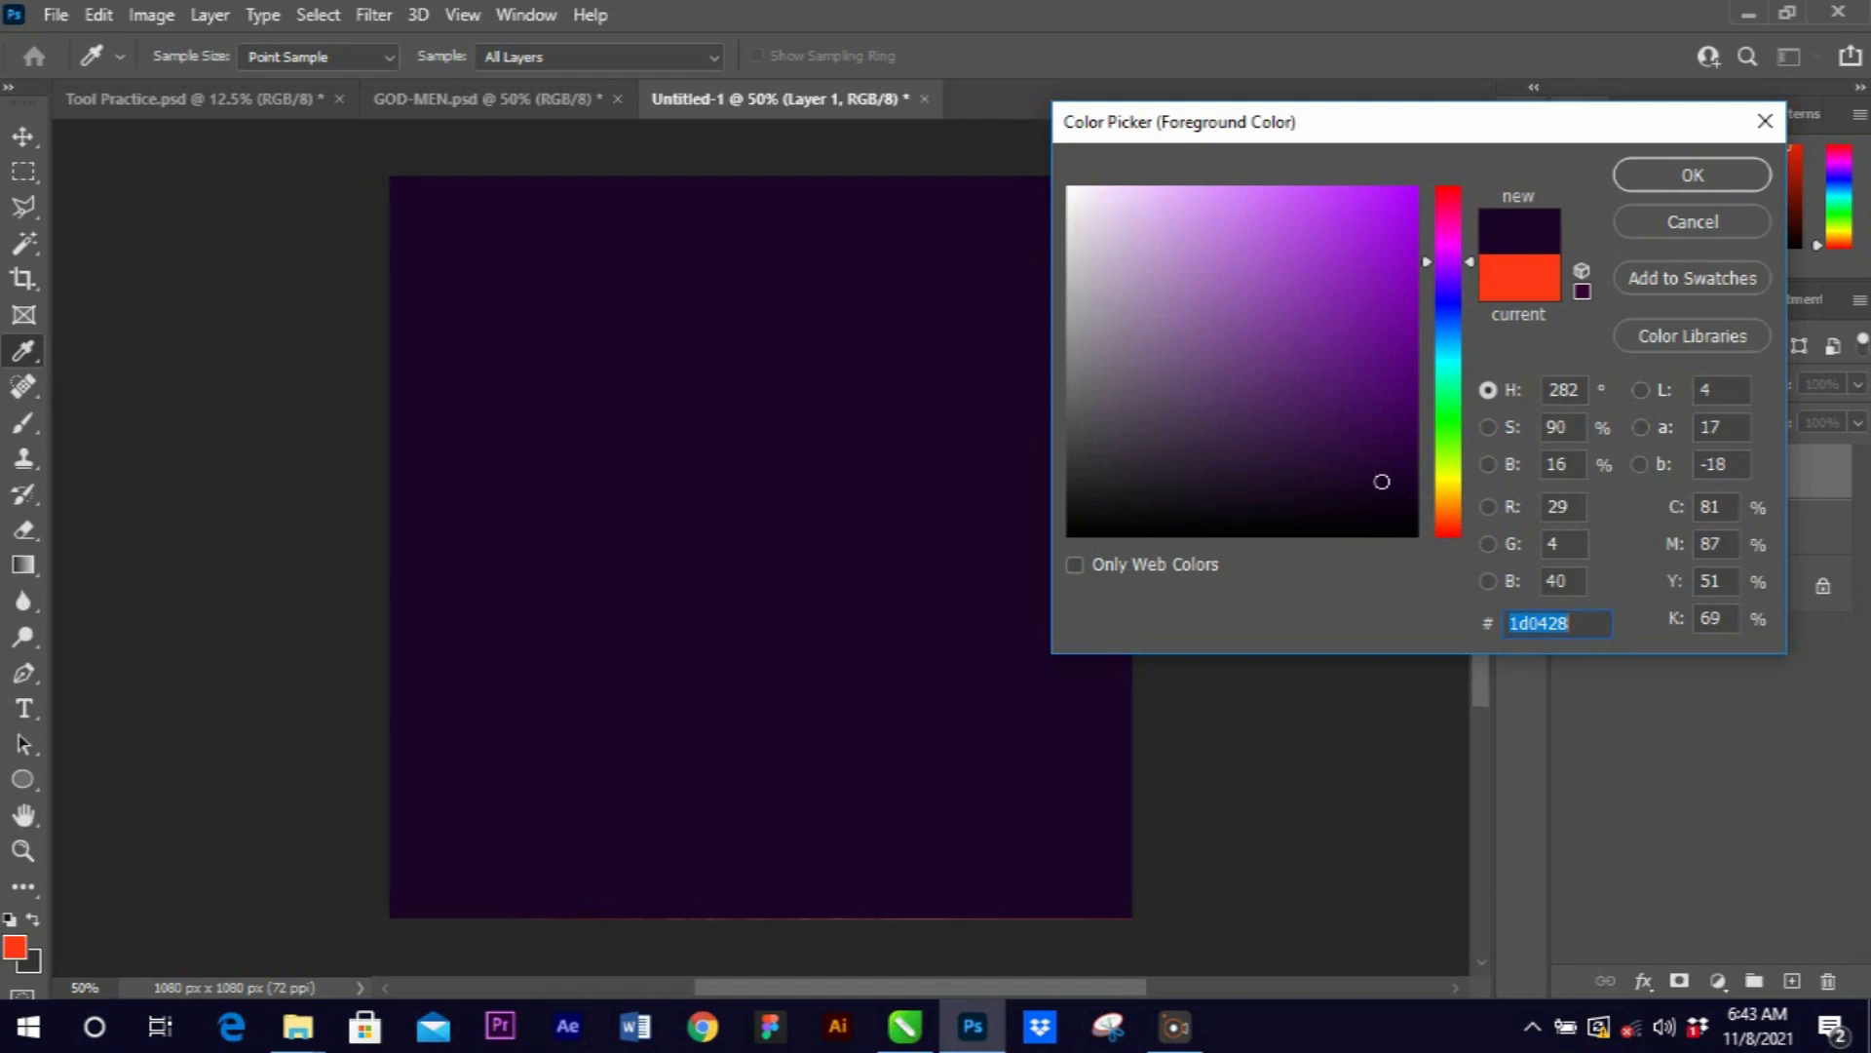
{"action": "key", "text": "Escape"}
{"action": "type", "text": "8f22bf"}
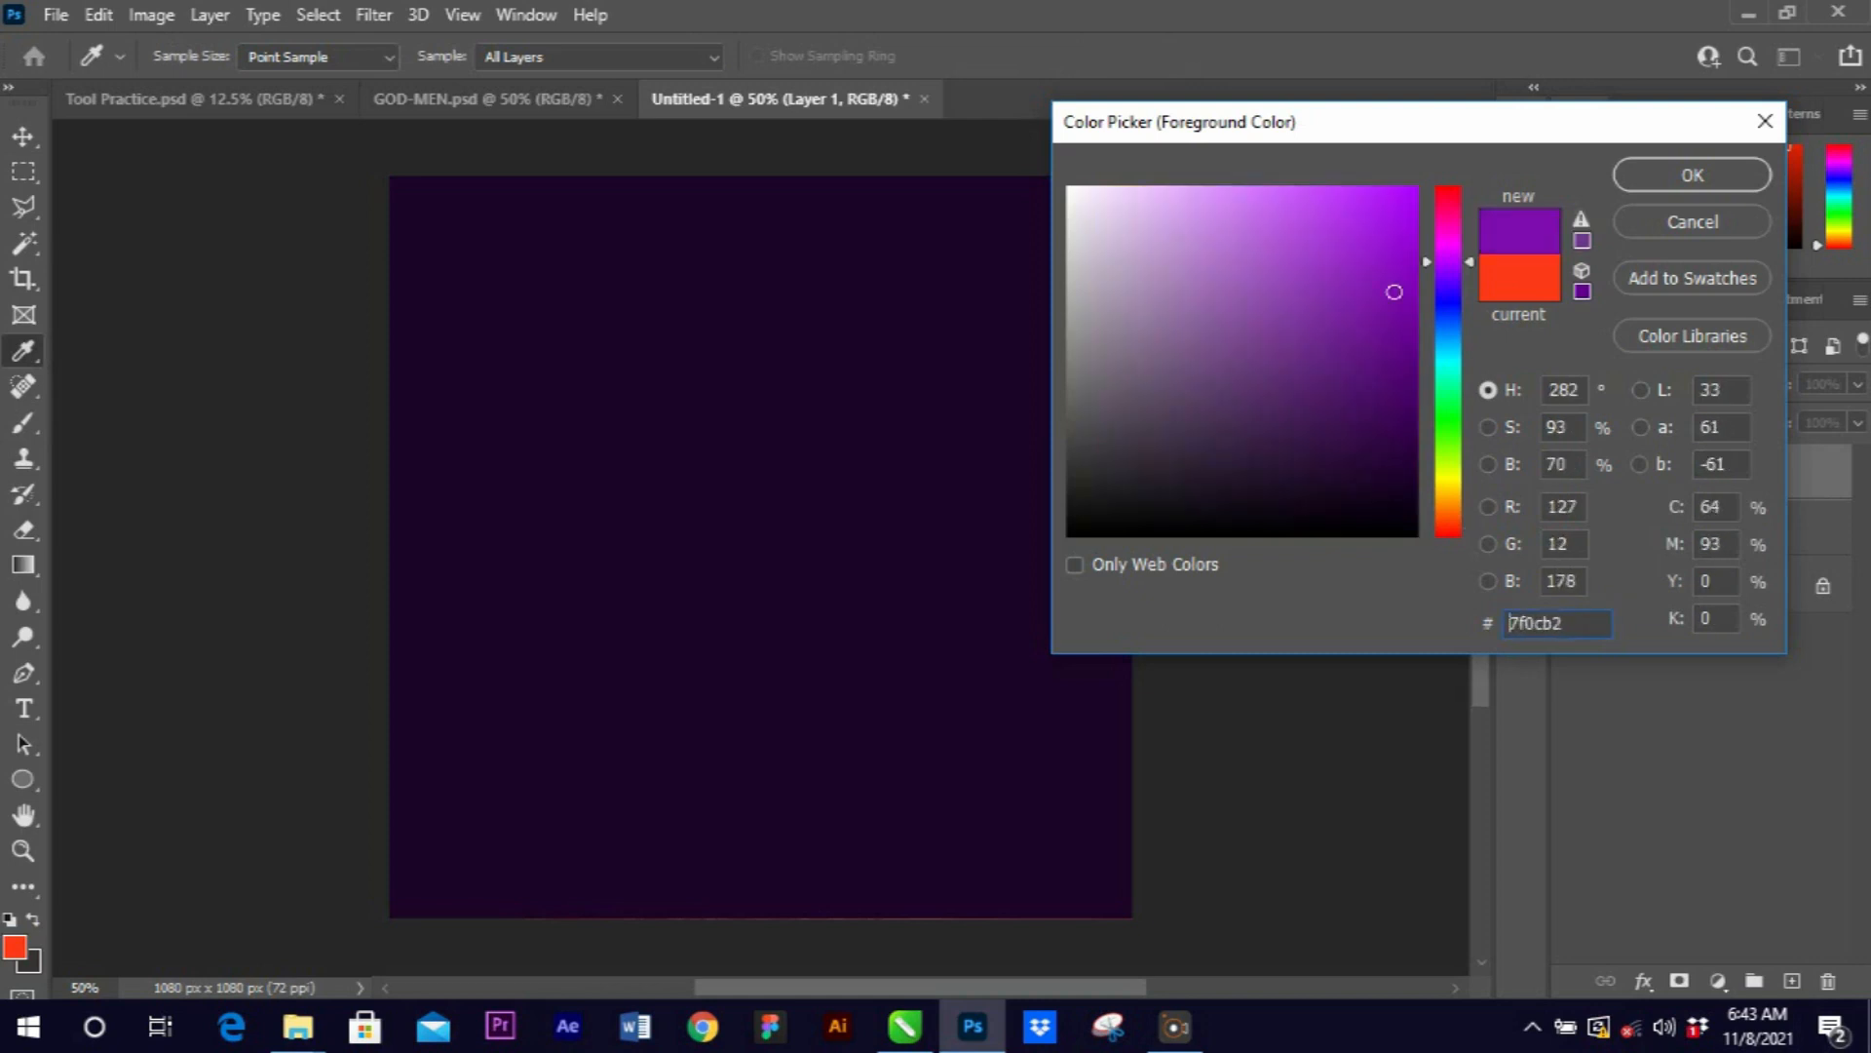
{"action": "mouse_move", "coordinate": [1356, 273]}
{"action": "left_mouse_down"}
{"action": "mouse_move", "coordinate": [1333, 218]}
{"action": "mouse_move", "coordinate": [1398, 330]}
{"action": "mouse_move", "coordinate": [1362, 276]}
{"action": "left_mouse_up"}
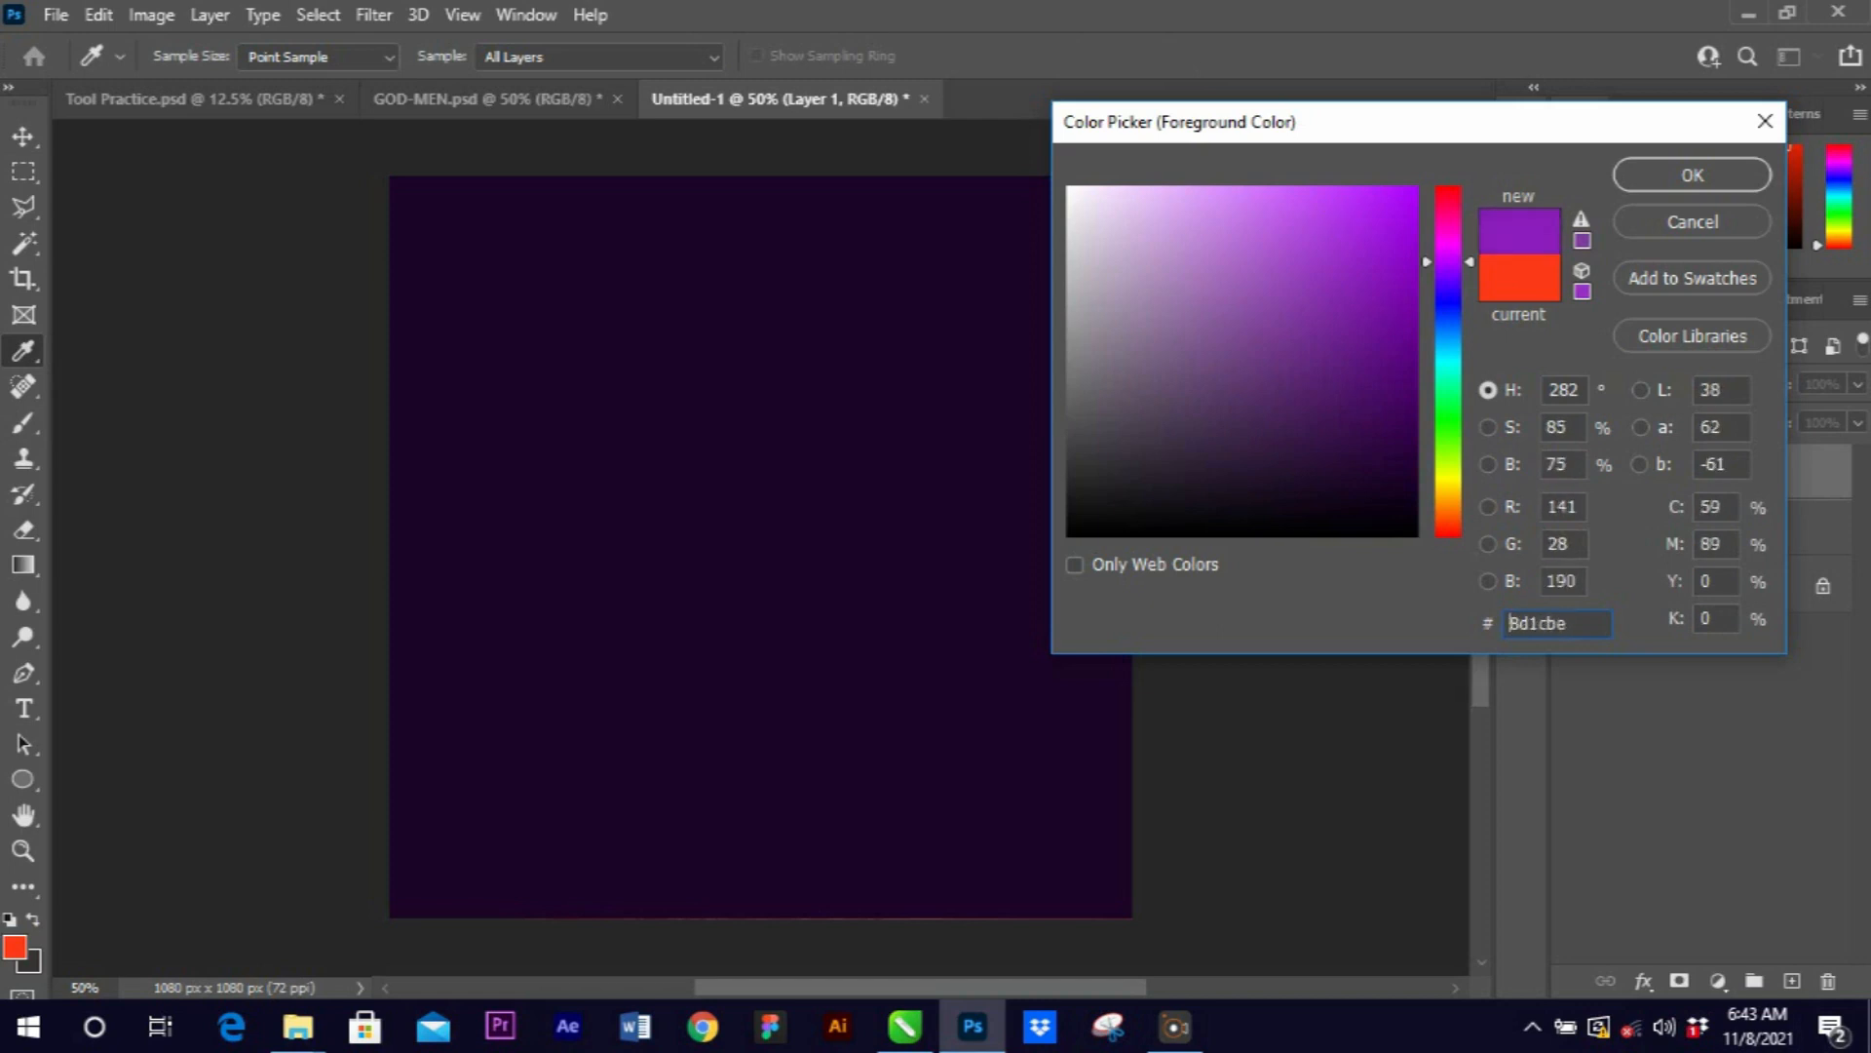
{"action": "left_click", "coordinate": [1693, 174]}
{"action": "key", "text": "b"}
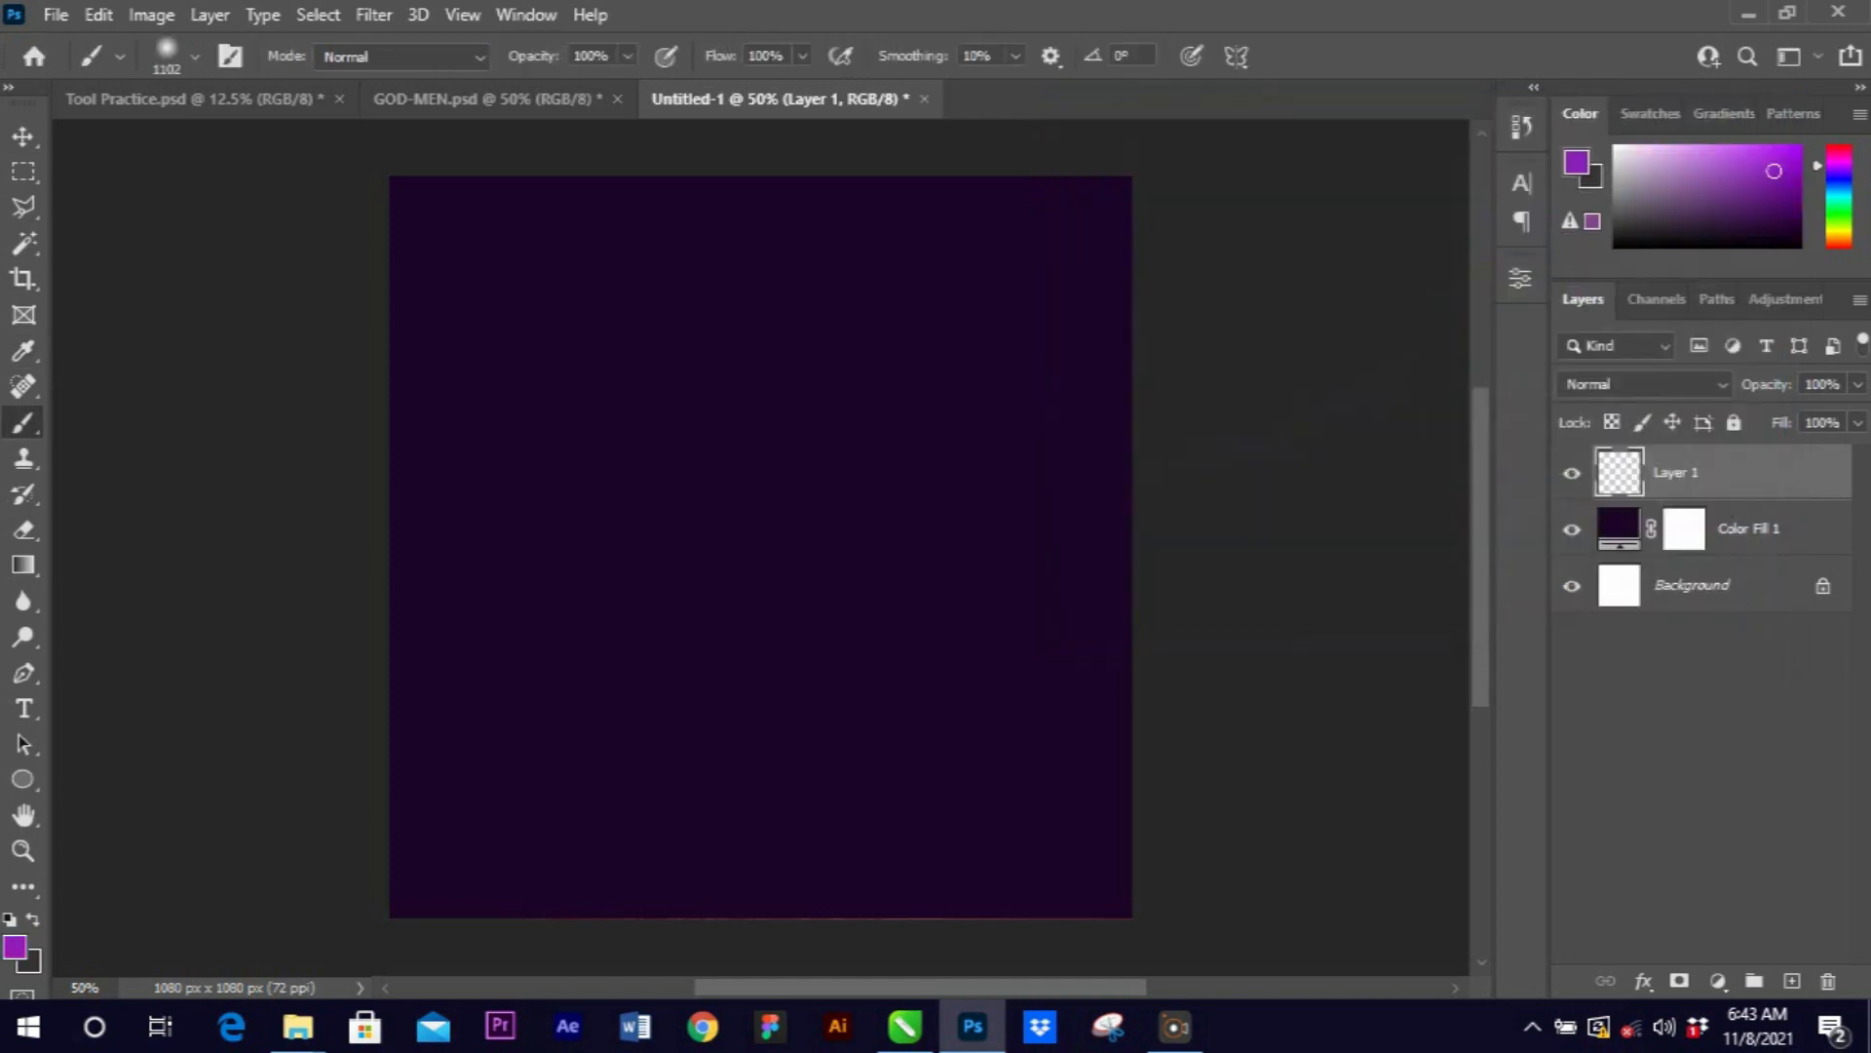
Paint a single soft purple glow at the center of the canvas on Layer 1.
{"action": "left_click", "coordinate": [765, 531]}
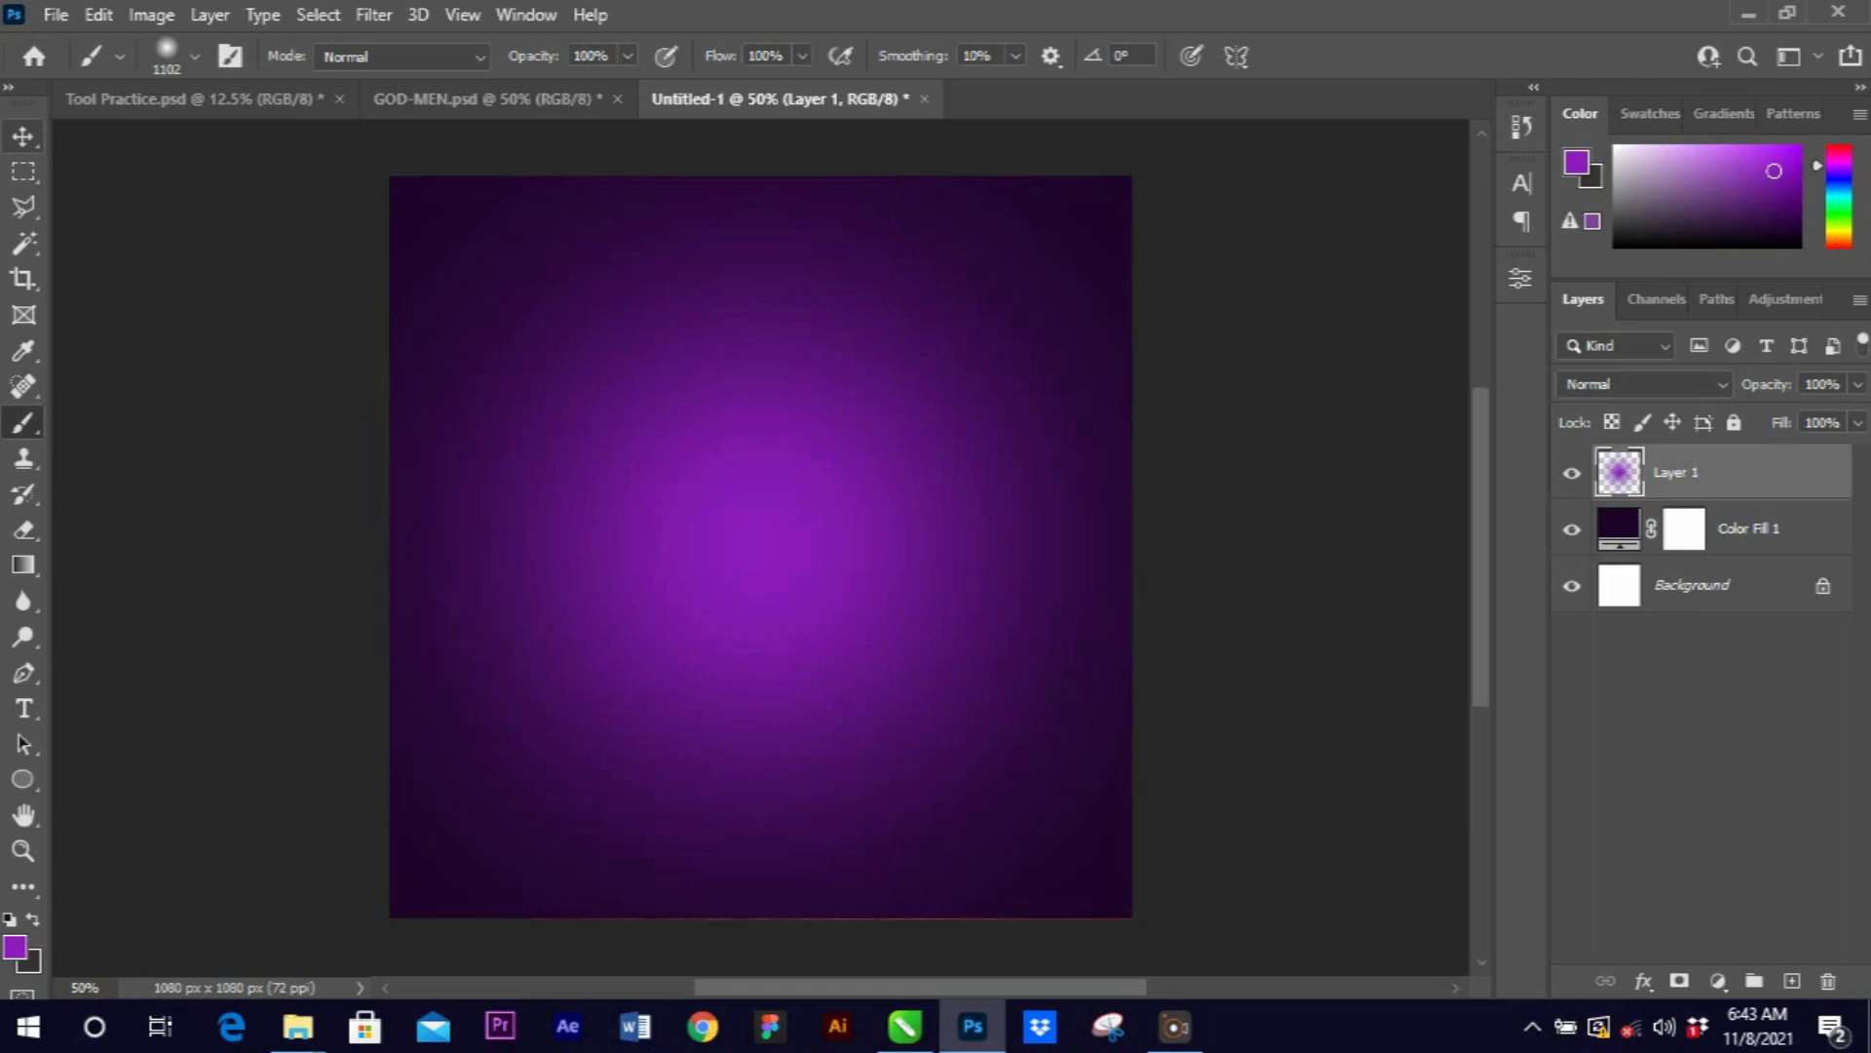
{"action": "left_click", "coordinate": [23, 137]}
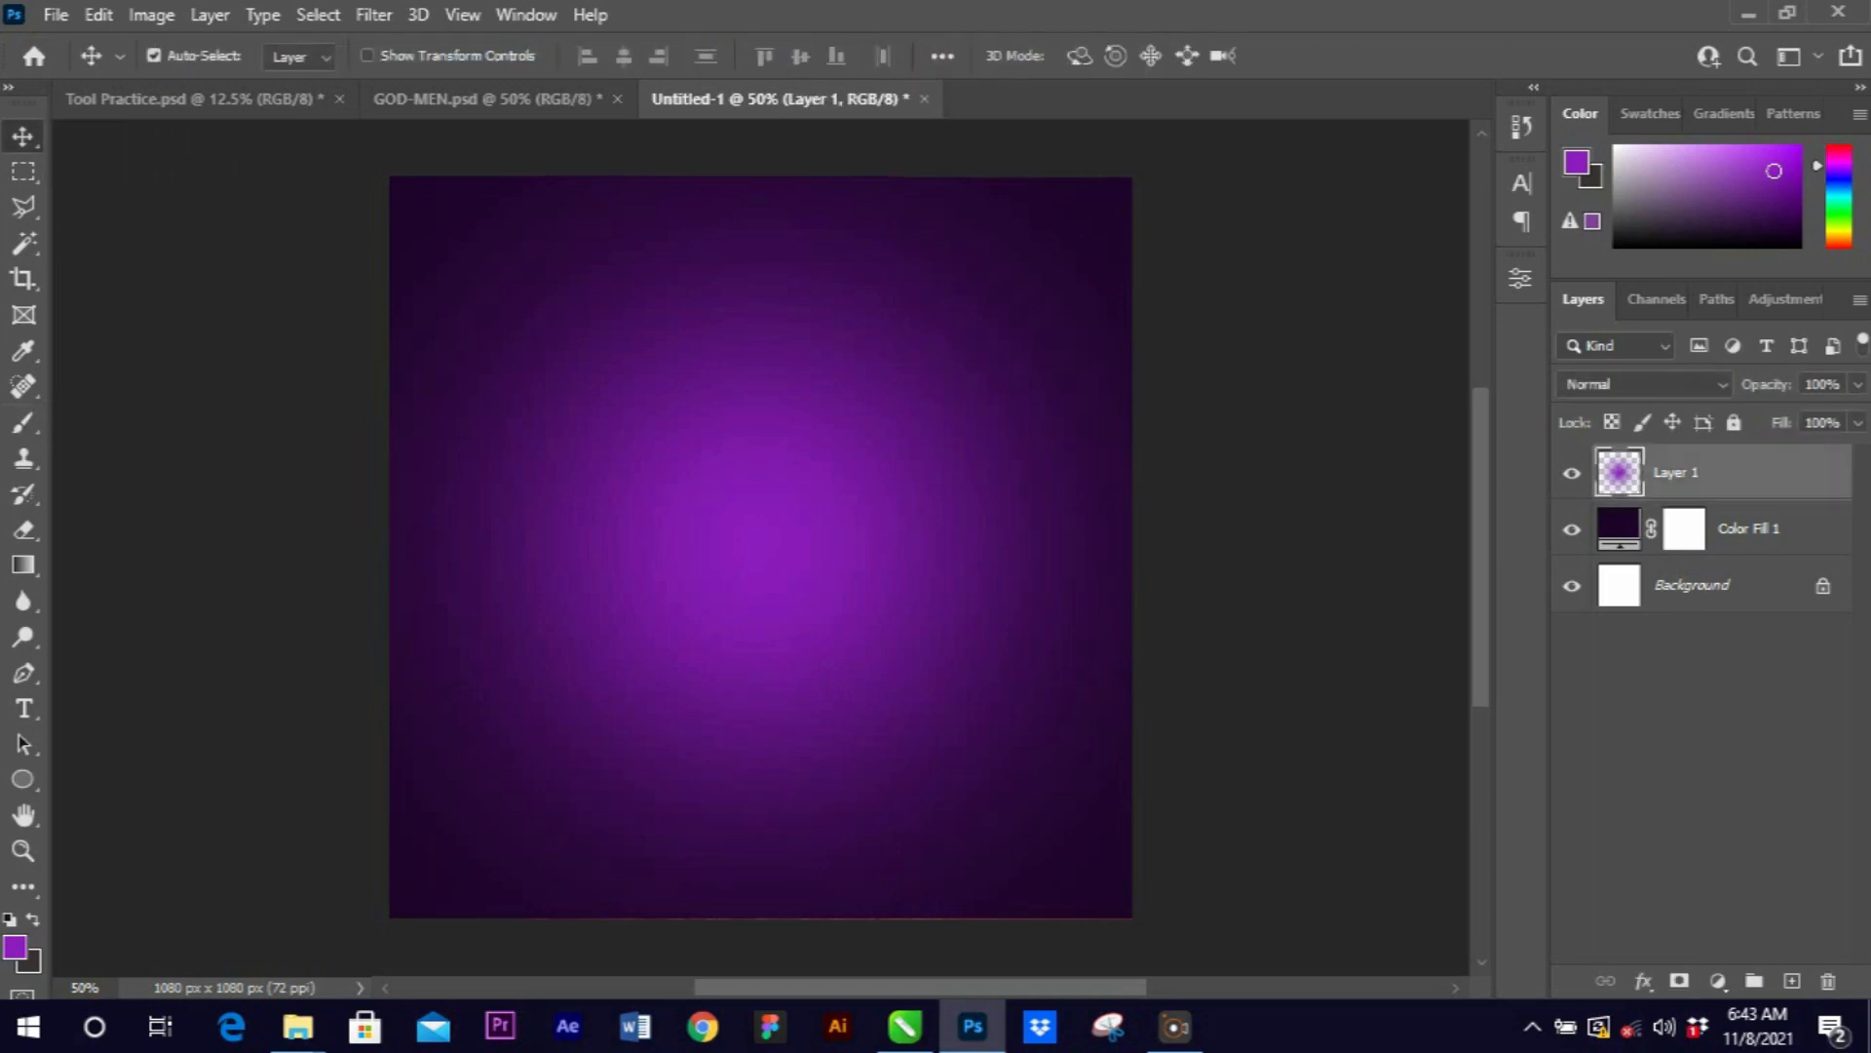
{"action": "key", "text": "ctrl+minus"}
{"action": "key", "text": "ctrl+plus"}
Open the 30 DAYS Graphics Design class image, compare it with the purple background document, and close it.
{"action": "key", "text": "ctrl+o"}
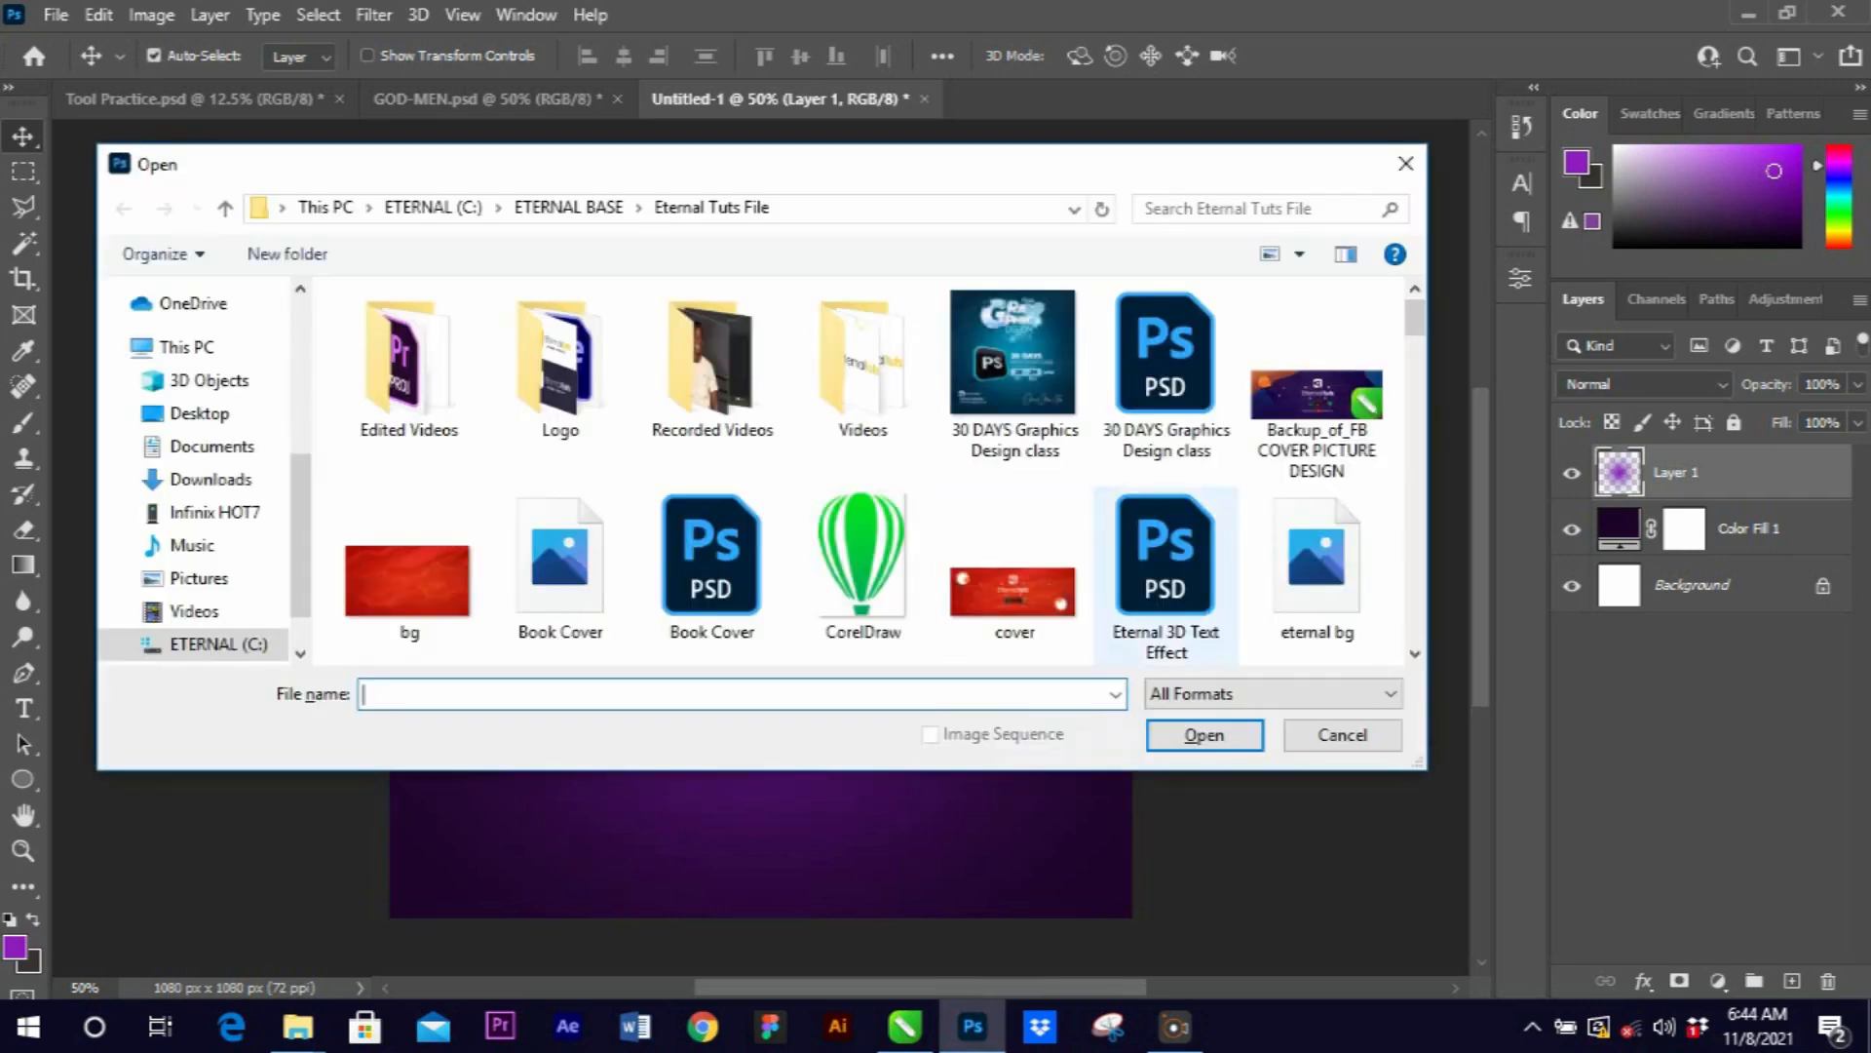
{"action": "scroll", "coordinate": [1073, 565], "scroll_direction": "down", "scroll_amount": 6}
{"action": "scroll", "coordinate": [1014, 565], "scroll_direction": "up", "scroll_amount": 6}
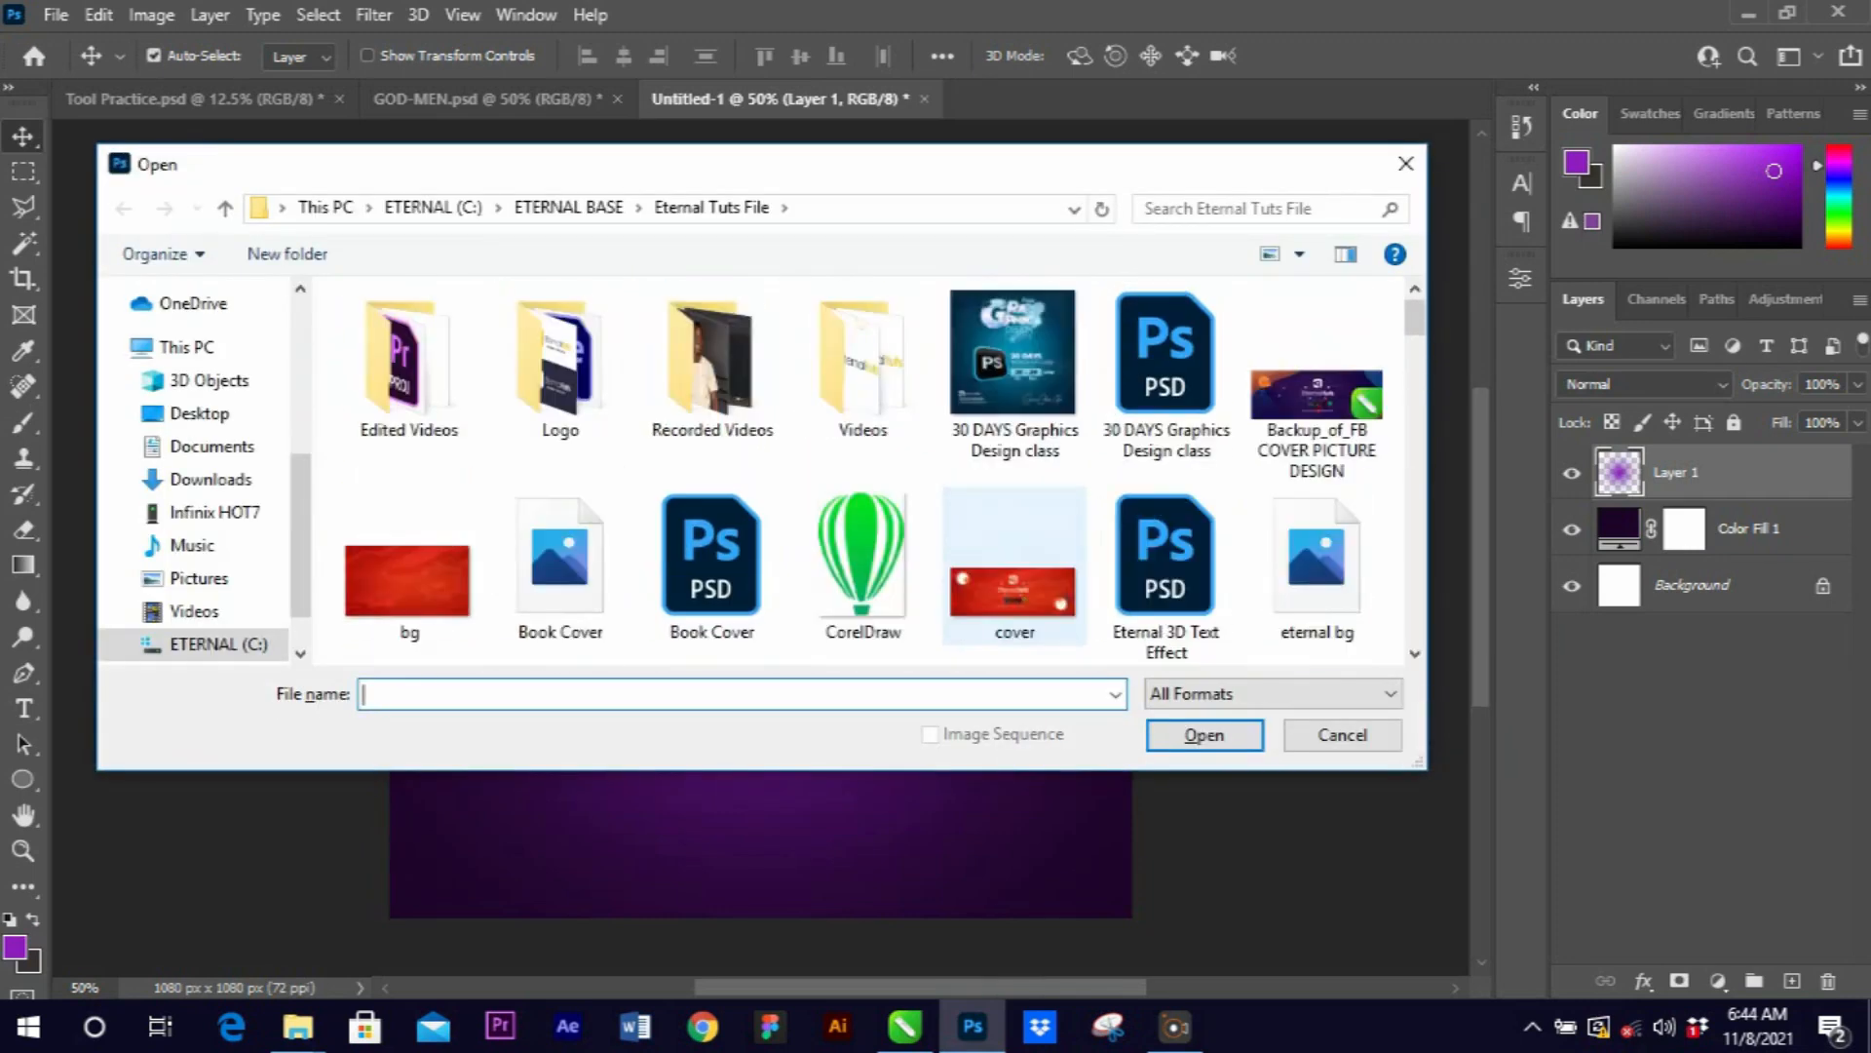
{"action": "left_click", "coordinate": [1013, 375]}
{"action": "left_click", "coordinate": [1204, 735]}
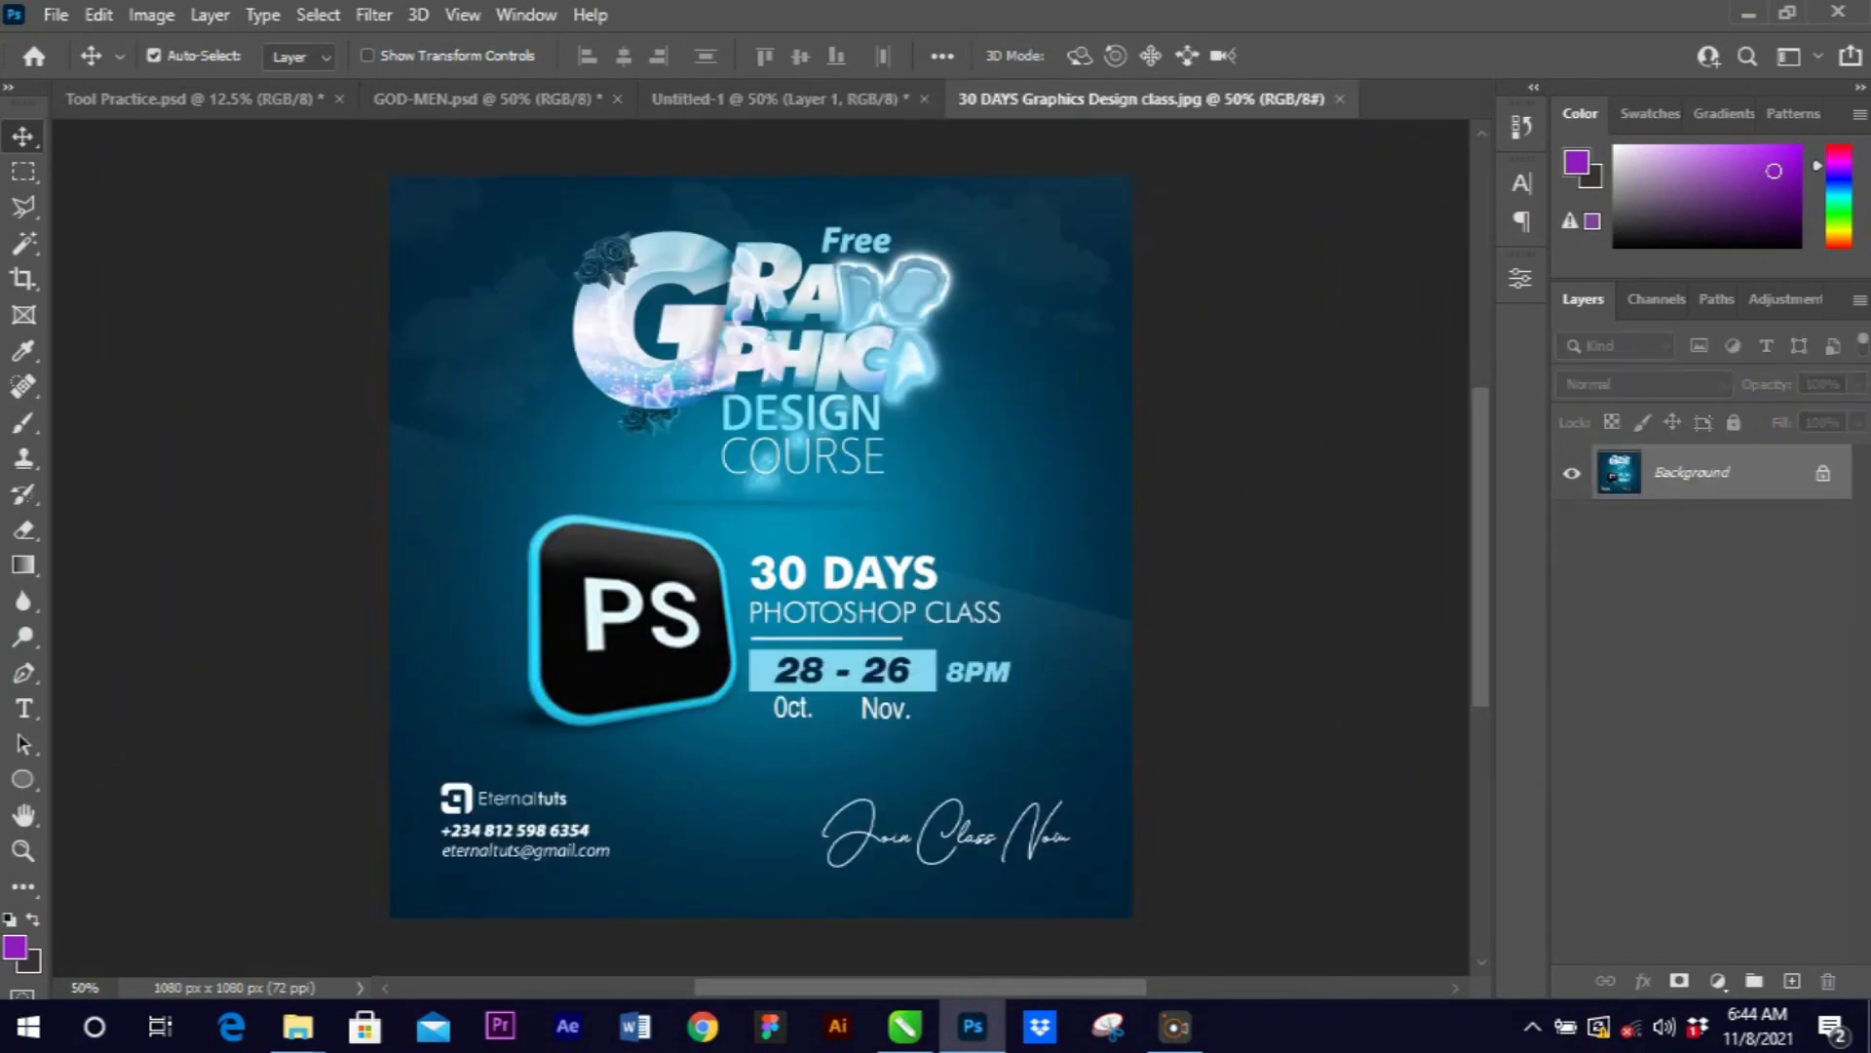
{"action": "left_click", "coordinate": [779, 99]}
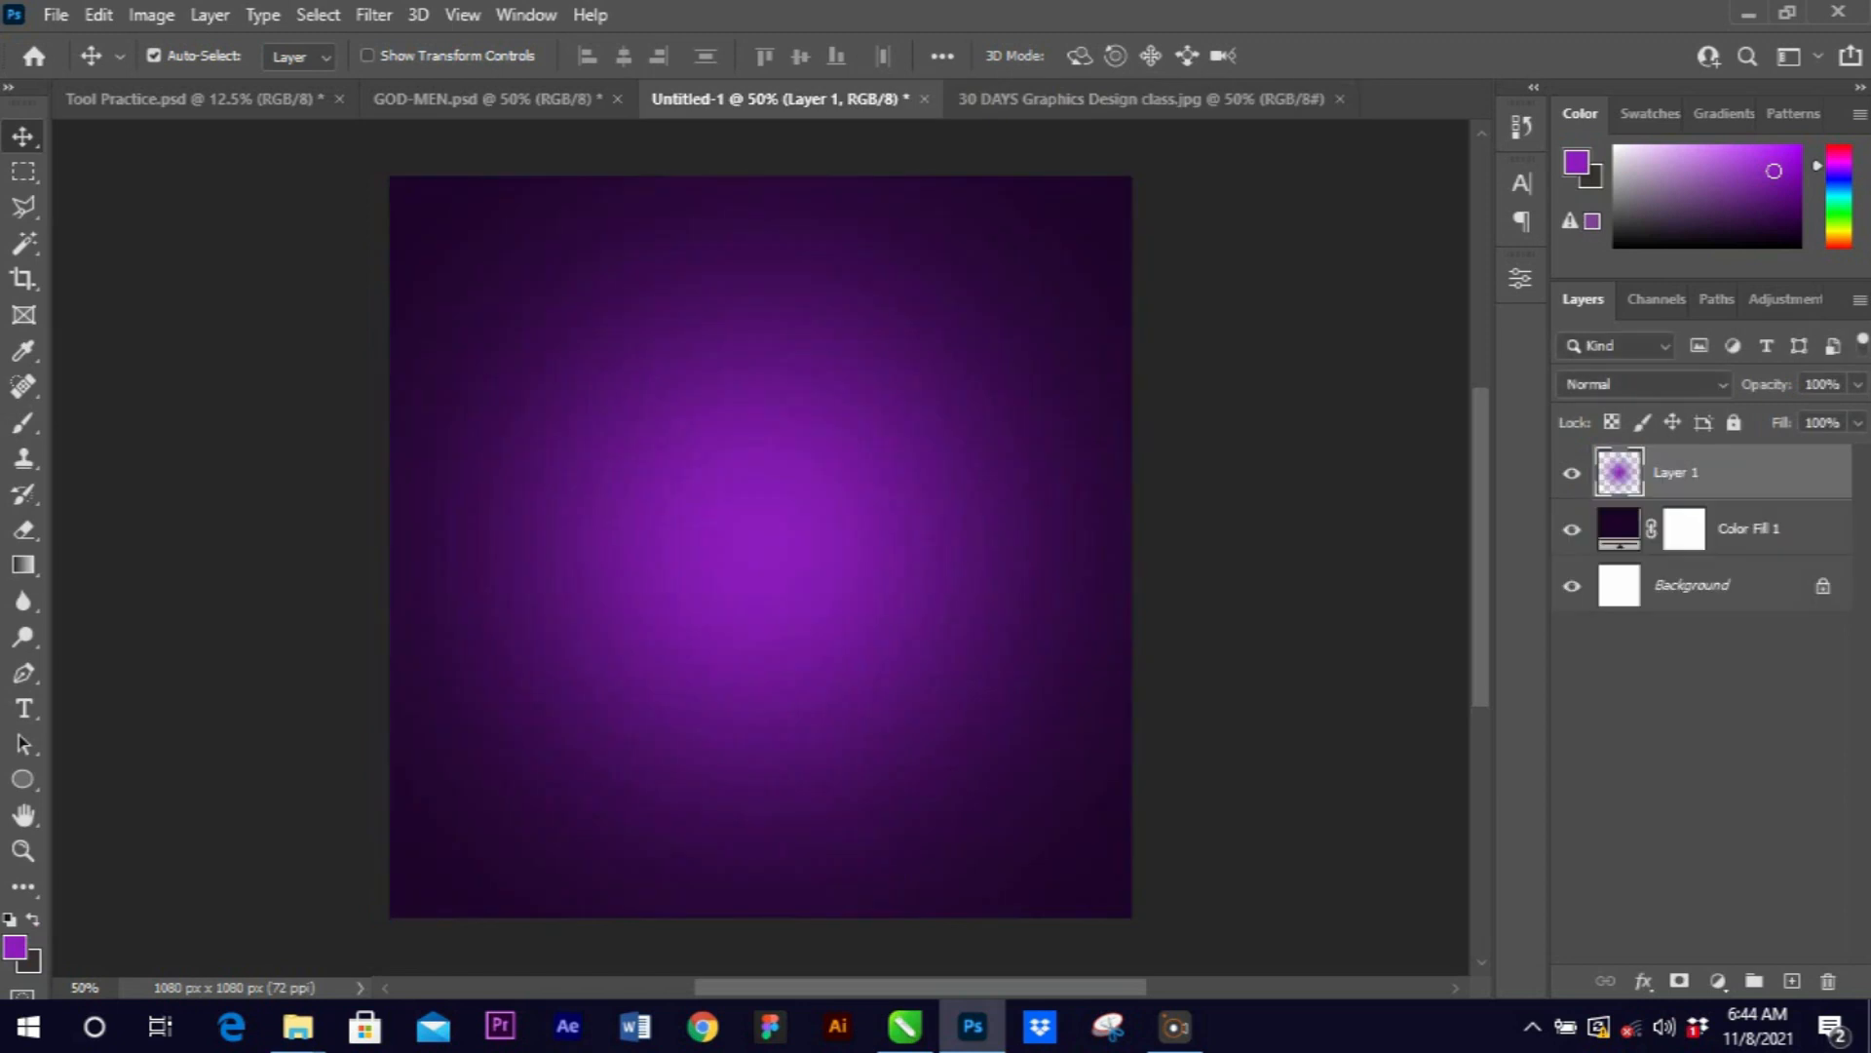
{"action": "key", "text": "ctrl+Tab"}
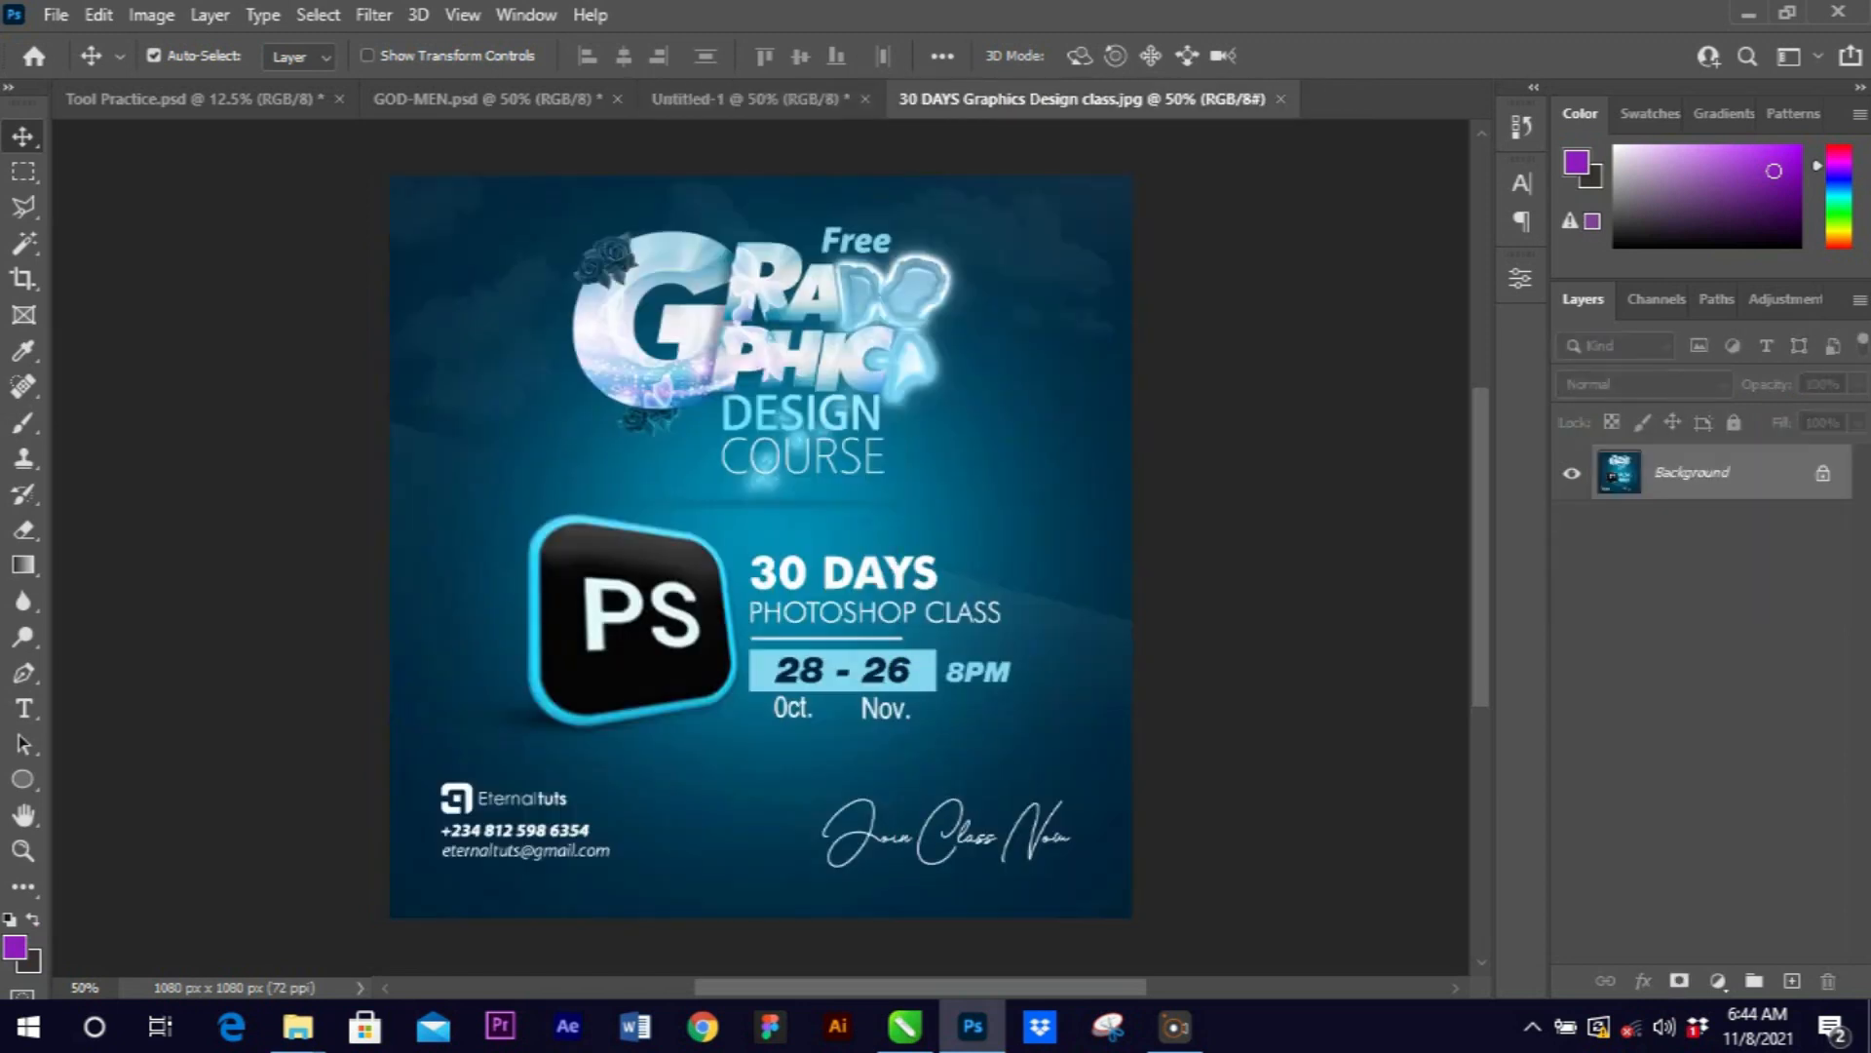
{"action": "key", "text": "ctrl+w"}
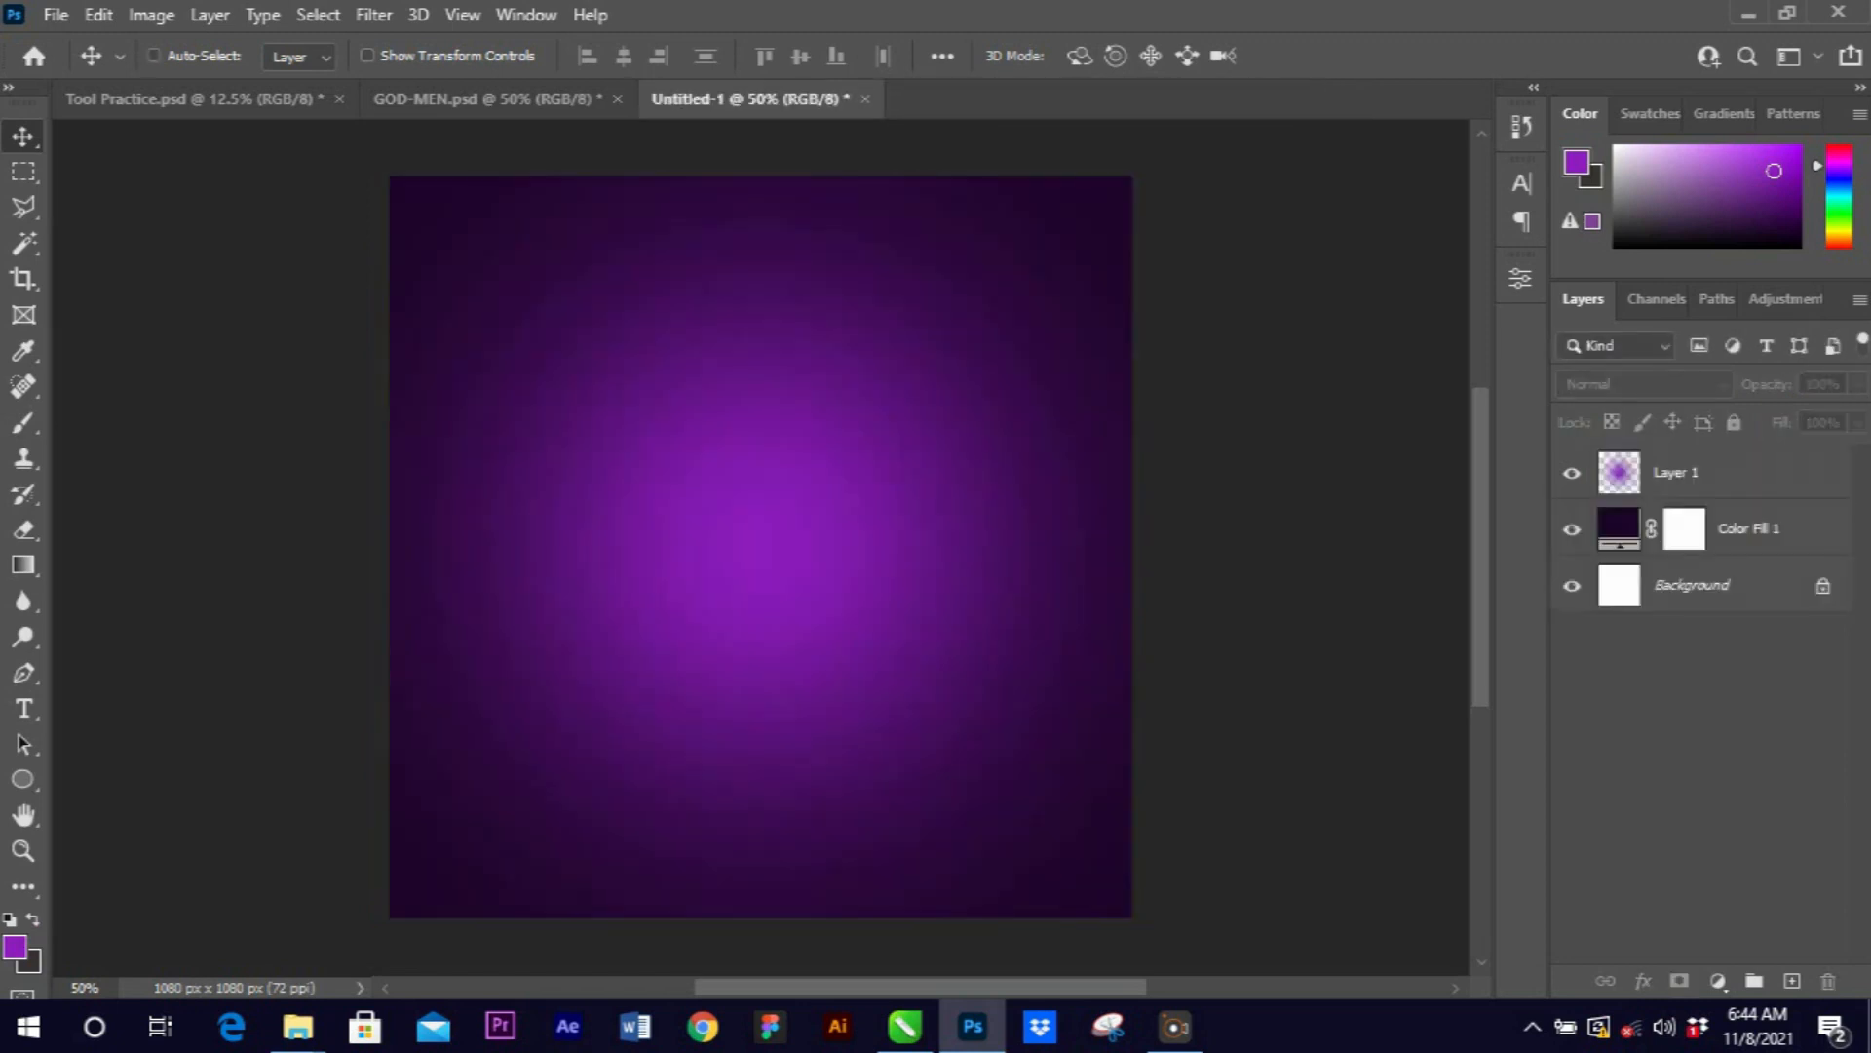
Open the burning-tree image 55be81a12d4f92134940b3323d8013b0.jpg from the Eternal new bg folder in ETERNAL BASE.
{"action": "key", "text": "ctrl+o"}
{"action": "scroll", "coordinate": [1014, 360], "scroll_direction": "down", "scroll_amount": 4}
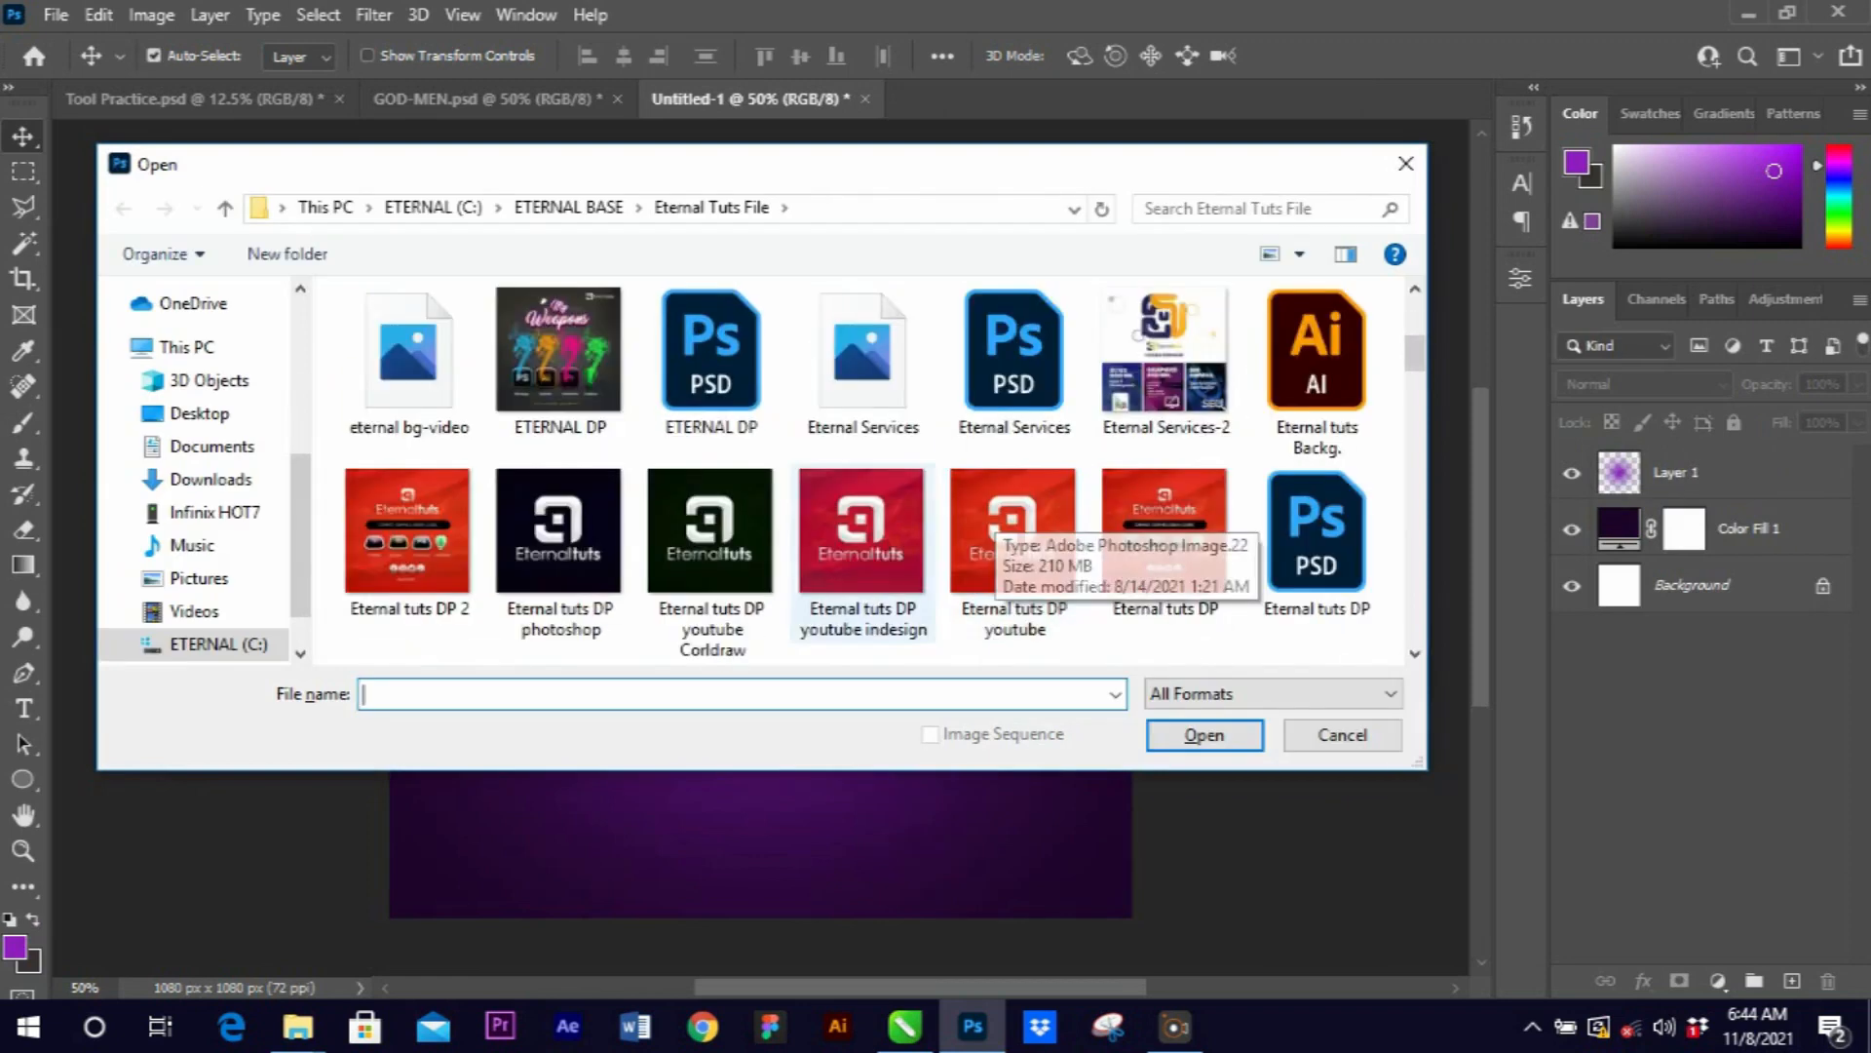
{"action": "scroll", "coordinate": [1014, 360], "scroll_direction": "down", "scroll_amount": 4}
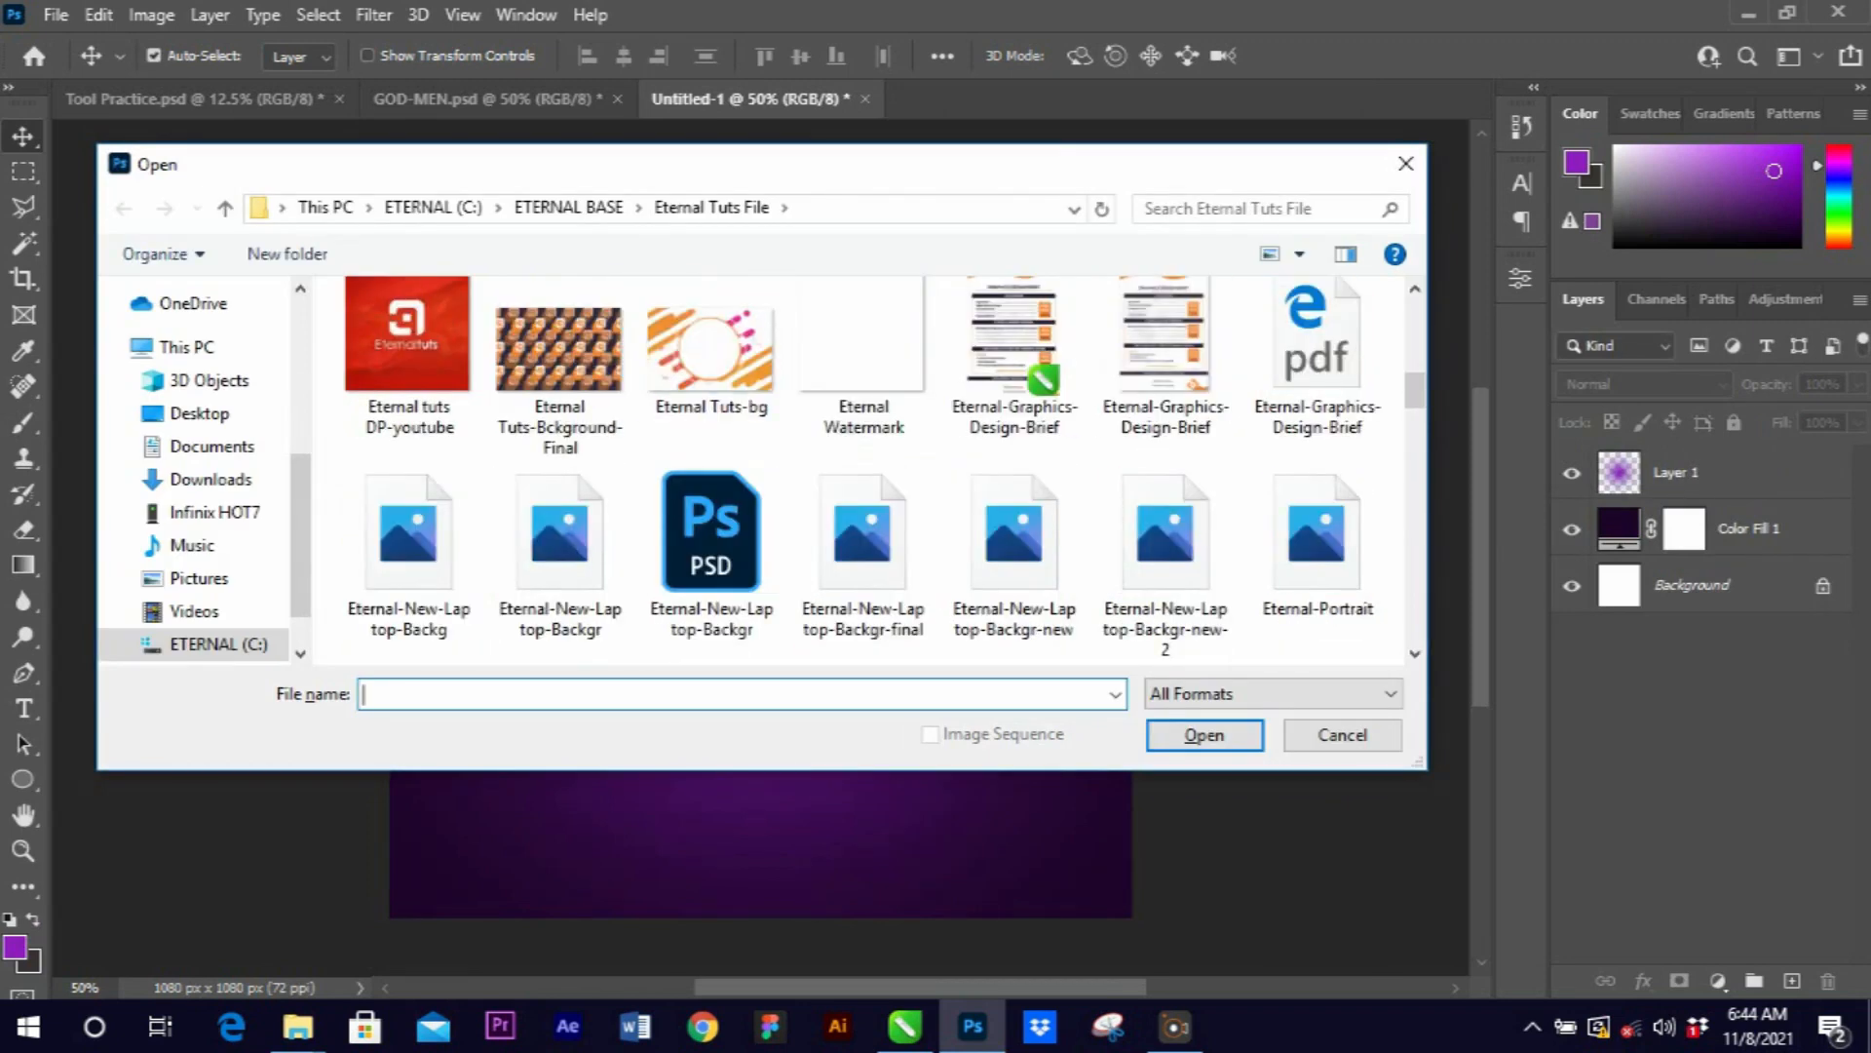
{"action": "left_click", "coordinate": [568, 206]}
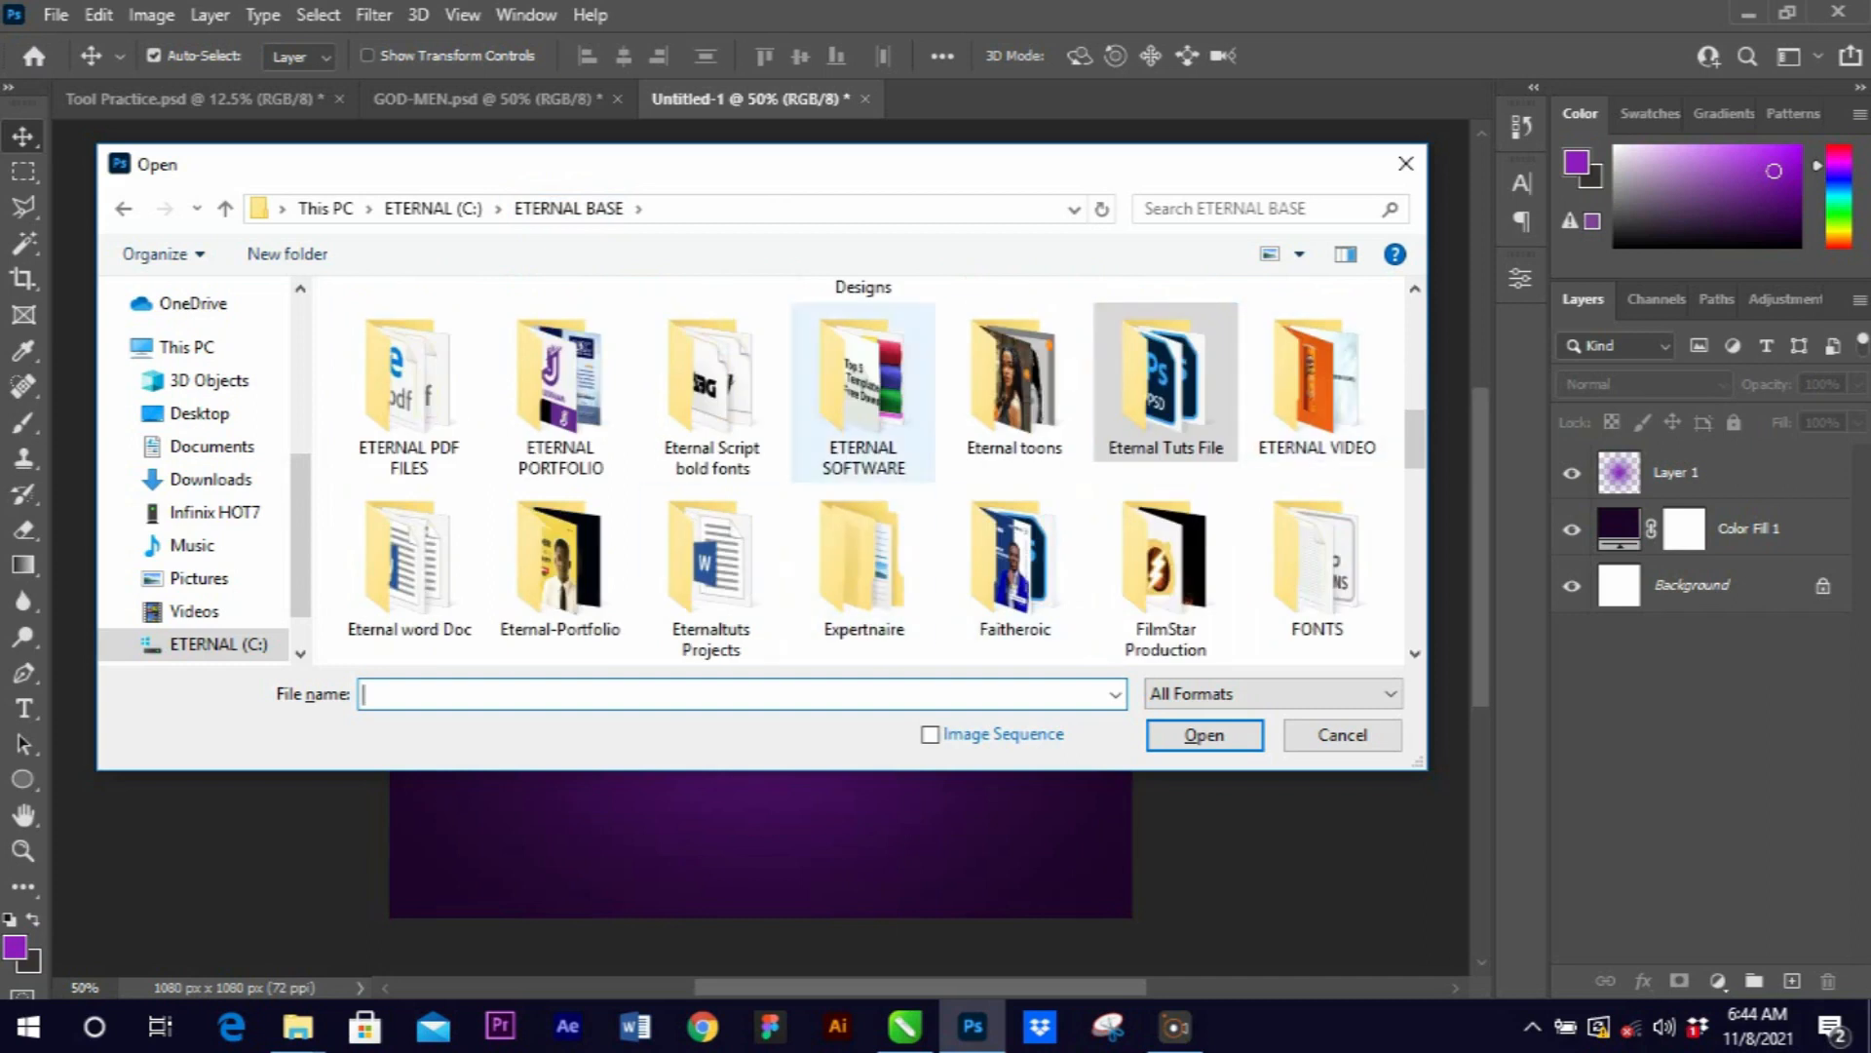
{"action": "scroll", "coordinate": [864, 566], "scroll_direction": "down", "scroll_amount": 1}
{"action": "scroll", "coordinate": [1166, 546], "scroll_direction": "up", "scroll_amount": 3}
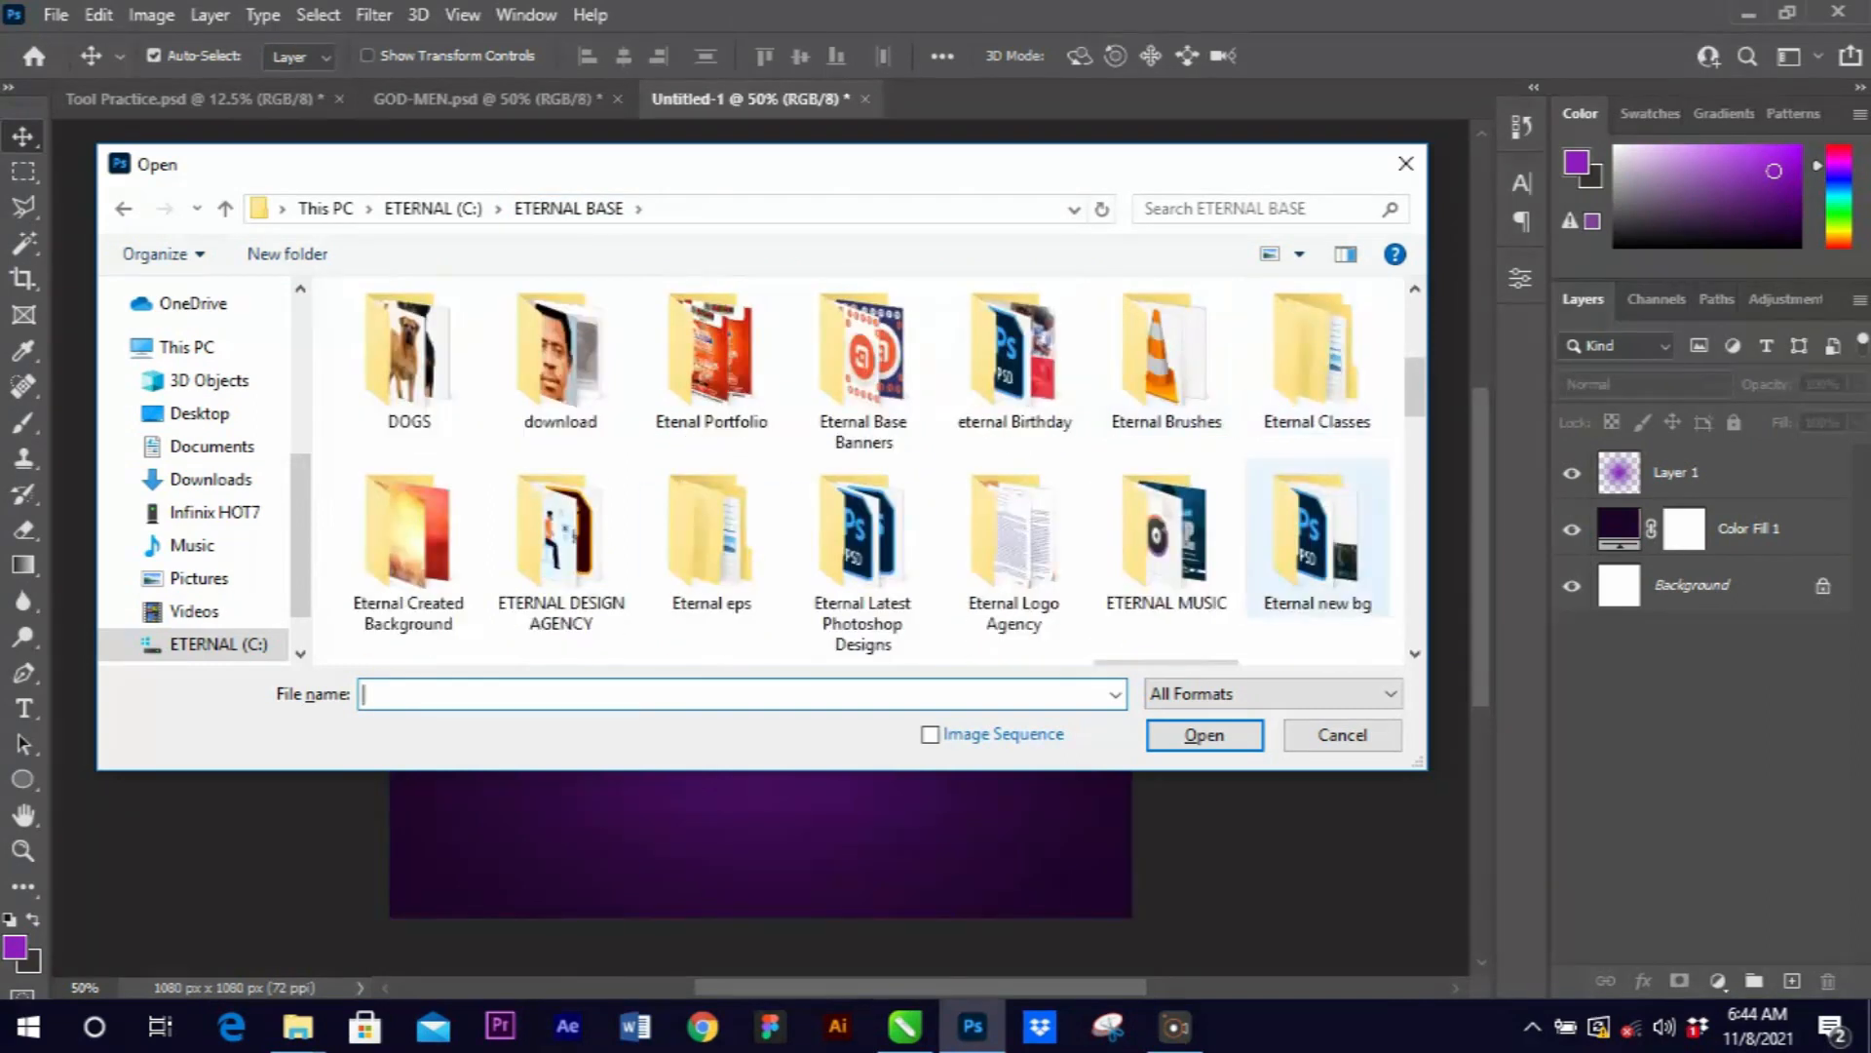
{"action": "double_click", "coordinate": [1316, 531]}
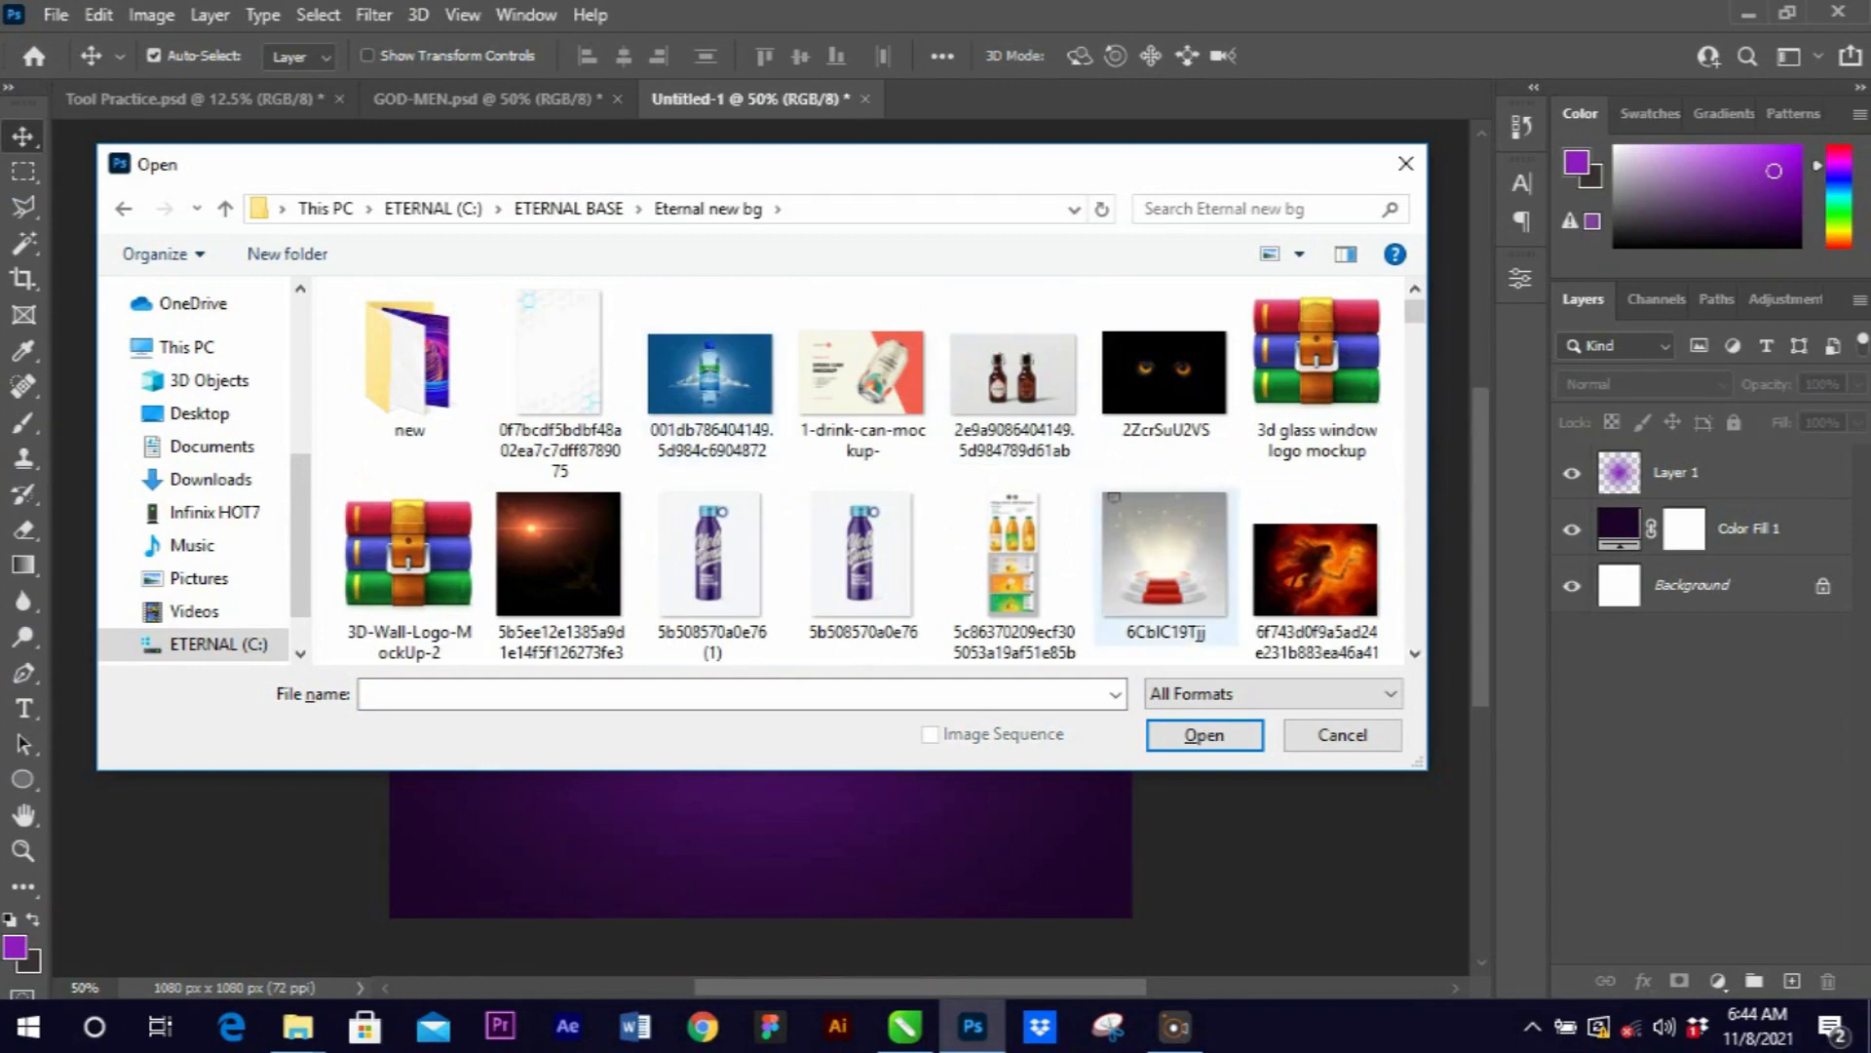
{"action": "scroll", "coordinate": [1267, 532], "scroll_direction": "down", "scroll_amount": 4}
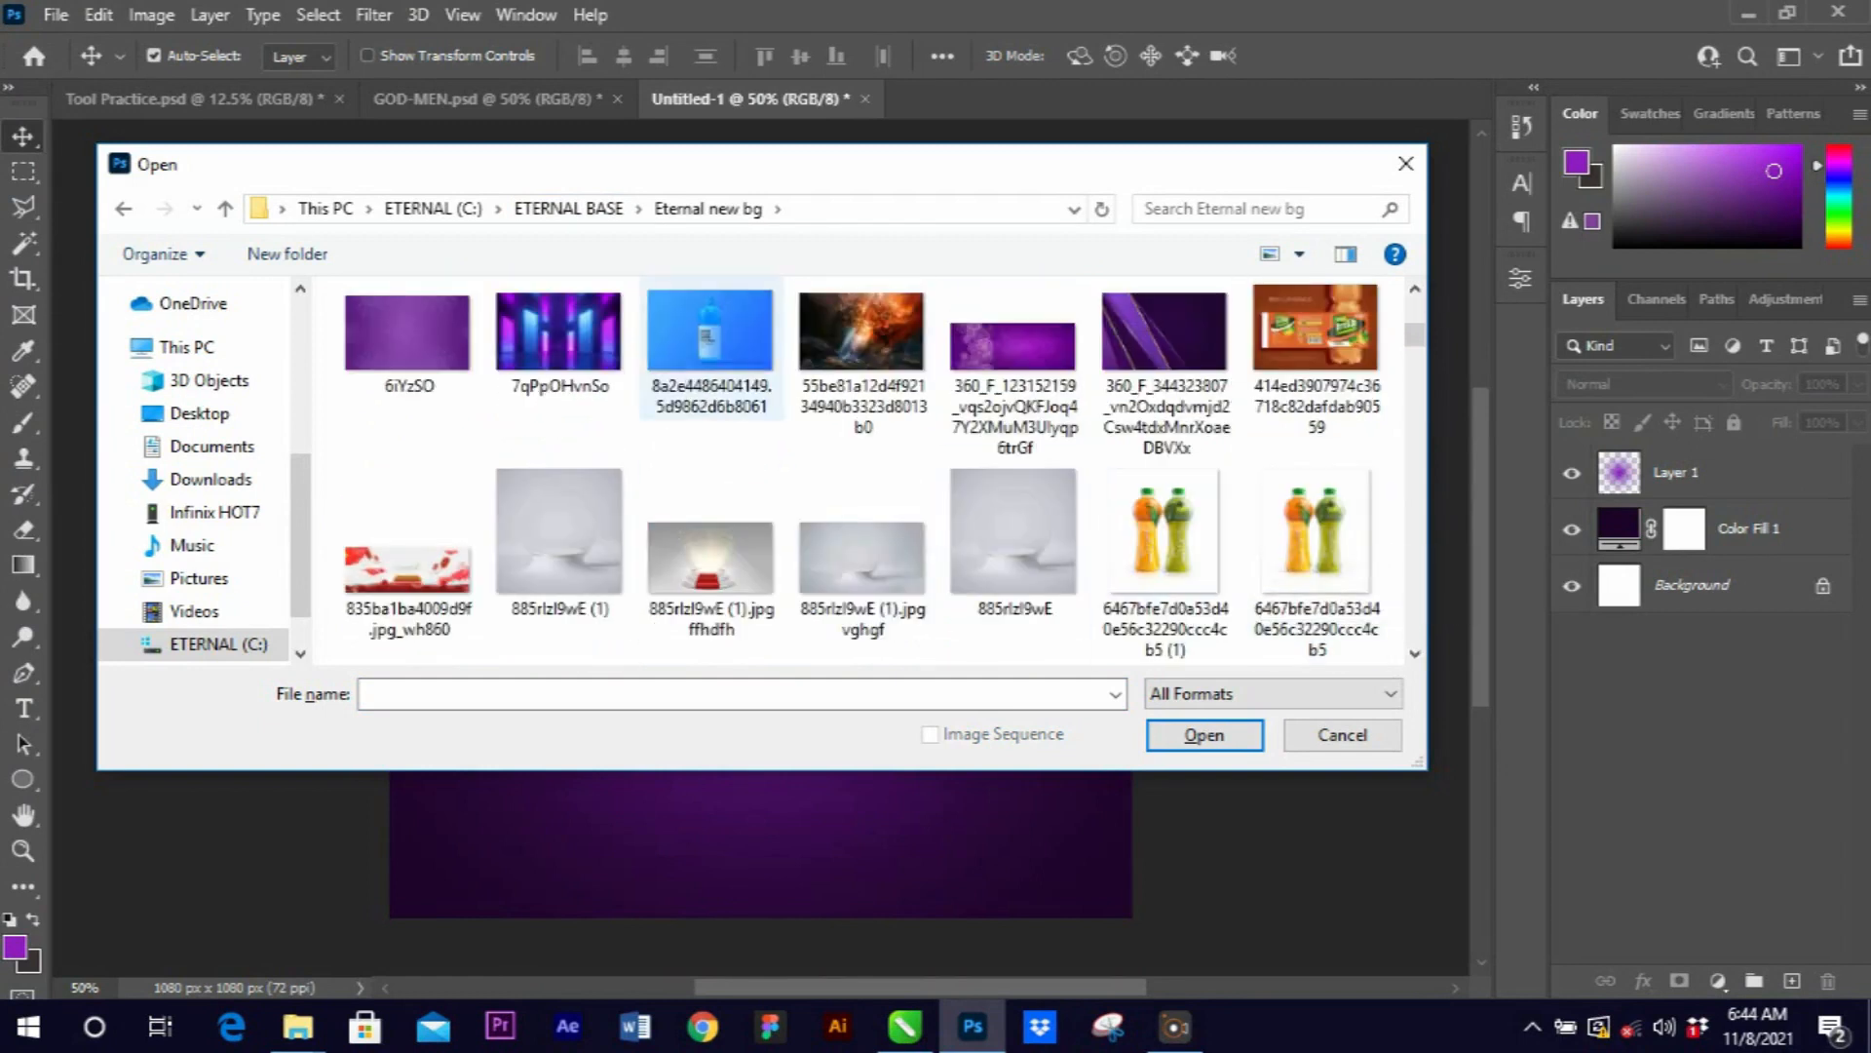
{"action": "left_click", "coordinate": [862, 361]}
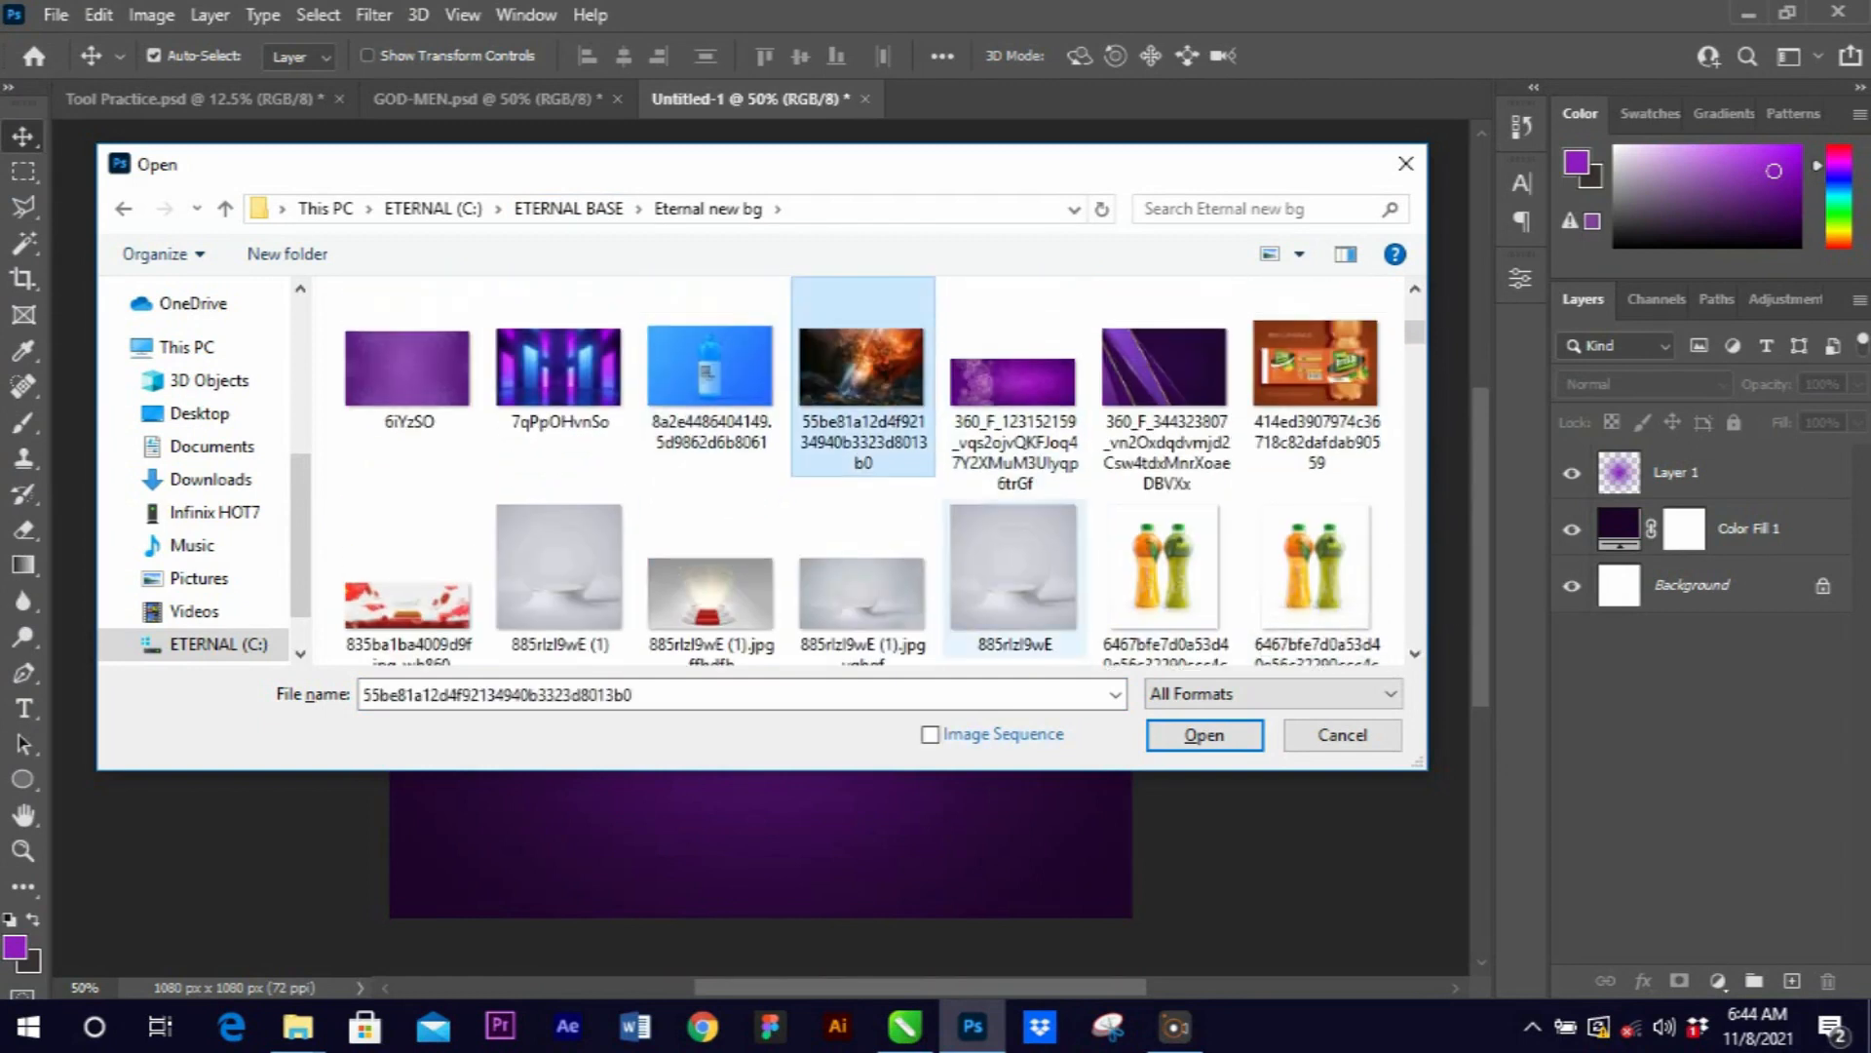
{"action": "left_click", "coordinate": [1204, 735]}
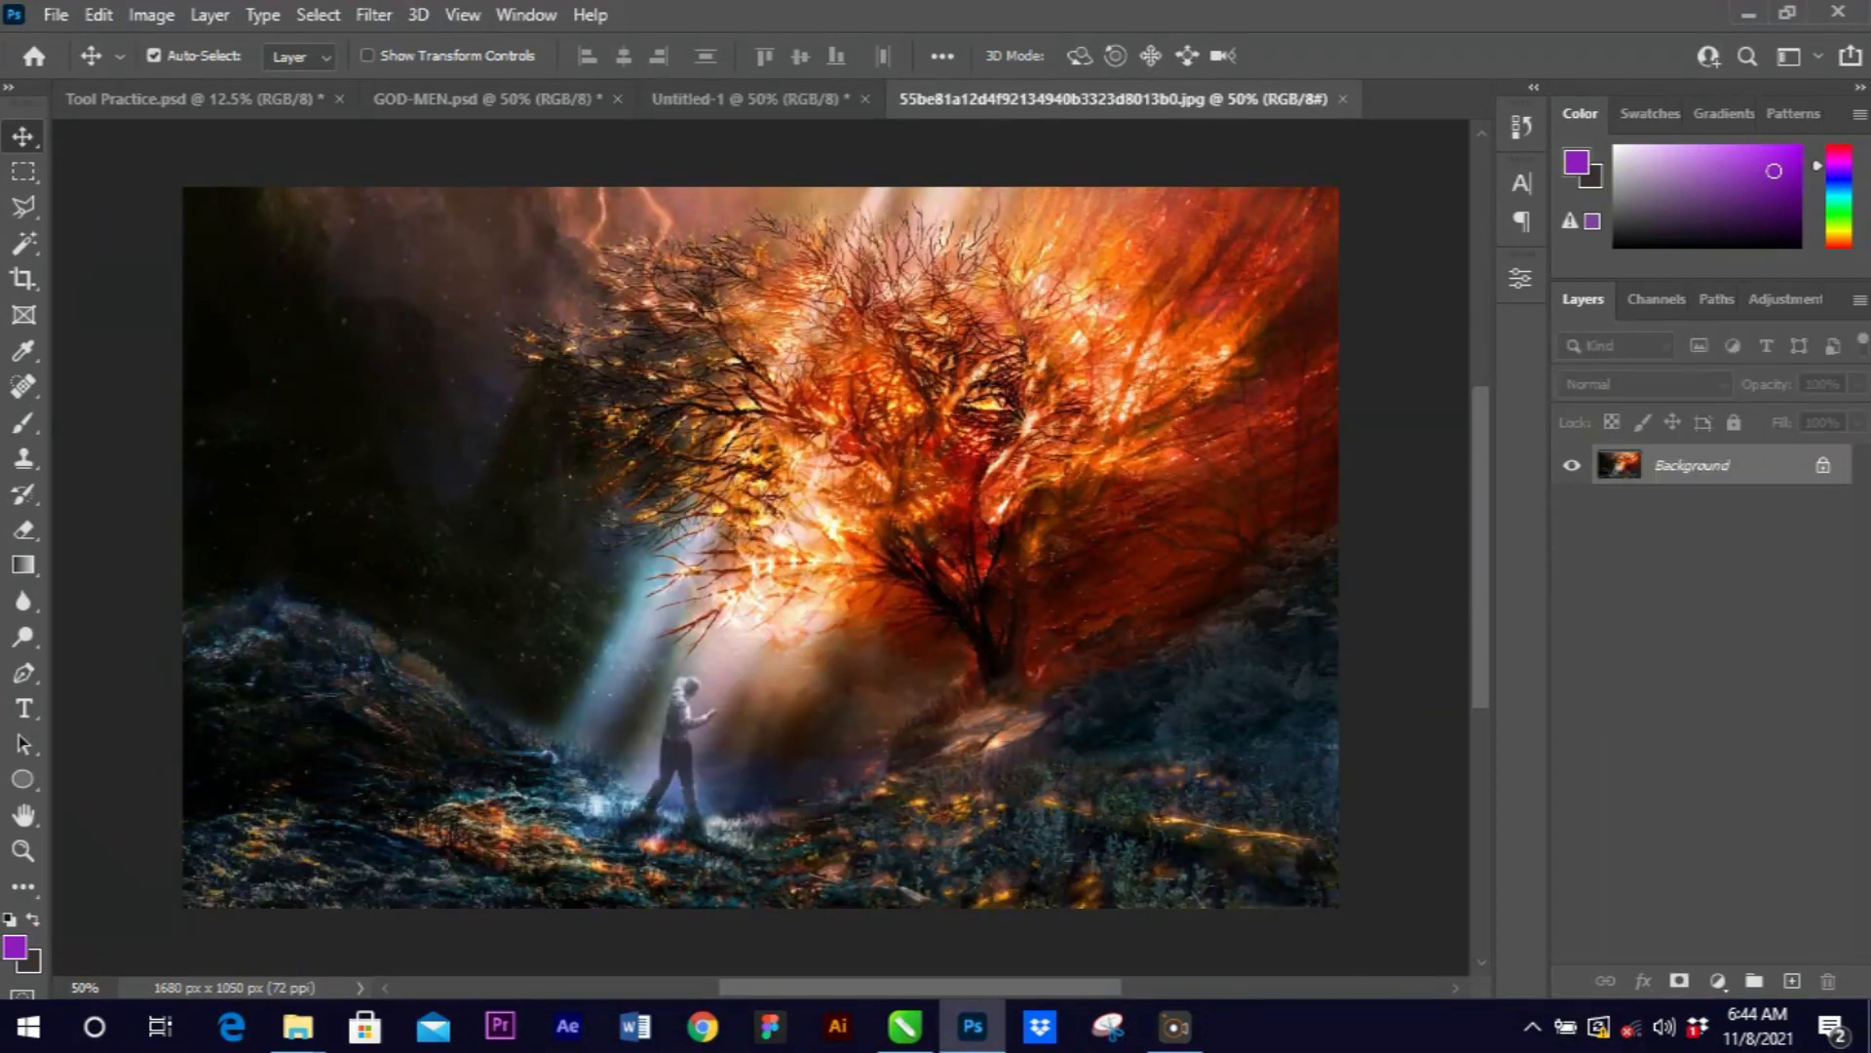
Bring the burning-tree image into the Untitled-1 document and position it over the canvas, leaving a thin purple strip along the lower edge.
{"action": "left_click", "coordinate": [748, 98]}
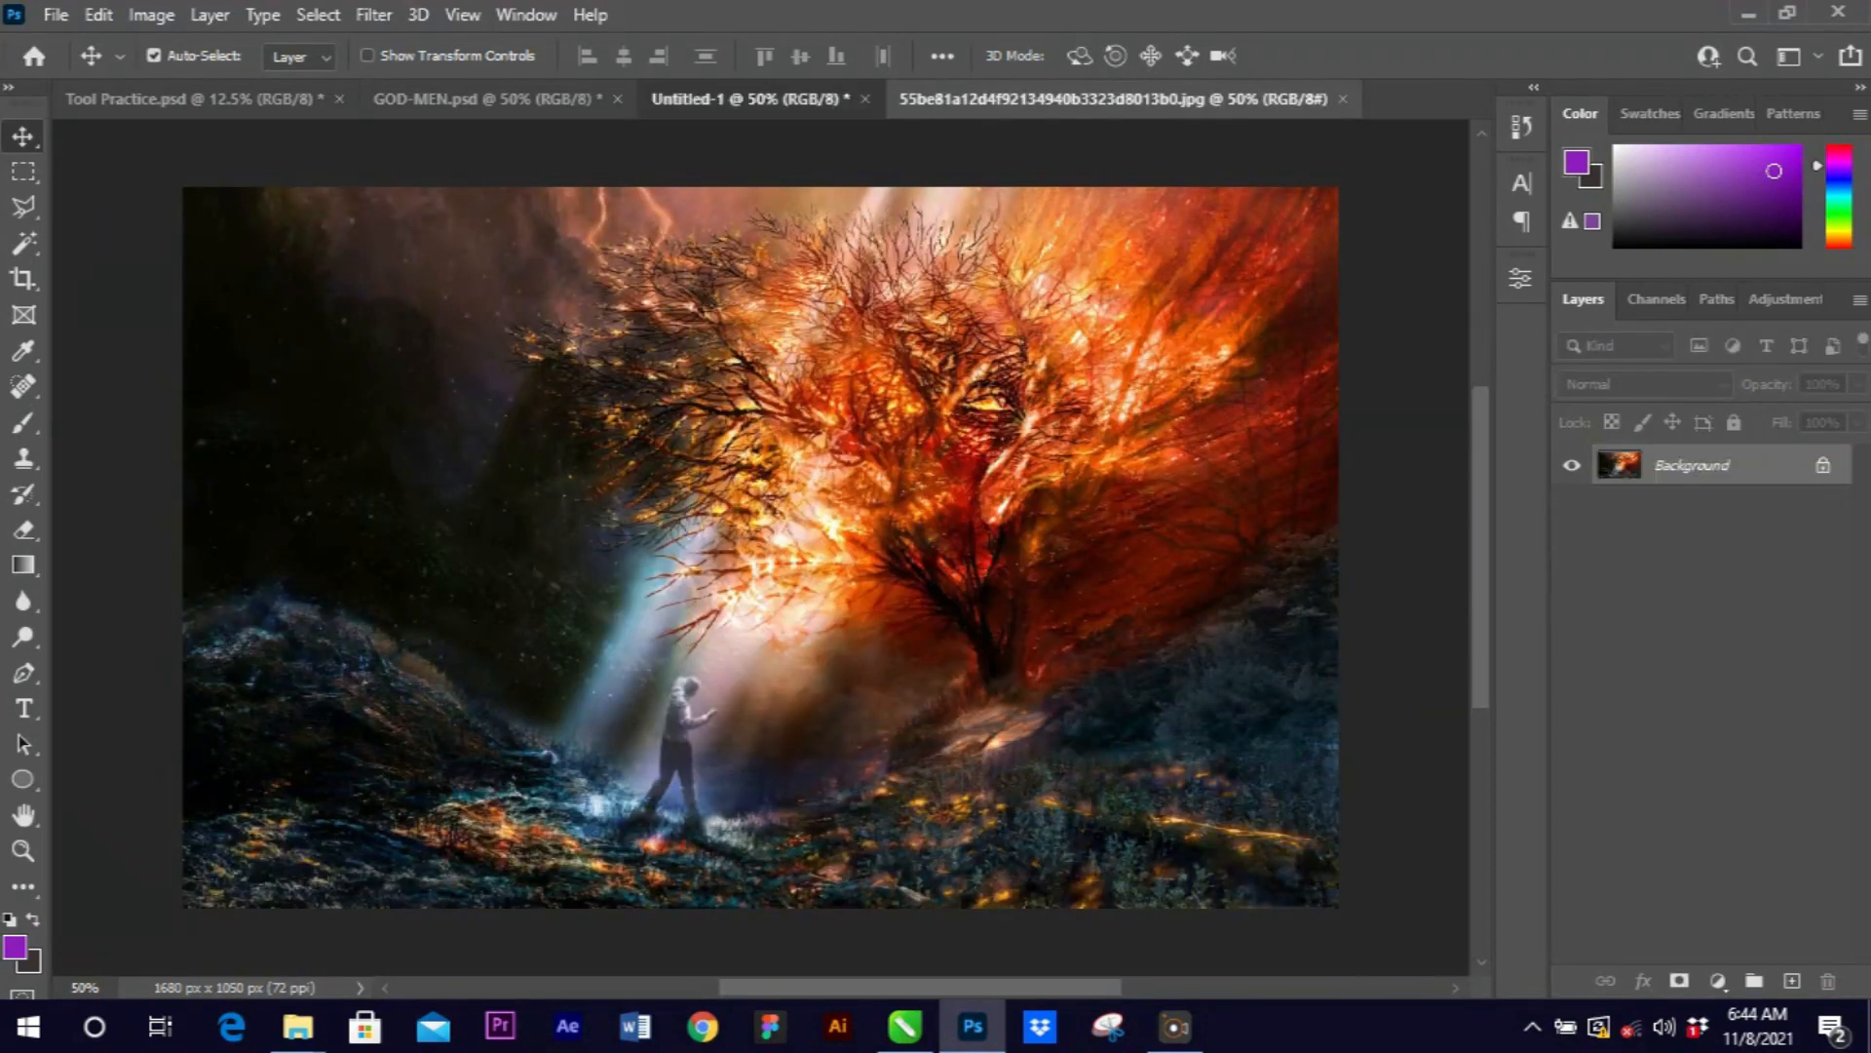
{"action": "left_click", "coordinate": [1111, 98]}
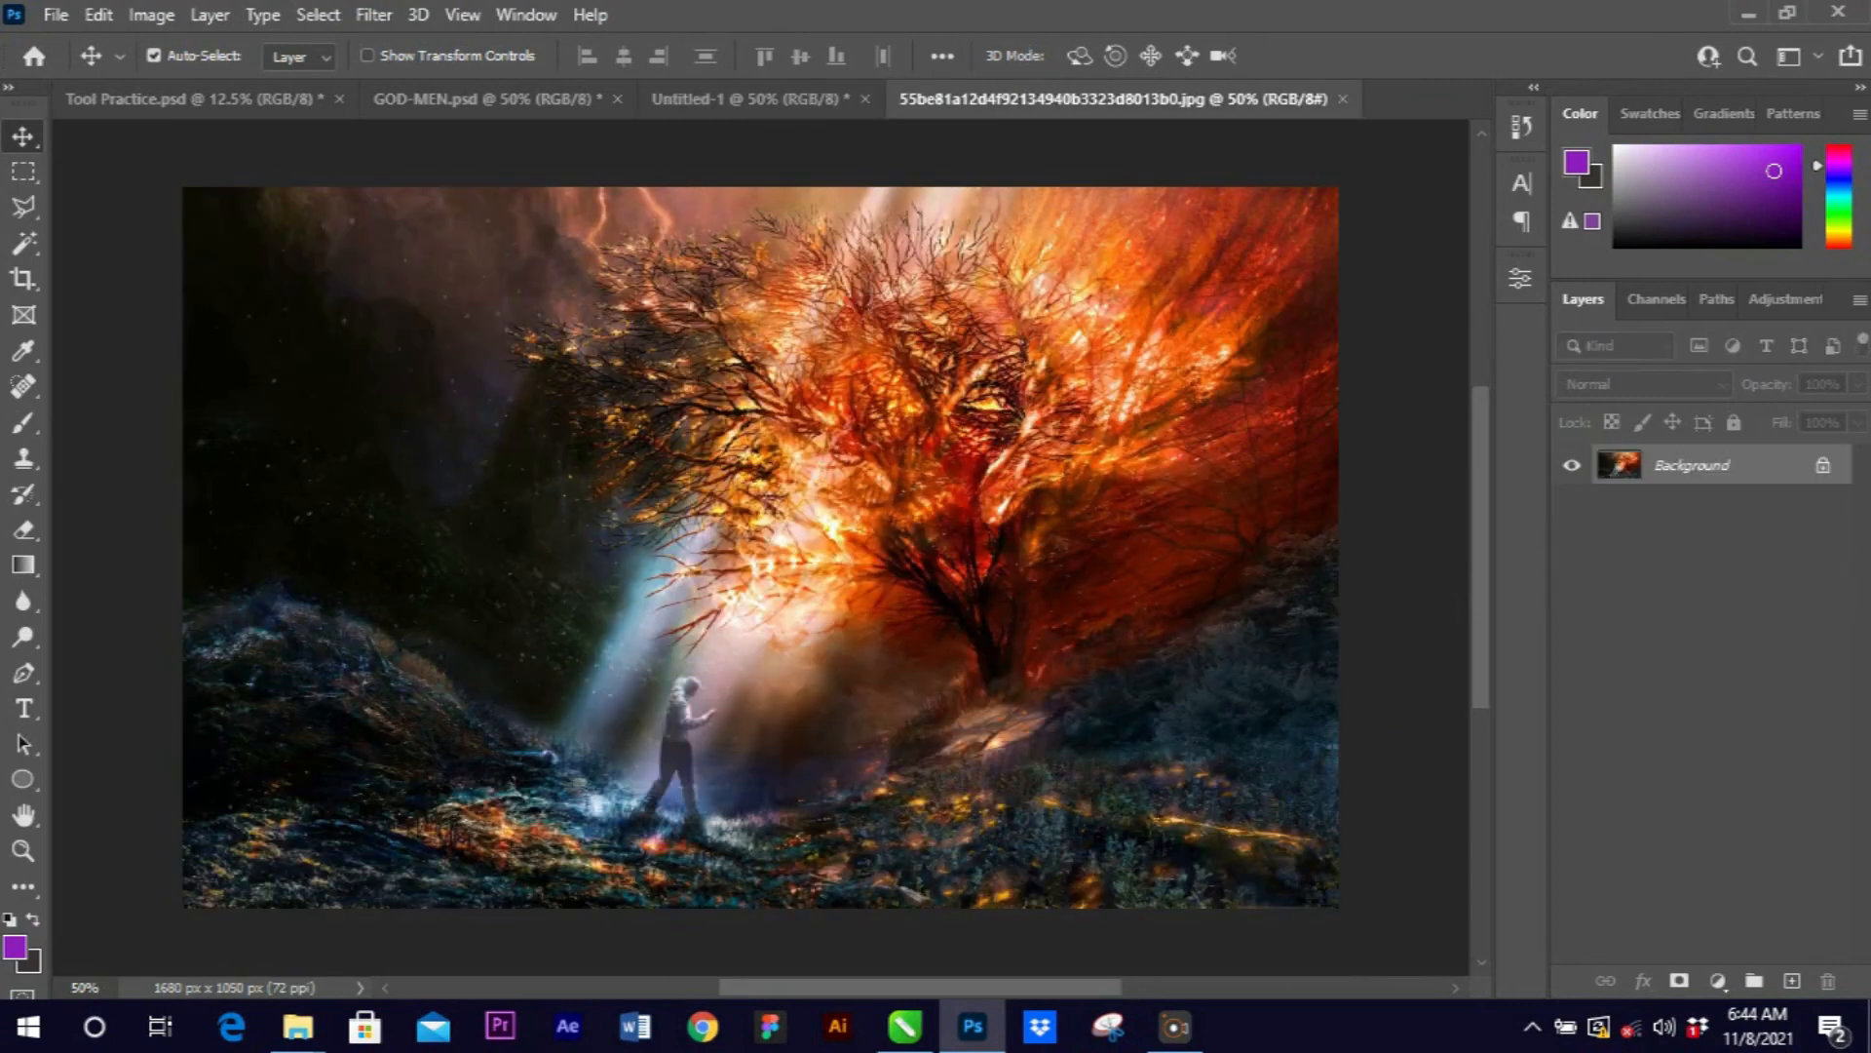
{"action": "left_click_drag", "start_coordinate": [1158, 571], "coordinate": [1150, 561]}
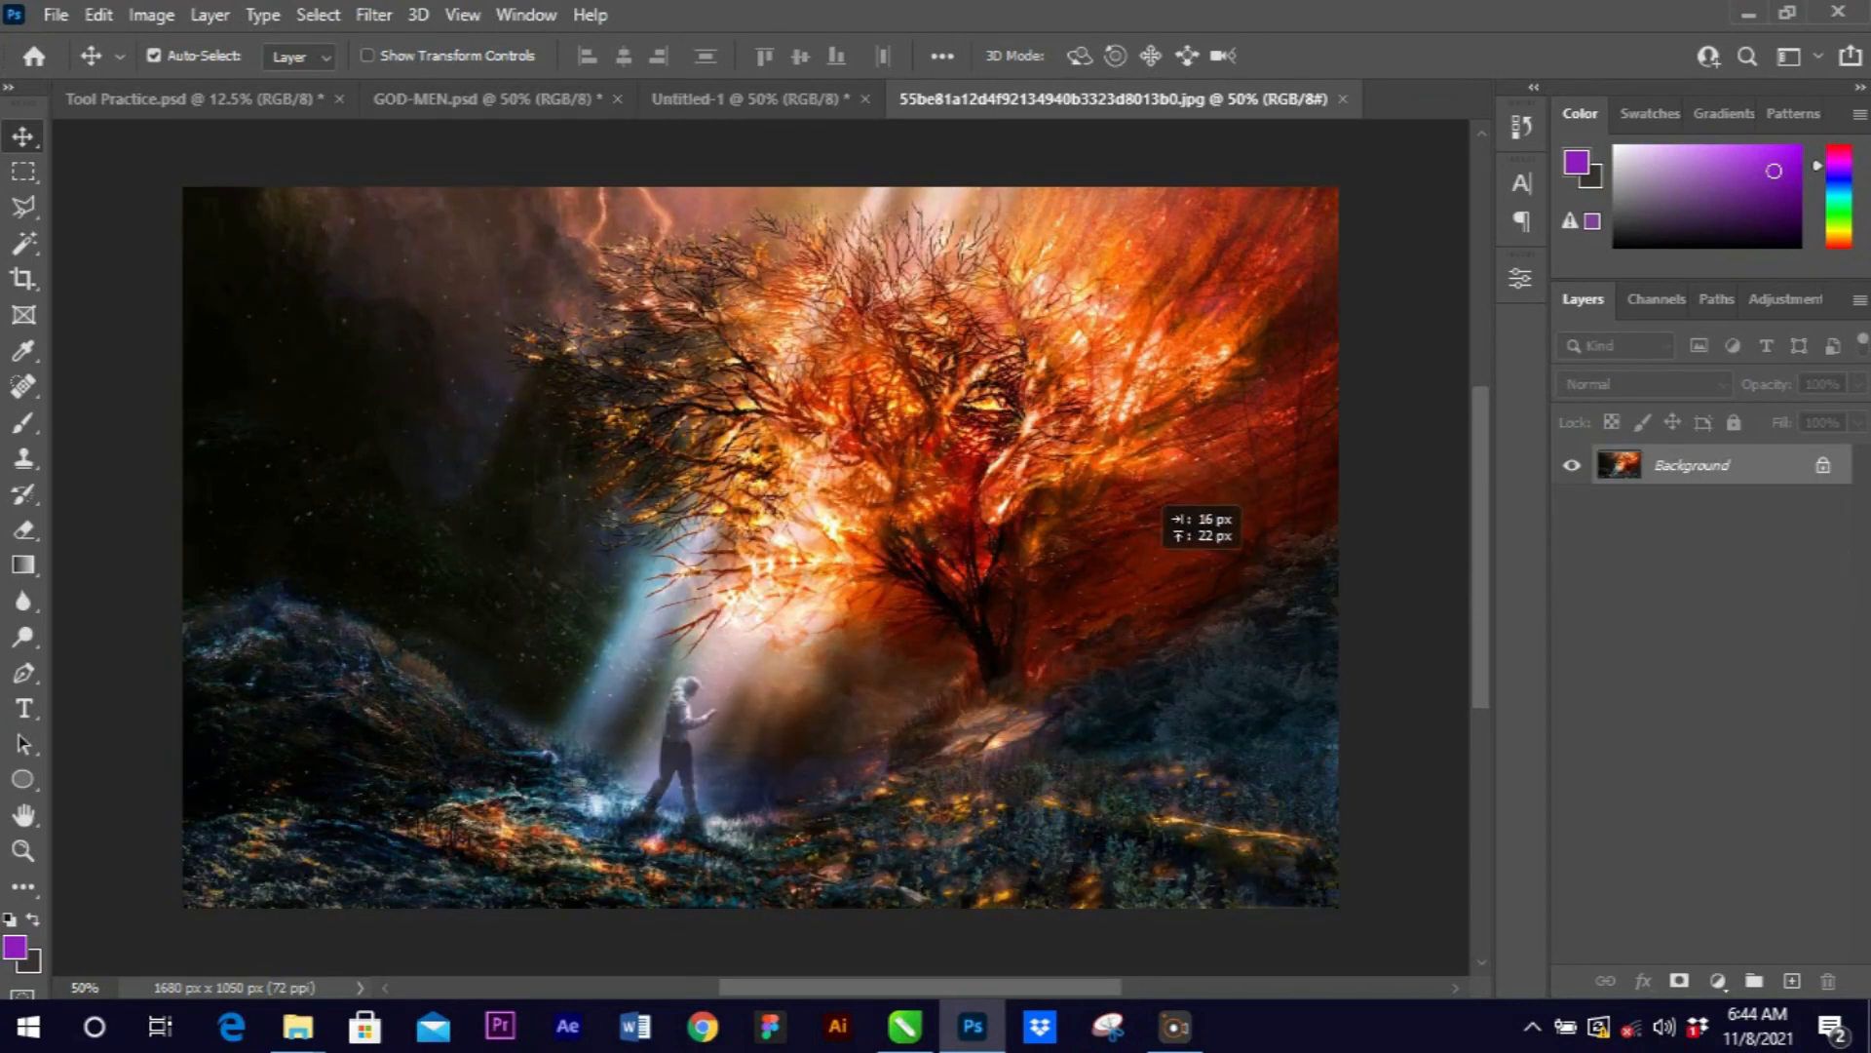
{"action": "mouse_move", "coordinate": [1150, 495]}
{"action": "left_mouse_down"}
{"action": "mouse_move", "coordinate": [1116, 484]}
{"action": "mouse_move", "coordinate": [850, 116]}
{"action": "mouse_move", "coordinate": [808, 100]}
{"action": "mouse_move", "coordinate": [762, 496]}
{"action": "left_mouse_up"}
{"action": "left_click_drag", "start_coordinate": [889, 419], "coordinate": [819, 445]}
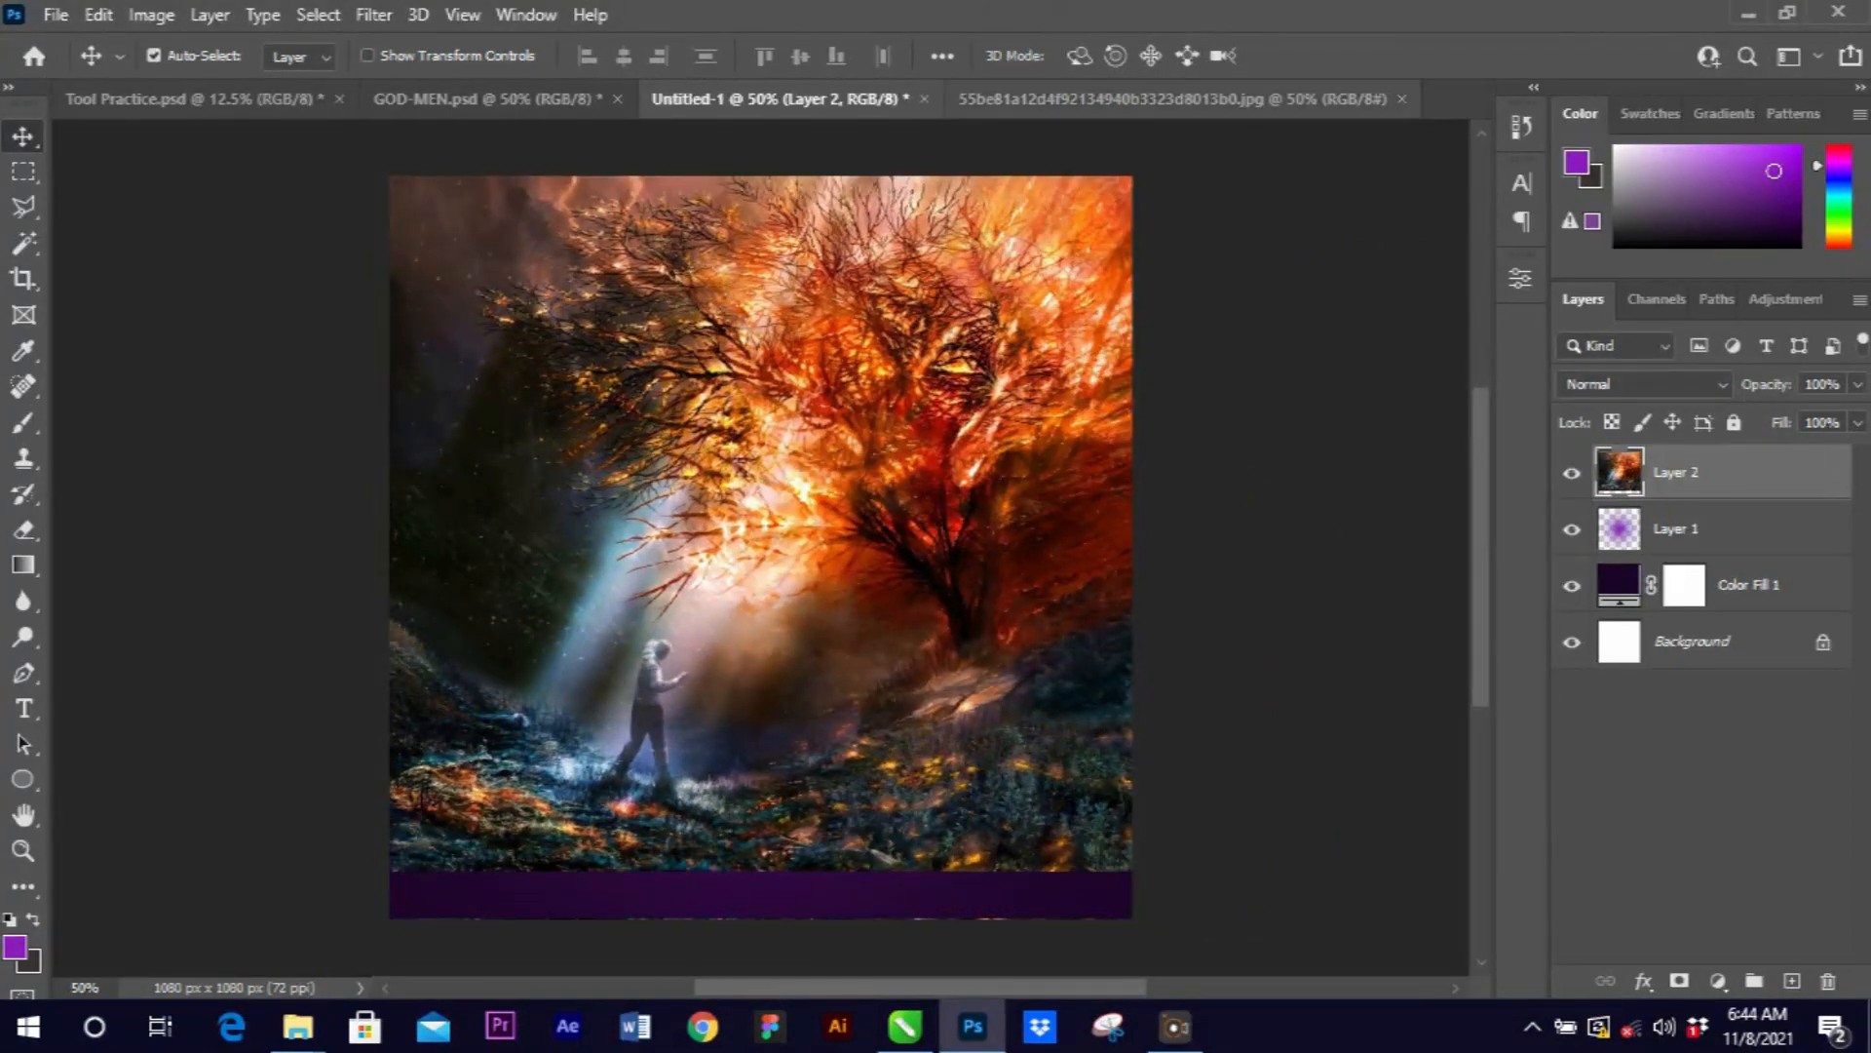
{"action": "left_click_drag", "start_coordinate": [970, 368], "coordinate": [970, 381]}
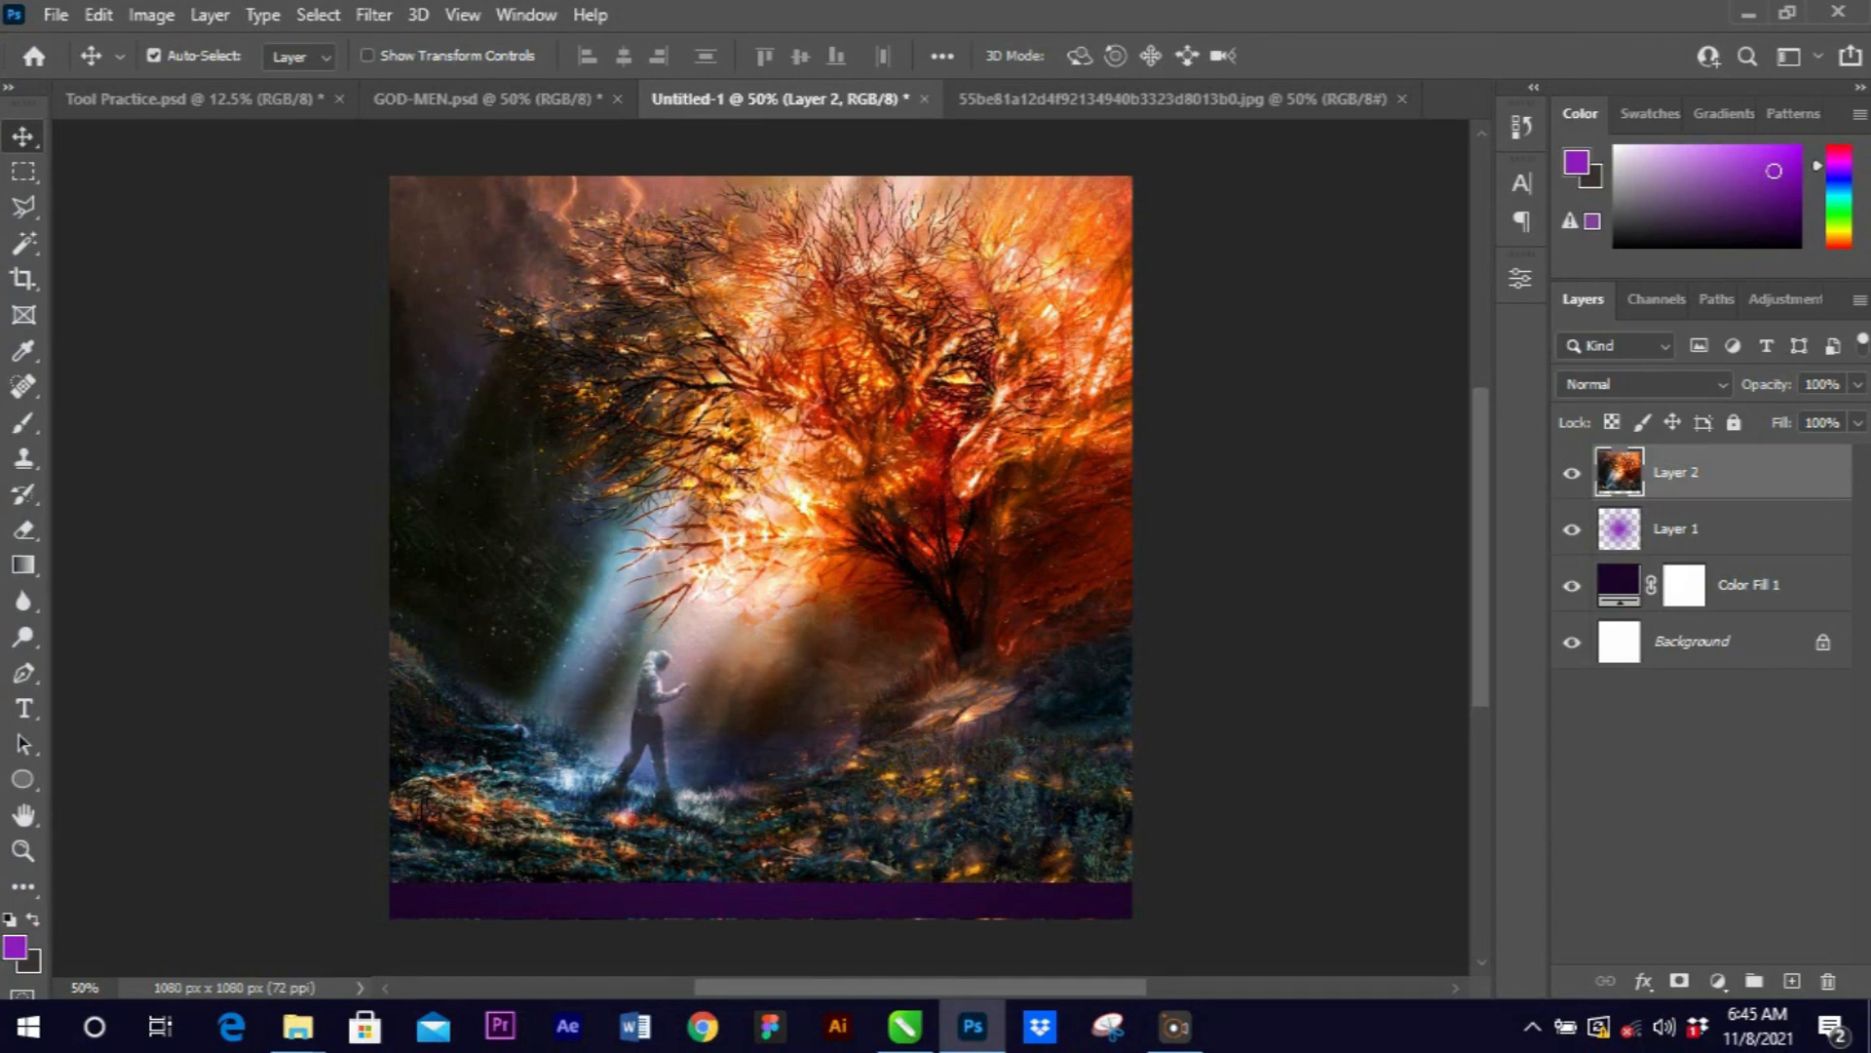
Set the burning-tree layer's blend mode to Soft Light and nudge the image slightly upward.
{"action": "left_click", "coordinate": [1716, 529]}
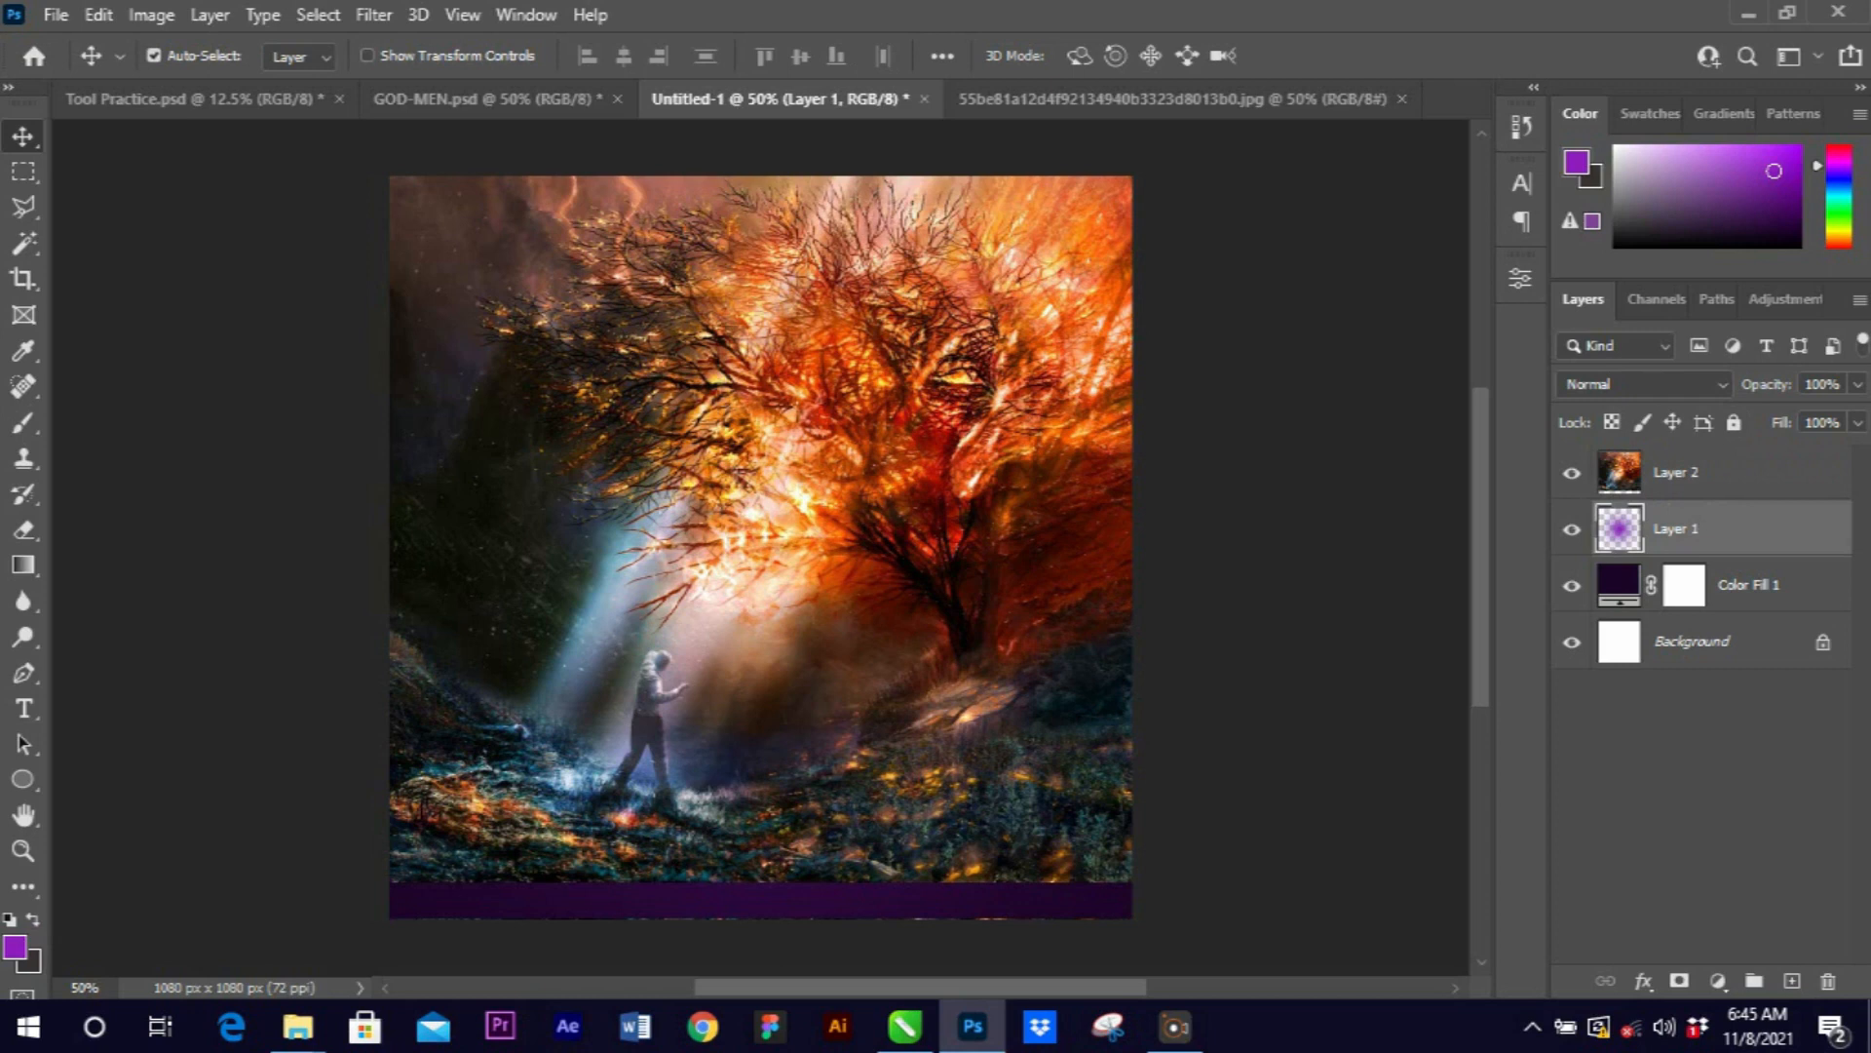
{"action": "left_click", "coordinate": [1677, 472]}
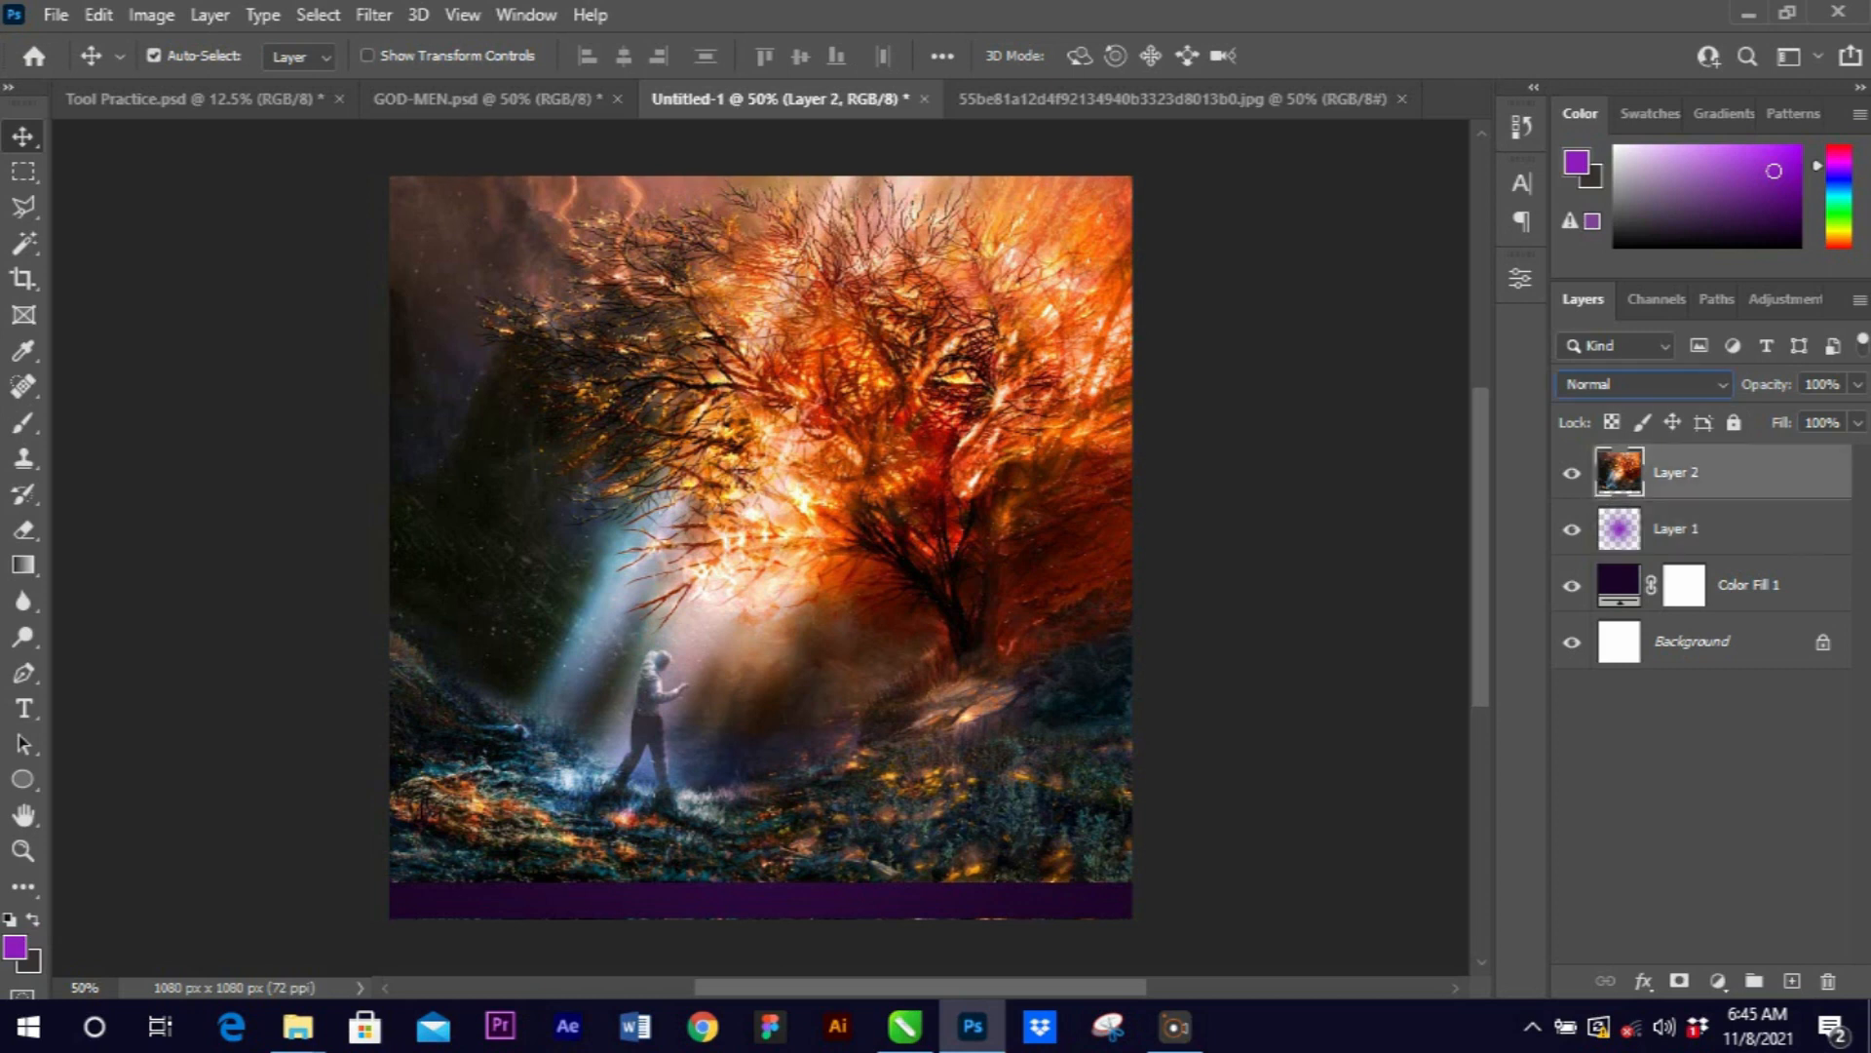
{"action": "left_click", "coordinate": [1645, 384]}
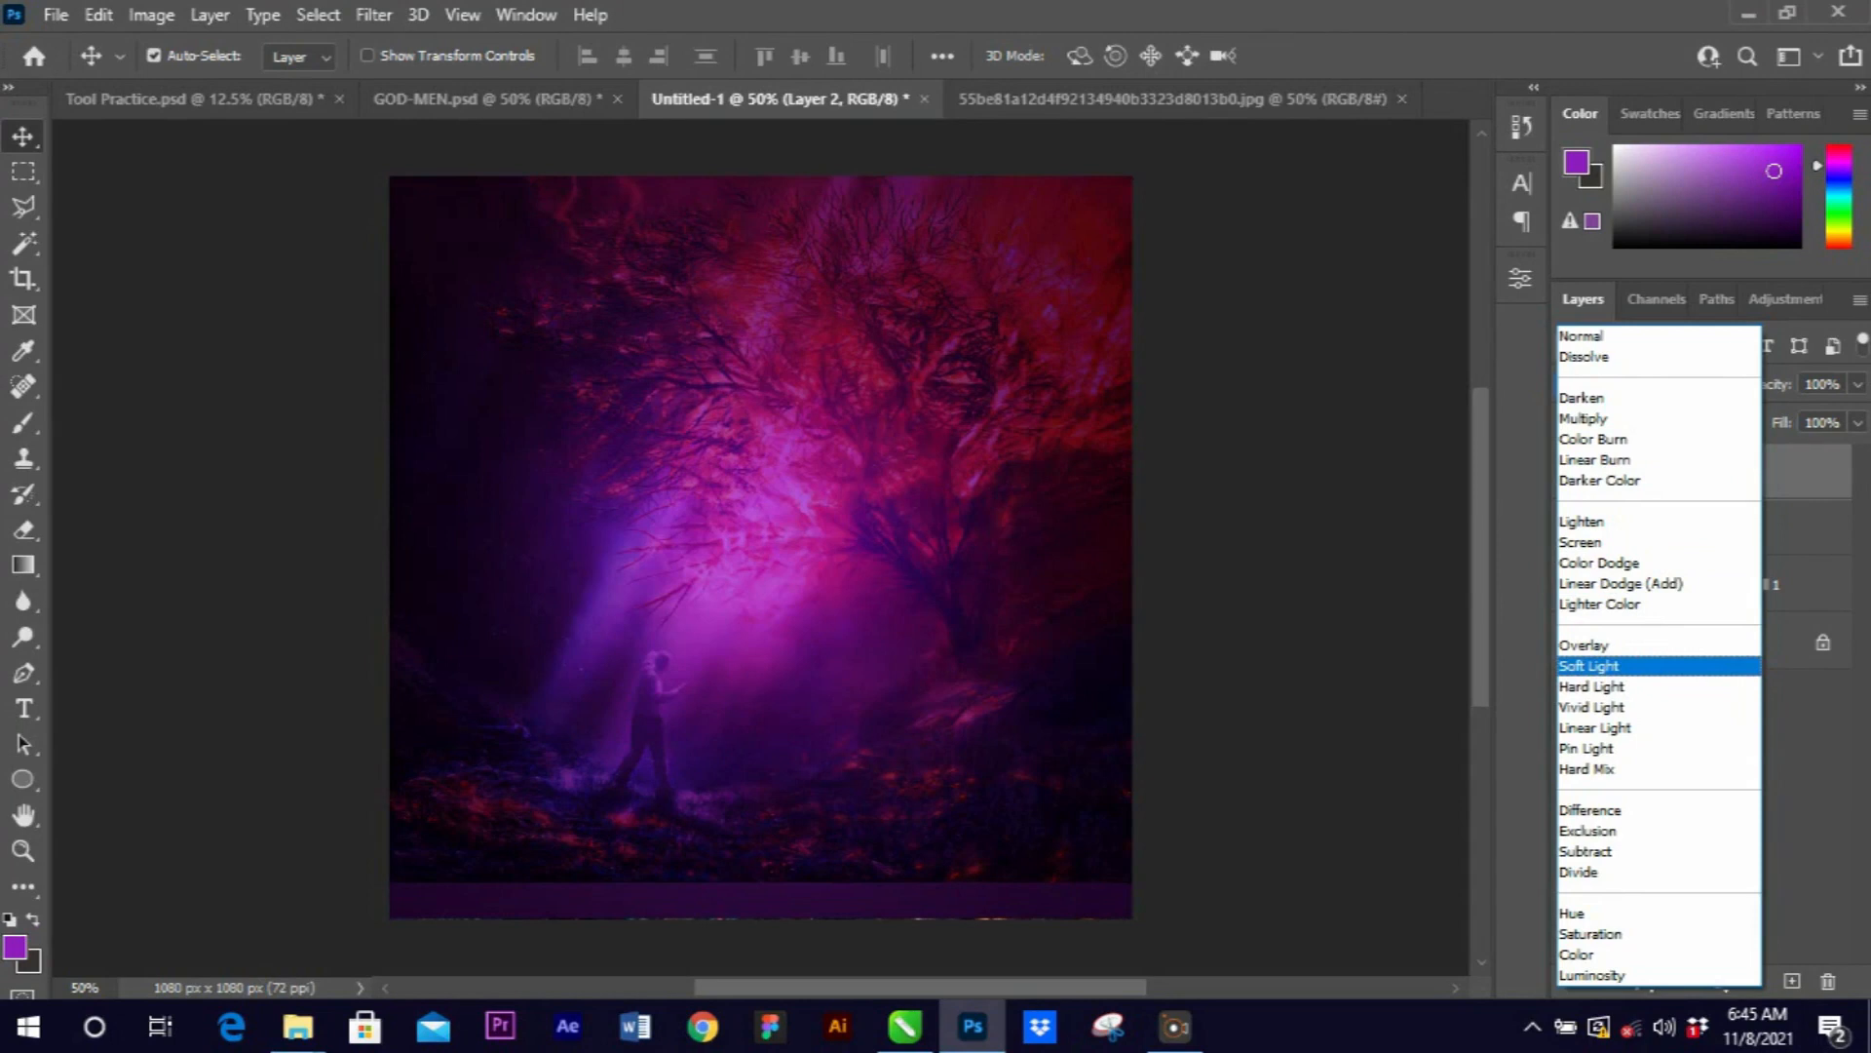
{"action": "key", "text": "Return"}
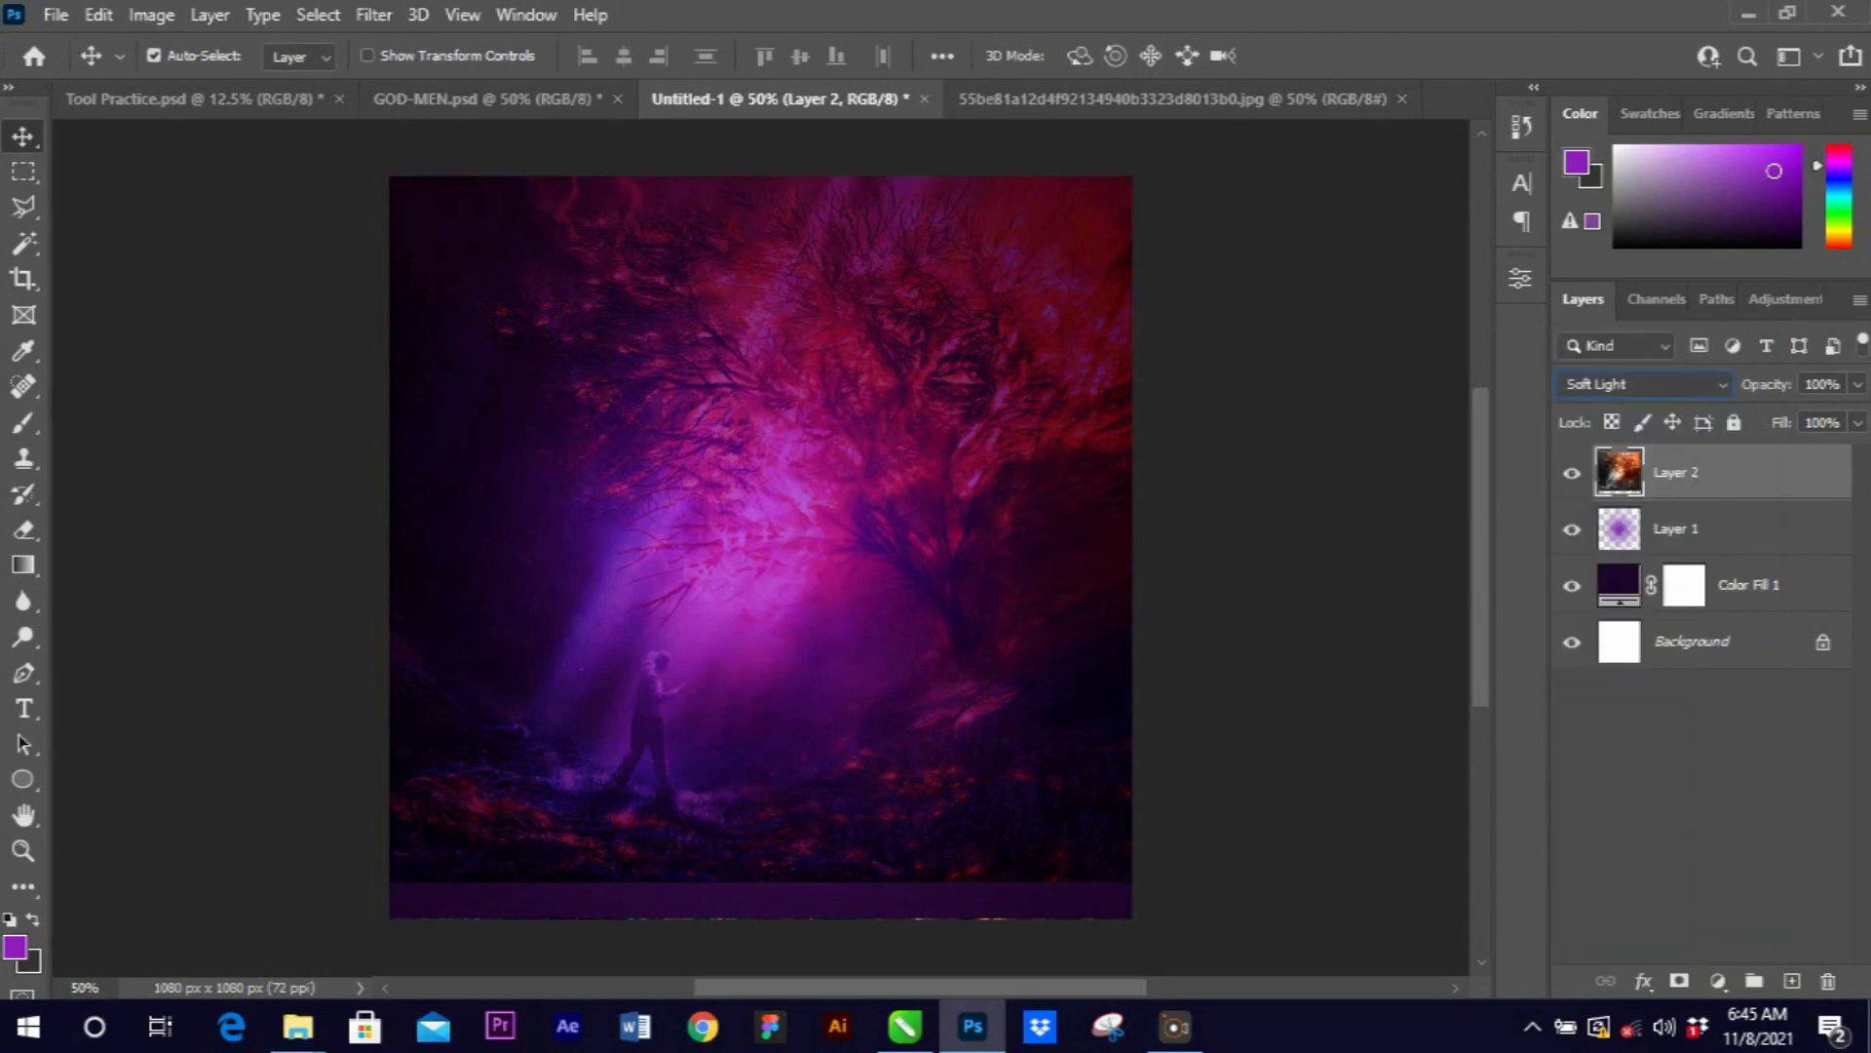
{"action": "mouse_move", "coordinate": [887, 507]}
{"action": "left_mouse_down"}
{"action": "mouse_move", "coordinate": [887, 540]}
{"action": "mouse_move", "coordinate": [887, 498]}
{"action": "left_mouse_up"}
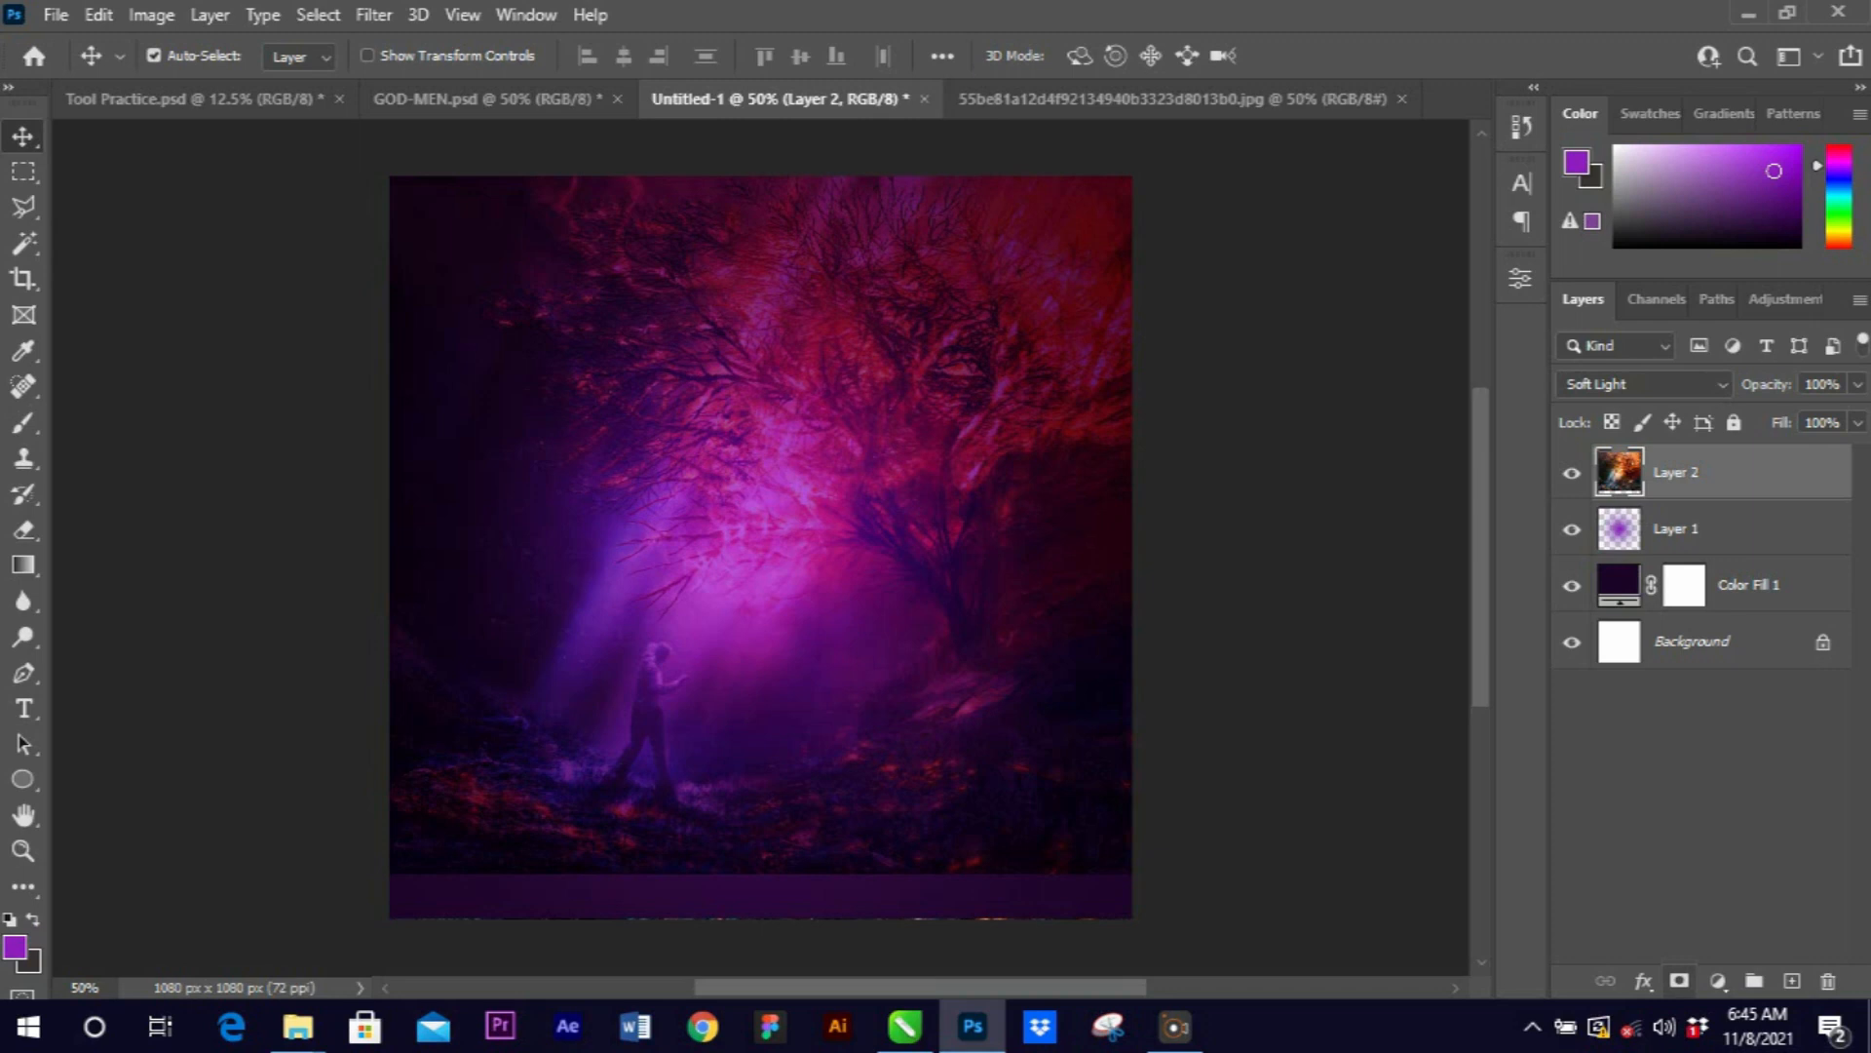
Add a layer mask to Layer 2 and ready a soft 700 px brush with black as the foreground color.
{"action": "left_click", "coordinate": [1678, 979]}
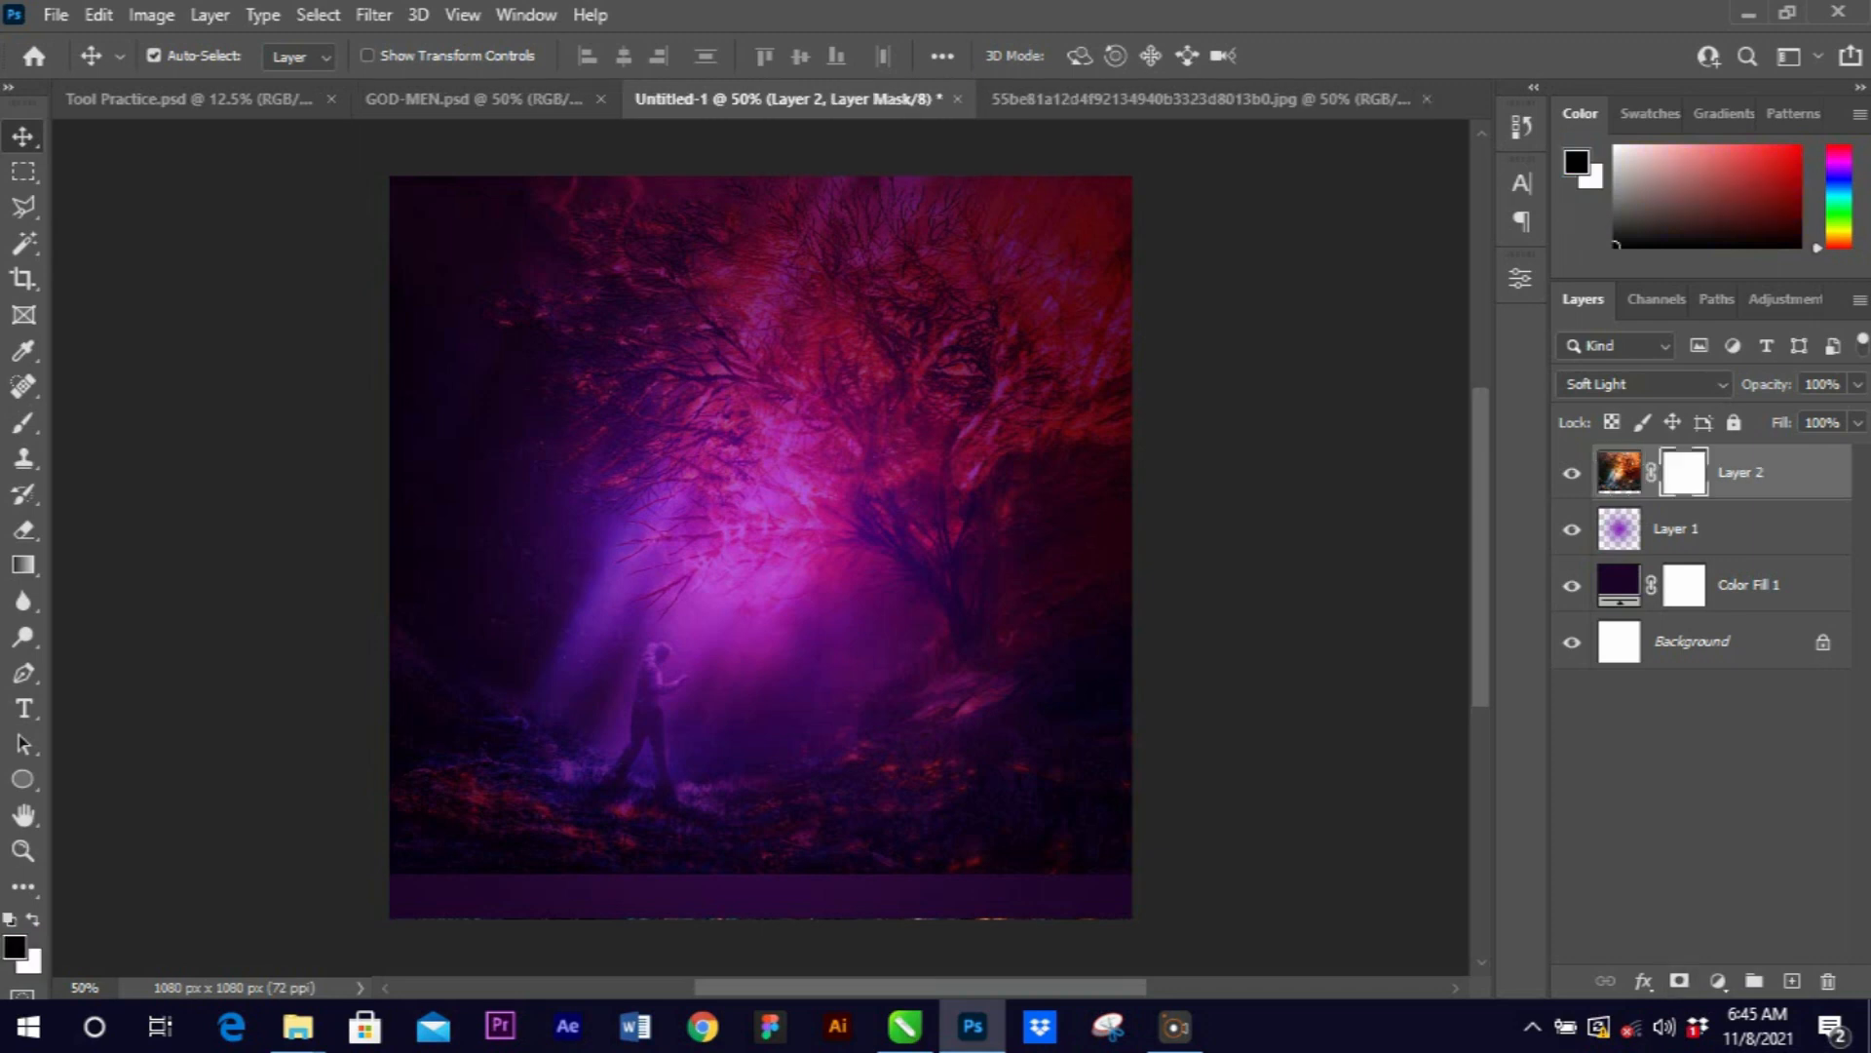
{"action": "key", "text": "b"}
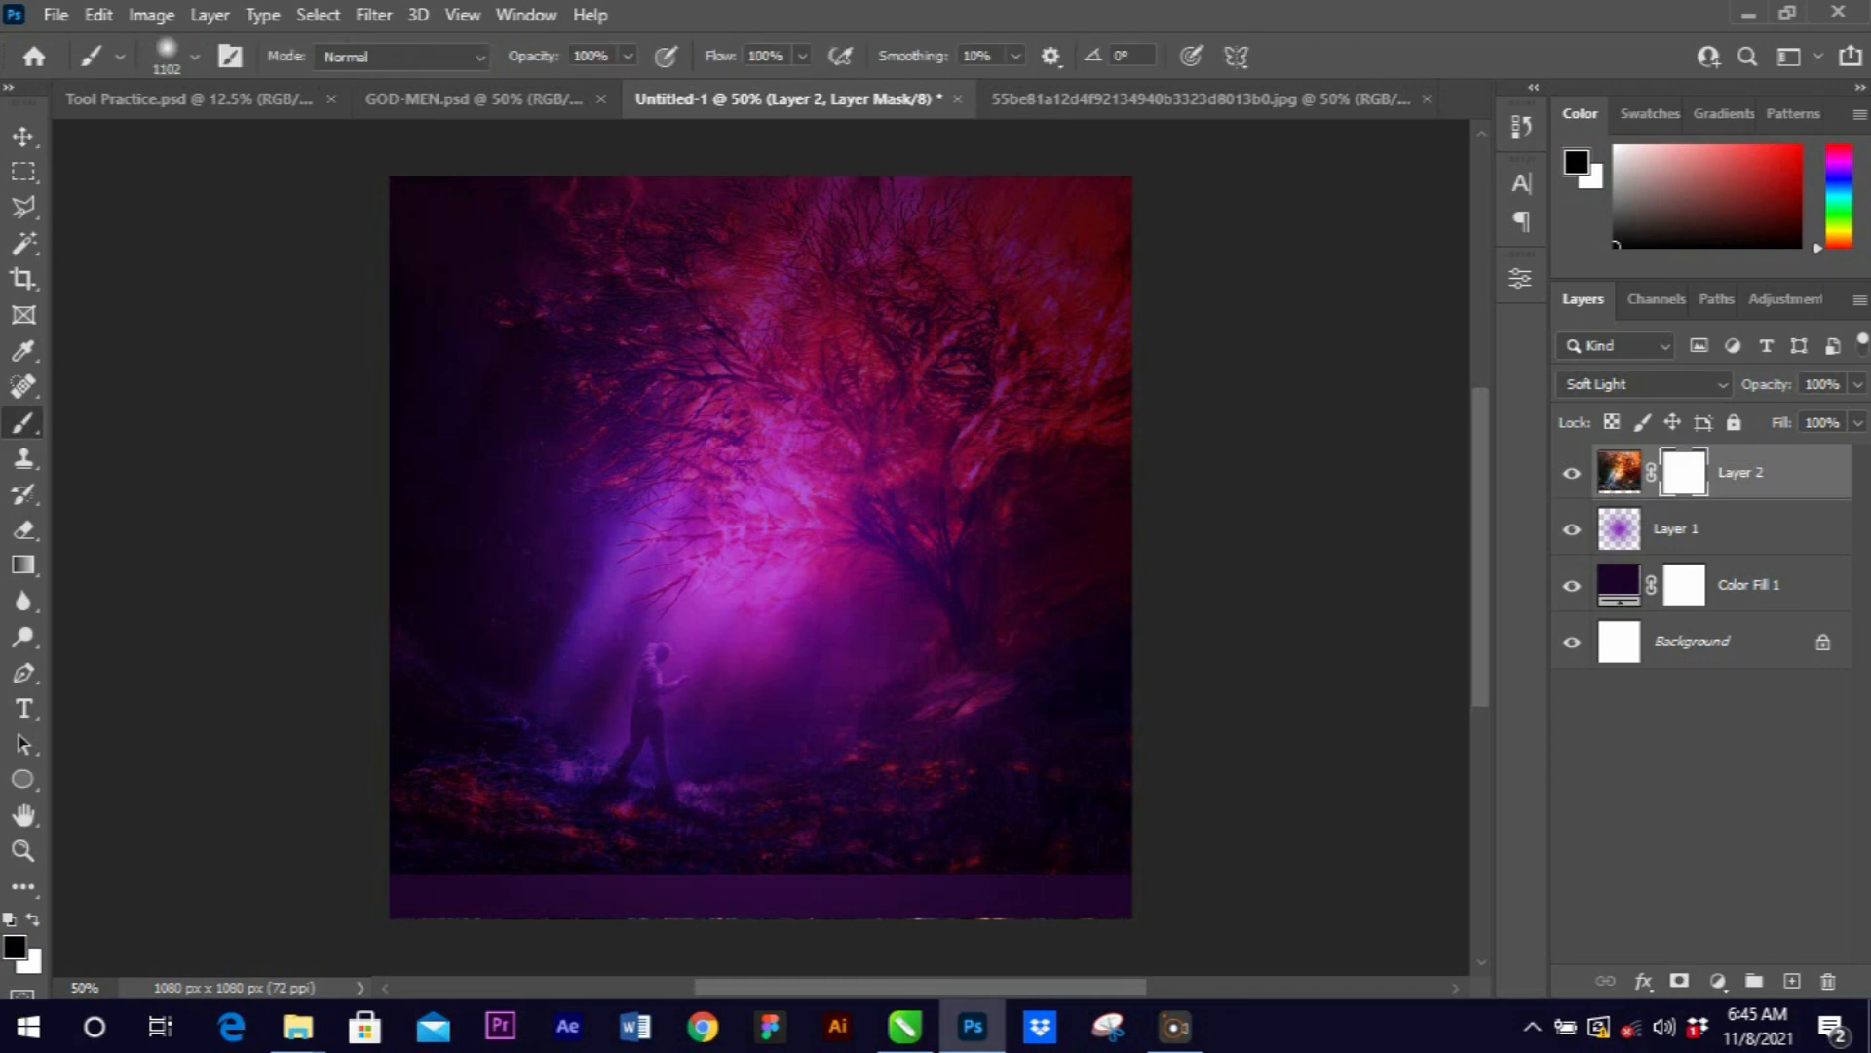
{"action": "key", "text": "bracketleft"}
{"action": "key", "text": "bracketleft"}
{"action": "key", "text": "bracketleft"}
{"action": "scroll", "coordinate": [760, 527], "scroll_direction": "down", "scroll_amount": 3}
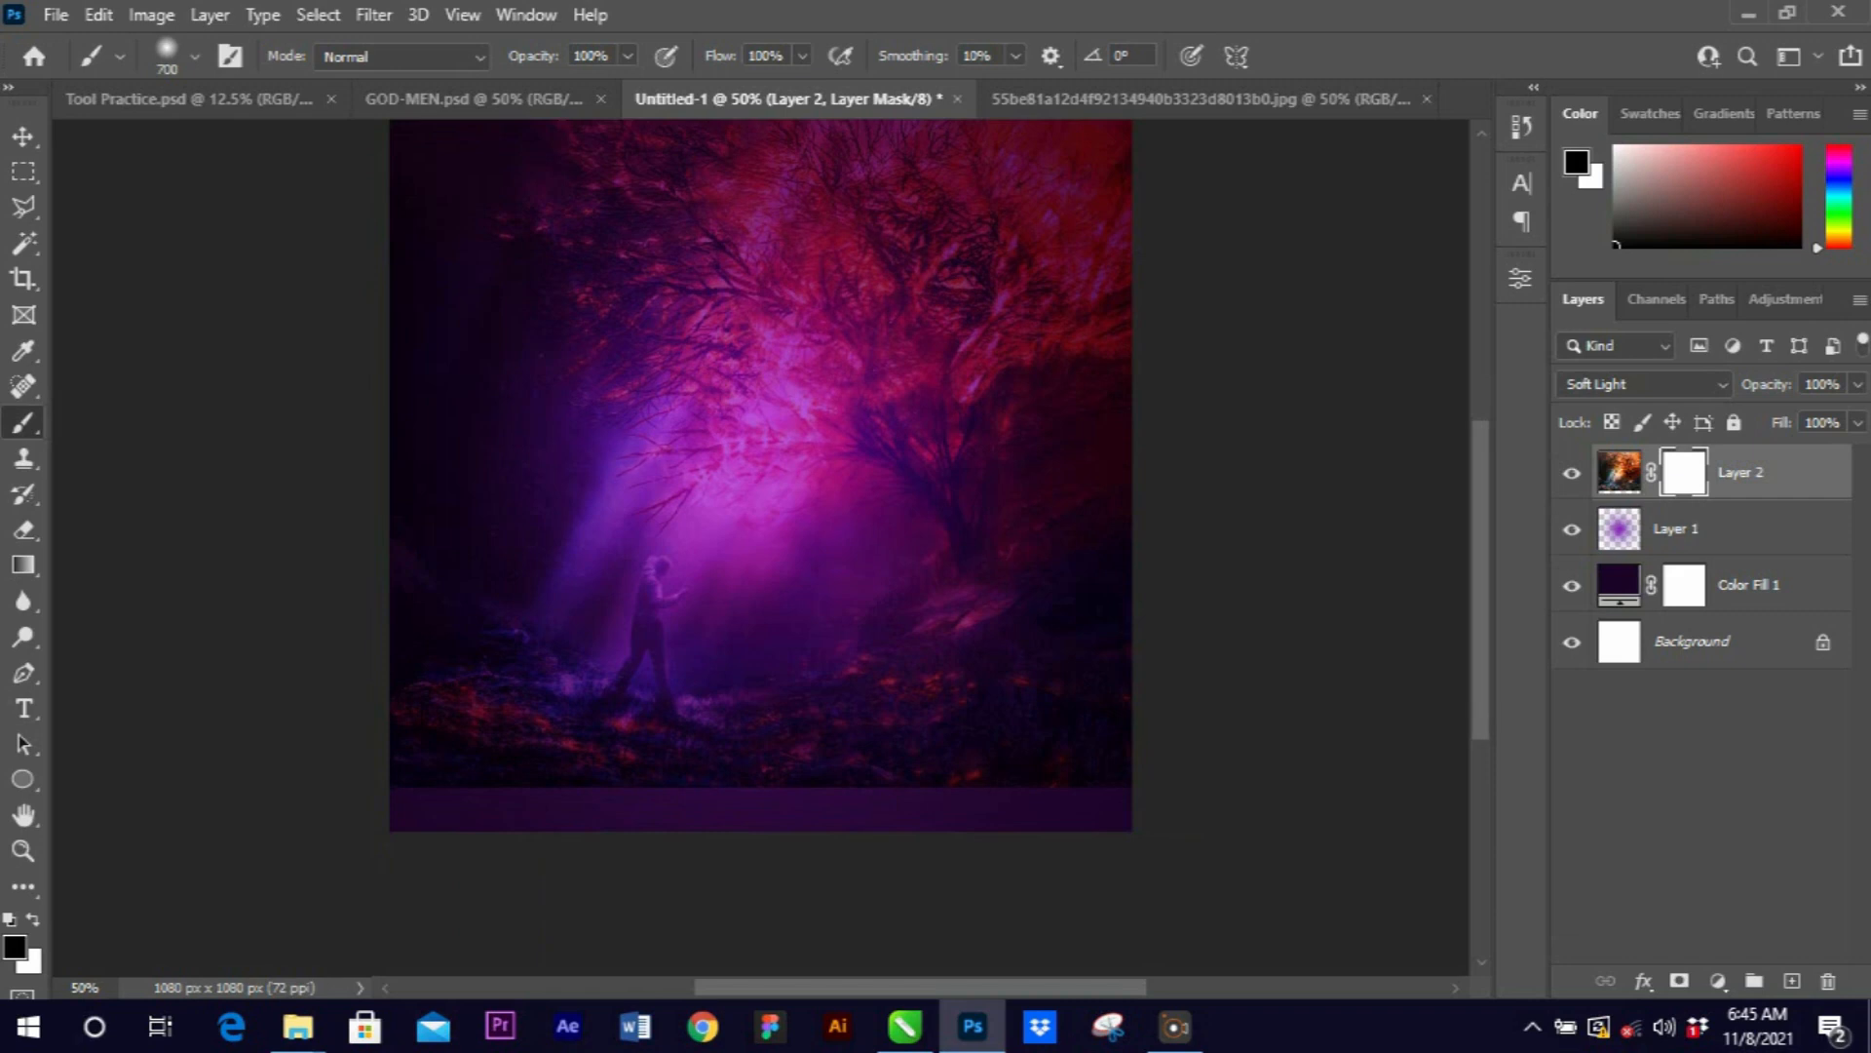
{"action": "key", "text": "x"}
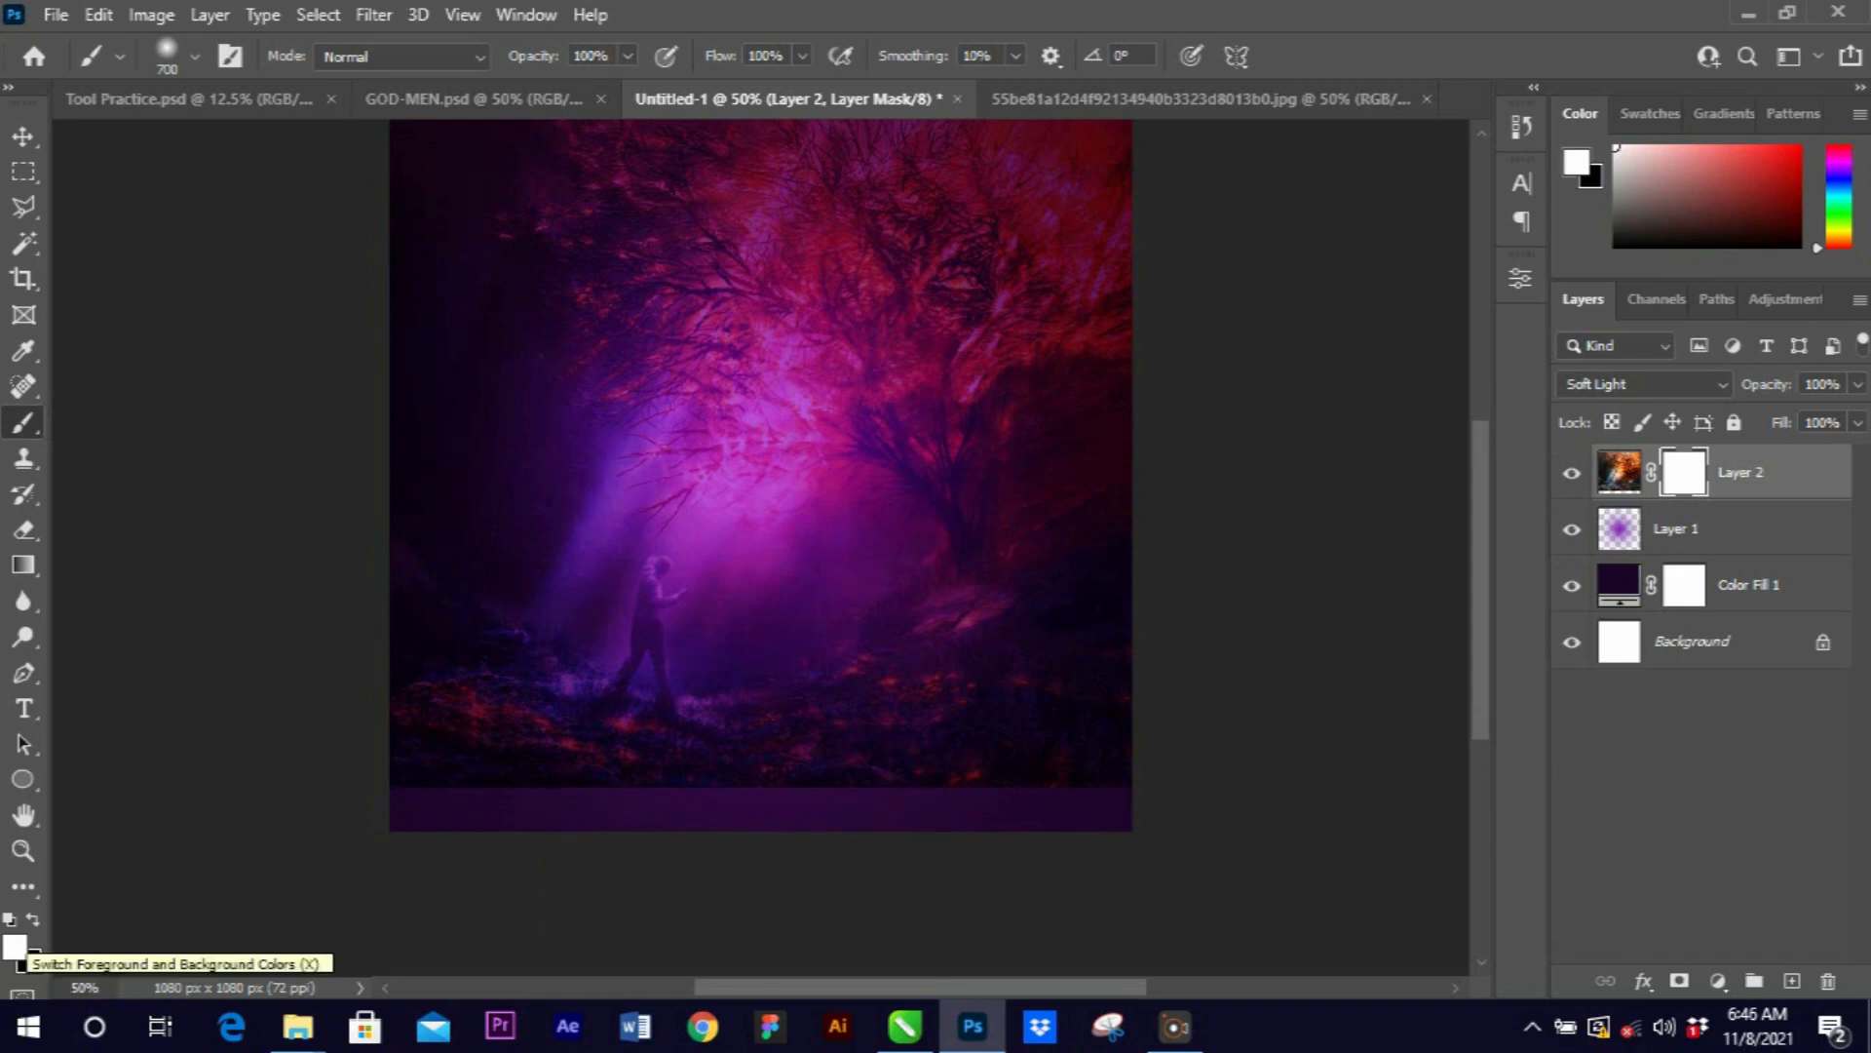
{"action": "key", "text": "x"}
{"action": "key", "text": "x"}
{"action": "key", "text": "x"}
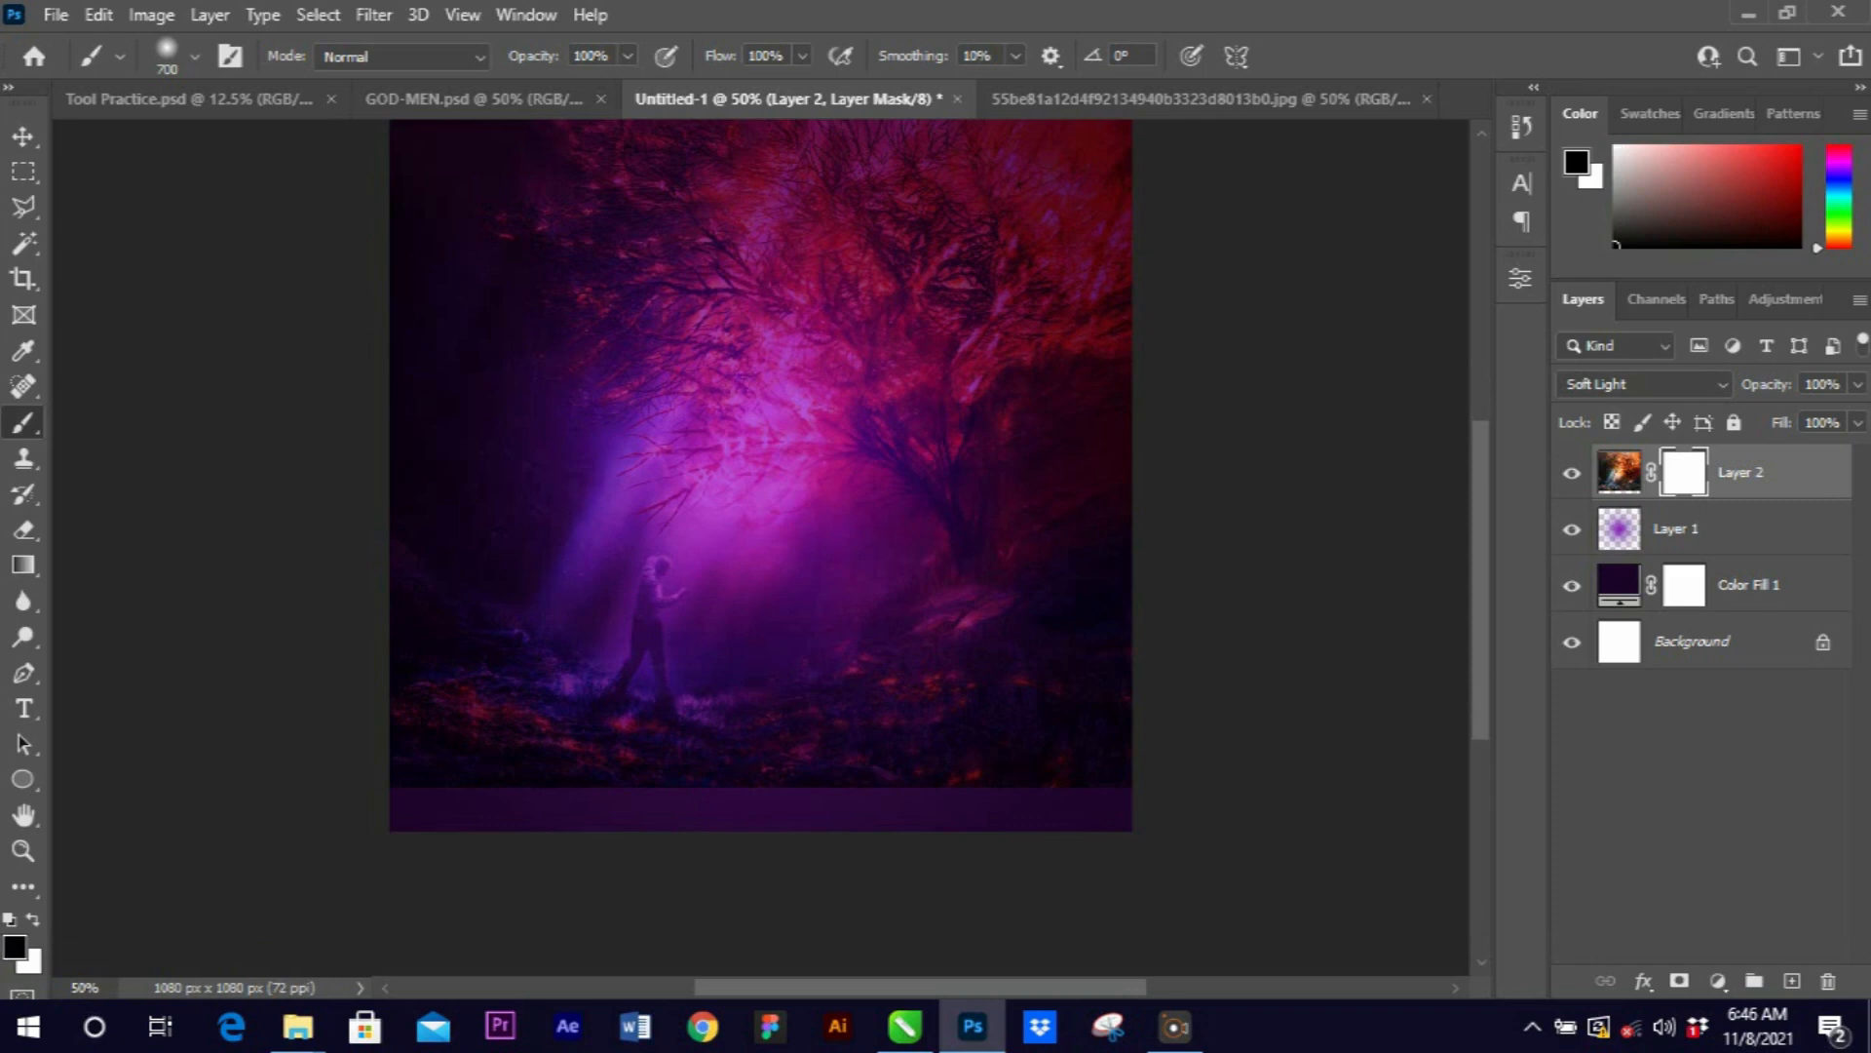
Try painting black on Layer 2's mask along the image's lower edge and over the walking figure and tree base.
{"action": "mouse_move", "coordinate": [1111, 780]}
{"action": "left_mouse_down"}
{"action": "mouse_move", "coordinate": [868, 824]}
{"action": "mouse_move", "coordinate": [419, 834]}
{"action": "left_mouse_up"}
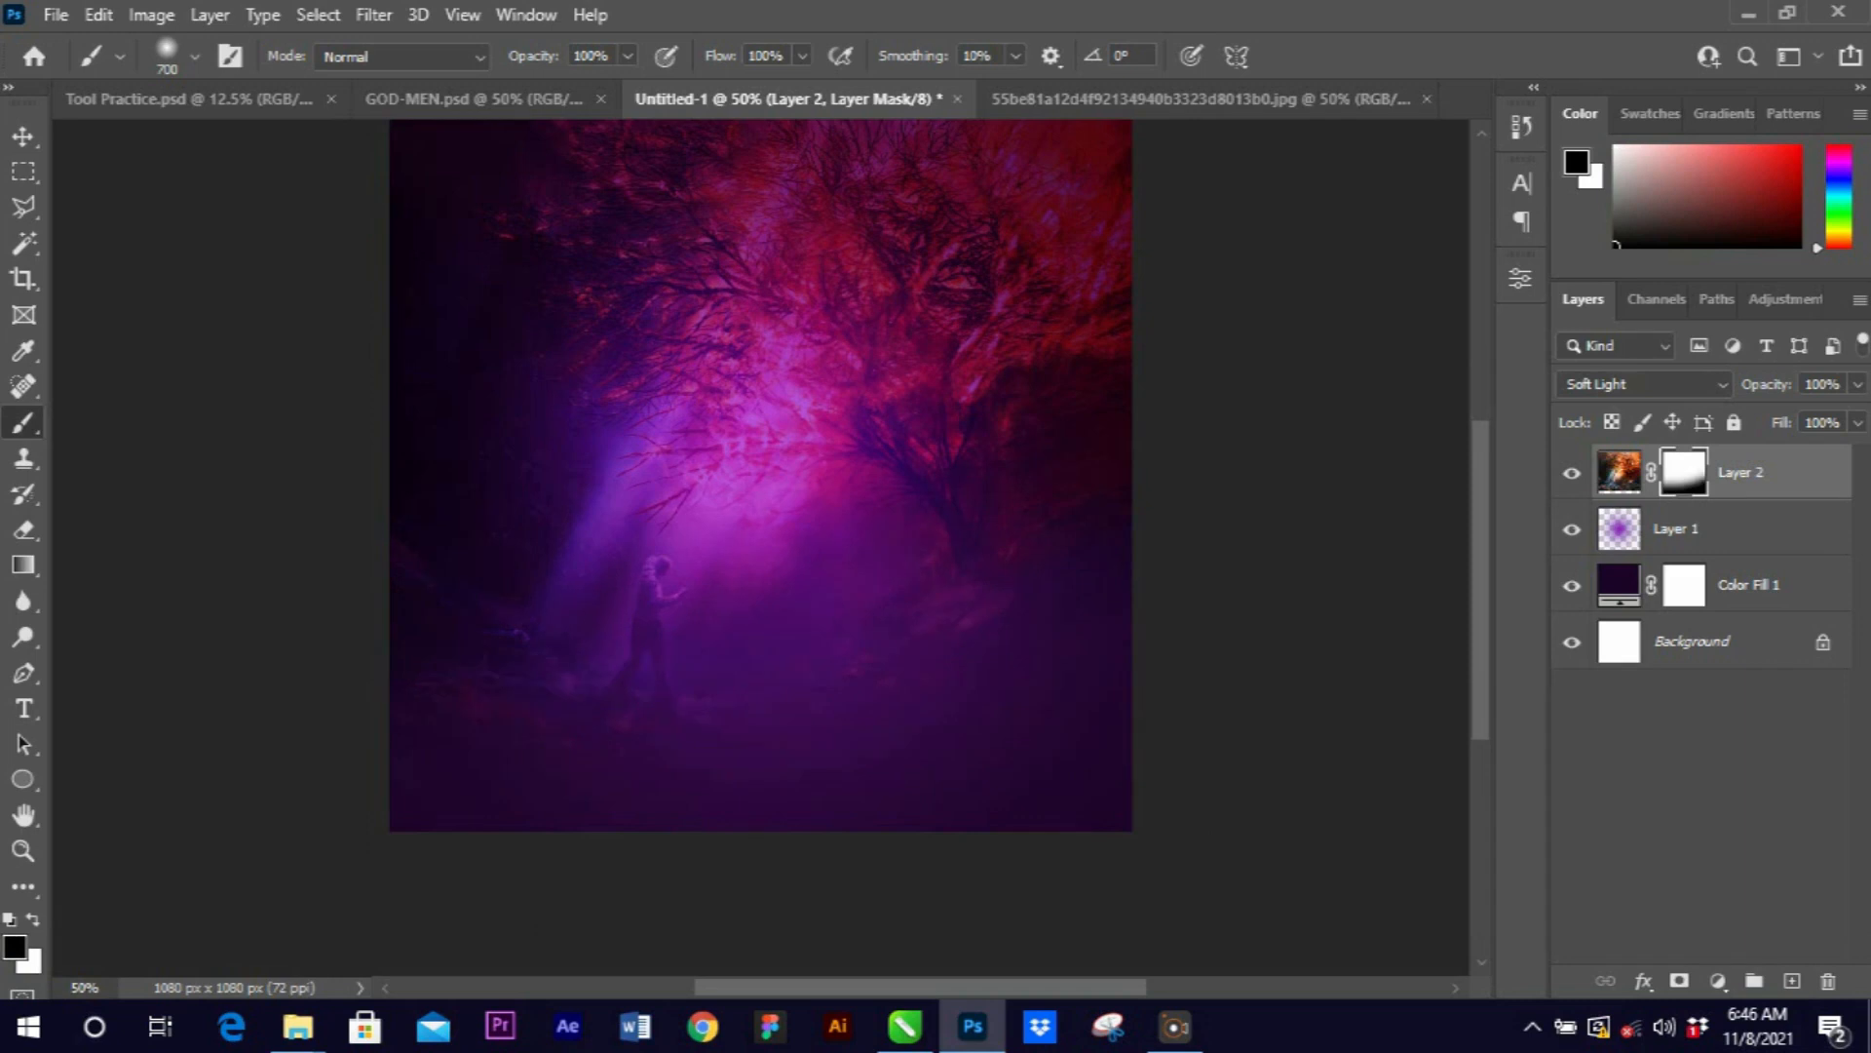
{"action": "scroll", "coordinate": [760, 526], "scroll_direction": "up", "scroll_amount": 2}
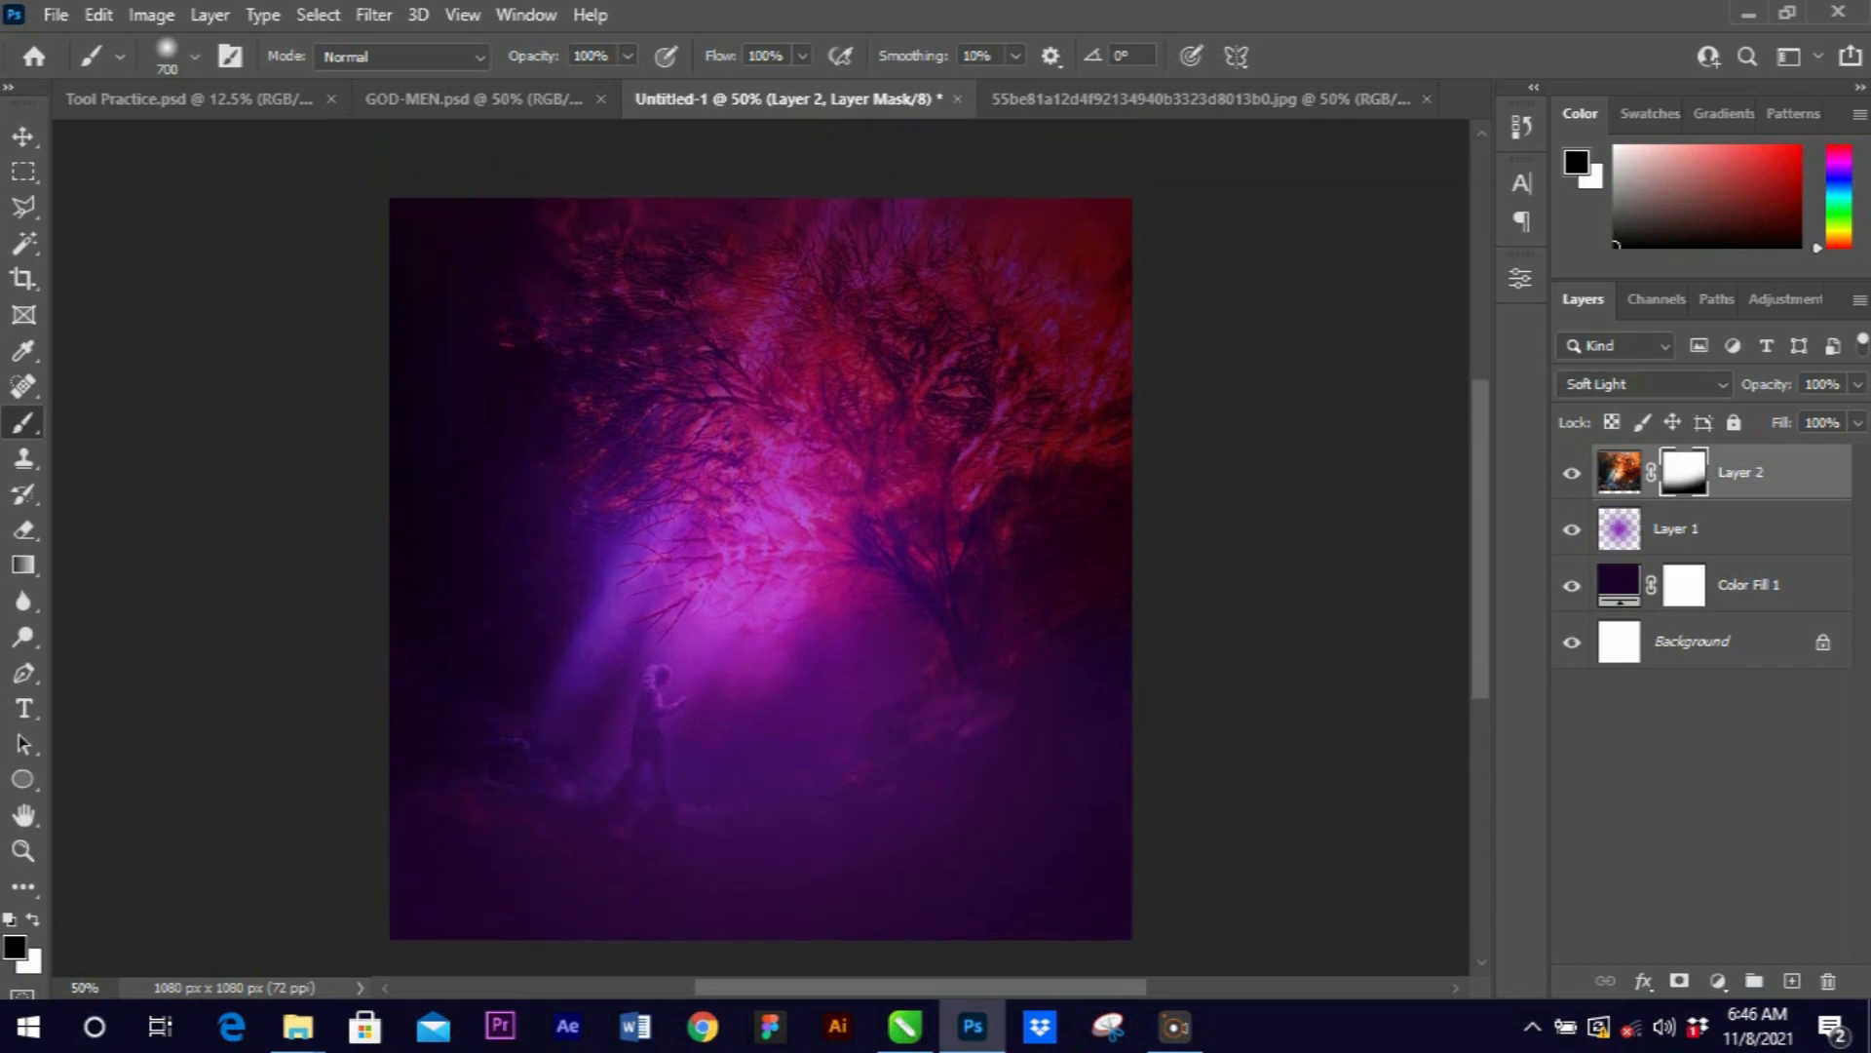
{"action": "scroll", "coordinate": [760, 527], "scroll_direction": "down", "scroll_amount": 2}
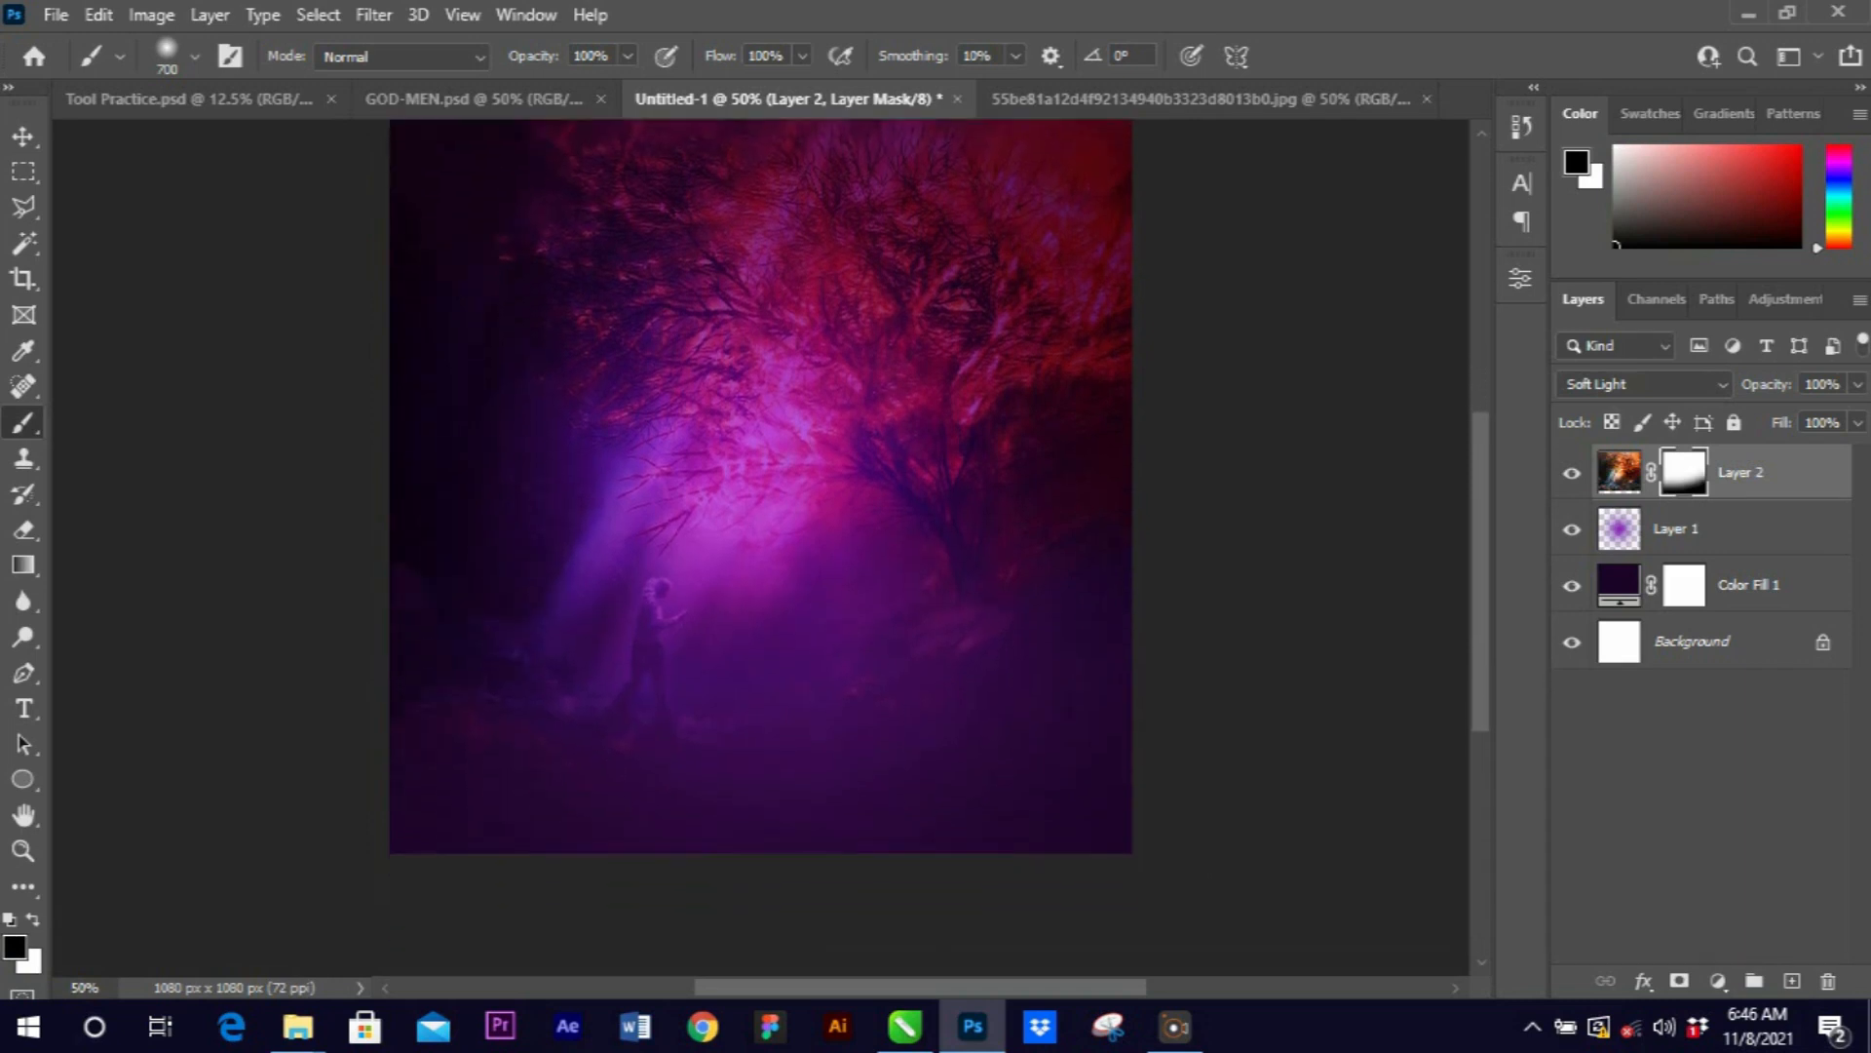
{"action": "left_click", "coordinate": [526, 633]}
{"action": "left_click", "coordinate": [984, 633]}
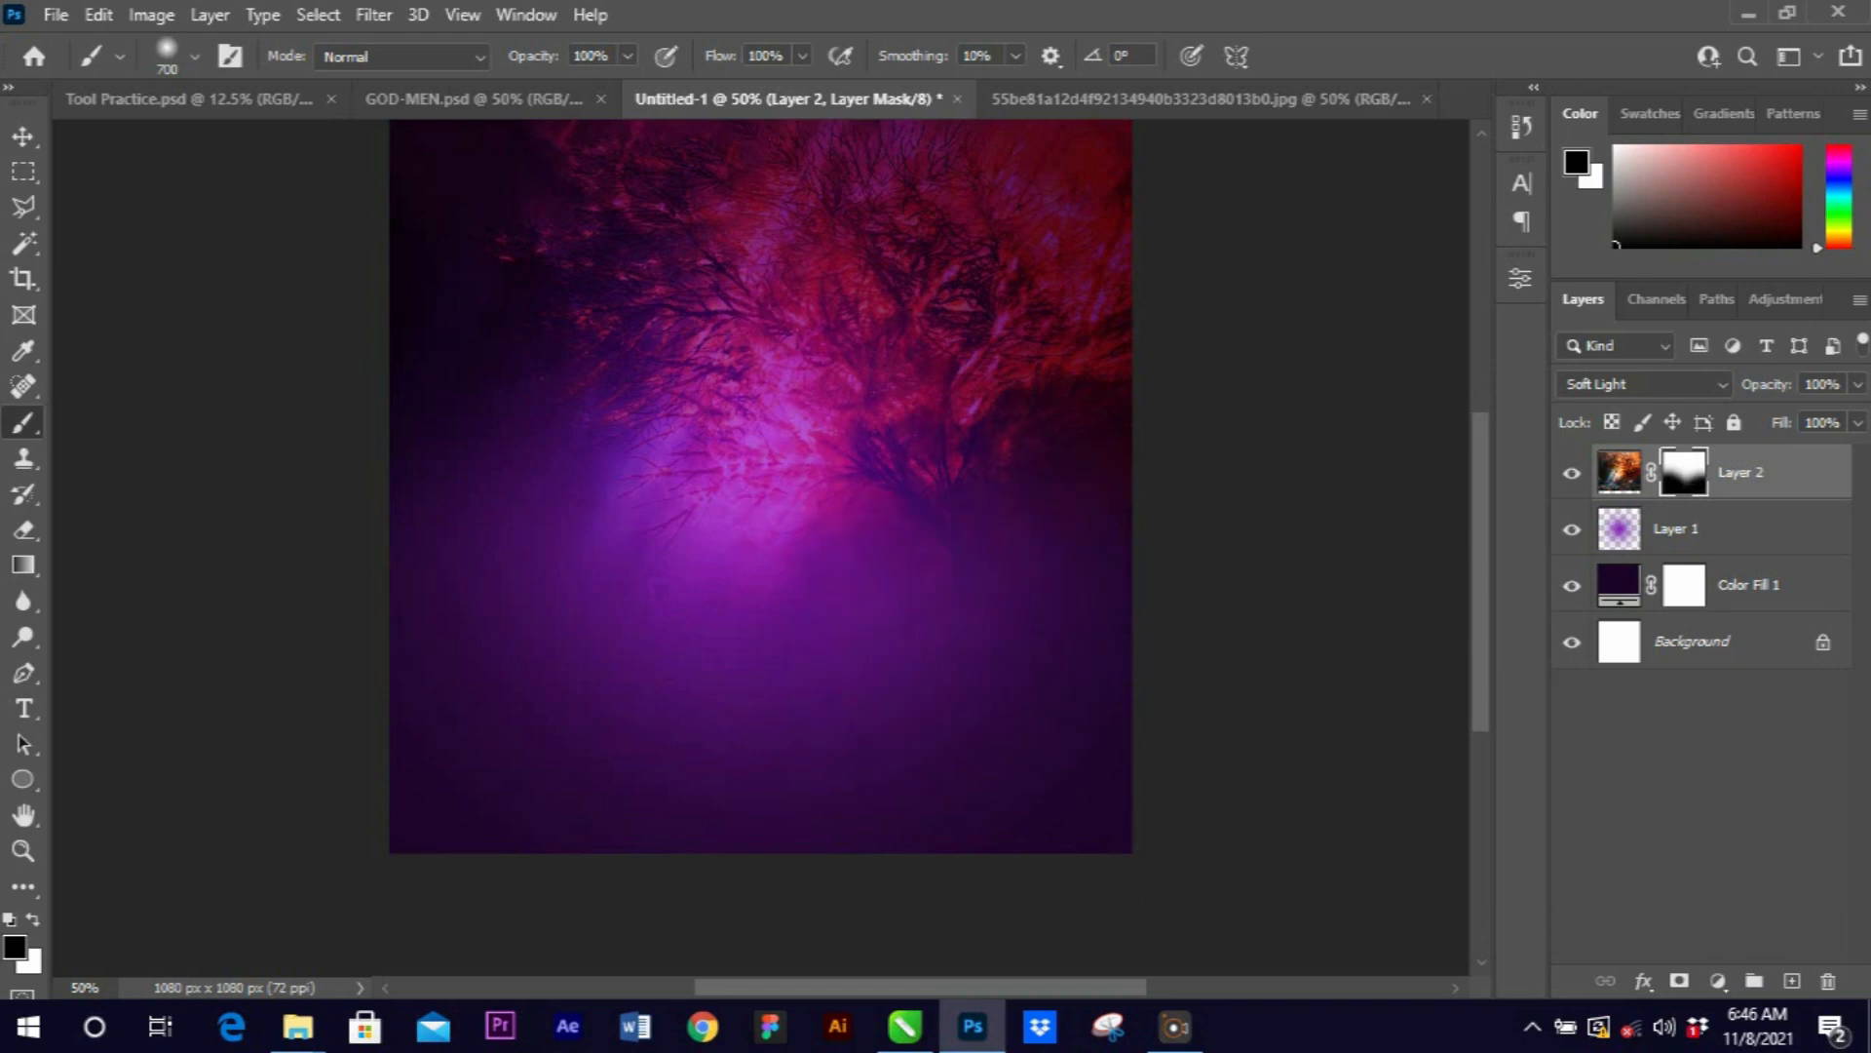
{"action": "scroll", "coordinate": [761, 526], "scroll_direction": "up", "scroll_amount": 1}
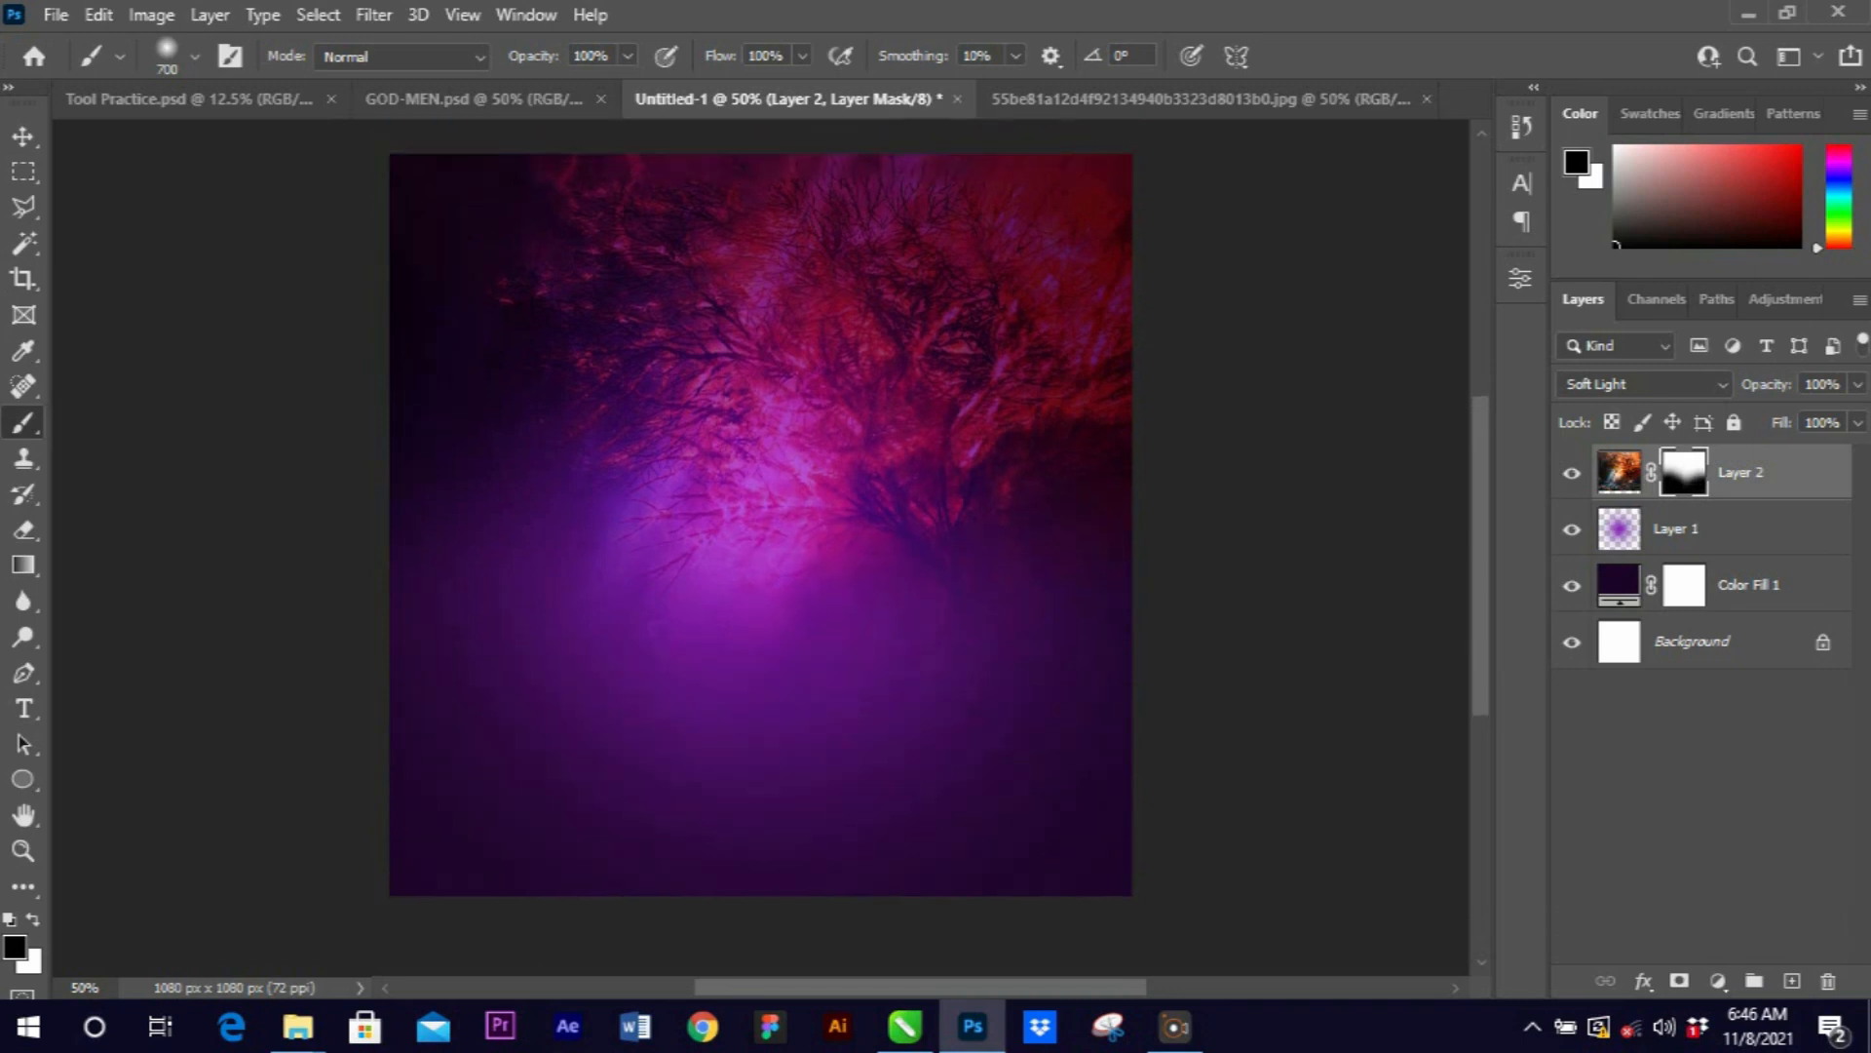
Undo the brush strokes on Layer 2's mask.
{"action": "key", "text": "ctrl+z"}
{"action": "key", "text": "ctrl+z"}
{"action": "key", "text": "ctrl+z"}
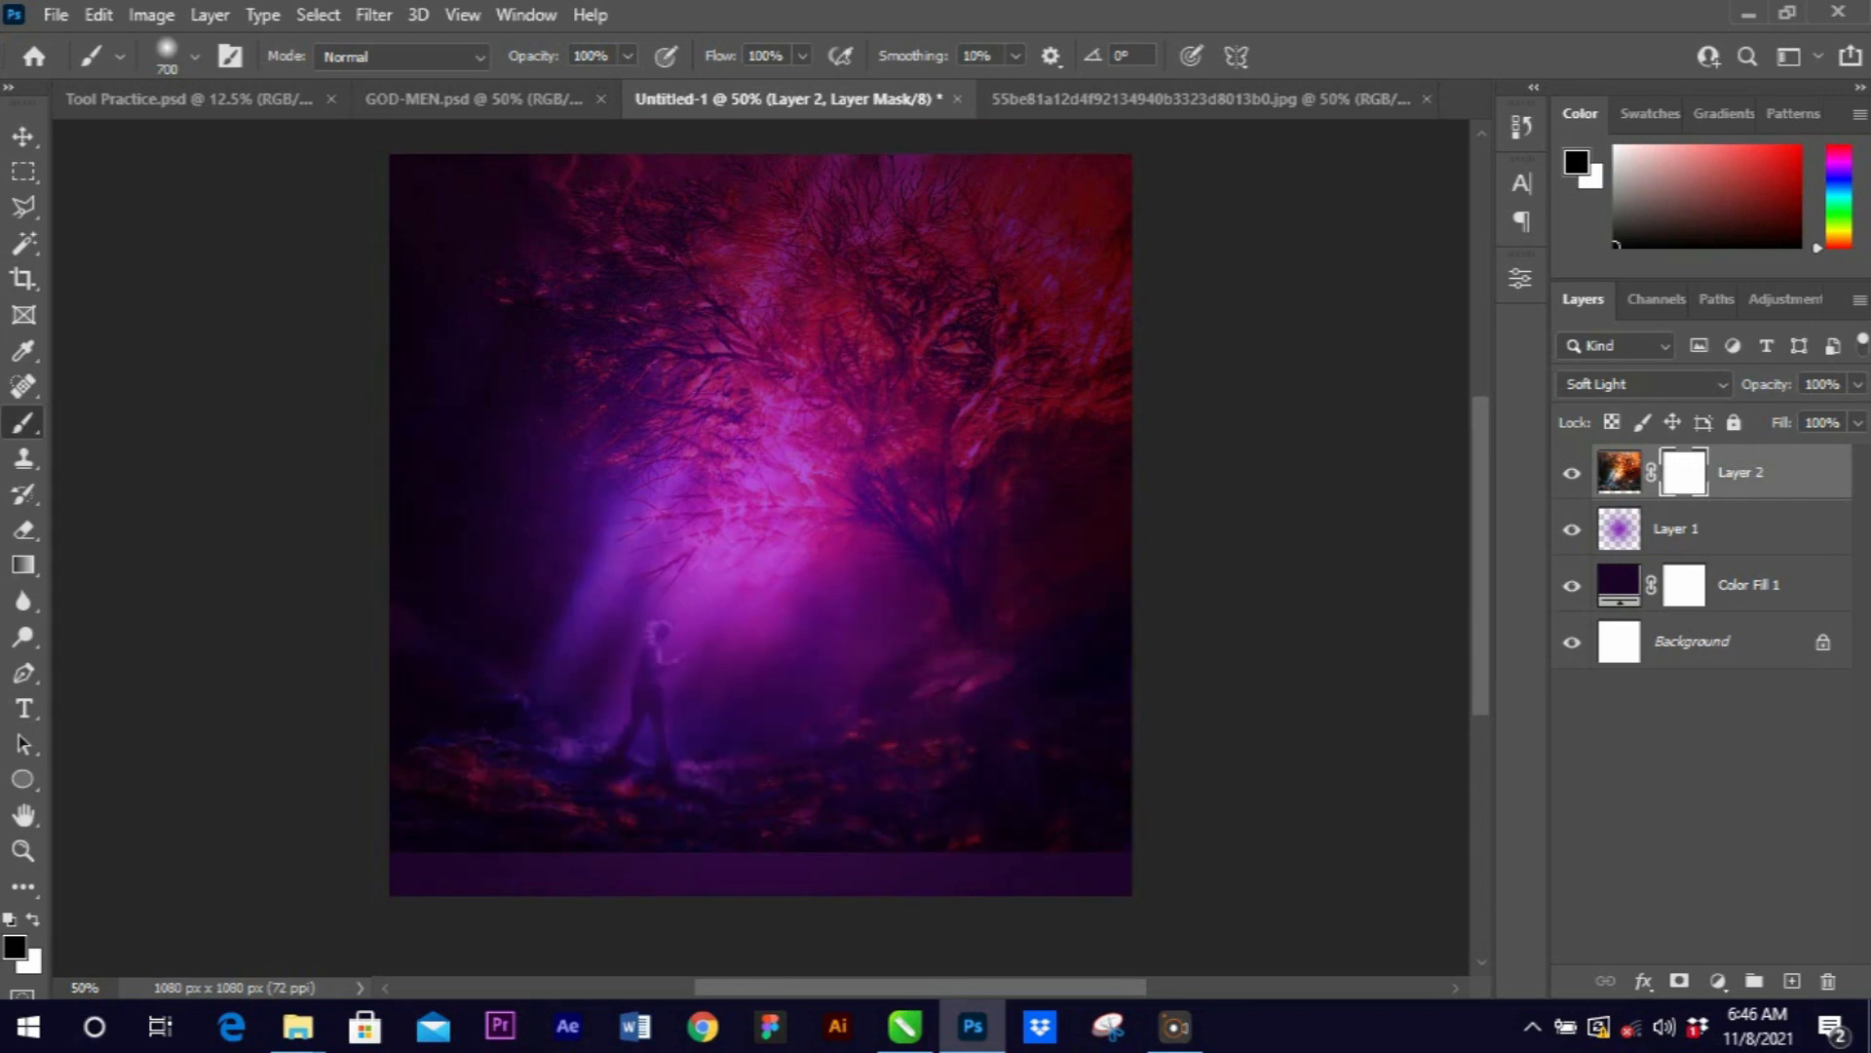
Set the brush opacity and flow to 56% and softly fade the tree's middle and upper parts on Layer 2's mask.
{"action": "left_click", "coordinate": [628, 56]}
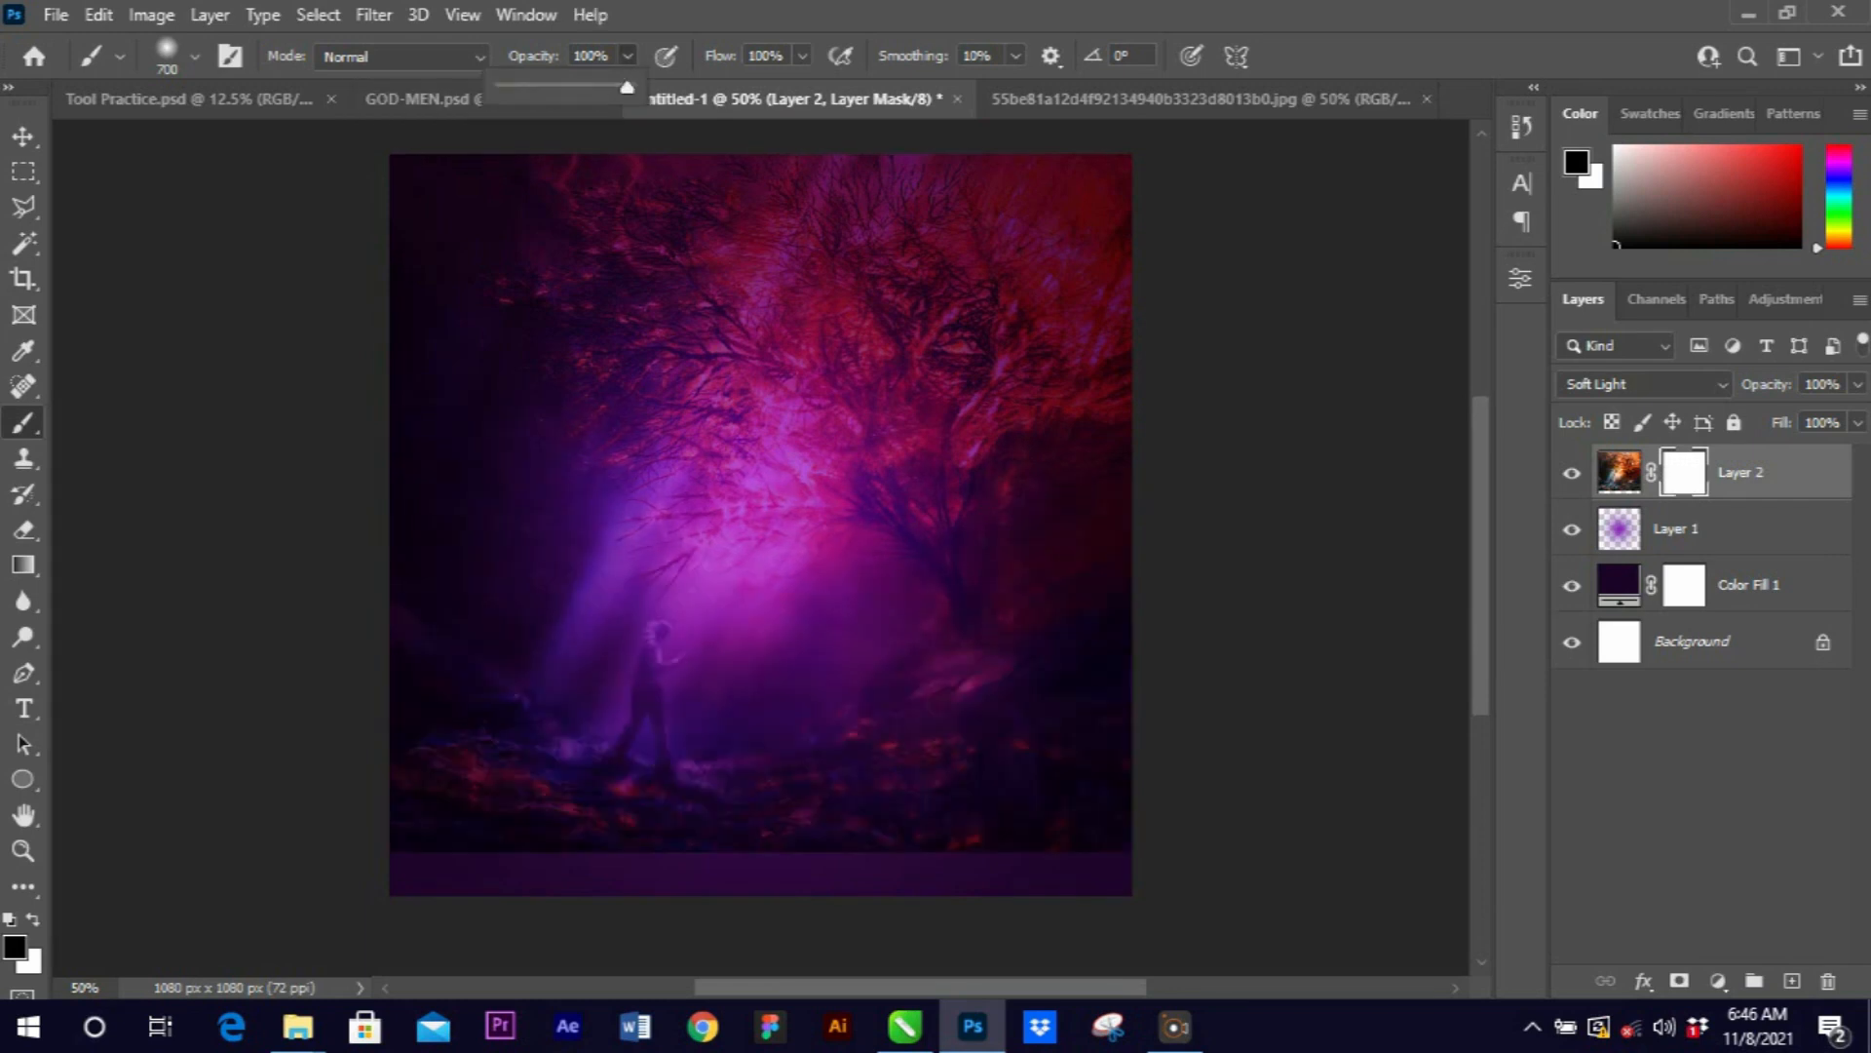
{"action": "left_click_drag", "start_coordinate": [627, 87], "coordinate": [573, 88]}
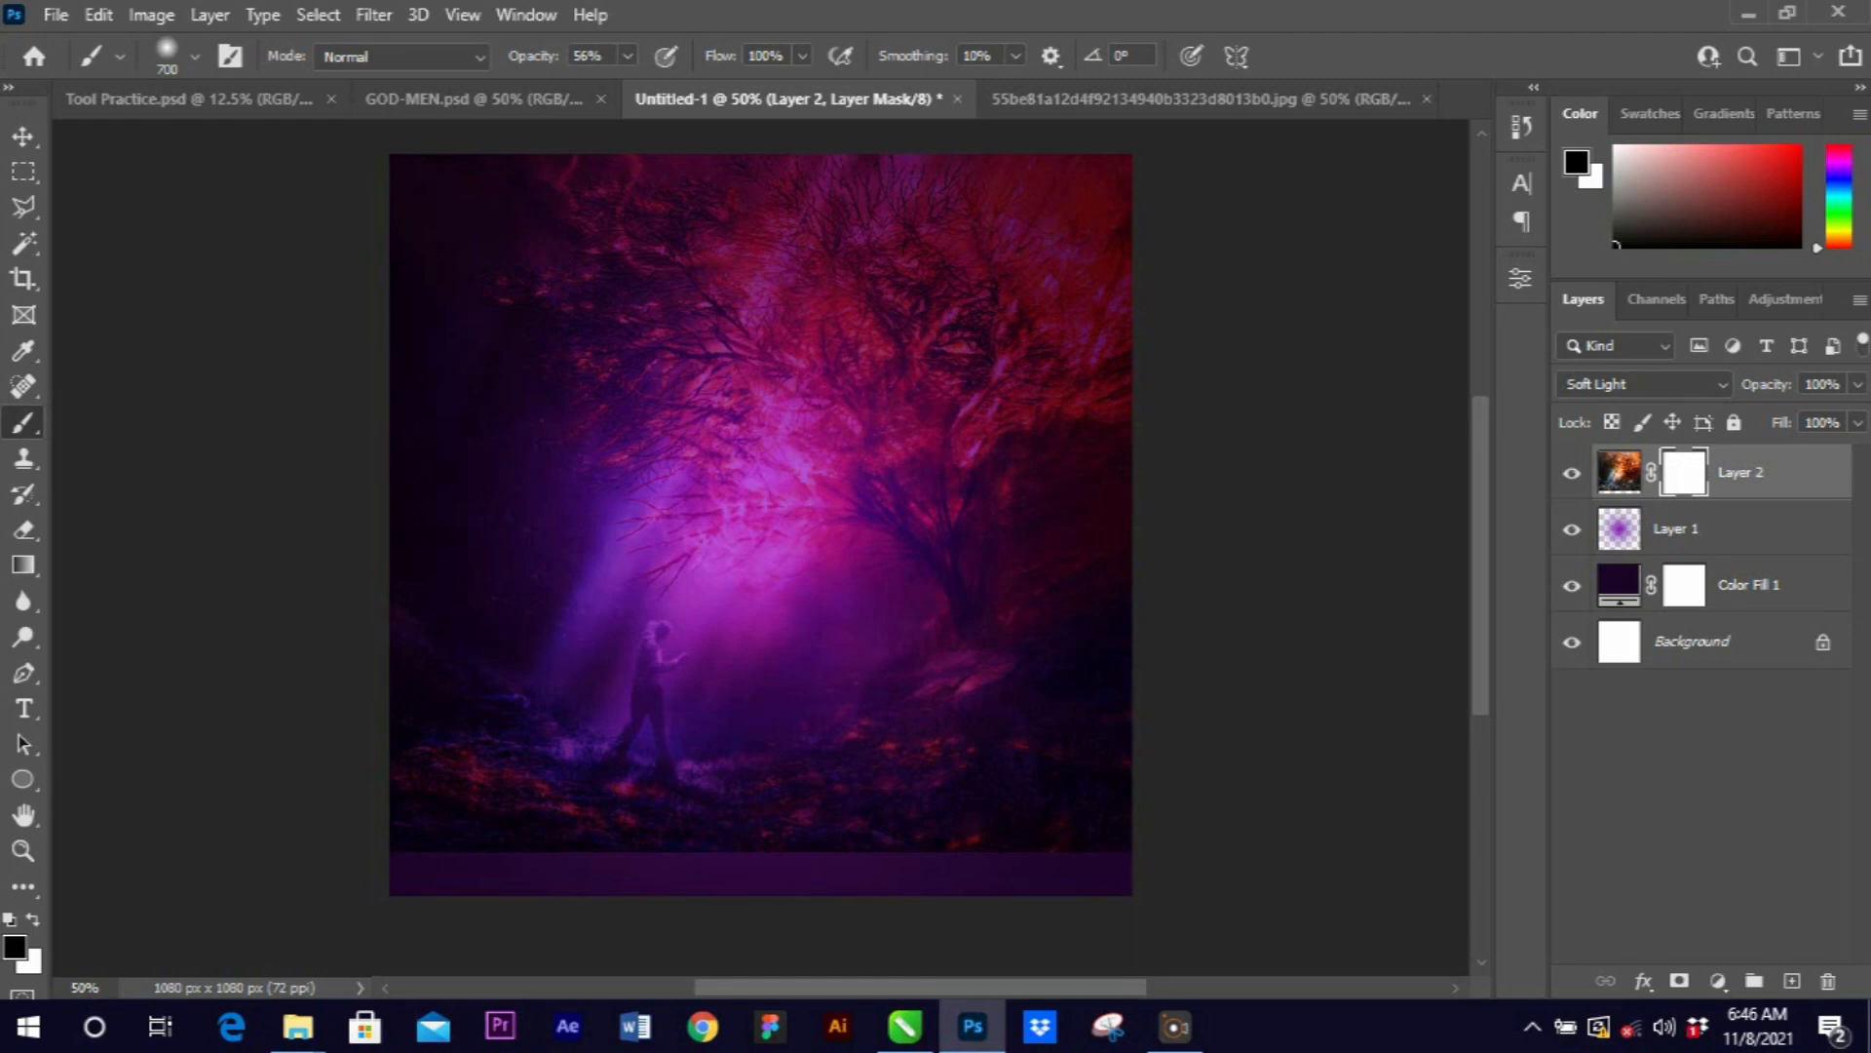
{"action": "left_click", "coordinate": [802, 56]}
{"action": "left_click_drag", "start_coordinate": [802, 87], "coordinate": [749, 87]}
{"action": "left_click_drag", "start_coordinate": [1073, 512], "coordinate": [468, 502]}
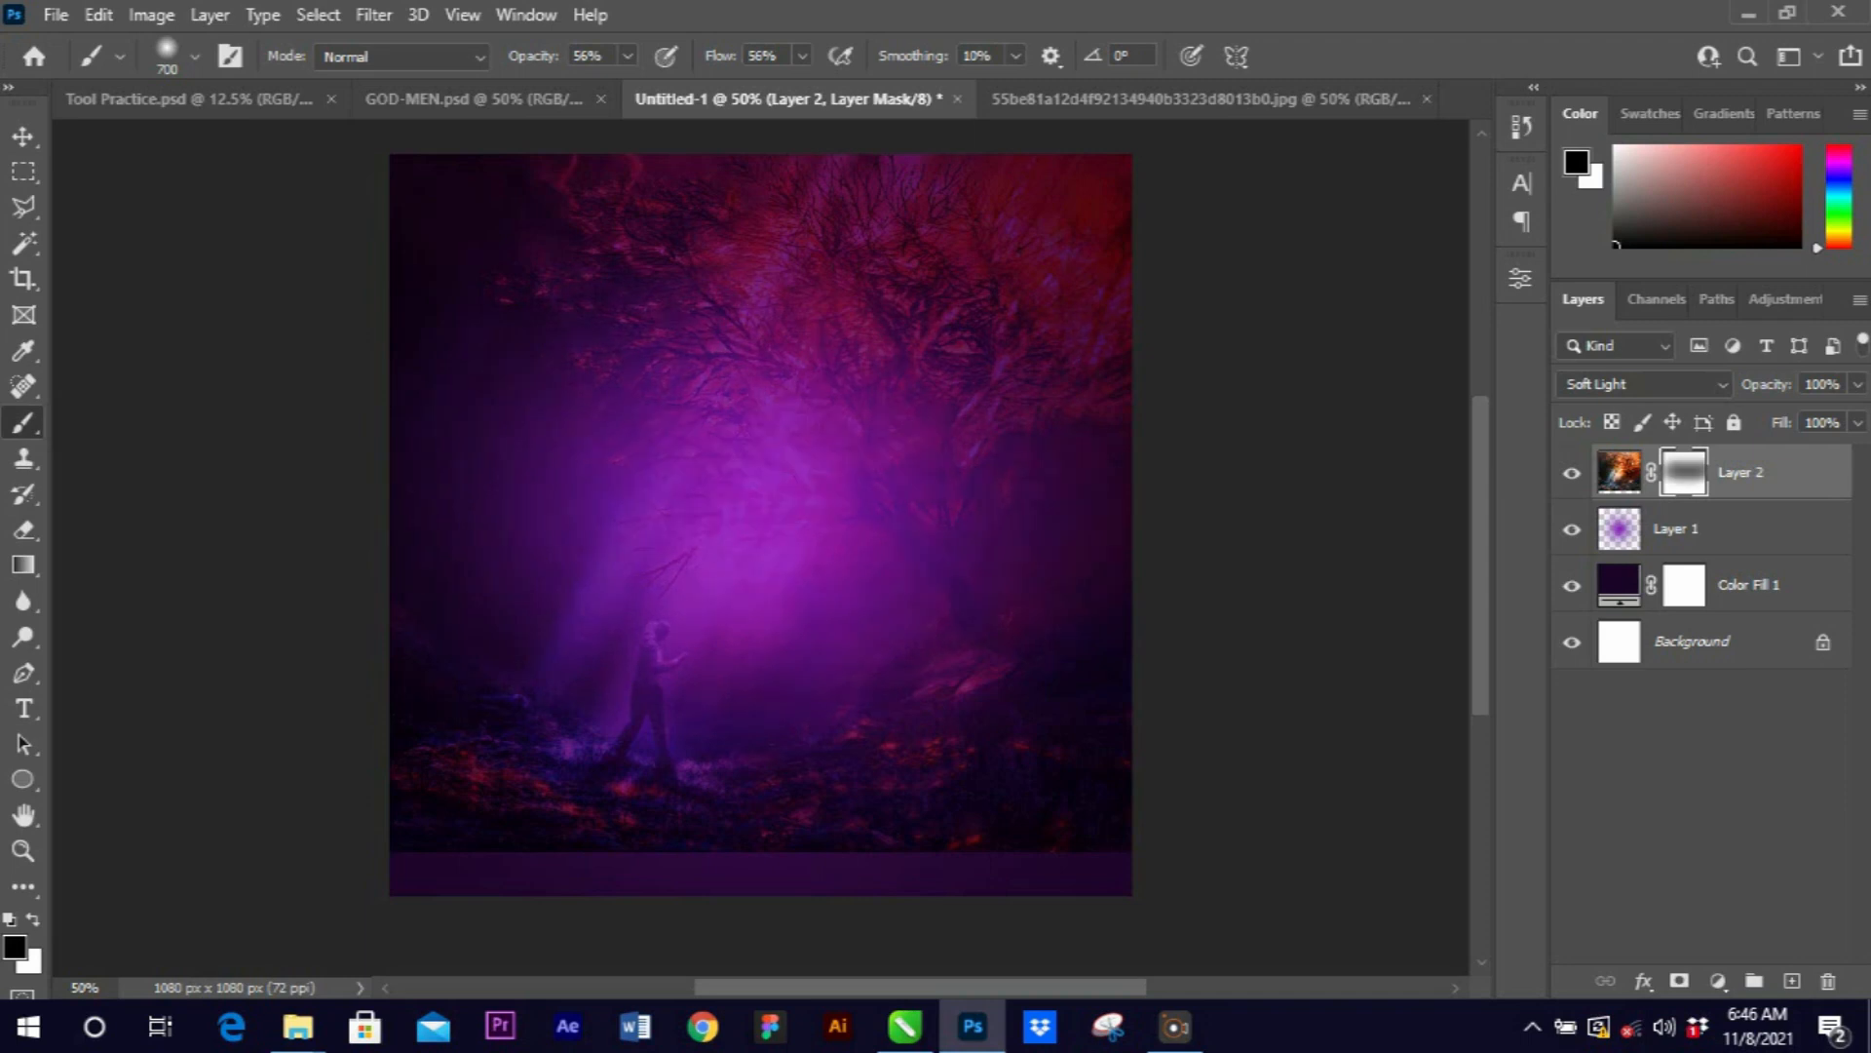
{"action": "left_click_drag", "start_coordinate": [1034, 282], "coordinate": [945, 448]}
{"action": "left_click_drag", "start_coordinate": [926, 234], "coordinate": [740, 234]}
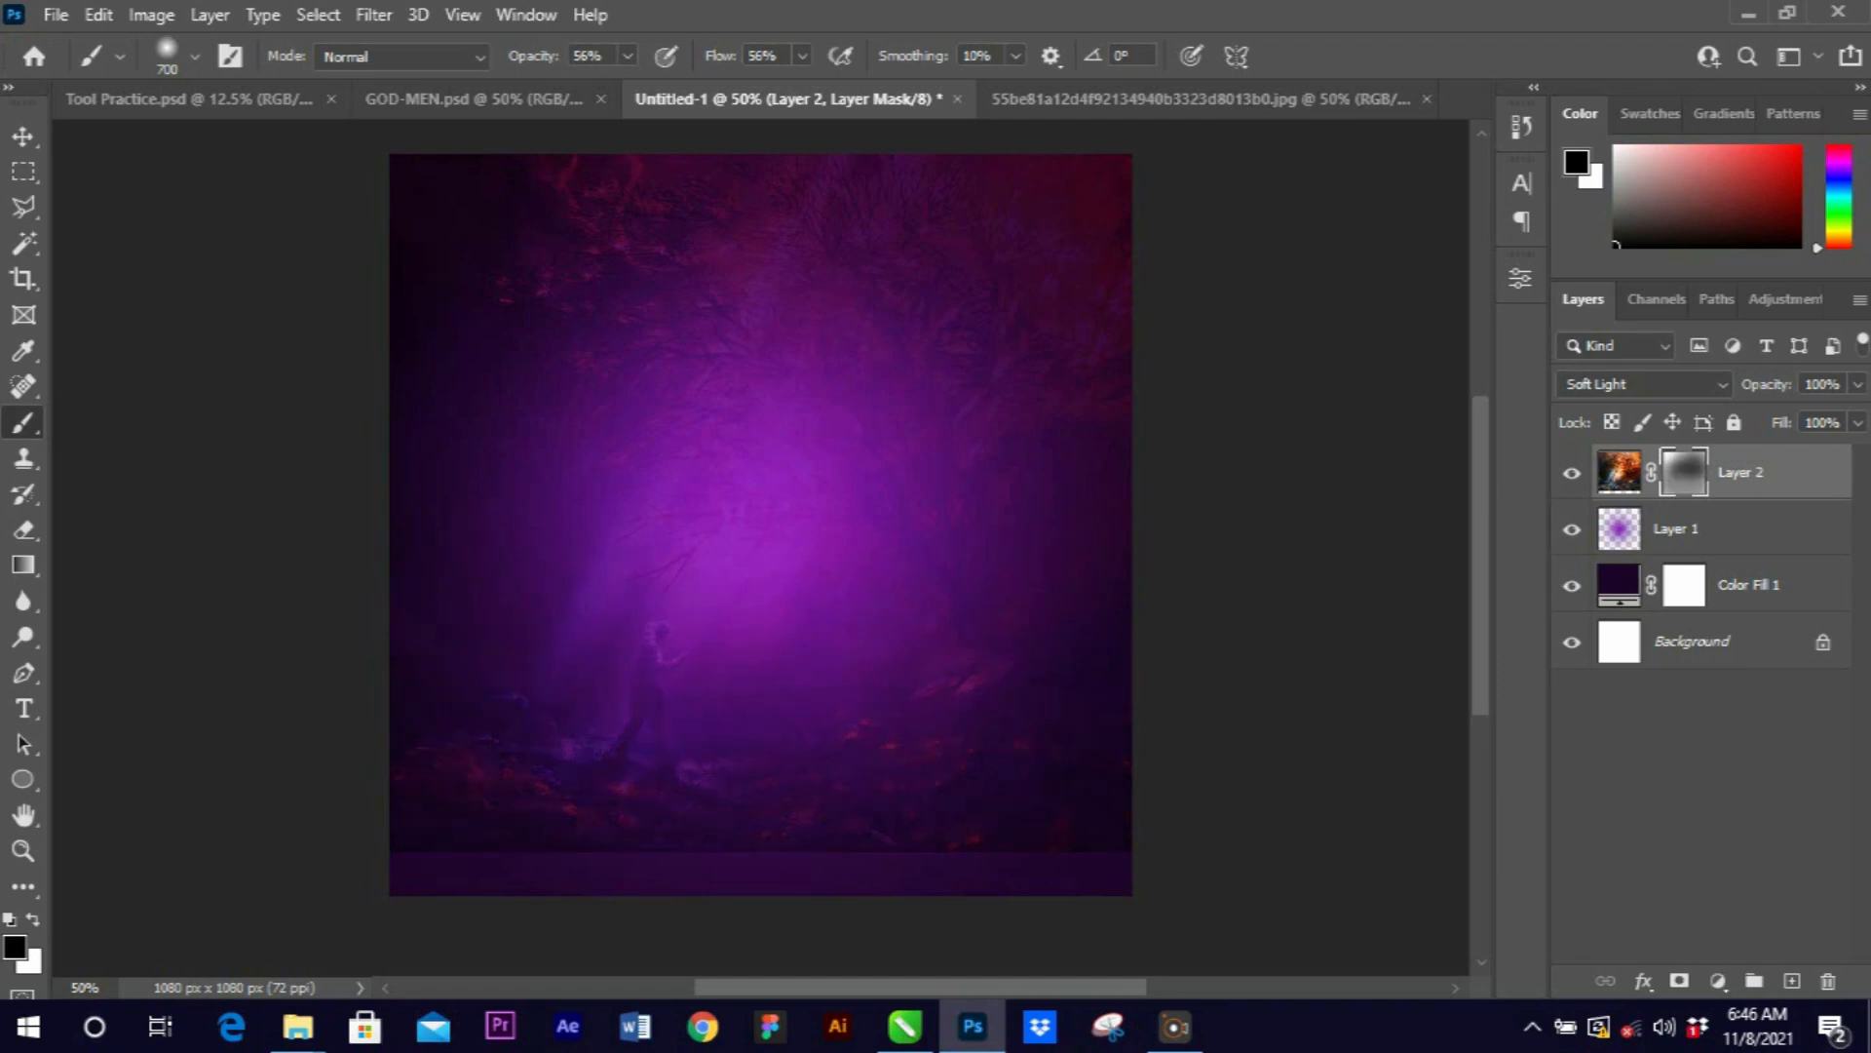
Set the brush opacity and flow to 100% and mask out the lower edge of the burning-tree image.
{"action": "left_click", "coordinate": [627, 55]}
{"action": "left_click_drag", "start_coordinate": [628, 87], "coordinate": [861, 87]}
{"action": "left_click", "coordinate": [802, 55]}
{"action": "left_click", "coordinate": [1787, 12]}
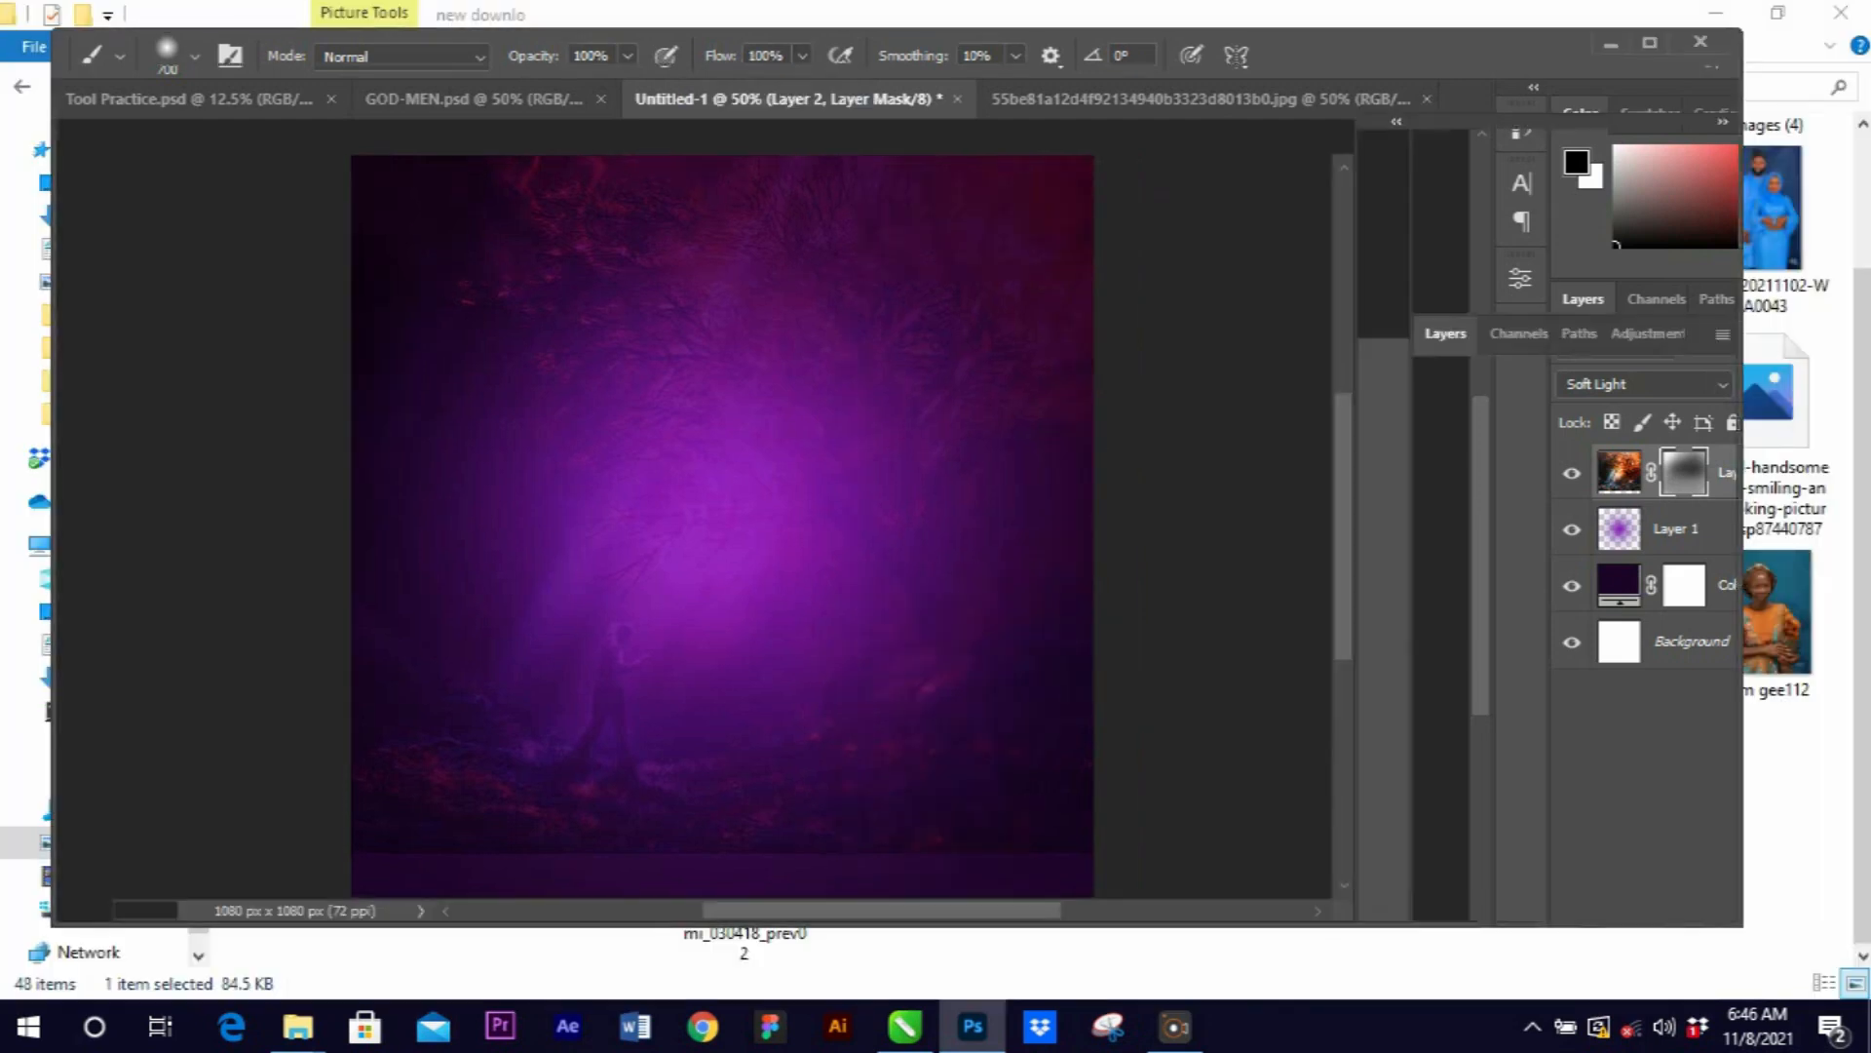
{"action": "left_click", "coordinate": [1650, 43]}
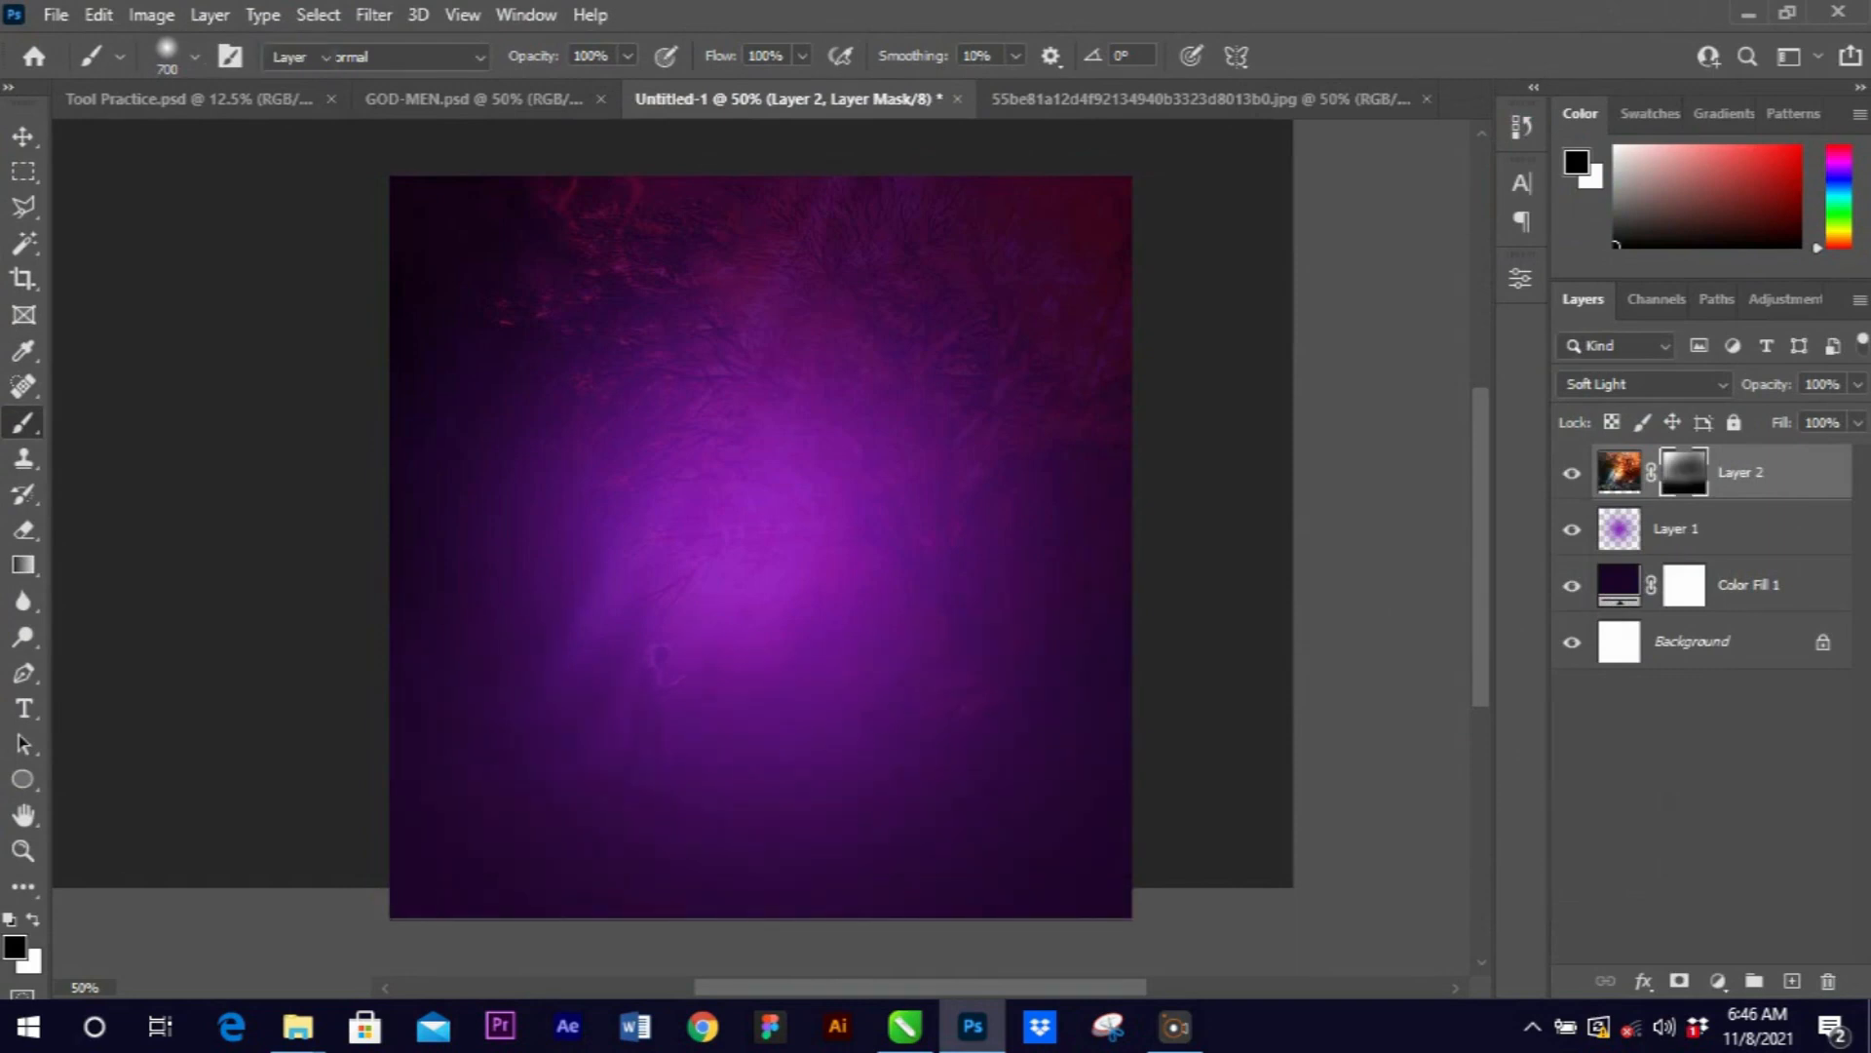
Switch to the Move tool and close the burning-tree source image.
{"action": "key", "text": "v"}
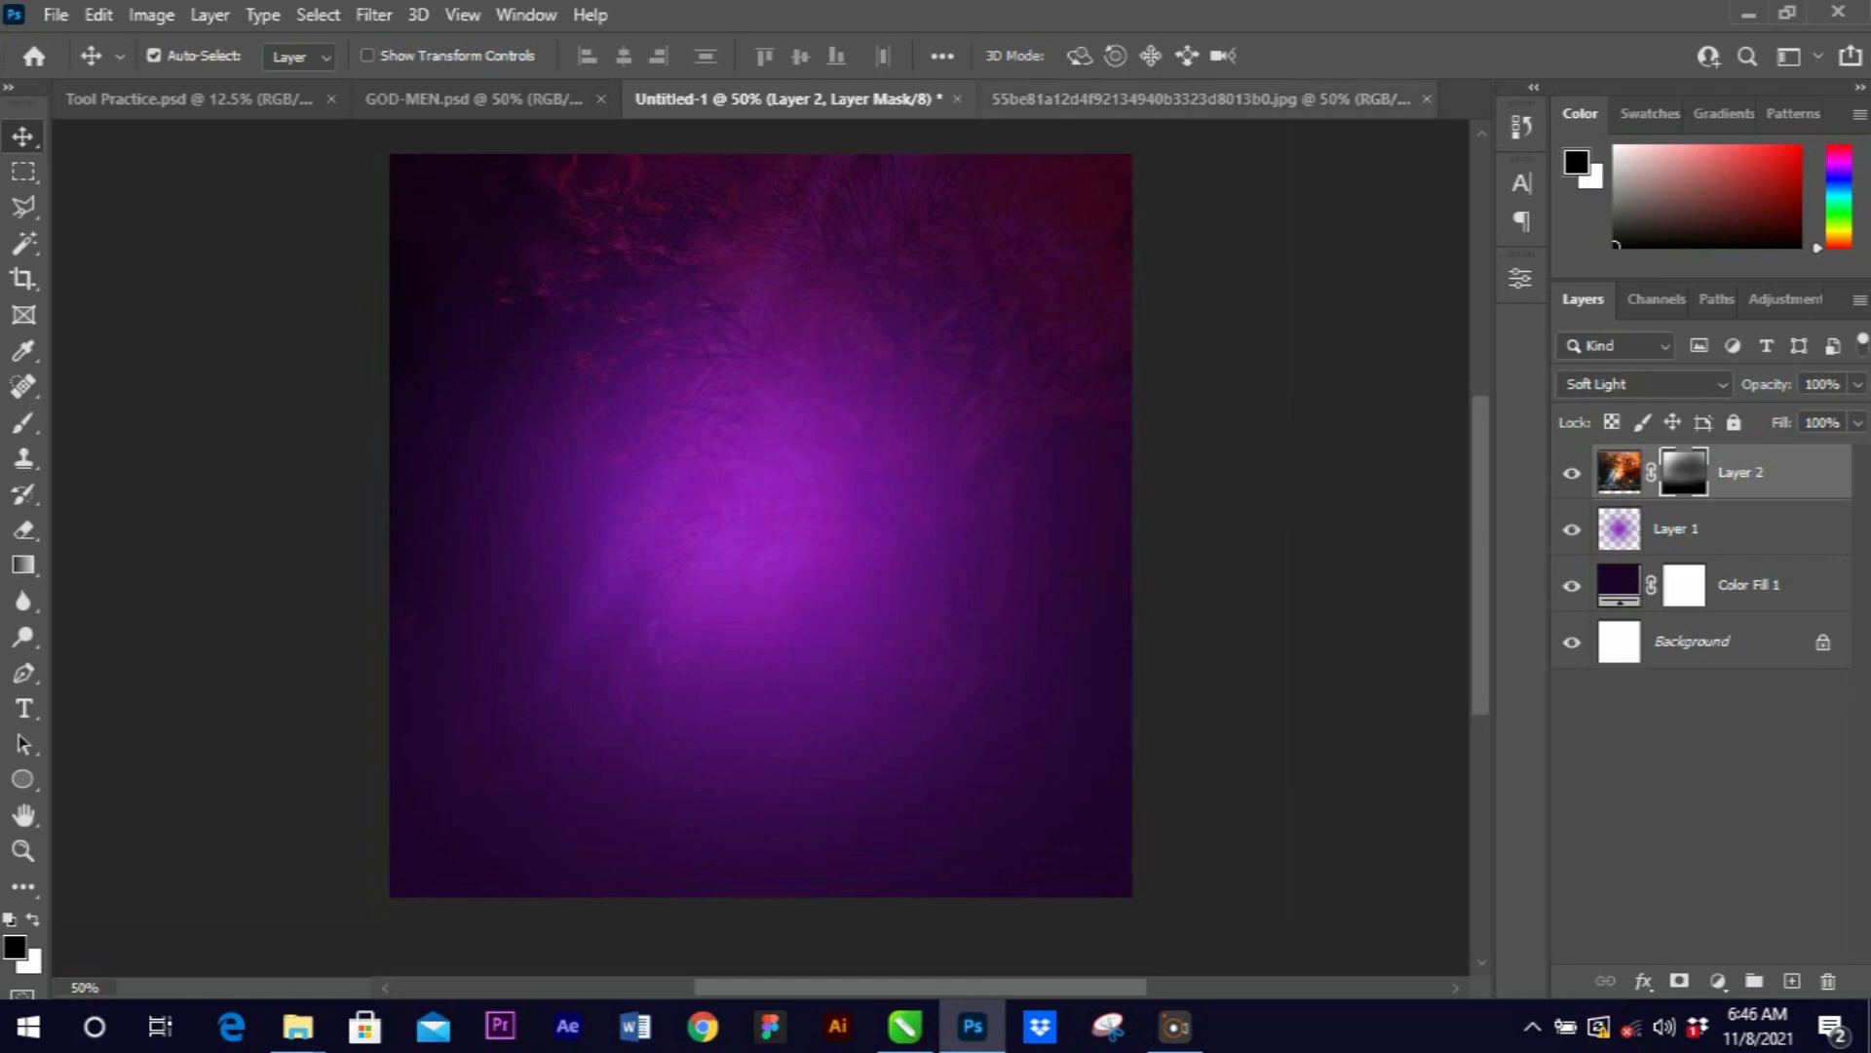
{"action": "left_click", "coordinate": [1199, 98]}
{"action": "key", "text": "ctrl+w"}
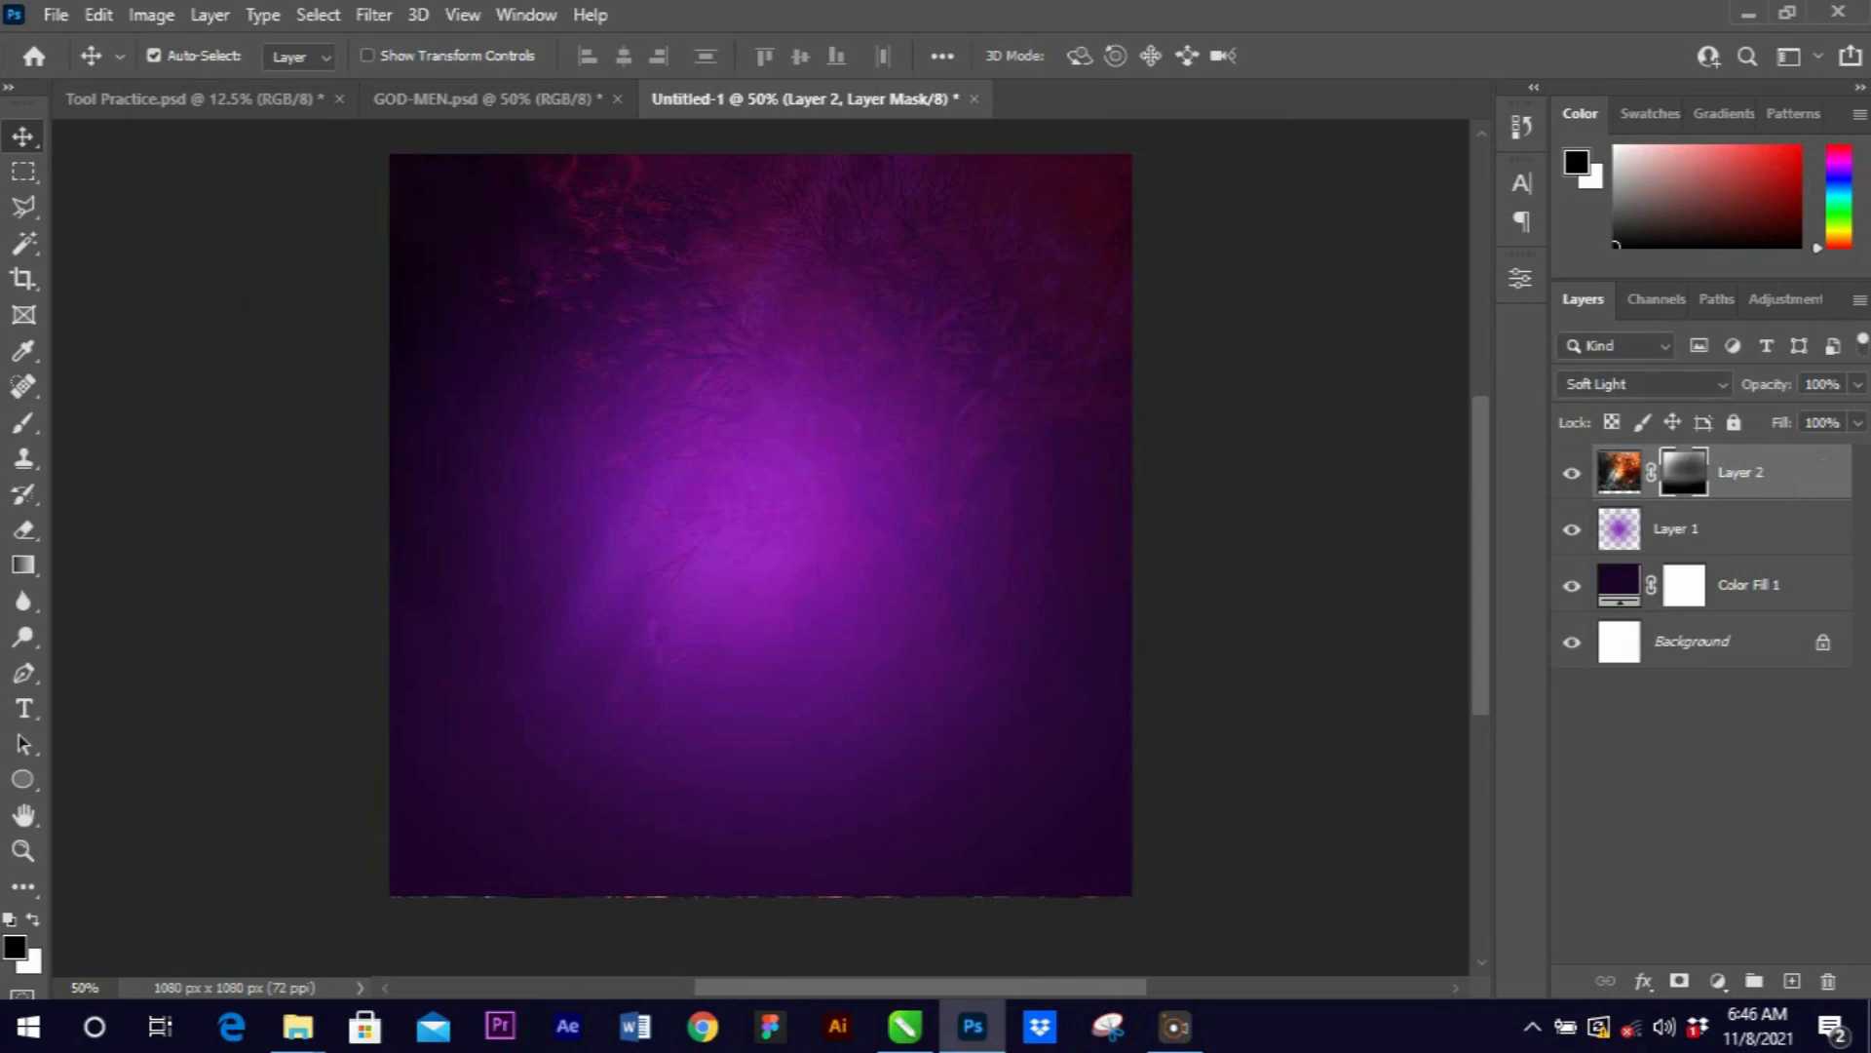
Group Layer 2, Layer 1 and Color Fill 1, and rename the group bg.
{"action": "left_click", "coordinate": [1749, 585], "text": "shift"}
{"action": "key", "text": "ctrl+g"}
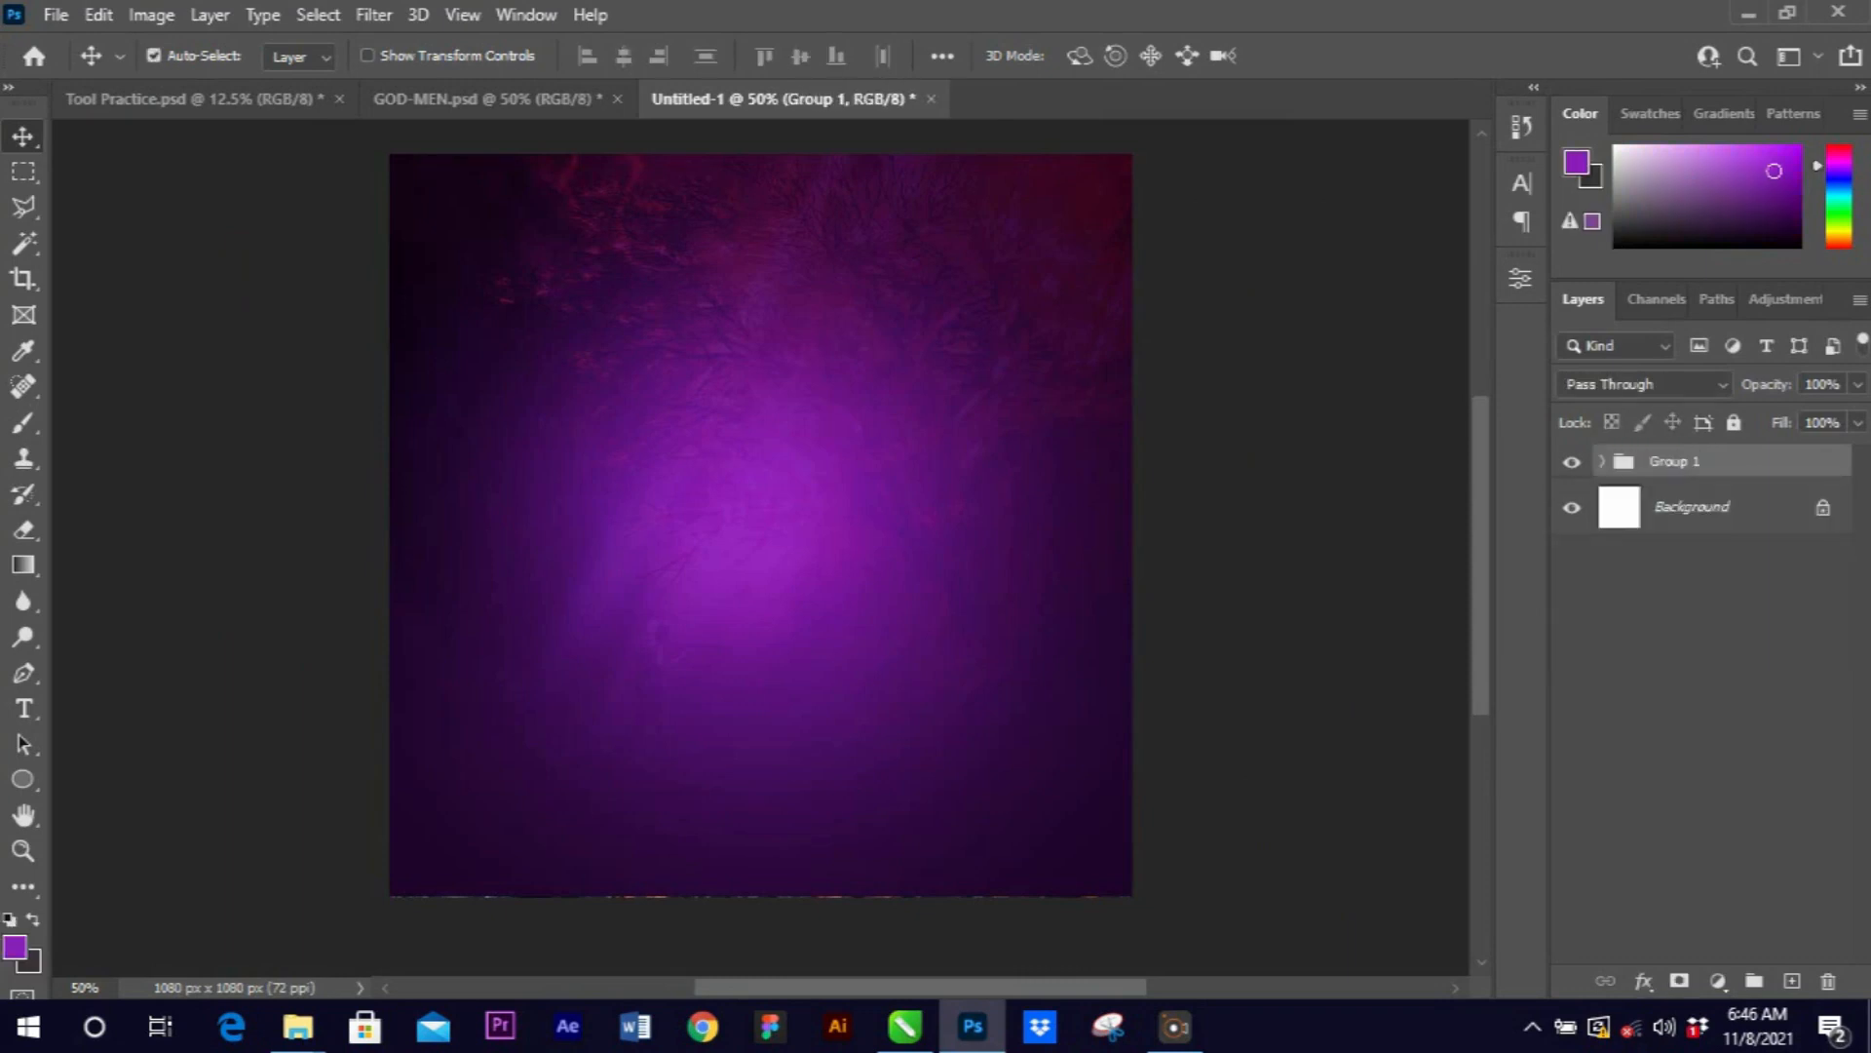
{"action": "double_click", "coordinate": [1675, 461]}
{"action": "type", "text": "bd"}
{"action": "key", "text": "Return"}
Unlock and delete the white Background layer, and lock the bg group.
{"action": "left_click", "coordinate": [1822, 507]}
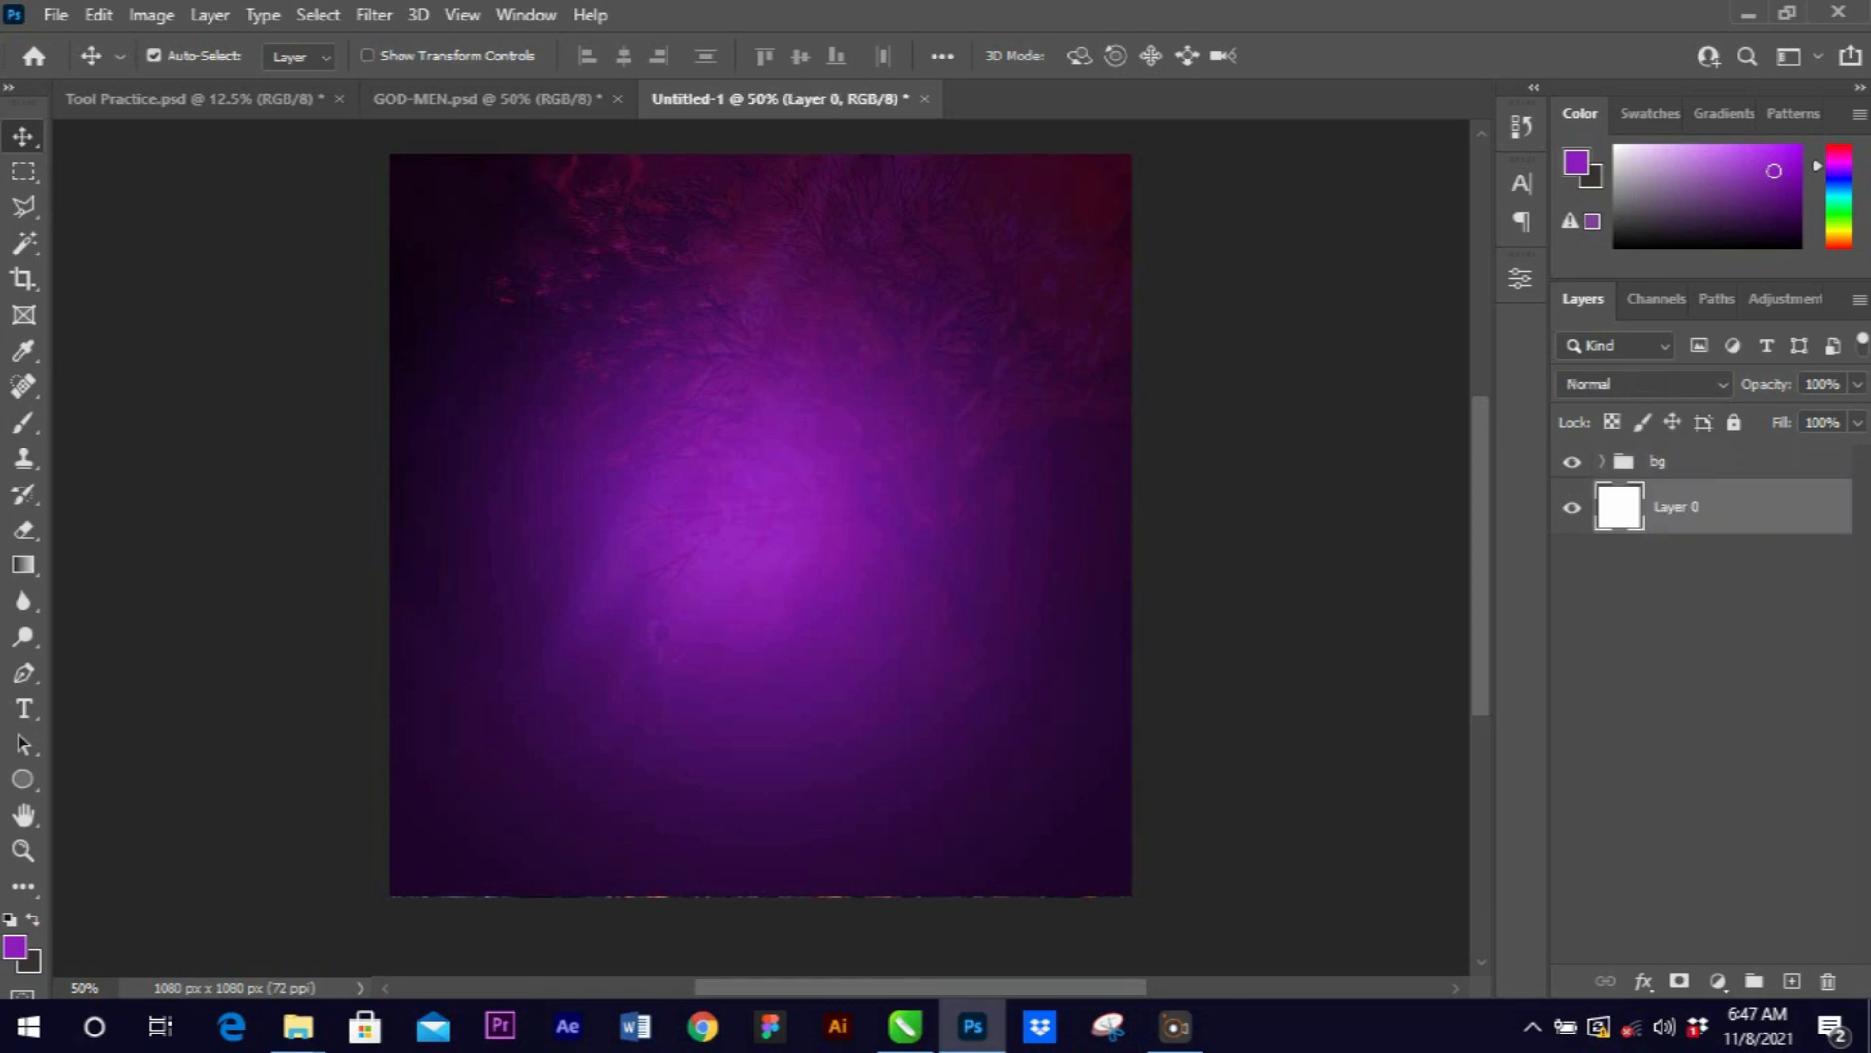
{"action": "key", "text": "Delete"}
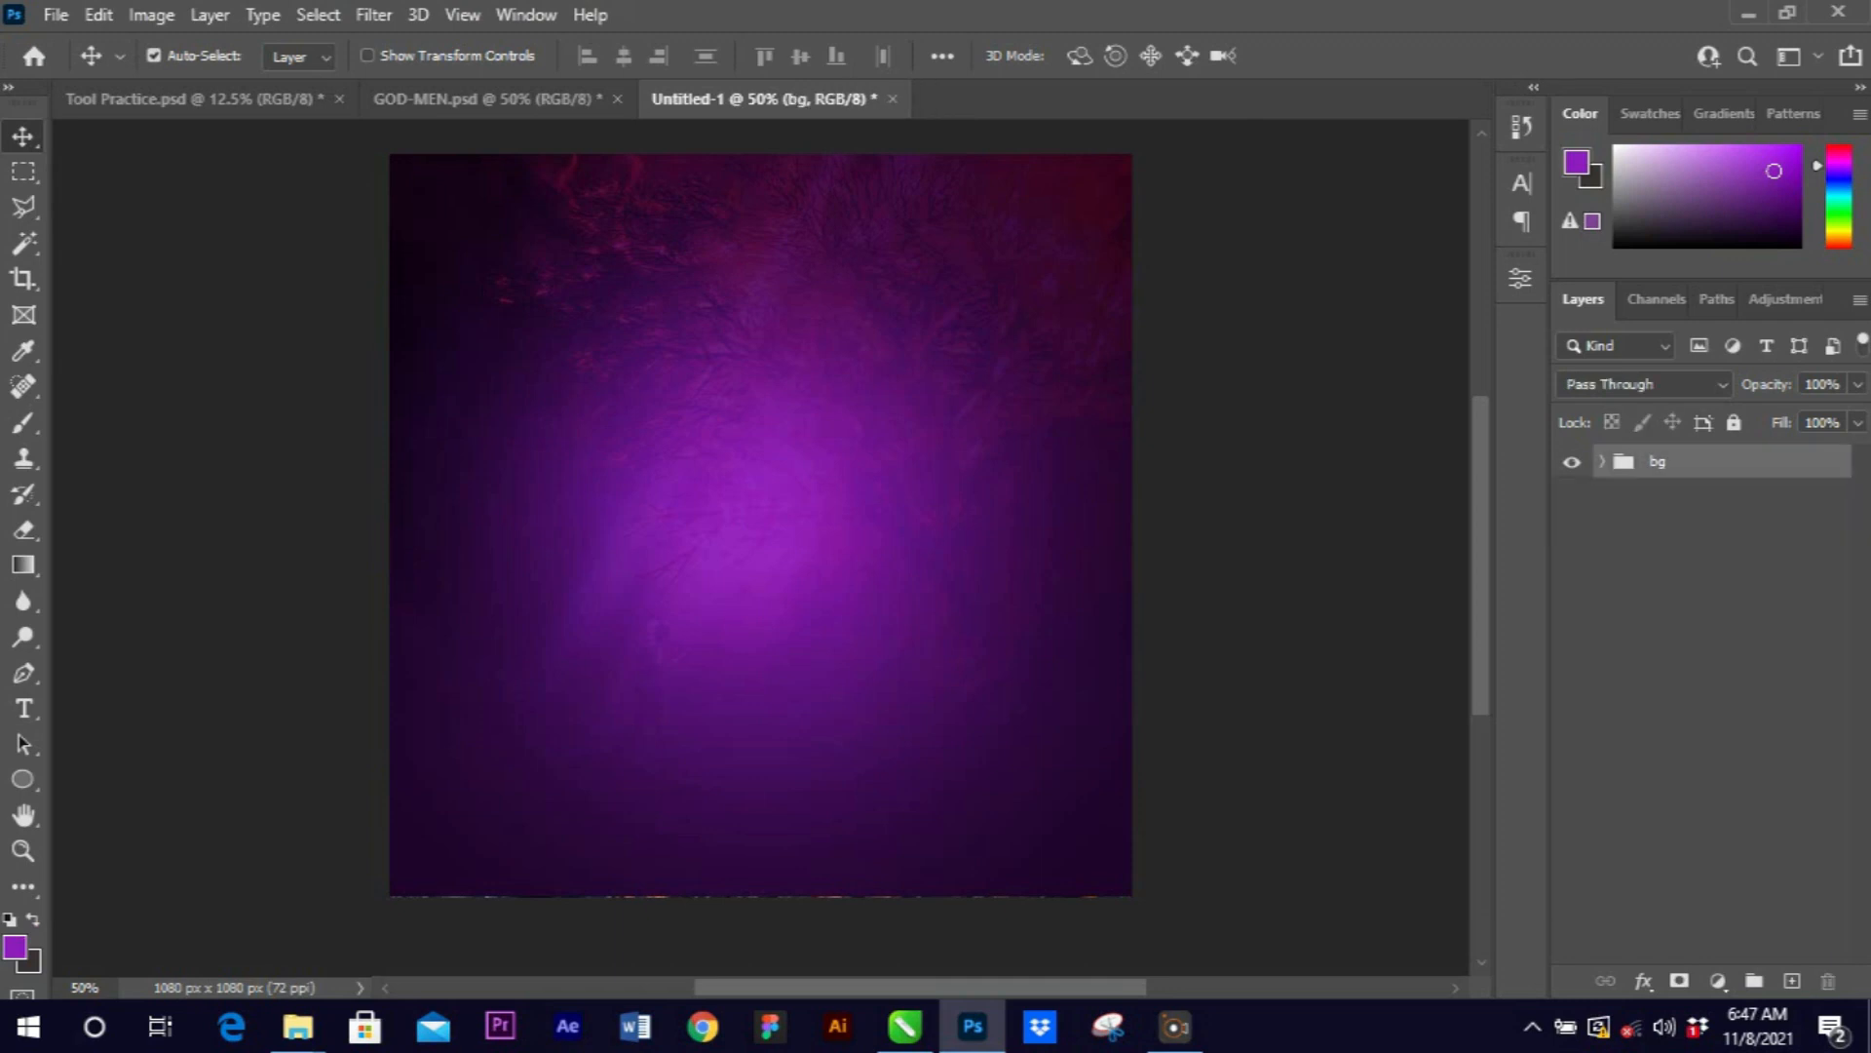
{"action": "left_click", "coordinate": [1734, 422]}
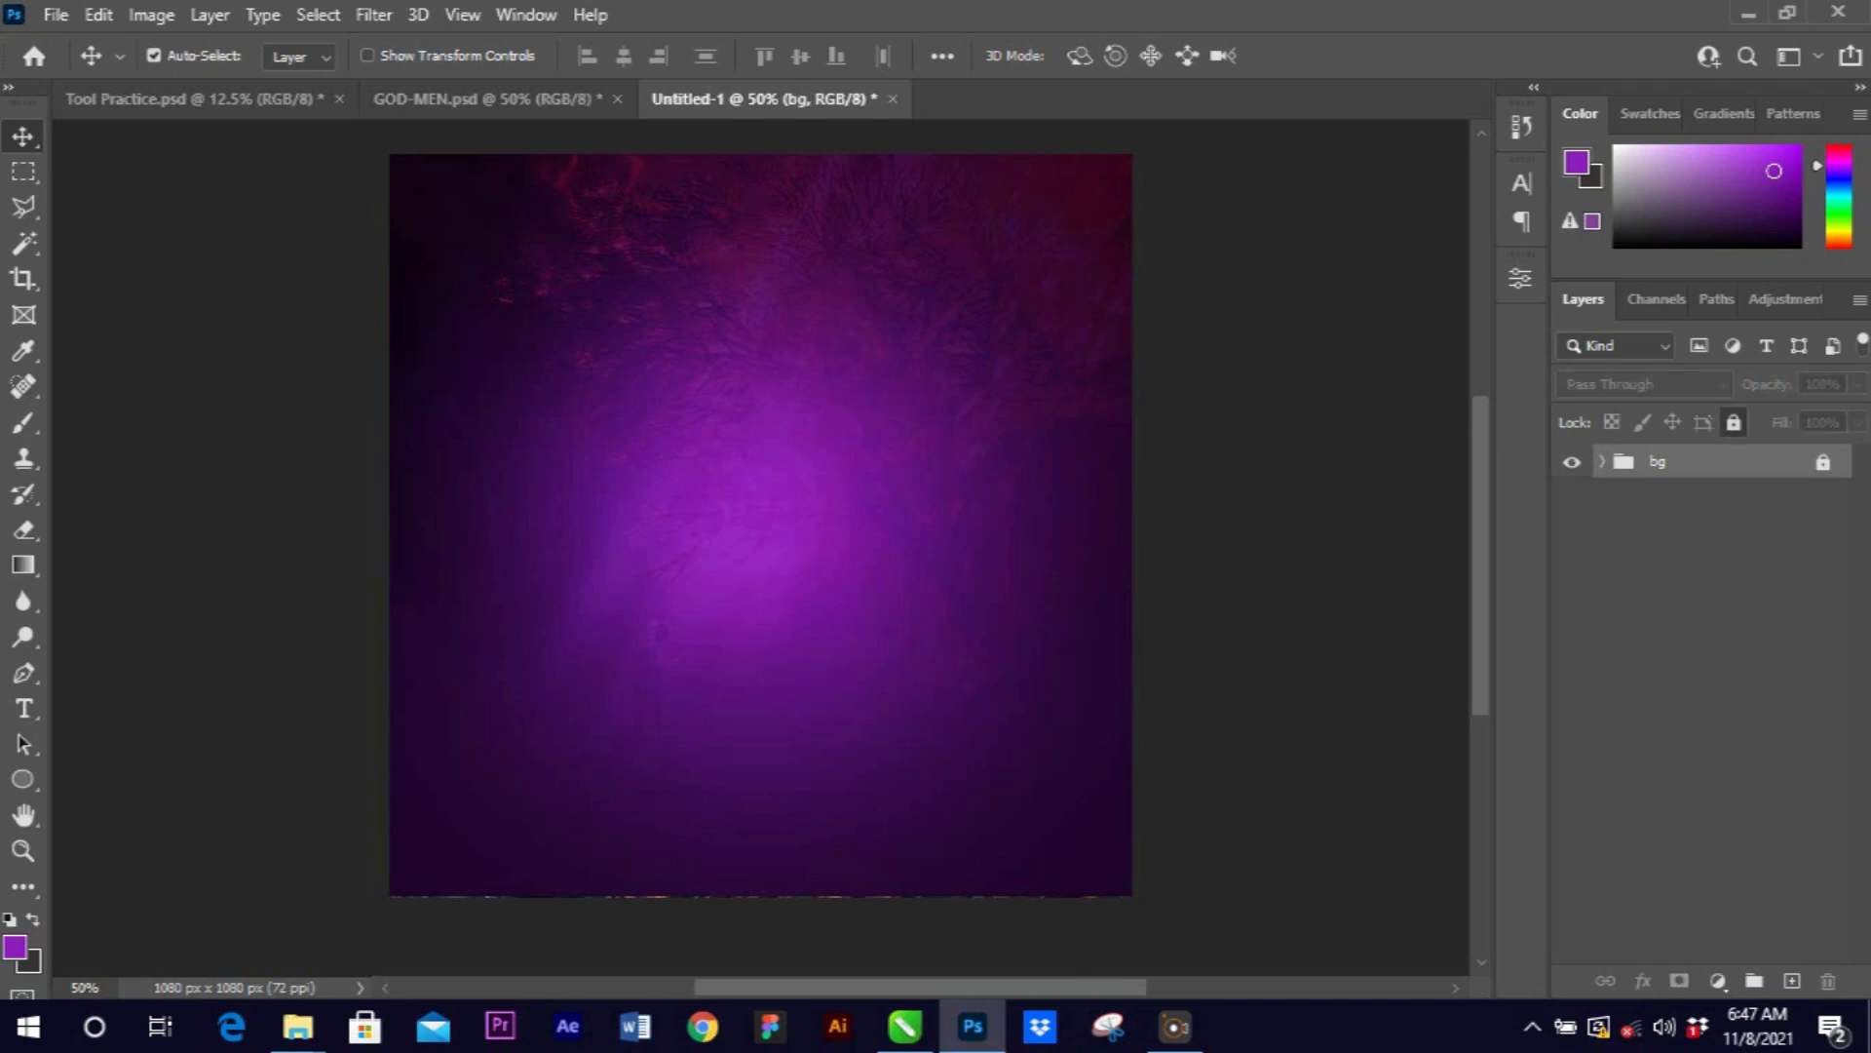
{"action": "left_click", "coordinate": [1007, 539]}
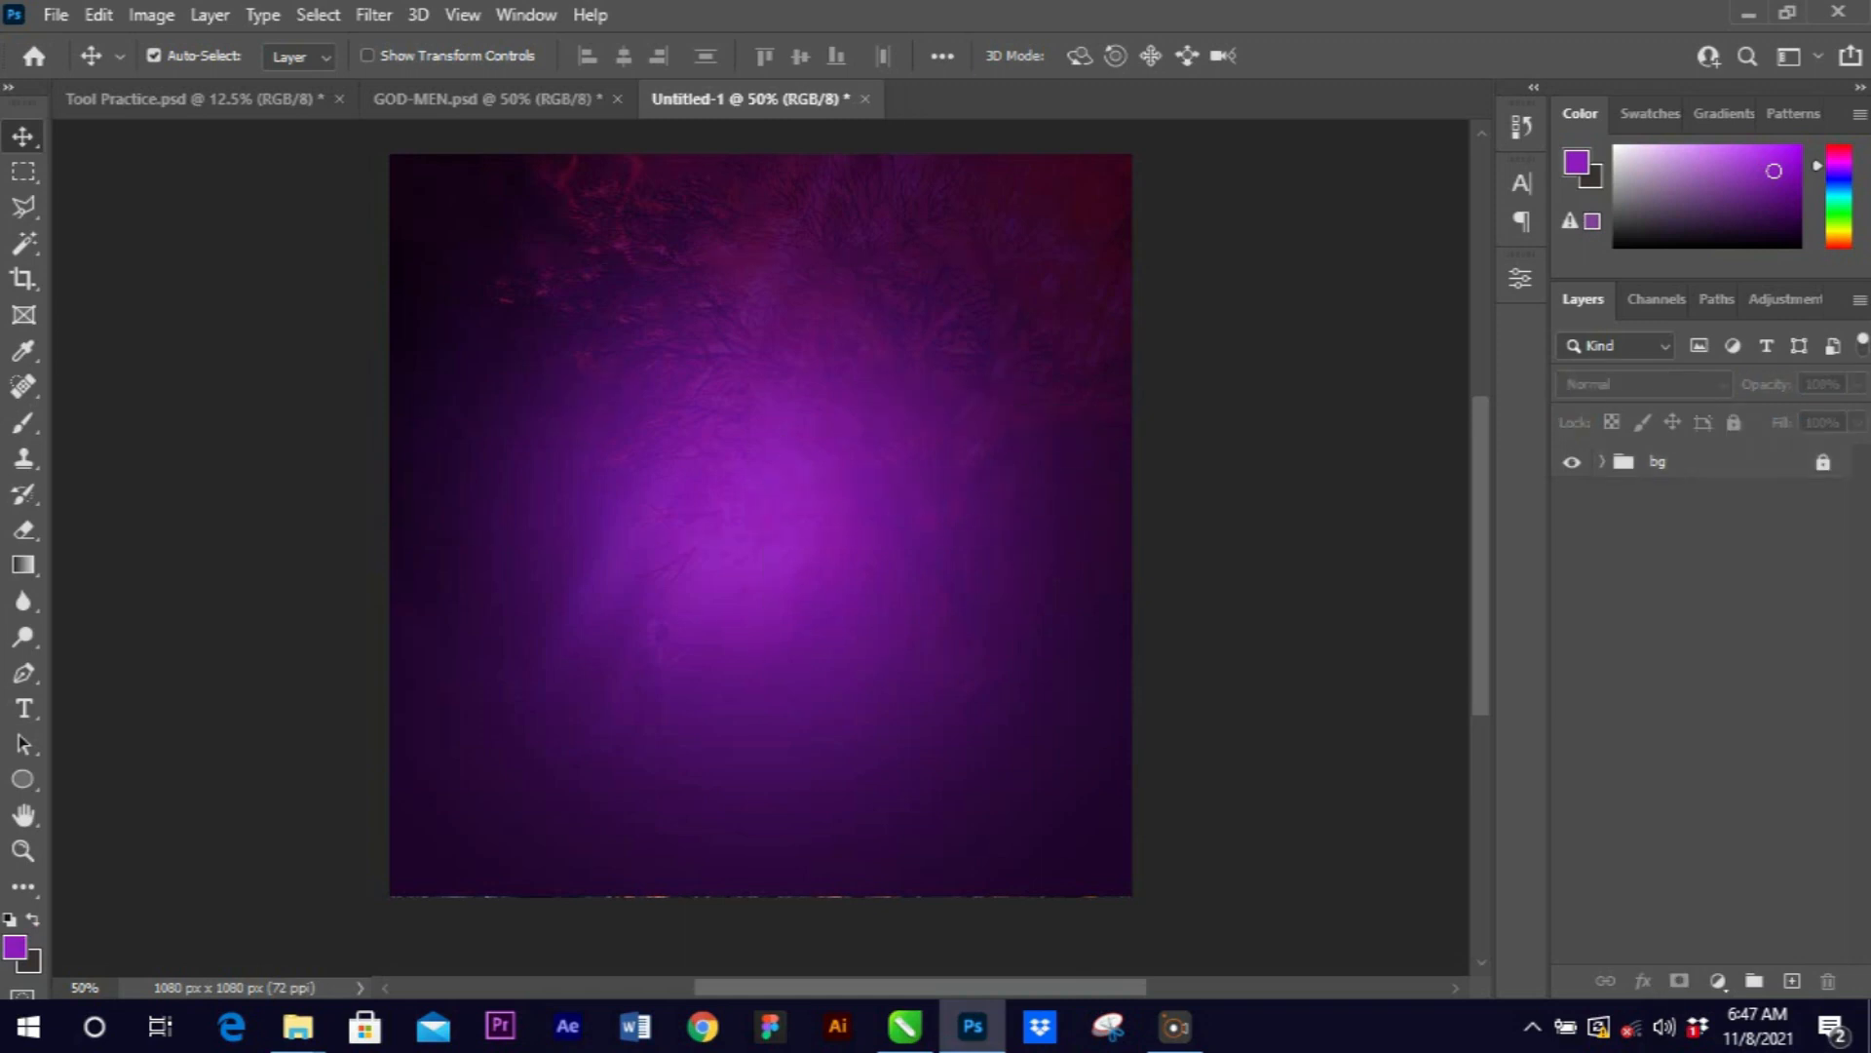
Switch to the GOD-MEN.psd document to examine the reference flyer.
{"action": "key", "text": "ctrl+minus"}
{"action": "key", "text": "ctrl+plus"}
{"action": "left_click", "coordinate": [487, 98]}
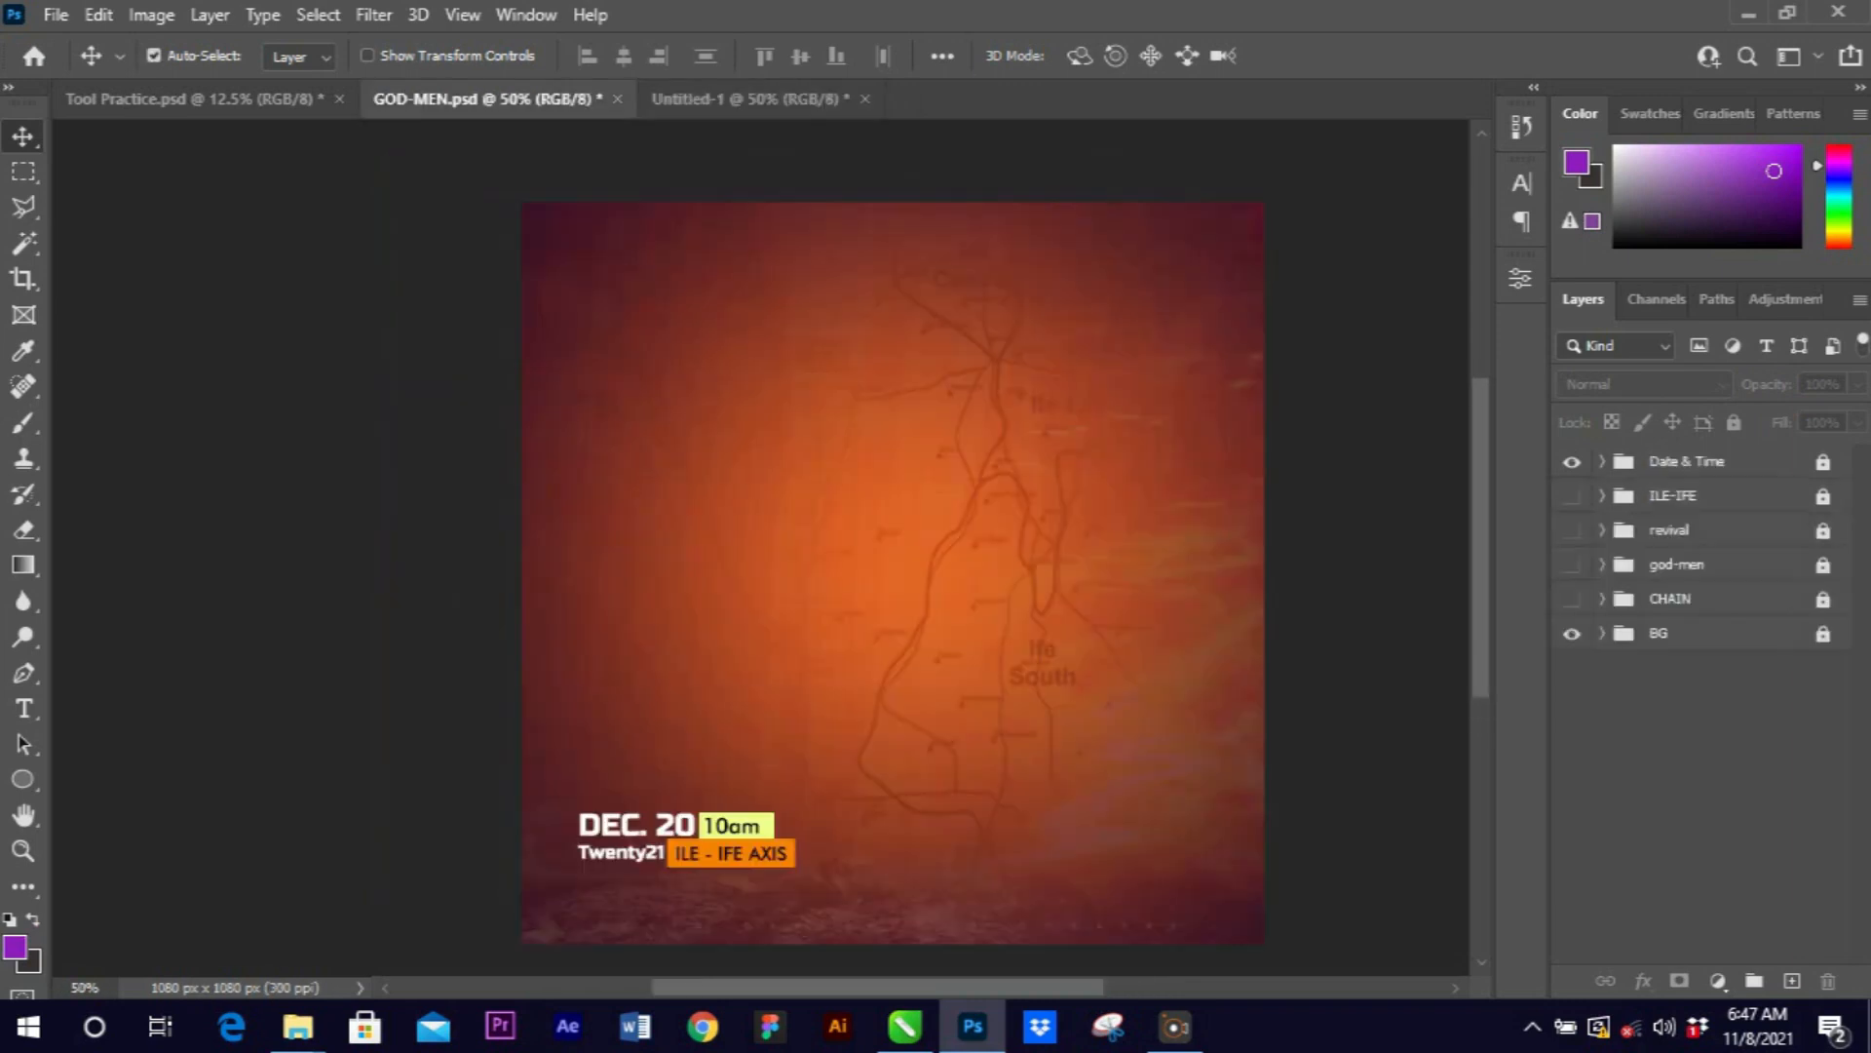
Unlock the god-men group in GOD-MEN.psd and copy the group into the Untitled-1 document.
{"action": "left_click", "coordinate": [1670, 598]}
{"action": "left_click", "coordinate": [1676, 565]}
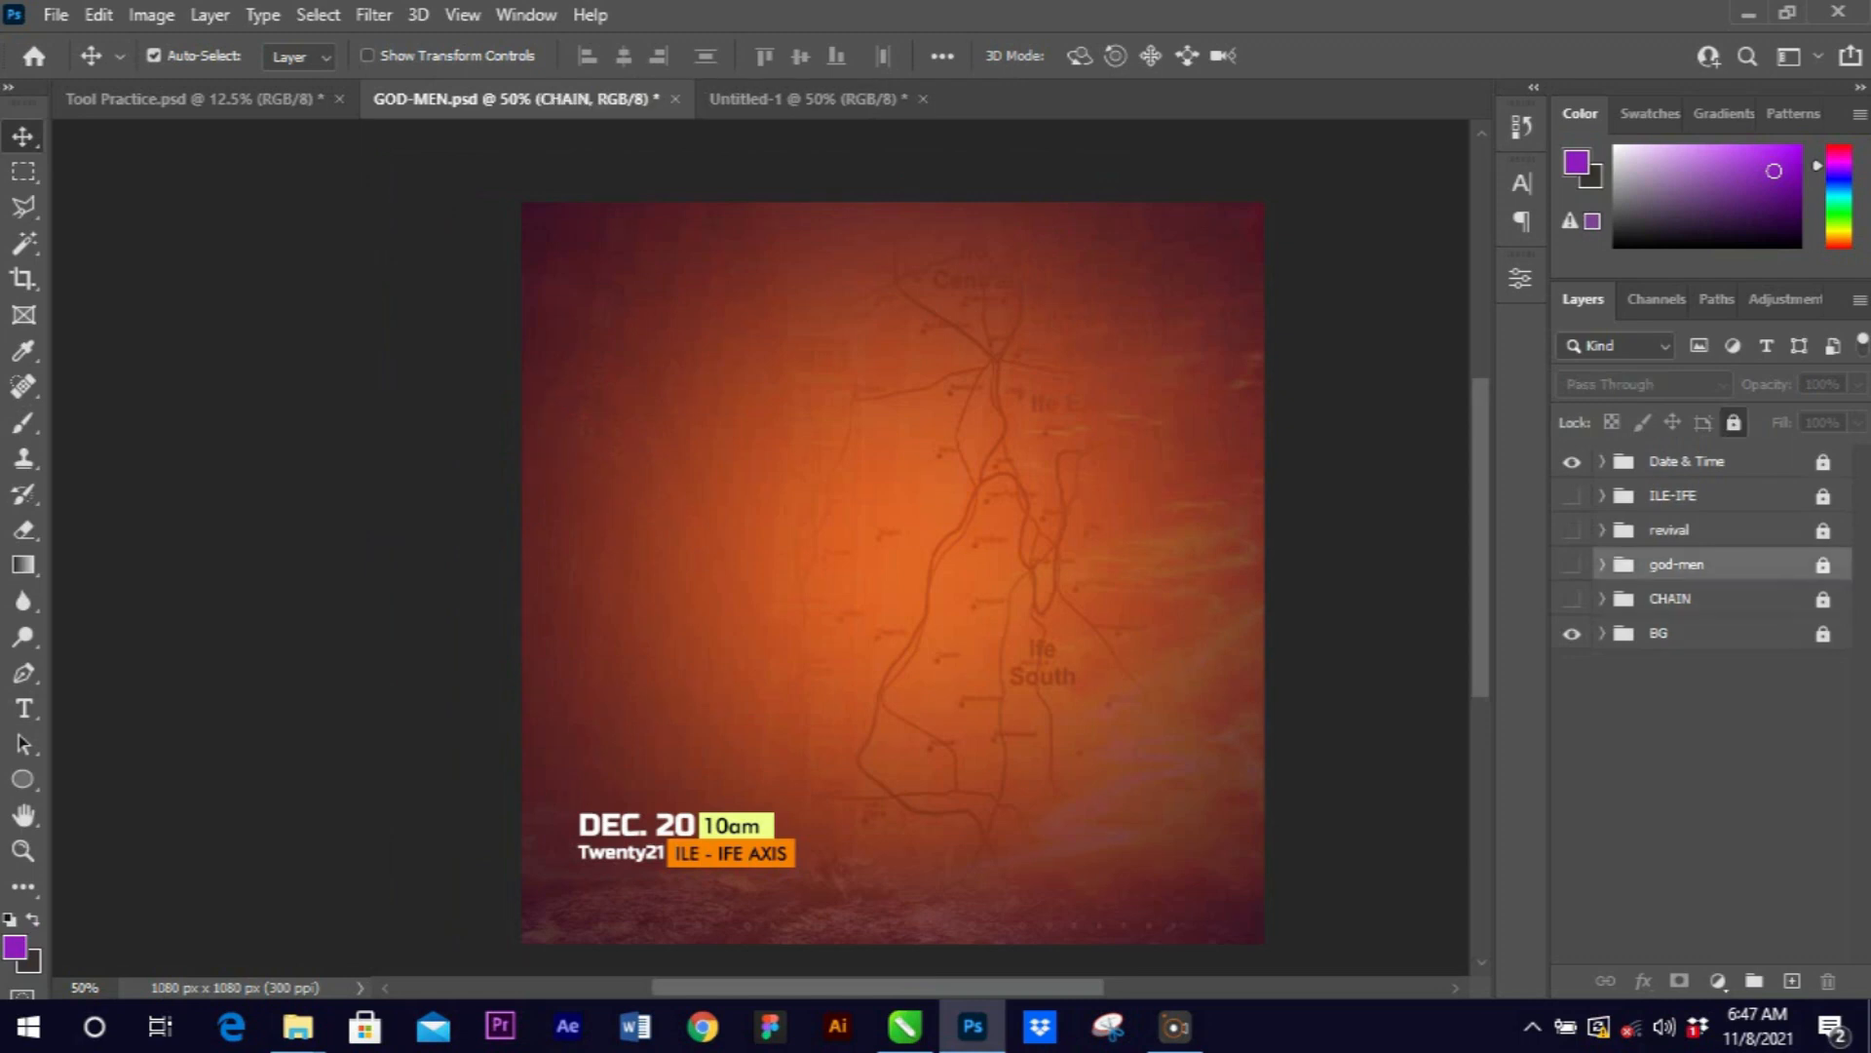
{"action": "key", "text": "ctrl+/"}
{"action": "key", "text": "ctrl"}
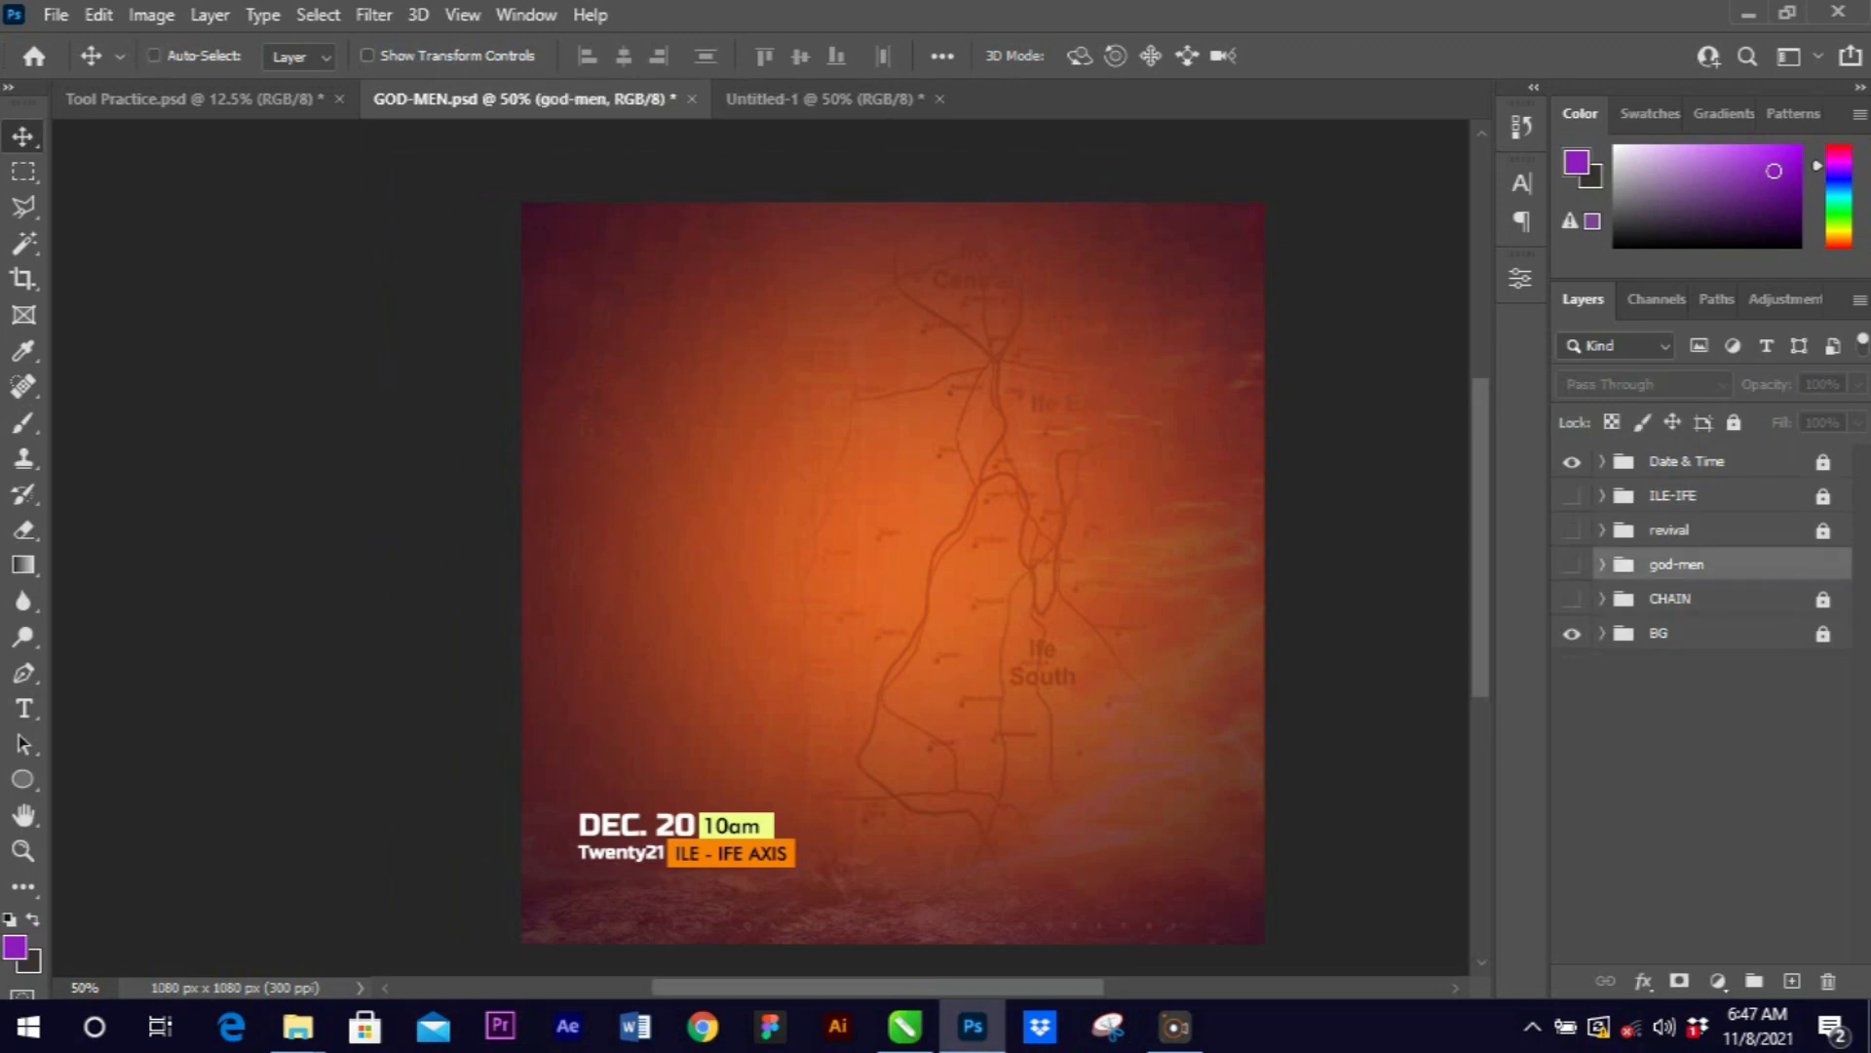
{"action": "key", "text": "ctrl+Tab"}
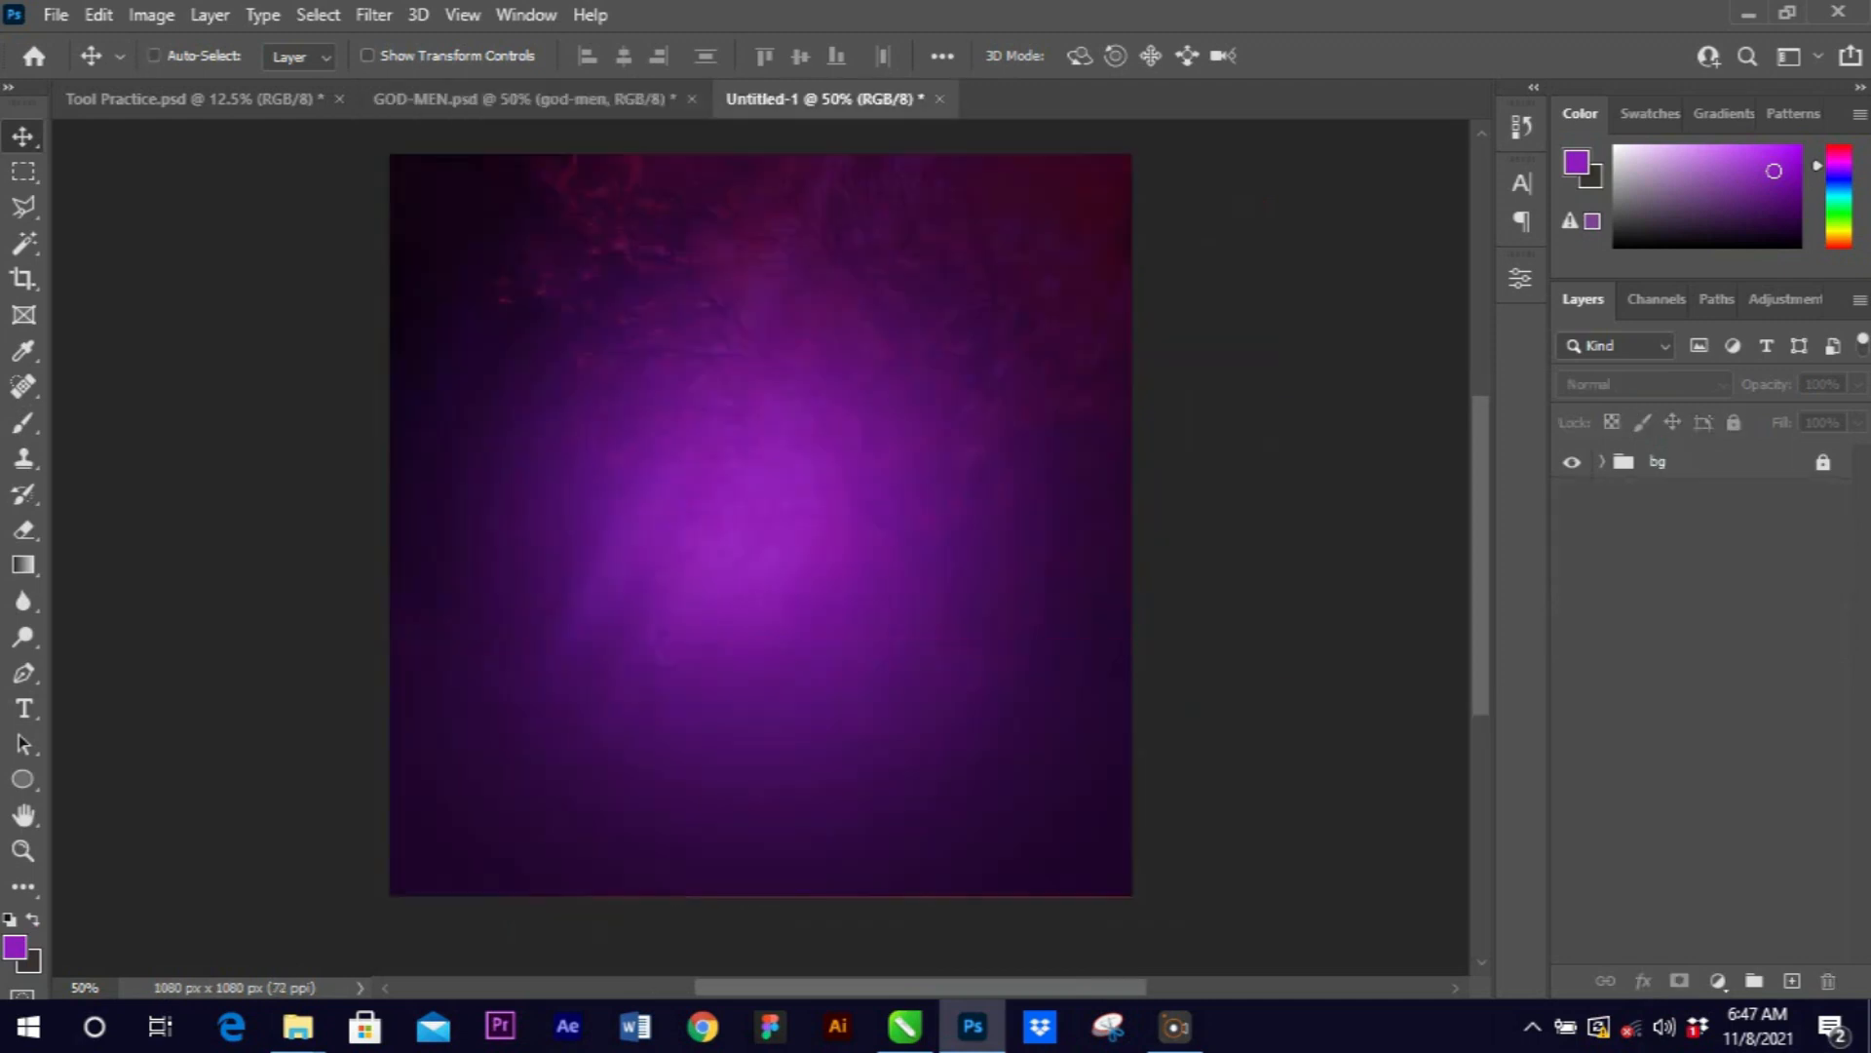
{"action": "key", "text": "ctrl+v"}
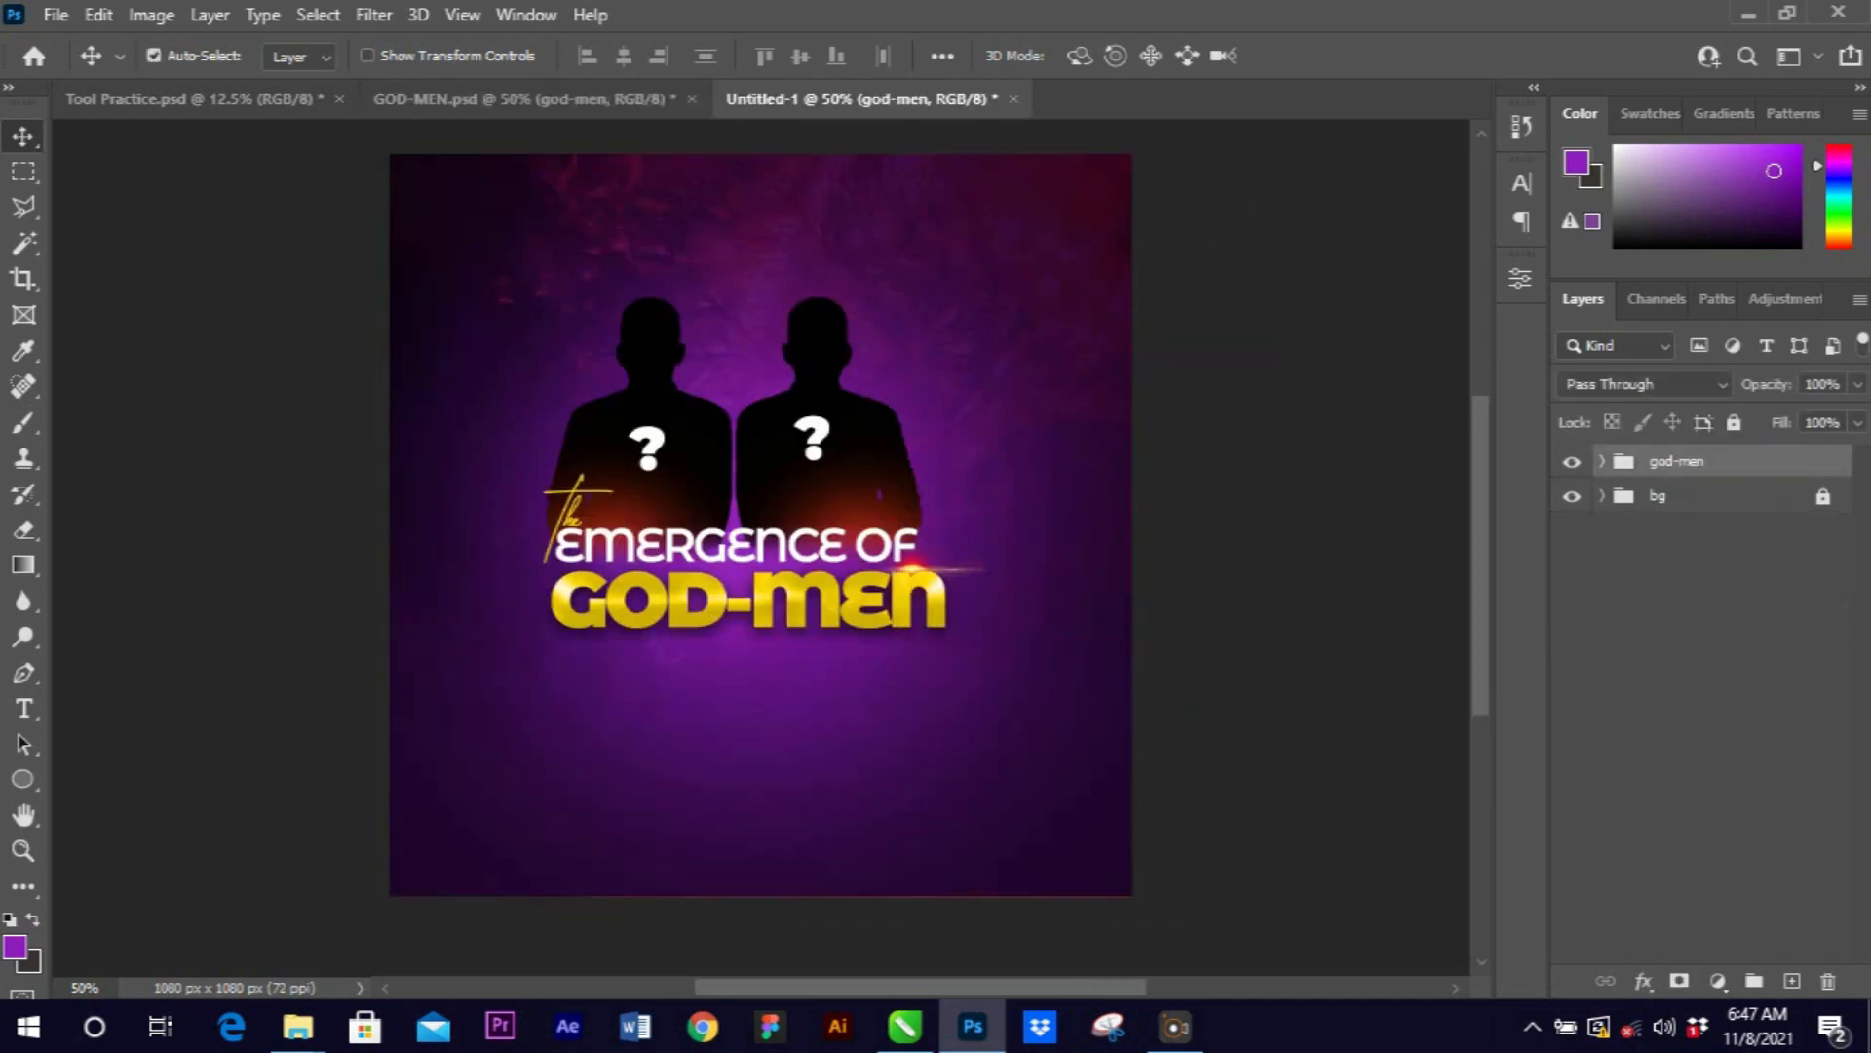
Scale the pasted god-men group to about 119% and centre it horizontally on the canvas, slightly lower.
{"action": "key", "text": "ctrl+t"}
{"action": "mouse_move", "coordinate": [799, 452]}
{"action": "left_mouse_down"}
{"action": "mouse_move", "coordinate": [821, 453]}
{"action": "mouse_move", "coordinate": [850, 394]}
{"action": "mouse_move", "coordinate": [826, 409]}
{"action": "mouse_move", "coordinate": [815, 473]}
{"action": "left_mouse_up"}
{"action": "mouse_move", "coordinate": [761, 705]}
{"action": "left_mouse_down"}
{"action": "mouse_move", "coordinate": [762, 788]}
{"action": "mouse_move", "coordinate": [761, 708]}
{"action": "left_mouse_up"}
{"action": "left_click_drag", "start_coordinate": [1068, 476], "coordinate": [1310, 476]}
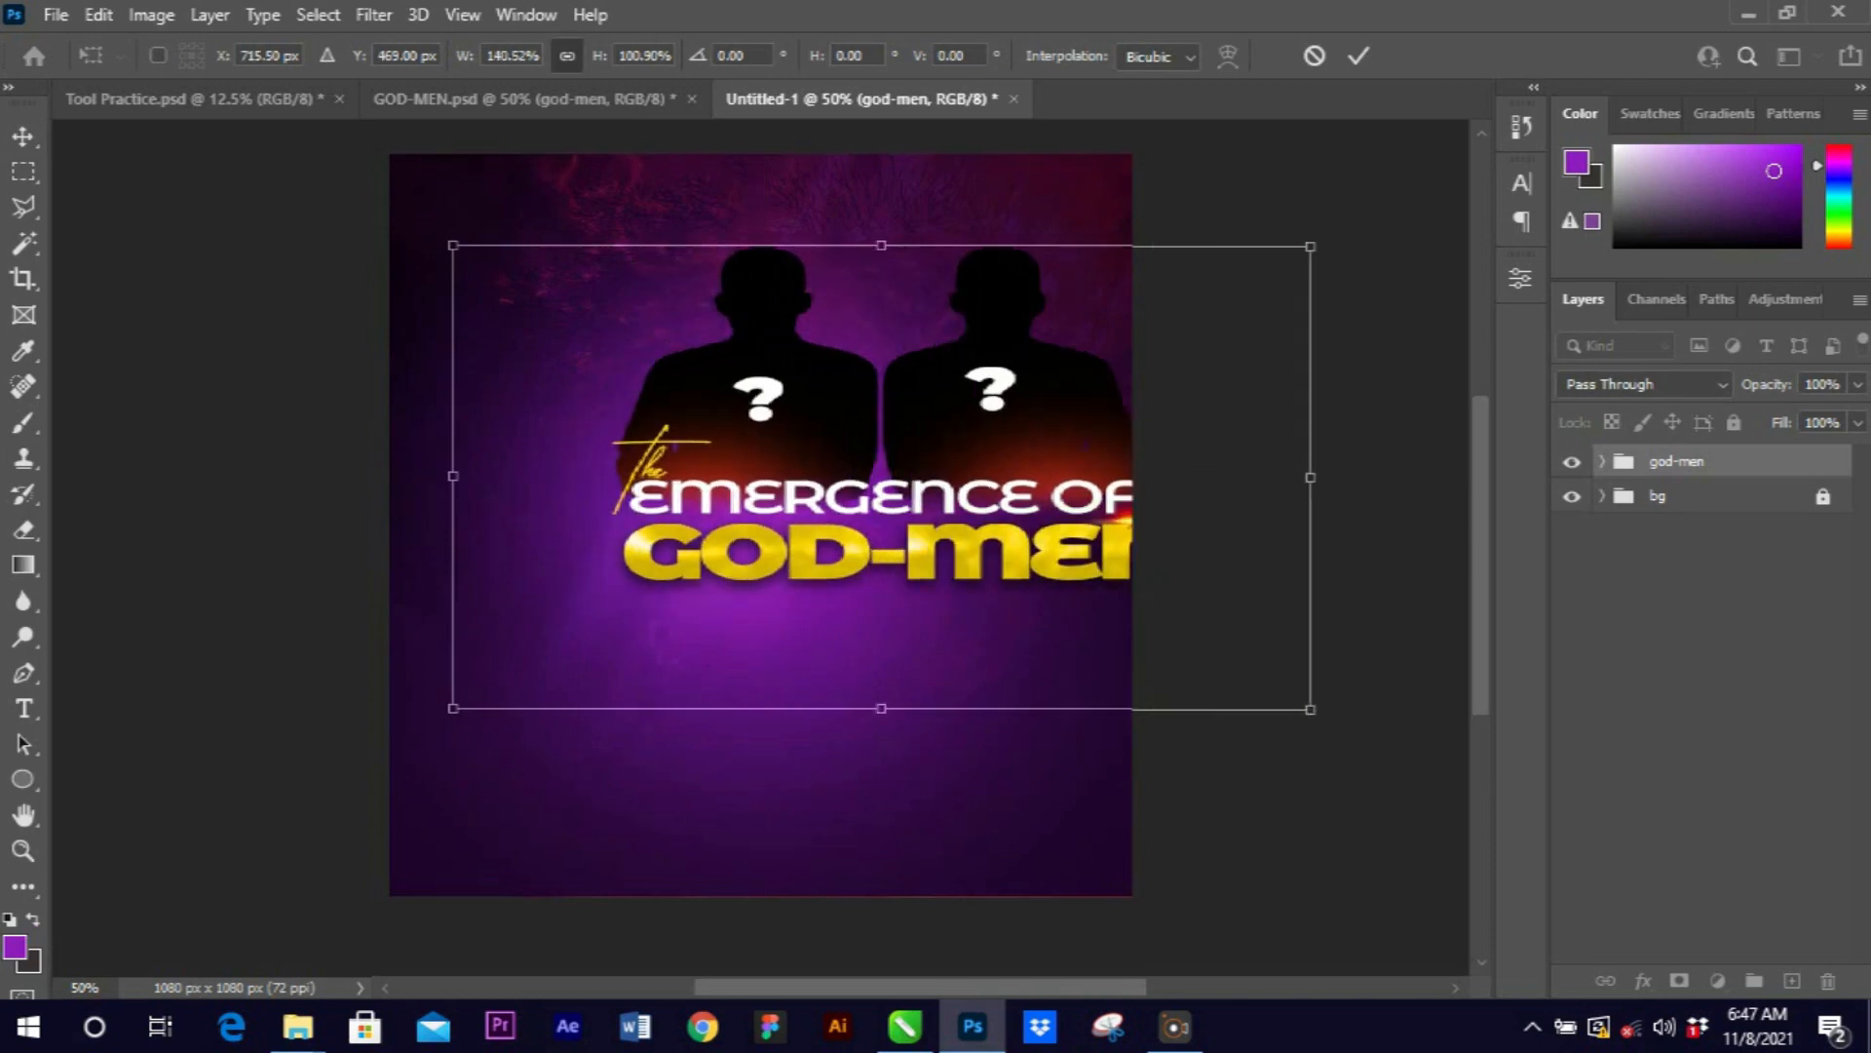
{"action": "key", "text": "ctrl+z"}
{"action": "left_click_drag", "start_coordinate": [762, 708], "coordinate": [761, 796]}
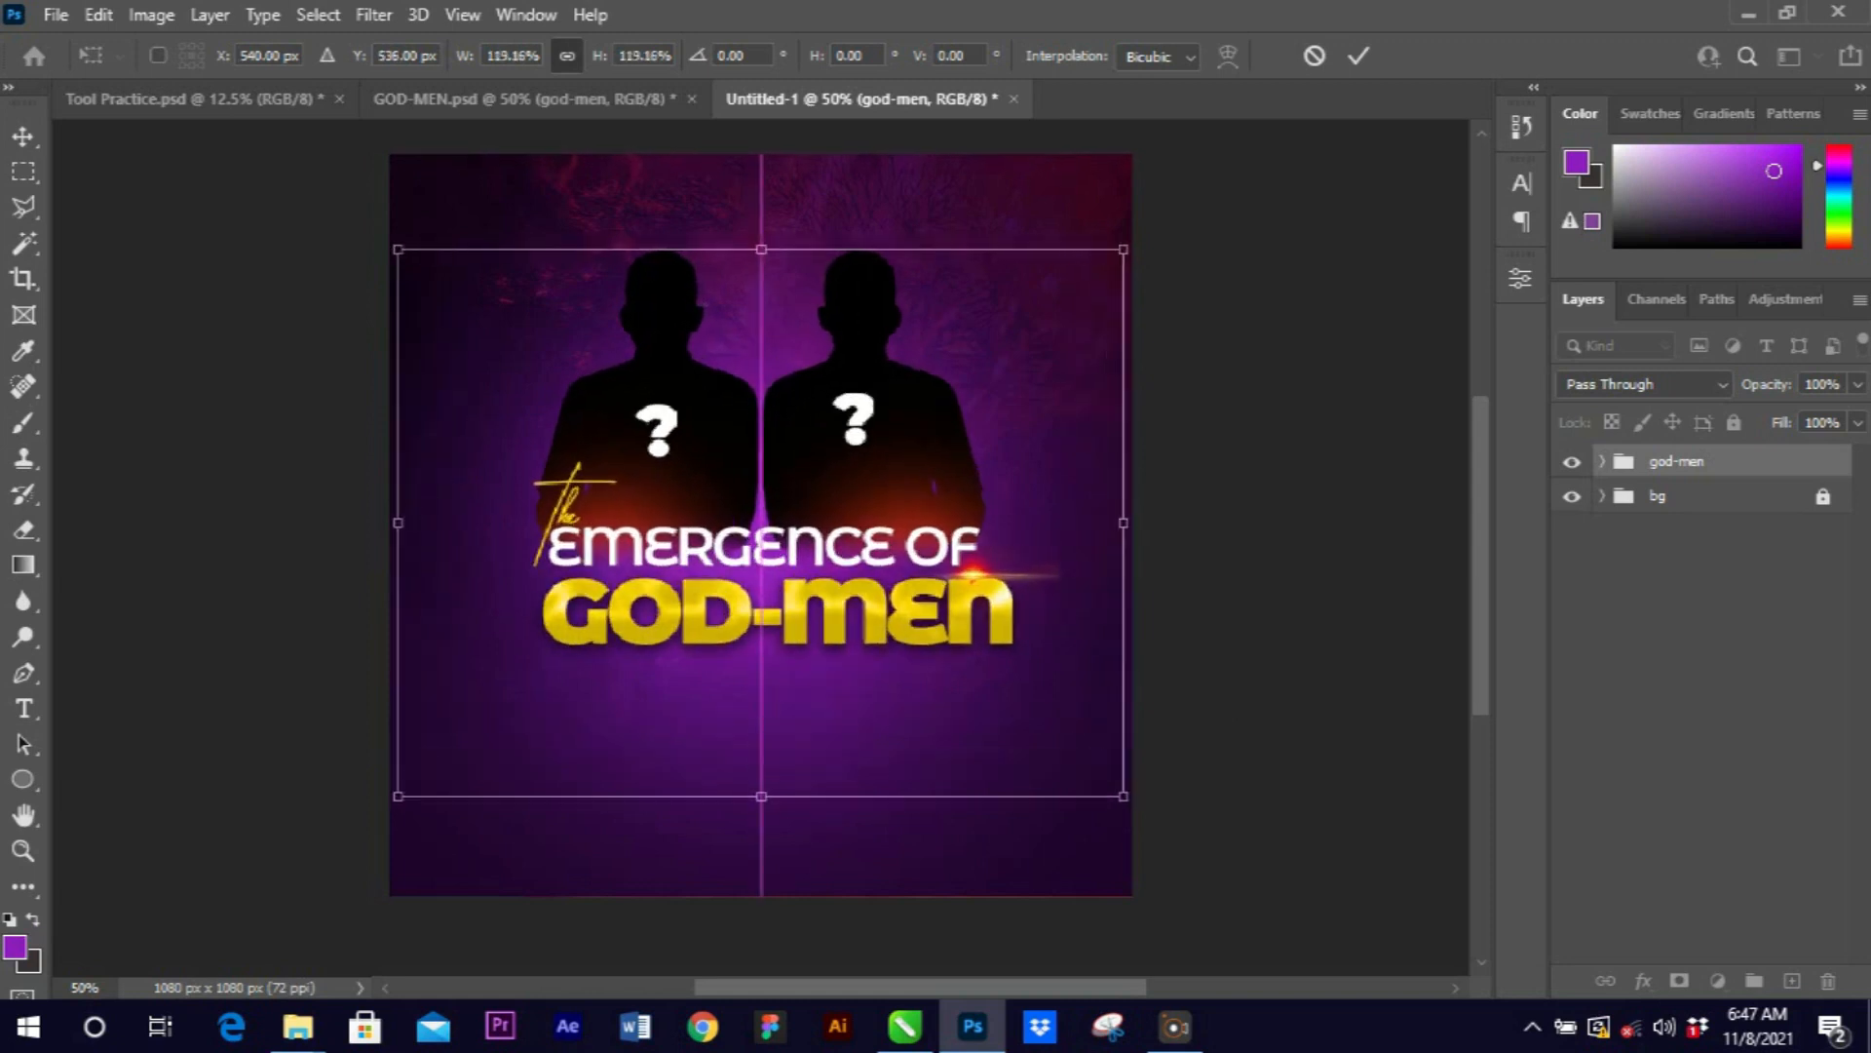
{"action": "left_click_drag", "start_coordinate": [817, 565], "coordinate": [816, 585]}
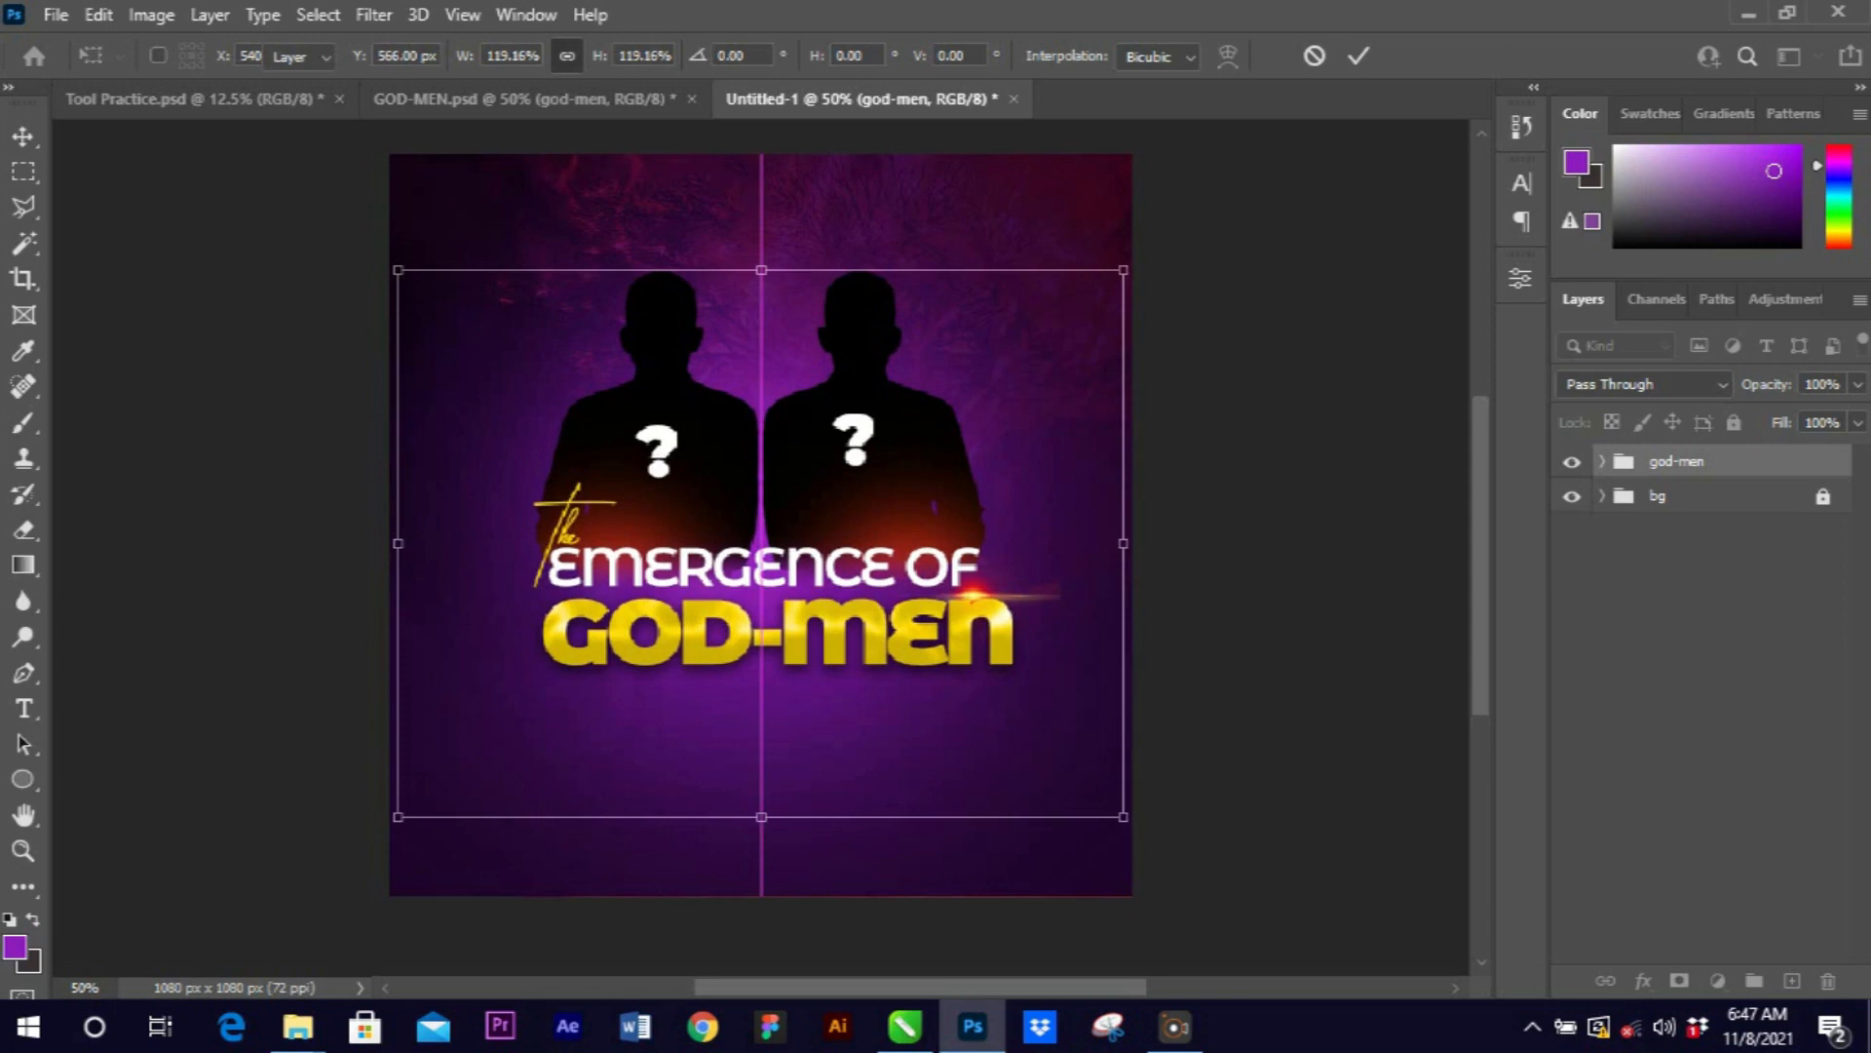
{"action": "key", "text": "Return"}
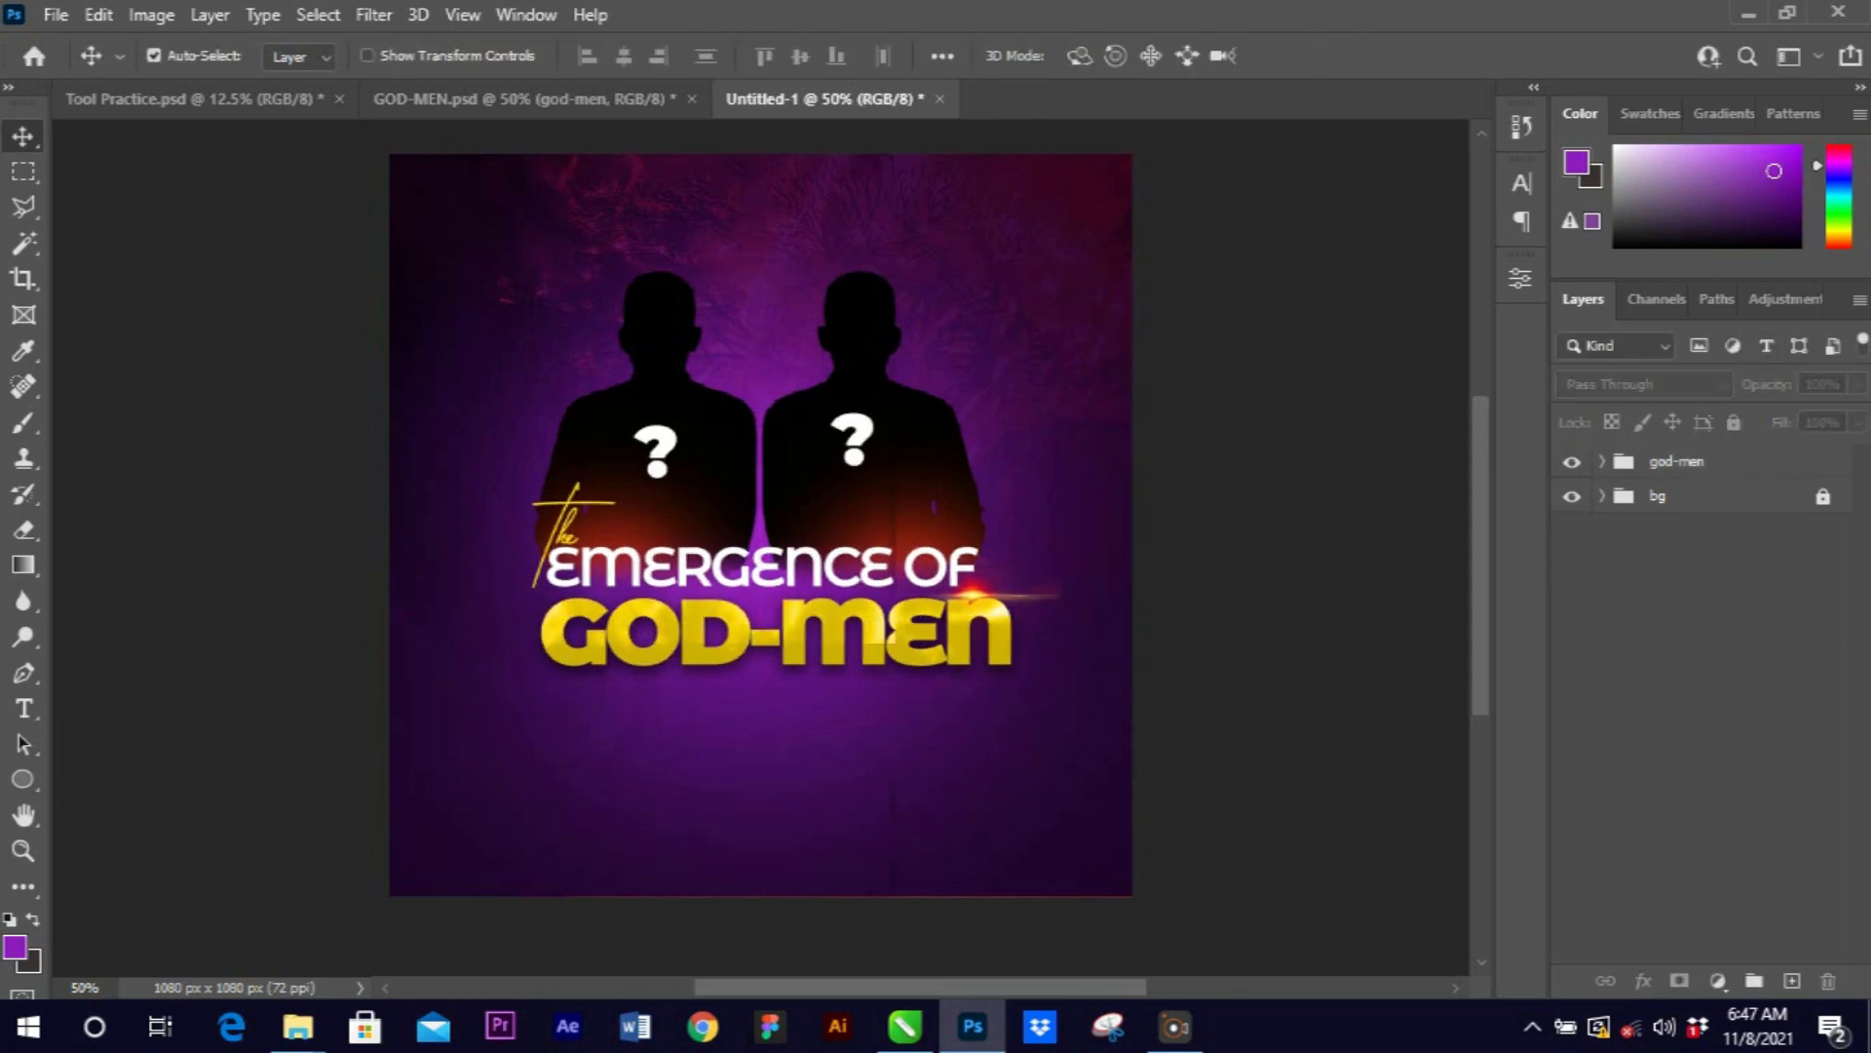
Delete the pasted god-men group.
{"action": "left_click", "coordinate": [1677, 461]}
{"action": "key", "text": "Delete"}
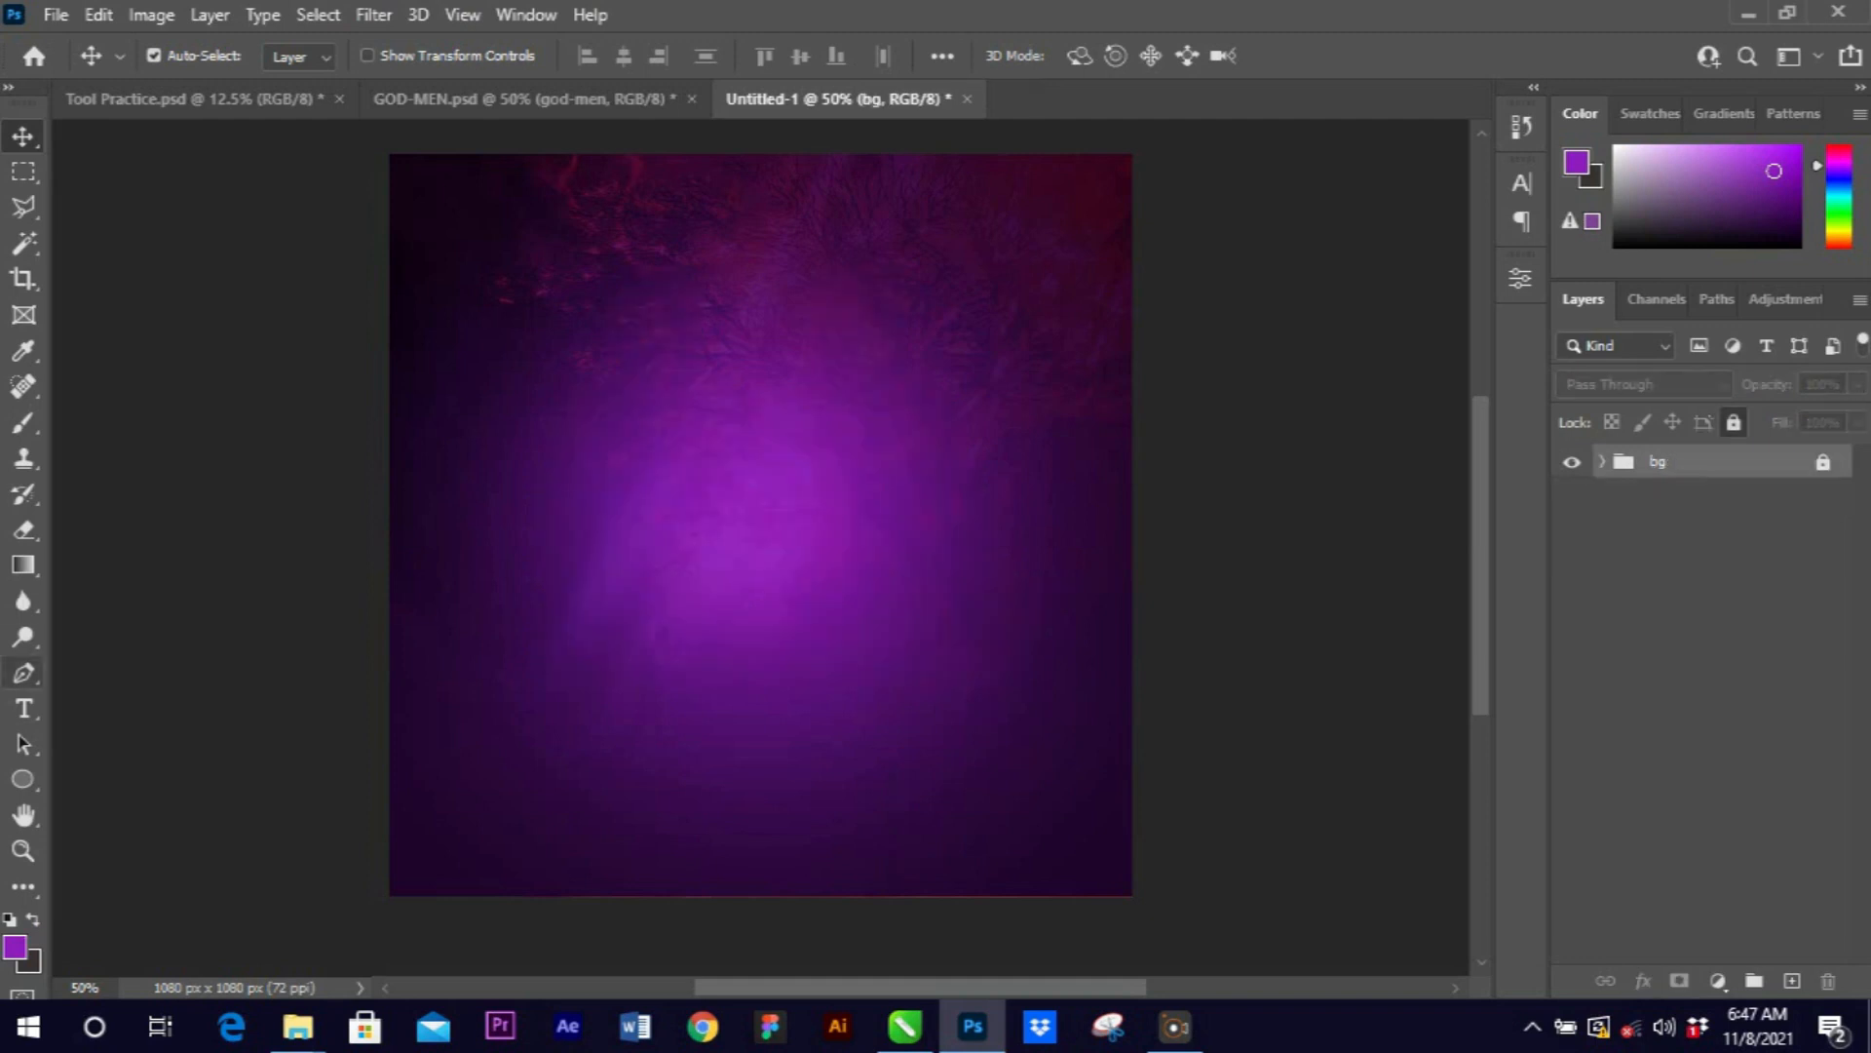
Add a text layer reading GREAT in Russo One on the purple background.
{"action": "left_click", "coordinate": [24, 709]}
{"action": "left_click", "coordinate": [164, 709]}
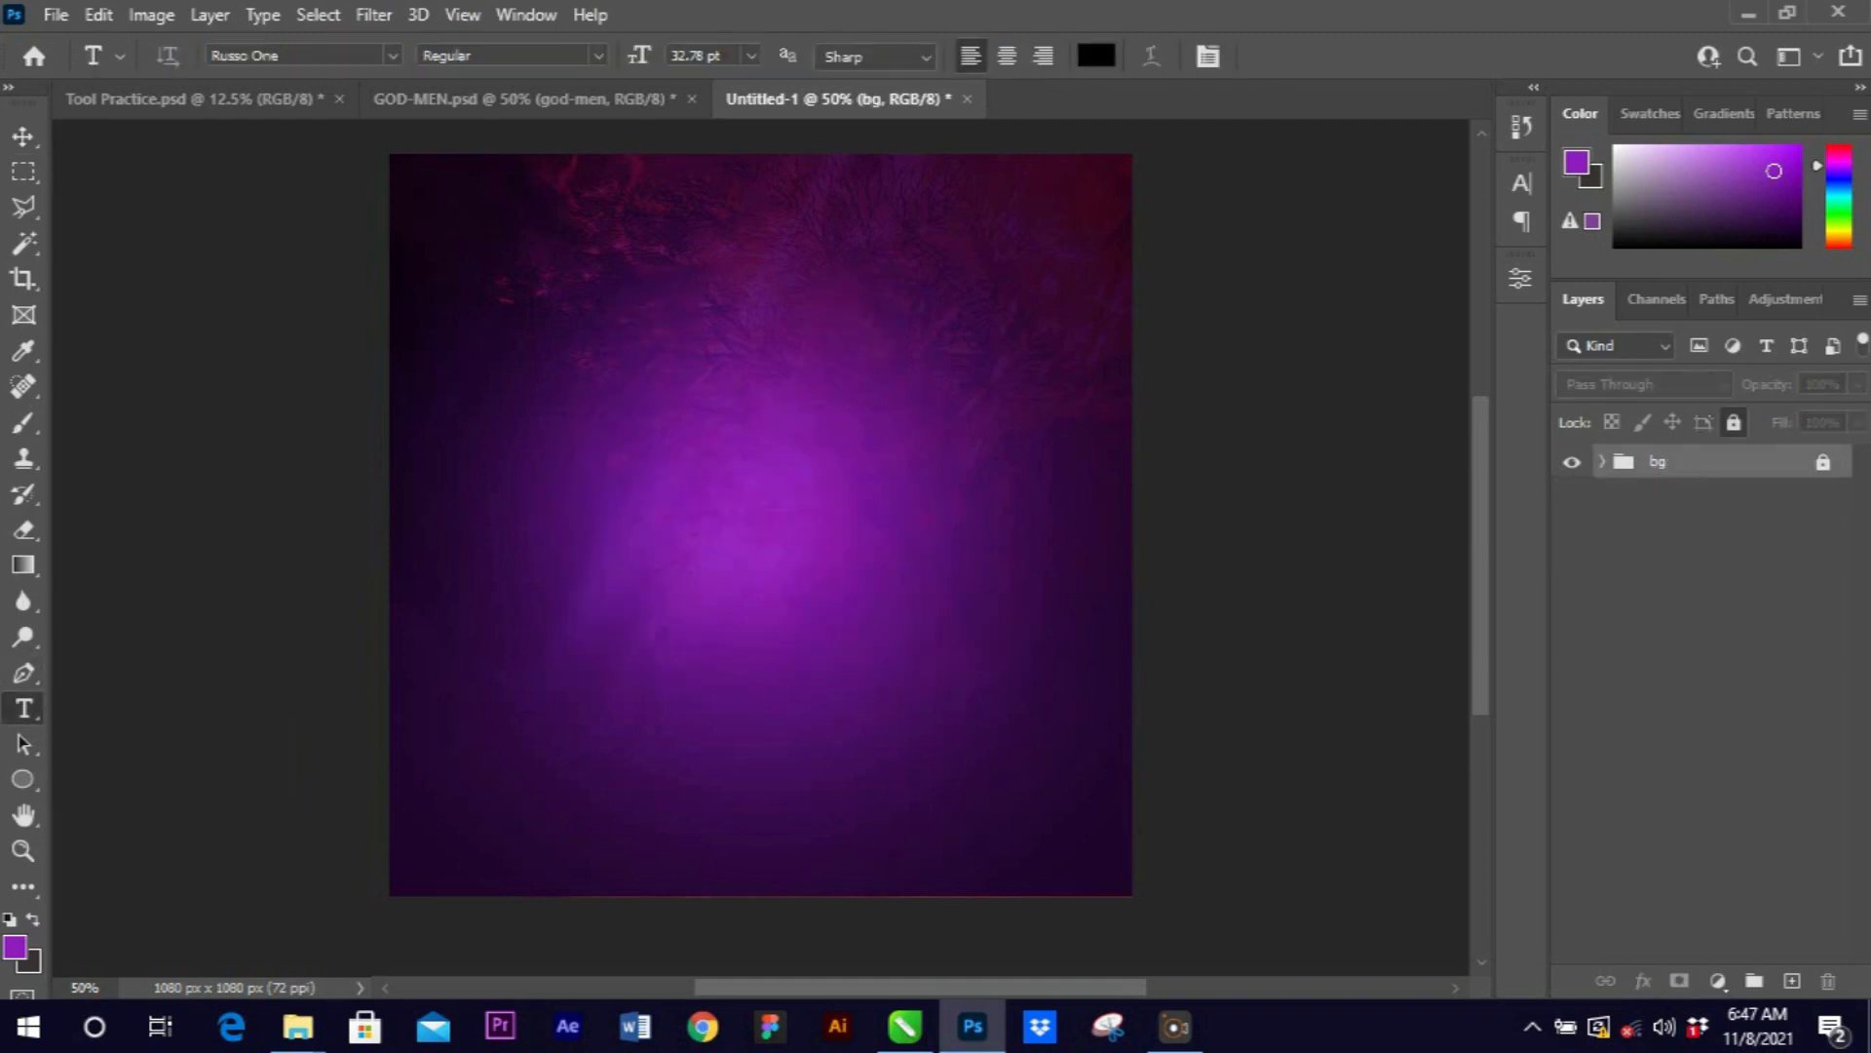
{"action": "left_click", "coordinate": [518, 460]}
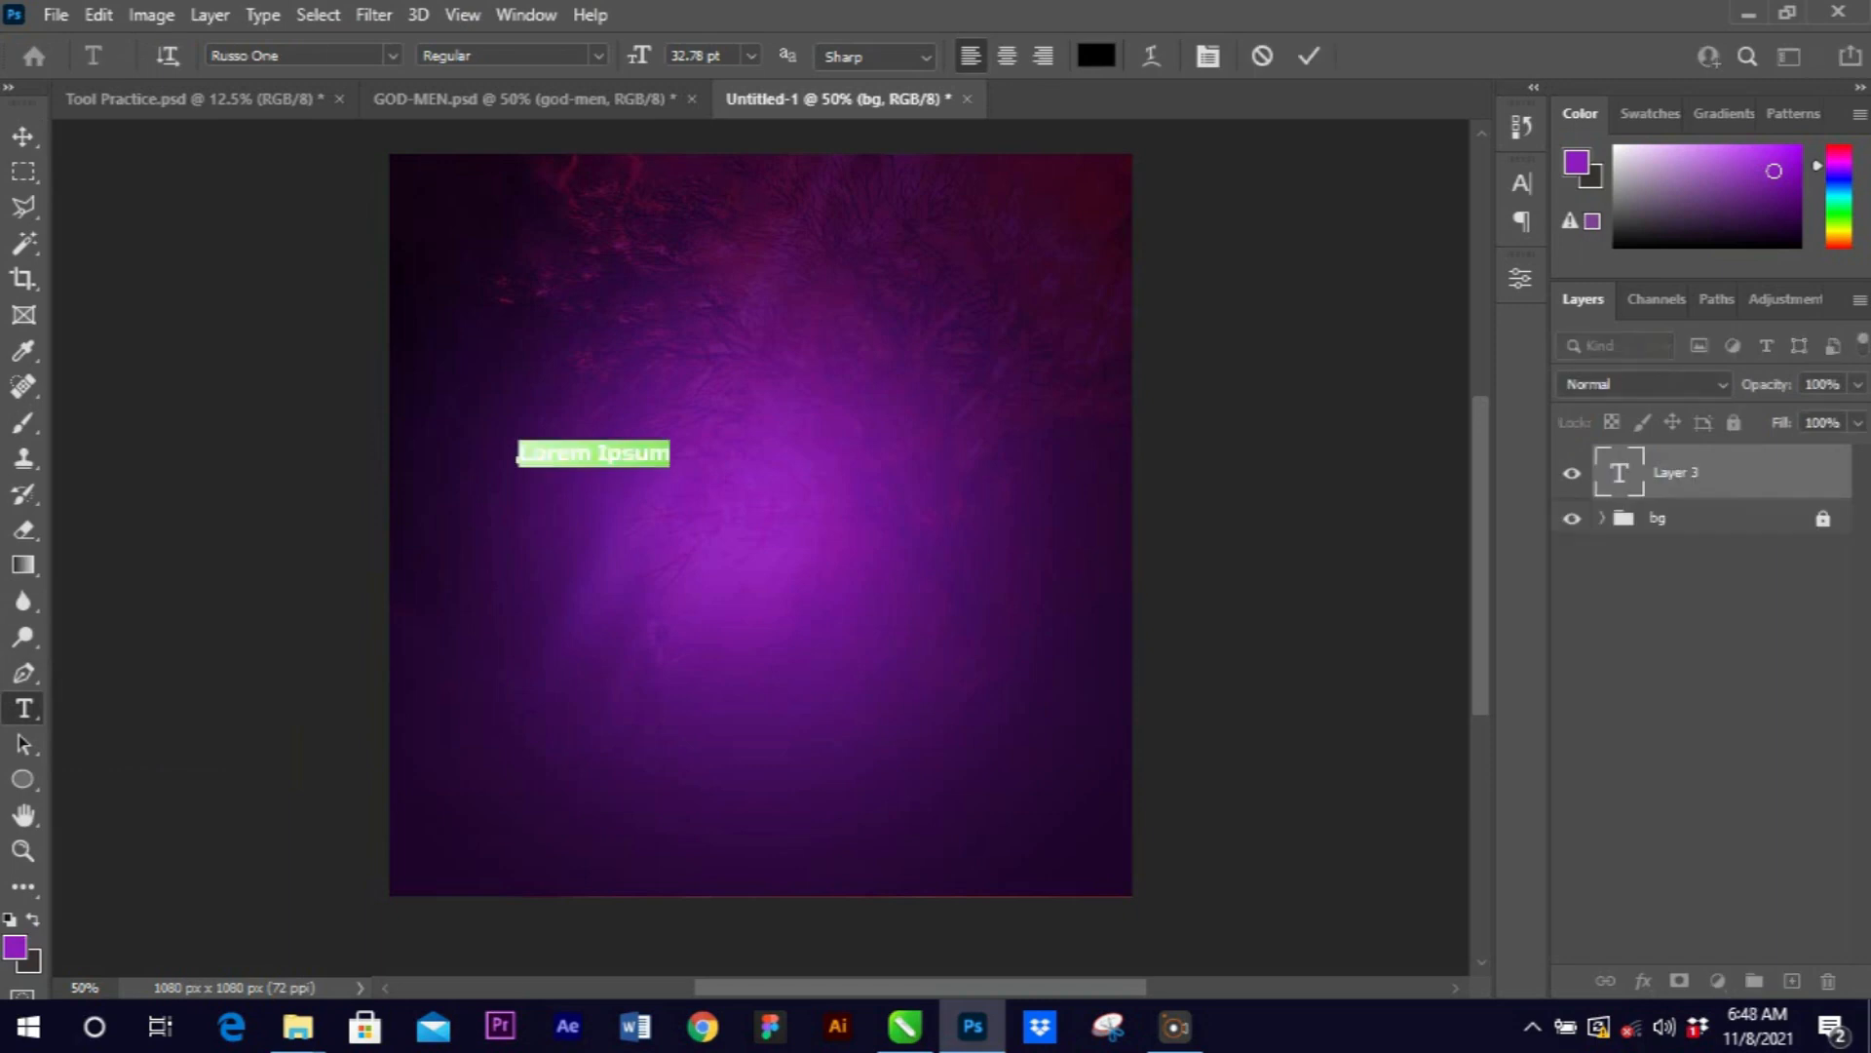
{"action": "type", "text": "GREAT"}
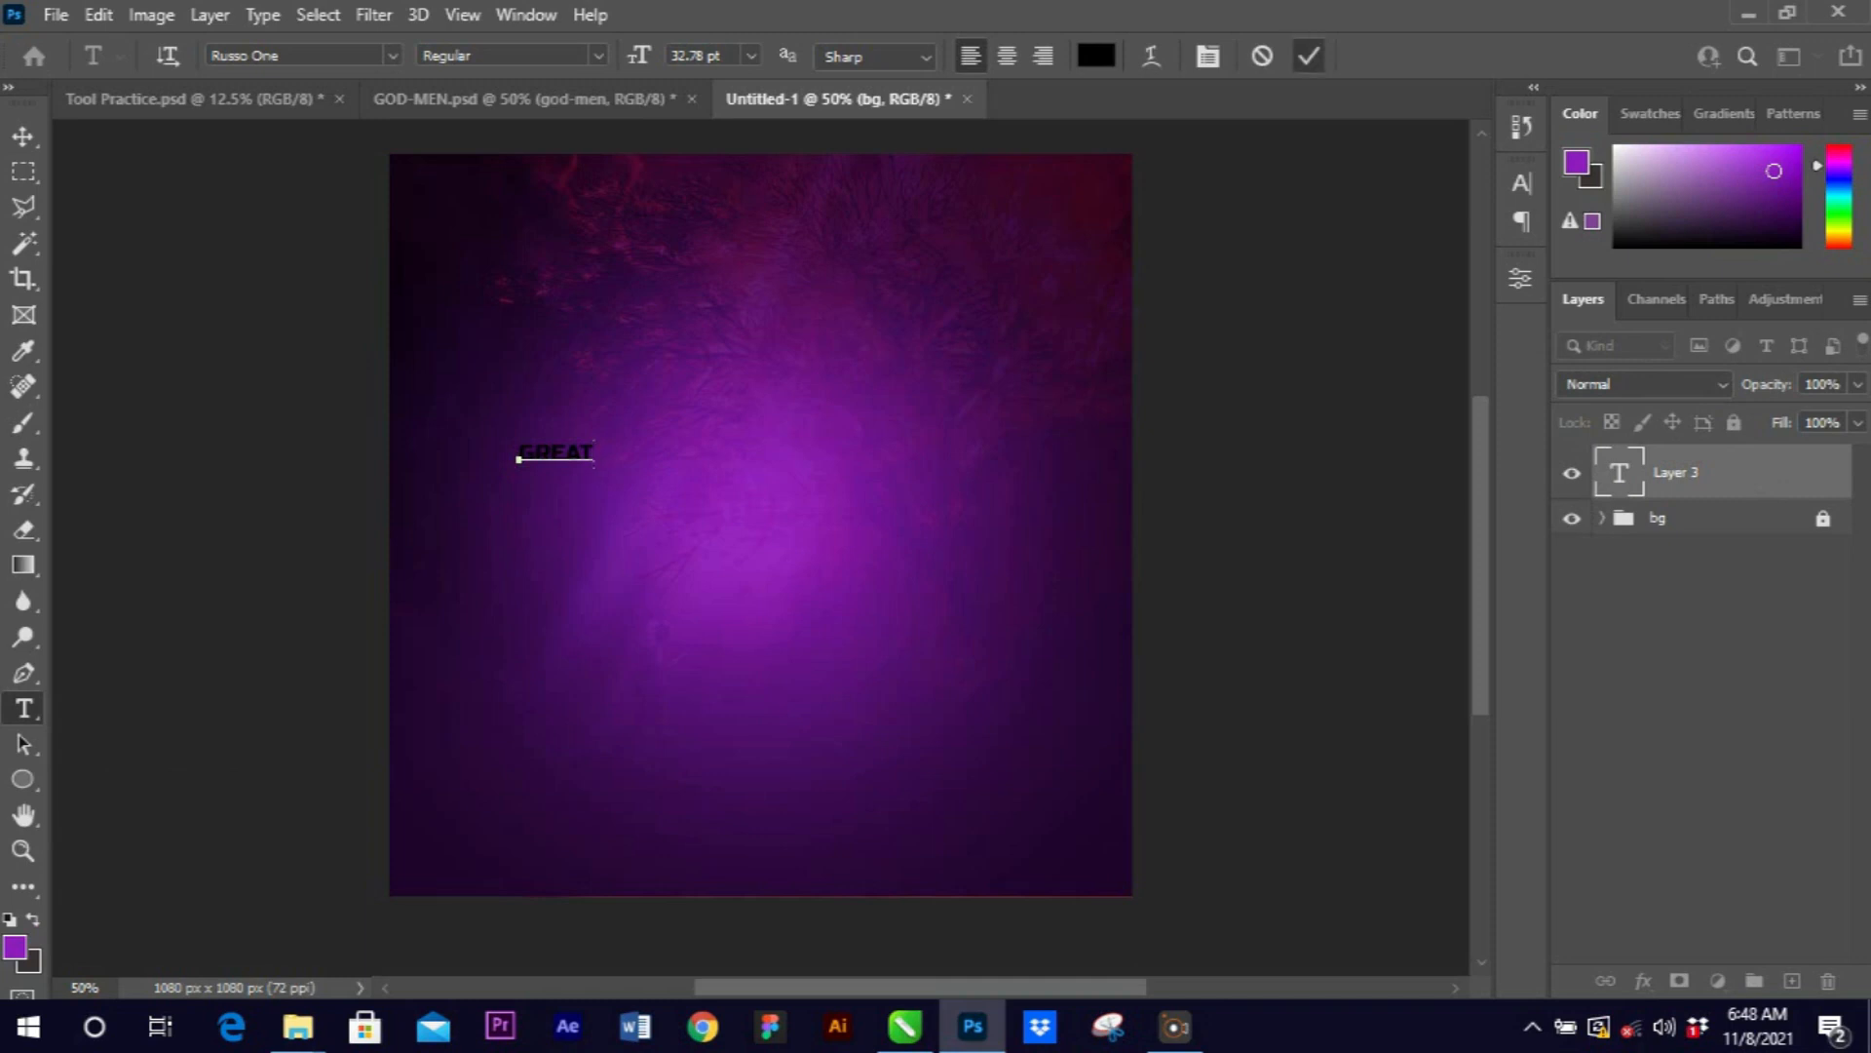
{"action": "left_click", "coordinate": [1309, 56]}
Enlarge the GREAT text to about 124 pt and position it in the upper part of the flyer.
{"action": "key", "text": "v"}
{"action": "key", "text": "ctrl+t"}
{"action": "left_click_drag", "start_coordinate": [595, 467], "coordinate": [803, 536]}
{"action": "mouse_move", "coordinate": [726, 458]}
{"action": "left_mouse_down"}
{"action": "mouse_move", "coordinate": [709, 347]}
{"action": "mouse_move", "coordinate": [710, 435]}
{"action": "left_mouse_up"}
{"action": "key", "text": "Return"}
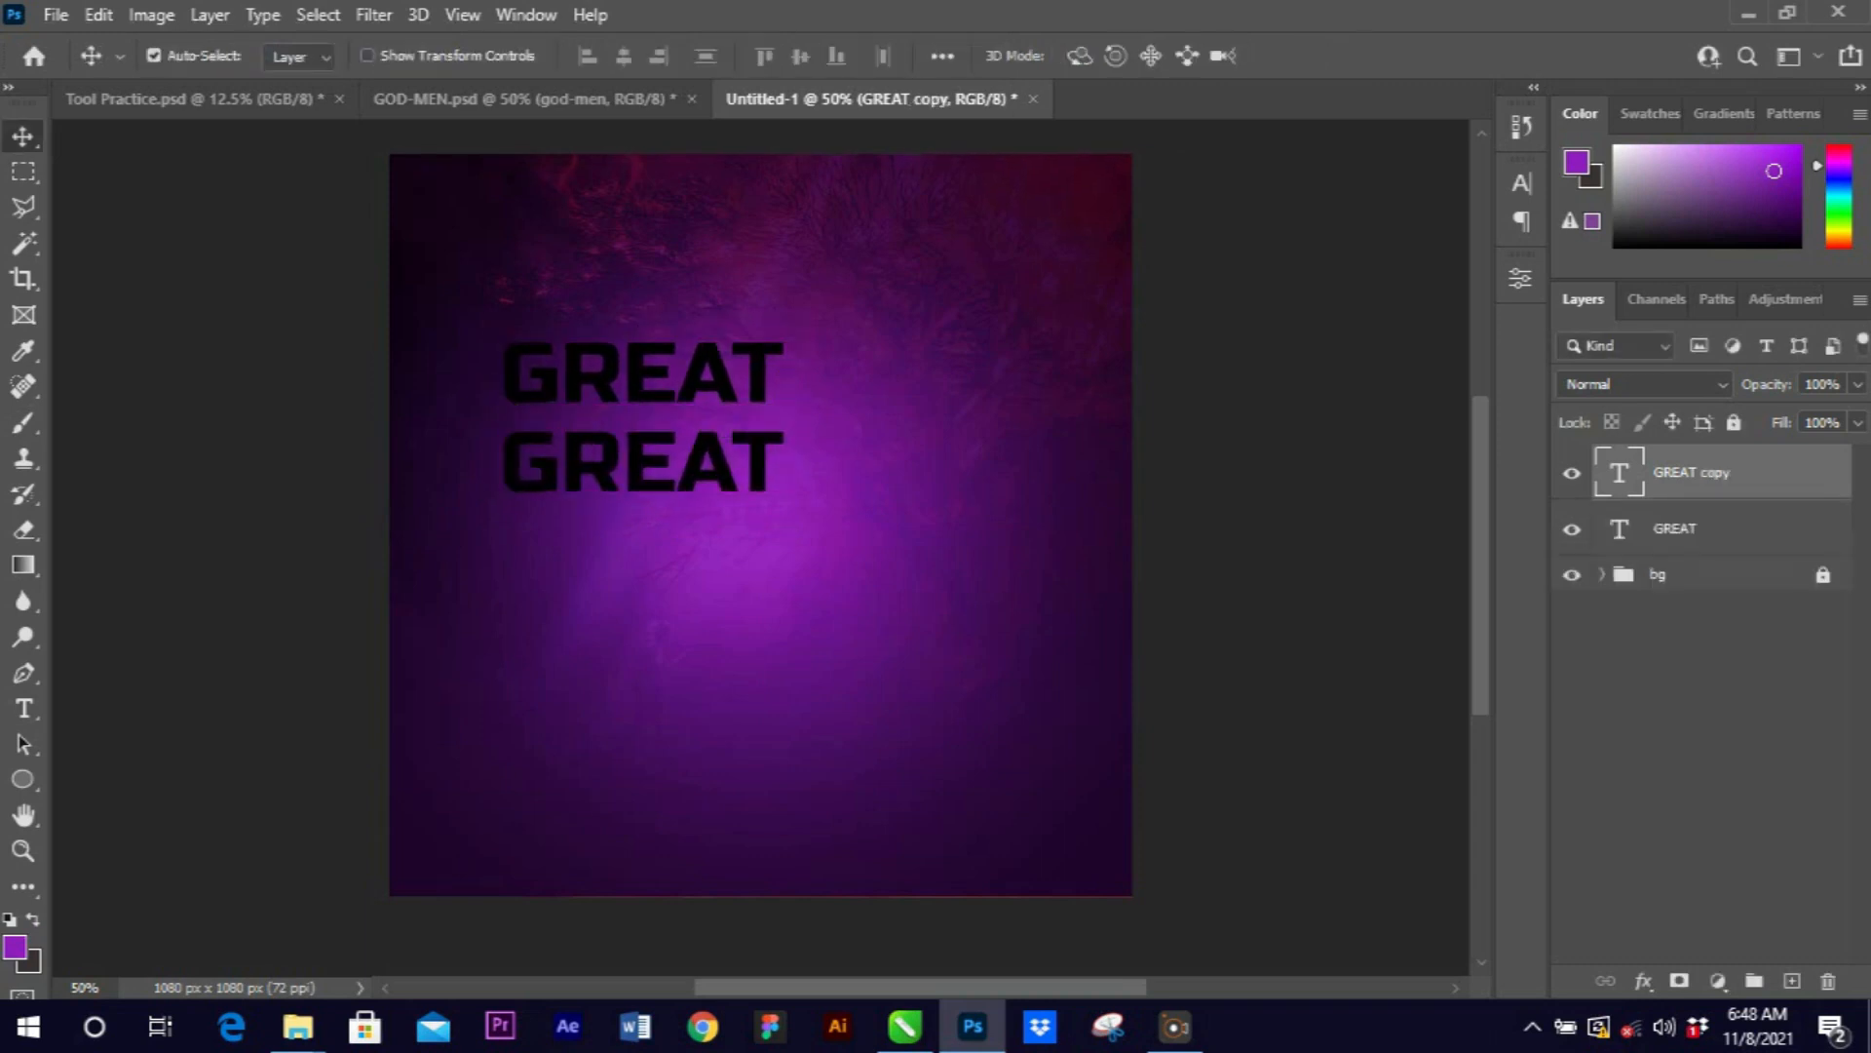
{"action": "double_click", "coordinate": [709, 448]}
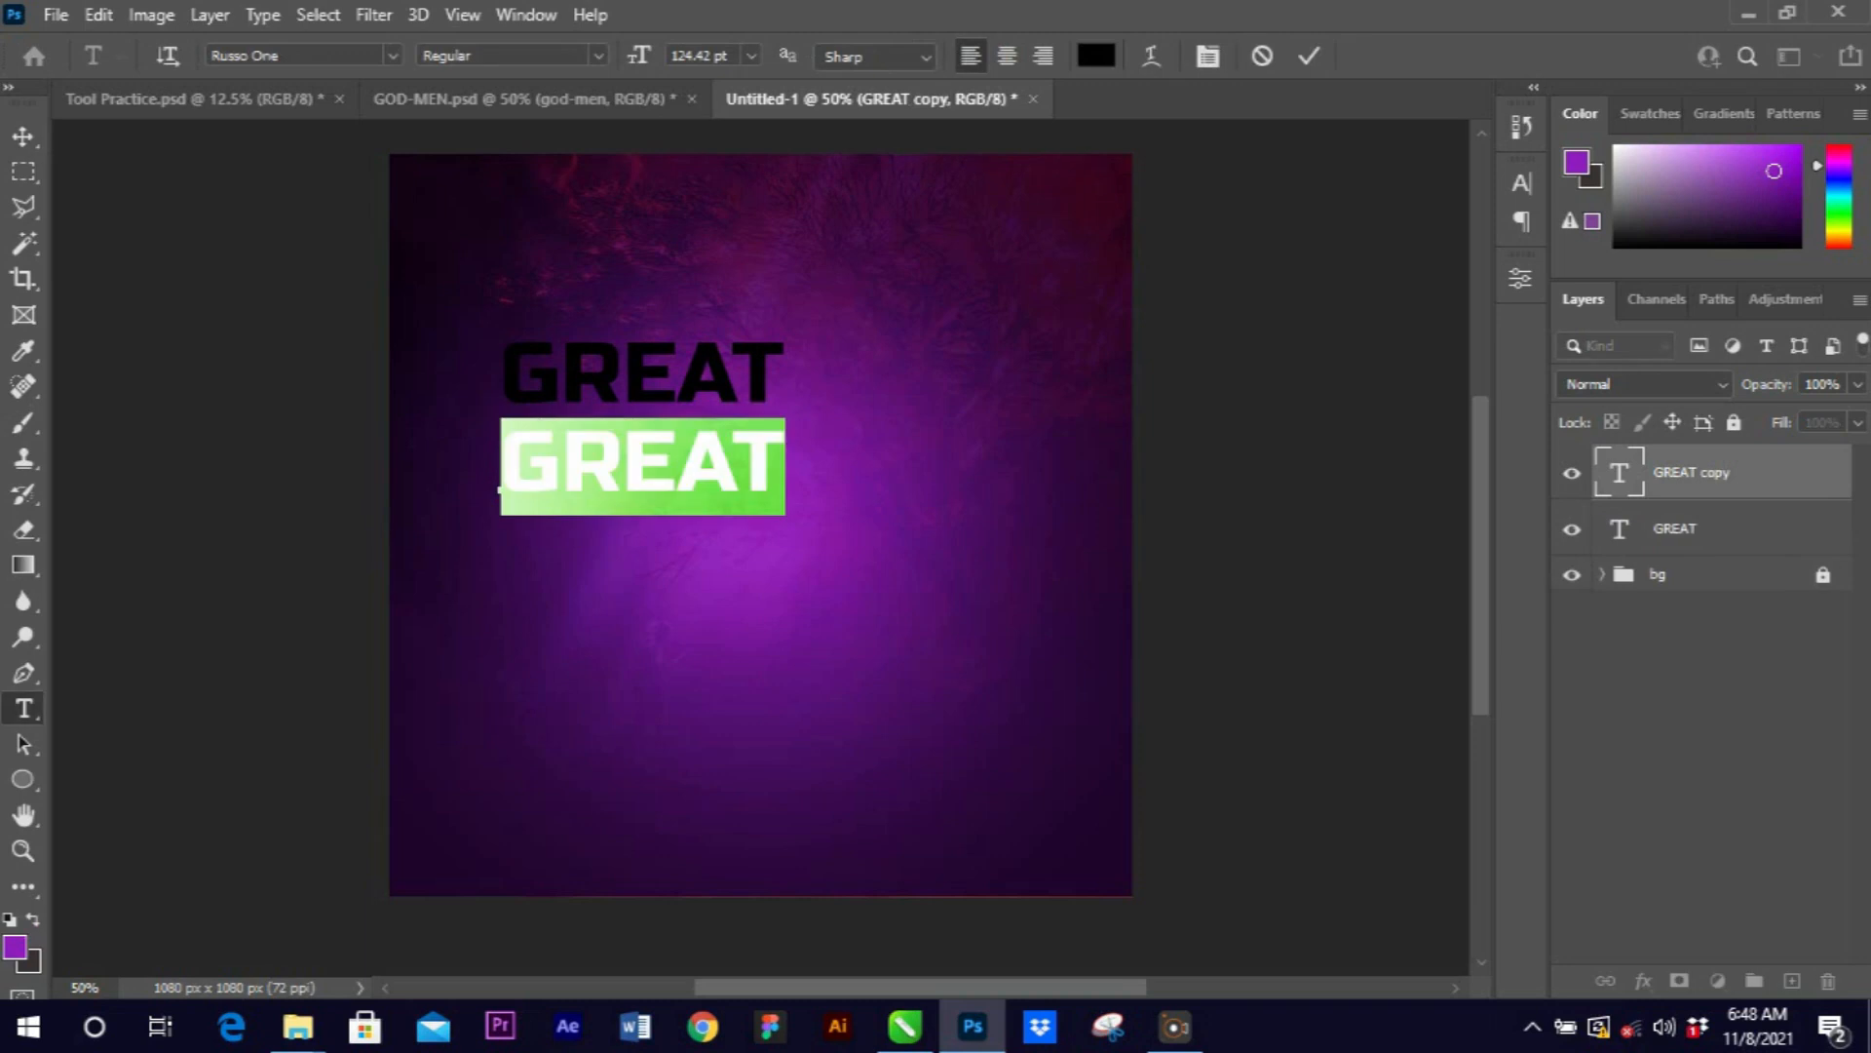
{"action": "key", "text": "Escape"}
{"action": "key", "text": "v"}
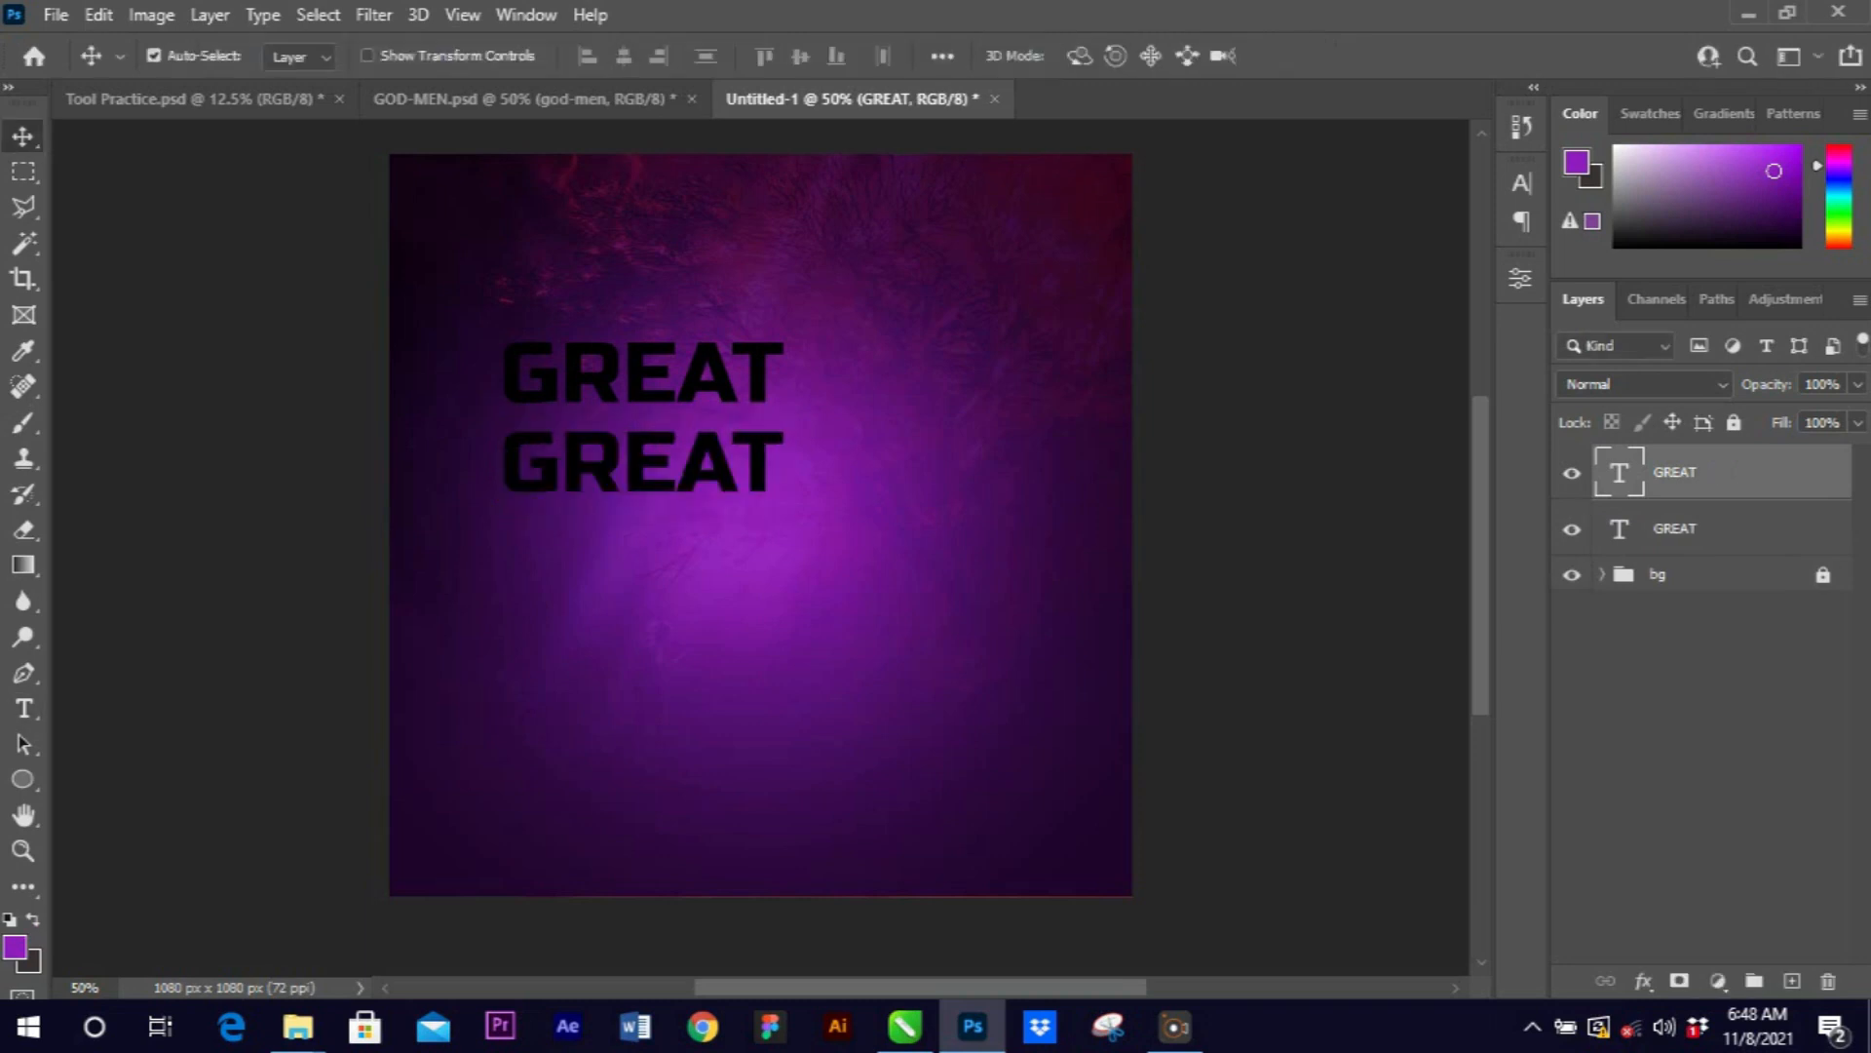
{"action": "key", "text": "Delete"}
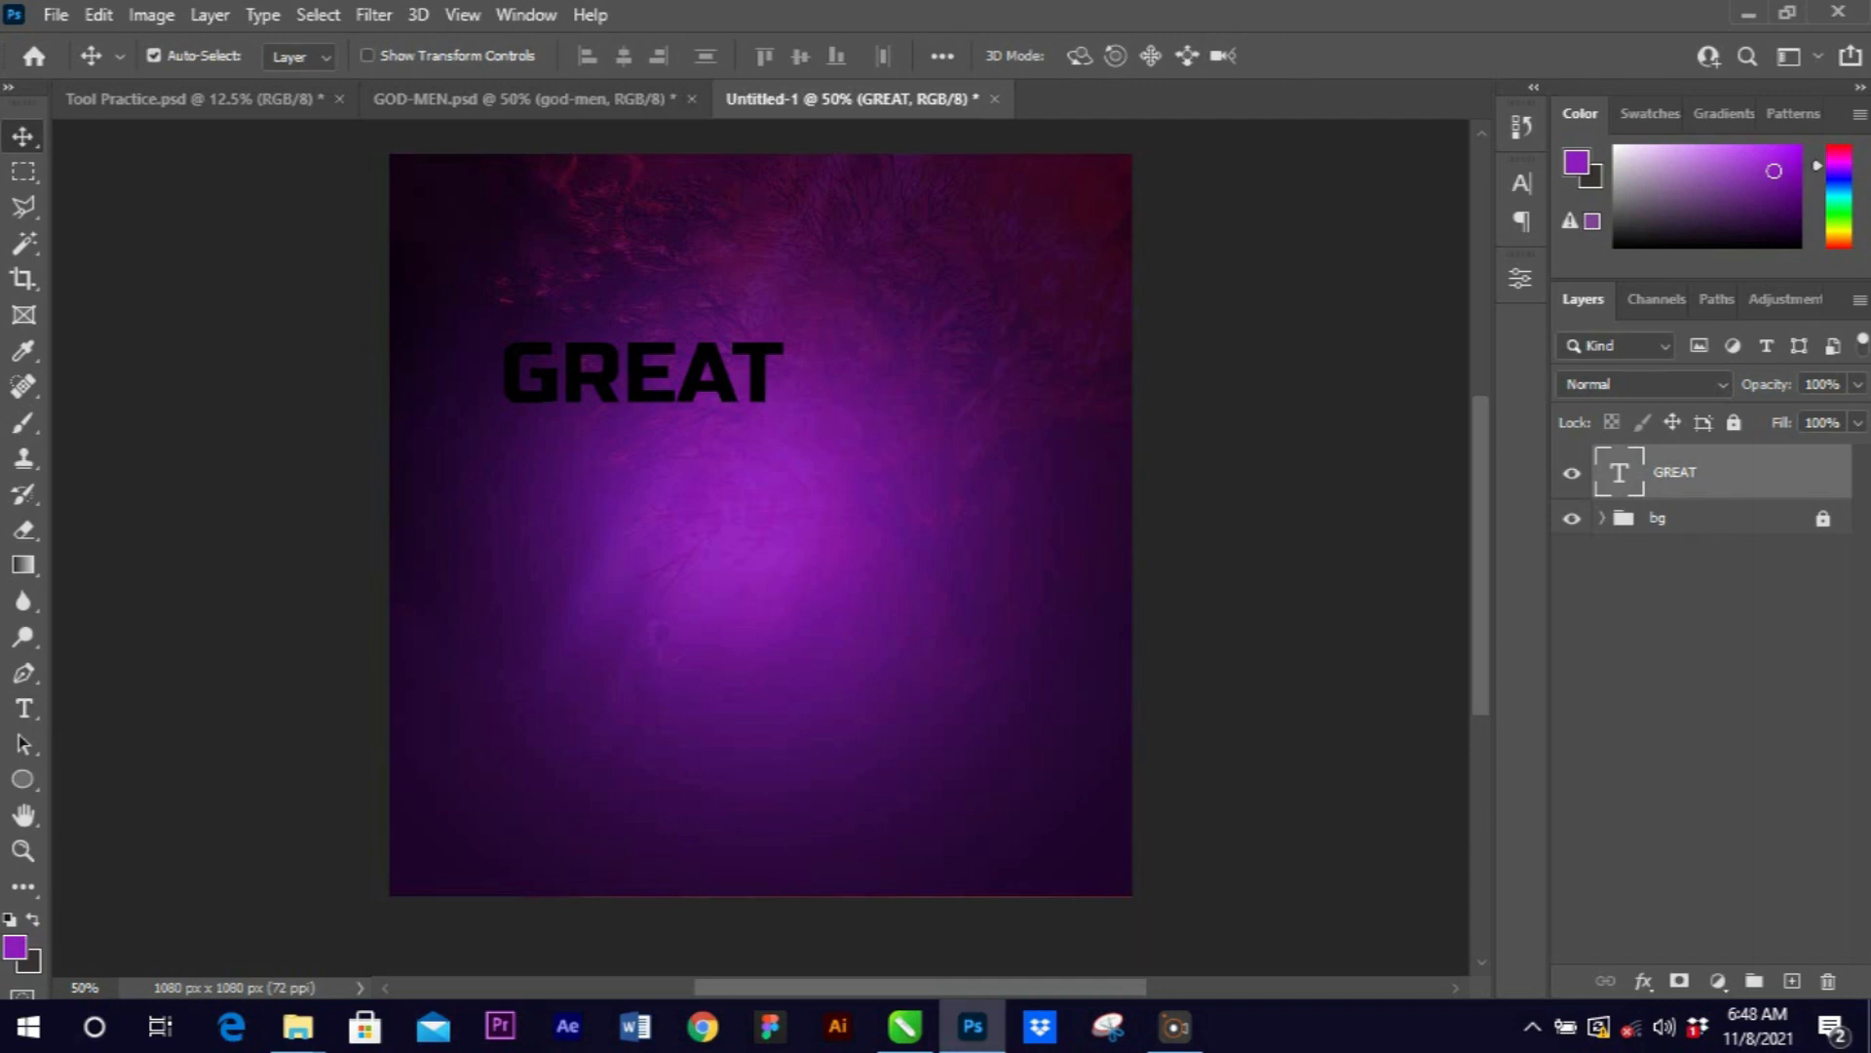
{"action": "key", "text": "alt"}
{"action": "left_click_drag", "start_coordinate": [674, 345], "coordinate": [679, 429]}
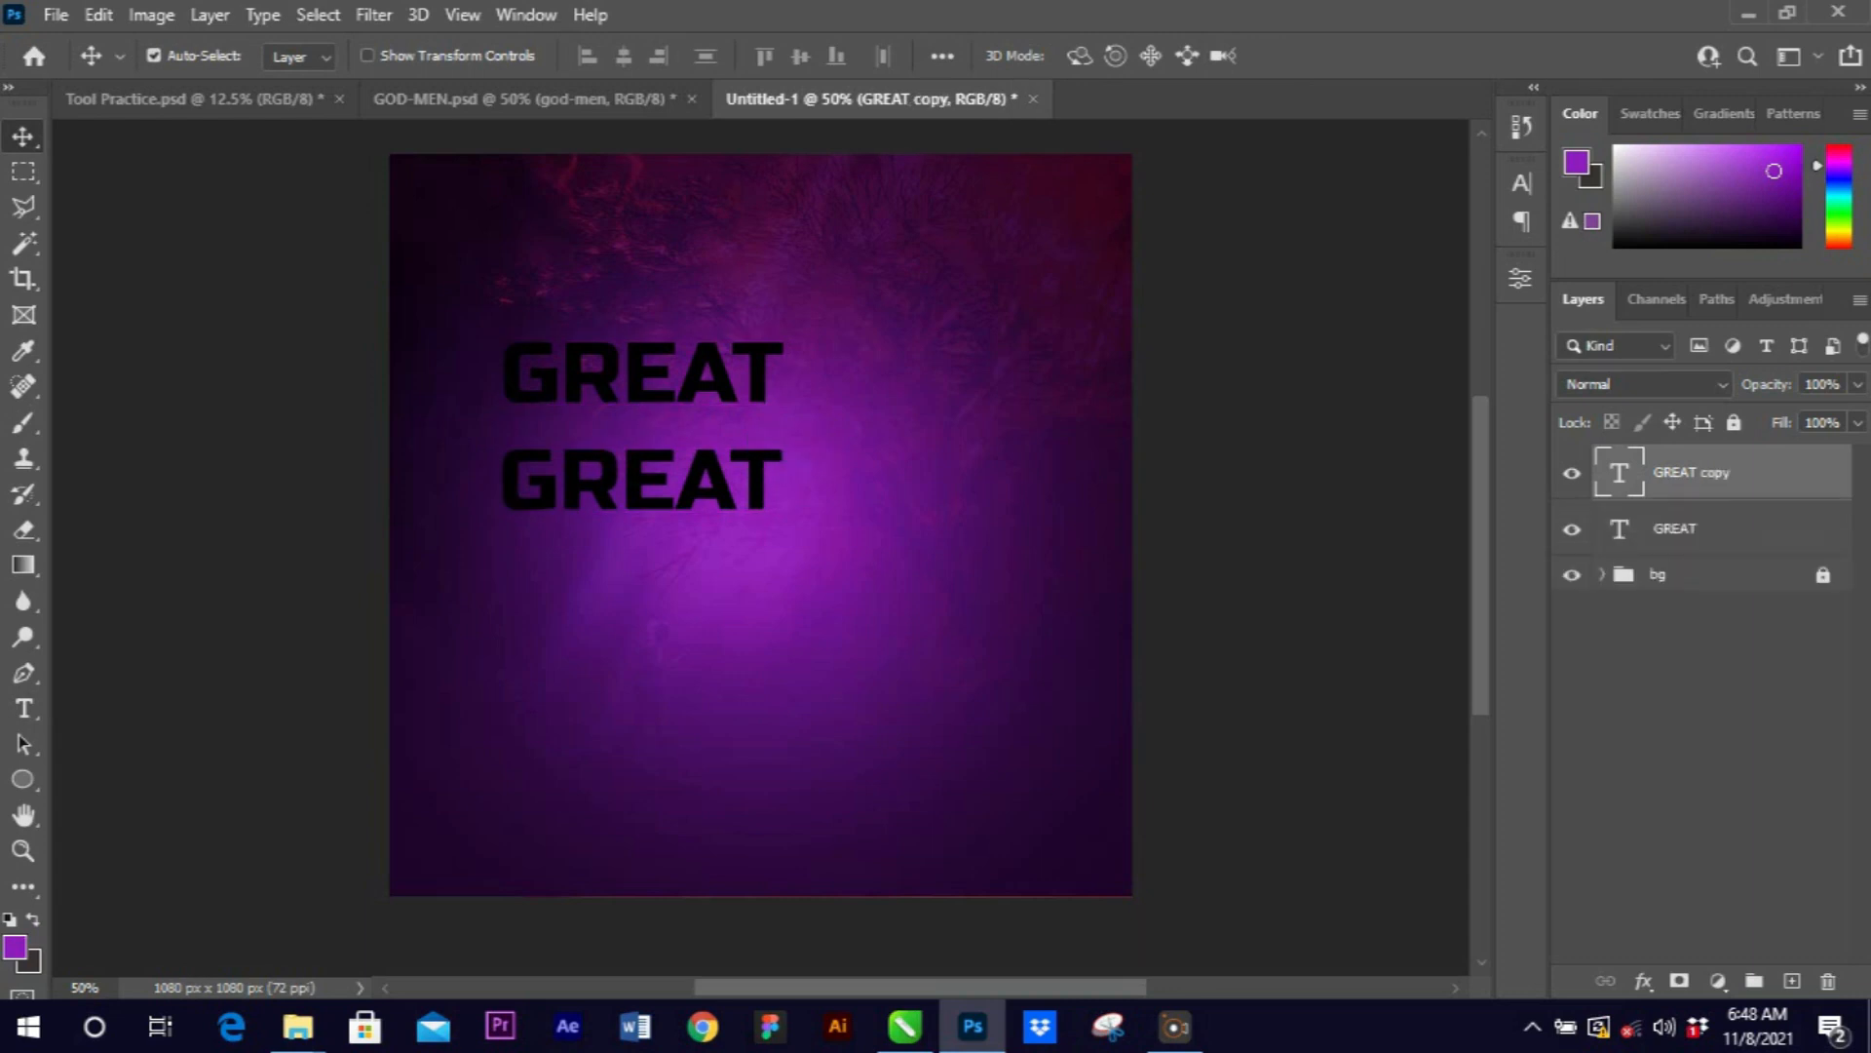
{"action": "left_click", "coordinate": [1718, 528]}
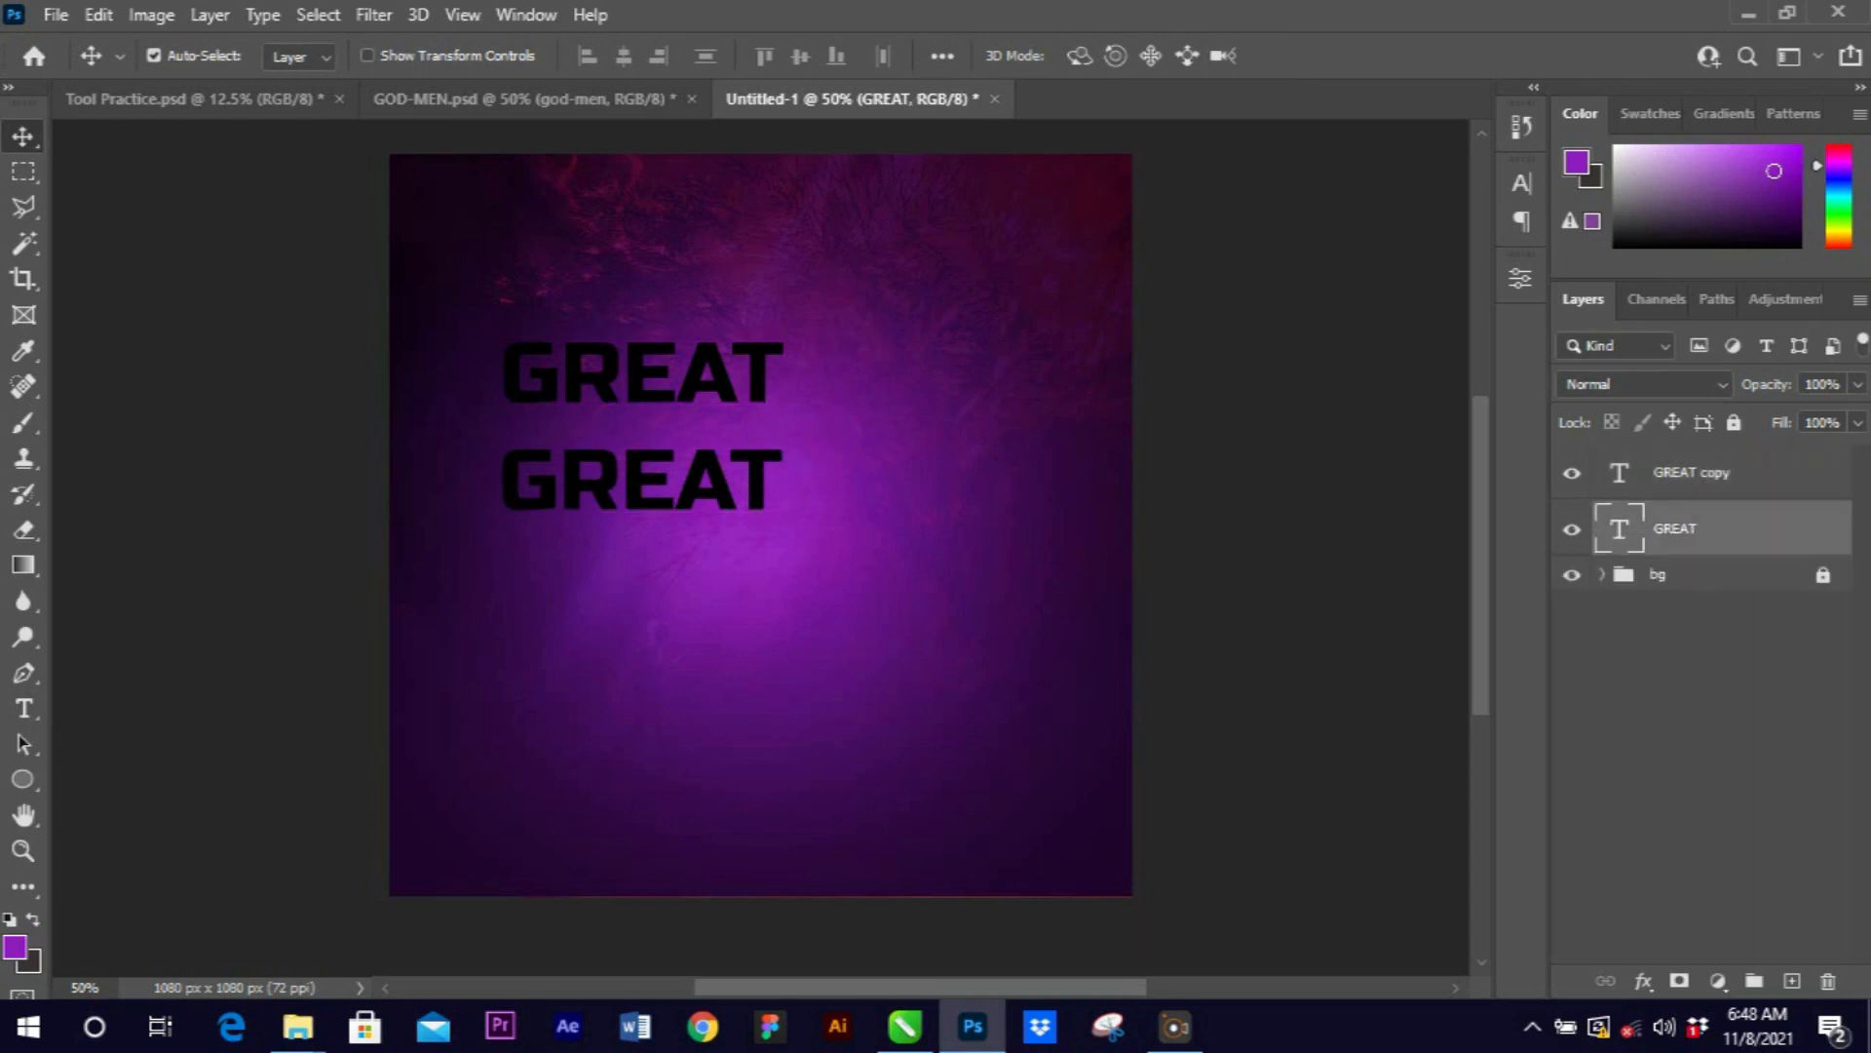
{"action": "key", "text": "ctrl+z"}
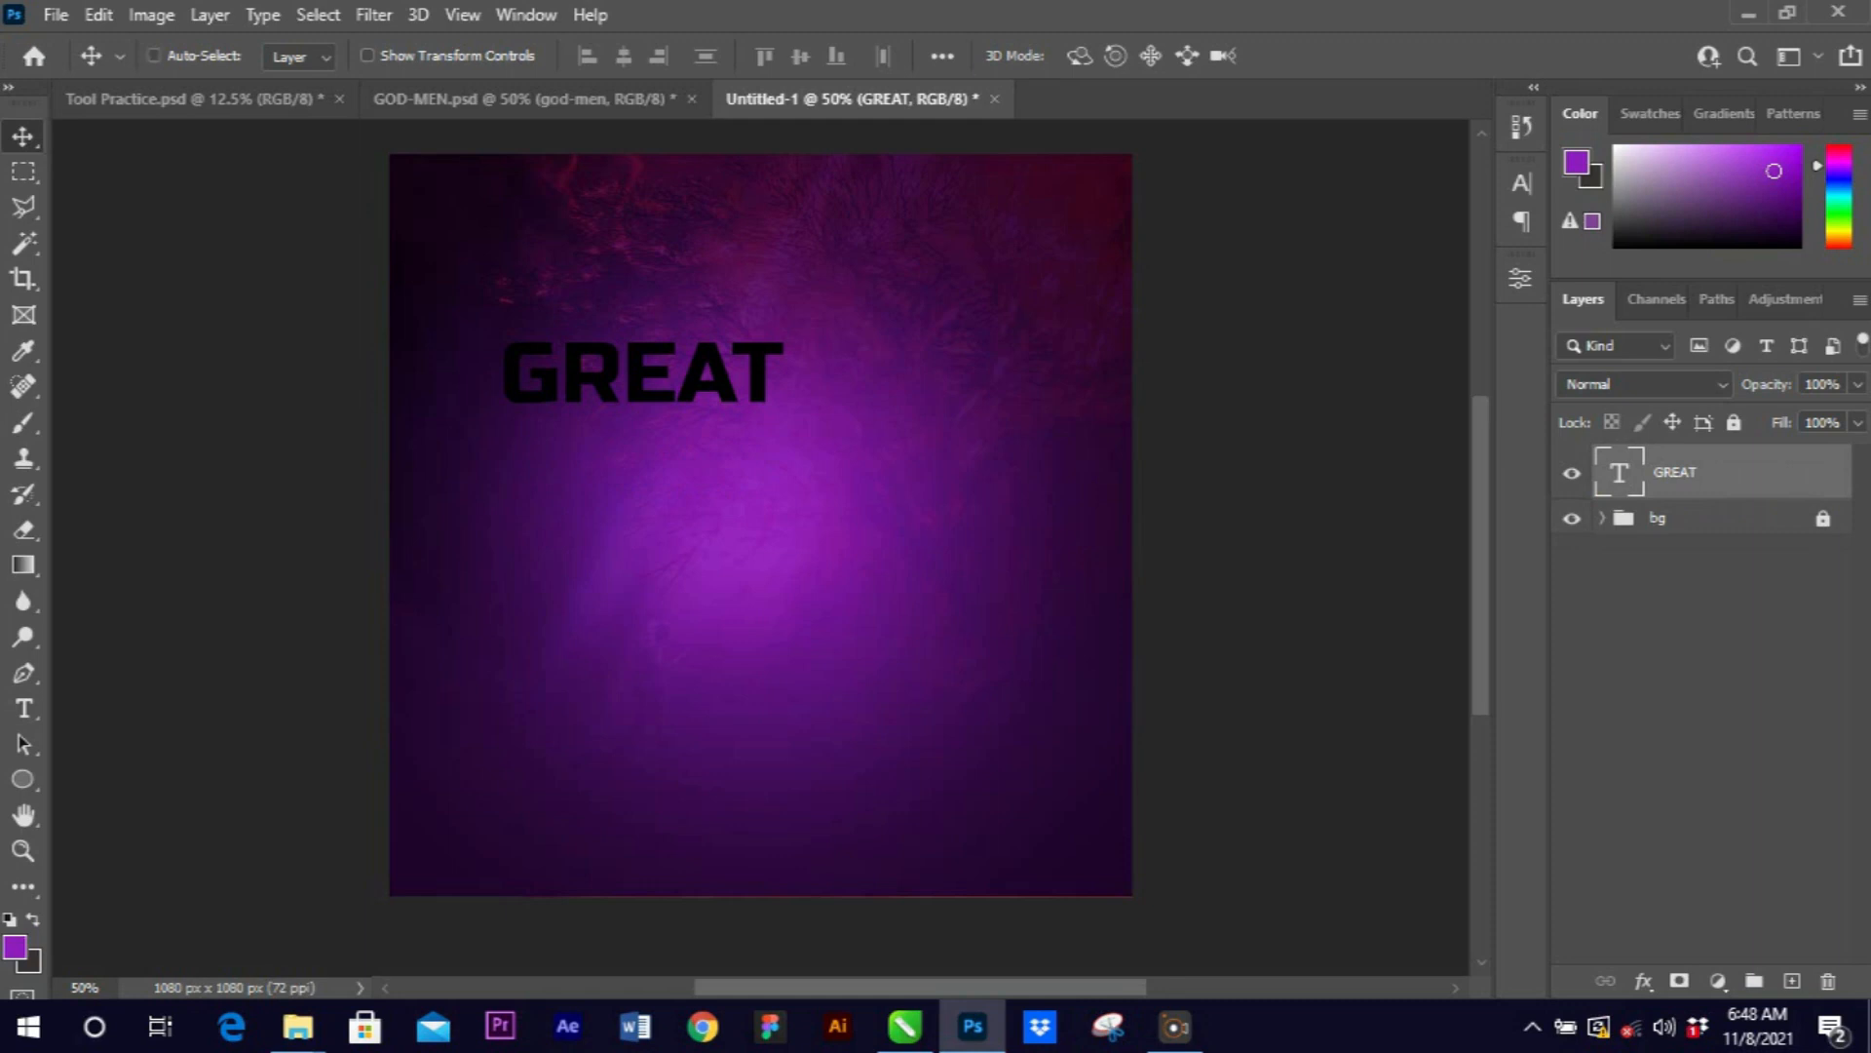
Duplicate the GREAT text, place the copy directly below it and change the copy's wording to JOY.
{"action": "key", "text": "ctrl+j"}
{"action": "left_click_drag", "start_coordinate": [722, 375], "coordinate": [724, 465]}
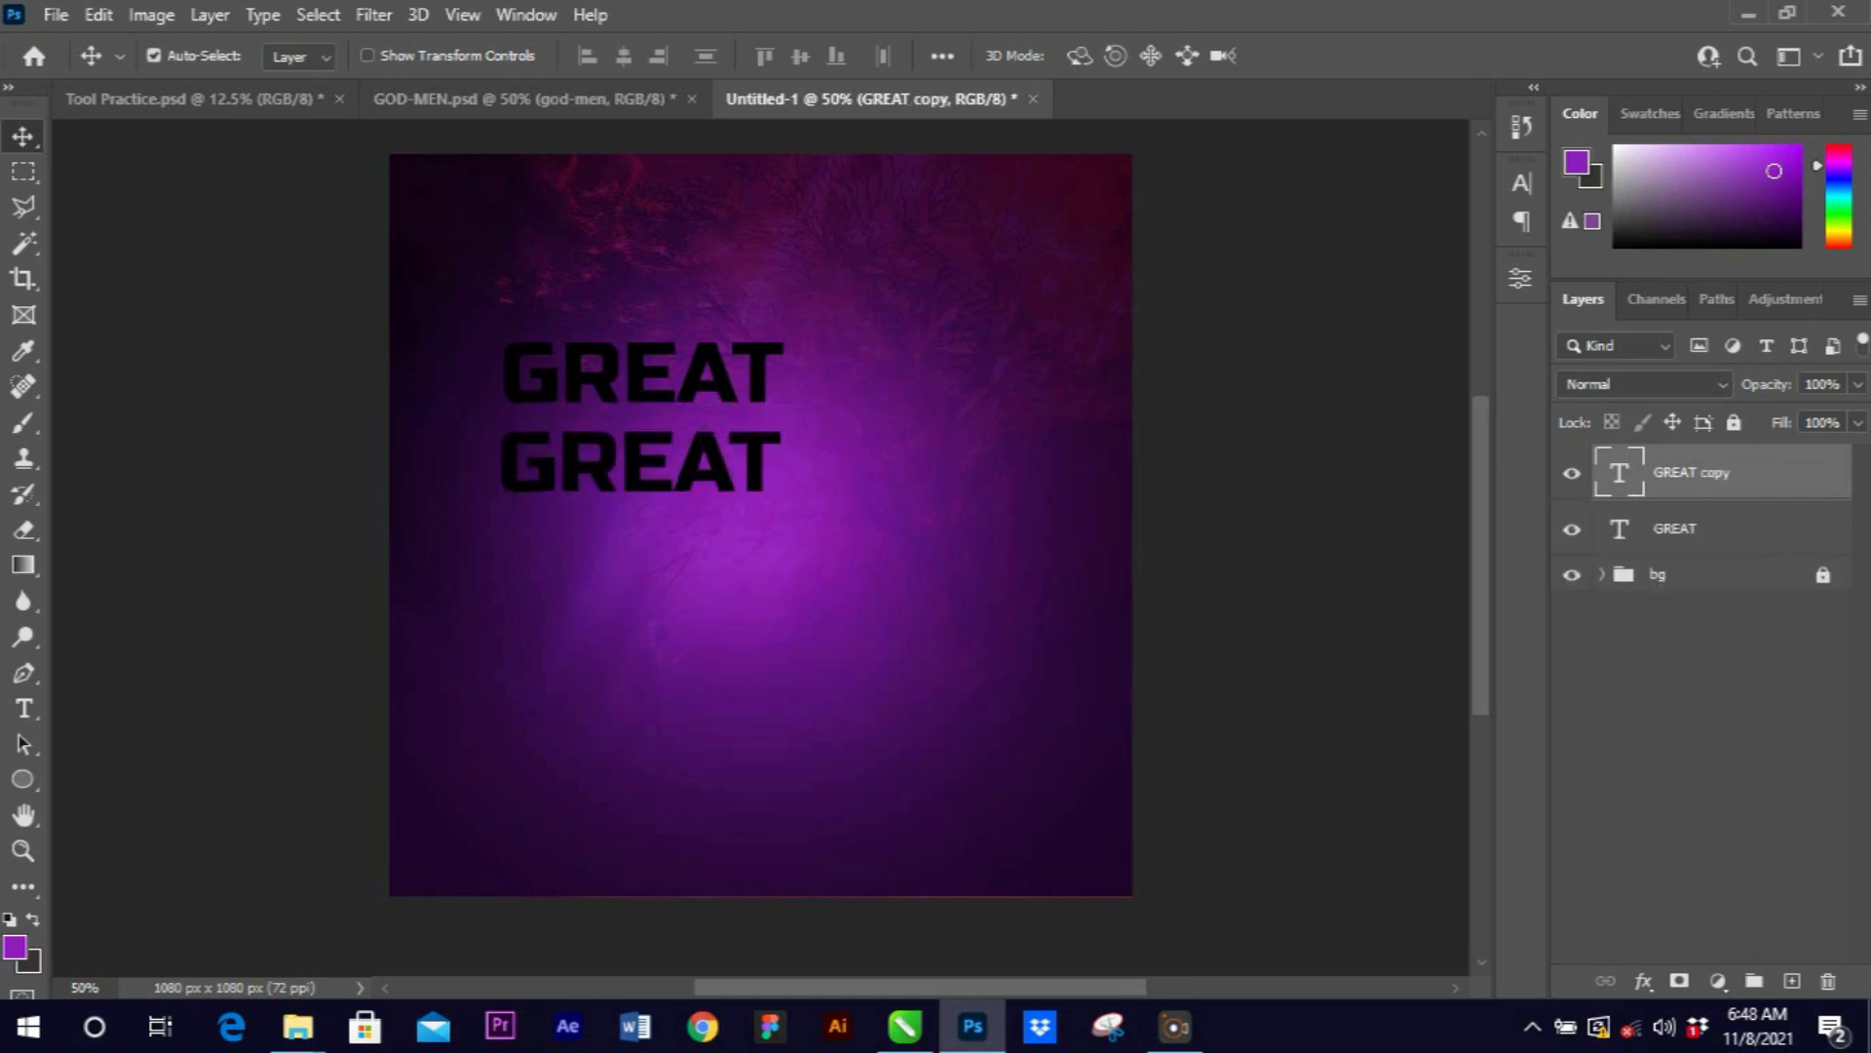
{"action": "double_click", "coordinate": [639, 461]}
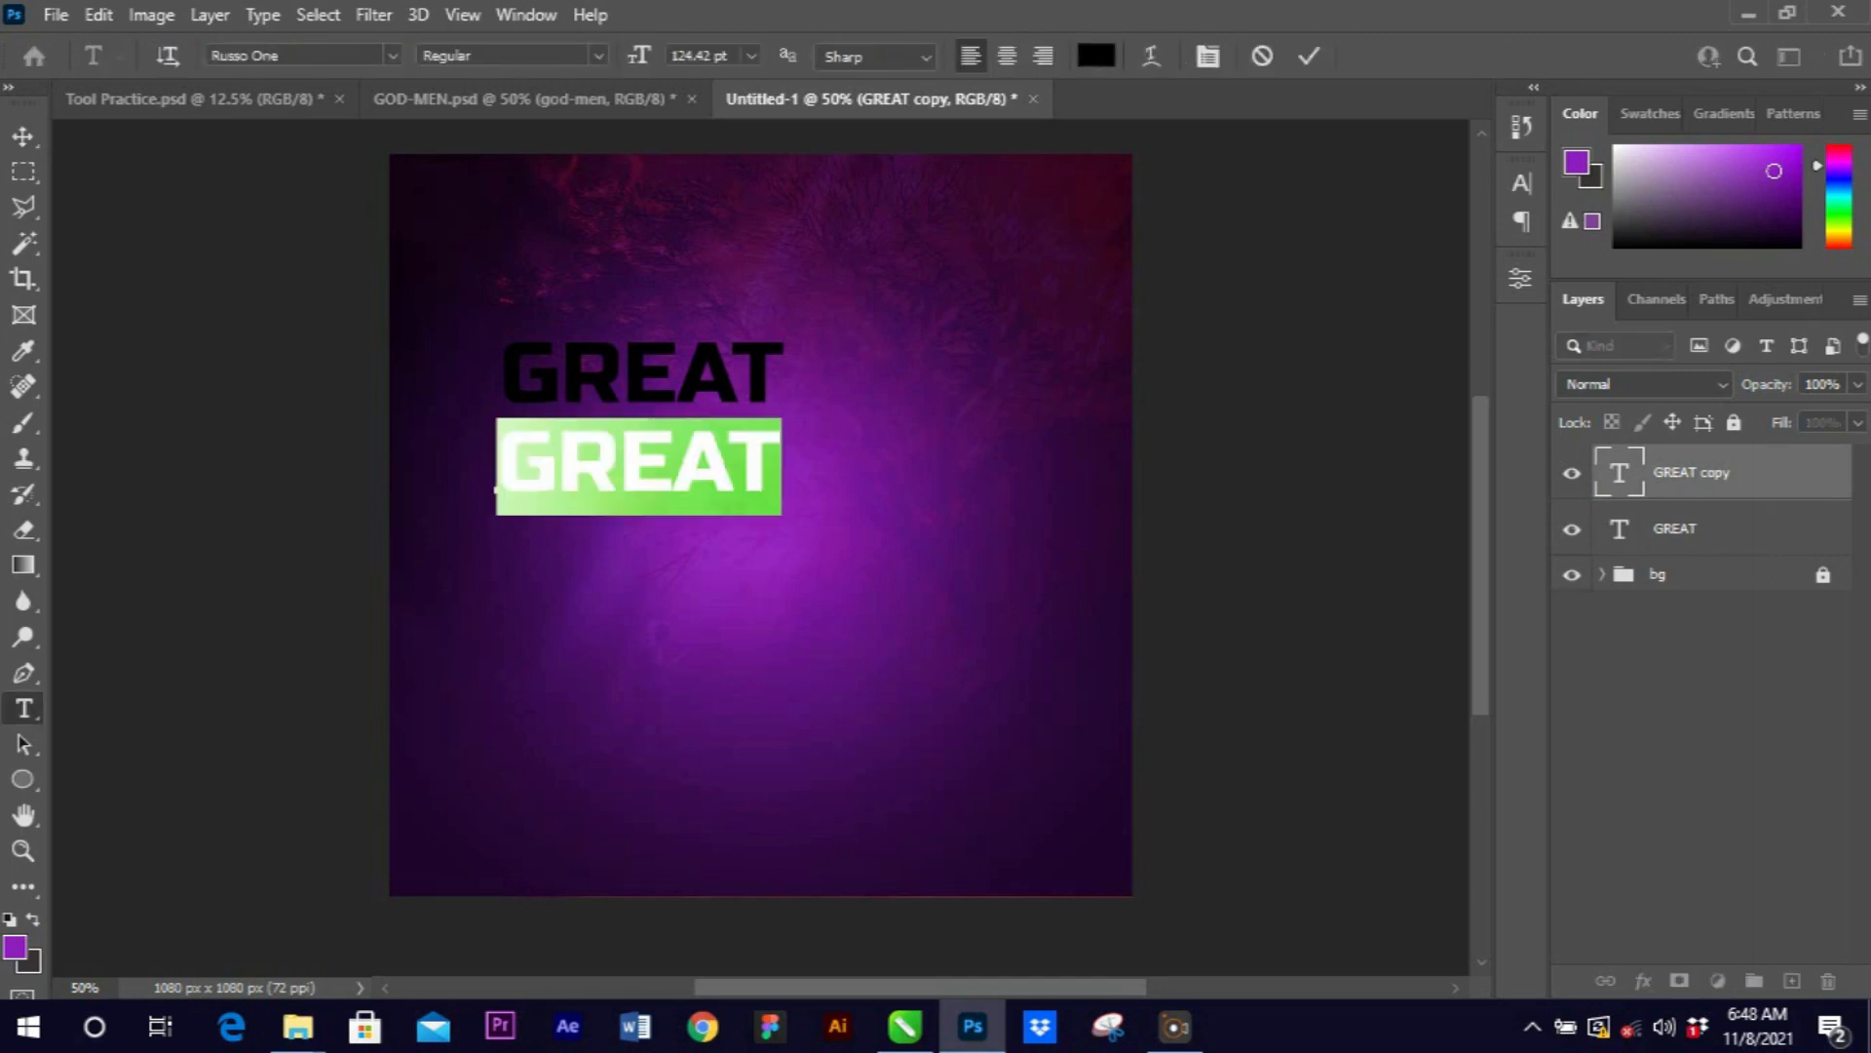
{"action": "type", "text": "JOY"}
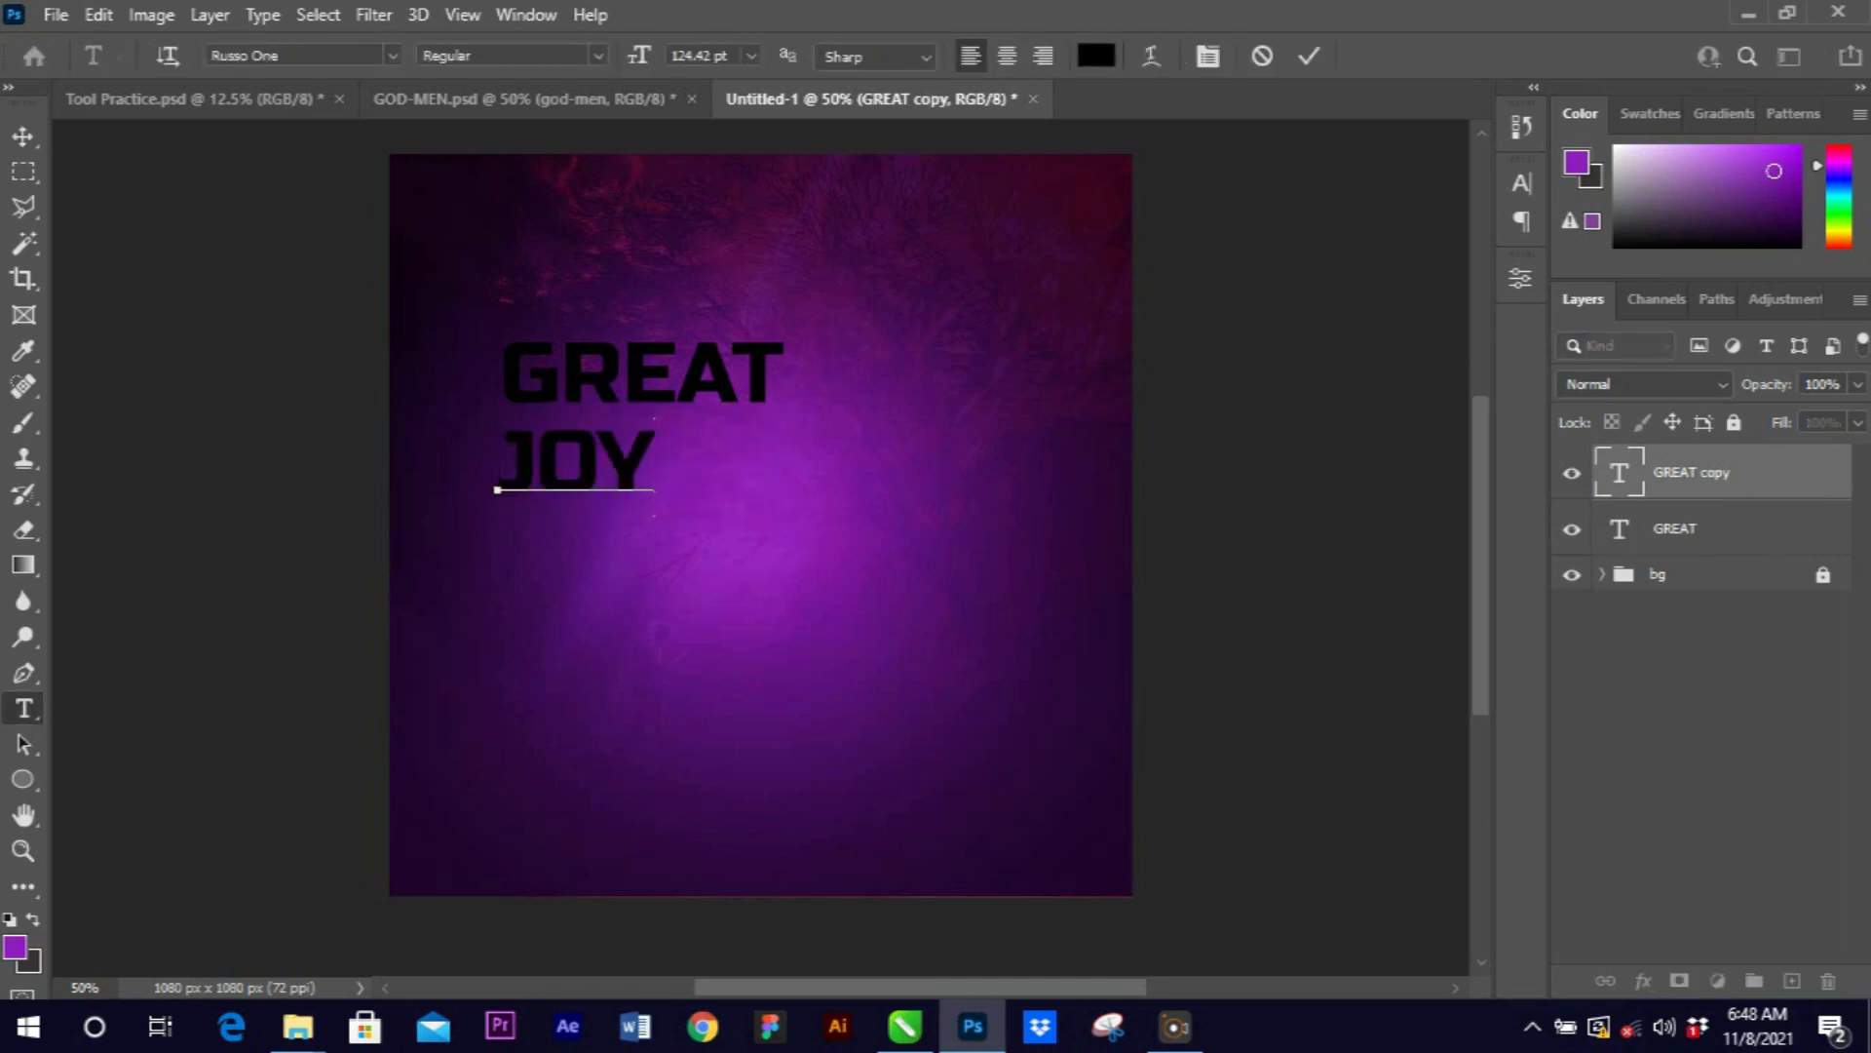
Set the GREAT text's colour to white (ffffff).
{"action": "left_click", "coordinate": [1674, 528]}
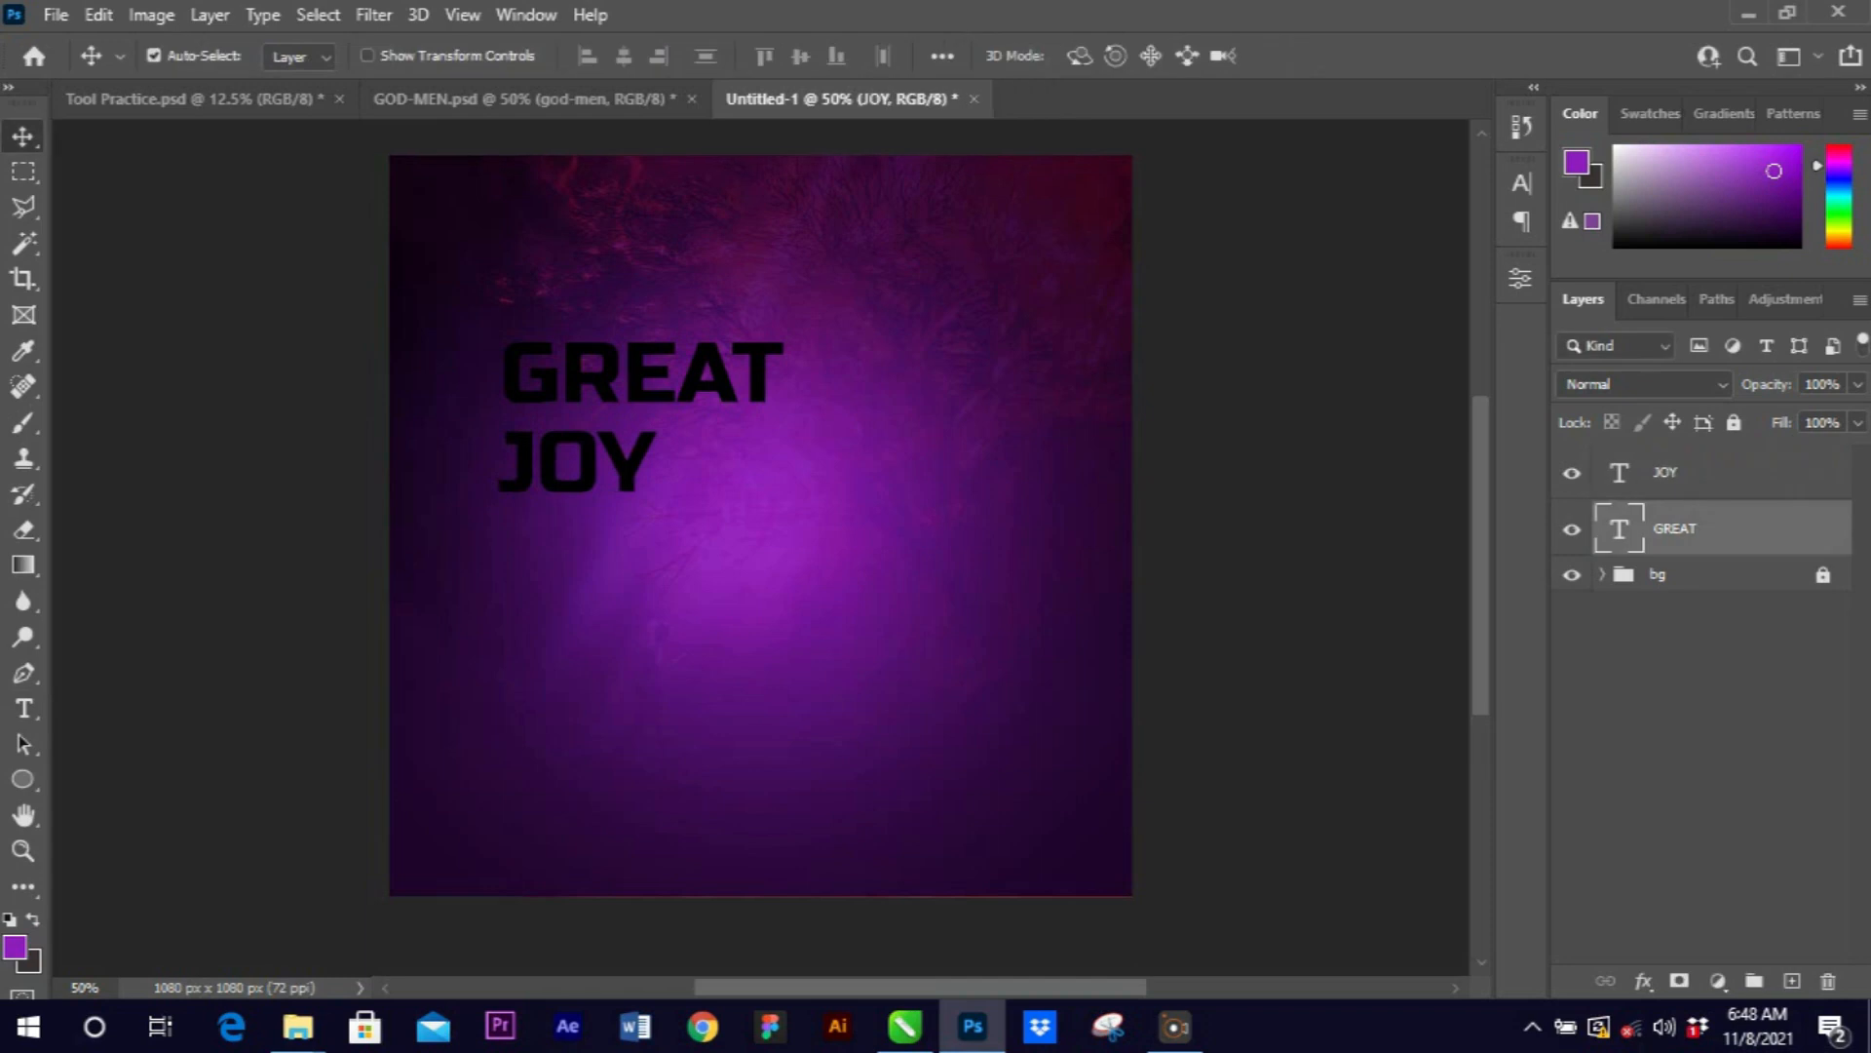
{"action": "left_click", "coordinate": [1522, 182]}
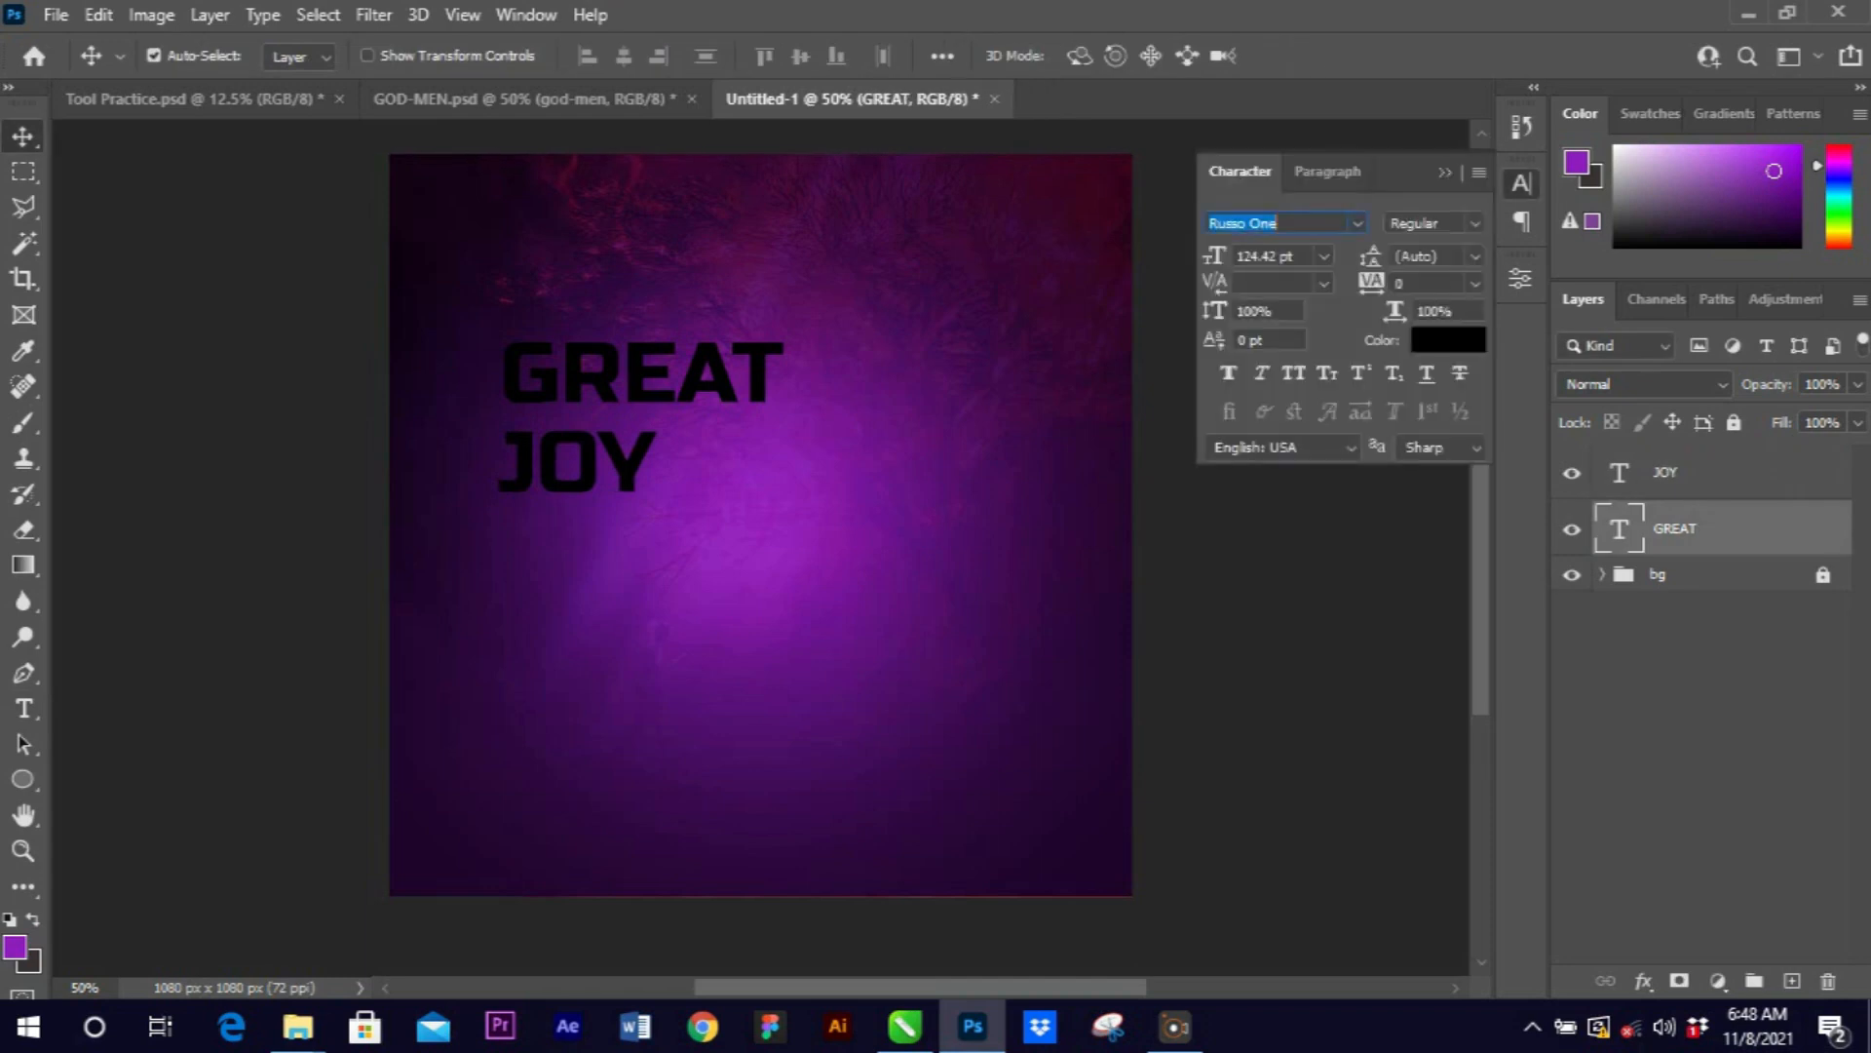
{"action": "left_click", "coordinate": [1423, 347]}
{"action": "type", "text": "ffffff"}
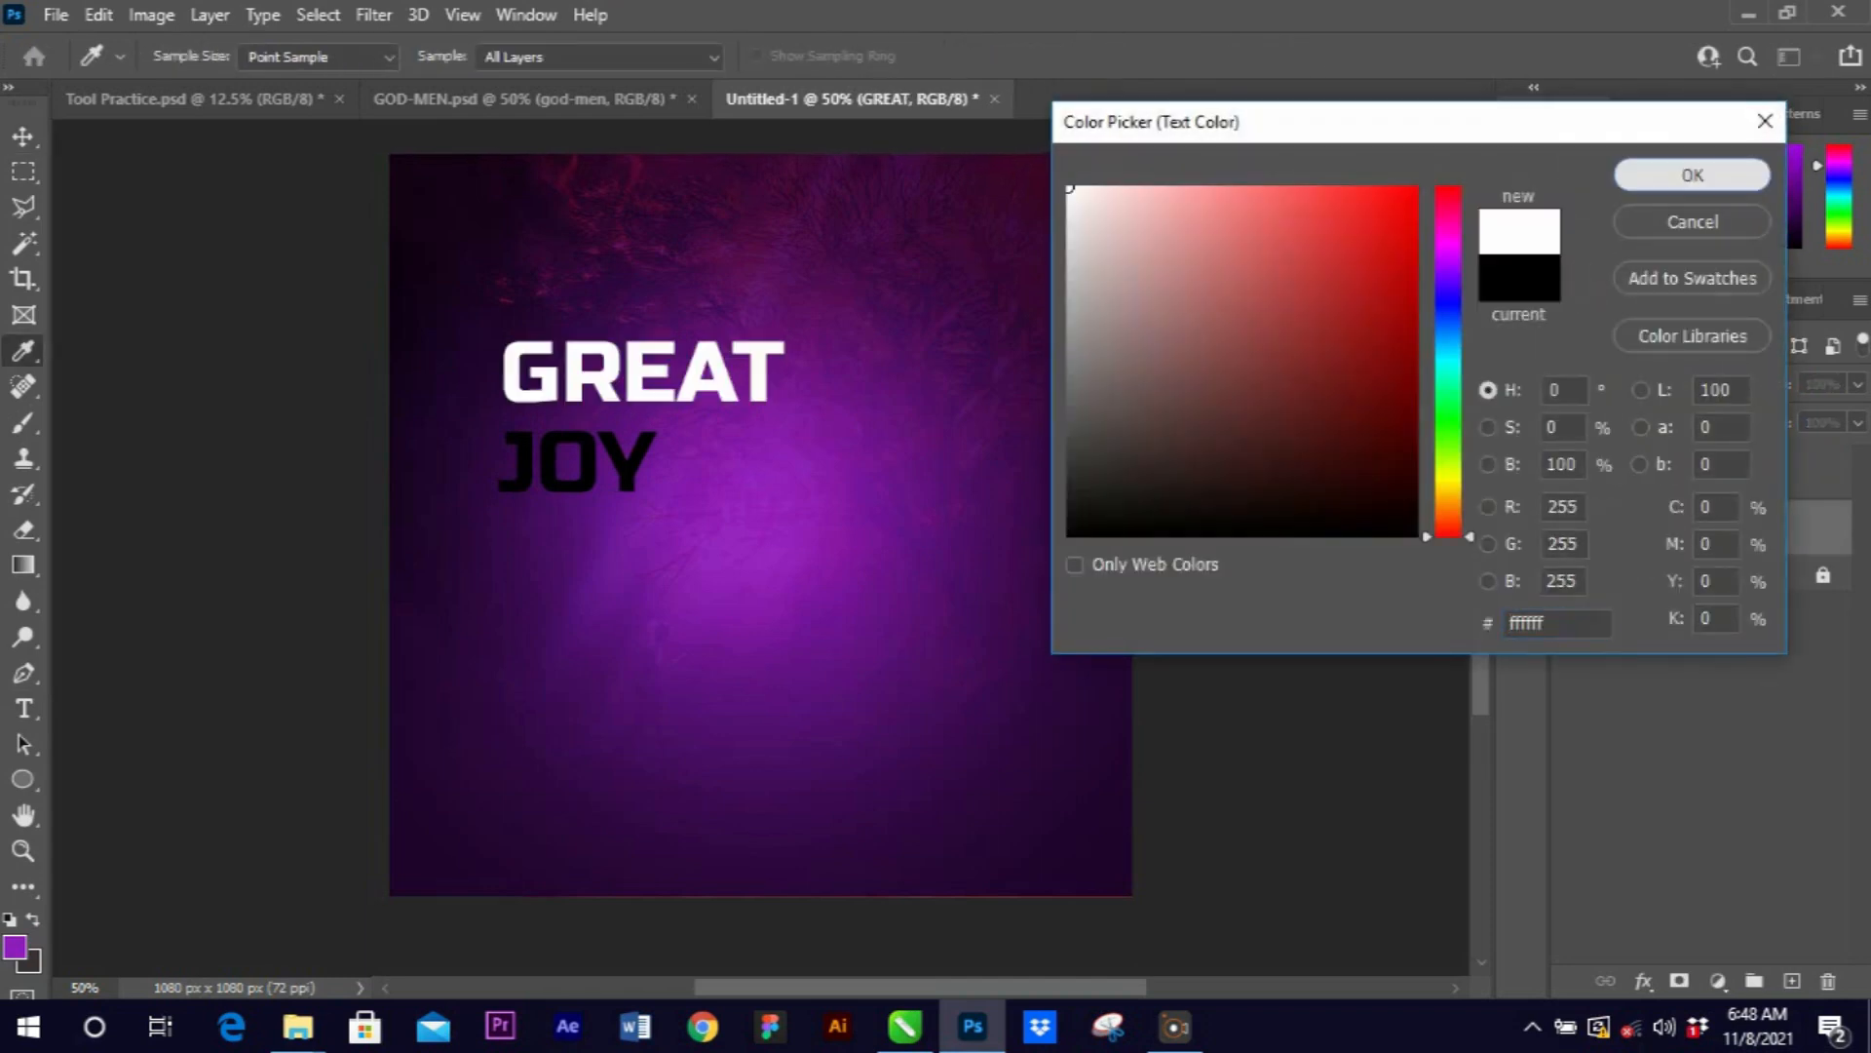
{"action": "key", "text": "Return"}
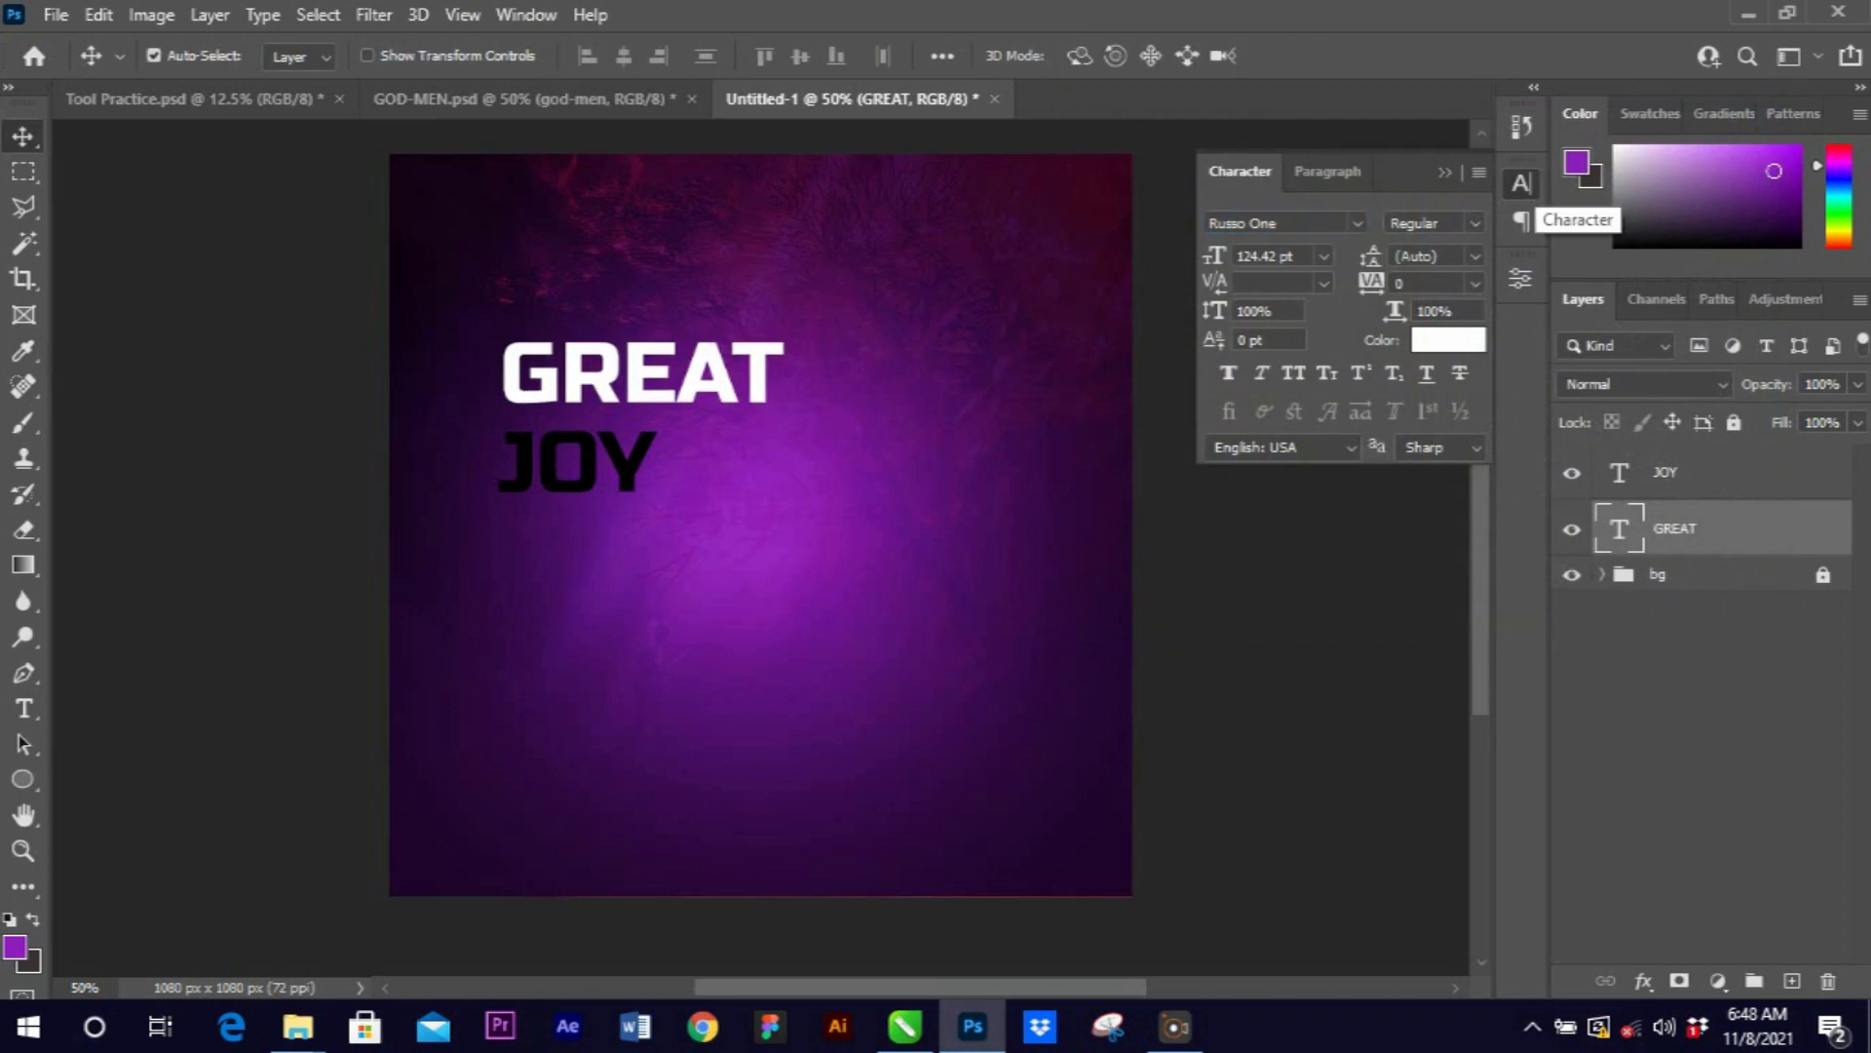
{"action": "left_click", "coordinate": [1520, 182]}
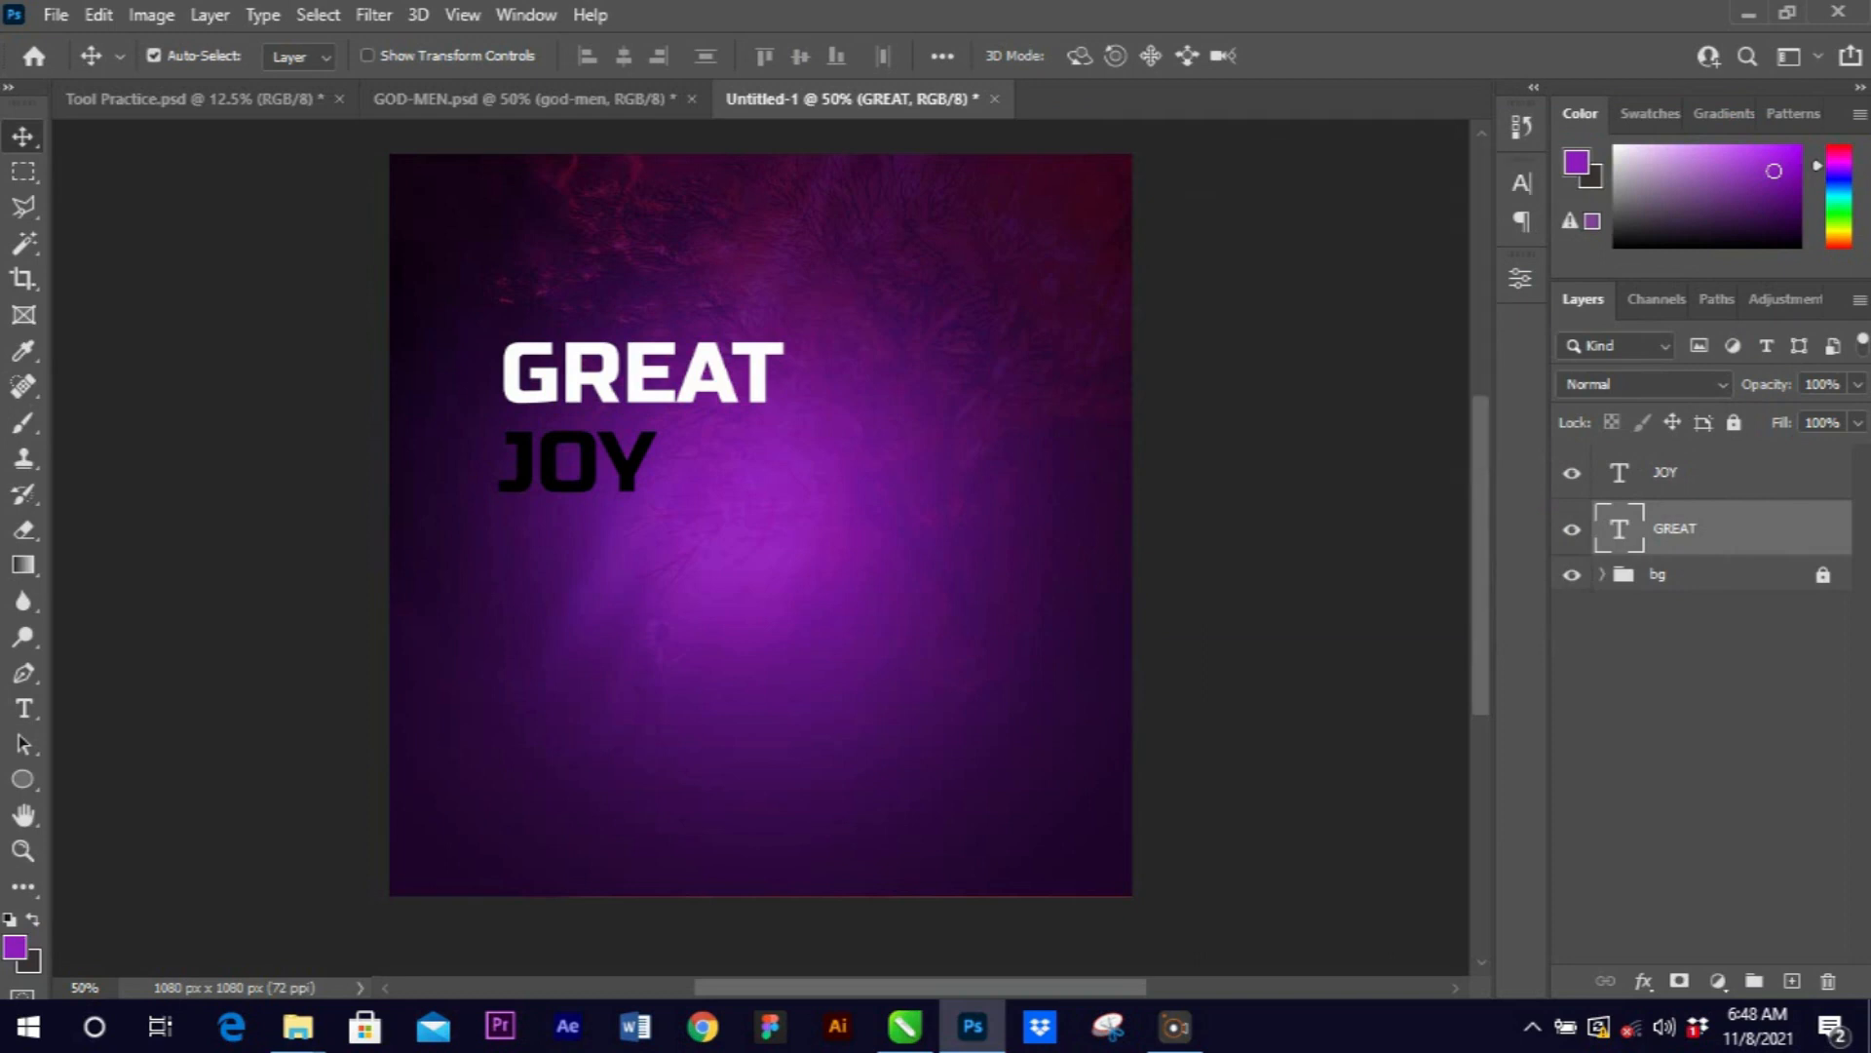
Scale the GREAT text to about 151% and move the JOY text clear beneath it.
{"action": "key", "text": "ctrl+t"}
{"action": "left_click_drag", "start_coordinate": [787, 427], "coordinate": [929, 474]}
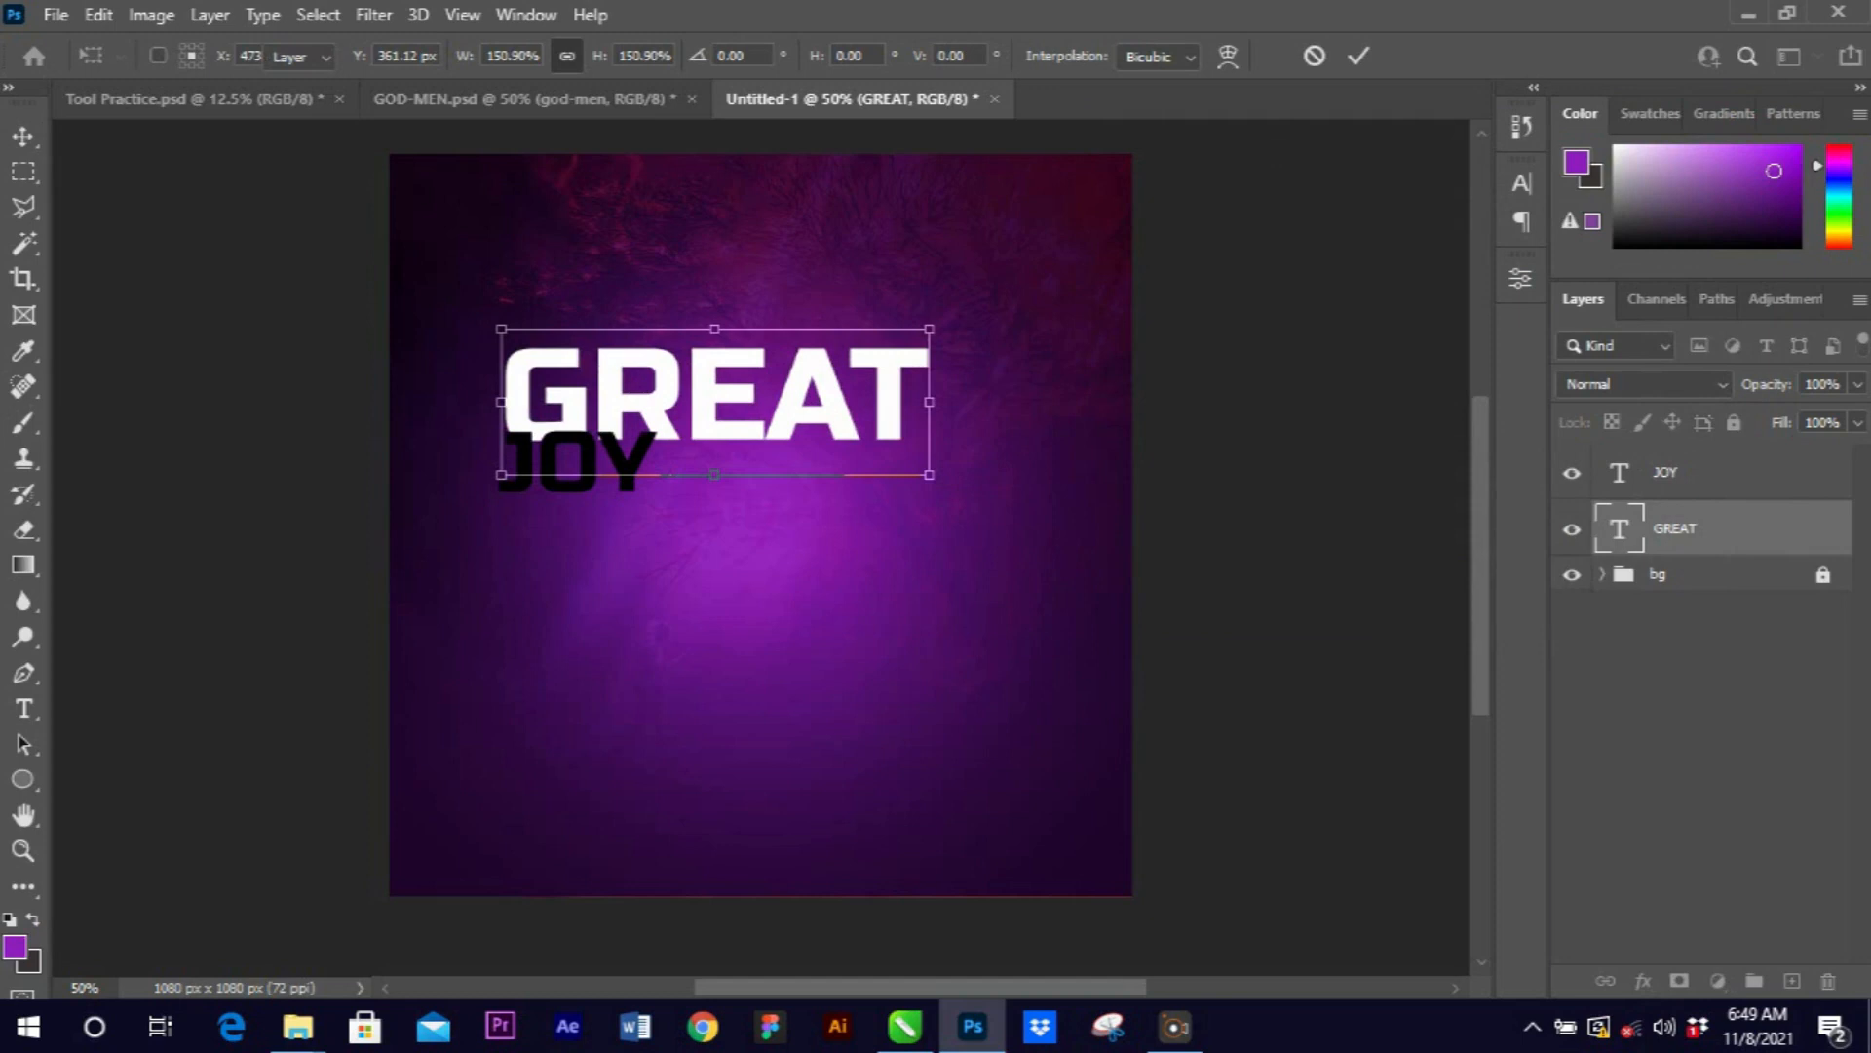
{"action": "key", "text": "Return"}
{"action": "left_click_drag", "start_coordinate": [643, 450], "coordinate": [678, 483]}
{"action": "left_click", "coordinate": [154, 56]}
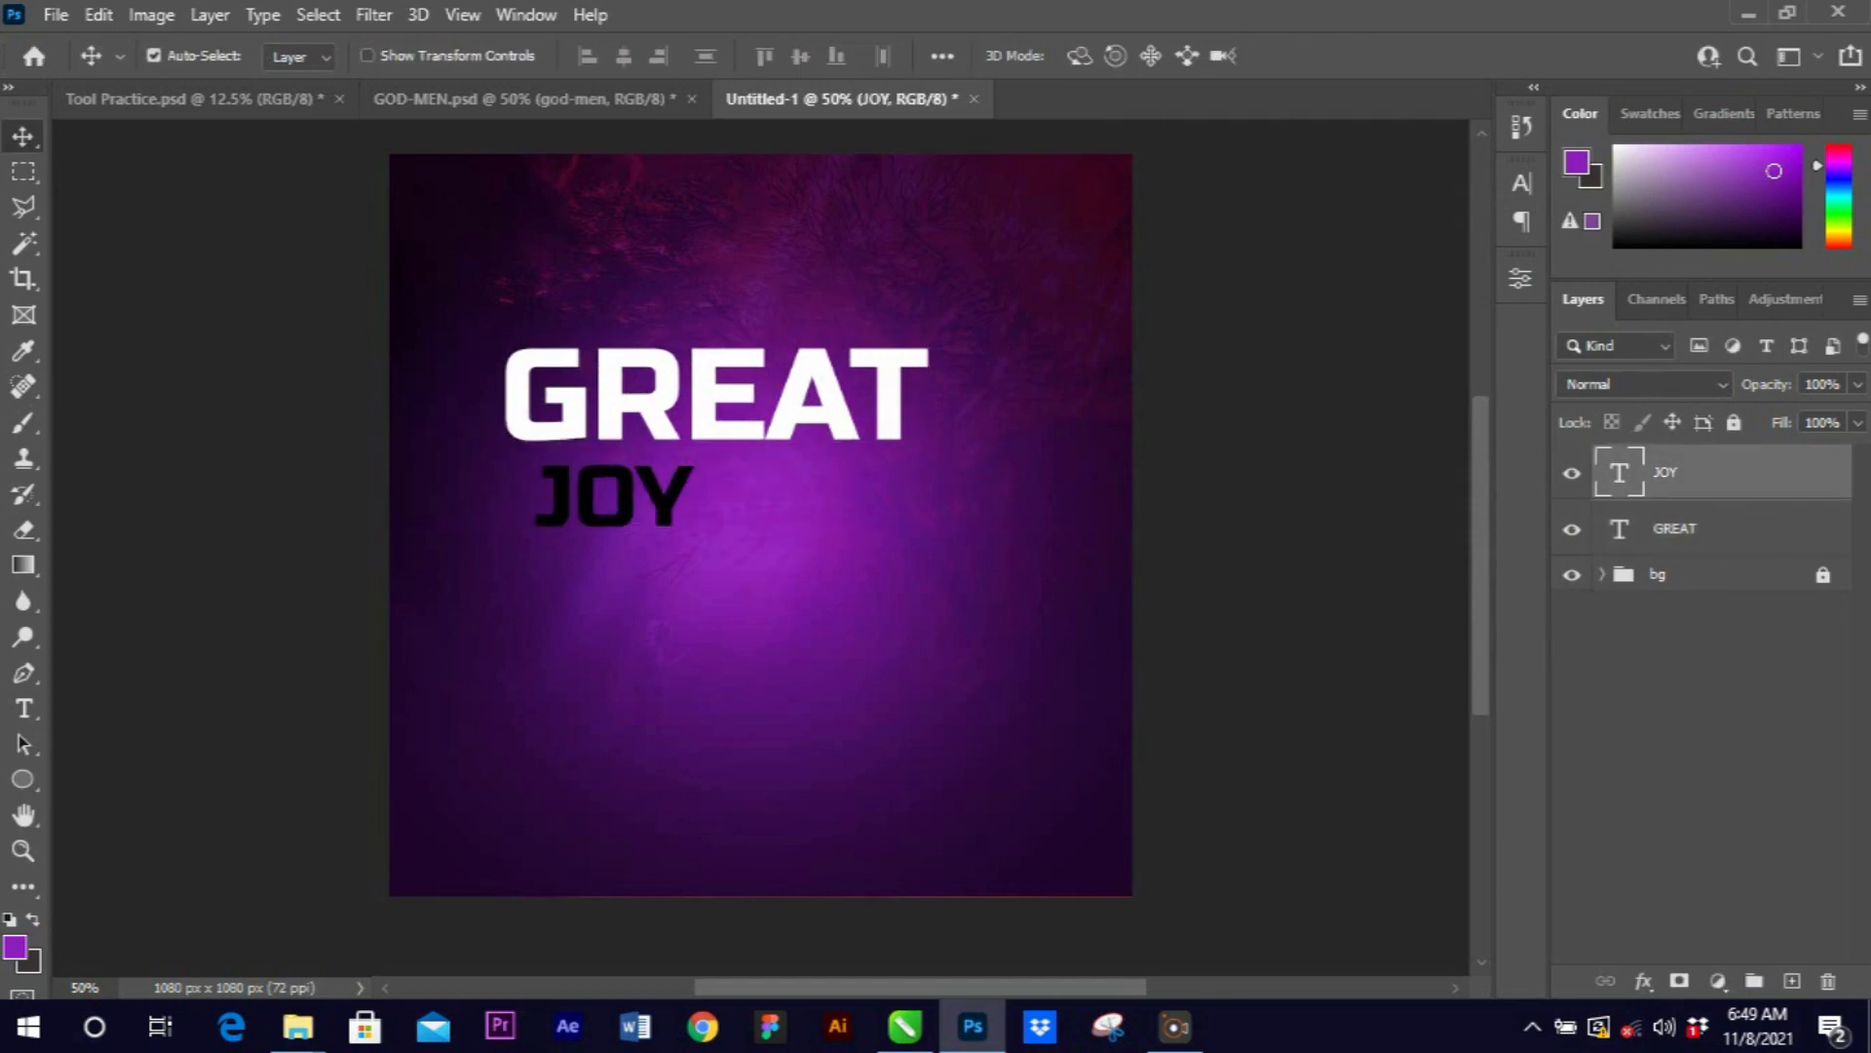
Change the font of the black JOY text to Housttely Signature.
{"action": "left_click", "coordinate": [1521, 183]}
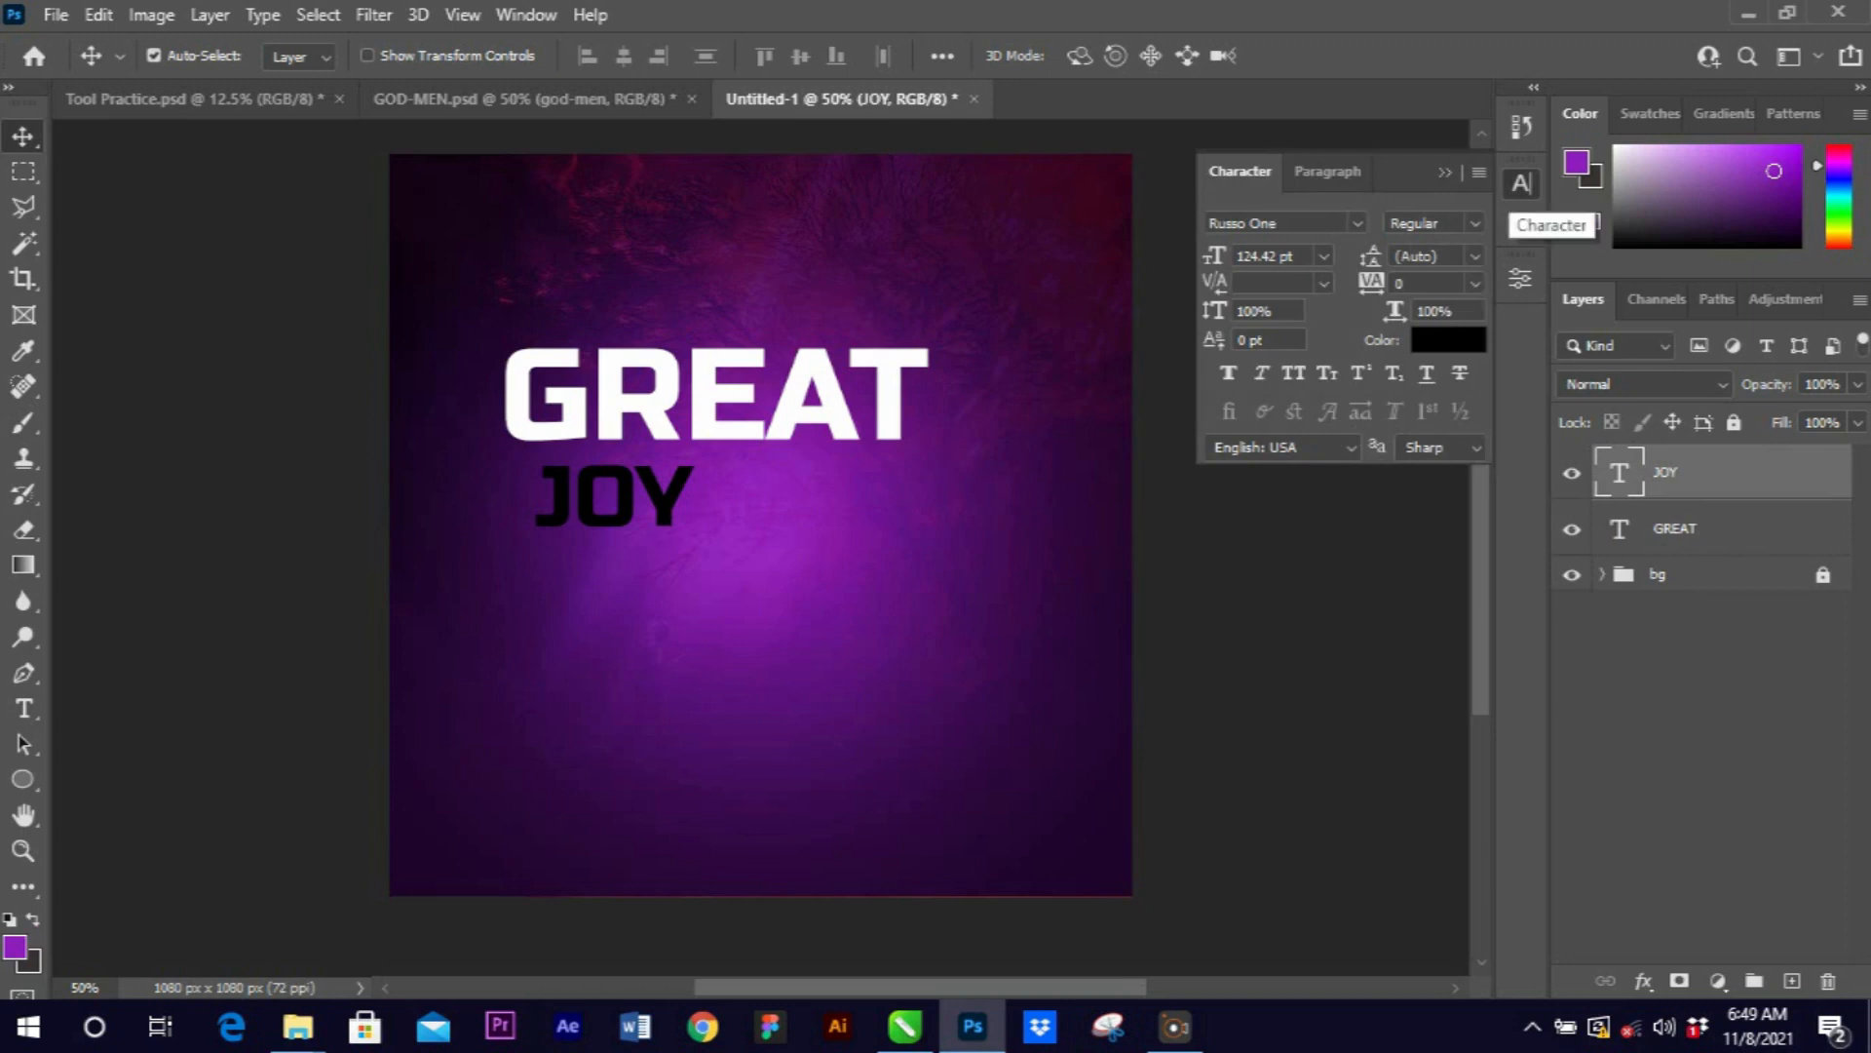
{"action": "left_click", "coordinate": [526, 14]}
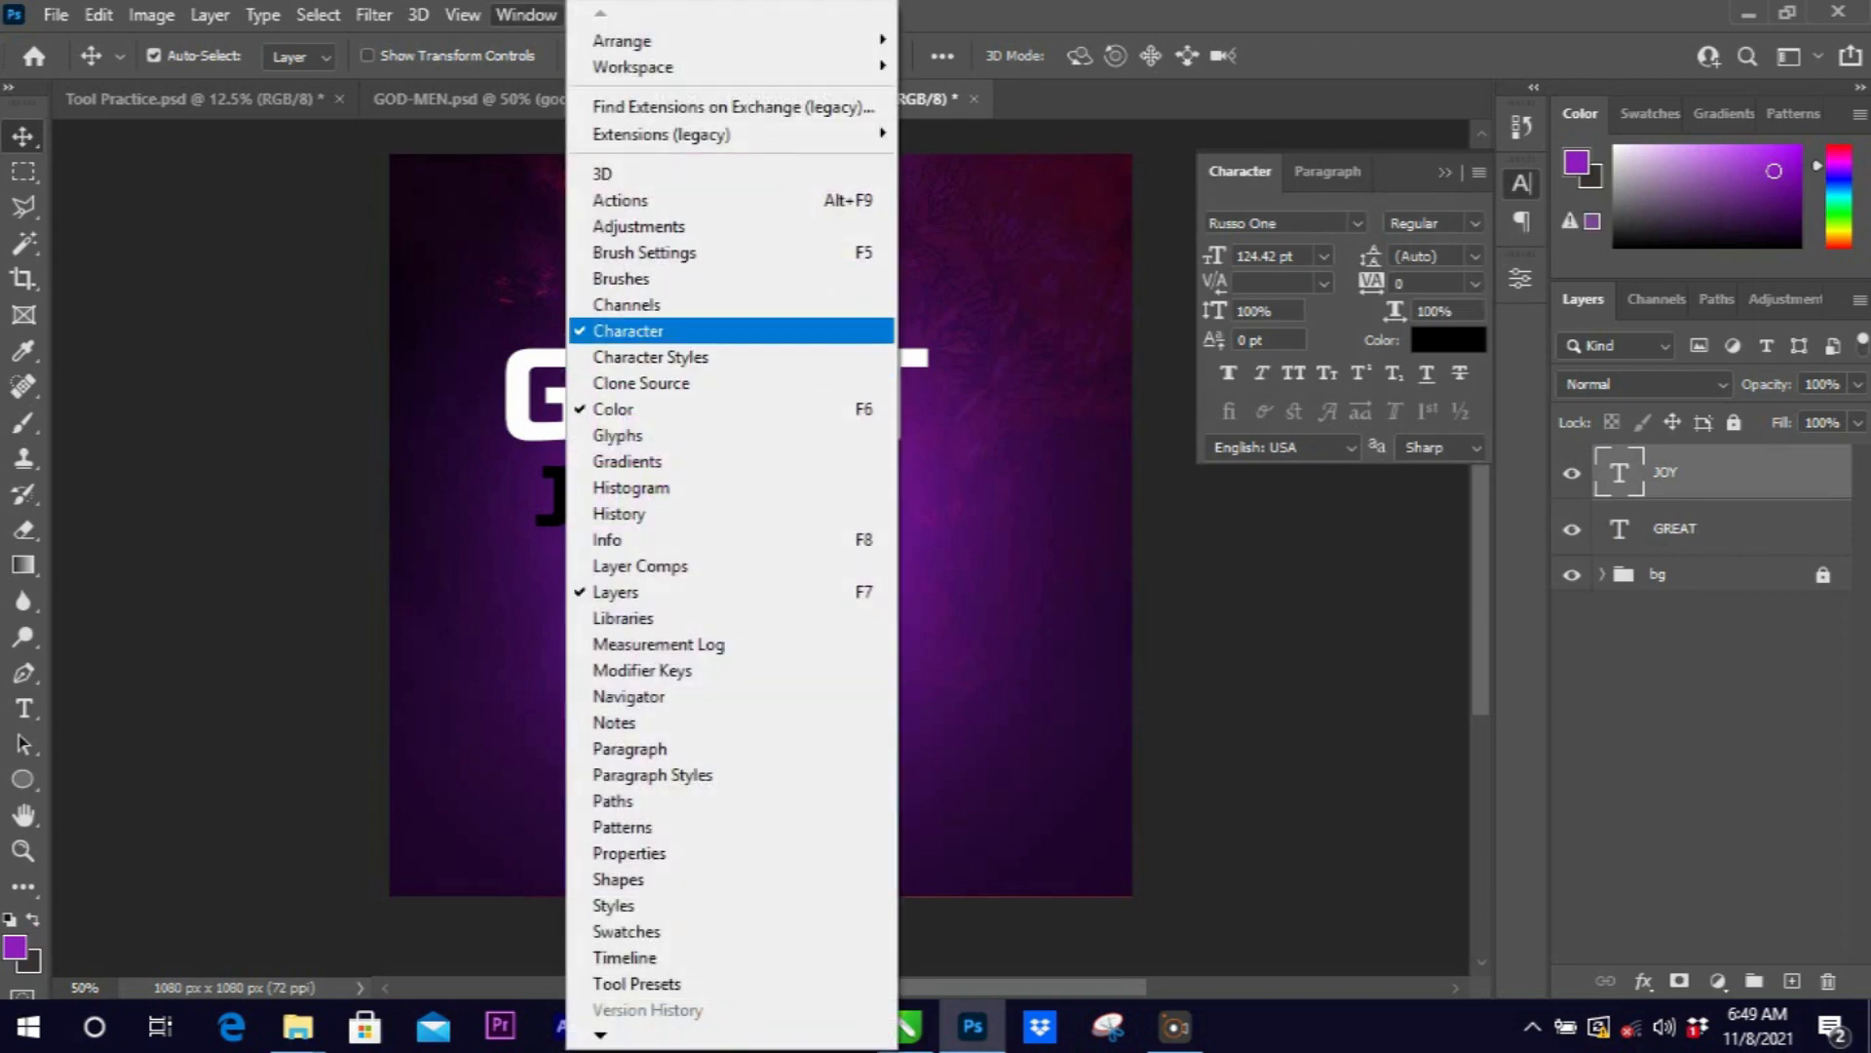
{"action": "left_click", "coordinate": [634, 331]}
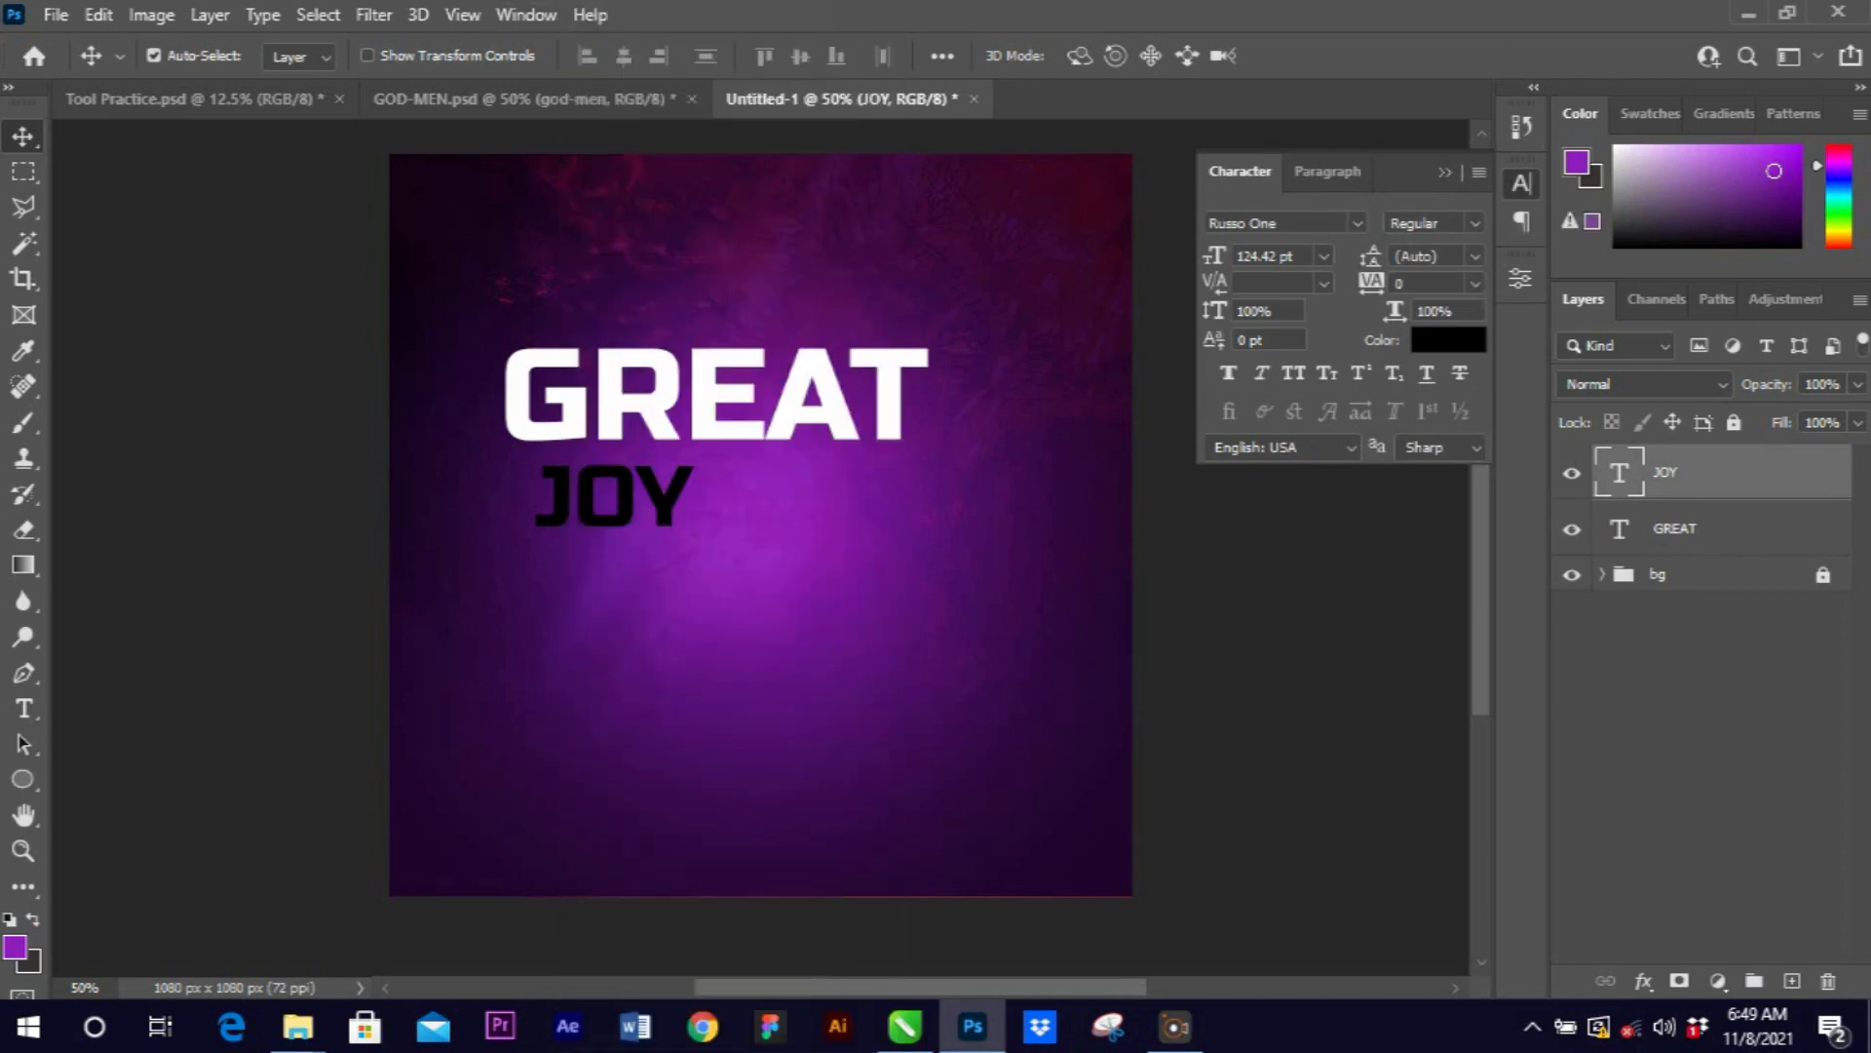
{"action": "left_click", "coordinate": [1356, 223]}
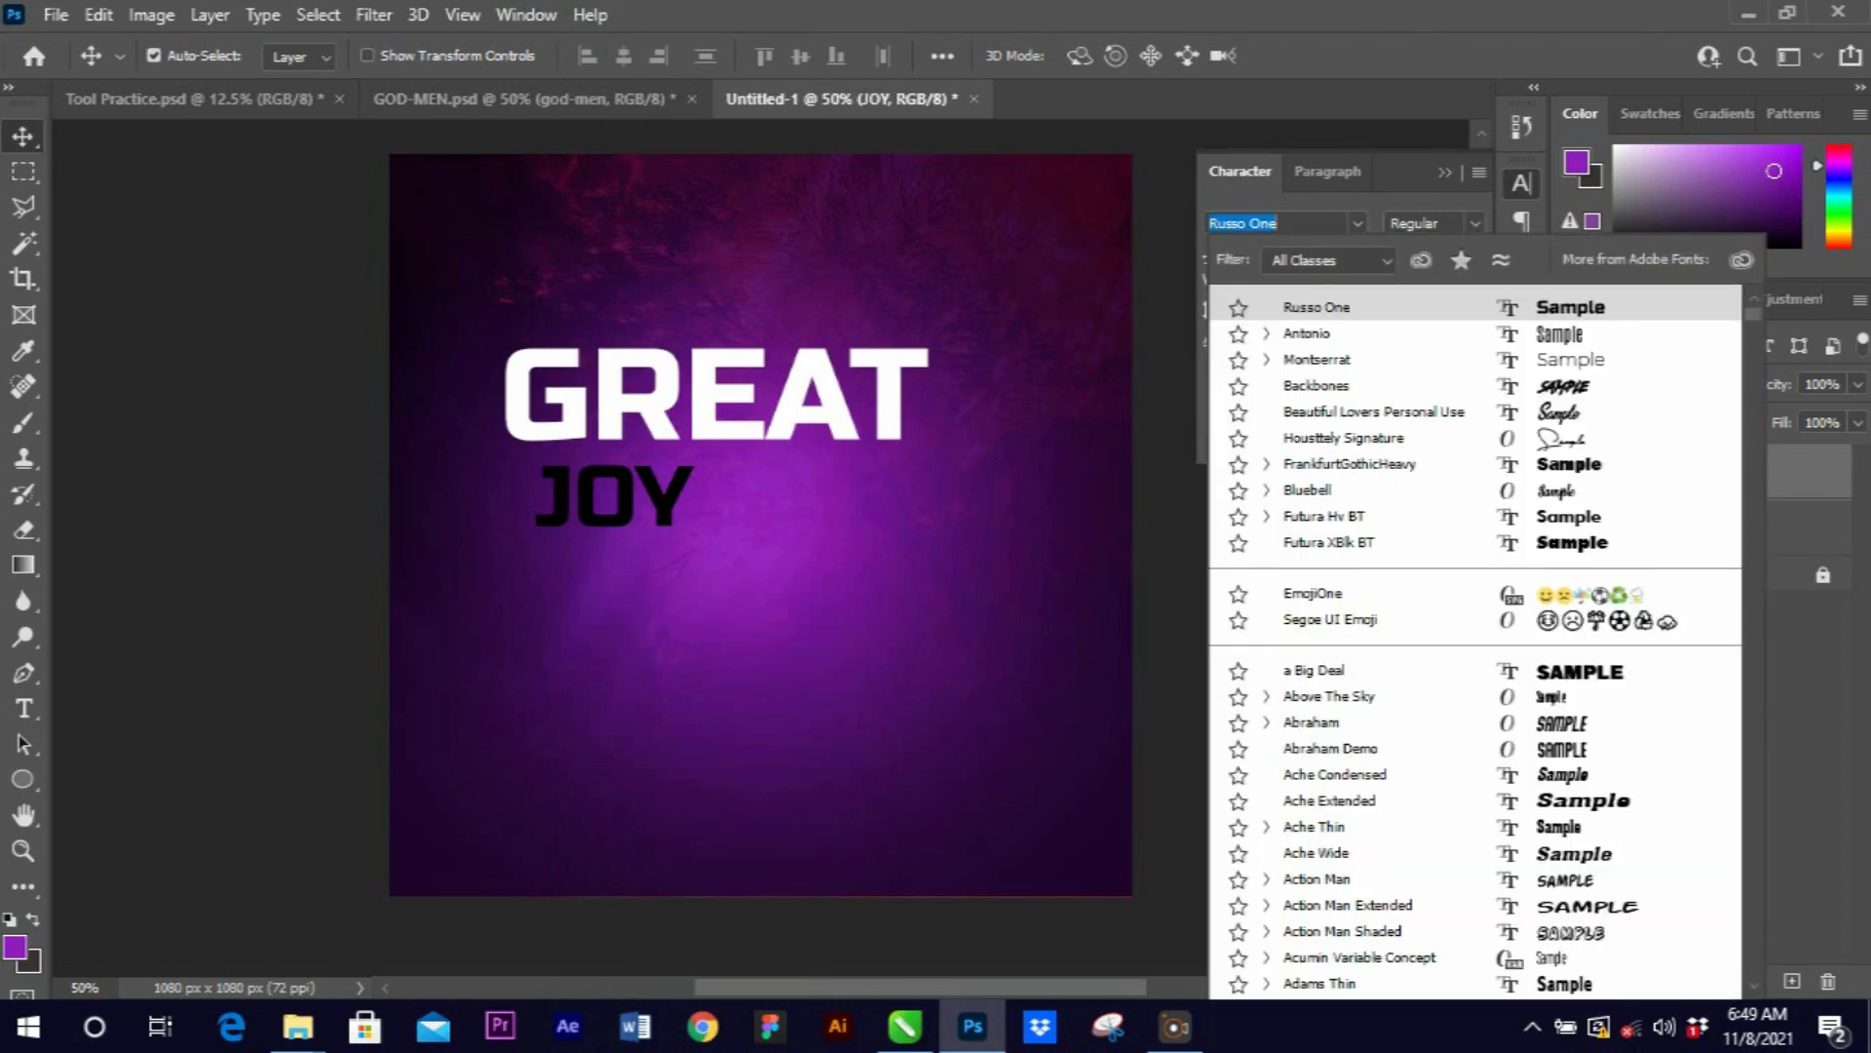
{"action": "key", "text": "Down"}
{"action": "key", "text": "Down"}
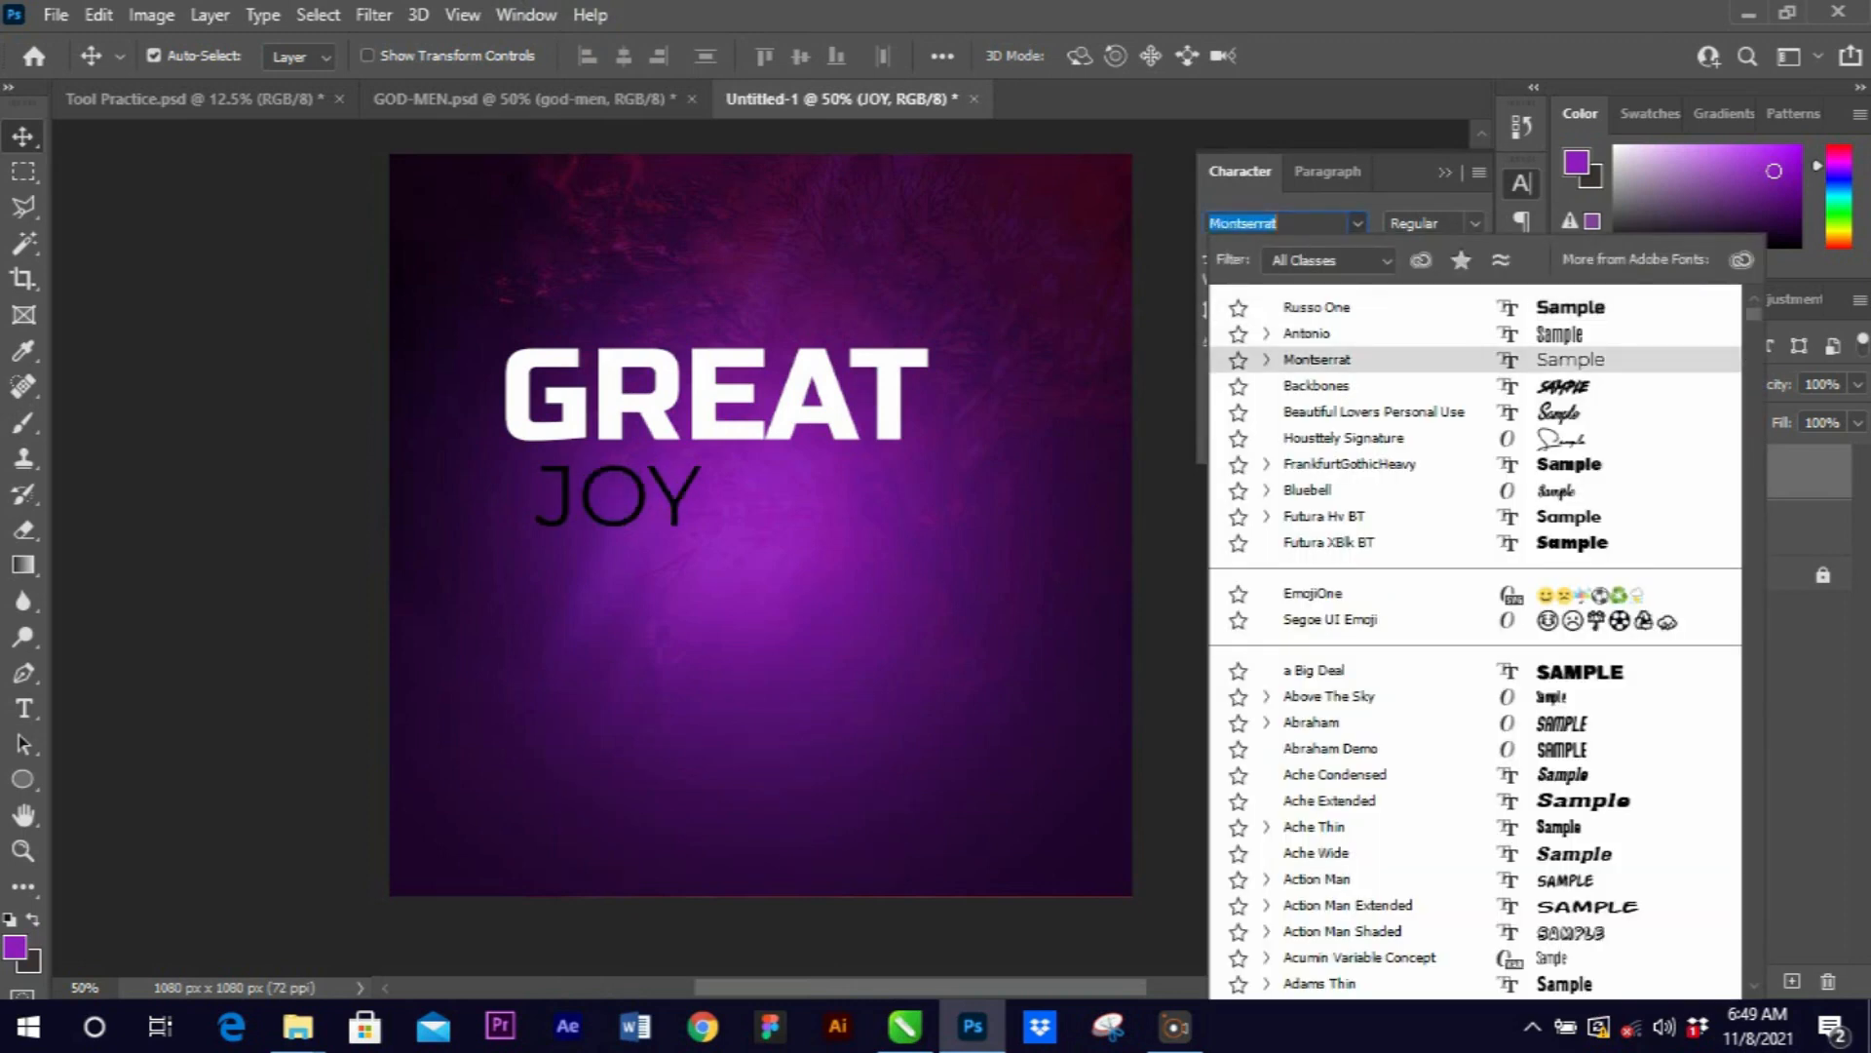
{"action": "key", "text": "Up"}
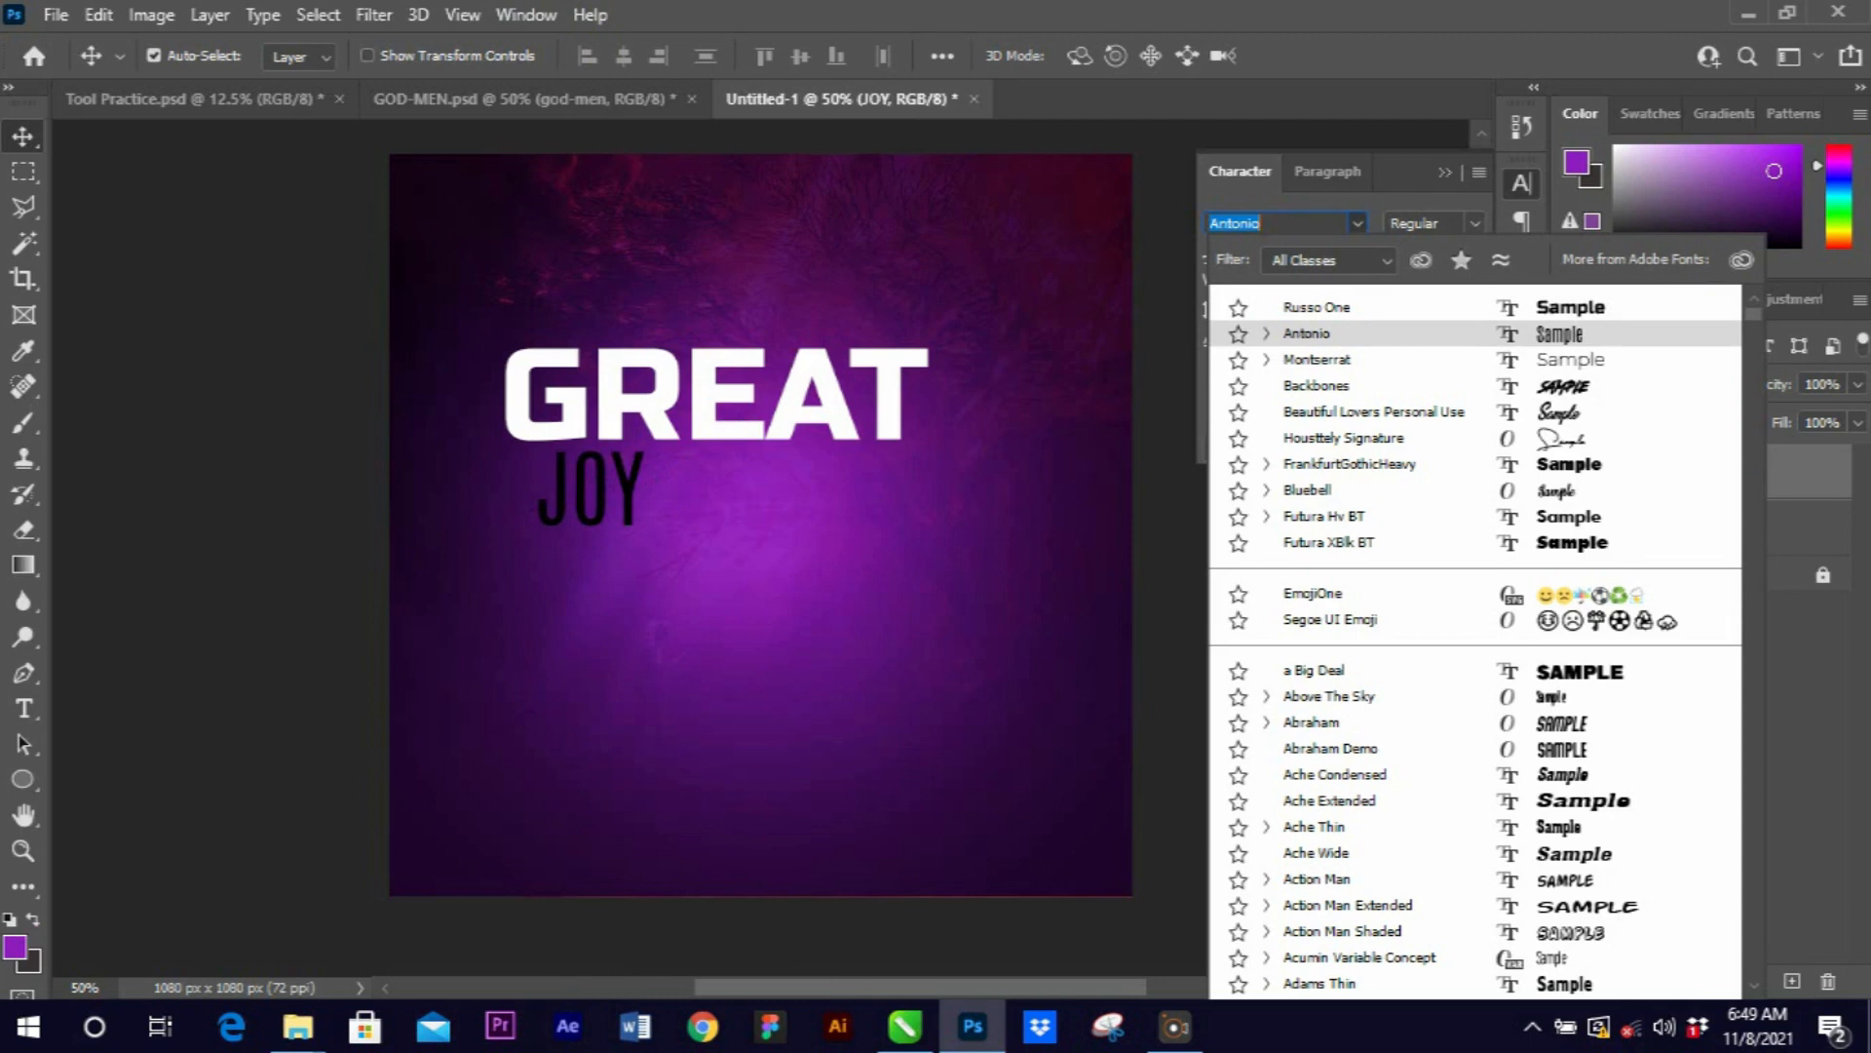
{"action": "key", "text": "Up"}
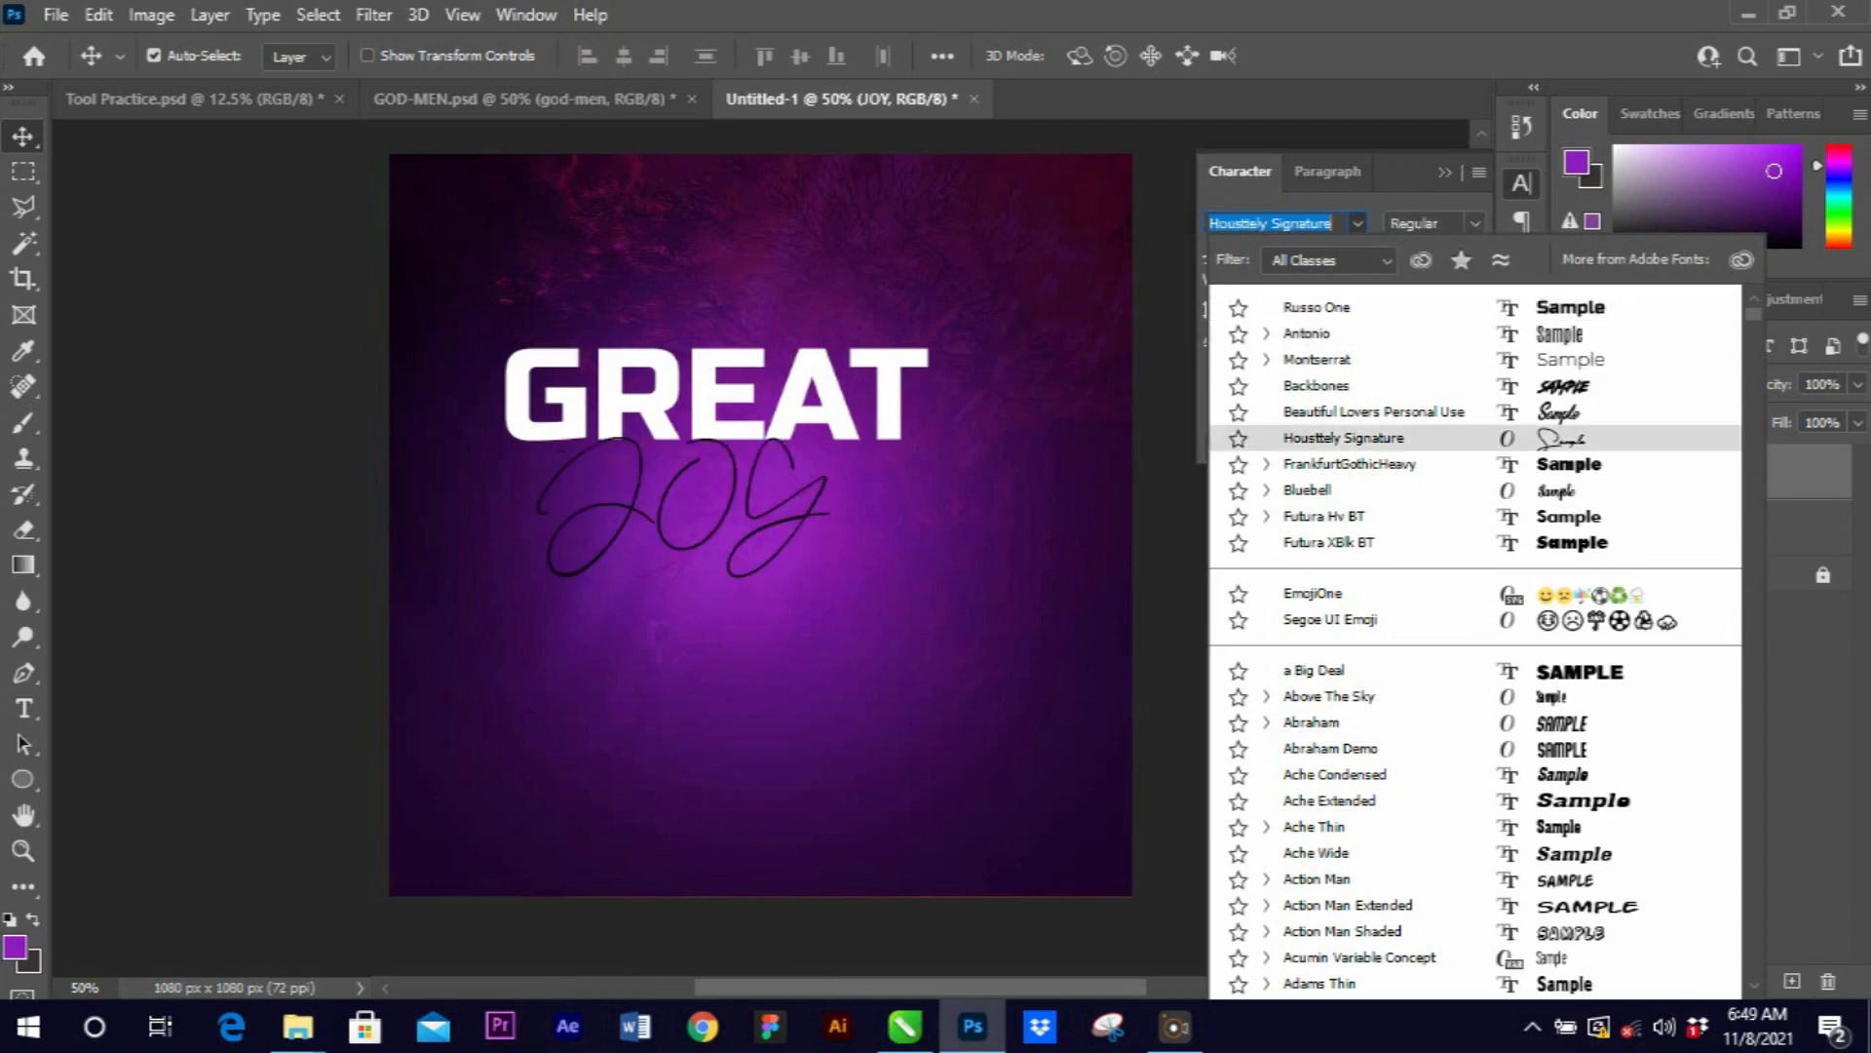
{"action": "key", "text": "Return"}
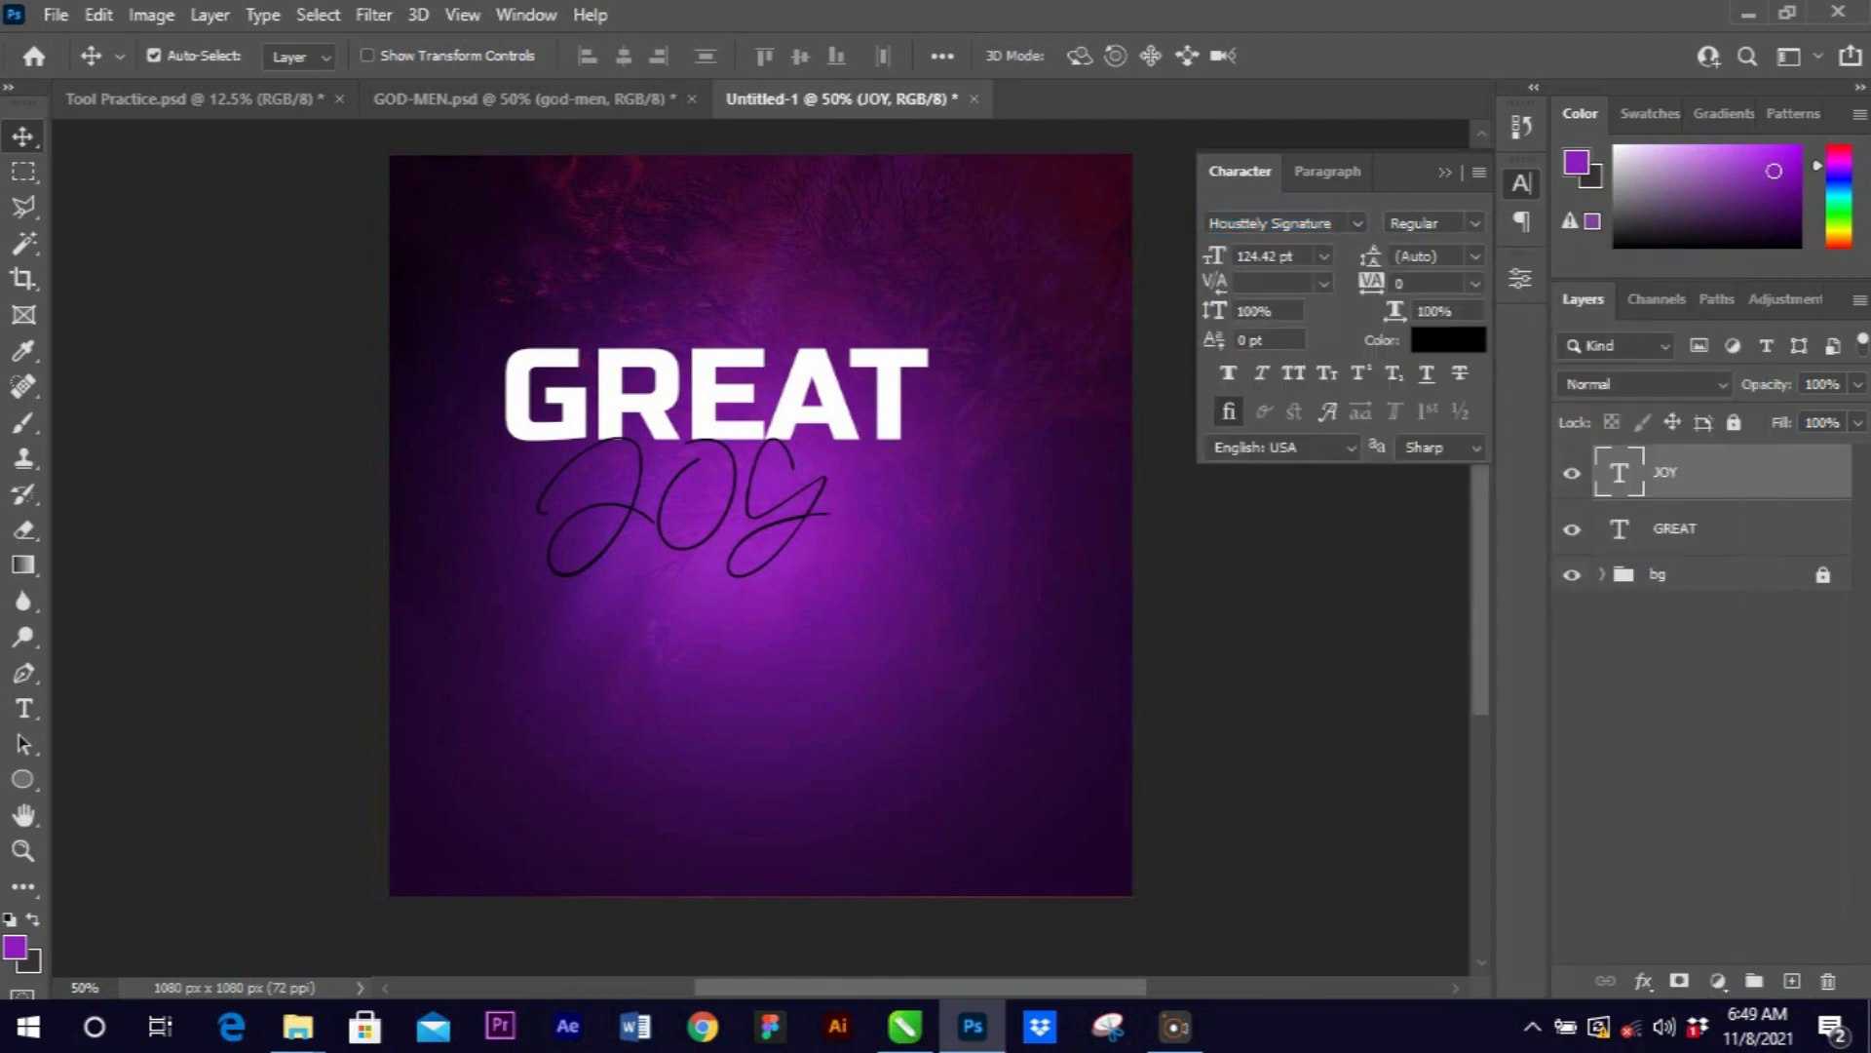
Change the wording of the signature-font JOY text to Great.
{"action": "double_click", "coordinate": [1619, 472]}
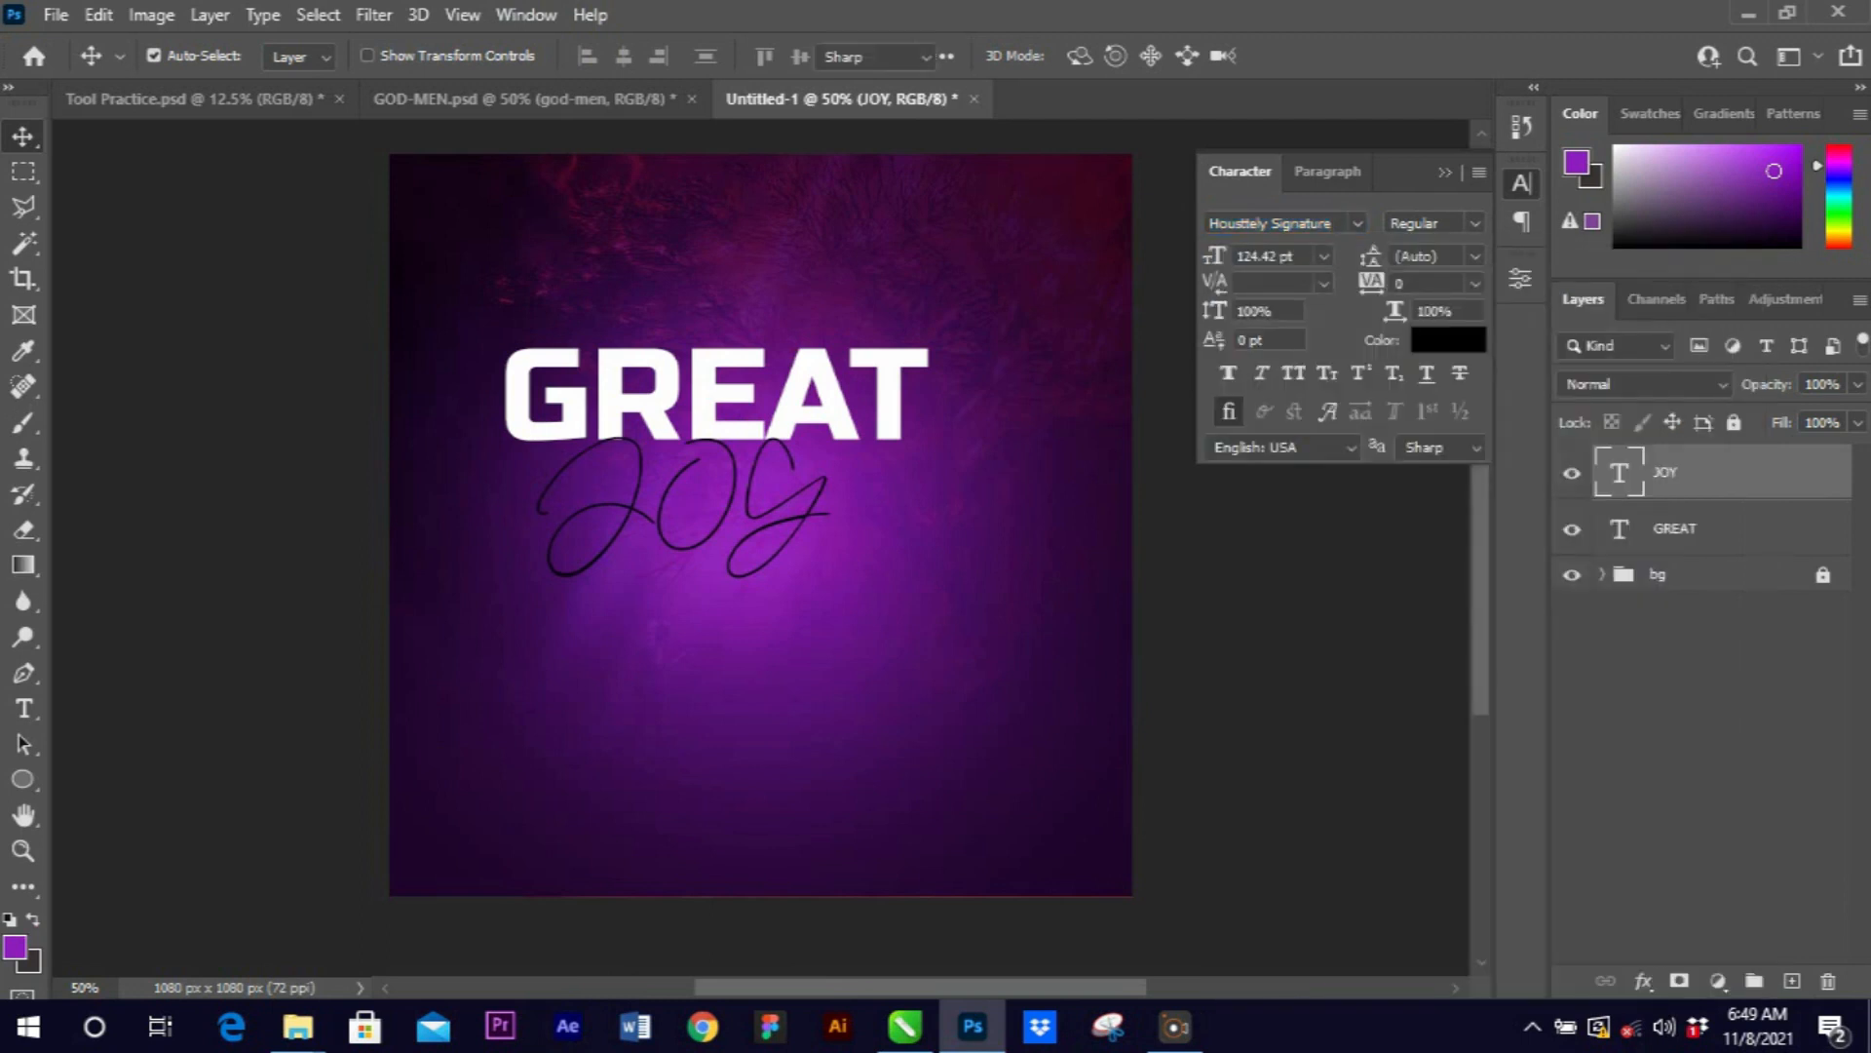
{"action": "type", "text": "Joy"}
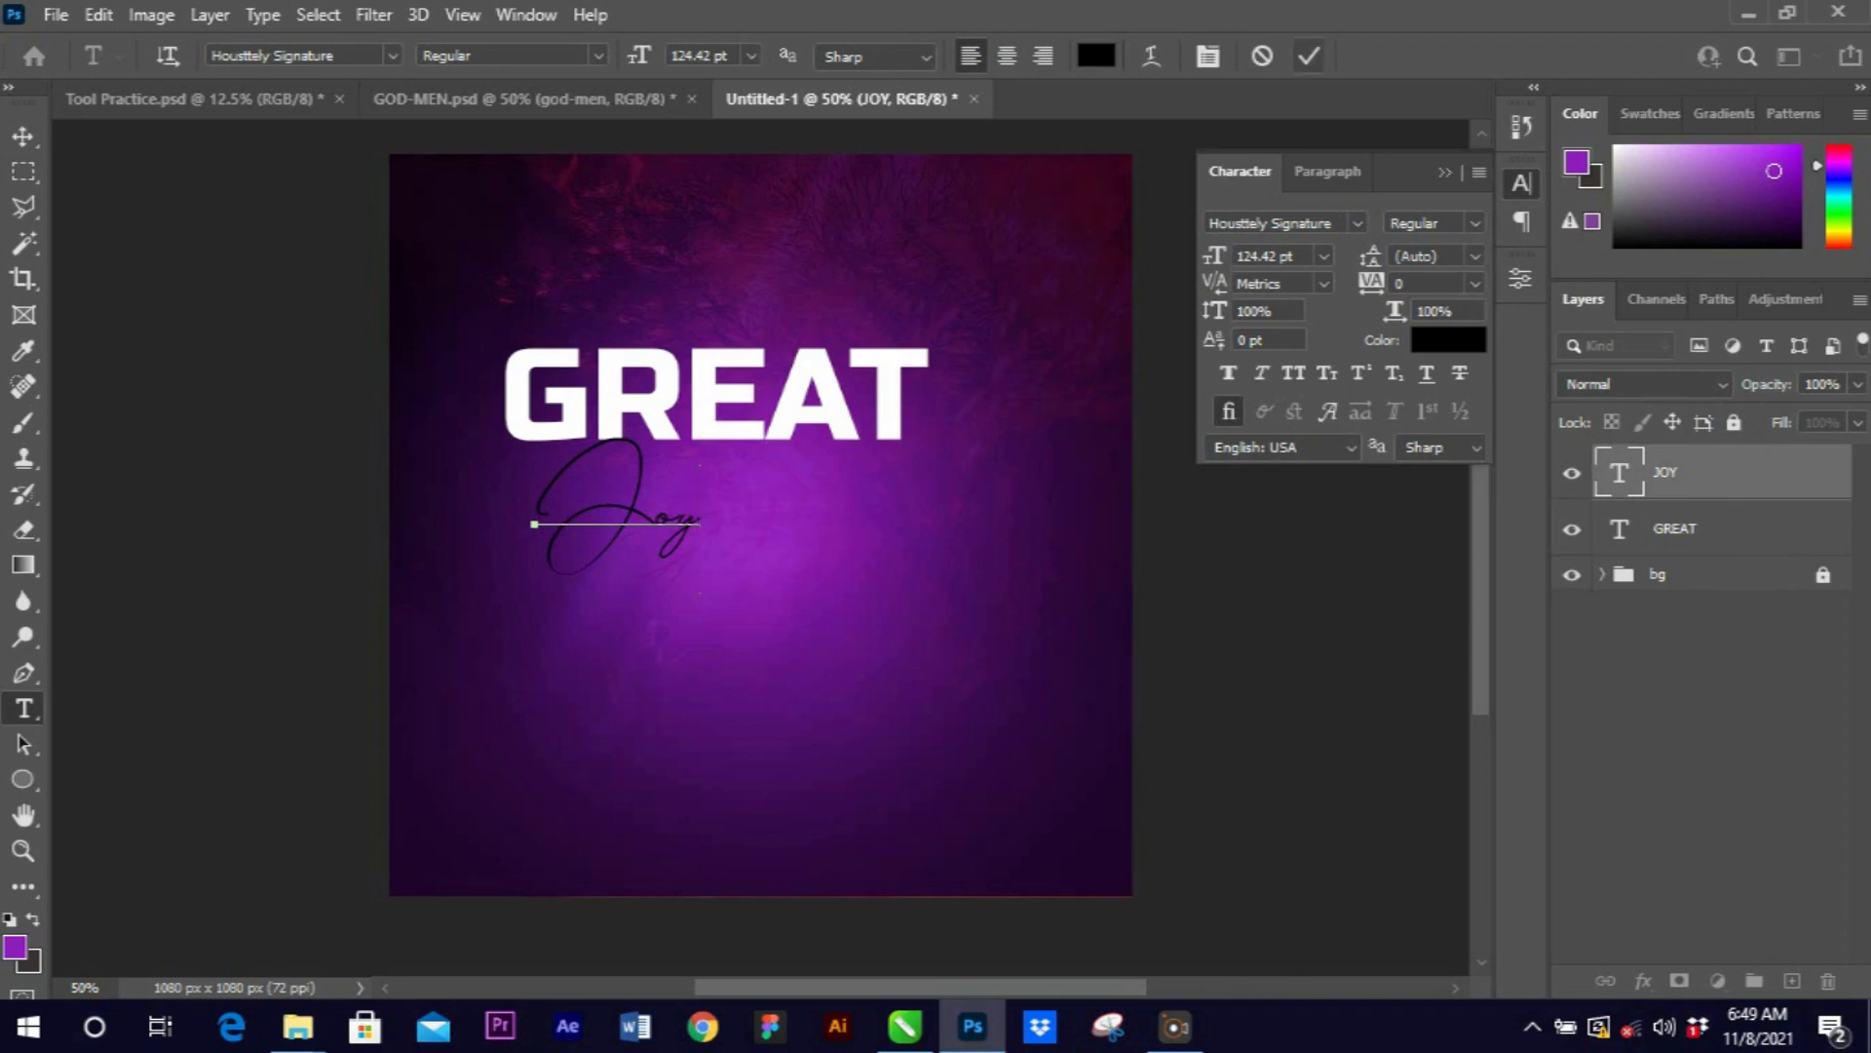
{"action": "key", "text": "ctrl"}
{"action": "key", "text": "ctrl+a"}
{"action": "type", "text": "Great"}
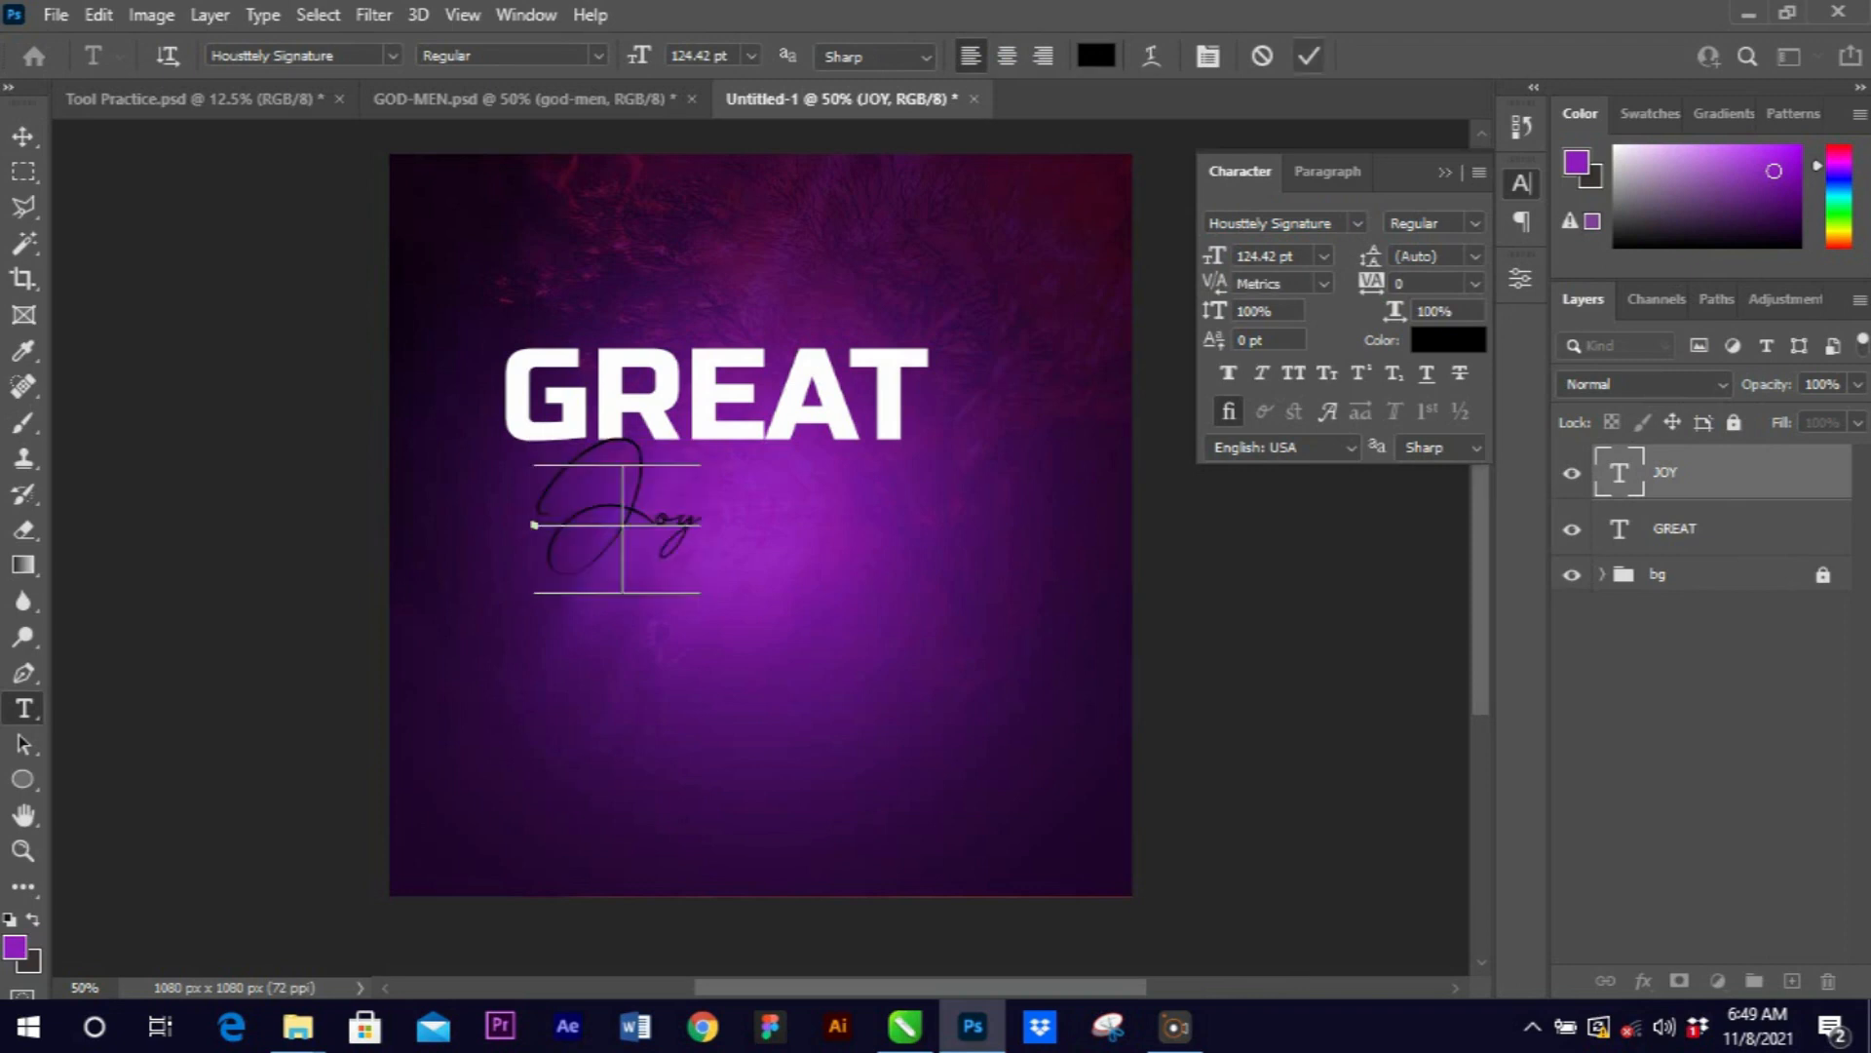
{"action": "key", "text": "ctrl+Return"}
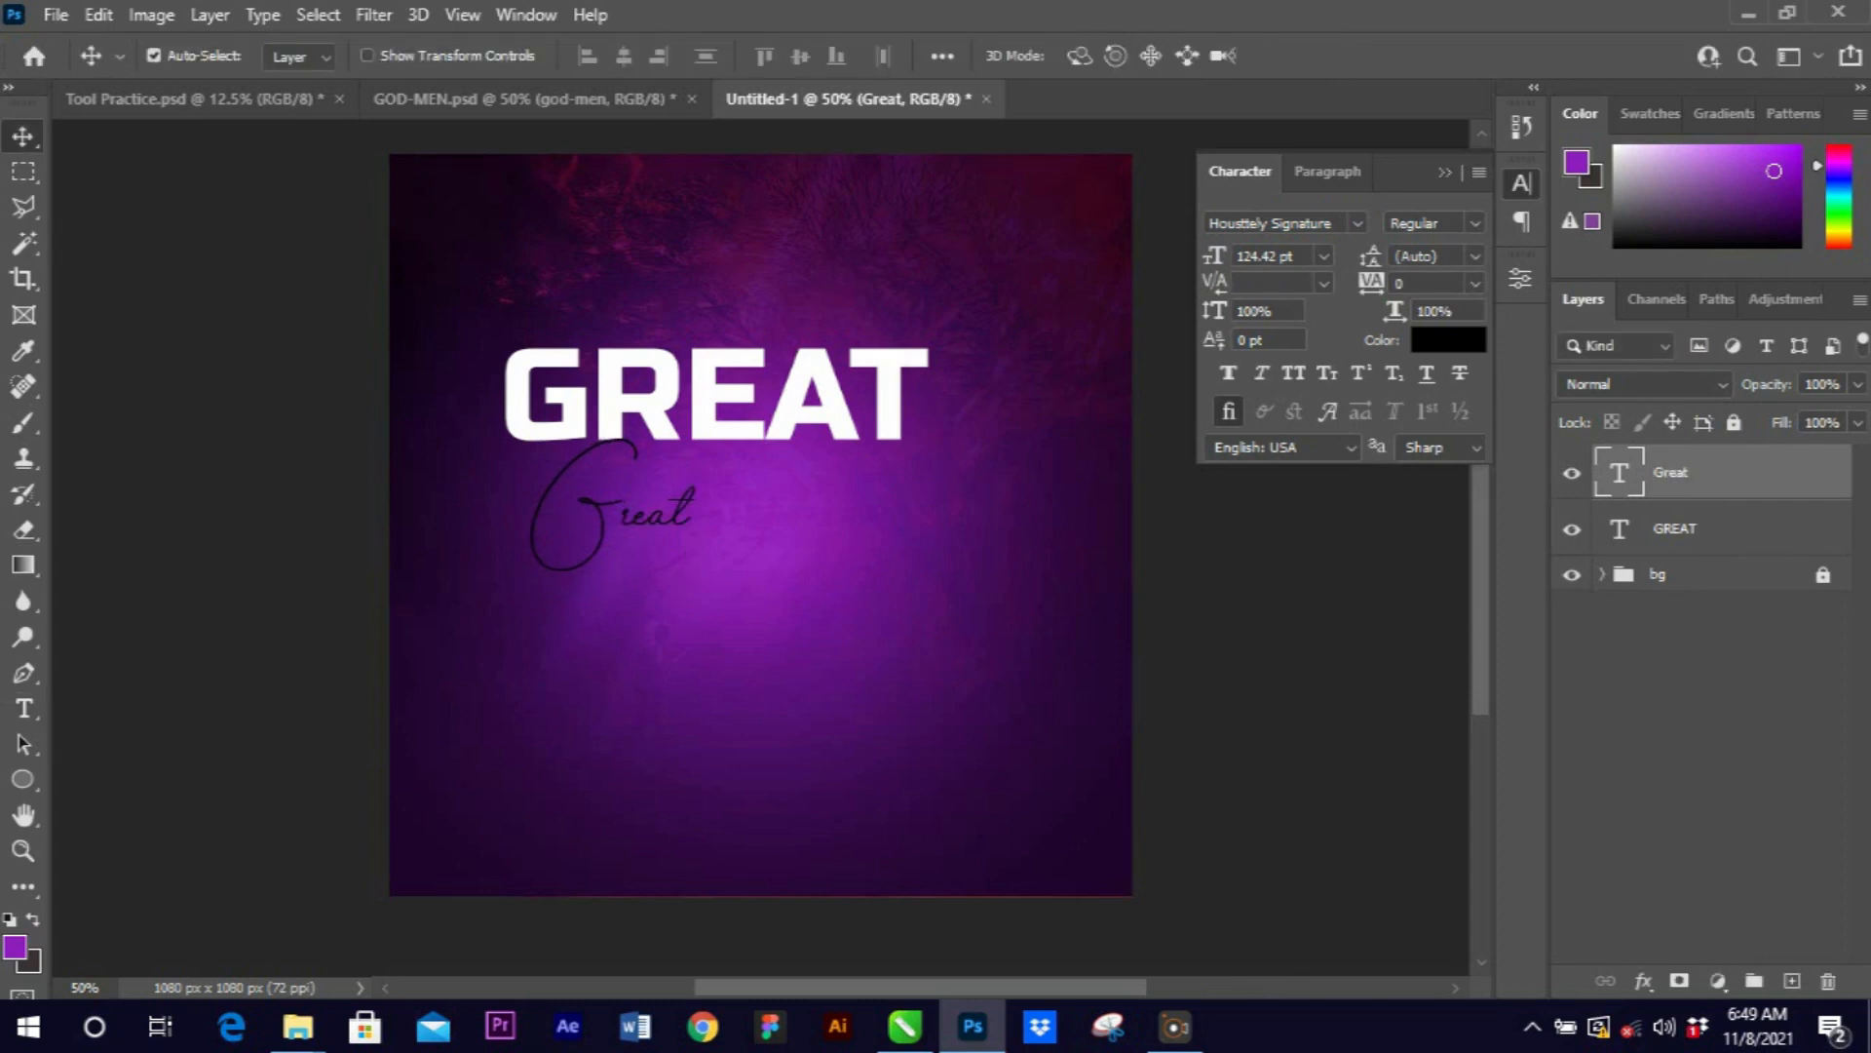
Change the wording of the white GREAT text to JOY and move the script Great text clear beneath it.
{"action": "double_click", "coordinate": [1619, 529]}
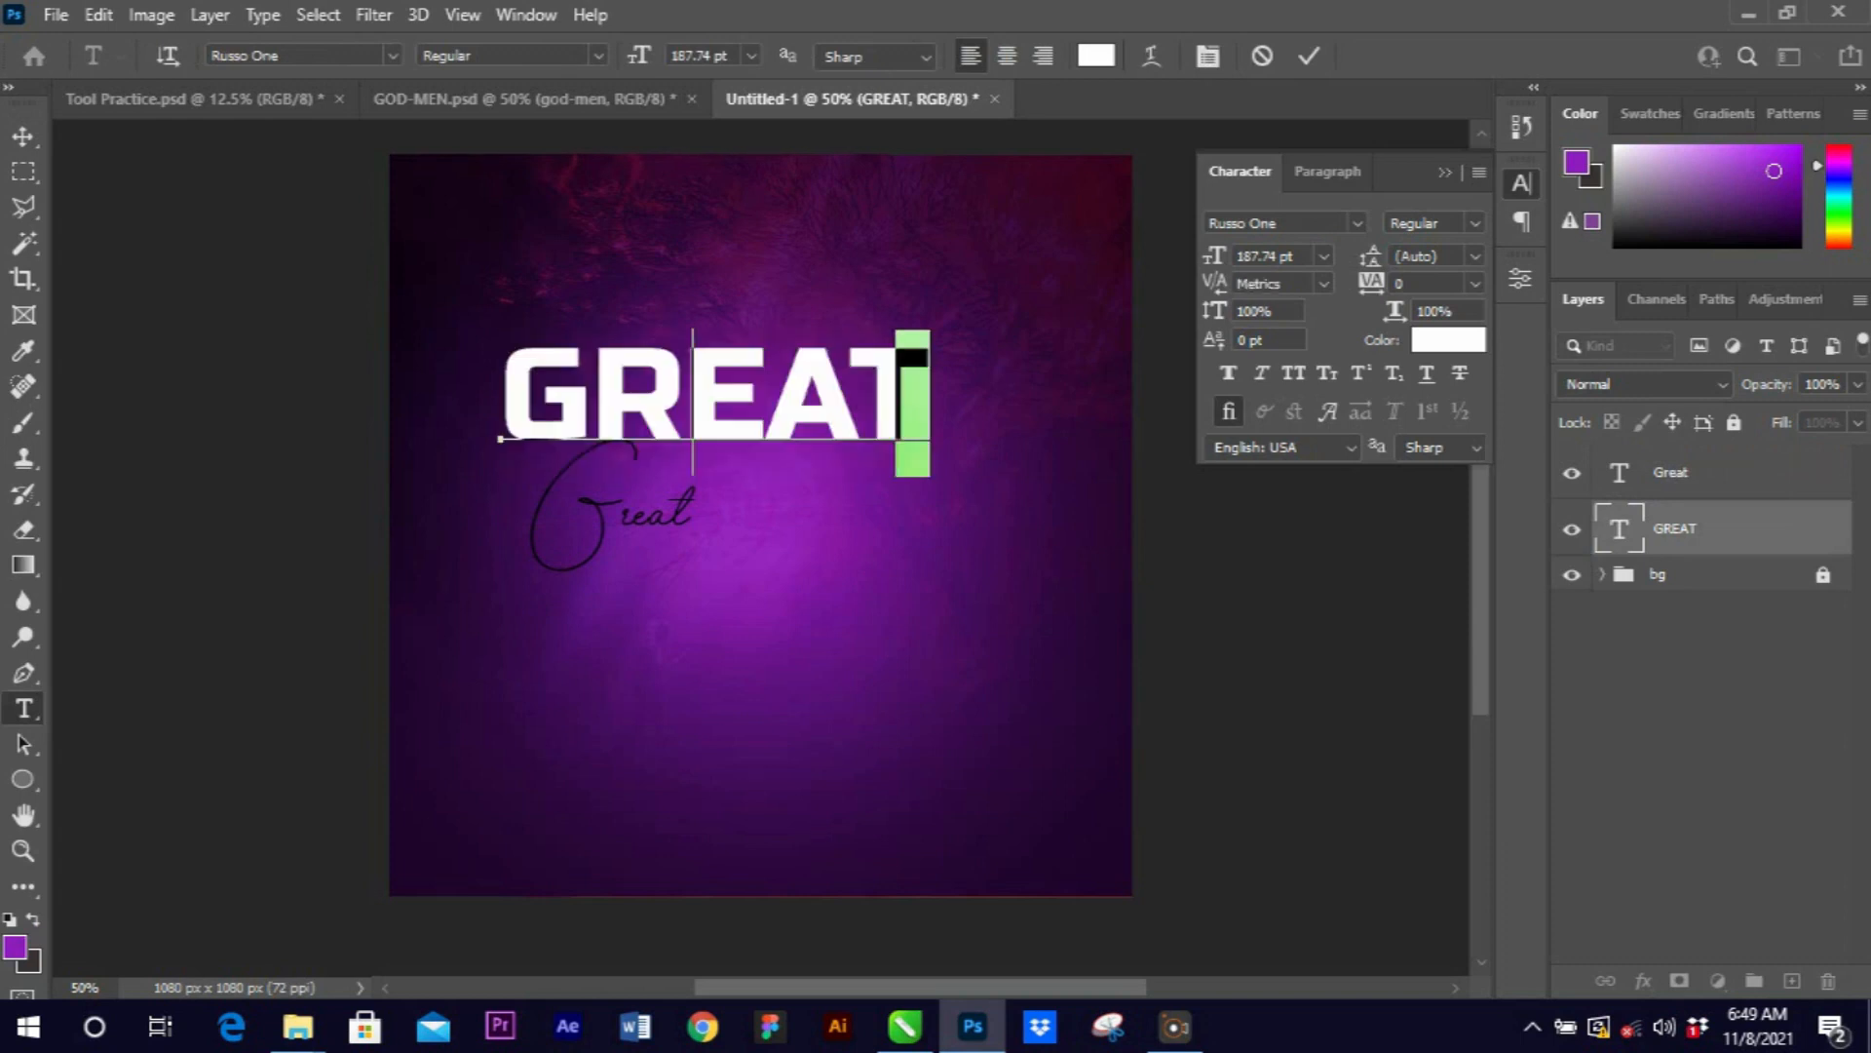
{"action": "type", "text": "joy"}
{"action": "key", "text": "ctrl+a"}
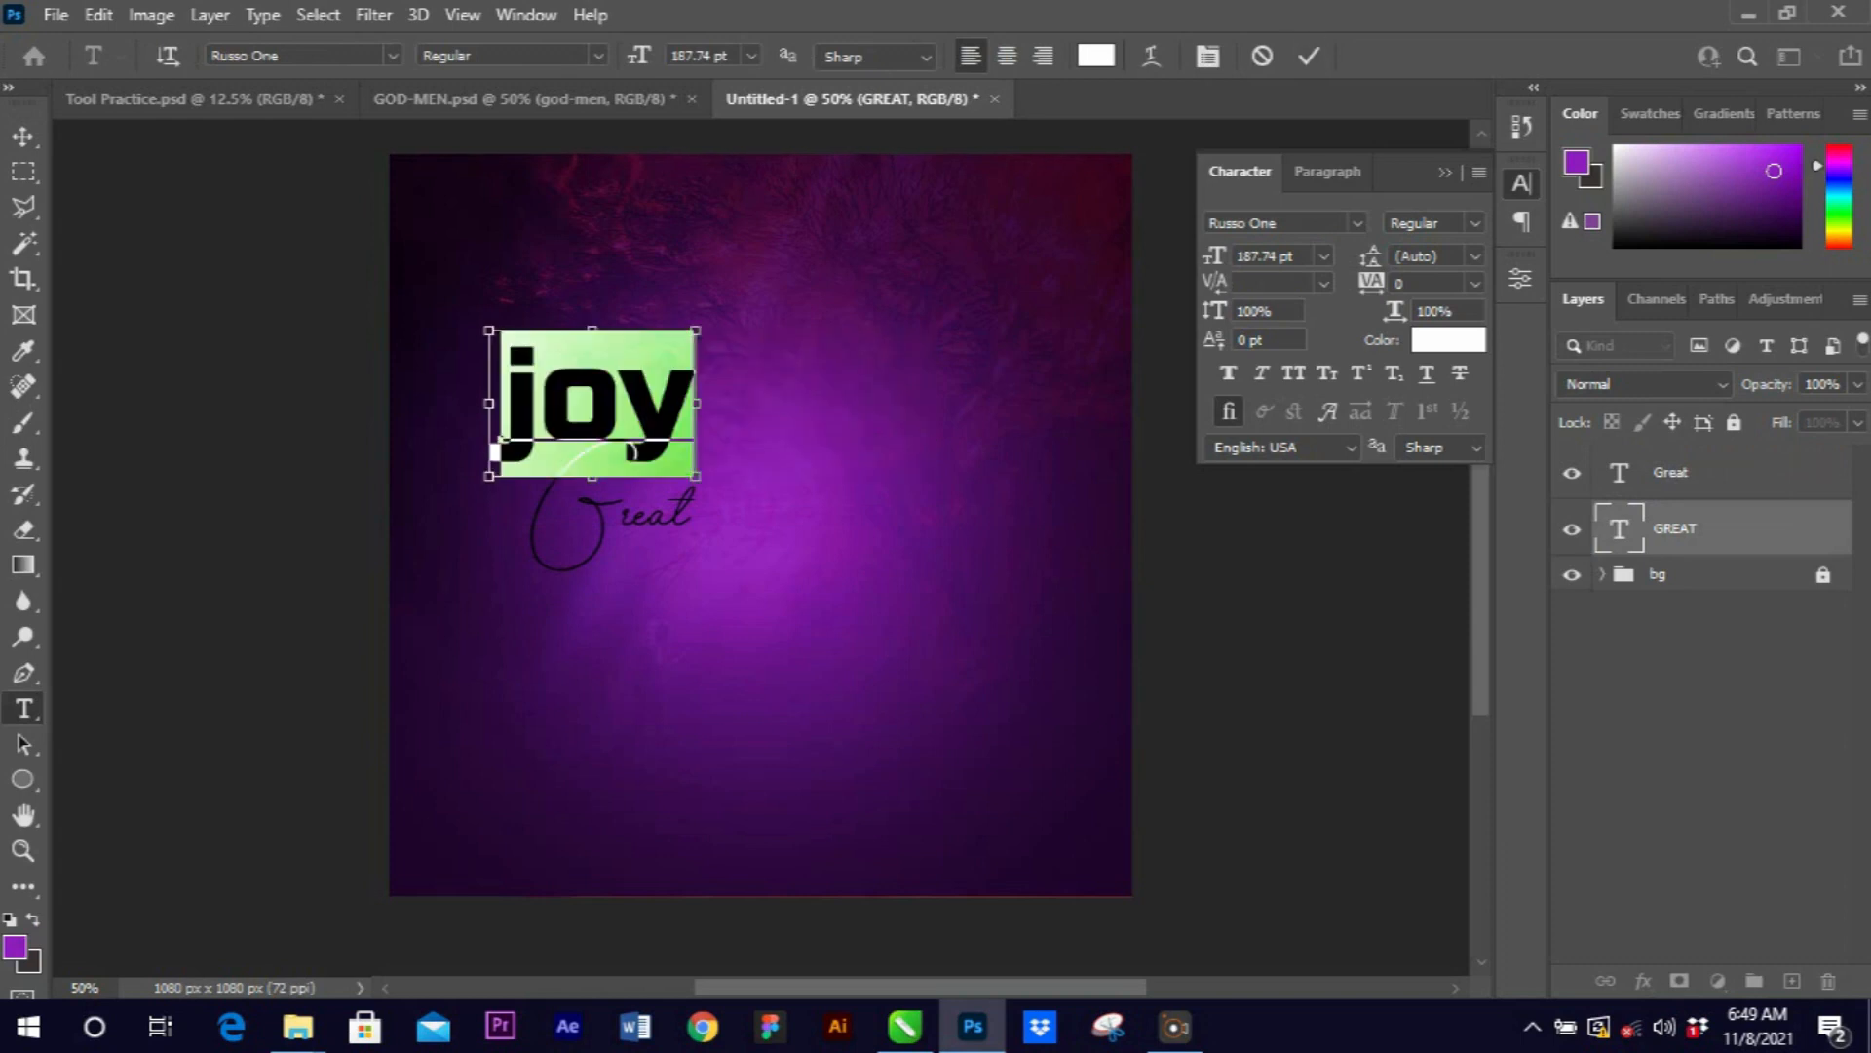
{"action": "type", "text": "JOY"}
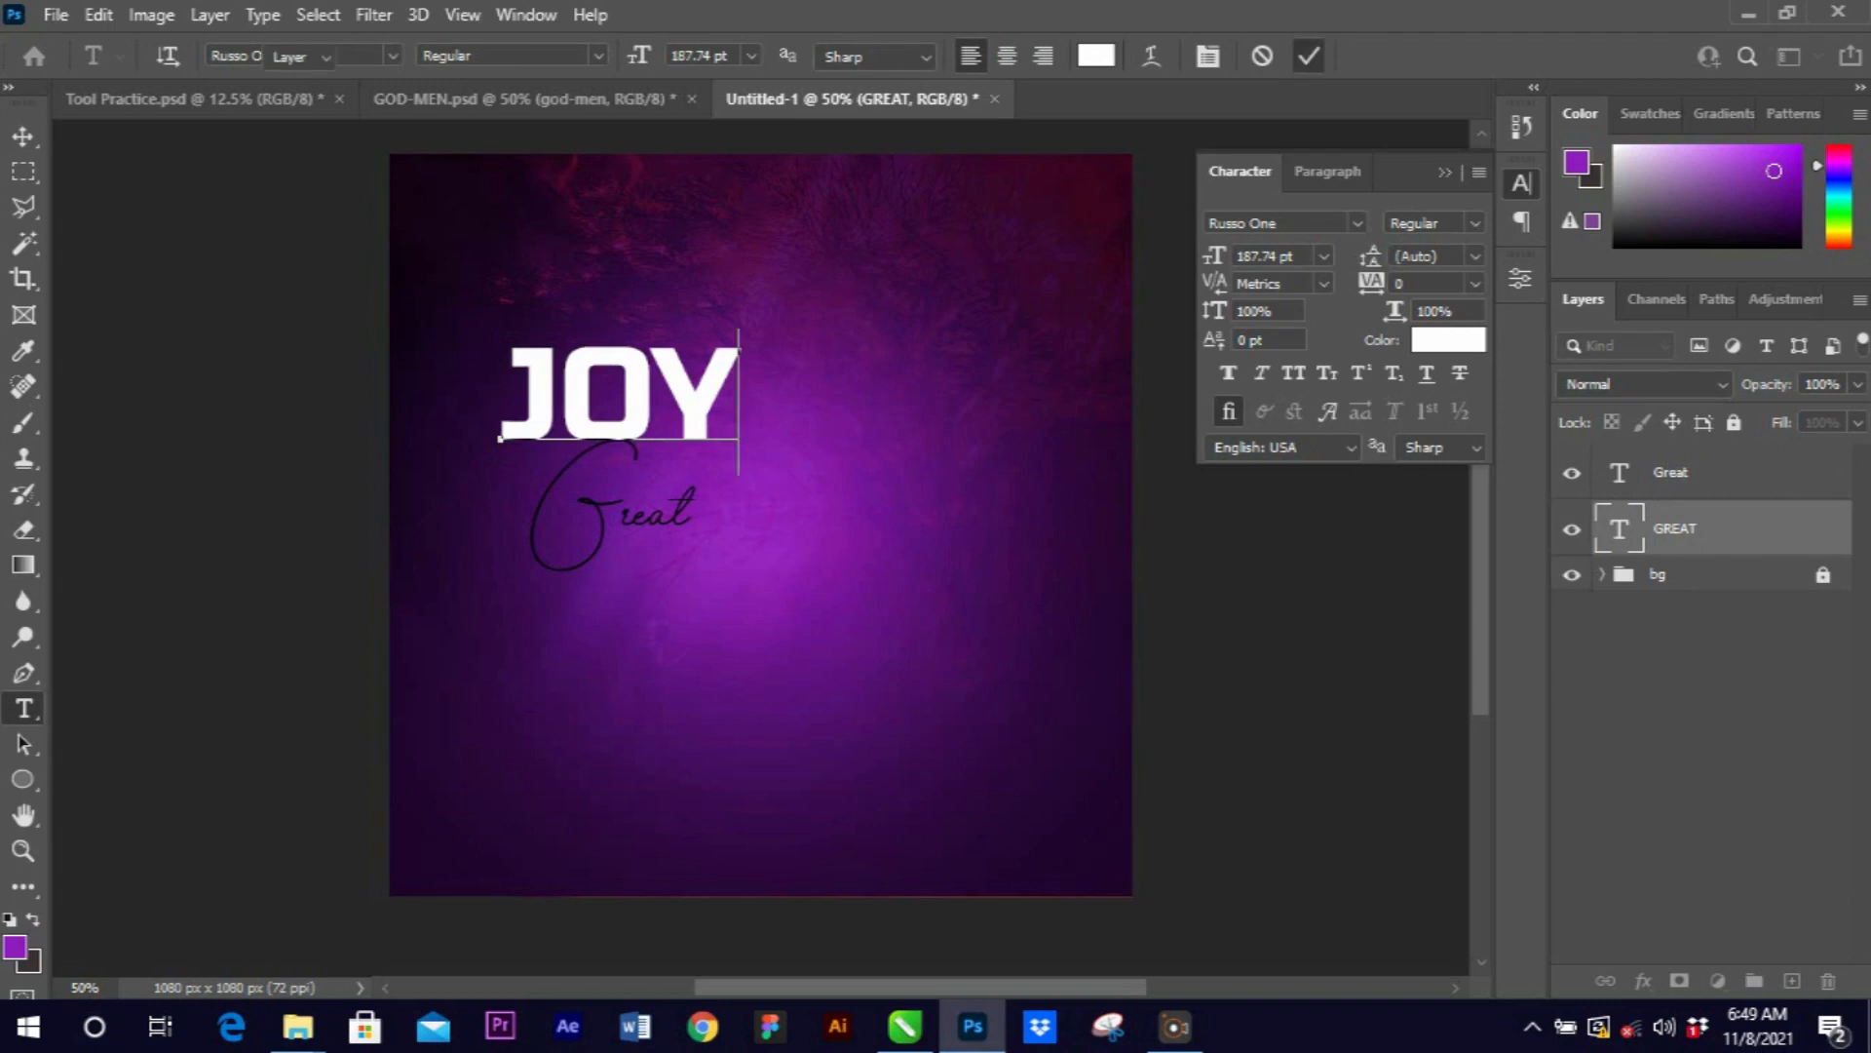
{"action": "left_click_drag", "start_coordinate": [612, 502], "coordinate": [605, 611]}
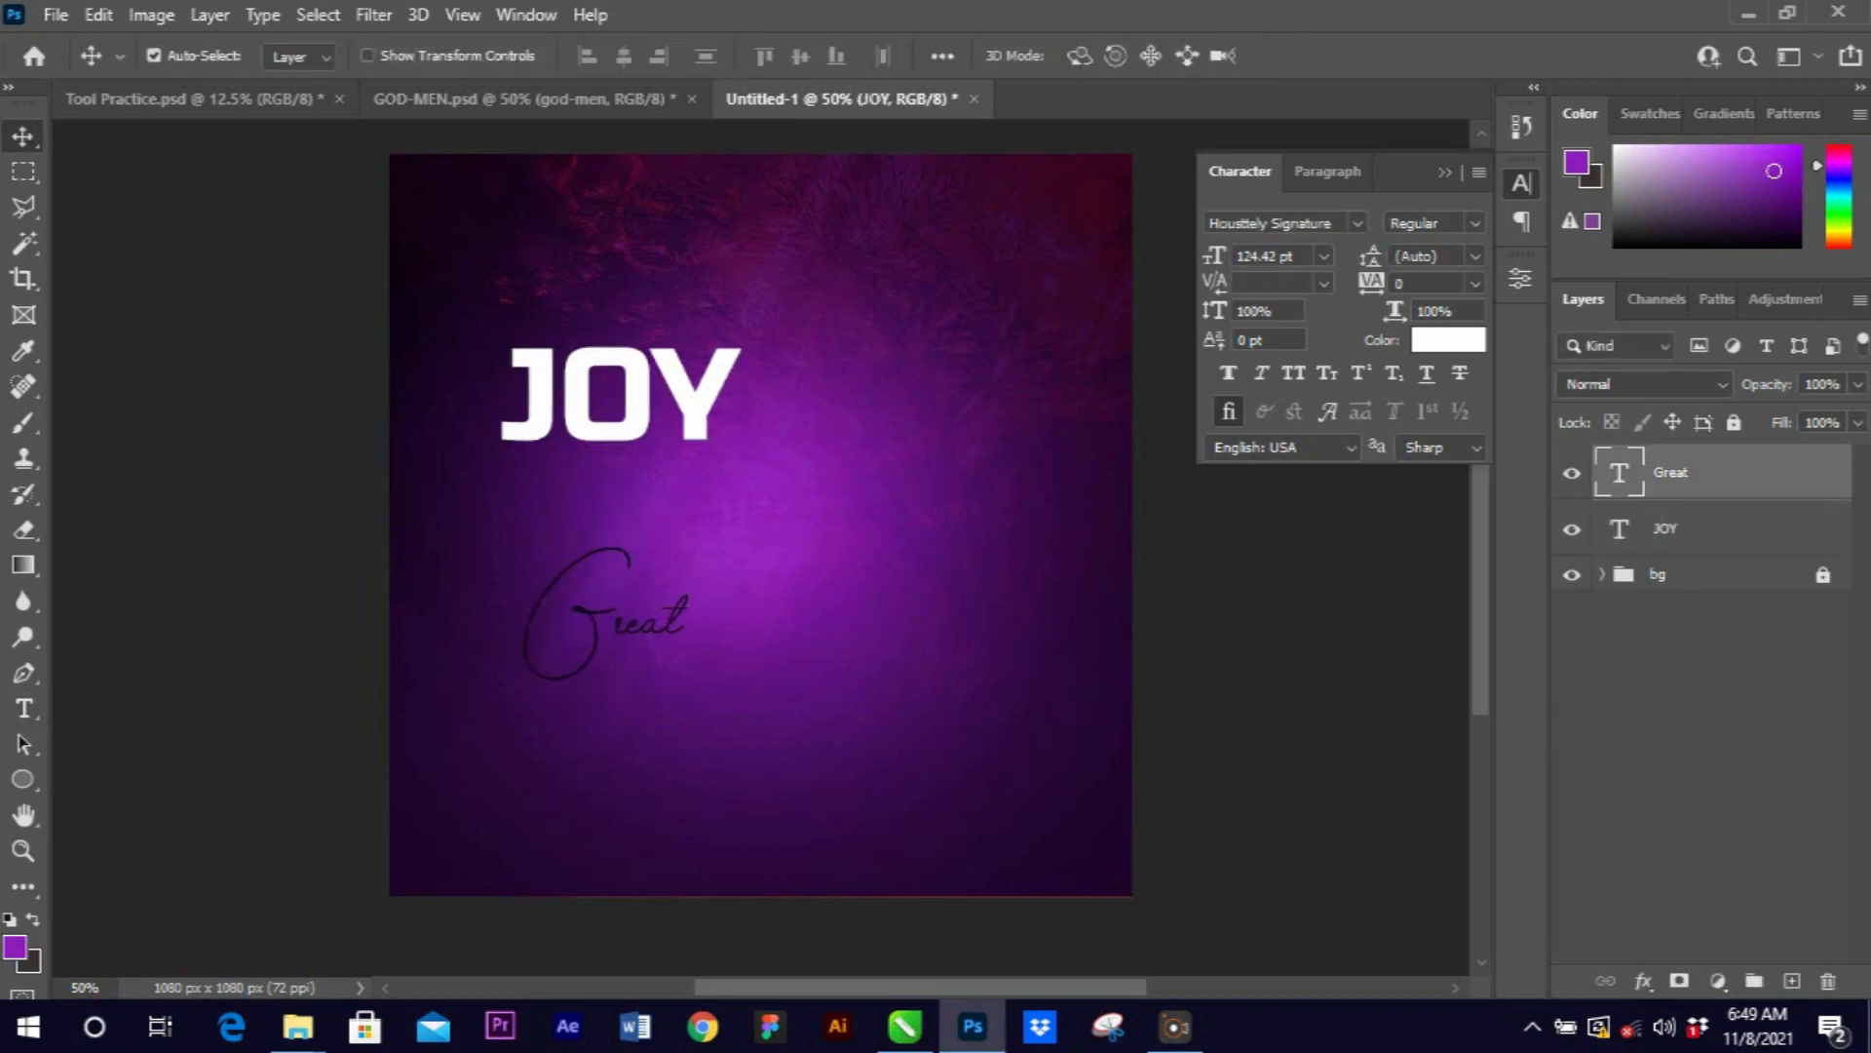
Set the script Great text's colour to light purple (dd7aff).
{"action": "left_click", "coordinate": [1448, 339]}
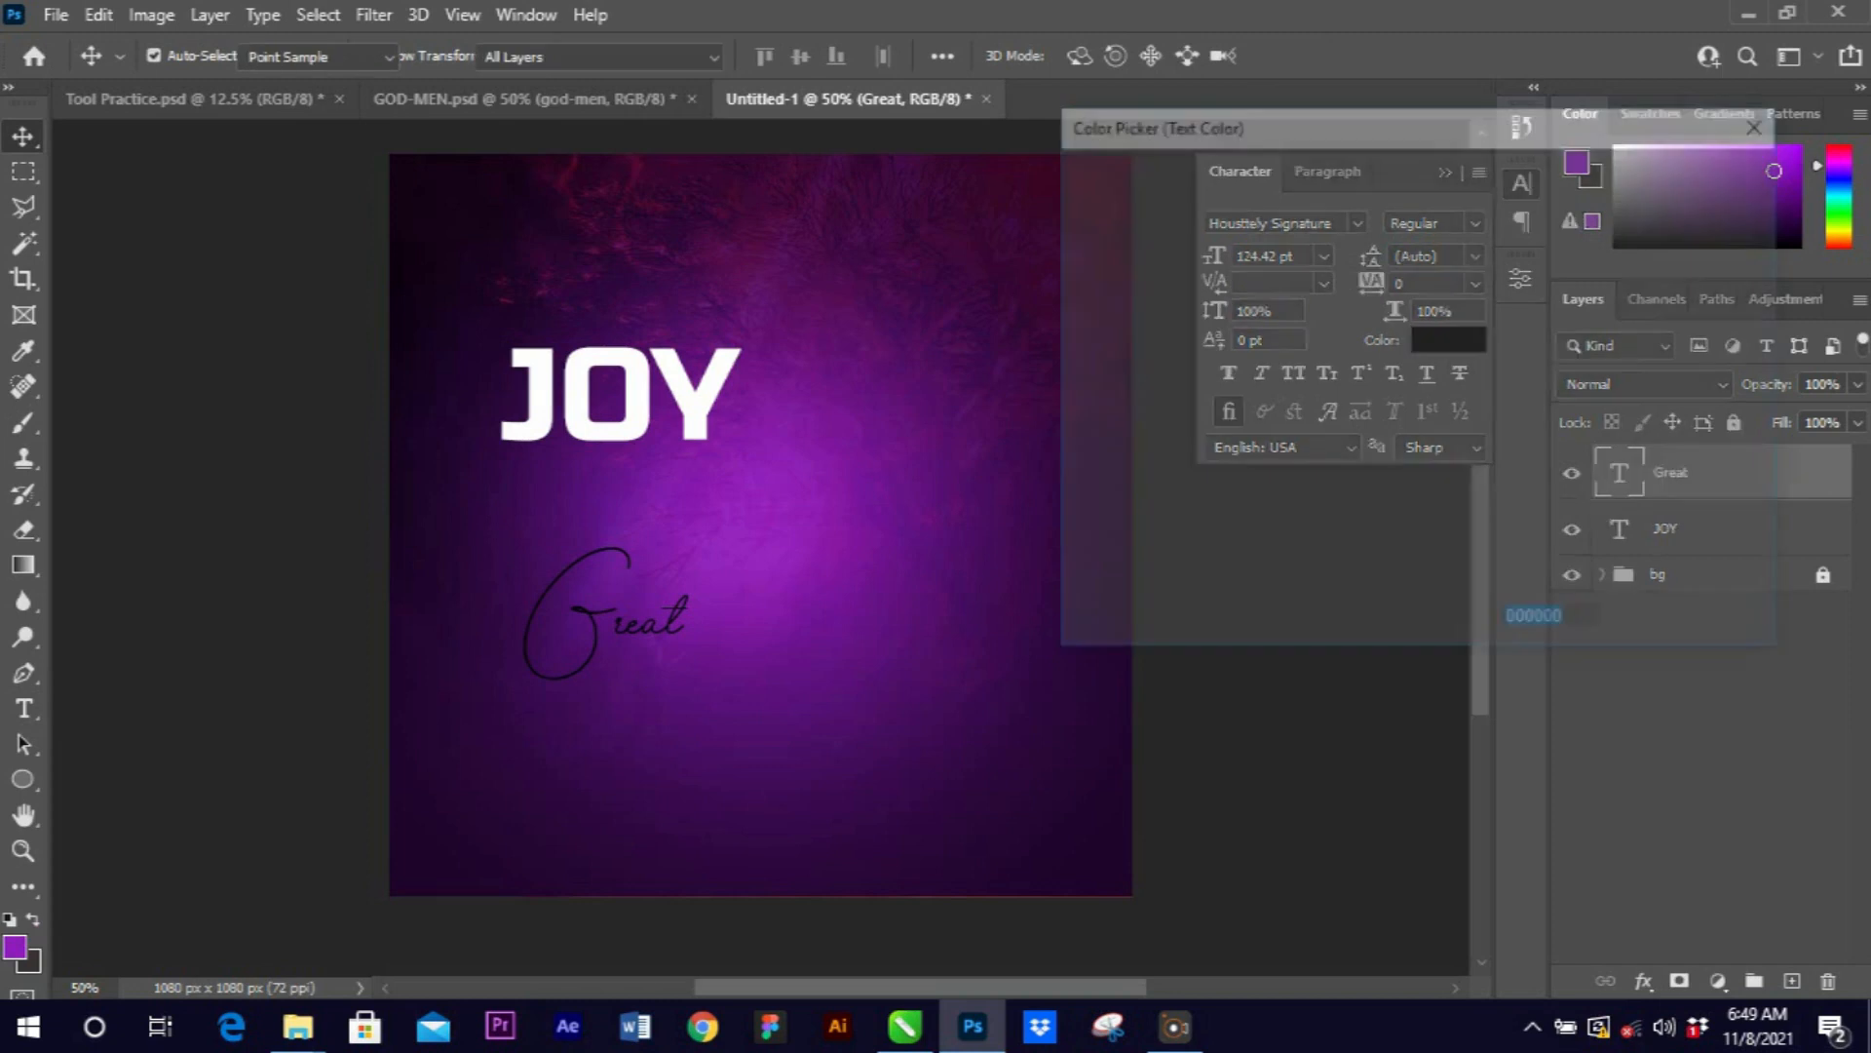
{"action": "type", "text": "be00ff"}
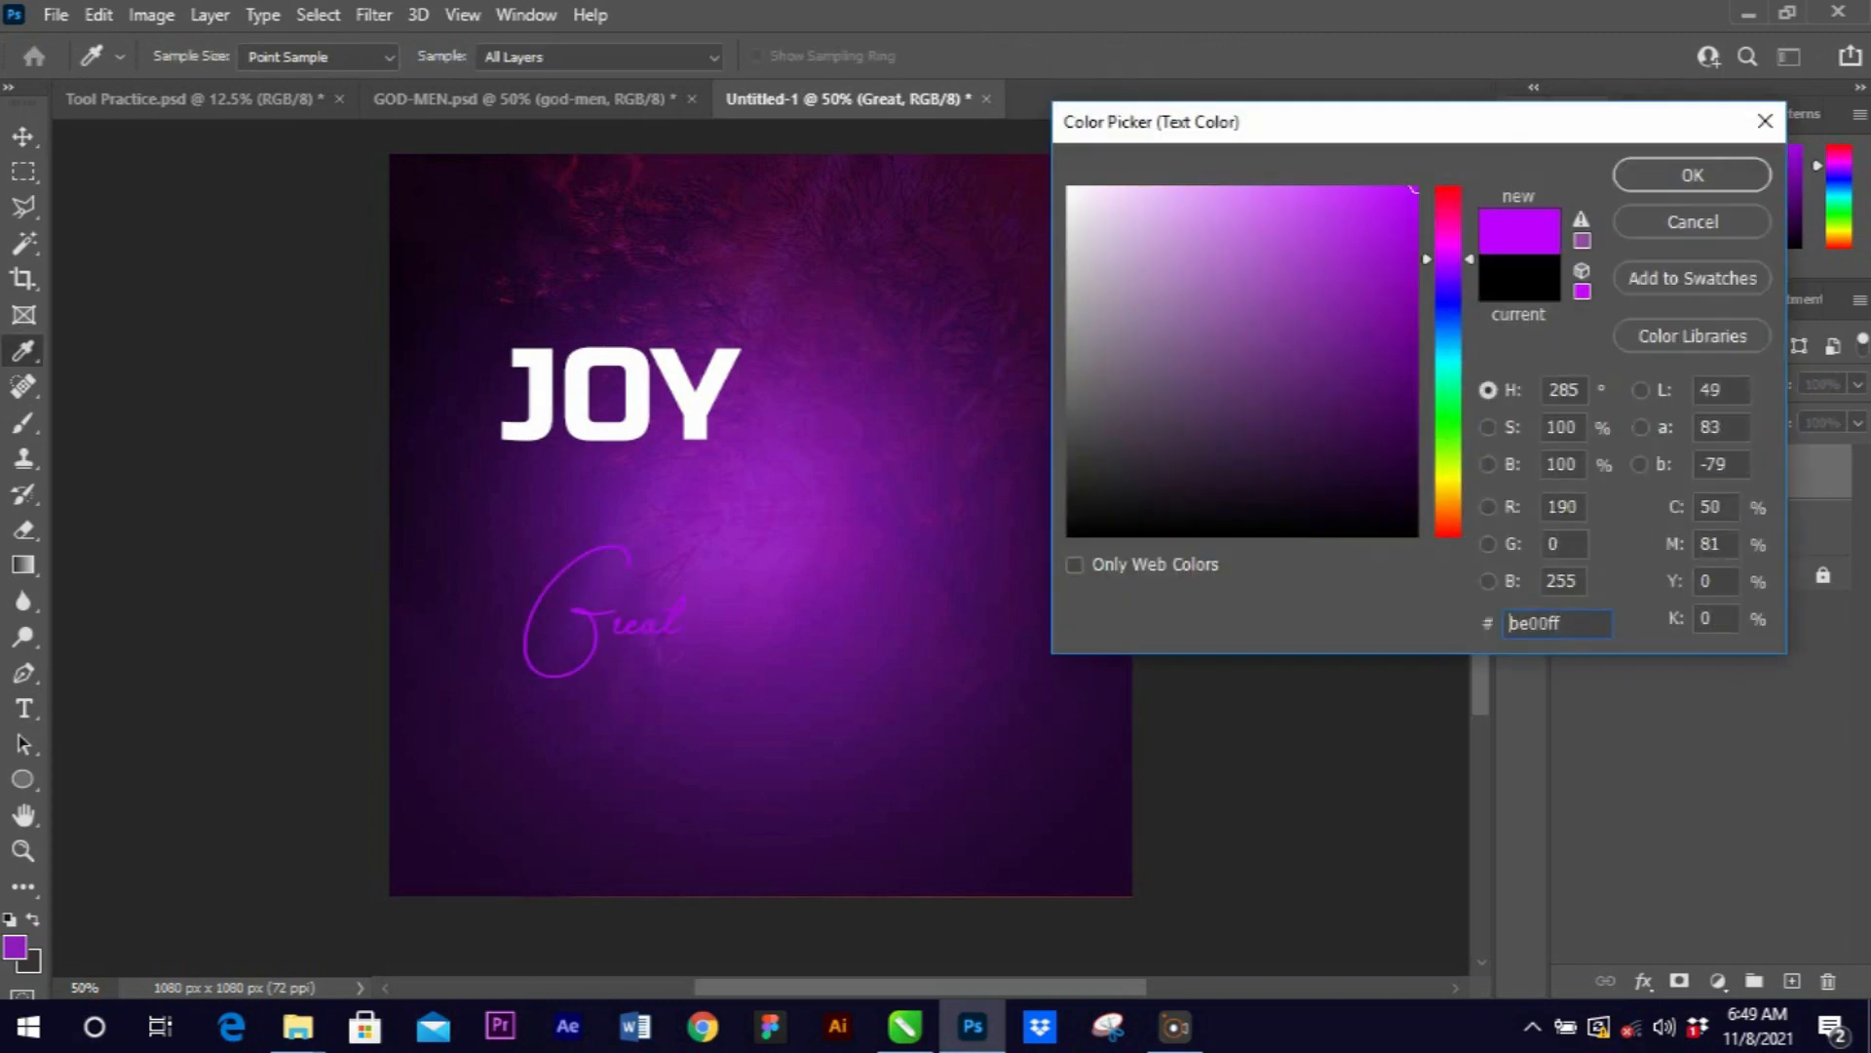
{"action": "left_click", "coordinate": [1112, 187]}
{"action": "left_click", "coordinate": [1249, 188]}
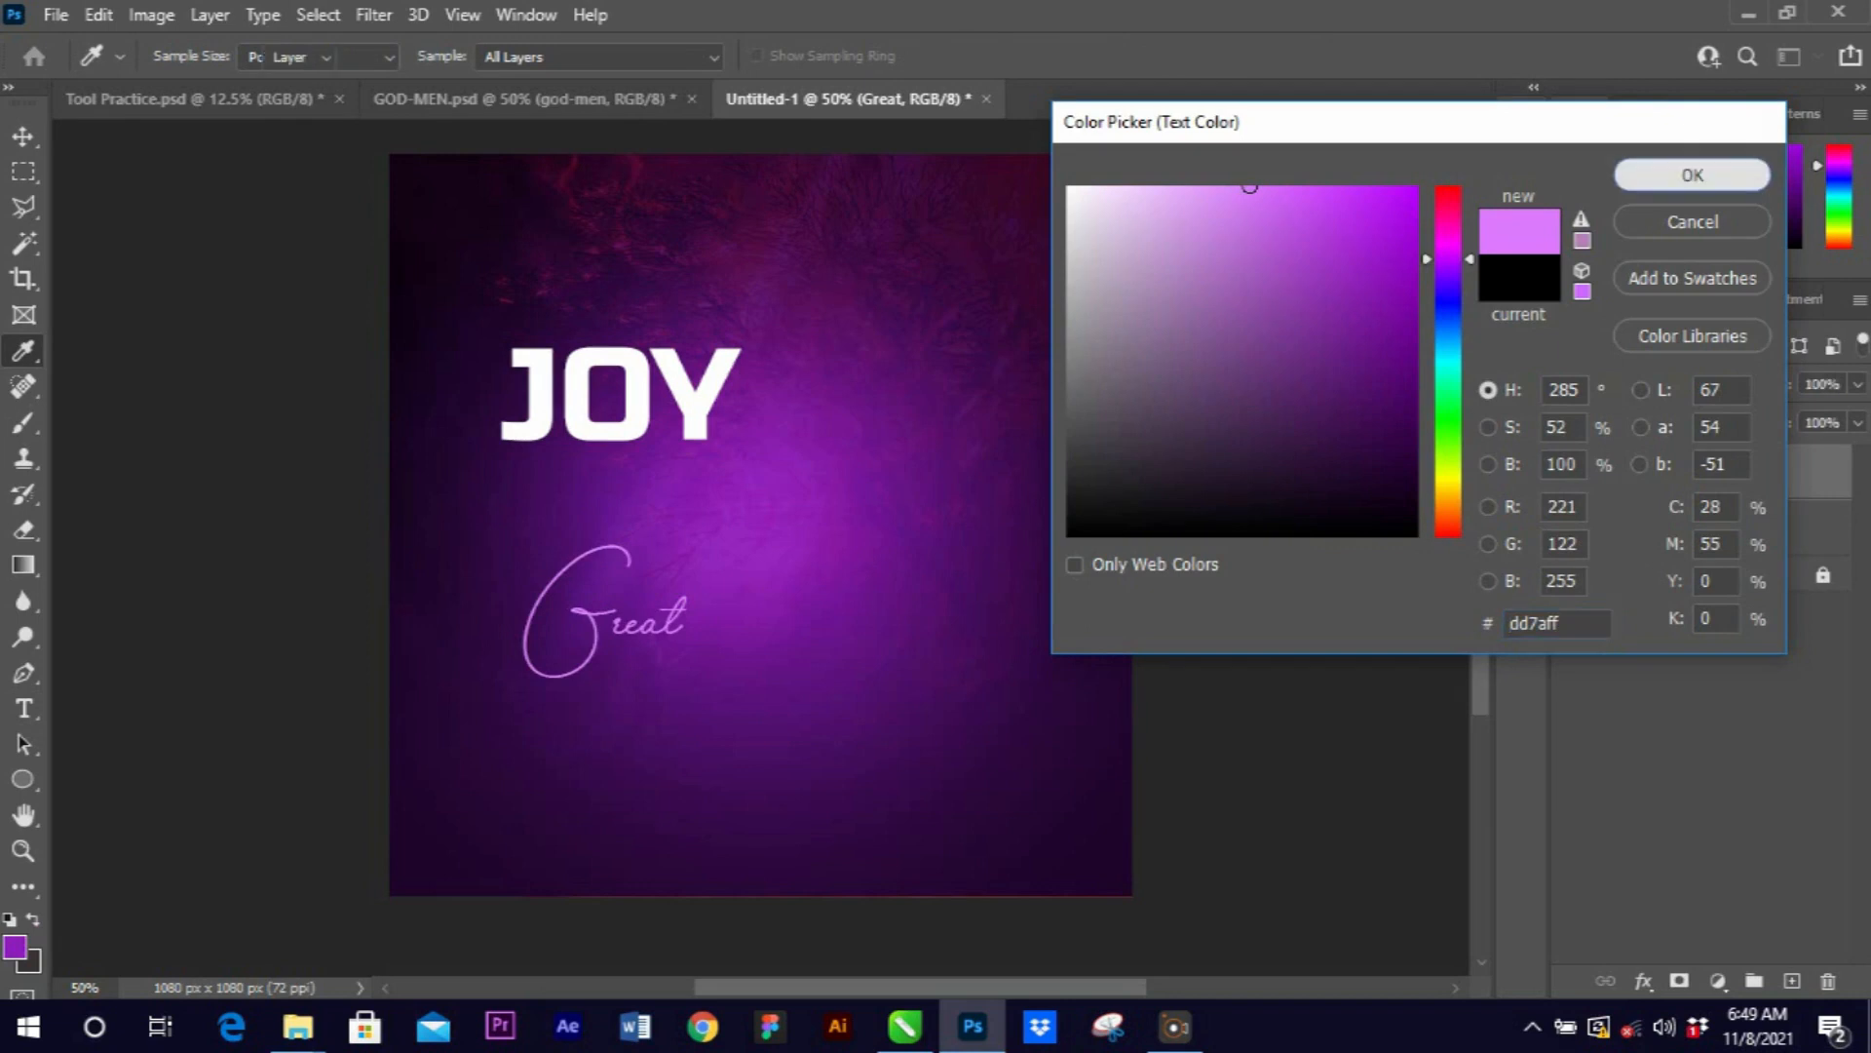
{"action": "left_click", "coordinate": [1693, 174]}
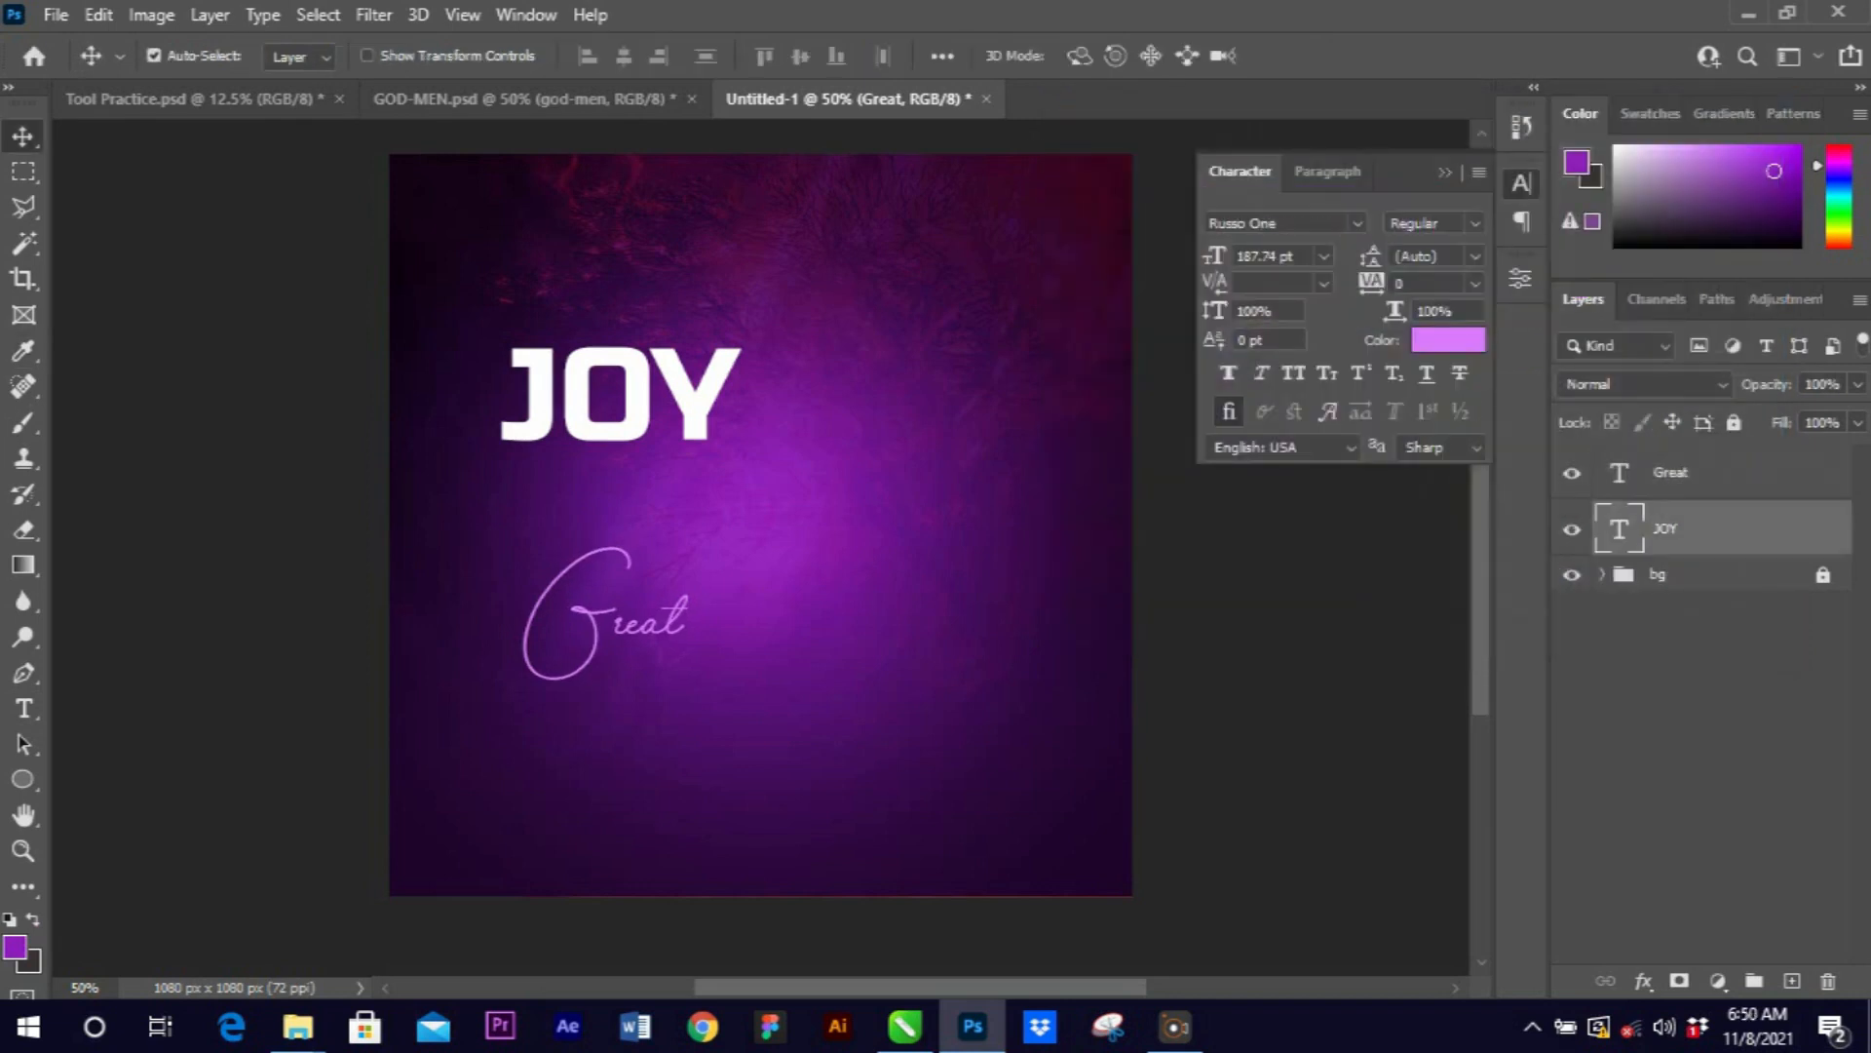
Scale the JOY text to about 156%, move it lower on the flyer and place the script Great text over its letter O.
{"action": "key", "text": "ctrl+t"}
{"action": "left_click_drag", "start_coordinate": [741, 475], "coordinate": [875, 556]}
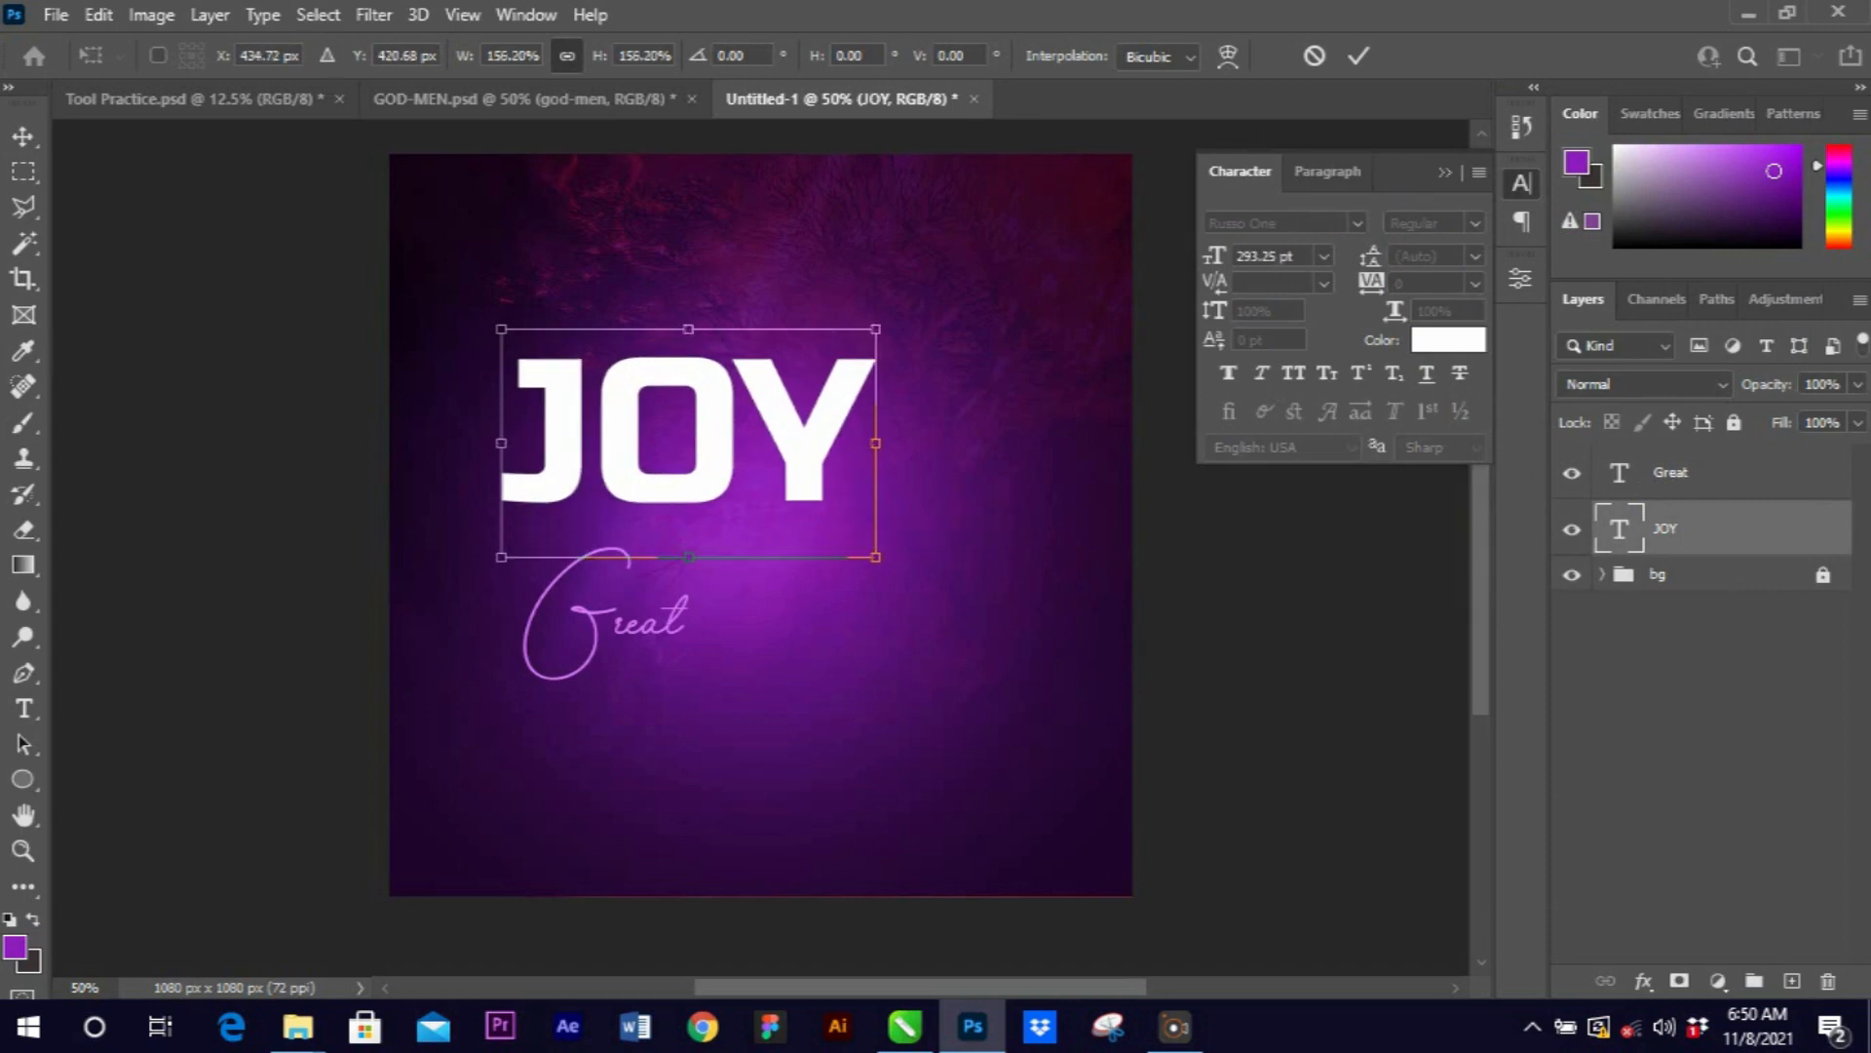
{"action": "key", "text": "Return"}
{"action": "left_click_drag", "start_coordinate": [726, 458], "coordinate": [704, 639]}
{"action": "mouse_move", "coordinate": [671, 554]}
{"action": "left_mouse_down"}
{"action": "mouse_move", "coordinate": [576, 553]}
{"action": "mouse_move", "coordinate": [690, 545]}
{"action": "left_mouse_up"}
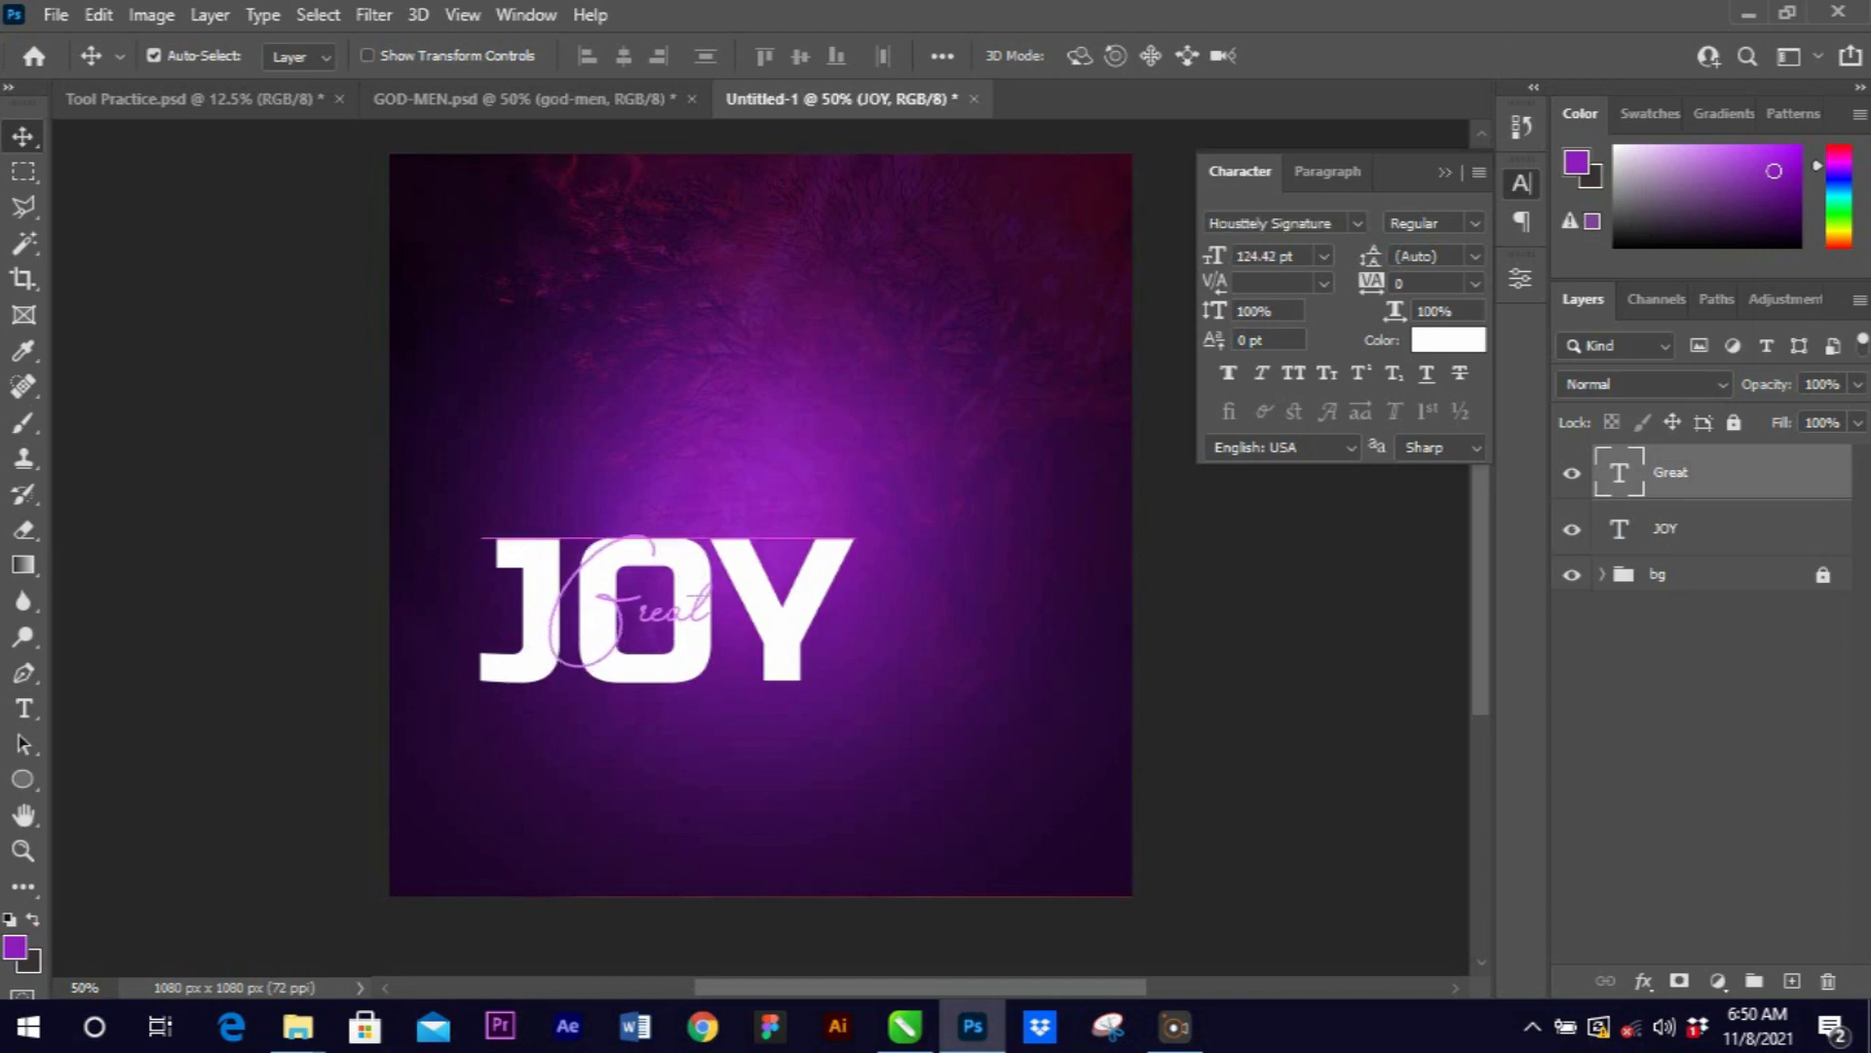
Try purple shades for the script Great text, then set its colour to teal (1acfc4).
{"action": "left_click", "coordinate": [1447, 340]}
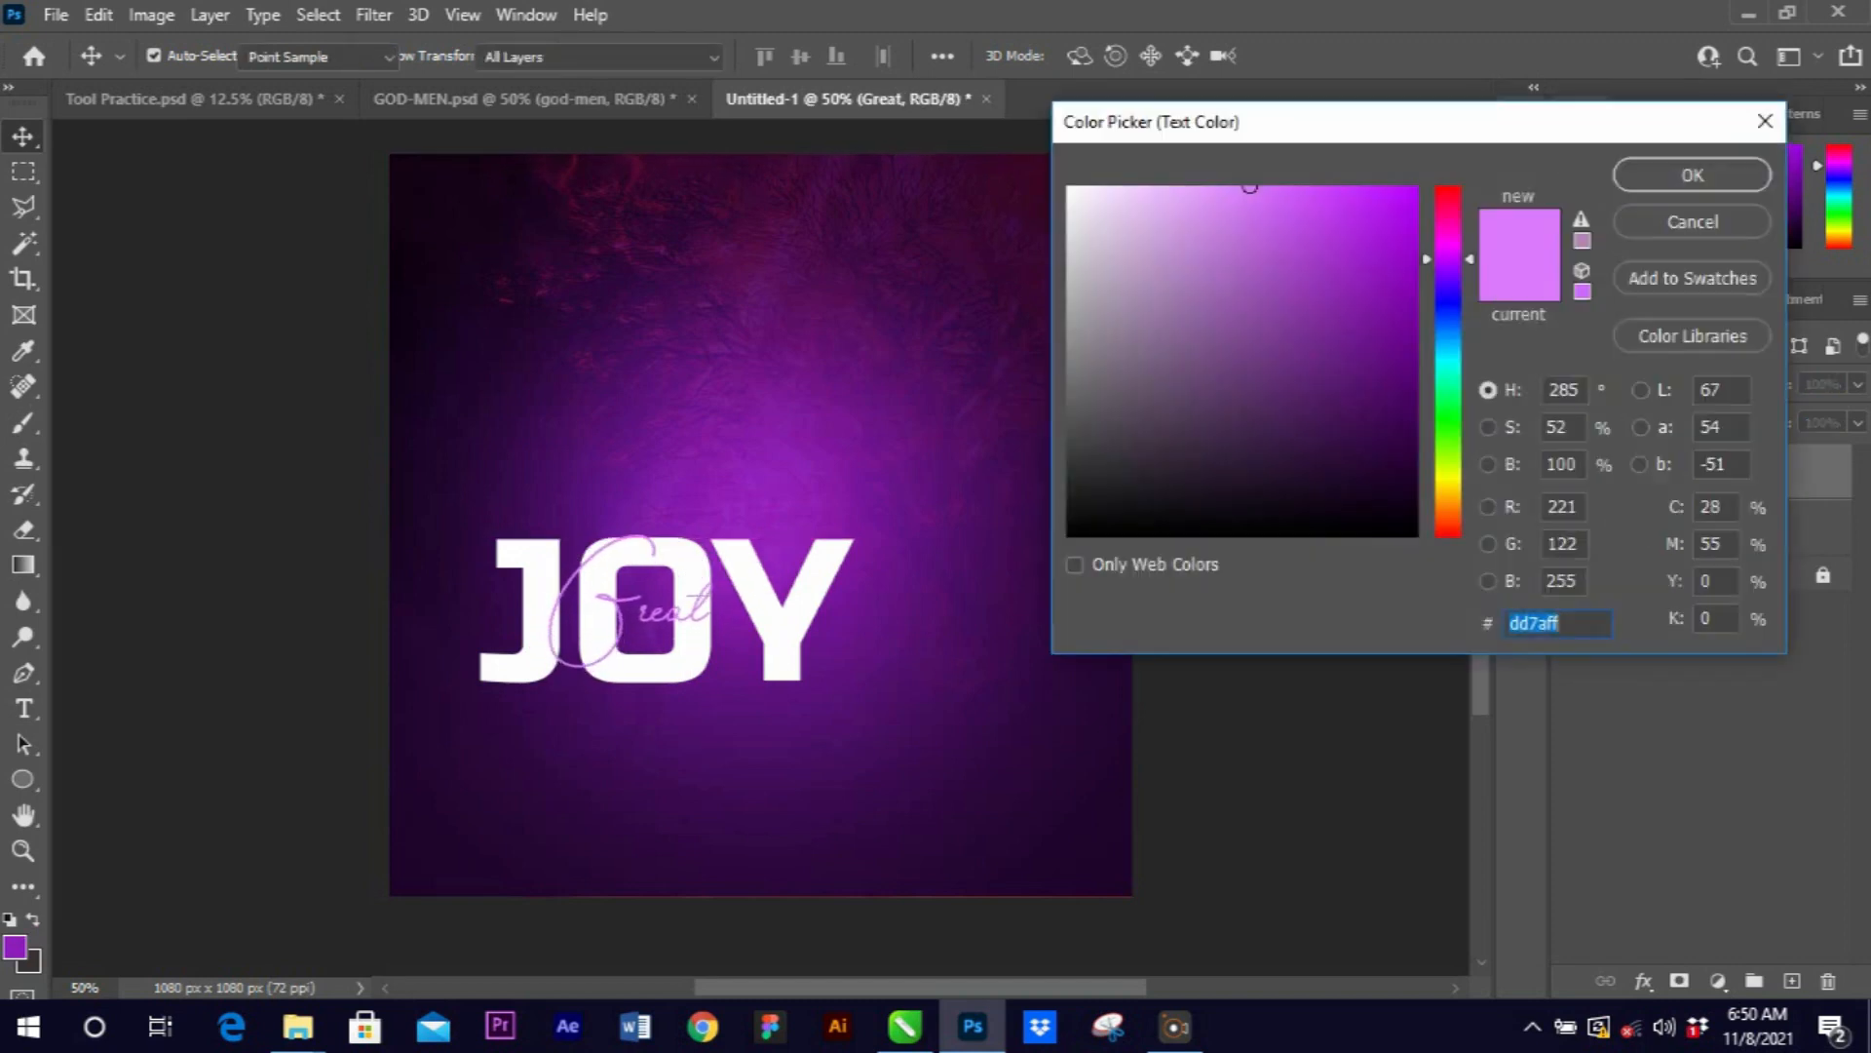
{"action": "left_click_drag", "start_coordinate": [1292, 294], "coordinate": [1387, 266]}
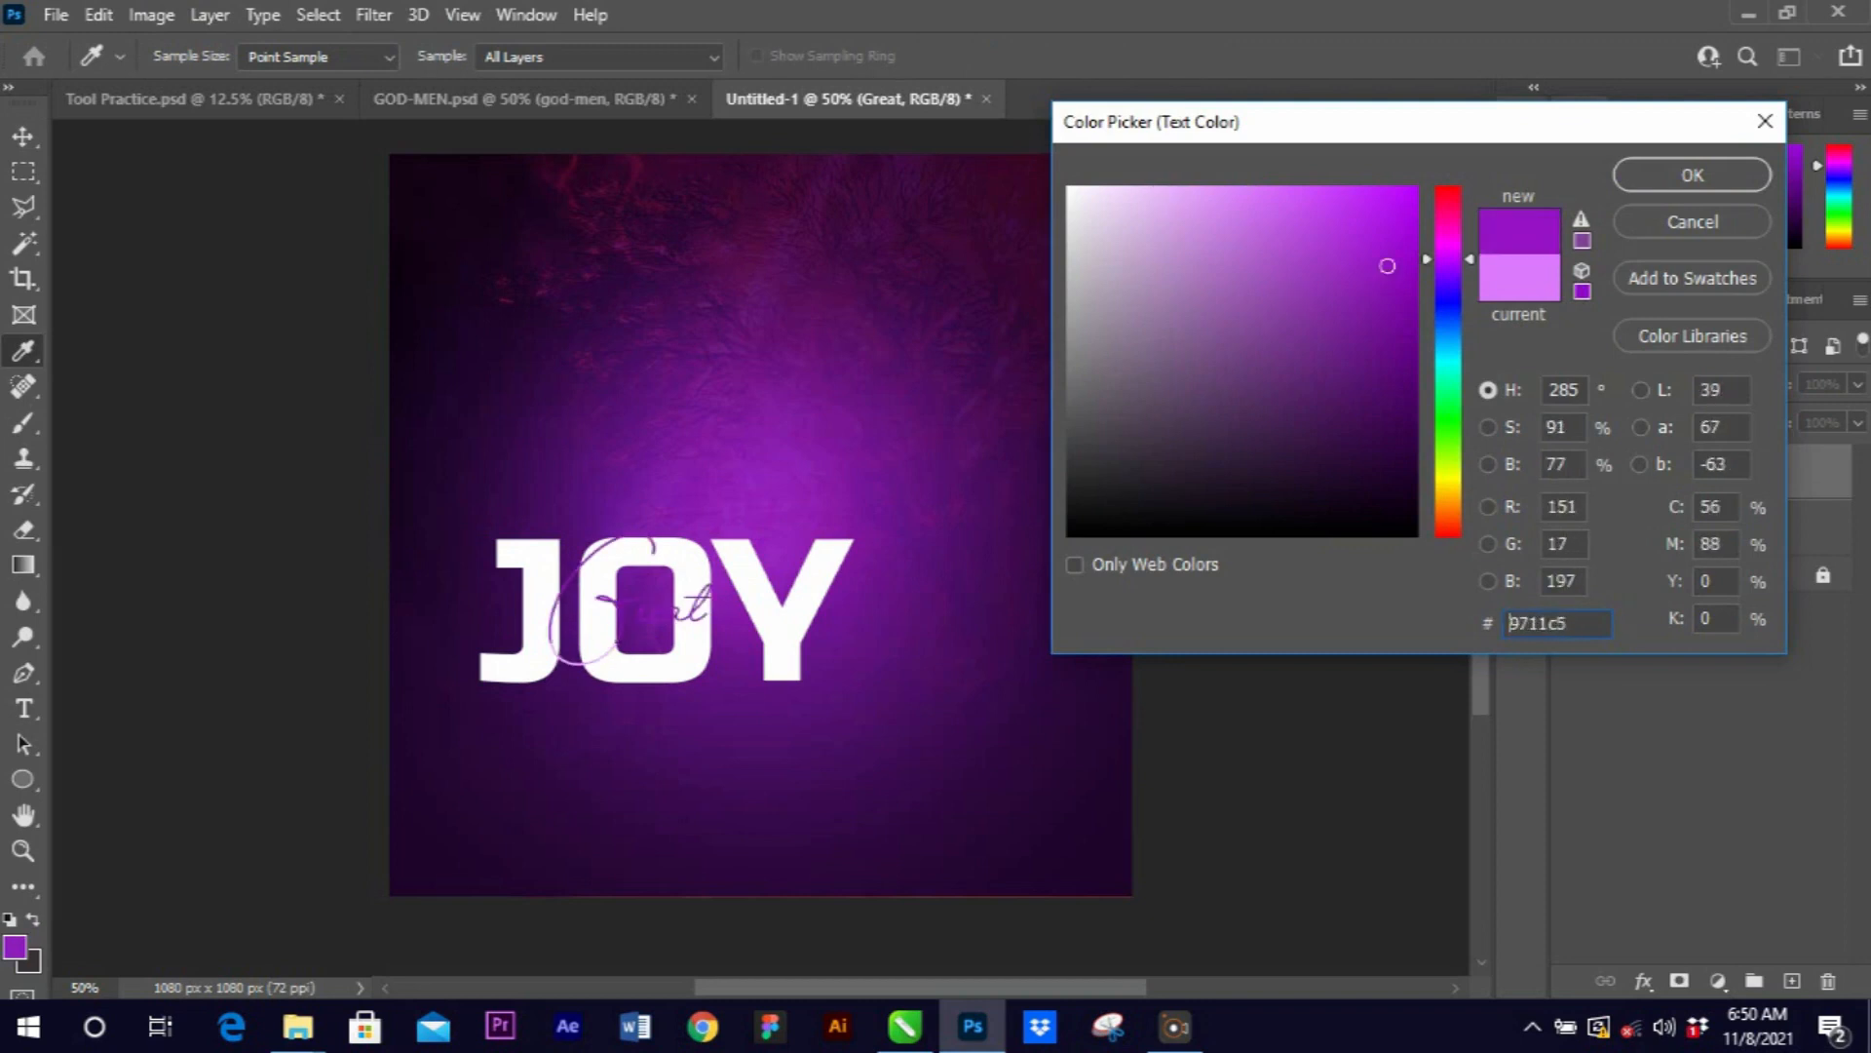
{"action": "left_click", "coordinate": [1448, 484]}
{"action": "left_click_drag", "start_coordinate": [1449, 485], "coordinate": [1449, 489]}
{"action": "left_click", "coordinate": [1393, 302]}
{"action": "mouse_move", "coordinate": [1449, 283]}
{"action": "left_mouse_down"}
{"action": "mouse_move", "coordinate": [1449, 455]}
{"action": "mouse_move", "coordinate": [1448, 255]}
{"action": "left_mouse_up"}
{"action": "left_click", "coordinate": [1385, 391]}
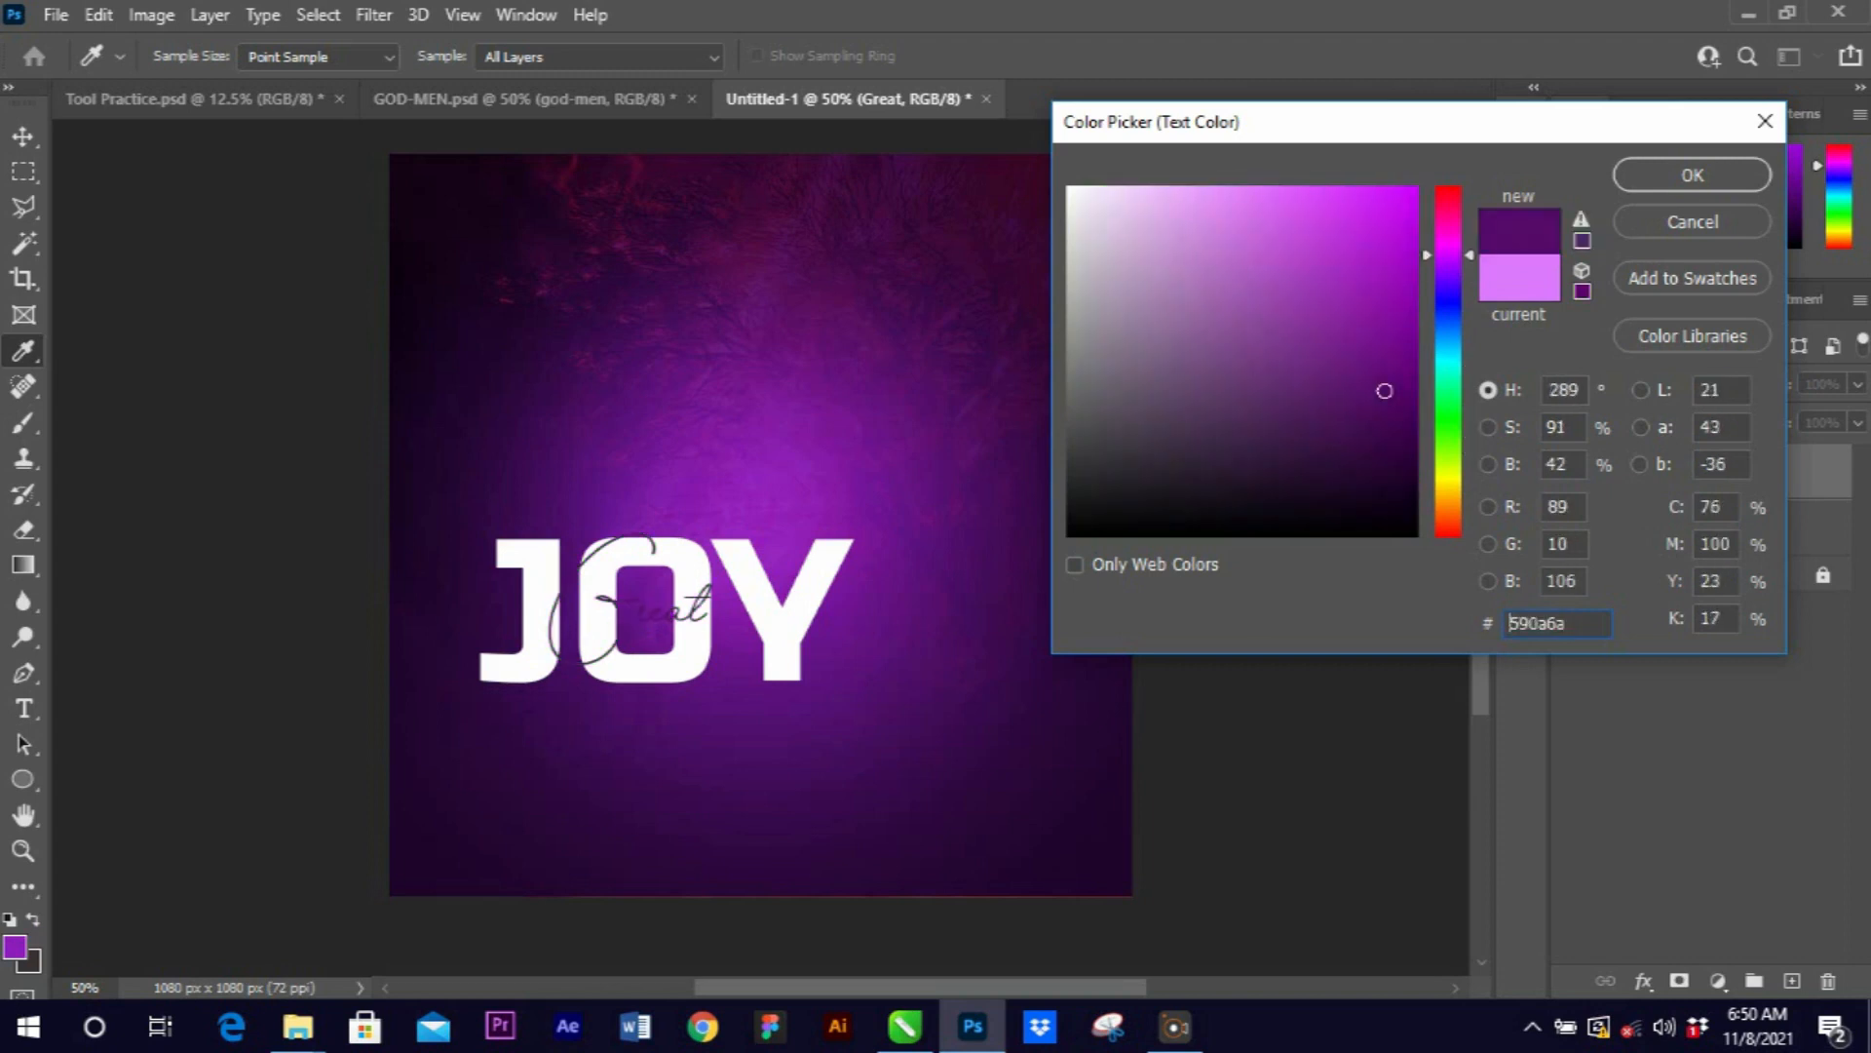
{"action": "left_click_drag", "start_coordinate": [1385, 391], "coordinate": [1240, 197]}
{"action": "mouse_move", "coordinate": [1448, 256]}
{"action": "left_mouse_down"}
{"action": "mouse_move", "coordinate": [1448, 483]}
{"action": "mouse_move", "coordinate": [1449, 269]}
{"action": "left_mouse_up"}
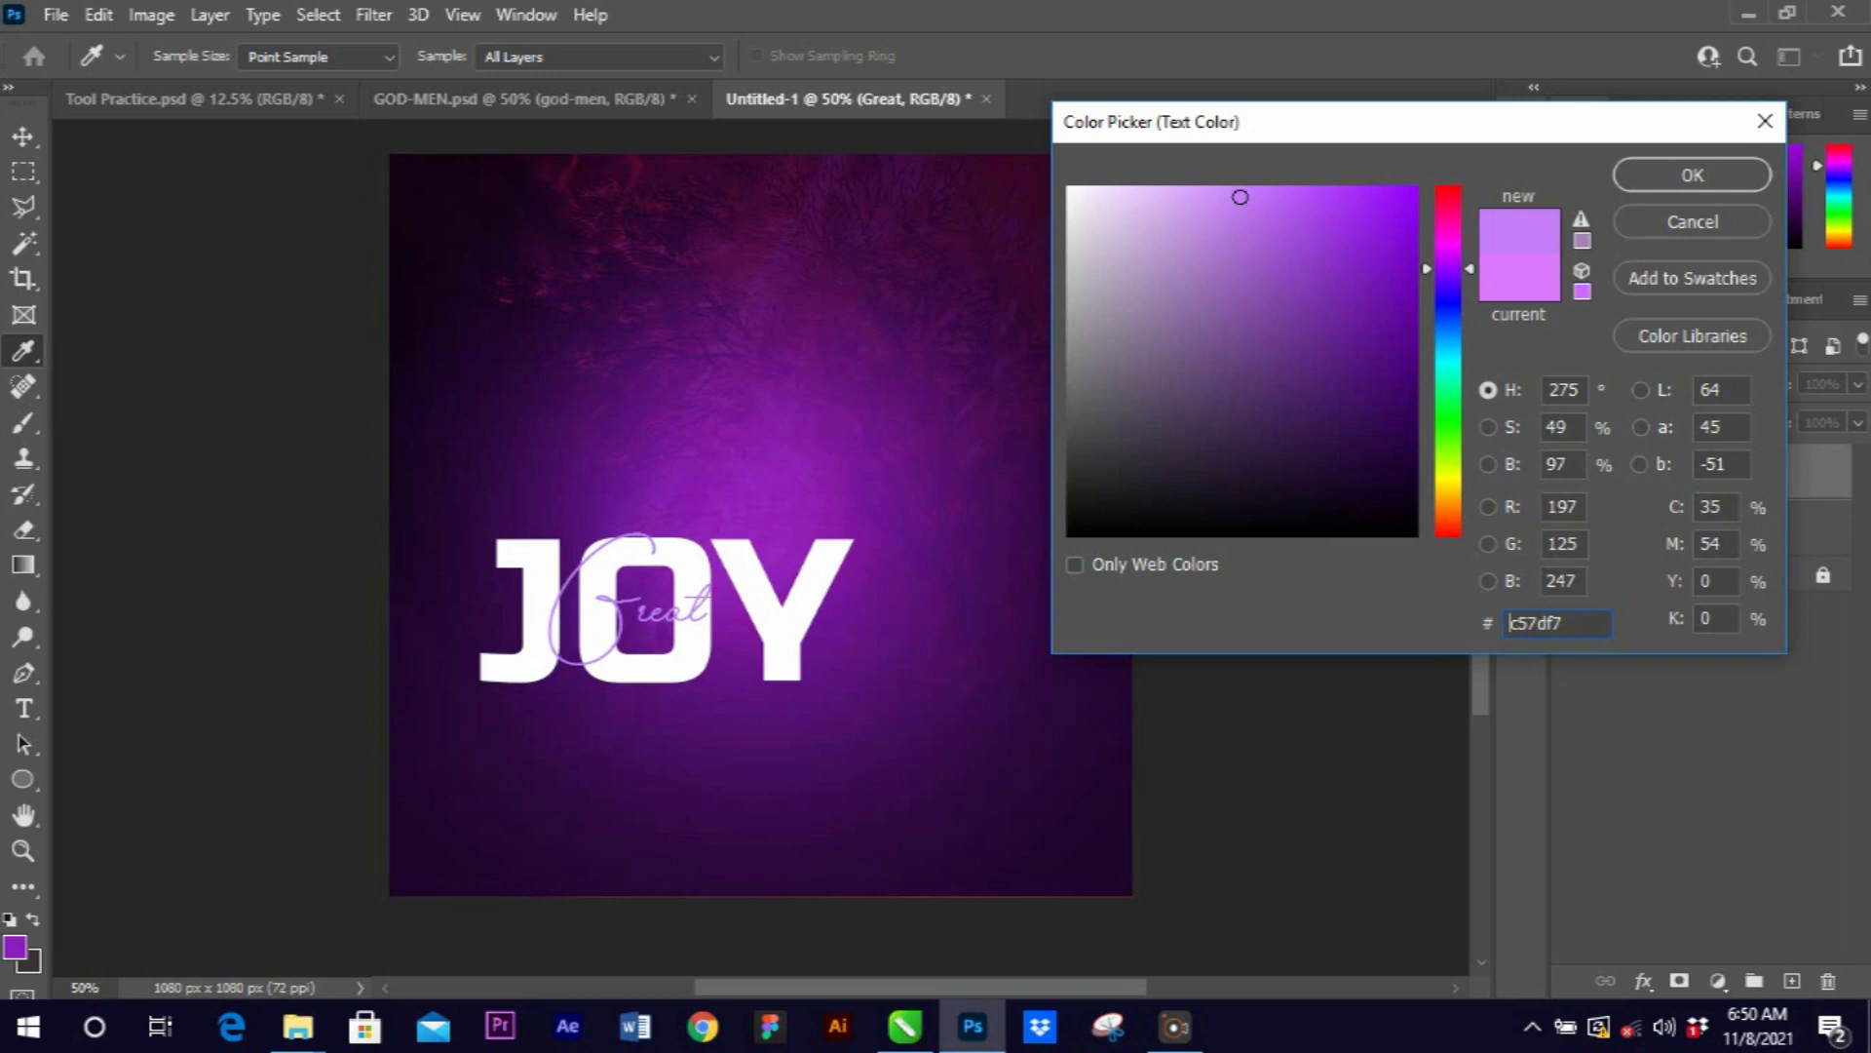
{"action": "left_click", "coordinate": [1397, 495]}
{"action": "left_click_drag", "start_coordinate": [1397, 496], "coordinate": [1402, 359]}
{"action": "mouse_move", "coordinate": [1449, 269]}
{"action": "left_mouse_down"}
{"action": "mouse_move", "coordinate": [1449, 192]}
{"action": "mouse_move", "coordinate": [1449, 523]}
{"action": "mouse_move", "coordinate": [1448, 425]}
{"action": "left_mouse_up"}
{"action": "left_click_drag", "start_coordinate": [1402, 359], "coordinate": [1335, 384]}
{"action": "mouse_move", "coordinate": [1448, 425]}
{"action": "left_mouse_down"}
{"action": "mouse_move", "coordinate": [1448, 304]}
{"action": "mouse_move", "coordinate": [1448, 447]}
{"action": "mouse_move", "coordinate": [1449, 365]}
{"action": "left_mouse_up"}
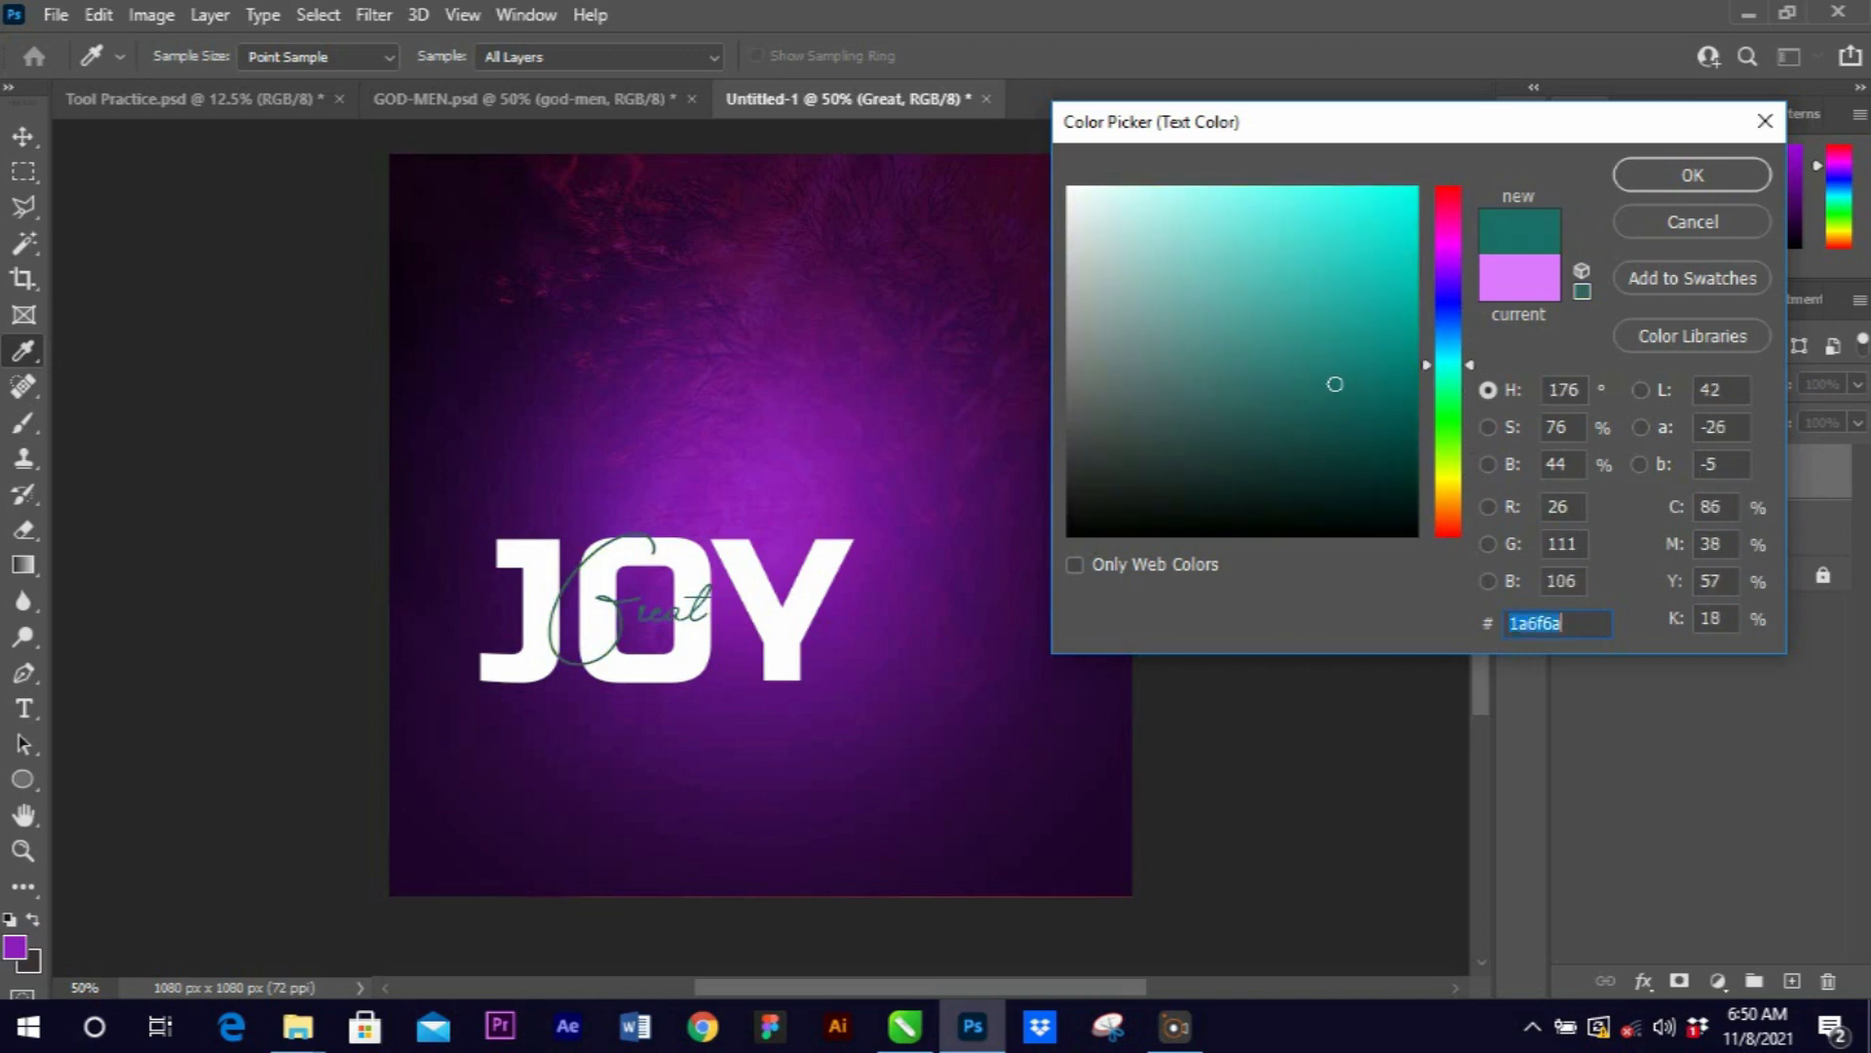
{"action": "left_click_drag", "start_coordinate": [1336, 384], "coordinate": [1373, 253]}
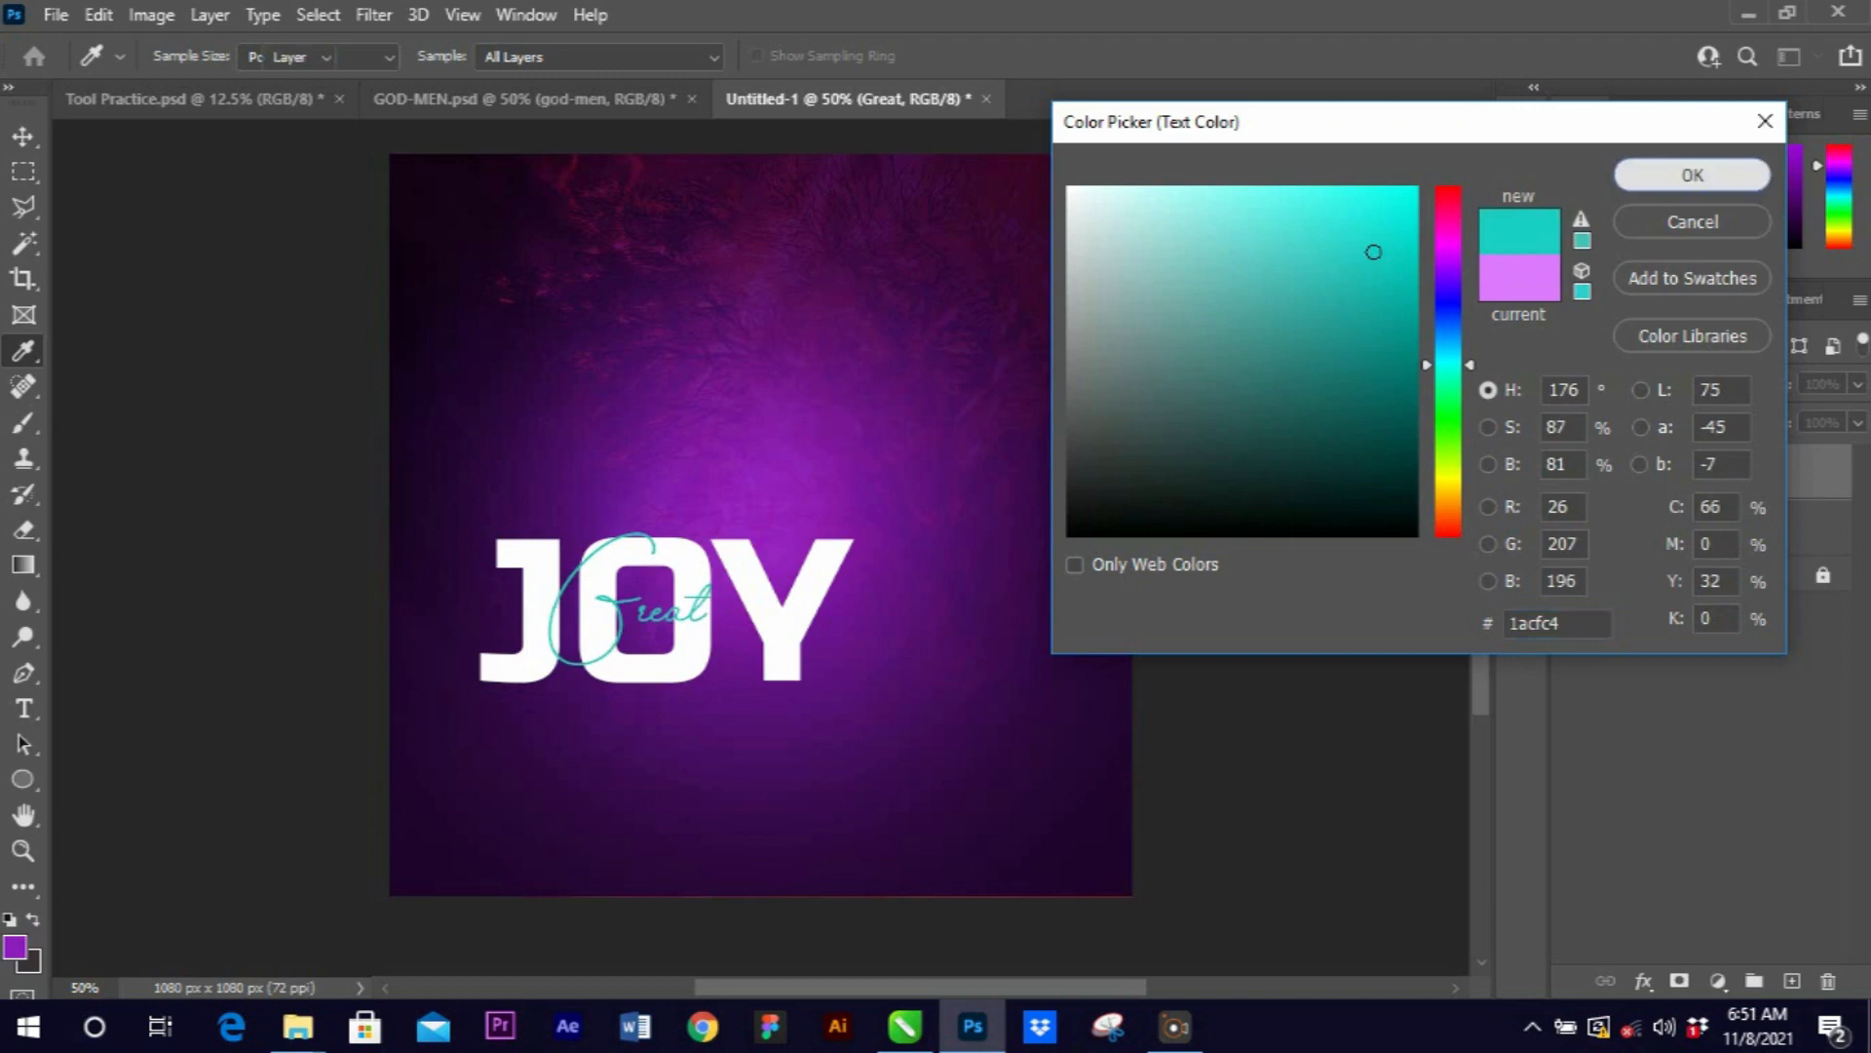
{"action": "key", "text": "Return"}
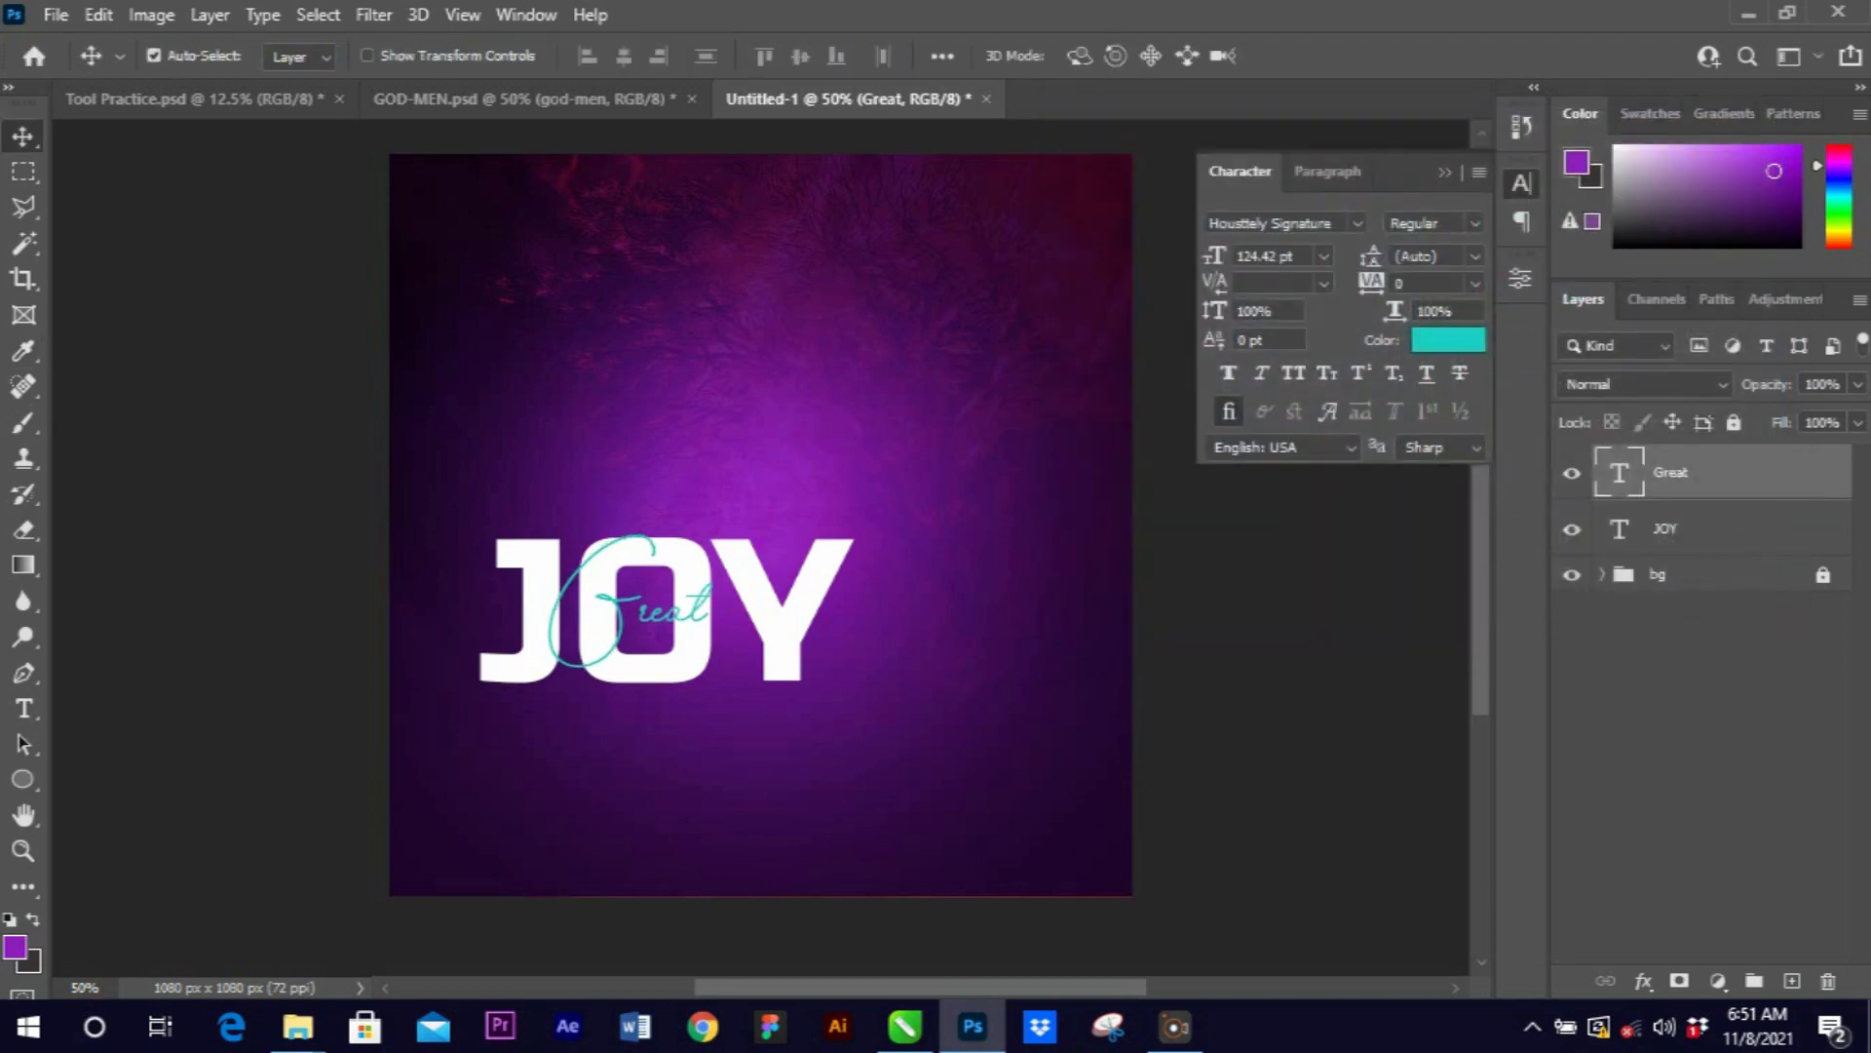
Enlarge the Great and JOY texts together around the flyer's middle and align their horizontal and vertical centres with each other.
{"action": "left_click", "coordinate": [1666, 528], "text": "shift"}
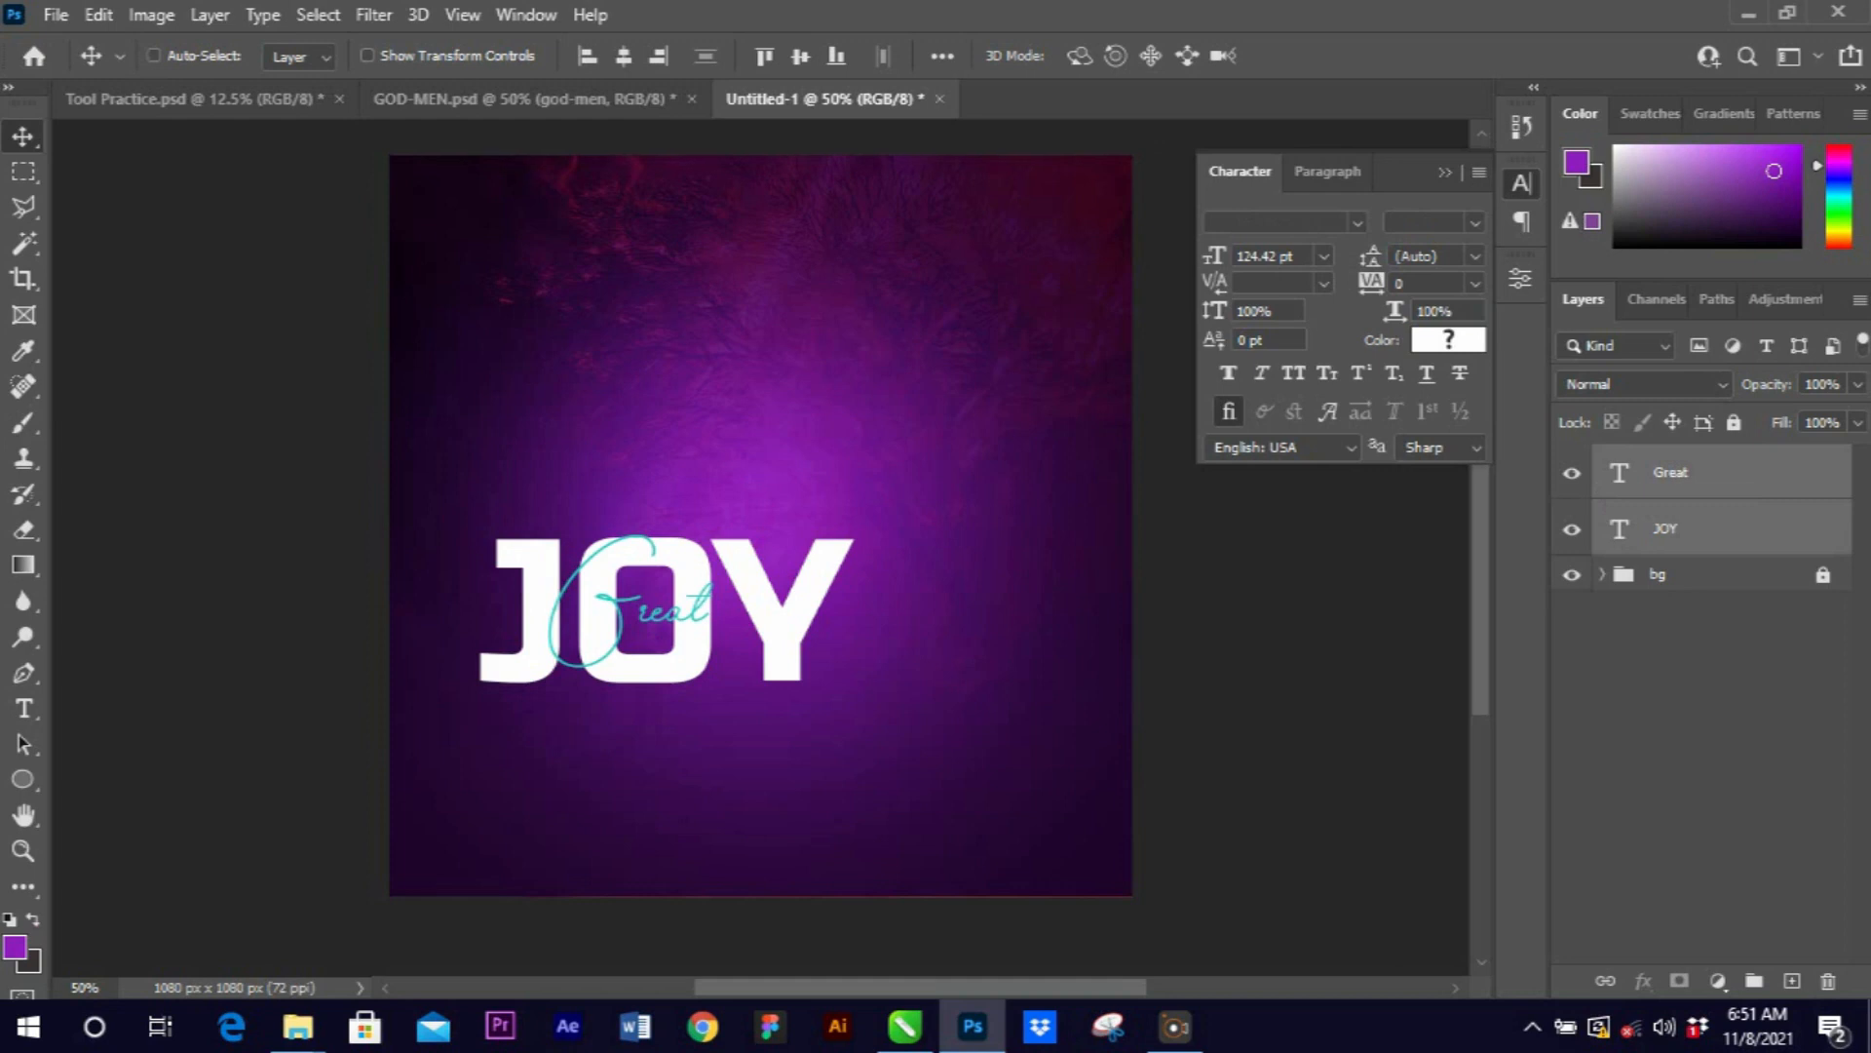
{"action": "key", "text": "ctrl+t"}
{"action": "left_click_drag", "start_coordinate": [856, 536], "coordinate": [987, 482]}
{"action": "left_click_drag", "start_coordinate": [760, 626], "coordinate": [803, 552]}
{"action": "left_click_drag", "start_coordinate": [807, 458], "coordinate": [789, 492]}
{"action": "key", "text": "Return"}
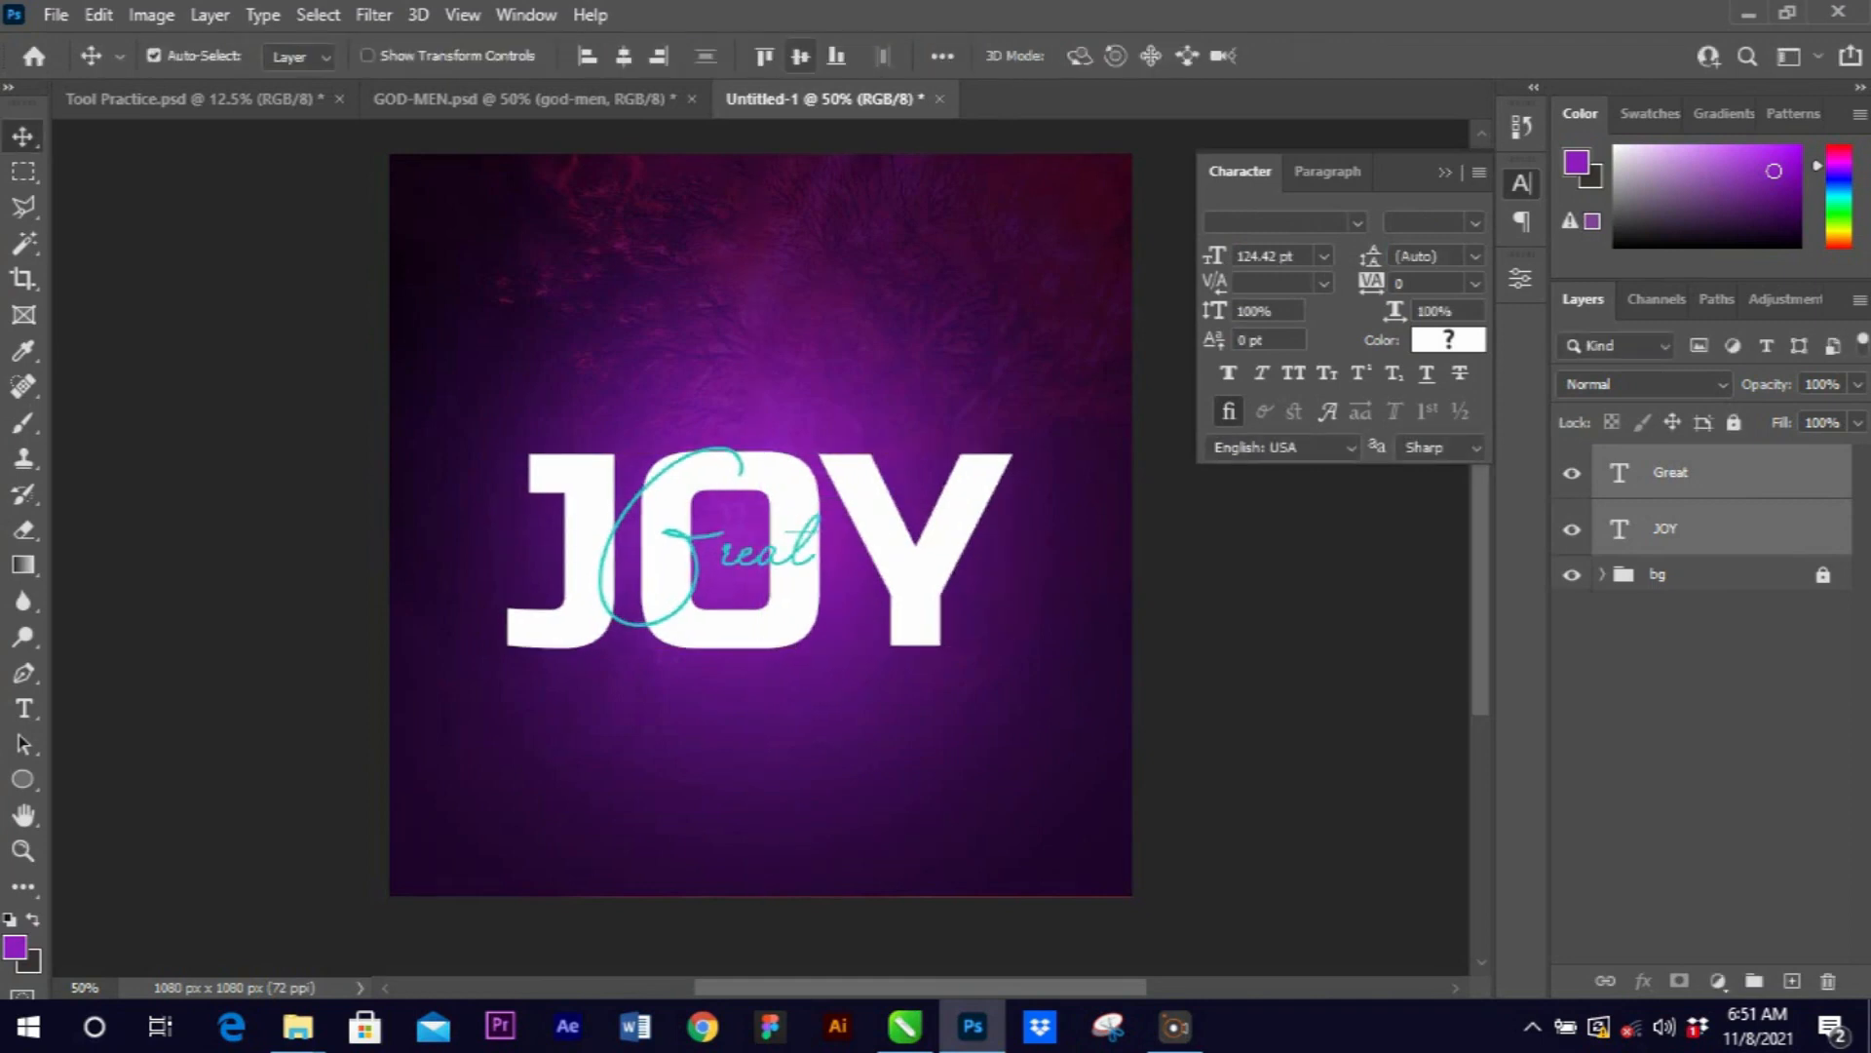
{"action": "left_click", "coordinate": [623, 55]}
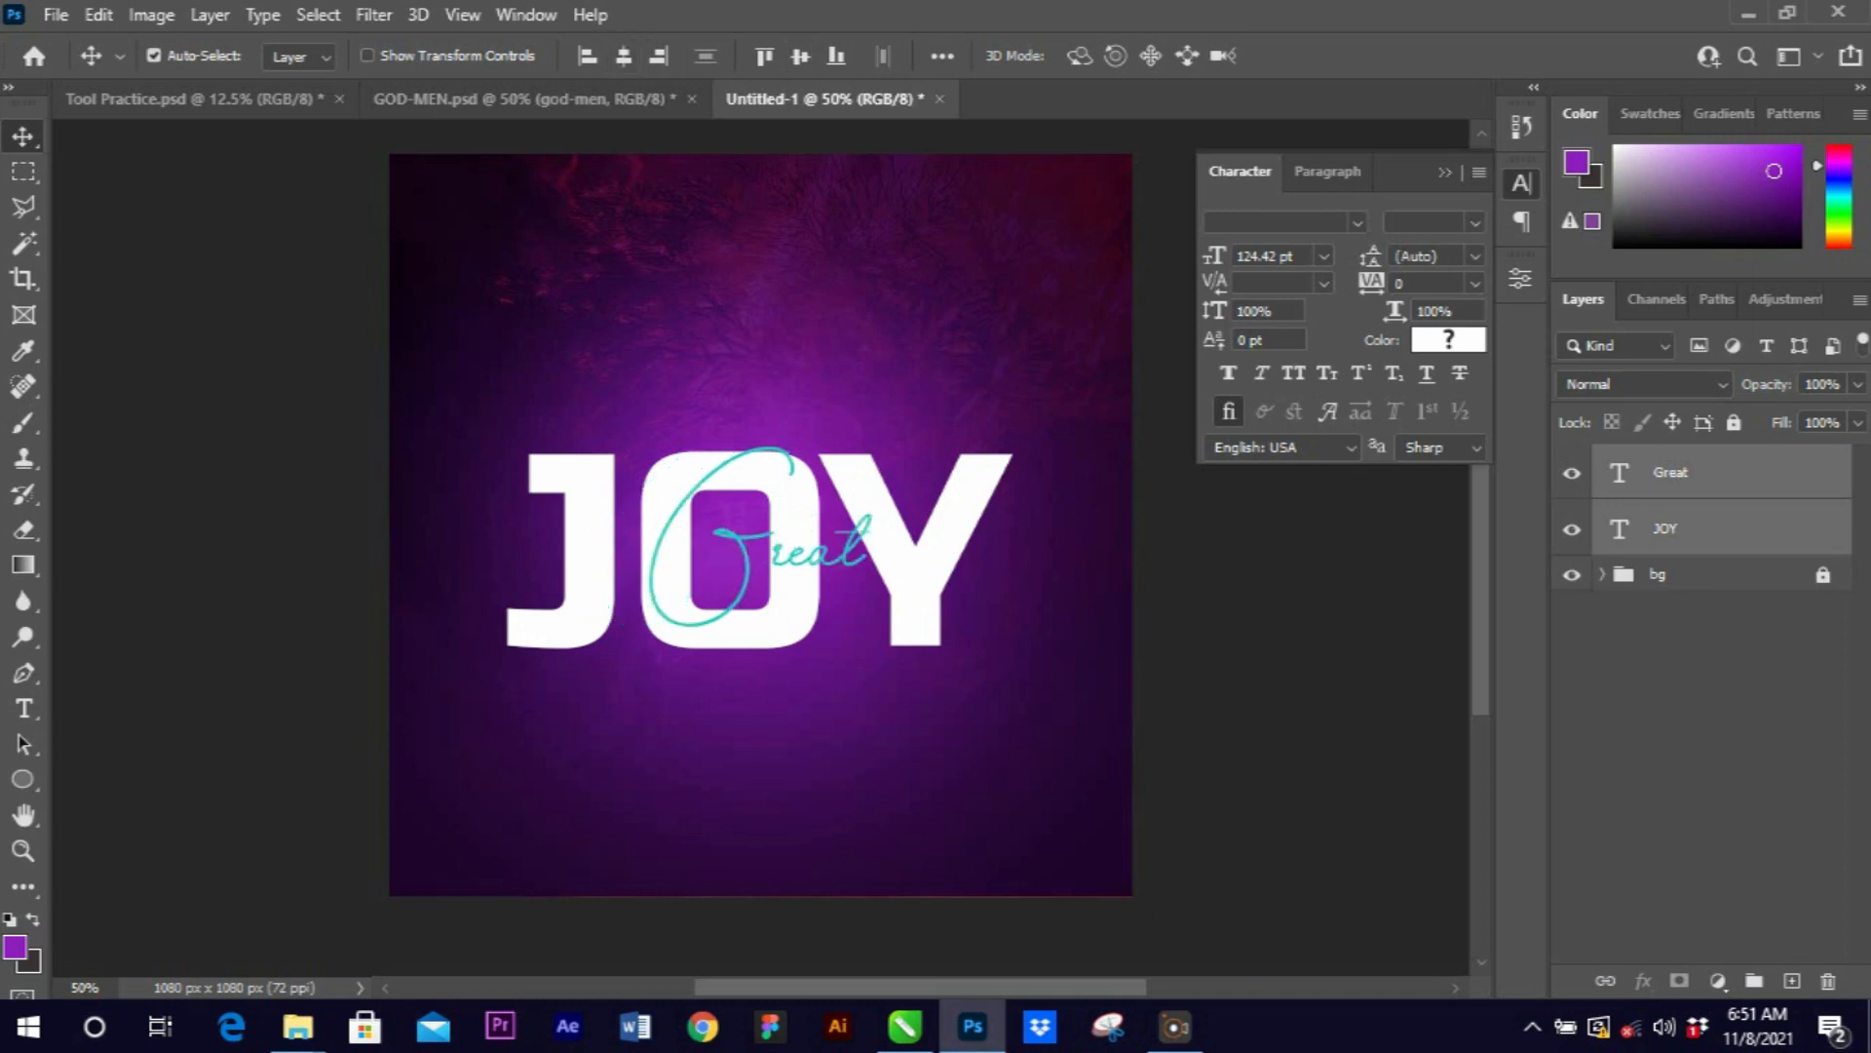
{"action": "left_click", "coordinate": [800, 56]}
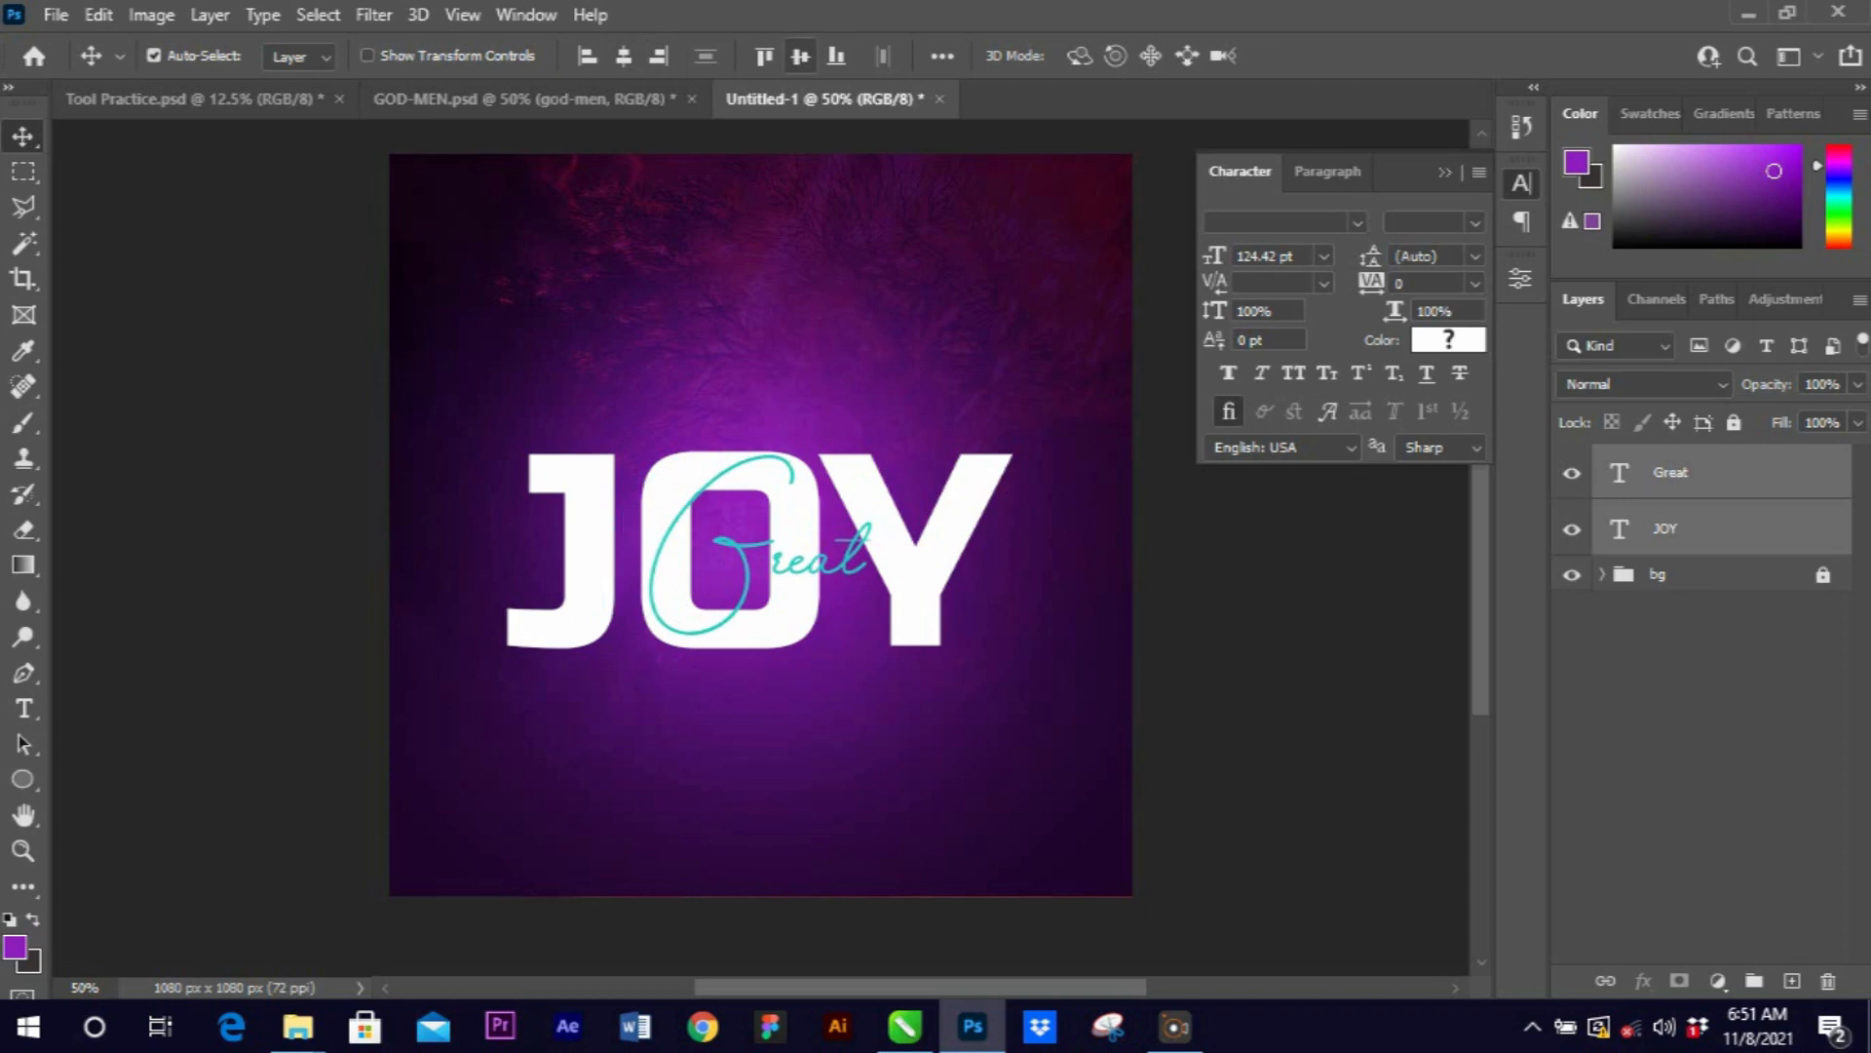
{"action": "scroll", "coordinate": [761, 546], "scroll_direction": "up", "scroll_amount": 1}
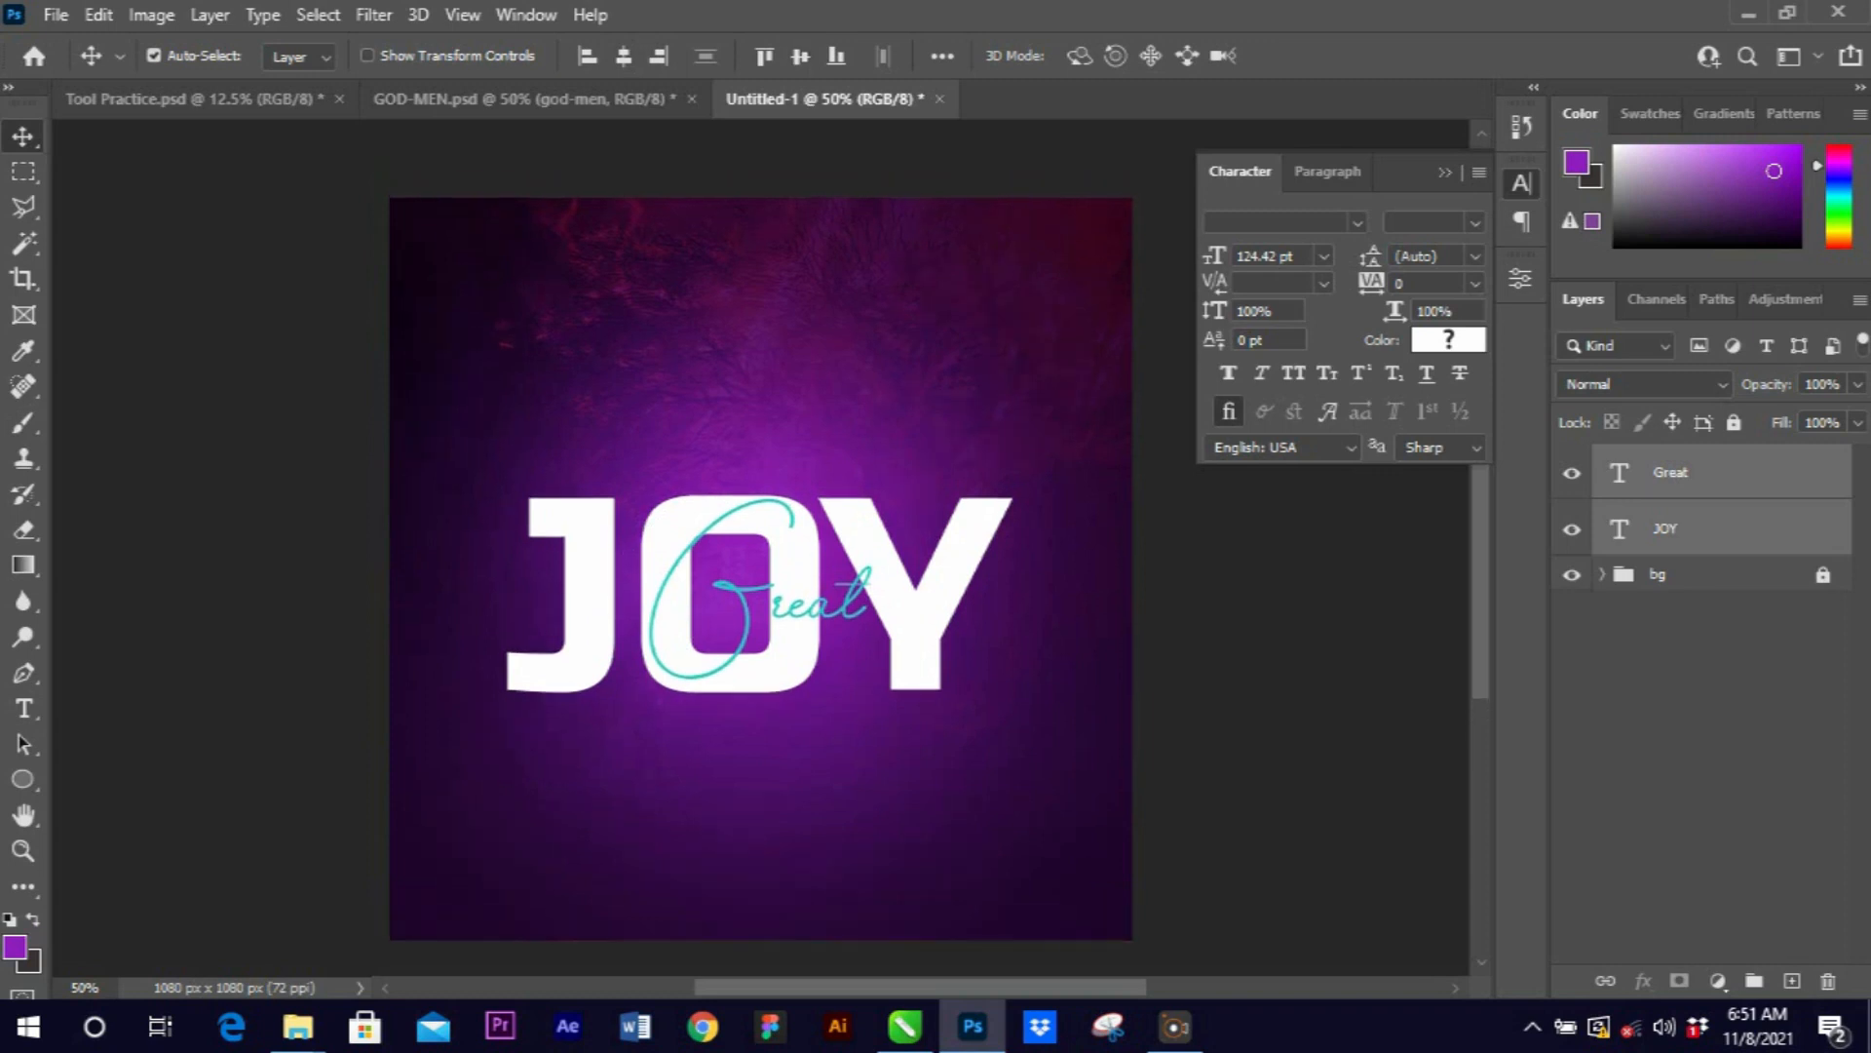
{"action": "scroll", "coordinate": [760, 546], "scroll_direction": "down", "scroll_amount": 1}
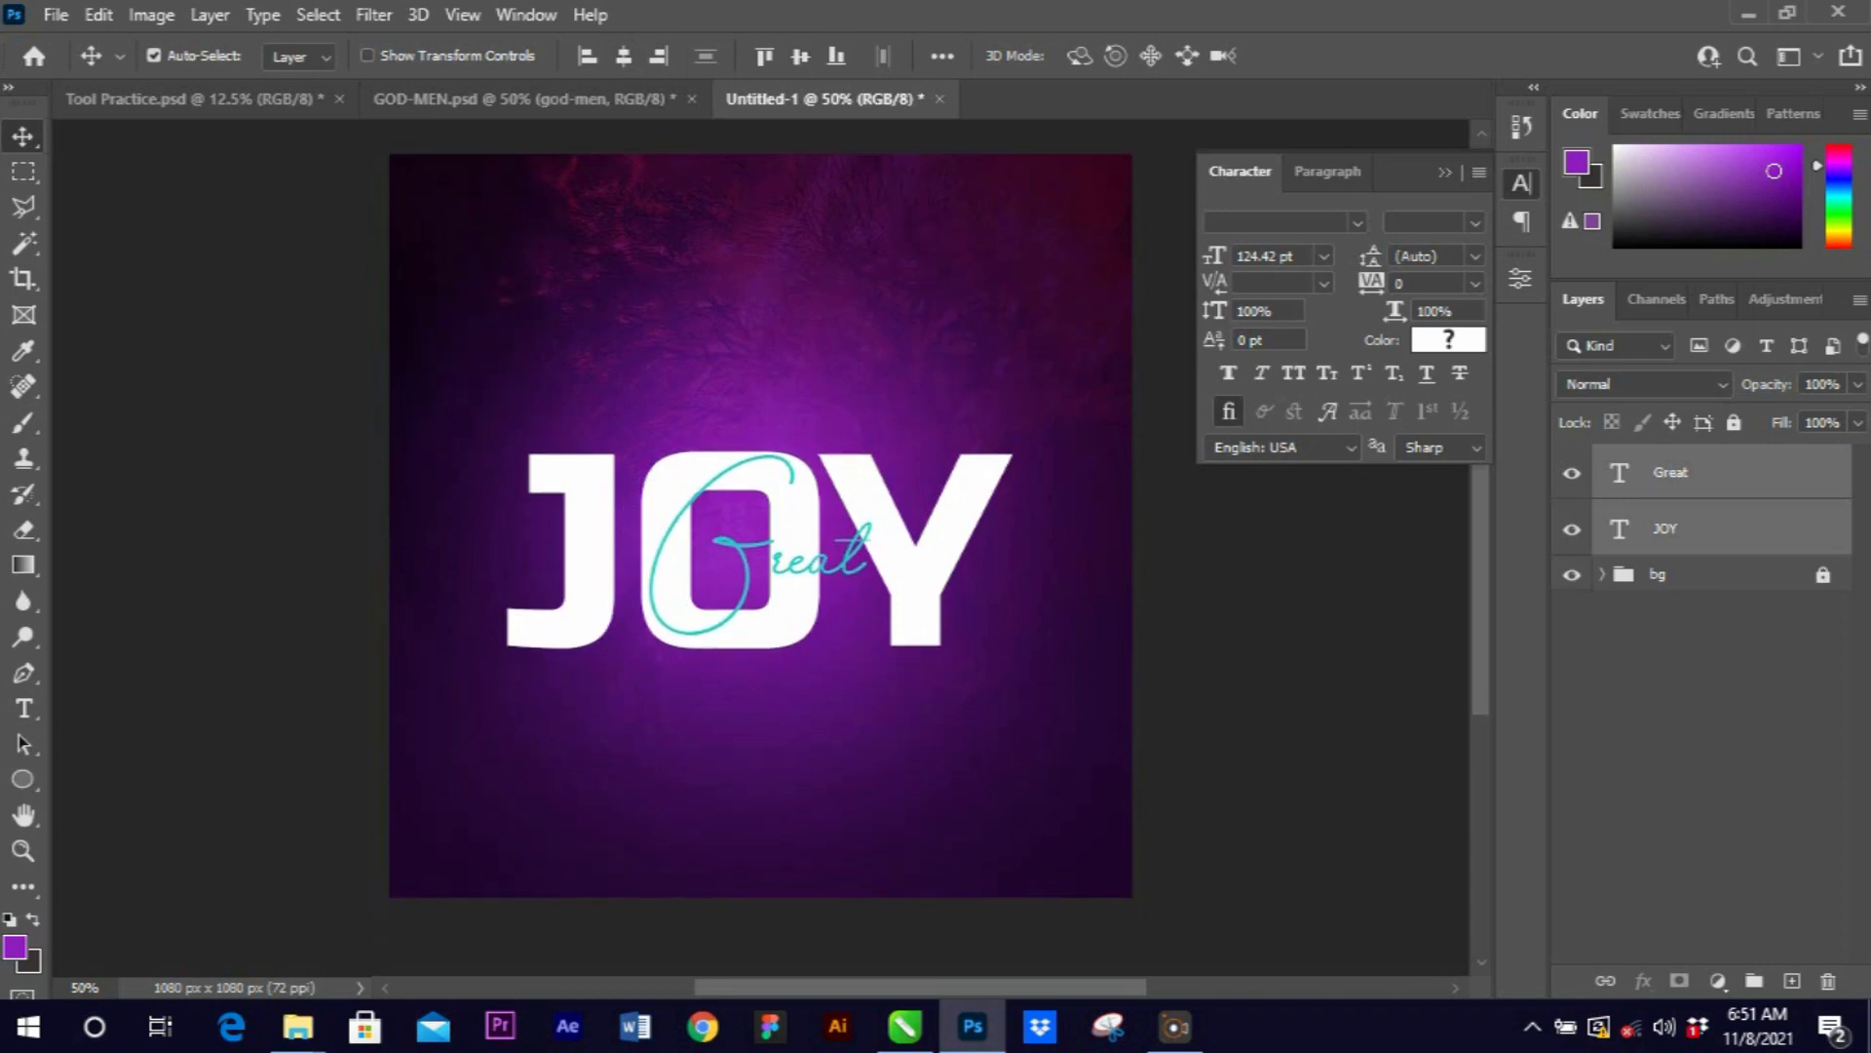
{"action": "scroll", "coordinate": [760, 546], "scroll_direction": "down", "scroll_amount": 1}
{"action": "scroll", "coordinate": [760, 546], "scroll_direction": "up", "scroll_amount": 1}
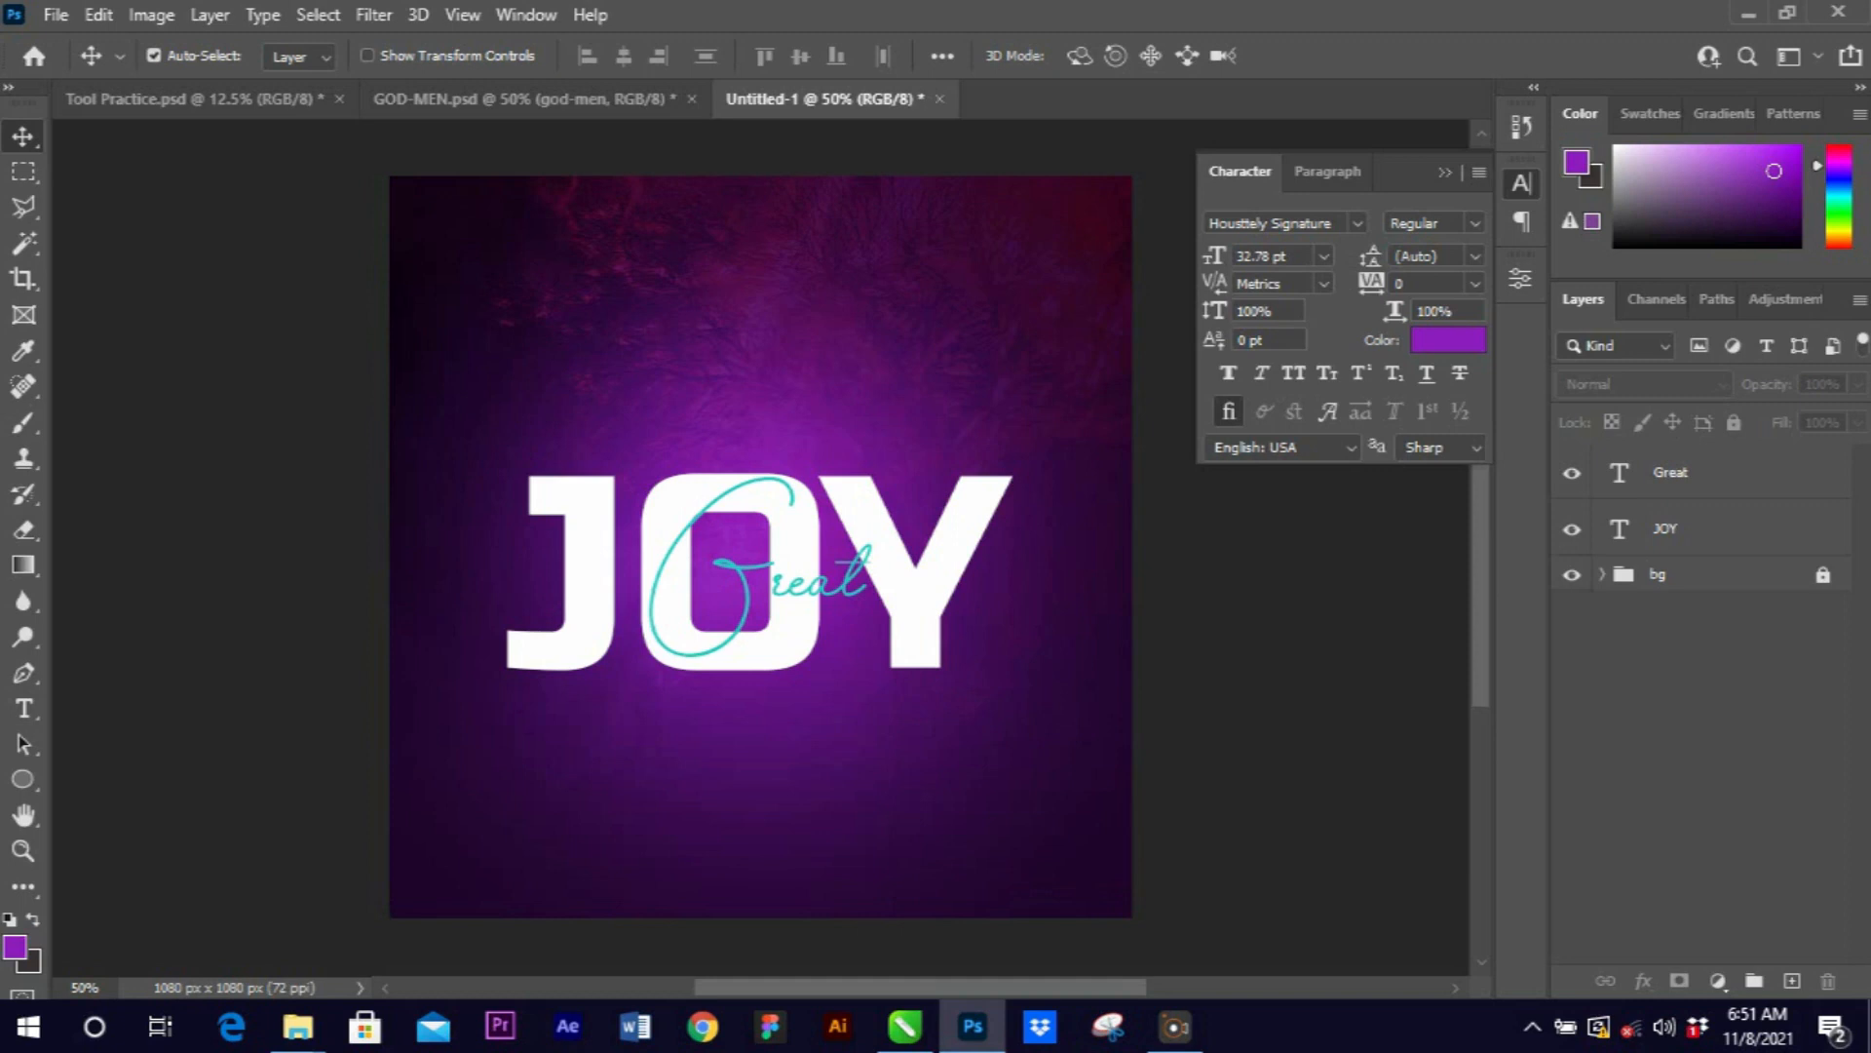
{"action": "scroll", "coordinate": [761, 546], "scroll_direction": "down", "scroll_amount": 1}
{"action": "scroll", "coordinate": [760, 546], "scroll_direction": "up", "scroll_amount": 1}
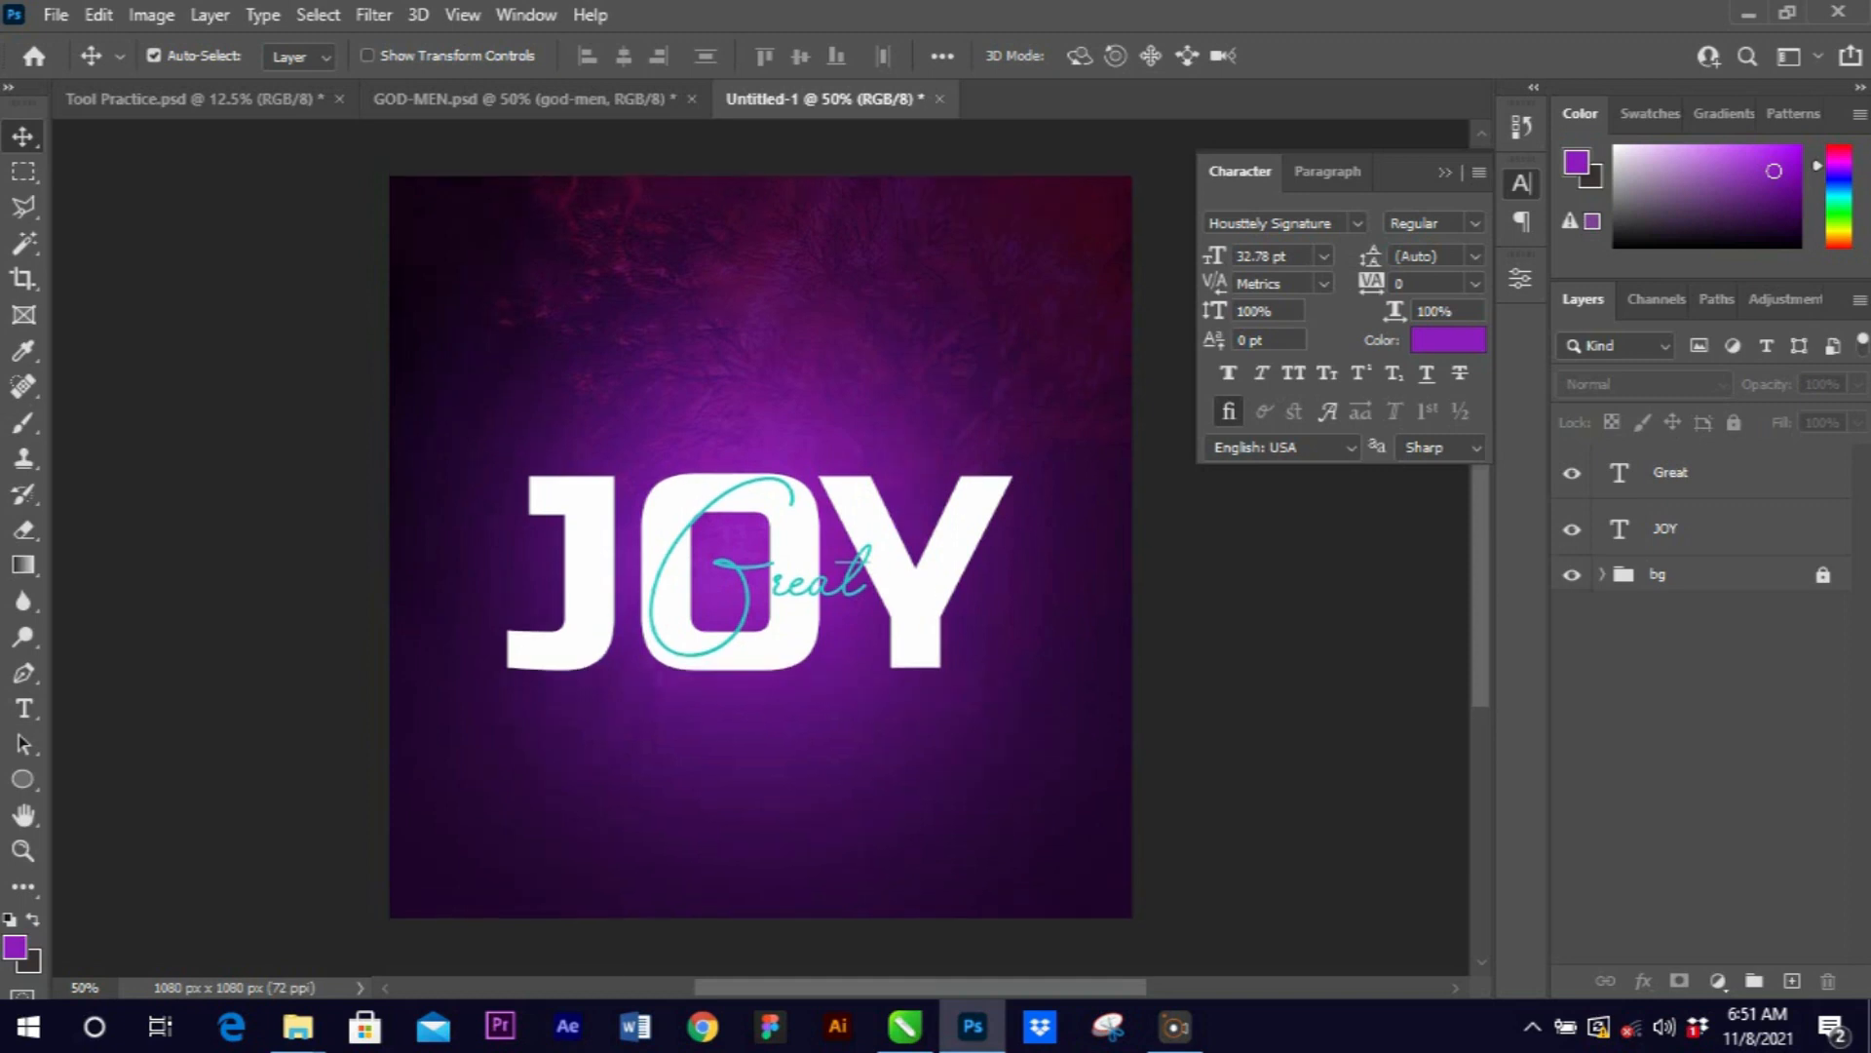